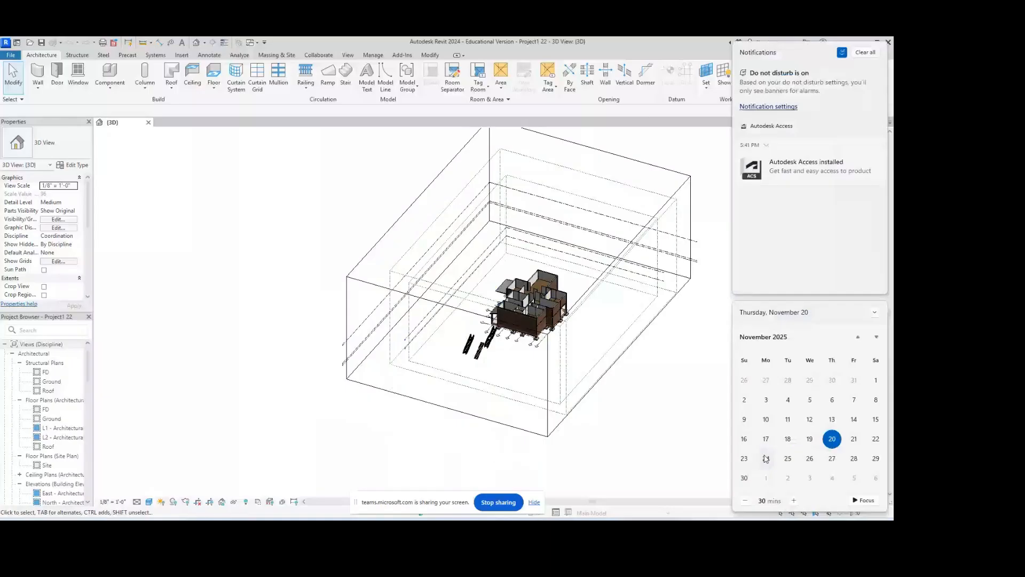
- Dismiss the notification and calendar panel, and examine the 3D house model from its different exterior sides
scroll(864, 451, "down", 2)
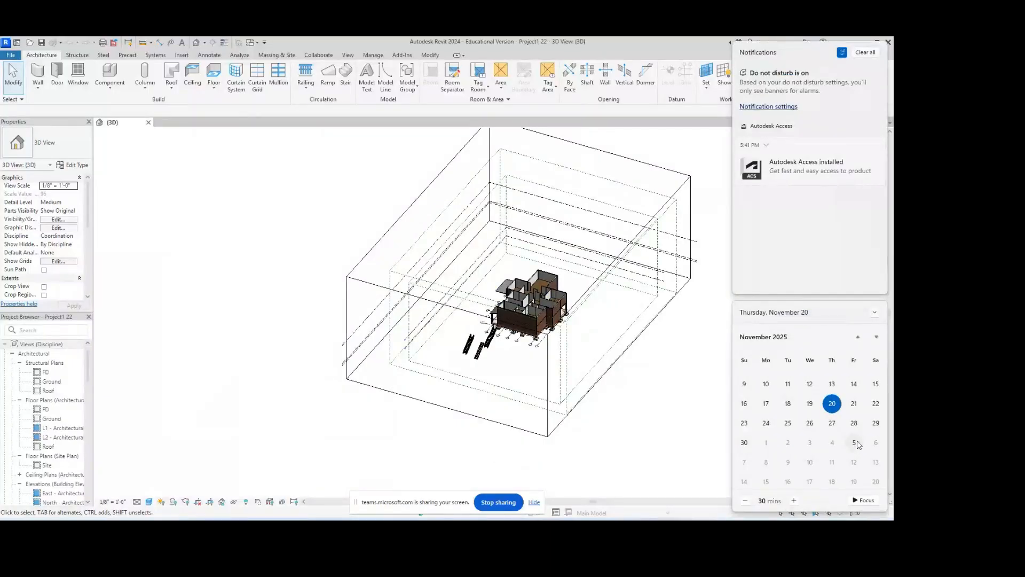
left_click(519, 229)
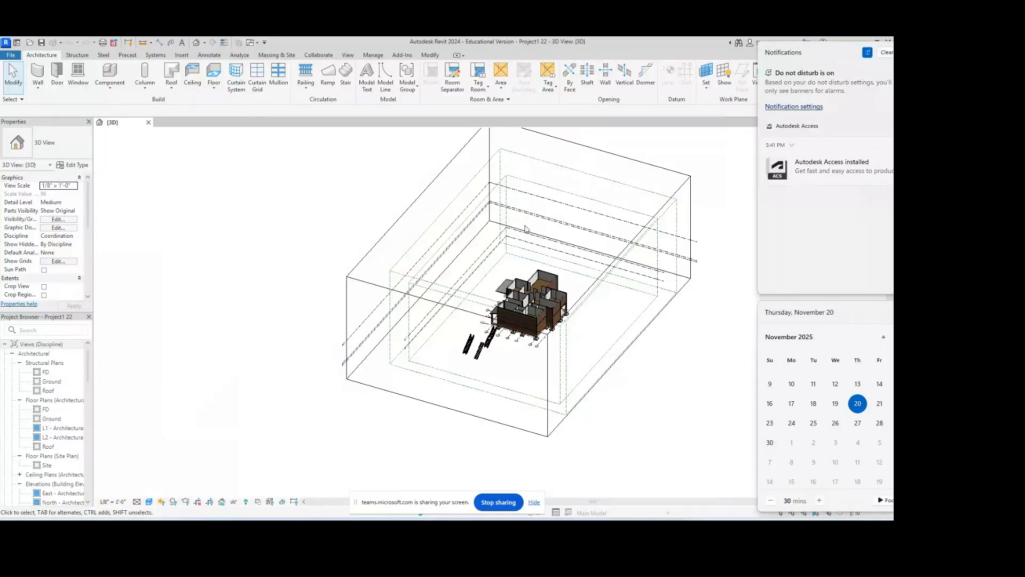
scroll(527, 291, "down", 2)
scroll(477, 360, "up", 3)
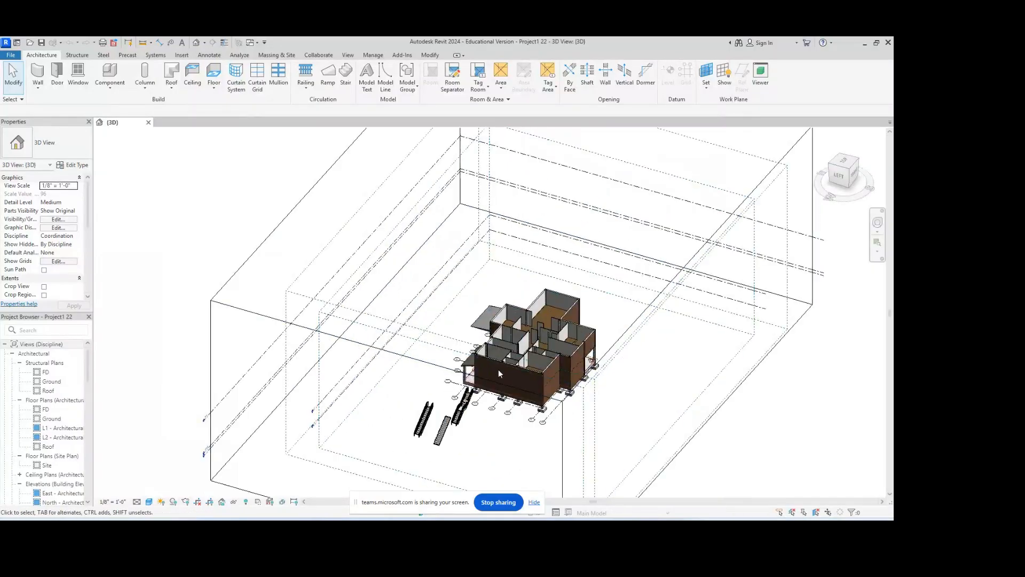
scroll(561, 241, "down", 1)
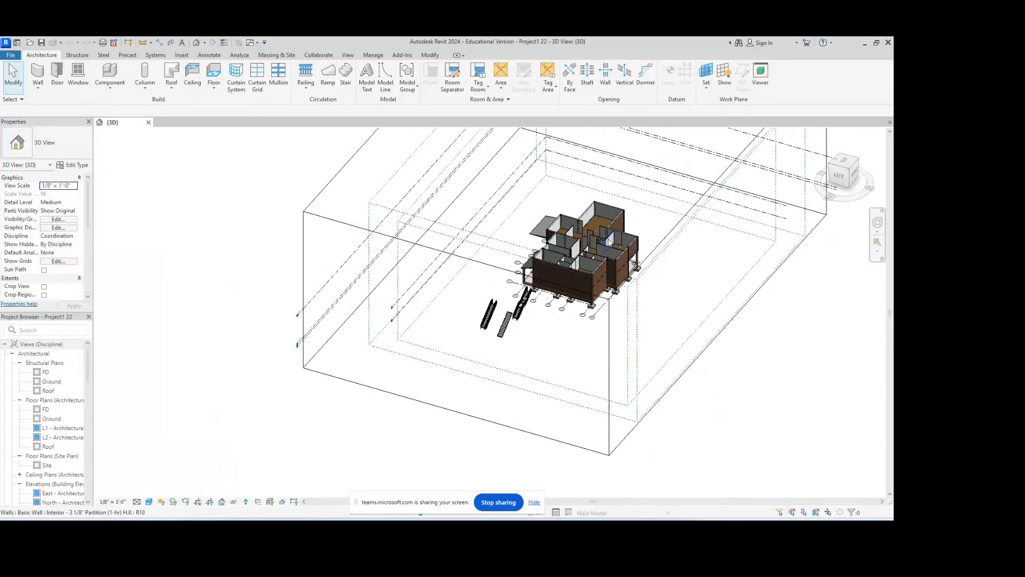
scroll(601, 270, "up", 5)
scroll(683, 251, "down", 5)
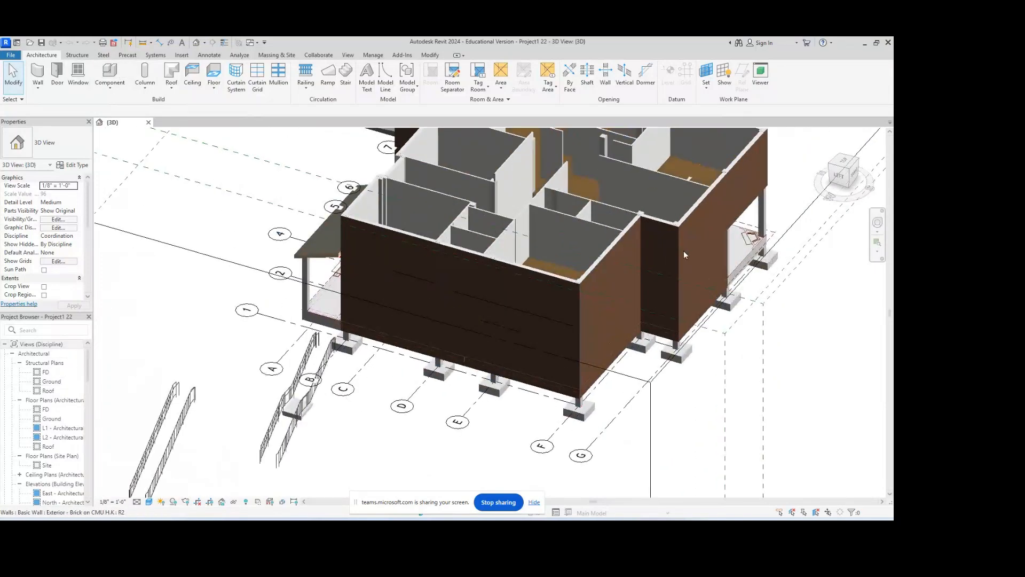
middle_click_drag(697, 239, 638, 230, "shift")
scroll(550, 351, "up", 3)
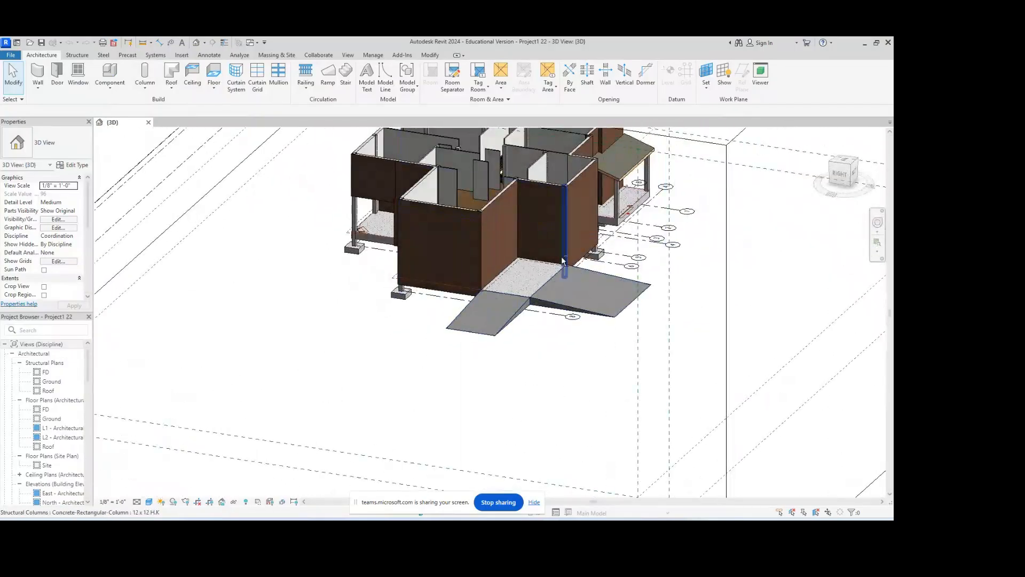
middle_click_drag(570, 261, 439, 327, "shift")
scroll(643, 249, "up", 1)
scroll(587, 304, "up", 3)
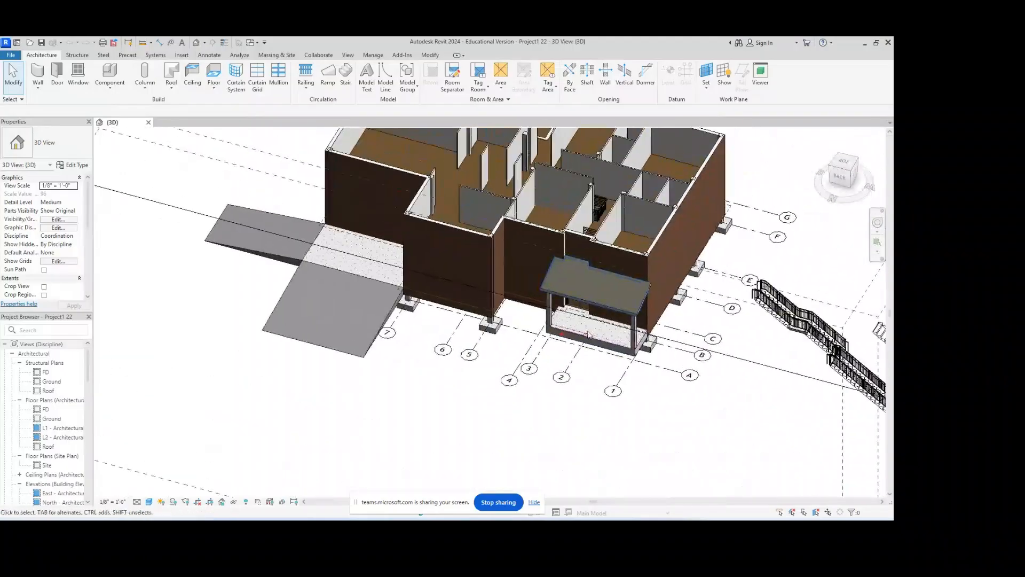
middle_click_drag(582, 258, 678, 274, "shift")
scroll(624, 278, "down", 1)
scroll(616, 256, "up", 1)
scroll(679, 275, "down", 1)
scroll(678, 275, "down", 2)
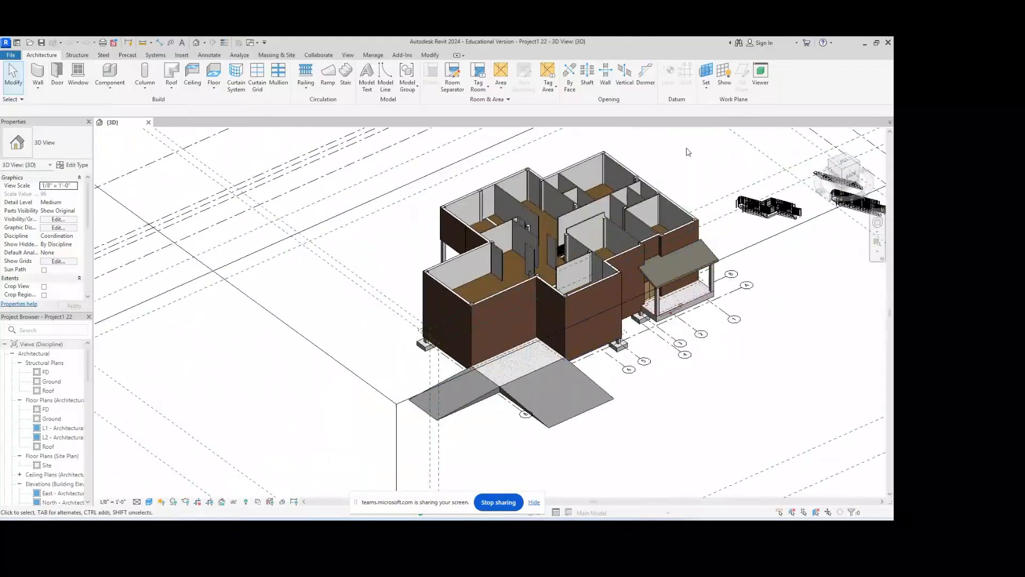
- Examine the covered porch, the ramps and the unroofed upper-floor rooms of the house in the 3D view
scroll(568, 265, "up", 2)
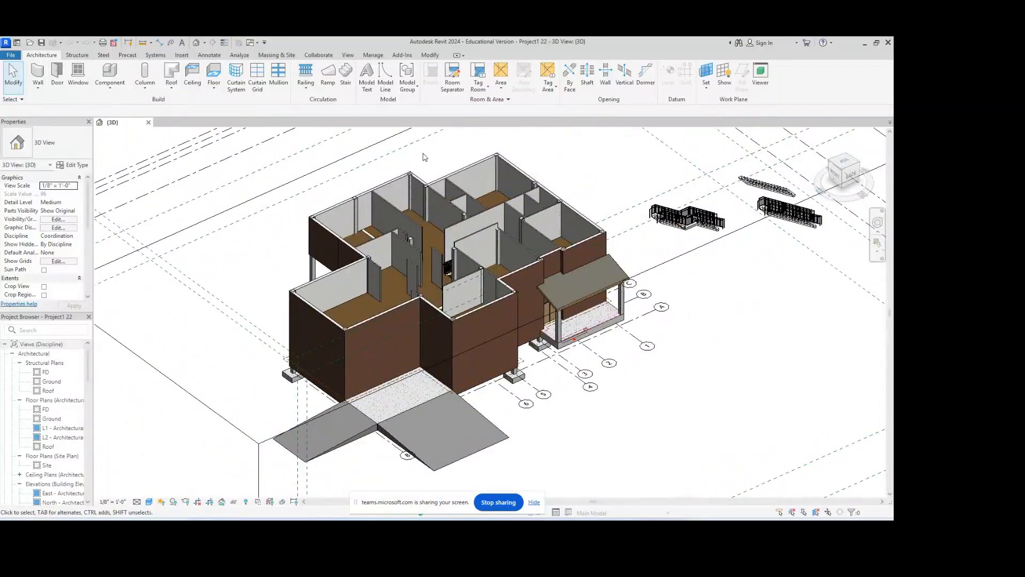
scroll(570, 282, "up", 3)
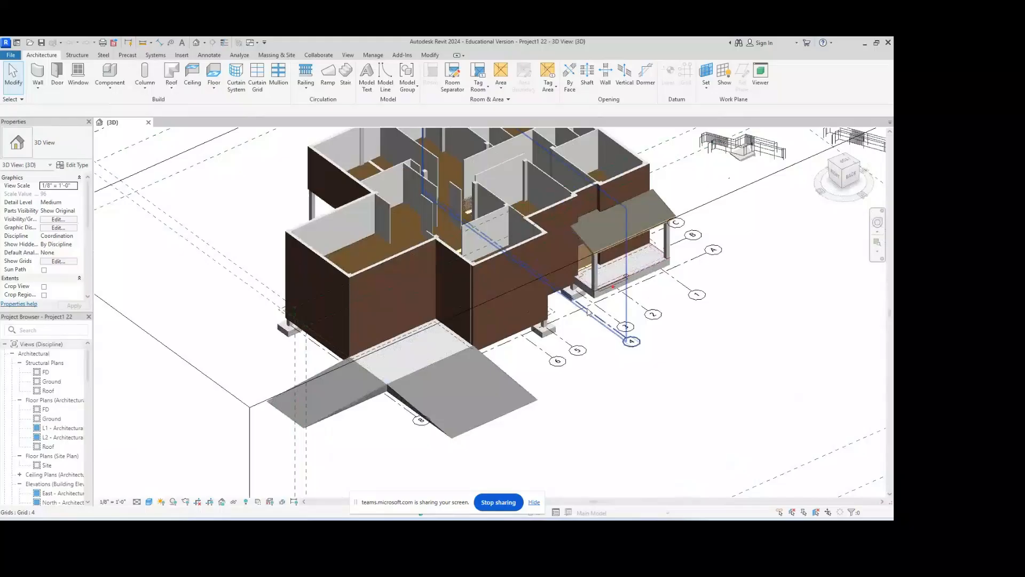
scroll(613, 288, "up", 2)
scroll(615, 281, "up", 1)
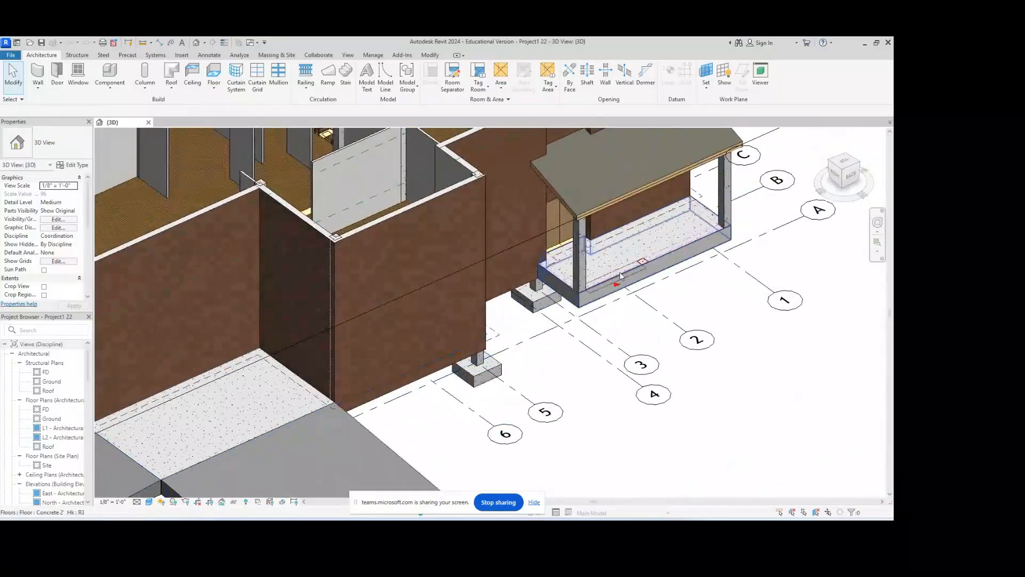
scroll(615, 278, "down", 4)
scroll(643, 289, "up", 5)
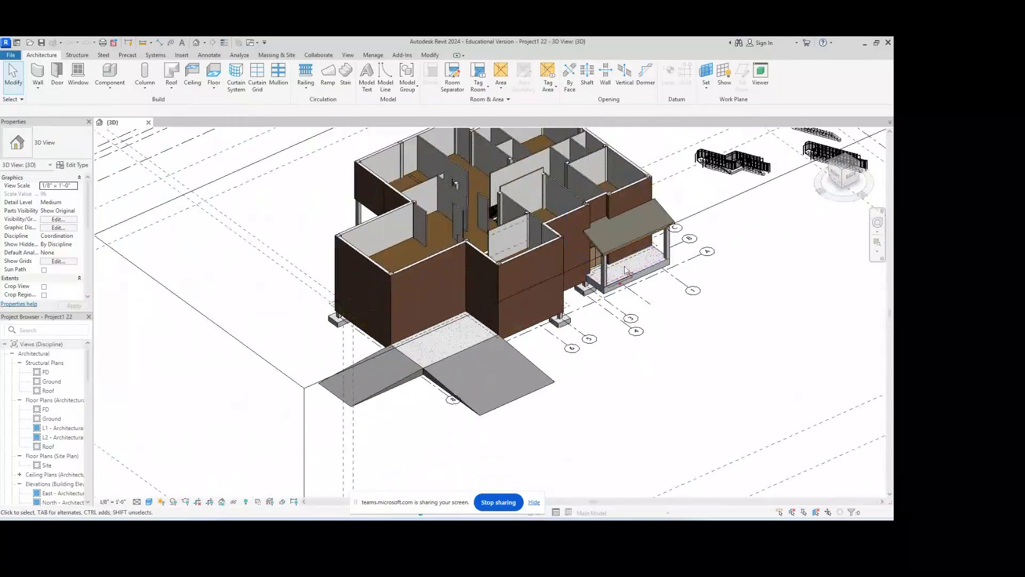
scroll(643, 288, "down", 6)
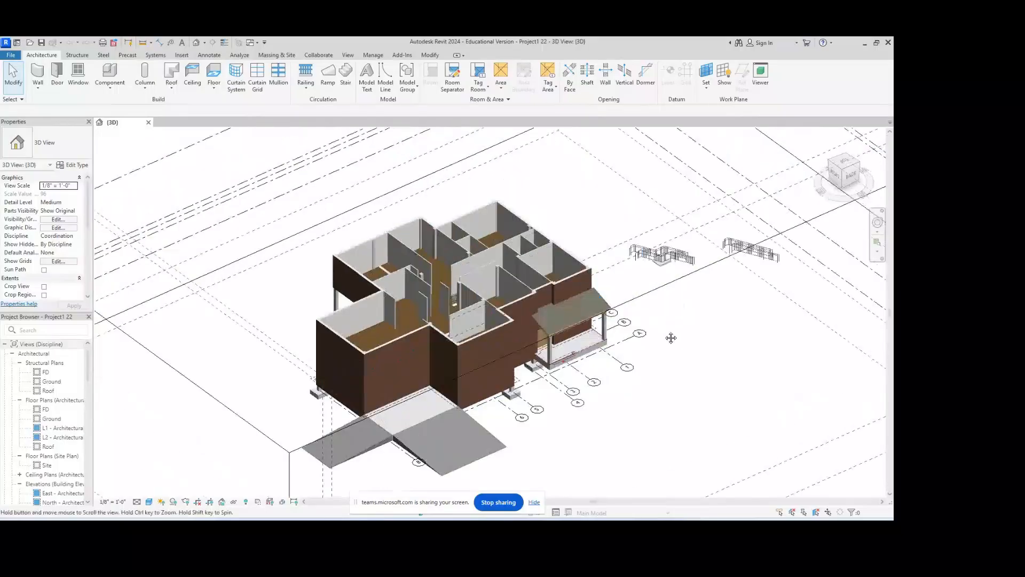
scroll(608, 323, "down", 3)
middle_click_drag(608, 322, 396, 282, "shift")
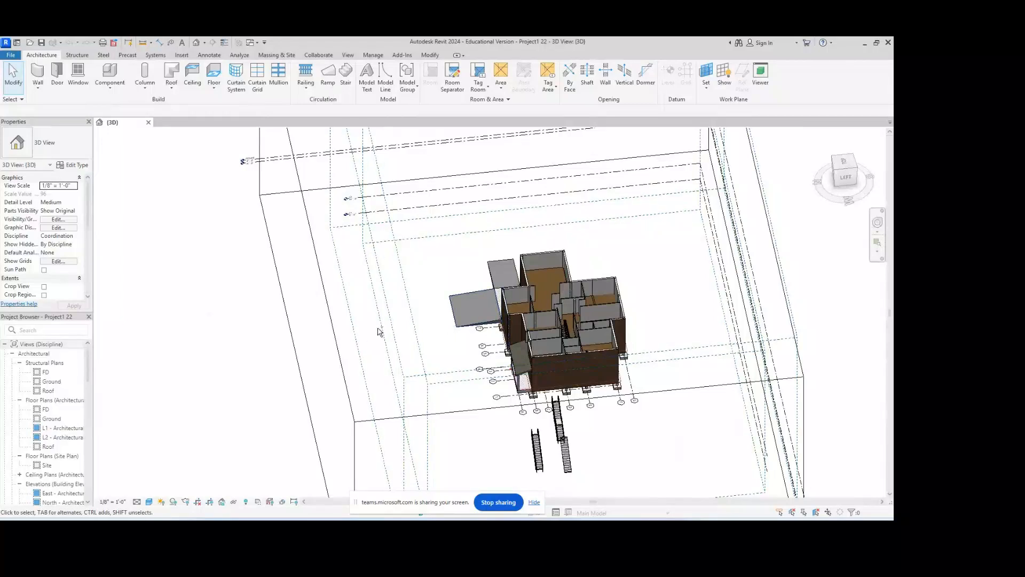
middle_click_drag(379, 331, 555, 253, "shift")
scroll(556, 254, "up", 3)
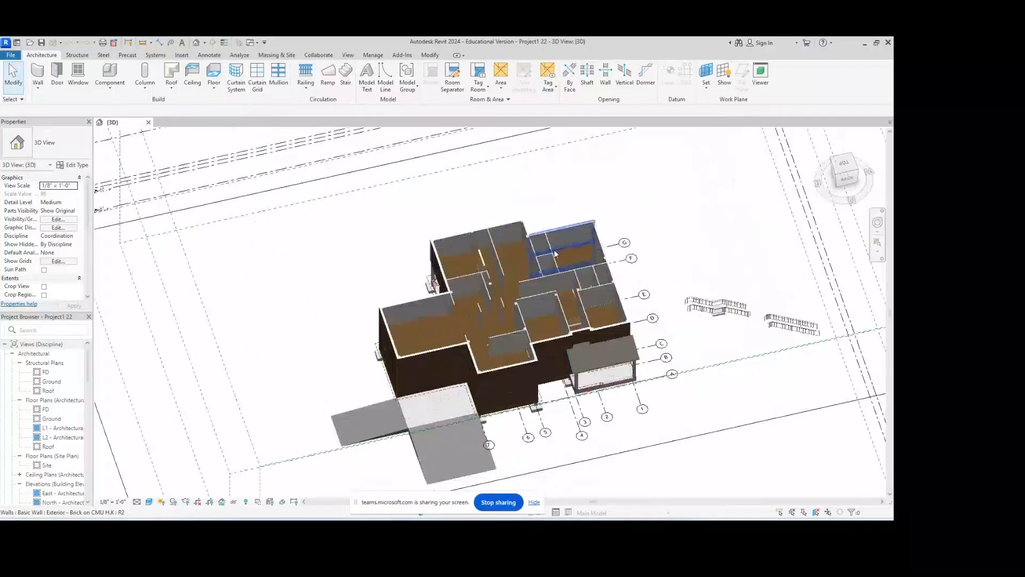
scroll(556, 254, "up", 1)
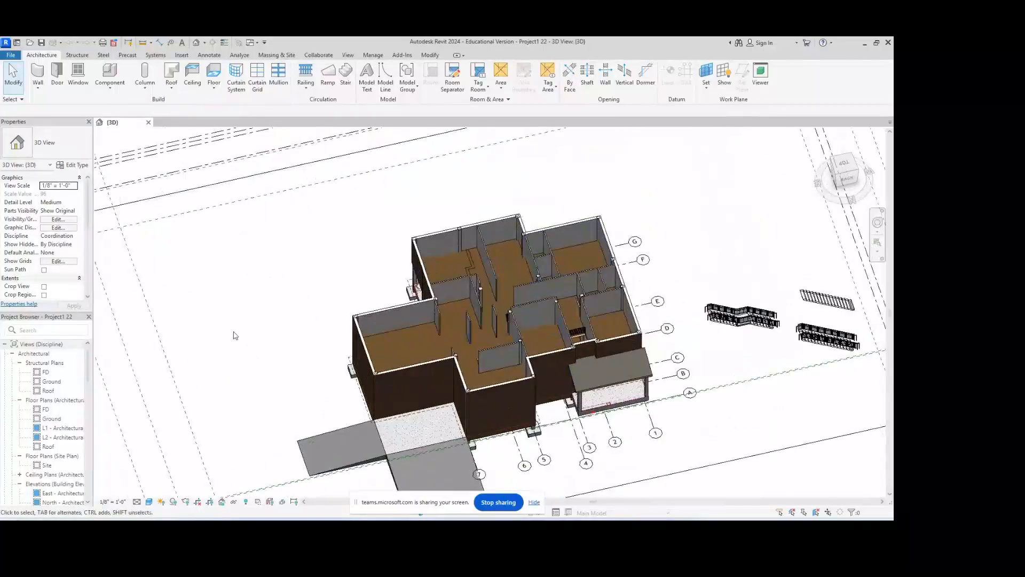
- Open the L2 - Architectural floor plan and the Roof floor plan to see what each shows
double_click(60, 438)
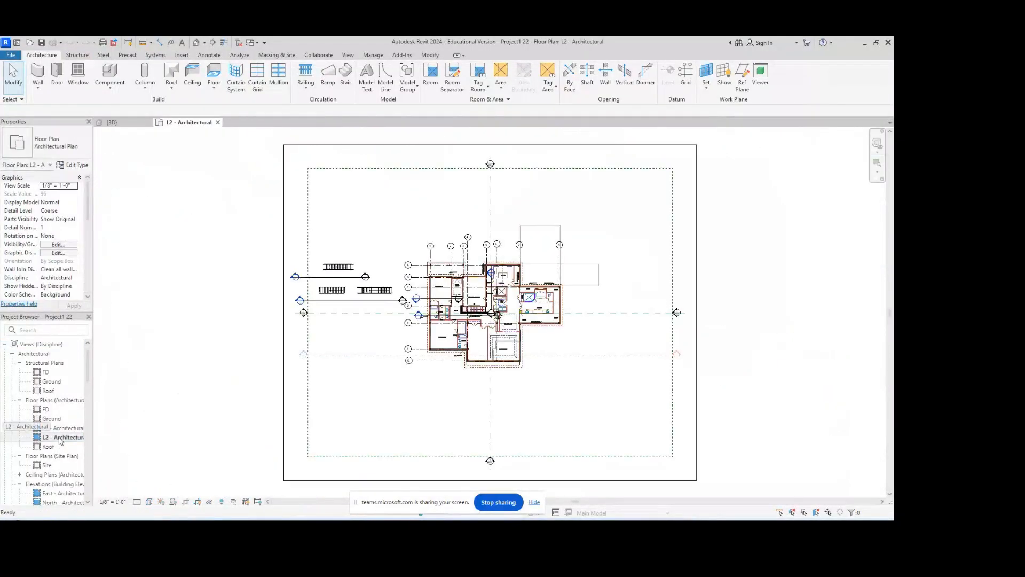
double_click(49, 447)
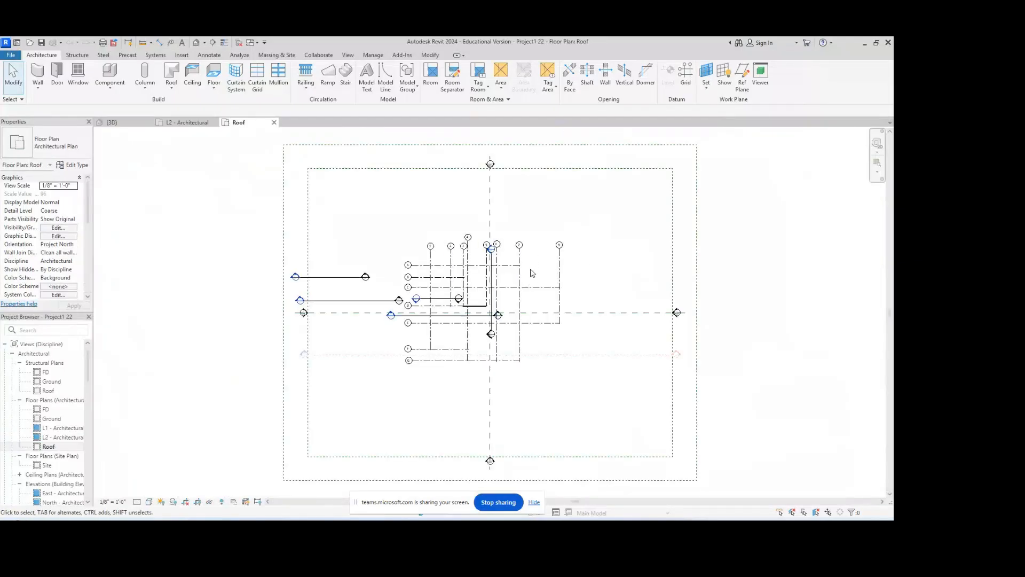
- Switch to the Teams meeting in the browser, check its recording and transcription options, and minimize the browser
mouse_move(530, 521)
left_click(500, 485)
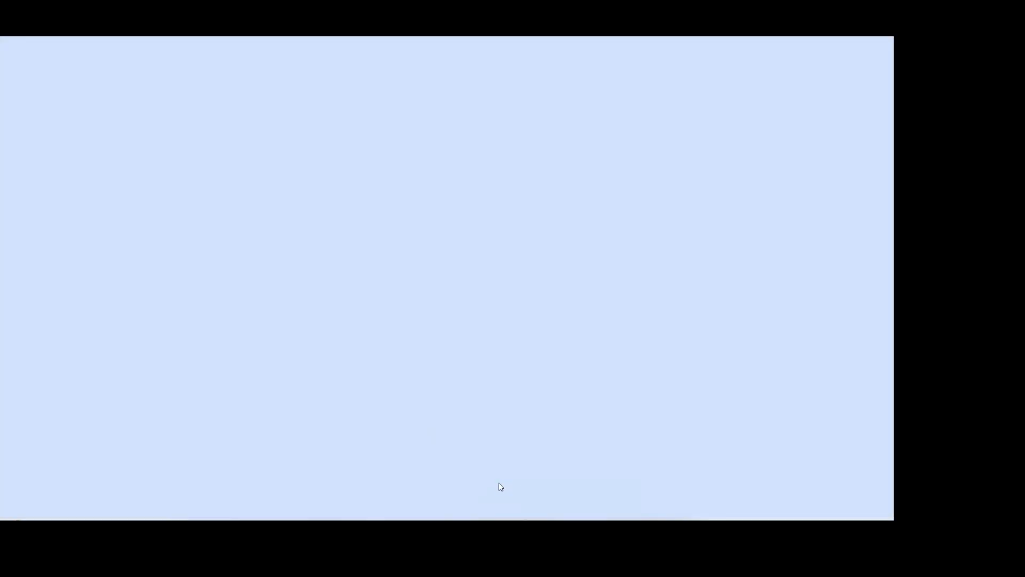
left_click(147, 128)
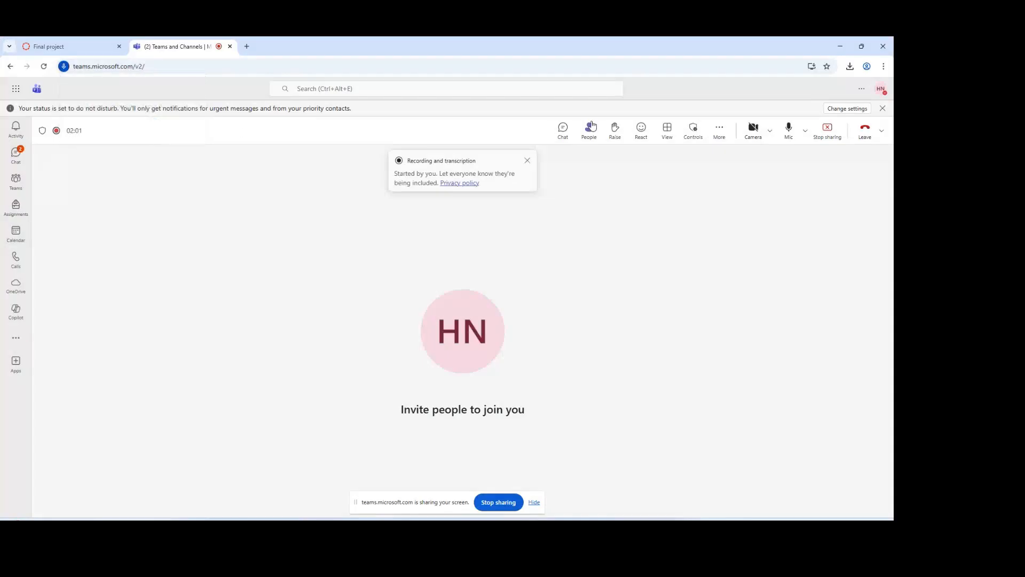
left_click(718, 129)
mouse_move(719, 155)
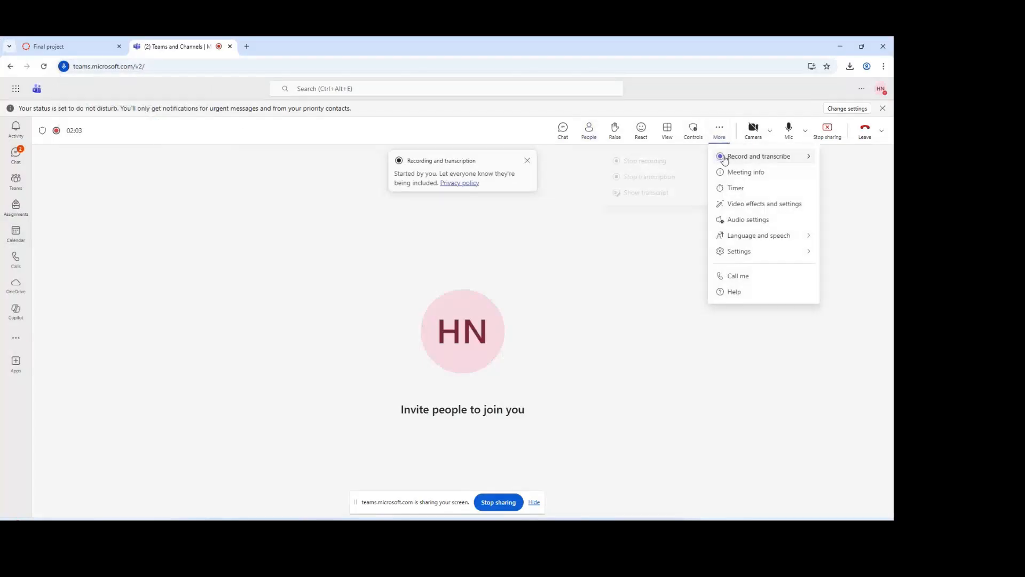
double_click(719, 50)
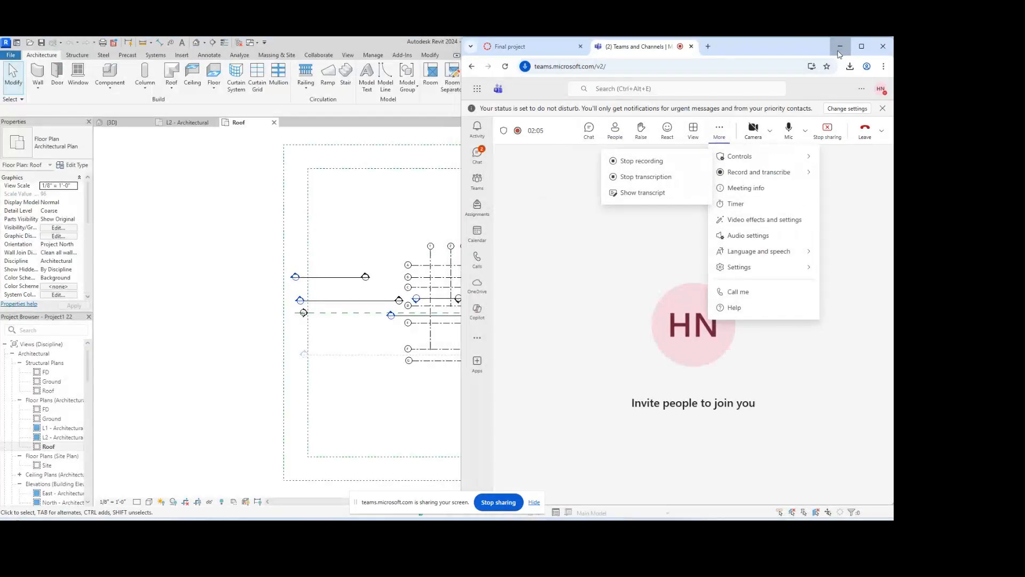
left_click(840, 46)
- Return to the L2 - Architectural floor plan and start a roof by footprint on it
double_click(60, 437)
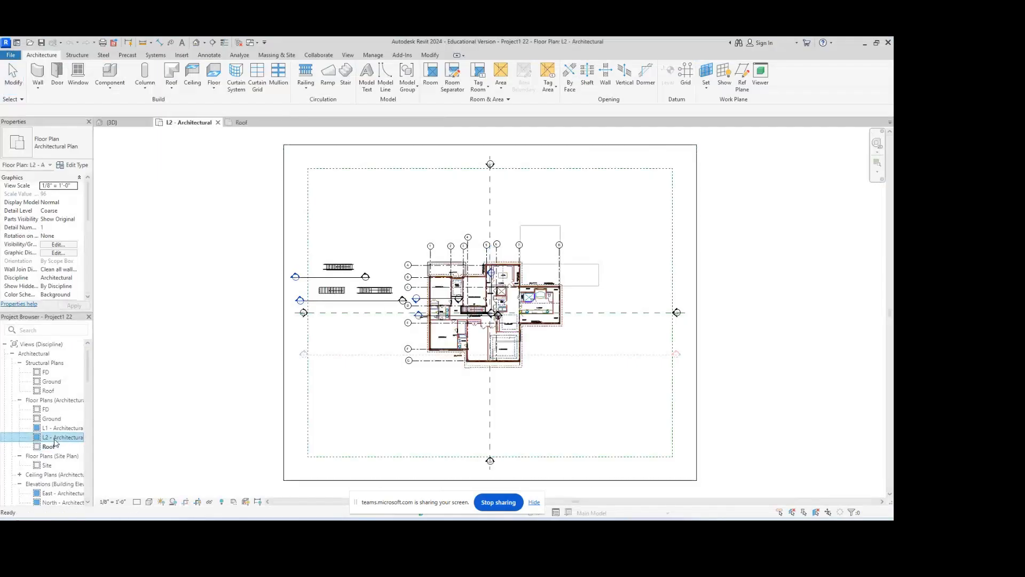
scroll(507, 347, "up", 2)
scroll(534, 294, "up", 5)
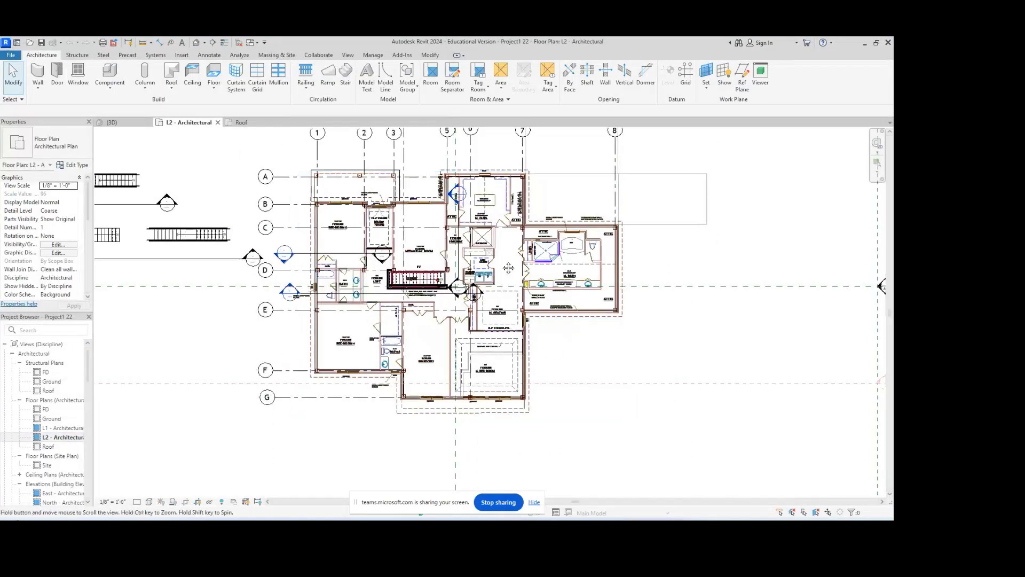
left_click(171, 72)
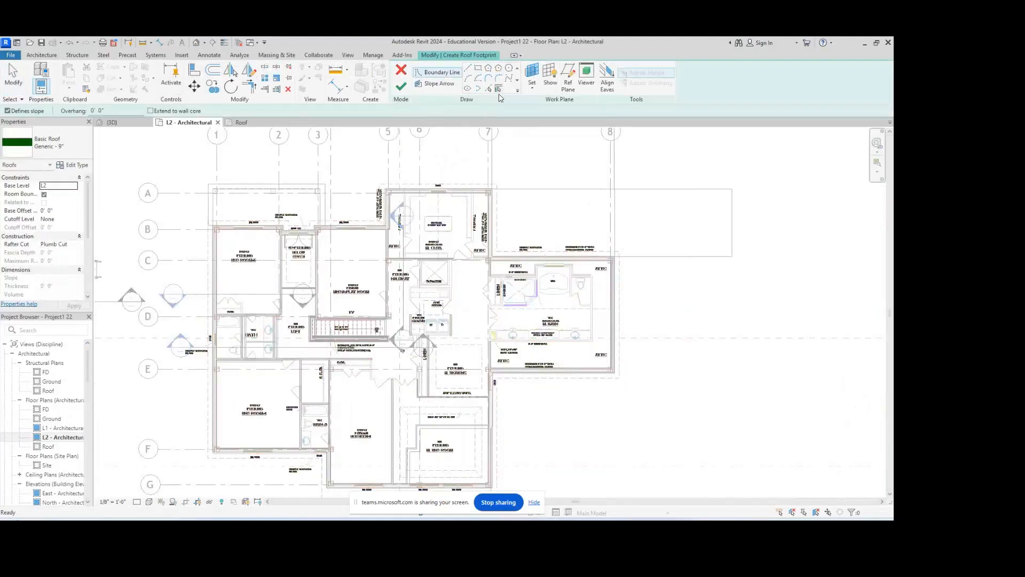
- Examine the dashed roof overhang outline around the exterior walls of the second-floor plan
scroll(448, 198, "down", 1)
middle_click_drag(449, 198, 408, 202)
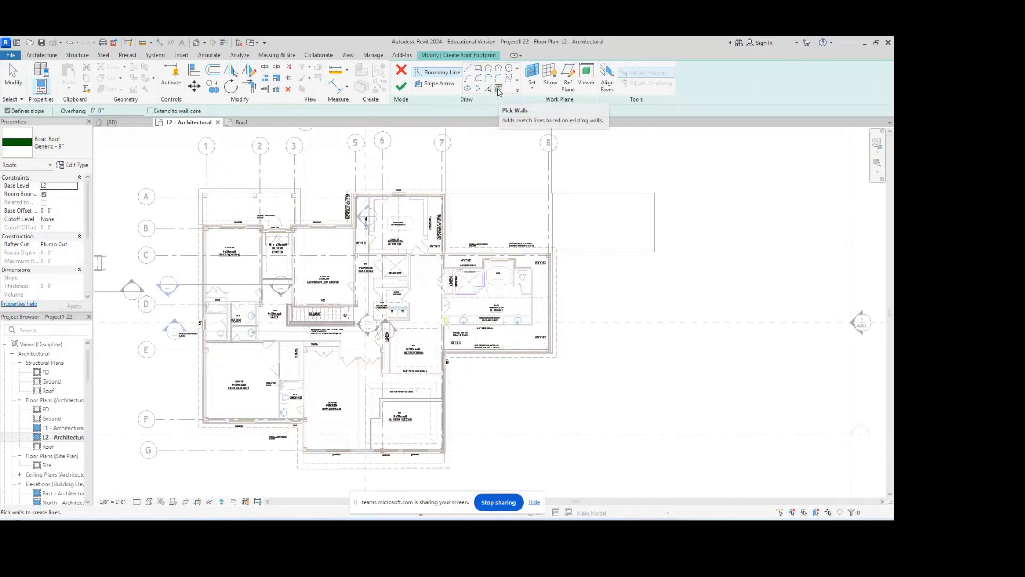
scroll(395, 193, "up", 3)
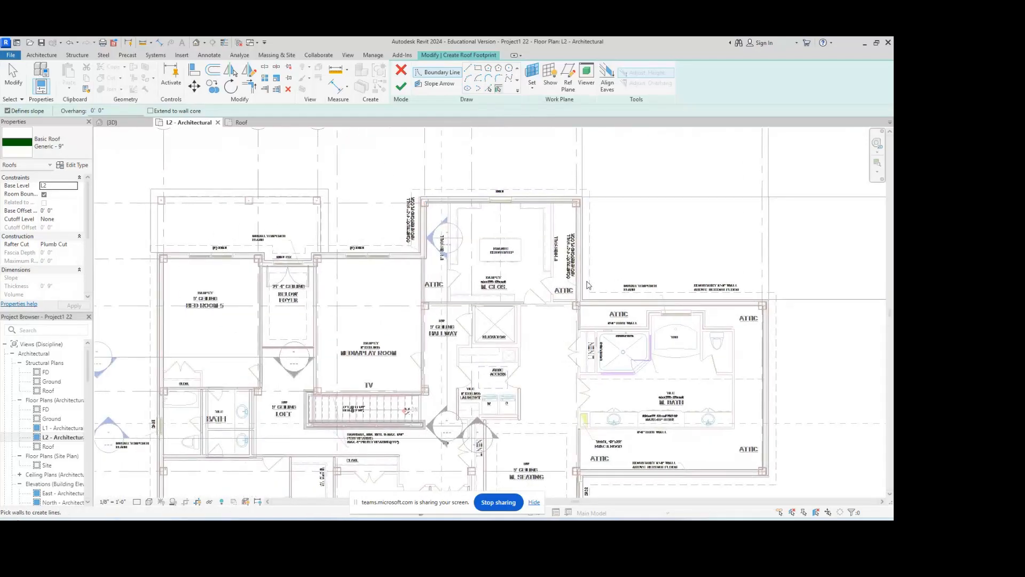
middle_click_drag(744, 293, 648, 210)
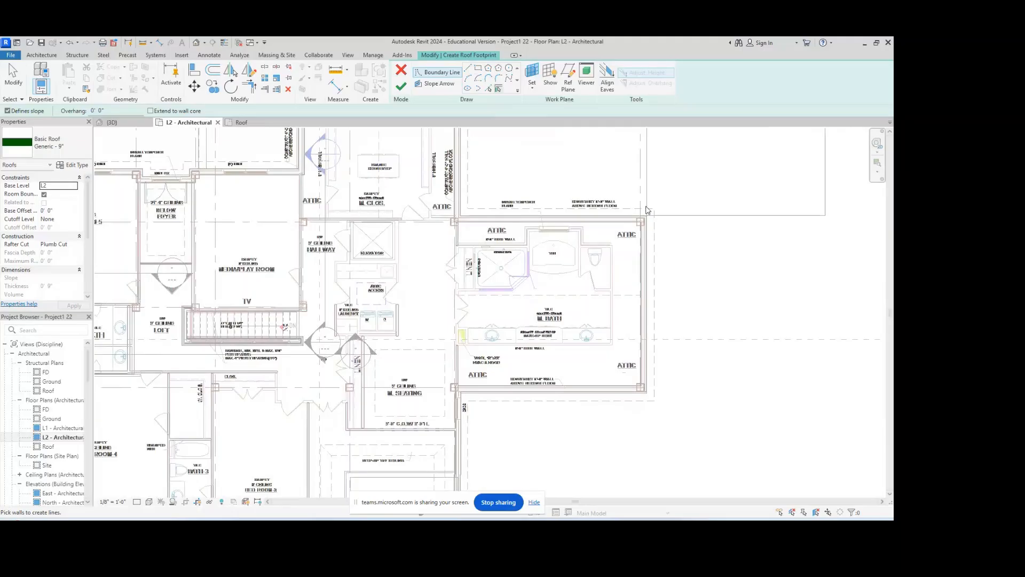
middle_click_drag(648, 426, 653, 363)
scroll(544, 325, "down", 2)
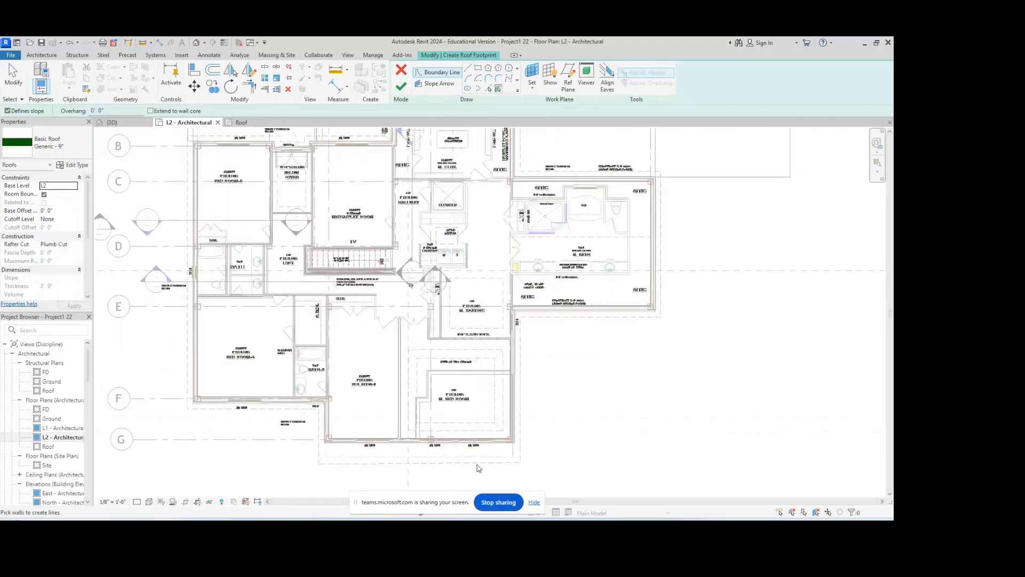
scroll(322, 398, "down", 1)
middle_click_drag(512, 186, 567, 255)
scroll(506, 204, "up", 2)
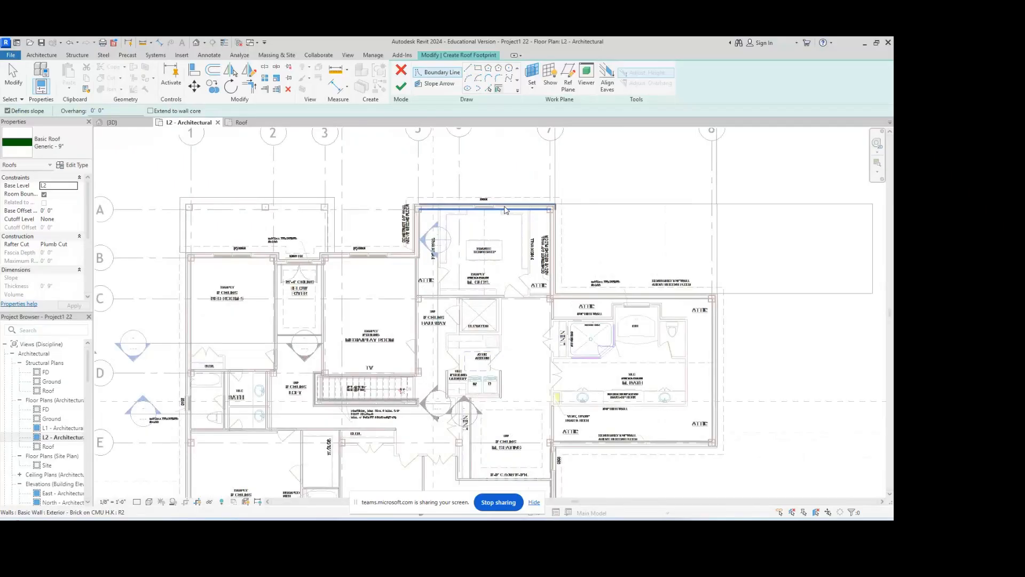
- With Pick Lines, add the dashed overhang lines north and east of M. Clos. and north of M. Bath to the roof boundary
left_click(489, 91)
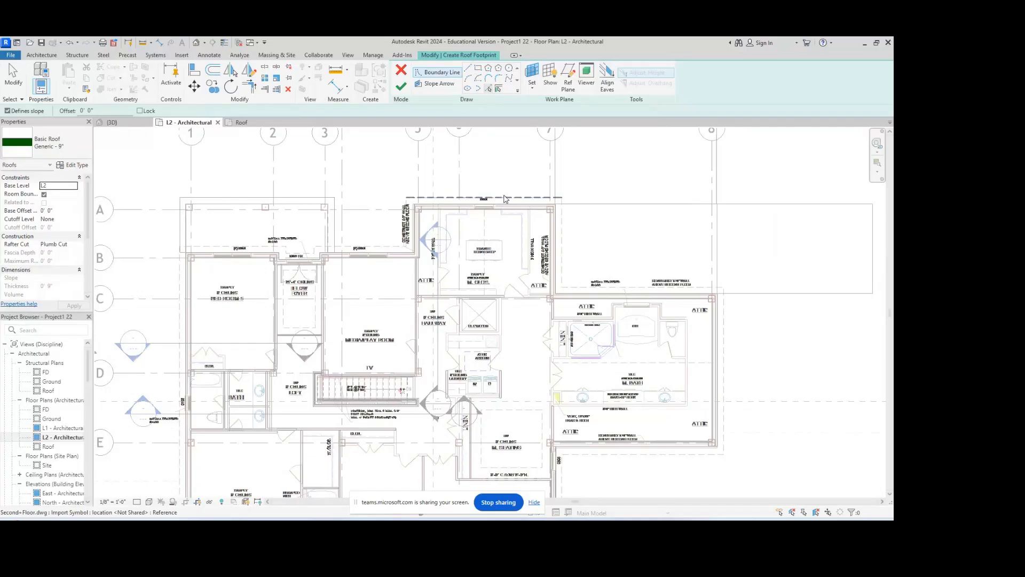
middle_click_drag(506, 204, 527, 155)
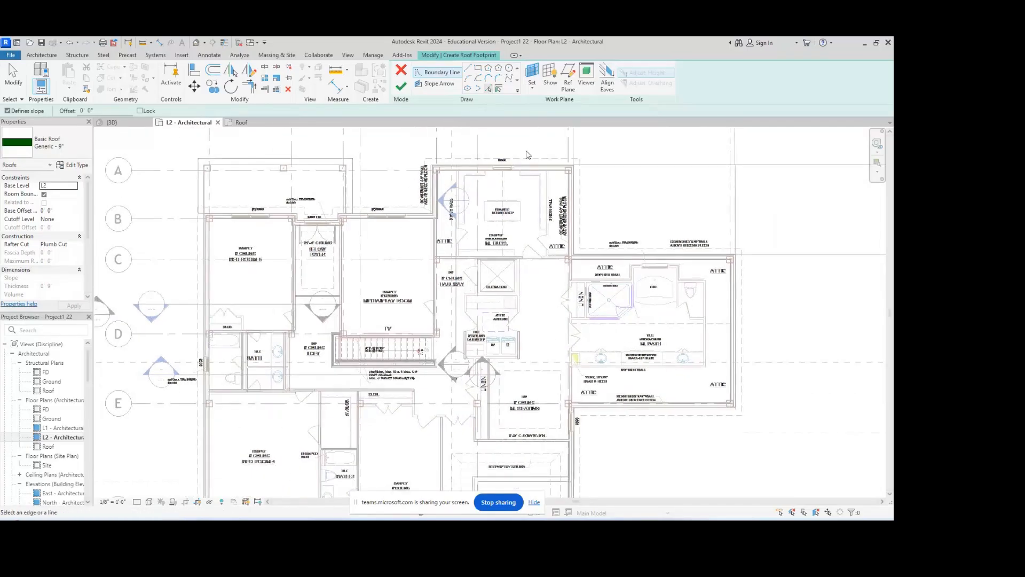
left_click(528, 161)
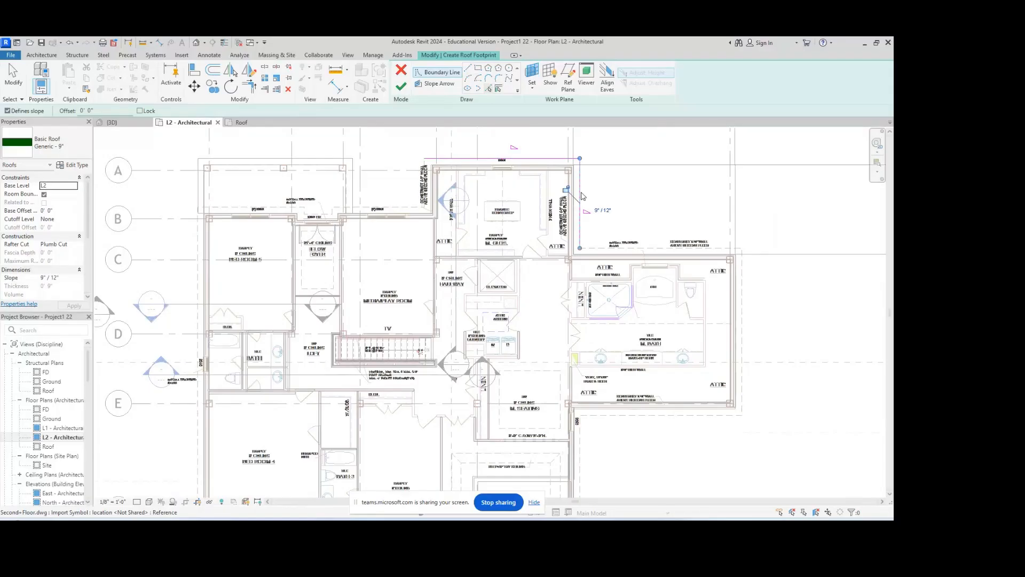
left_click(589, 249)
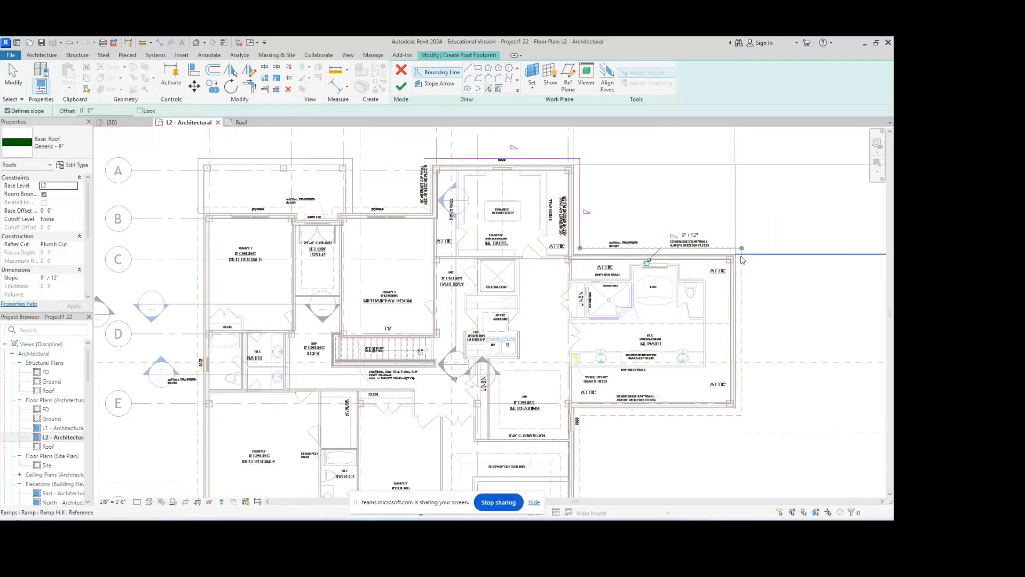
- Add the overhang lines east and south of M. Bath and along the east side of M. Bed Room to the roof boundary
scroll(736, 214, "up", 1)
middle_click_drag(736, 213, 686, 312)
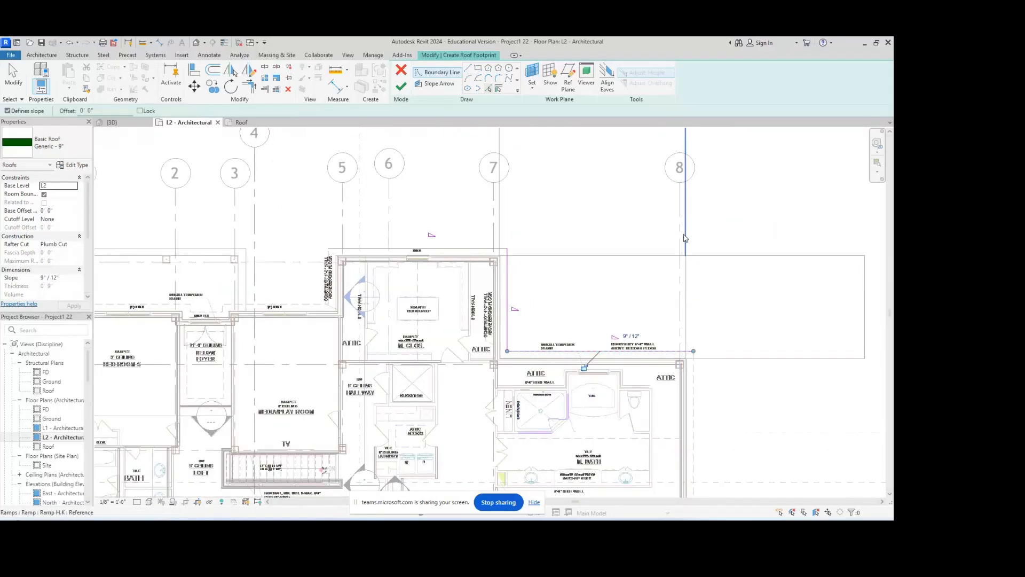
scroll(687, 239, "up", 4)
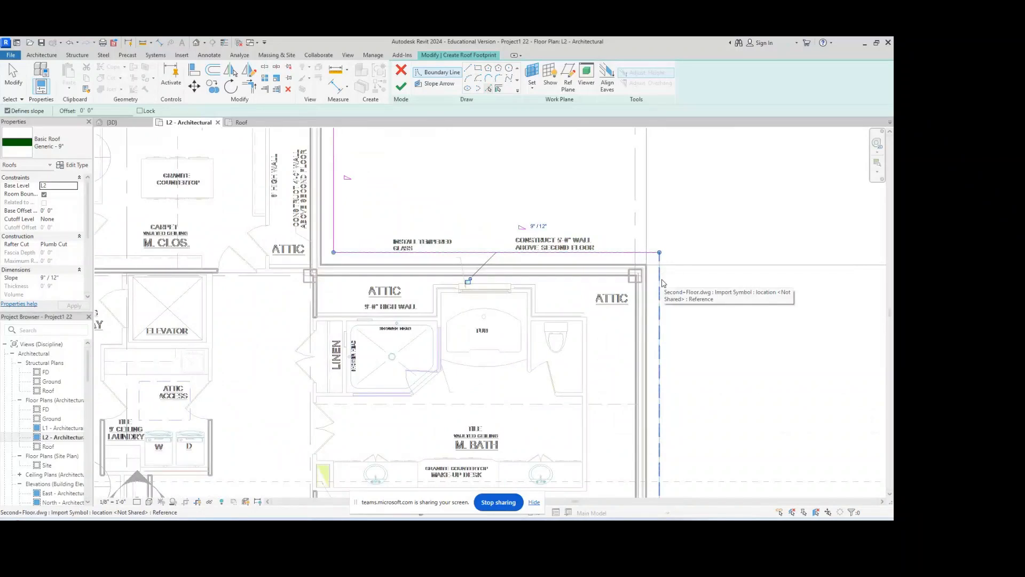
scroll(663, 293, "down", 3)
middle_click_drag(663, 293, 699, 247)
scroll(699, 247, "down", 1)
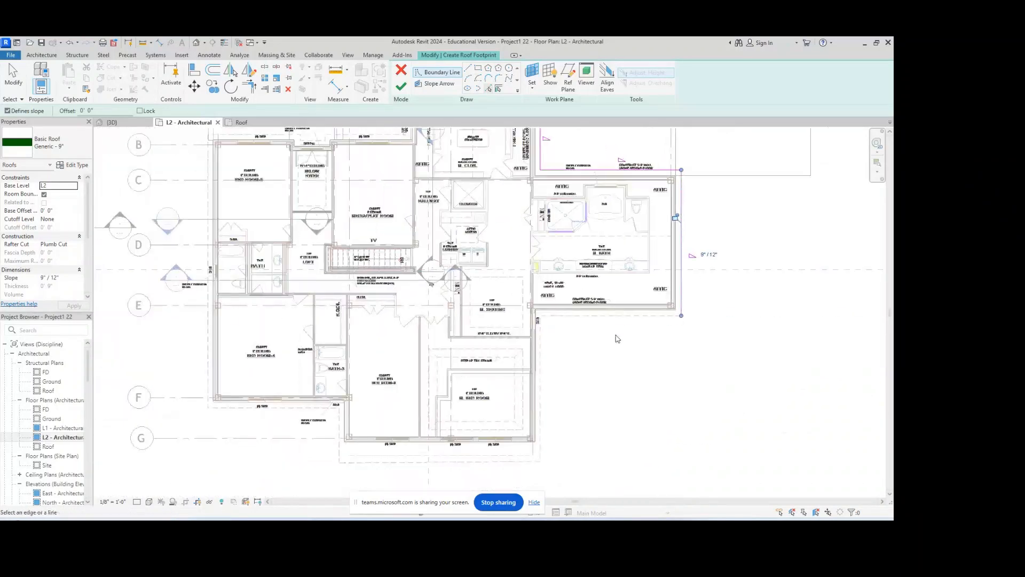
left_click(617, 316)
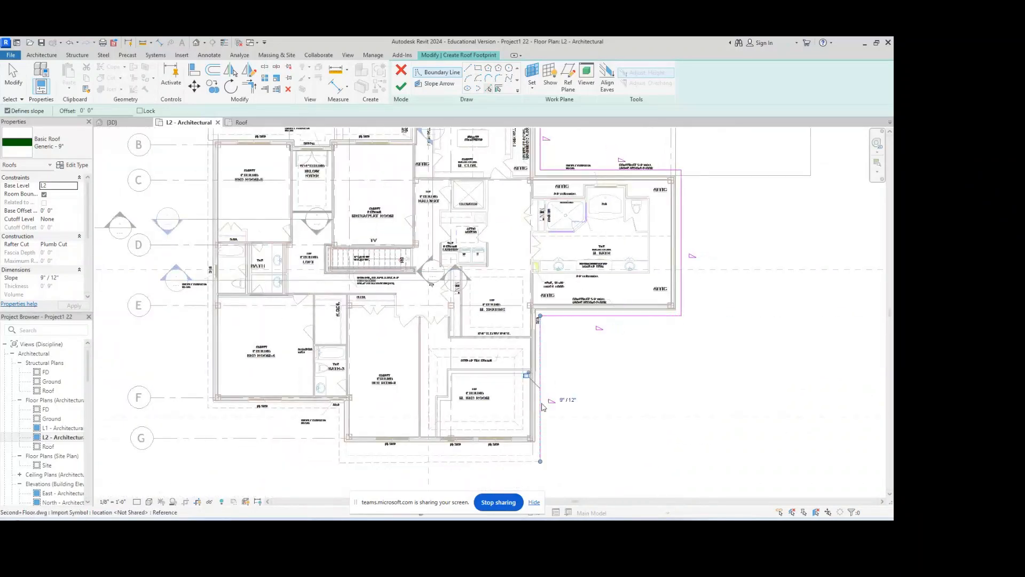
- Continue the roof boundary along the overhang south of M. Bed Room and Bed Room 3, the short return, and south of Bed Room 4
middle_click_drag(529, 420, 590, 344)
scroll(589, 343, "down", 1)
scroll(469, 392, "up", 4)
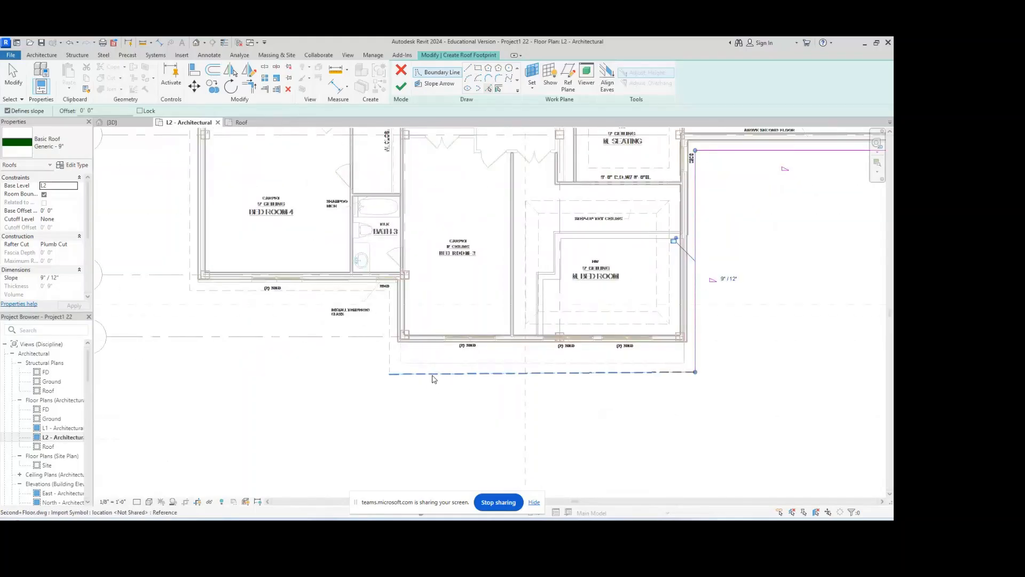
left_click(434, 375)
left_click(390, 355)
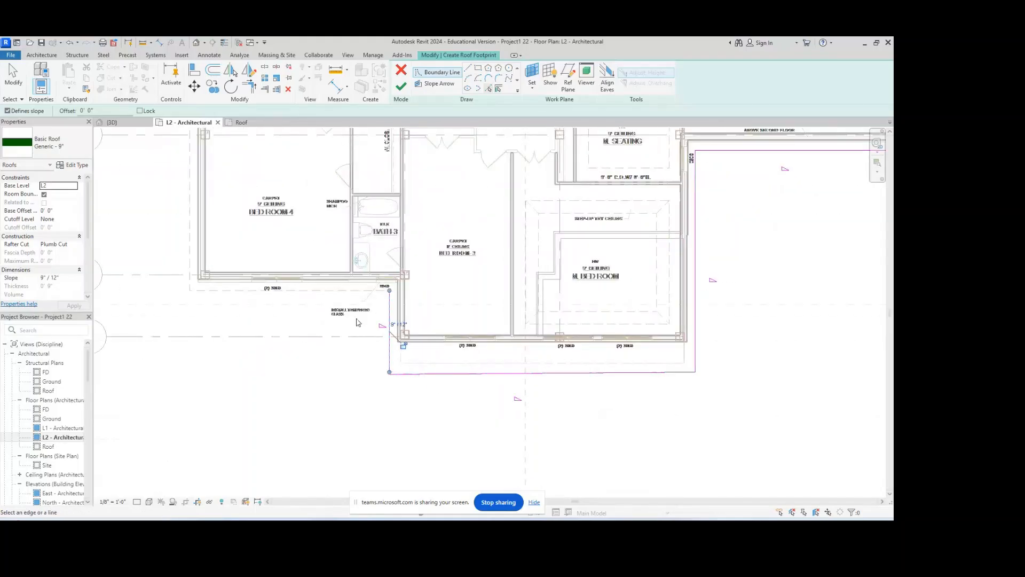
left_click(326, 291)
- Add the overhang line along the whole west side of the house and the one north of Bed Room 5 to the roof boundary
middle_click_drag(240, 308, 279, 442)
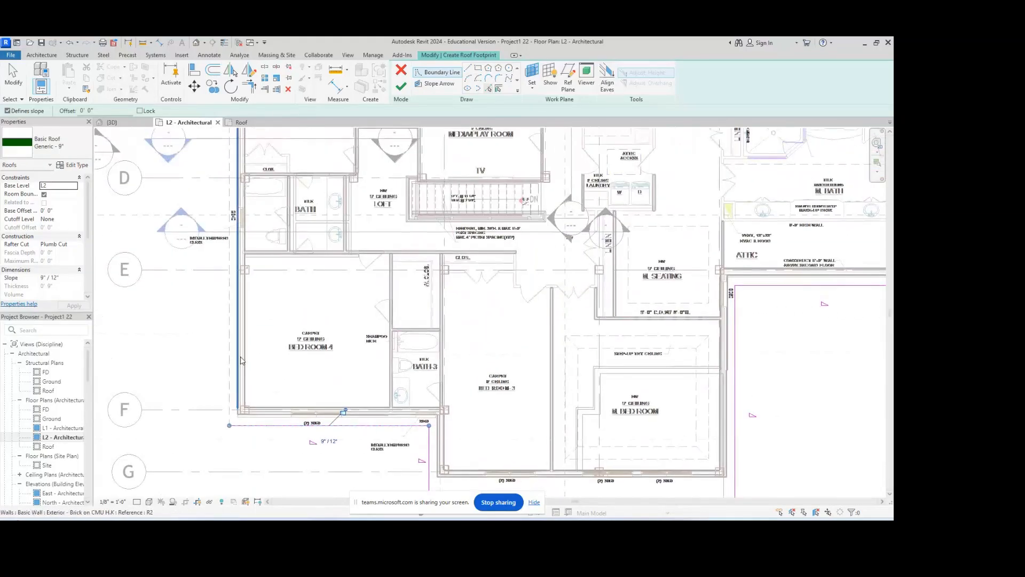
left_click(227, 335)
scroll(227, 335, "down", 3)
scroll(227, 336, "down", 1)
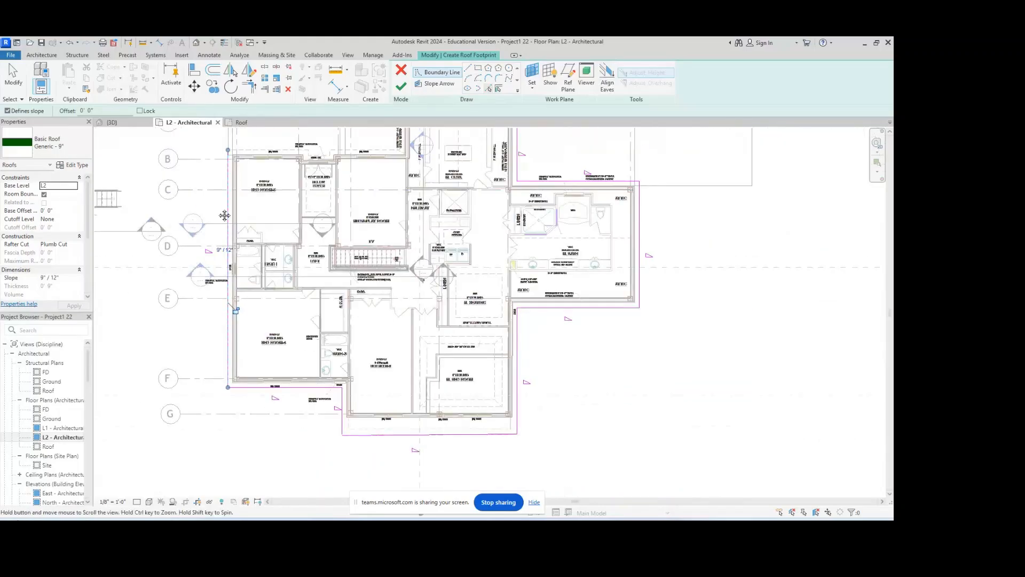
middle_click_drag(224, 215, 228, 355)
scroll(228, 267, "up", 4)
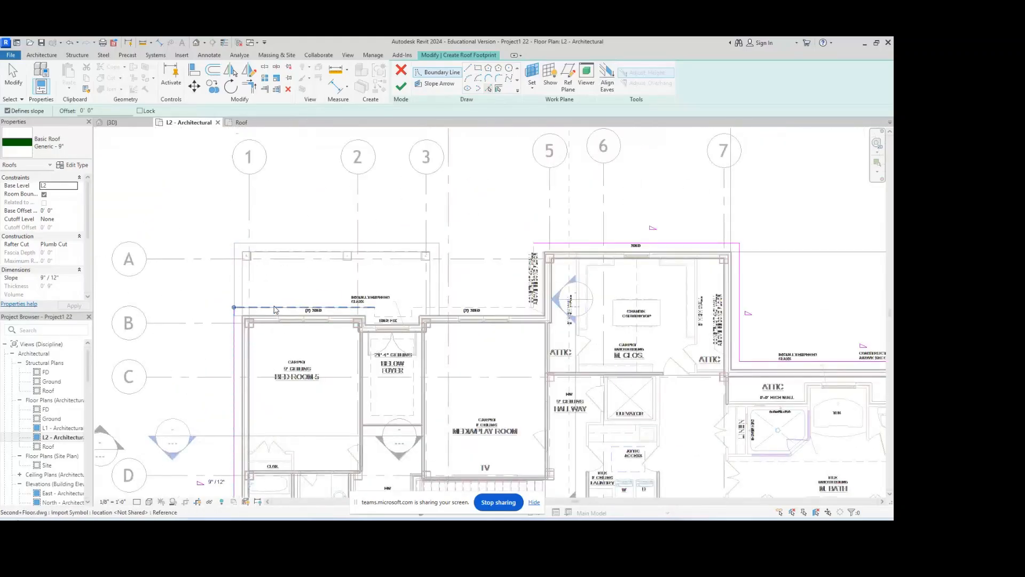
left_click(282, 316)
scroll(375, 317, "up", 2)
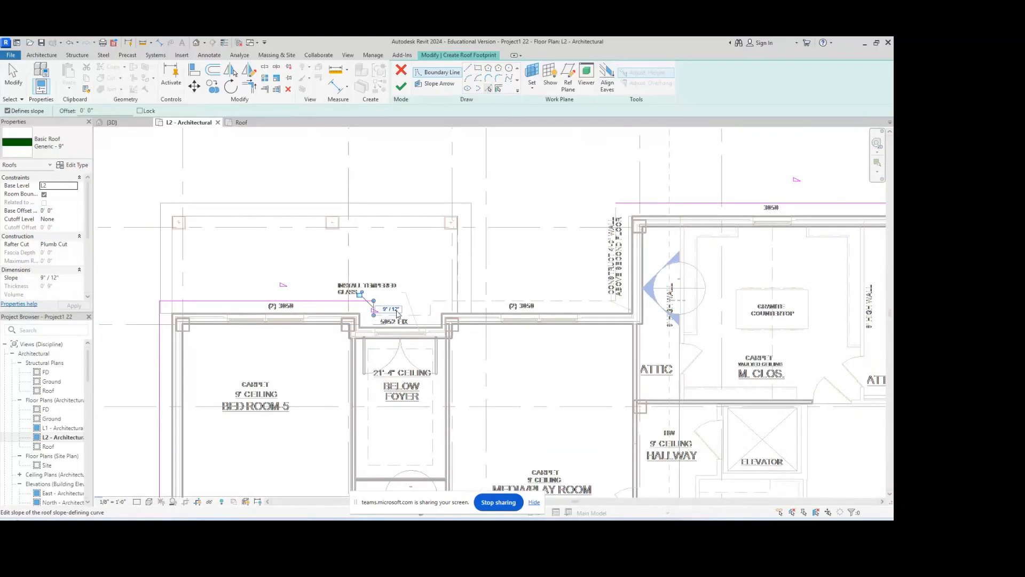
- Complete the roof boundary along the foyer recess, north of the Media/Play Room, and up the west side of M. Clos
left_click(414, 315)
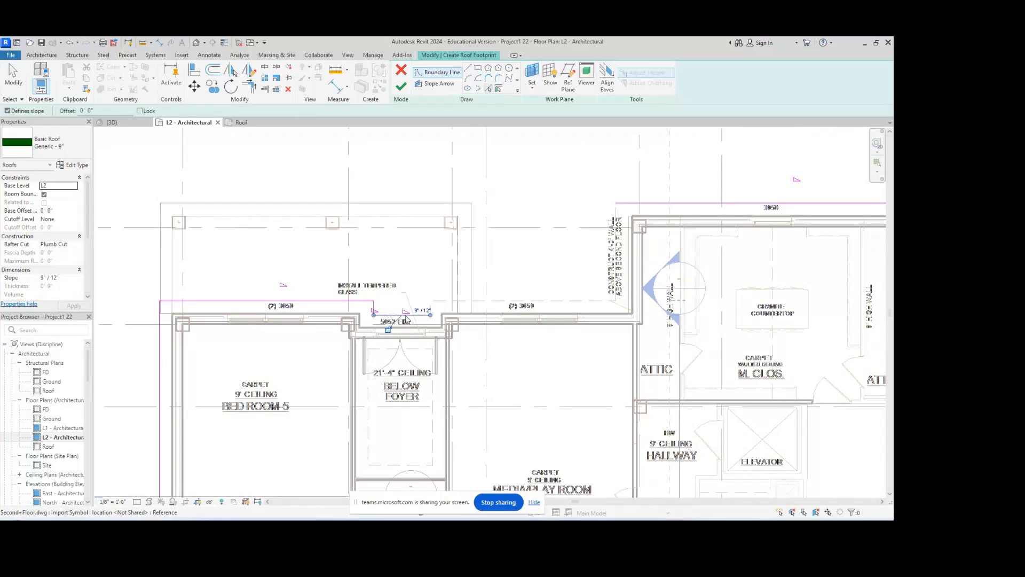
left_click(431, 308)
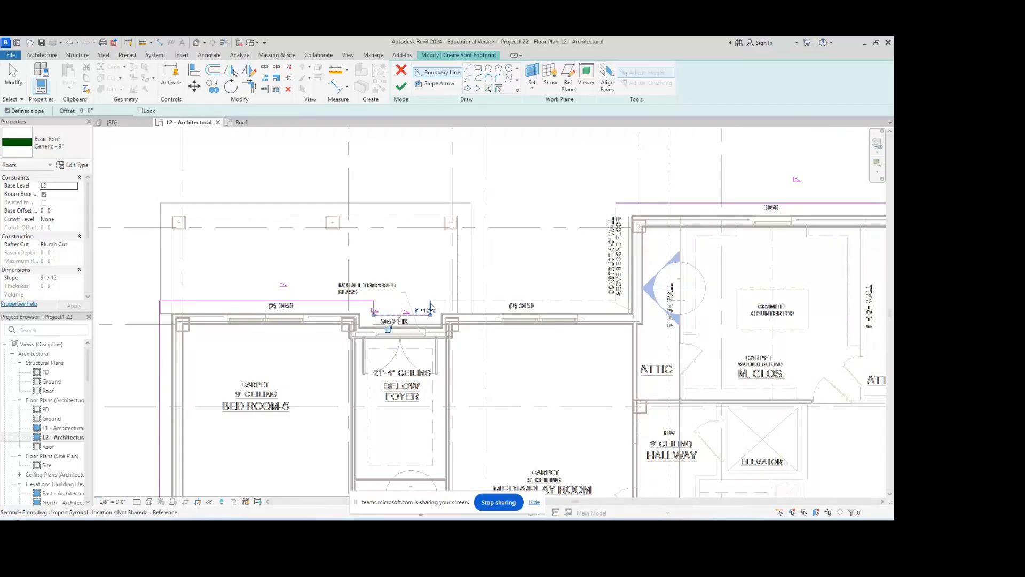
left_click(549, 302)
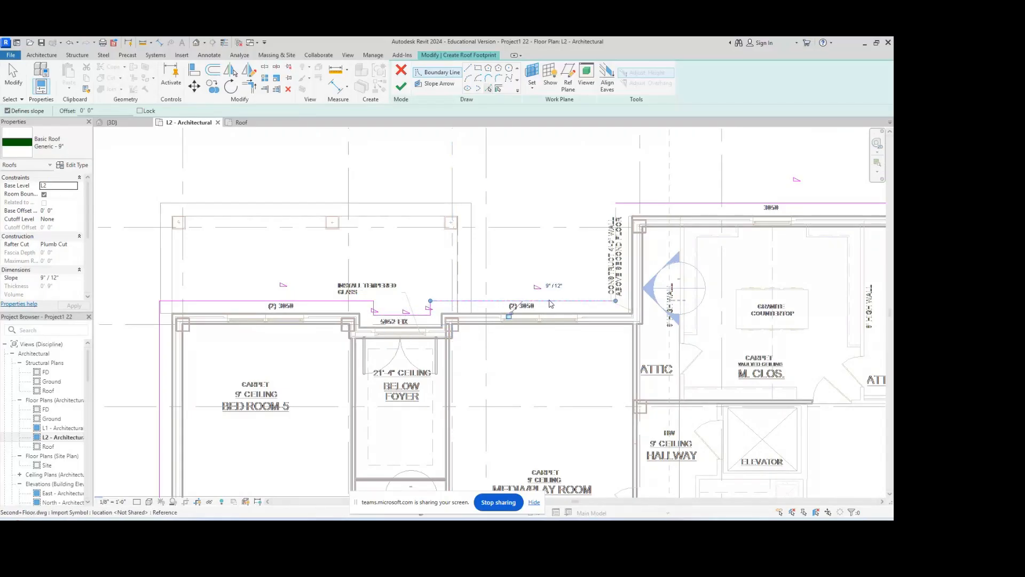
left_click(617, 213)
scroll(483, 218, "down", 5)
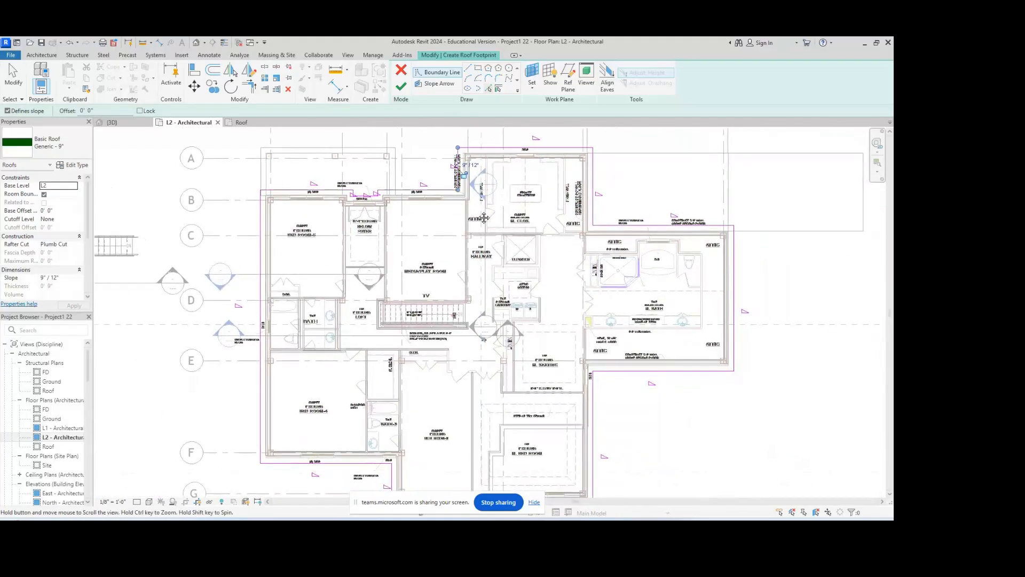
- Try to finish the roof footprint sketch from the traced overhang boundary
mouse_move(484, 218)
middle_mouse_down()
mouse_move(484, 175)
mouse_move(480, 199)
middle_mouse_up()
scroll(480, 200, "down", 1)
scroll(321, 245, "up", 1)
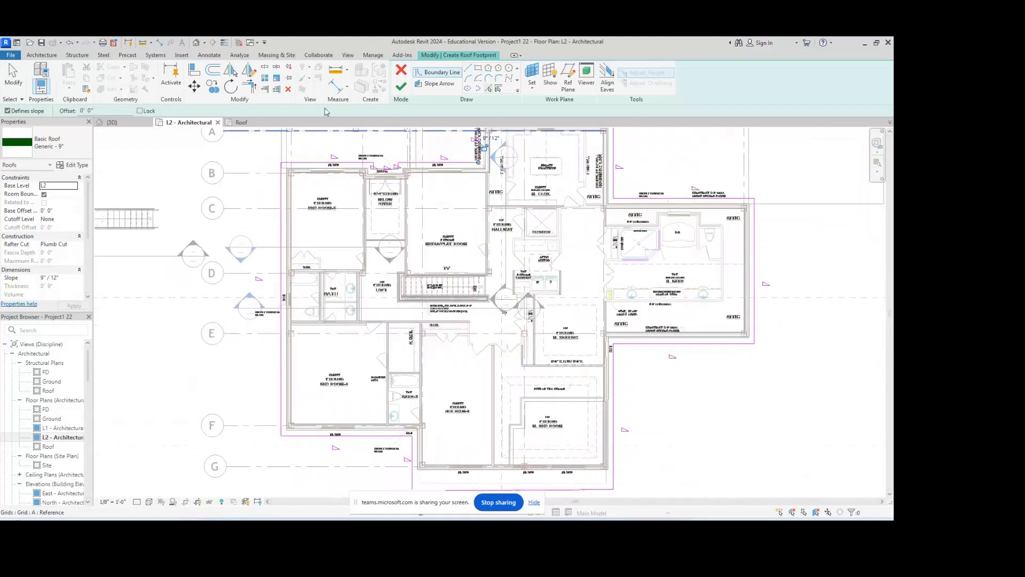
left_click(400, 87)
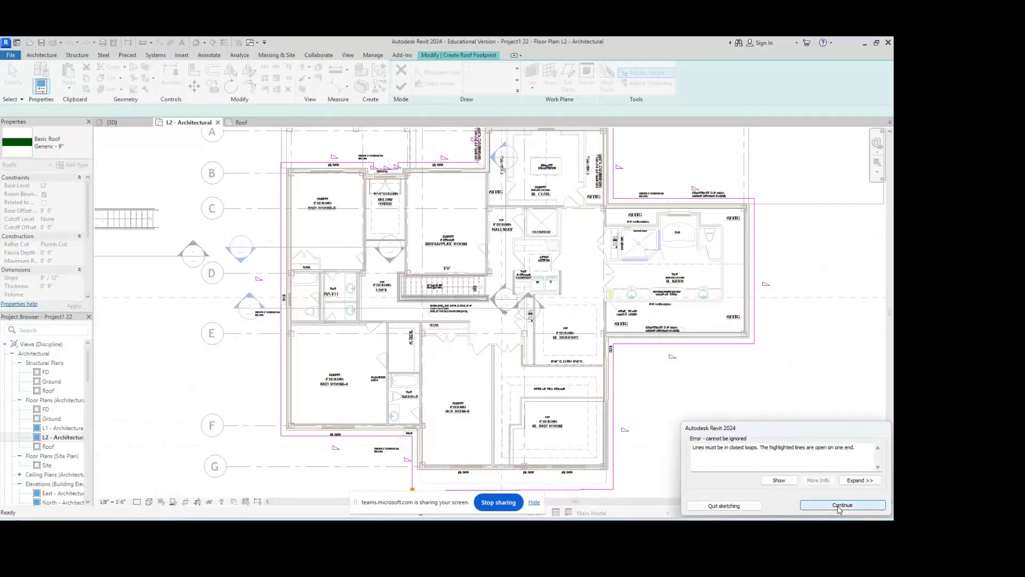
left_click(838, 507)
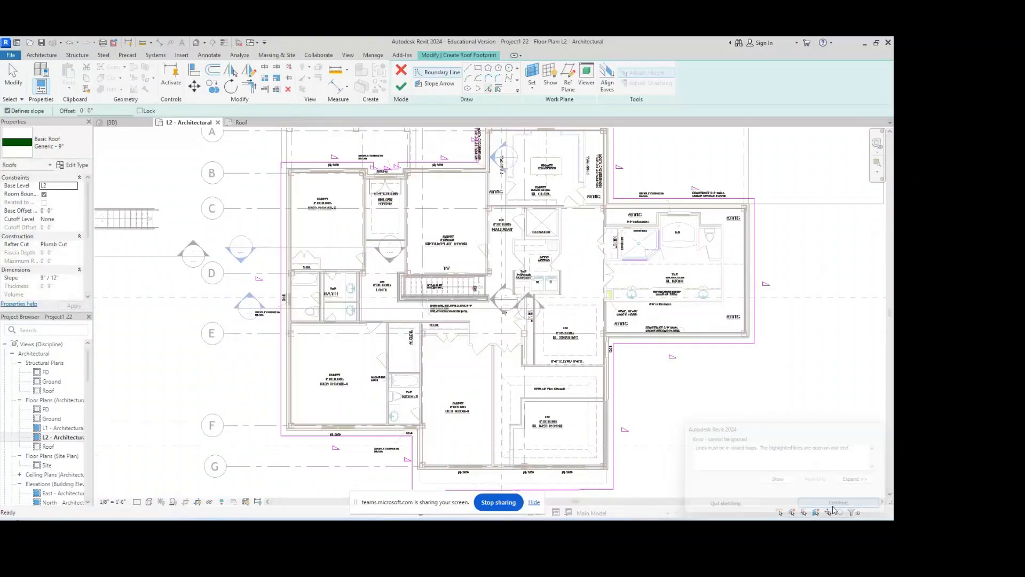
- Trim the boundary lines into a closed corner southwest of Bed Room 3
scroll(602, 332, "down", 1)
mouse_move(601, 333)
middle_mouse_down()
mouse_move(622, 258)
mouse_move(597, 331)
middle_mouse_up()
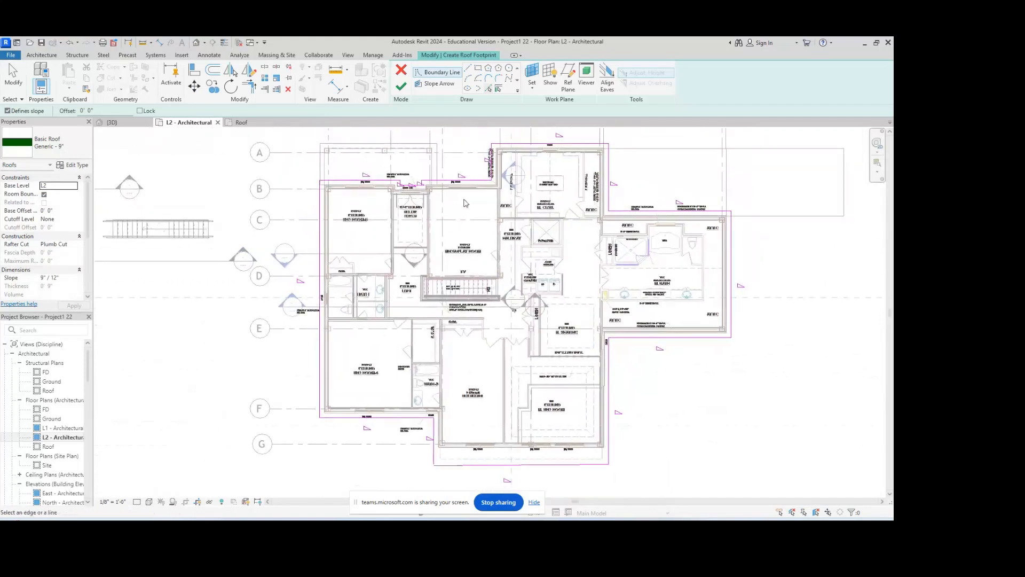
left_click(250, 84)
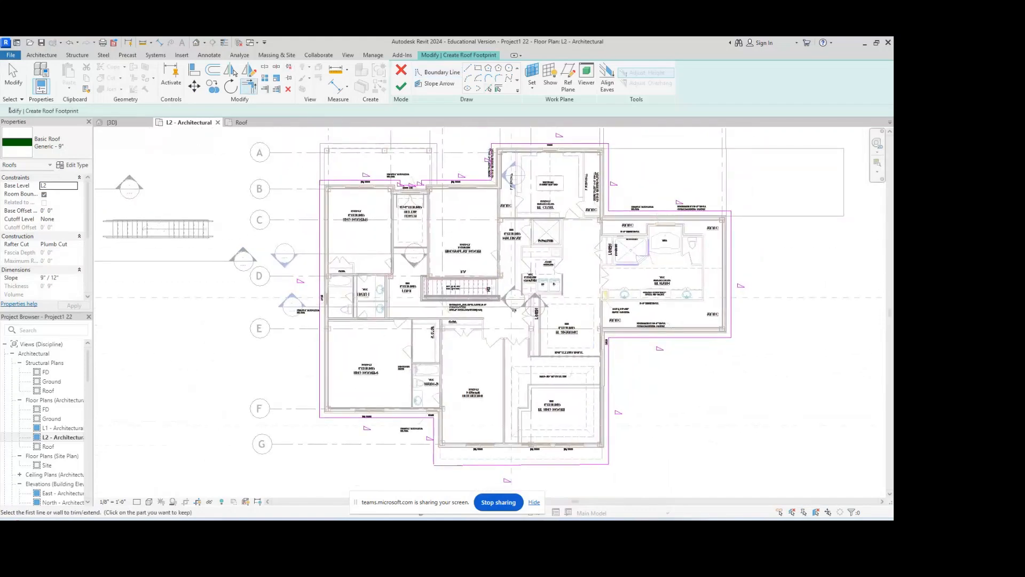
scroll(445, 477, "up", 5)
left_click(415, 435)
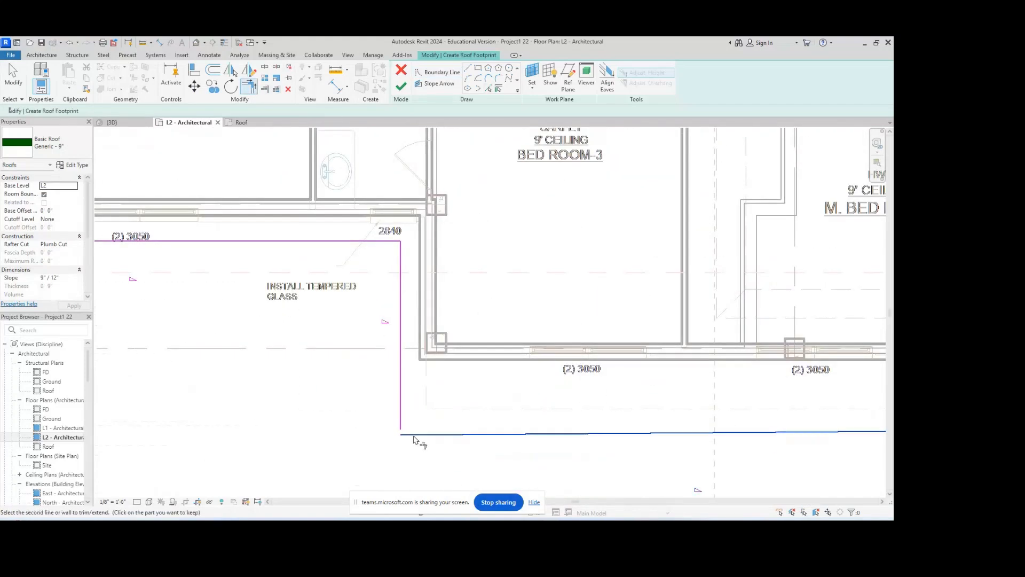
left_click(400, 409)
scroll(397, 420, "down", 3)
- Inspect the boundary corners along the north side around M. Clos. and try again to finish the roof footprint
middle_click_drag(290, 391, 312, 470)
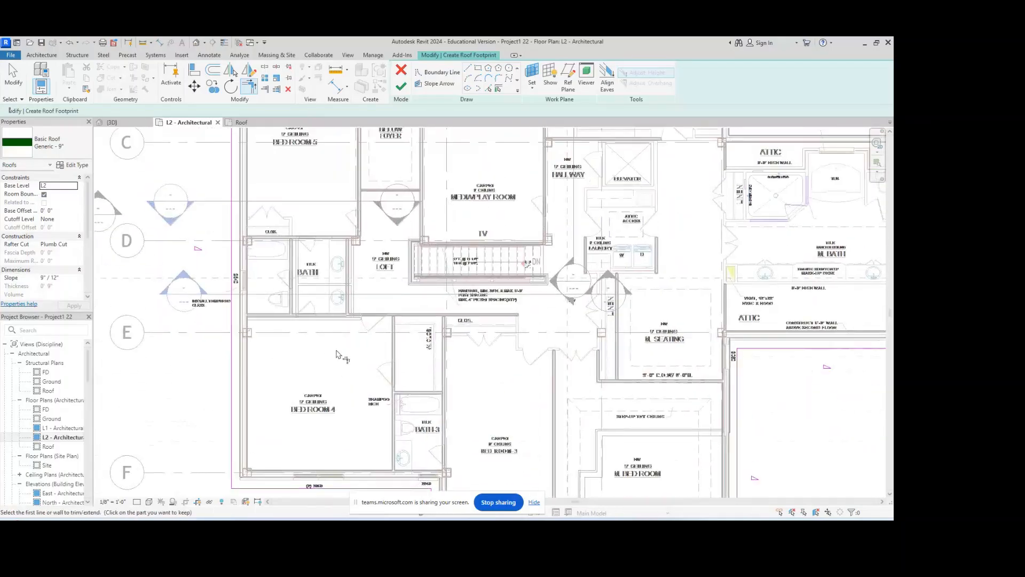
middle_click_drag(352, 255, 324, 458)
scroll(491, 249, "up", 3)
left_click(507, 246)
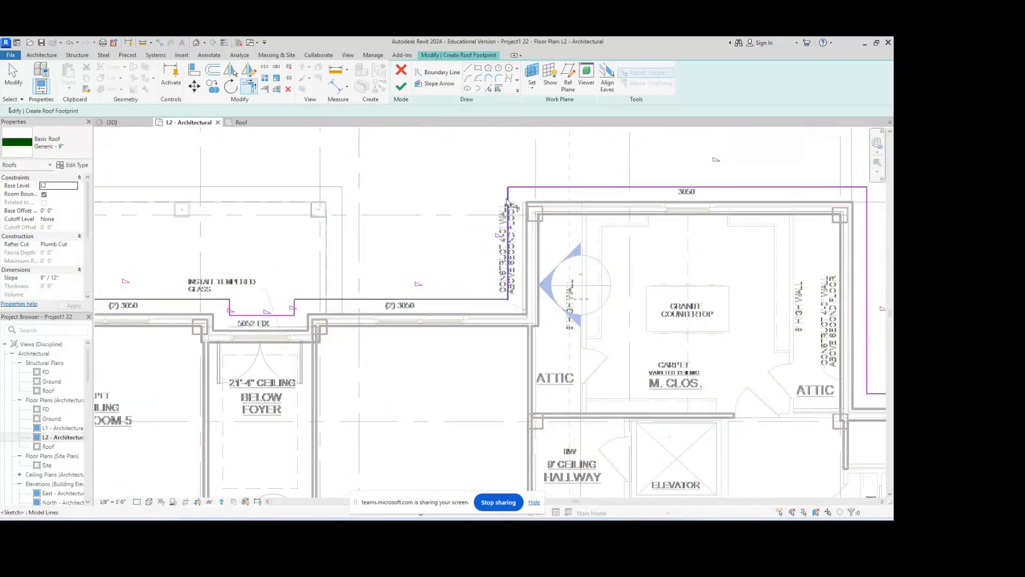
scroll(510, 193, "up", 2)
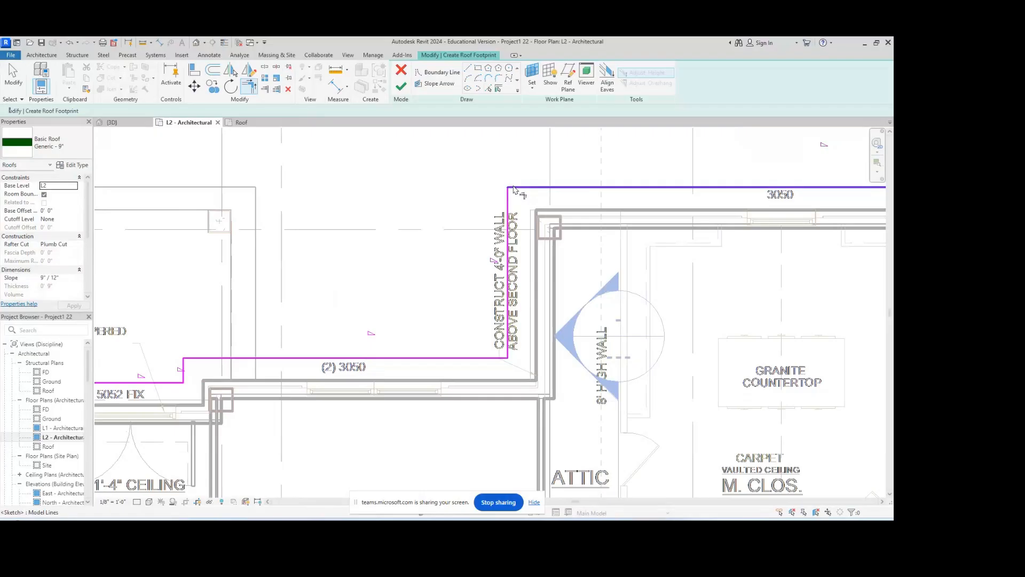
scroll(506, 228, "down", 2)
scroll(563, 238, "down", 1)
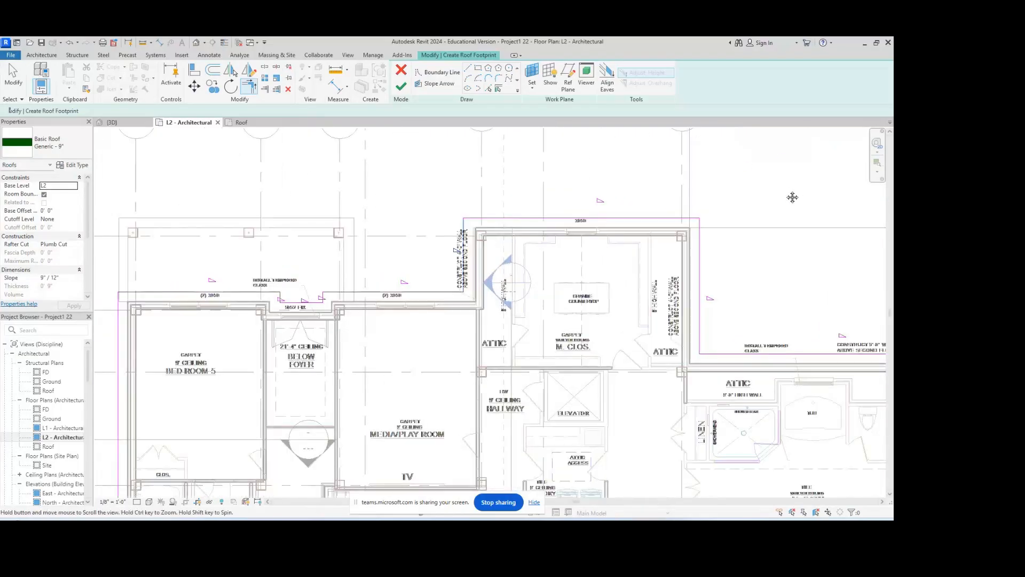
middle_click_drag(792, 197, 492, 163)
scroll(499, 182, "down", 3)
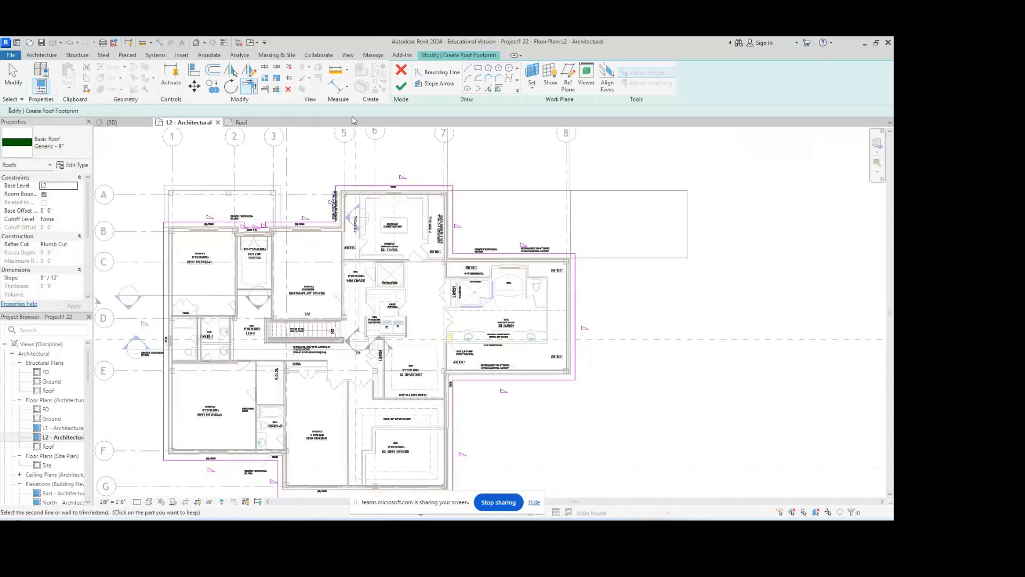
left_click(402, 88)
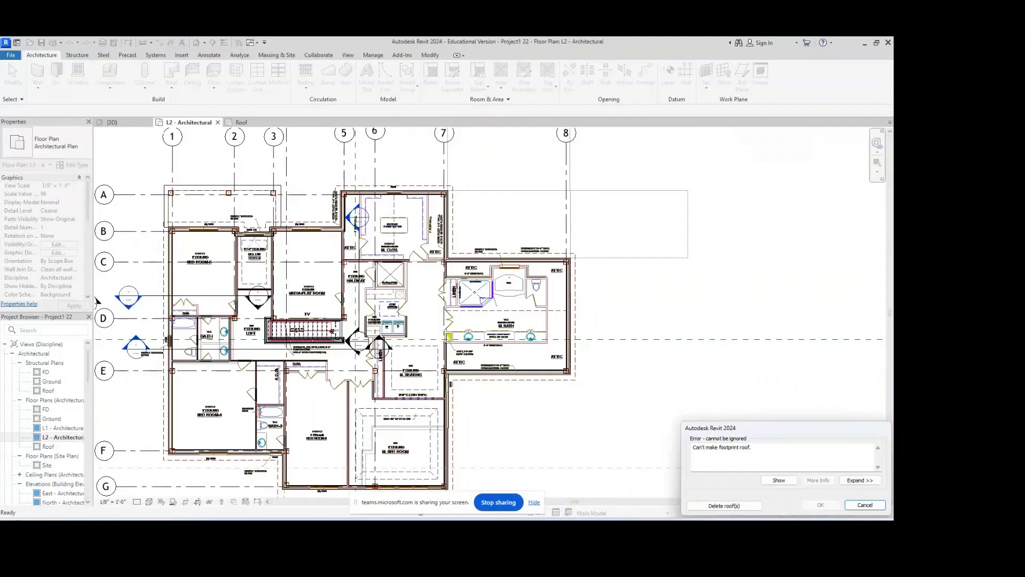
left_click(864, 505)
- Trim the south and east boundary lines to a corner at the southeast of M. Bed Room
middle_click_drag(402, 389, 470, 286)
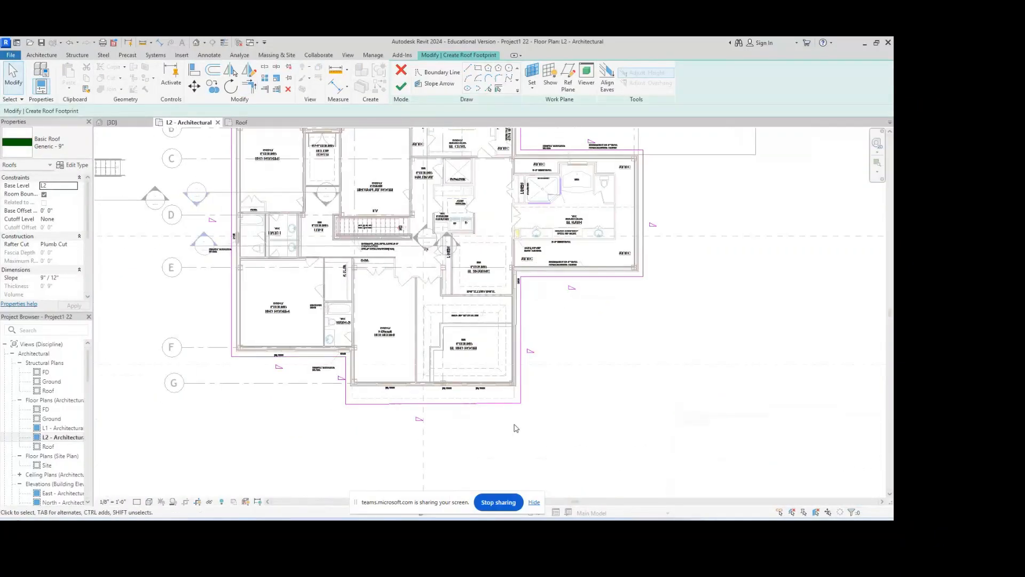
scroll(466, 405, "up", 3)
left_click(467, 403)
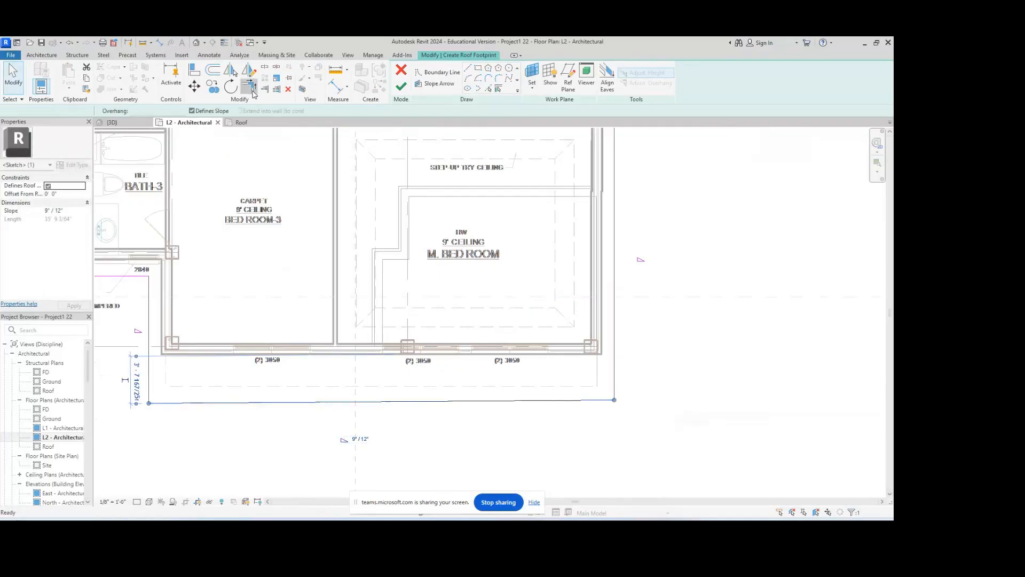
left_click(249, 86)
left_click(550, 401)
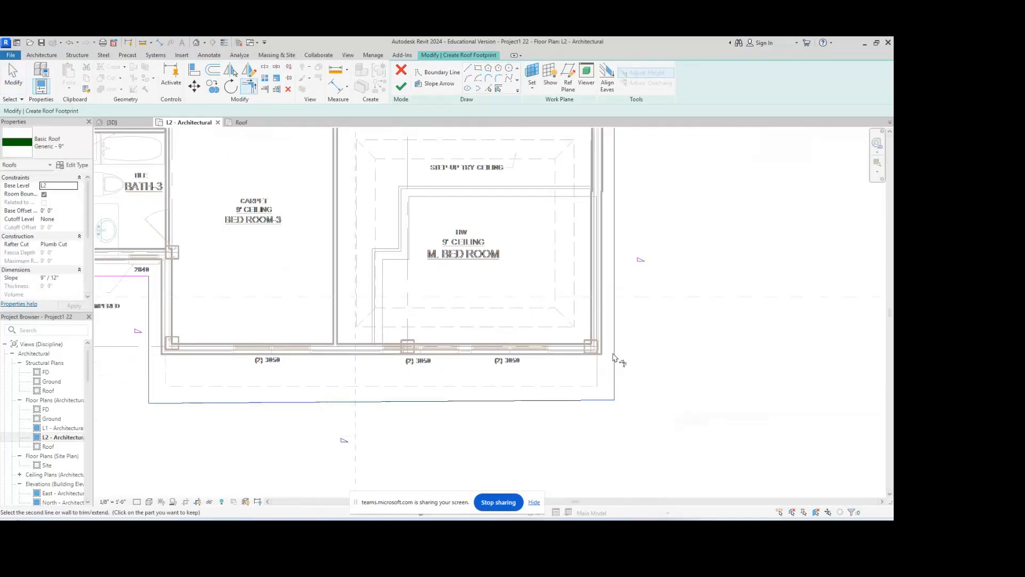
left_click(614, 358)
- Trim the inner boundary corner where the M. Bed Room's east line meets the line south of M. Bath
scroll(616, 336, "down", 4)
scroll(593, 252, "up", 2)
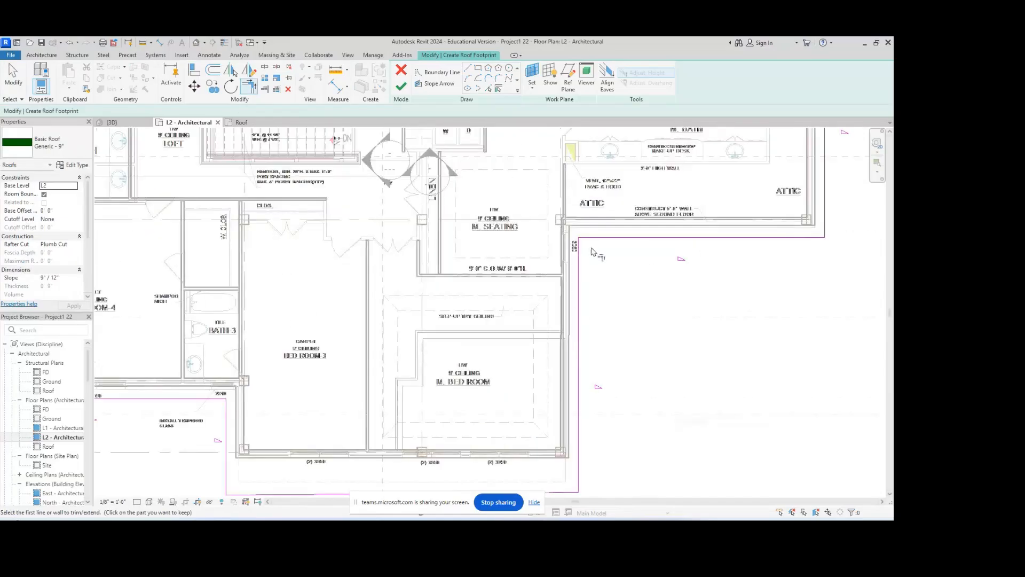
left_click(579, 258)
left_click(590, 238)
left_click(590, 238)
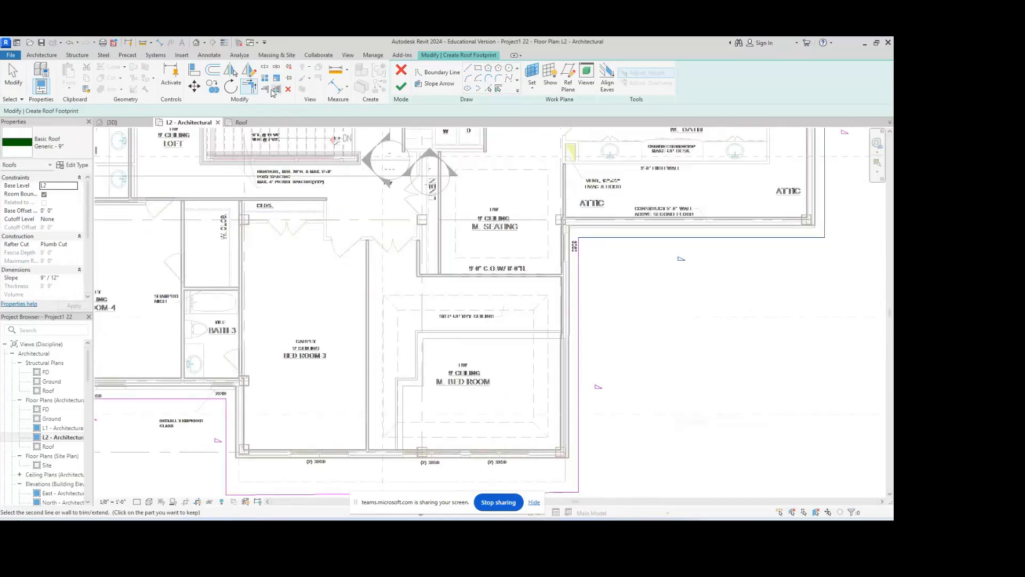
- Trim the boundary lines to closed corners at the southeast of M. Bath and at the inner corner between M. Clos. and M. Bath
middle_click_drag(826, 237, 643, 324)
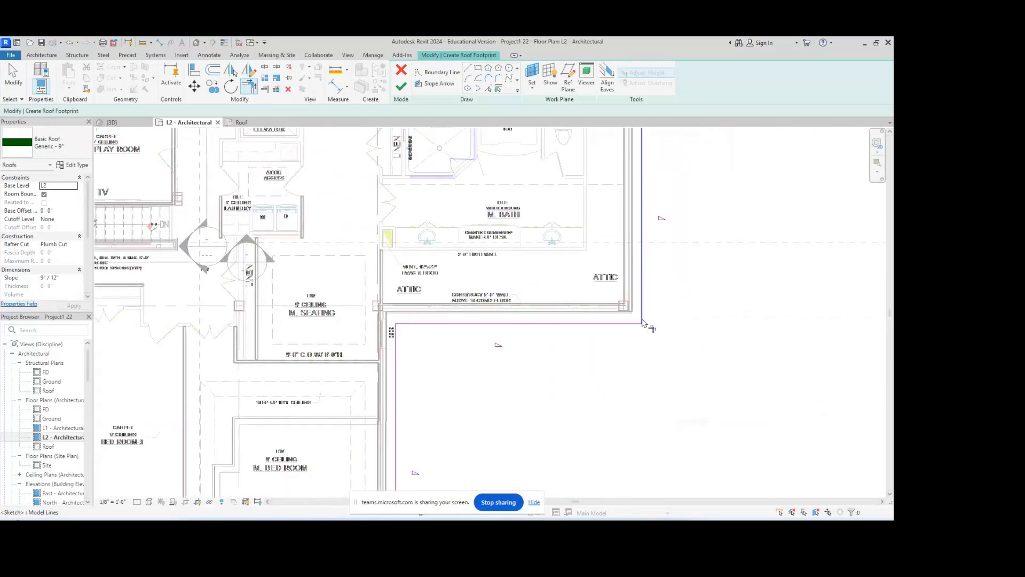
left_click(641, 322)
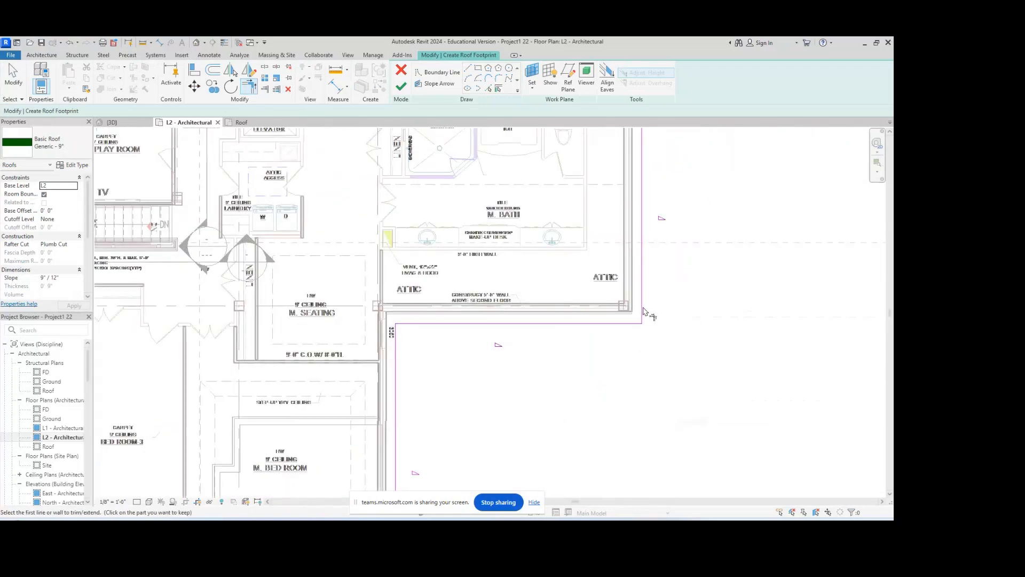
scroll(643, 314, "down", 4)
scroll(625, 180, "up", 6)
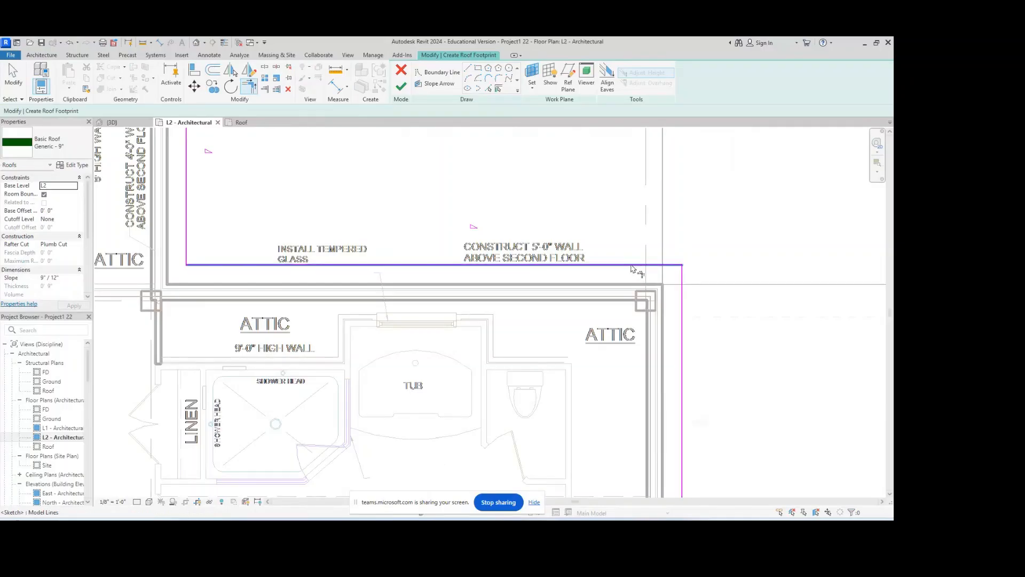
middle_click_drag(159, 278, 274, 343)
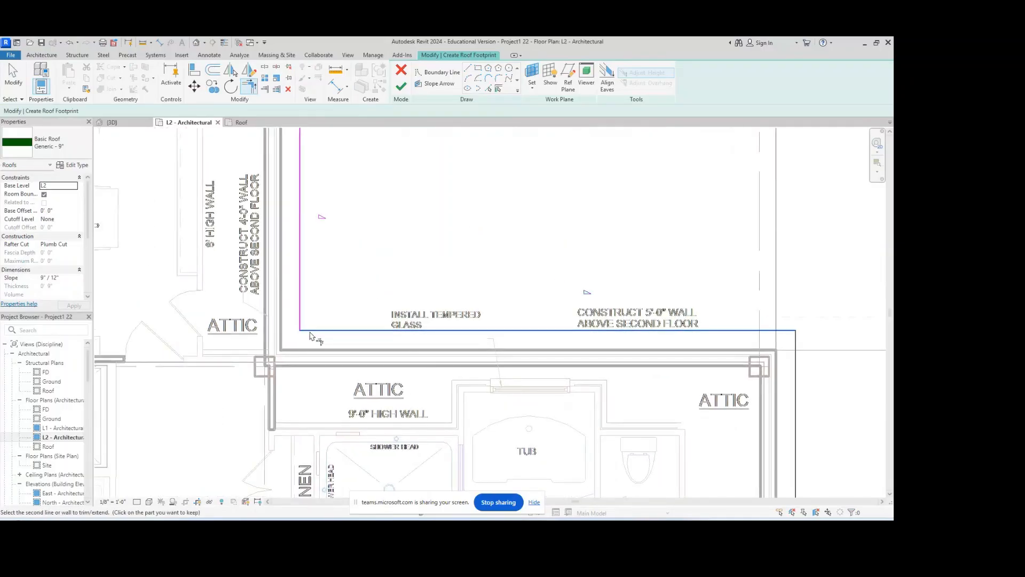
left_click(300, 314)
left_click(300, 314)
- Inspect the boundary corners along the north side from M. Clos. past the foyer to Bed Room 5
scroll(300, 331, "down", 4)
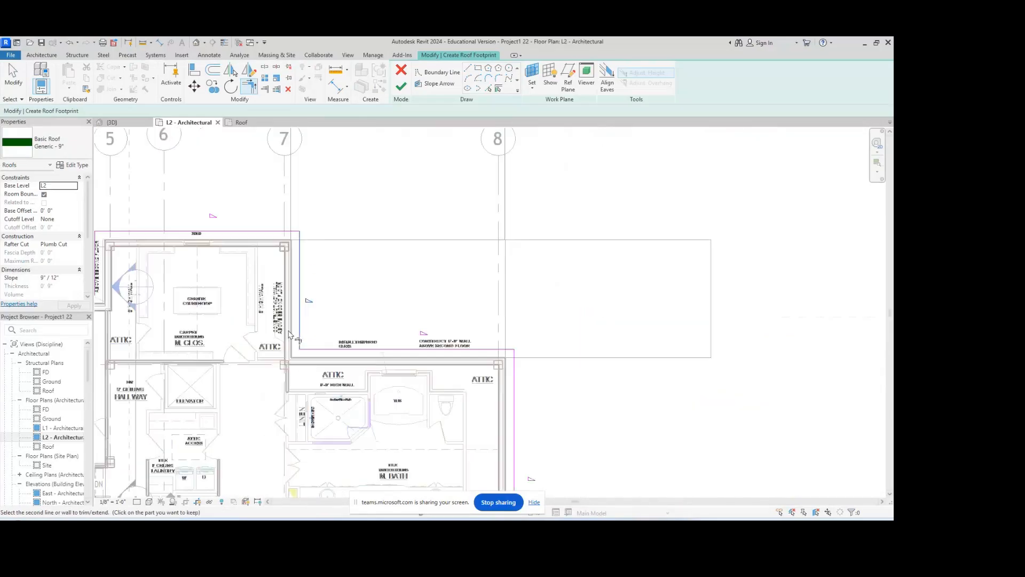
middle_click_drag(303, 262, 583, 291)
scroll(385, 257, "up", 4)
scroll(385, 257, "up", 3)
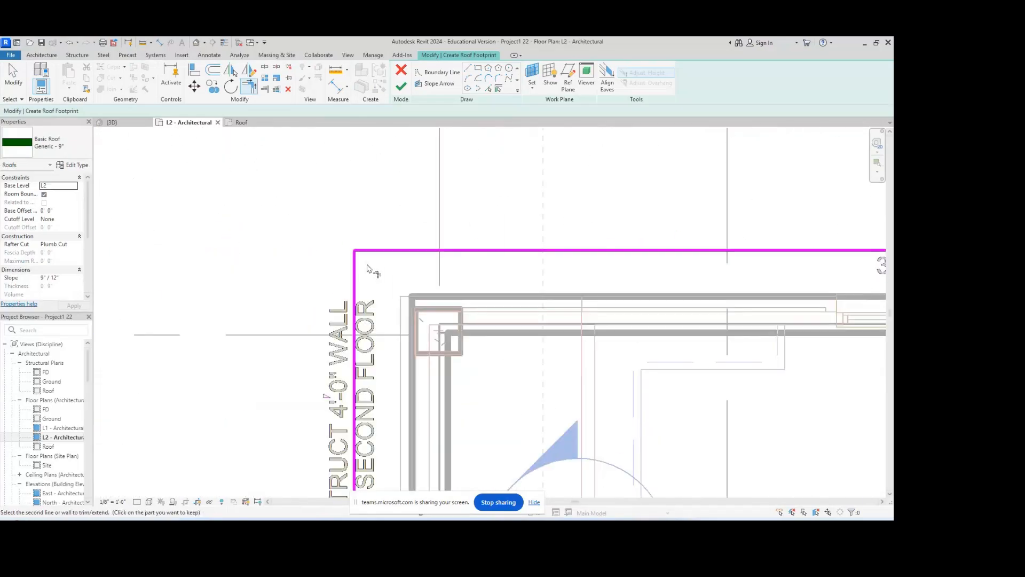
scroll(363, 345, "down", 5)
middle_click_drag(371, 346, 659, 244)
scroll(665, 248, "down", 1)
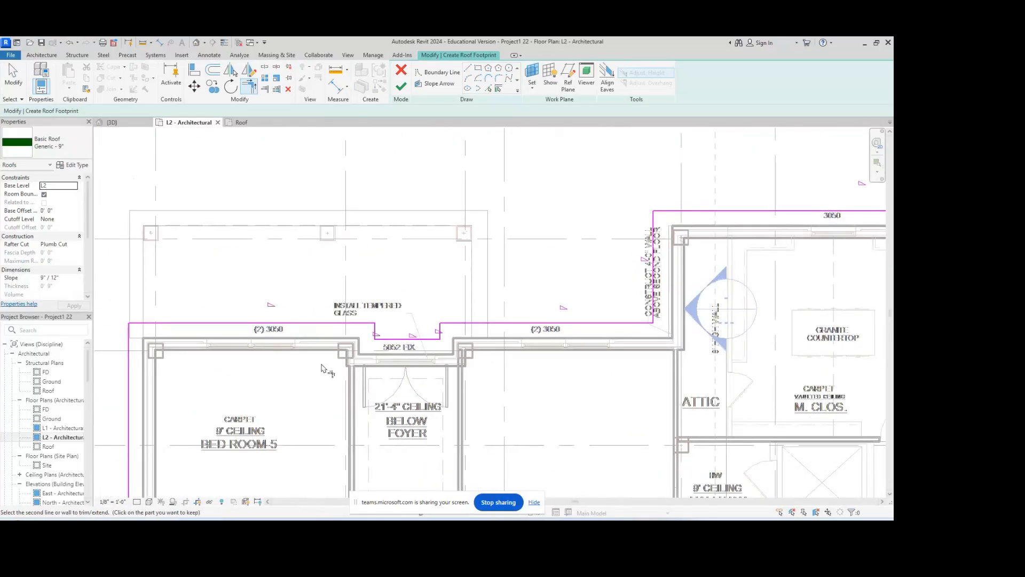
scroll(323, 364, "up", 4)
scroll(324, 333, "up", 1)
middle_click_drag(315, 330, 812, 299)
scroll(435, 317, "down", 7)
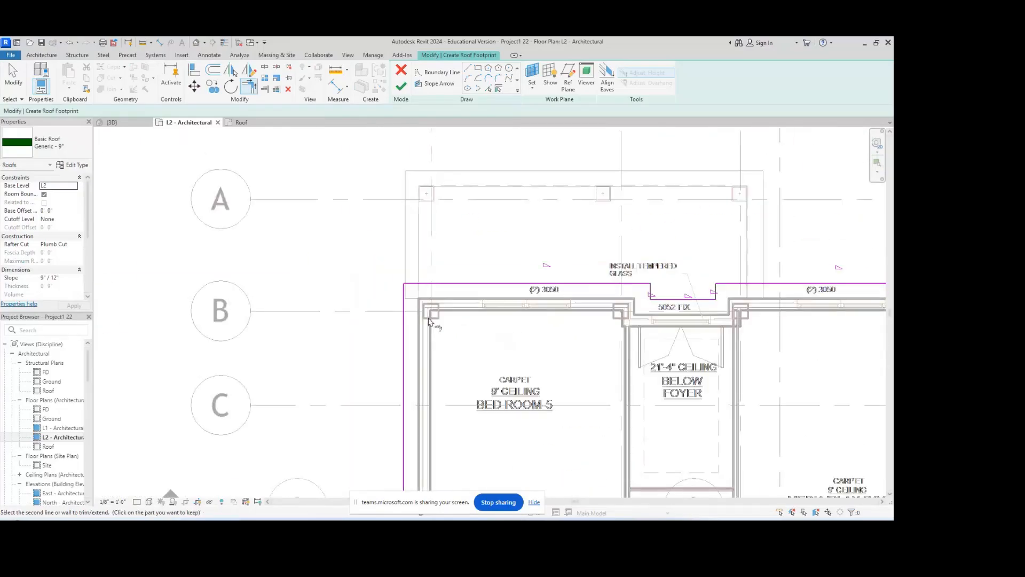
- Trim the west and south boundary lines to a corner at the southwest of Bed Room 4
middle_click_drag(442, 410, 445, 203)
middle_click_drag(451, 430, 451, 306)
scroll(435, 408, "up", 4)
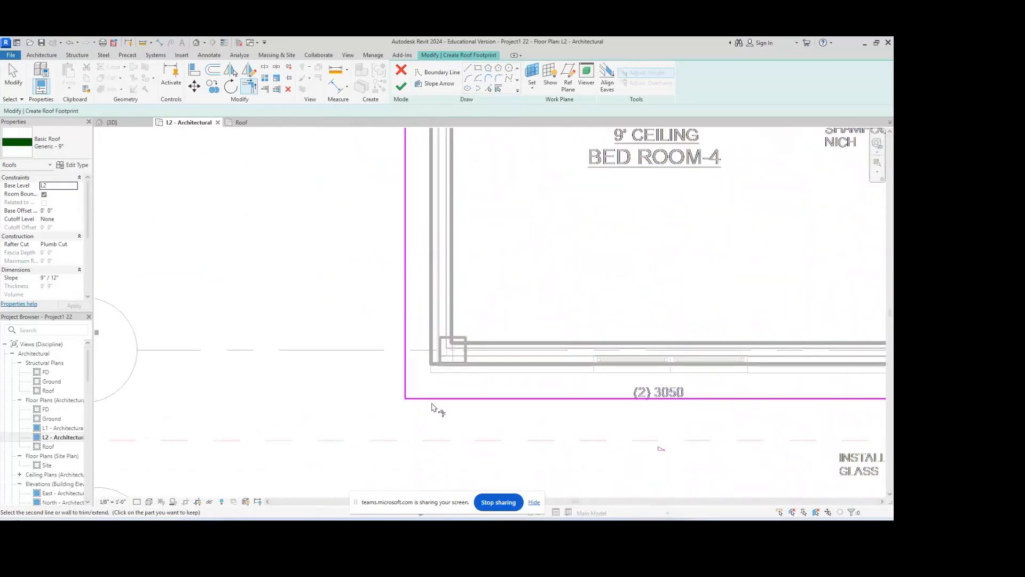
left_click(407, 383)
scroll(410, 374, "down", 5)
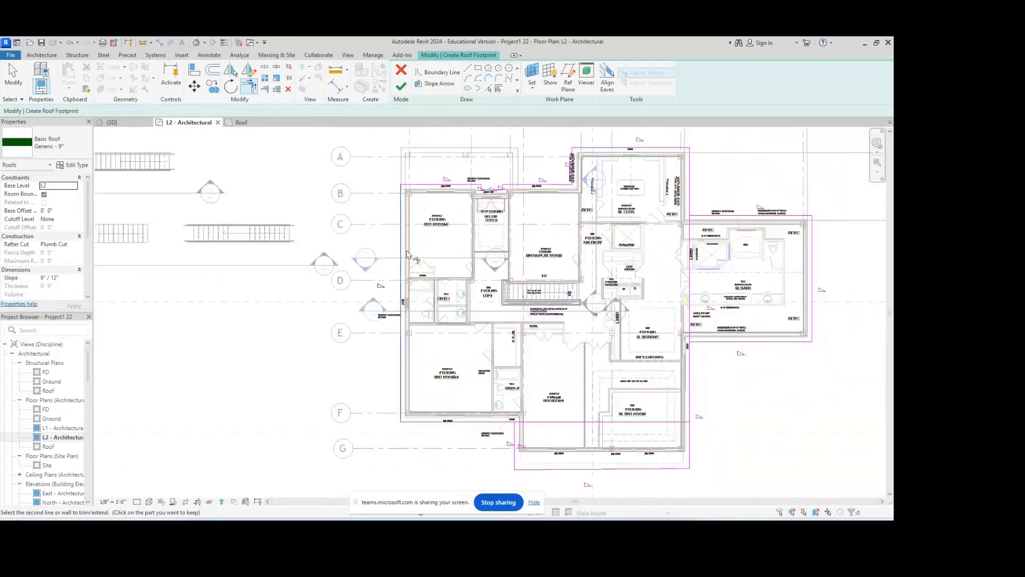
- Try to finish the roof footprint, examine the highlighted intersecting lines around M. Bath, and return to the sketch
scroll(411, 305, "up", 3)
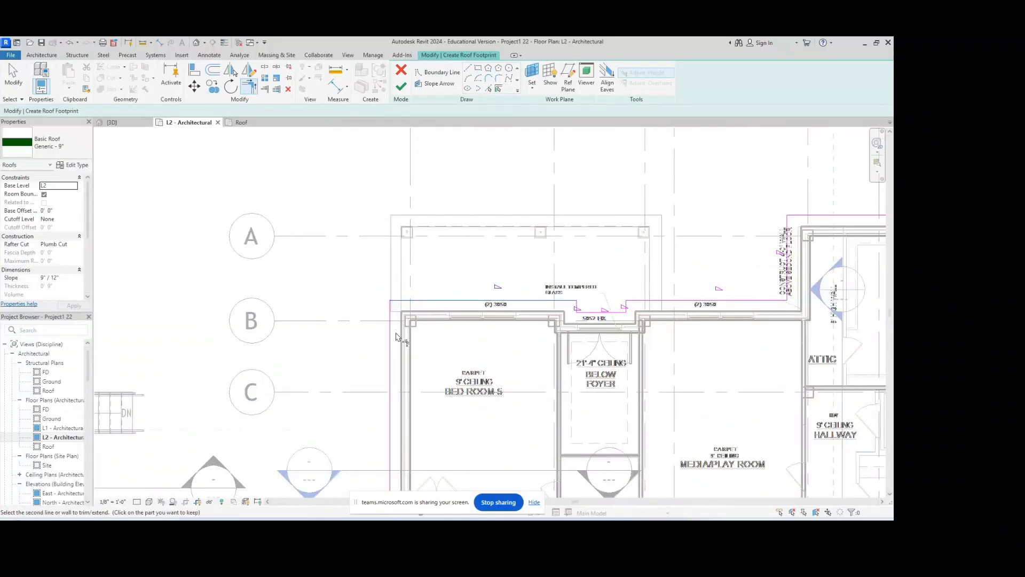
left_click(401, 86)
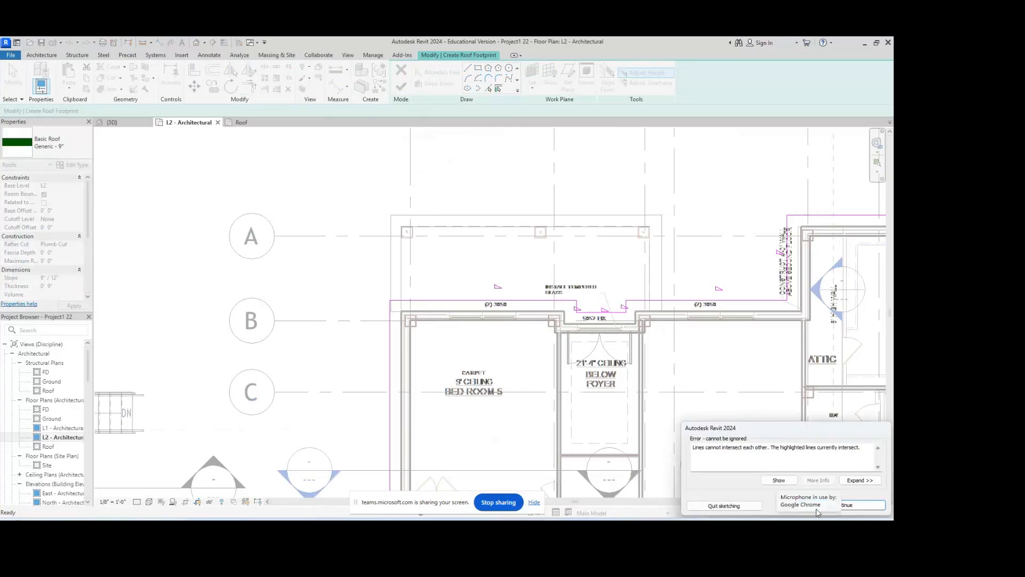
scroll(739, 359, "up", 1)
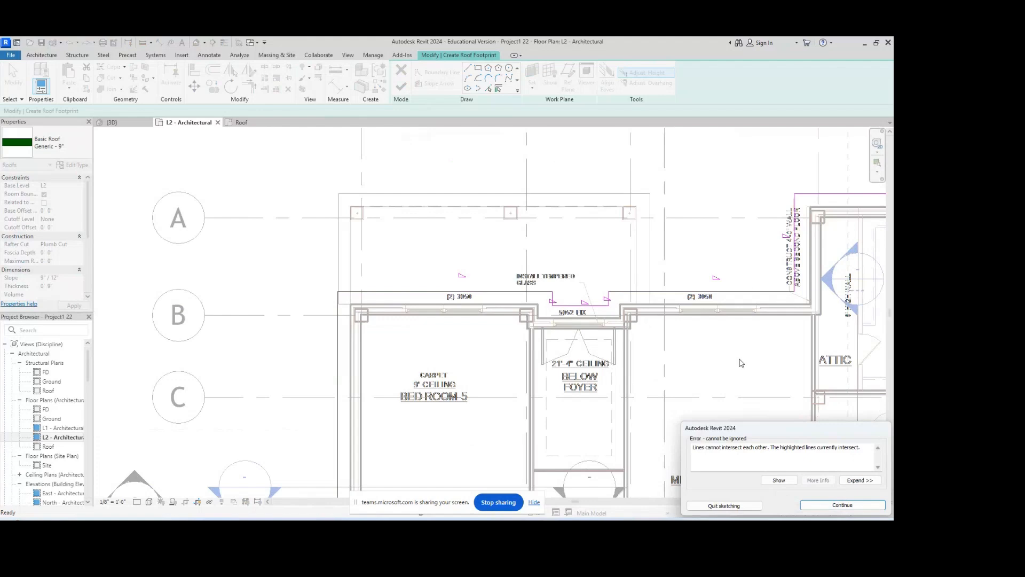
scroll(727, 369, "down", 5)
middle_click_drag(544, 330, 325, 306)
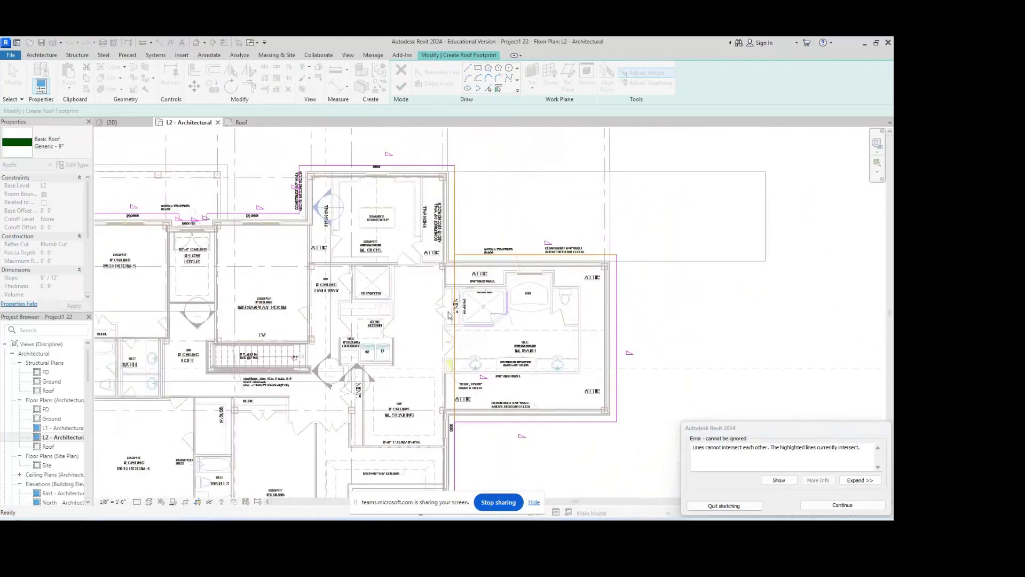
scroll(467, 267, "up", 3)
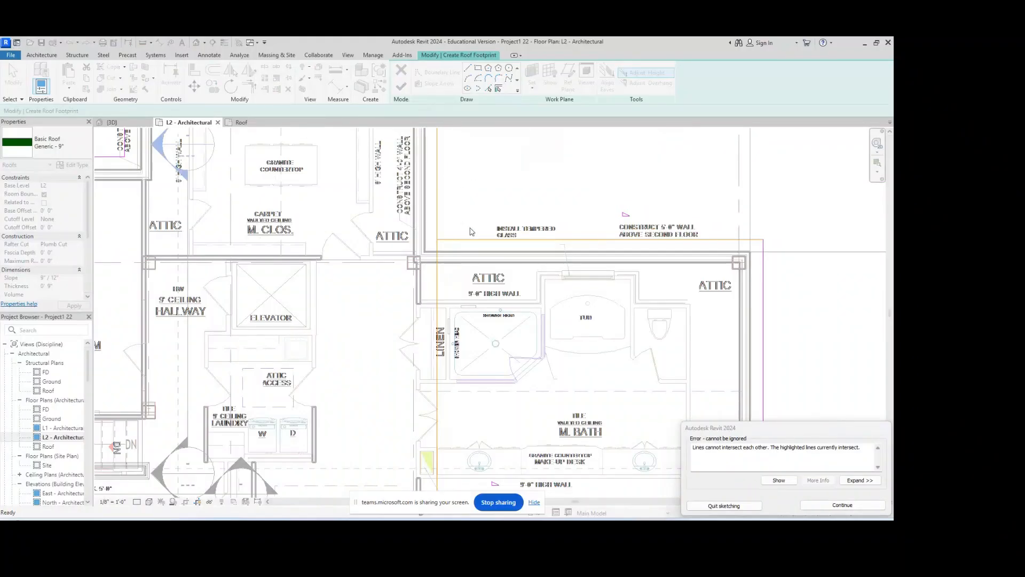
left_click(842, 505)
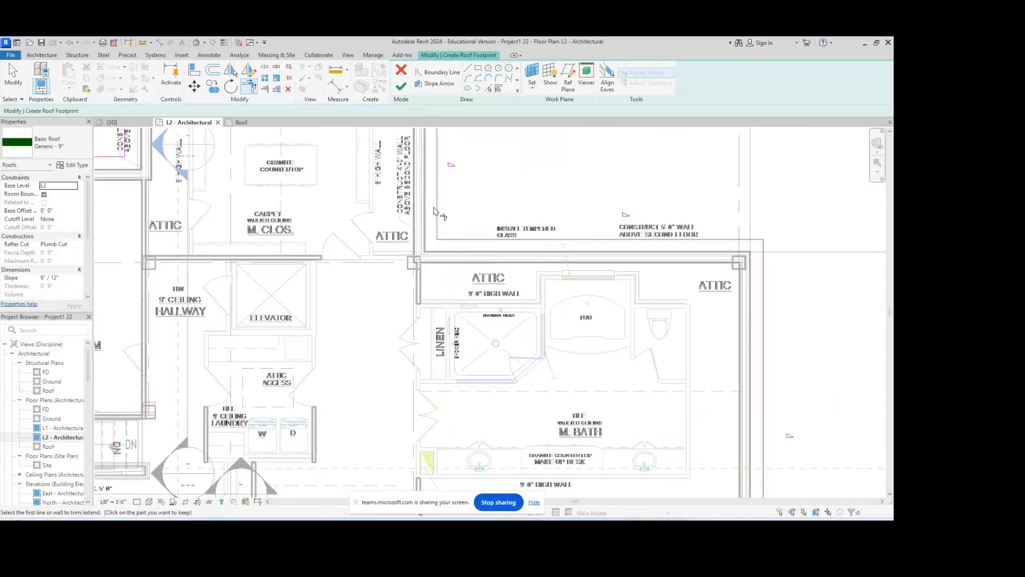
- Trim the line east of M. Bed Room back to the boundary line south of M. Bath
scroll(436, 245, "down", 3)
left_click(434, 435)
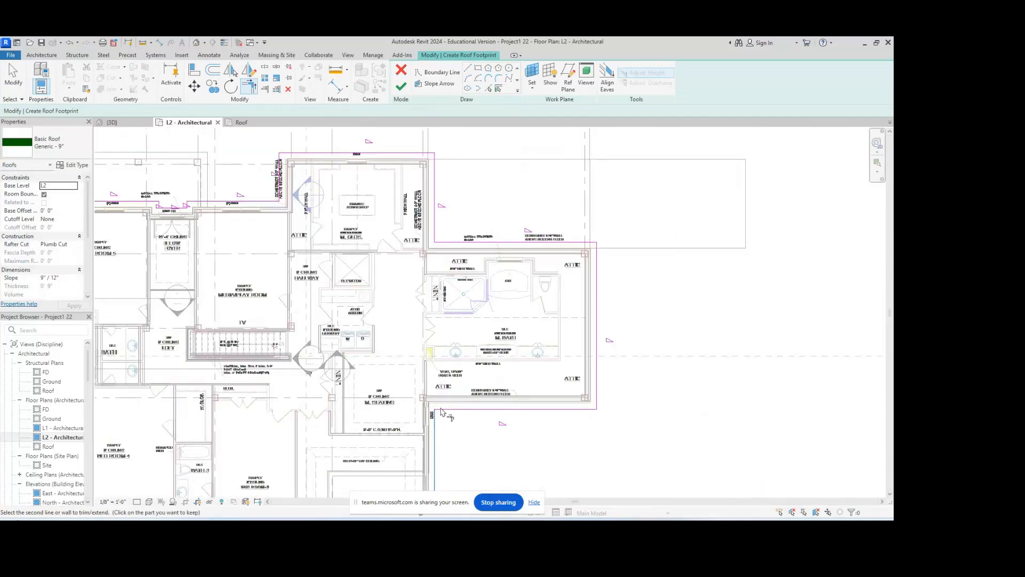
left_click(441, 410)
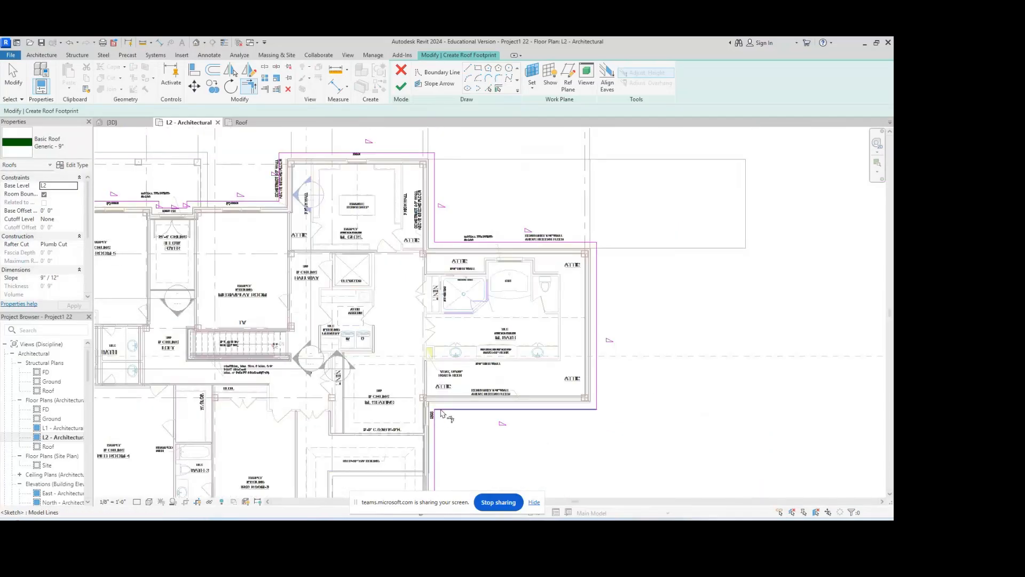
- Try to finish the footprint again, examine the highlighted lines crossing at M. Bed Room, and continue sketching
left_click(401, 86)
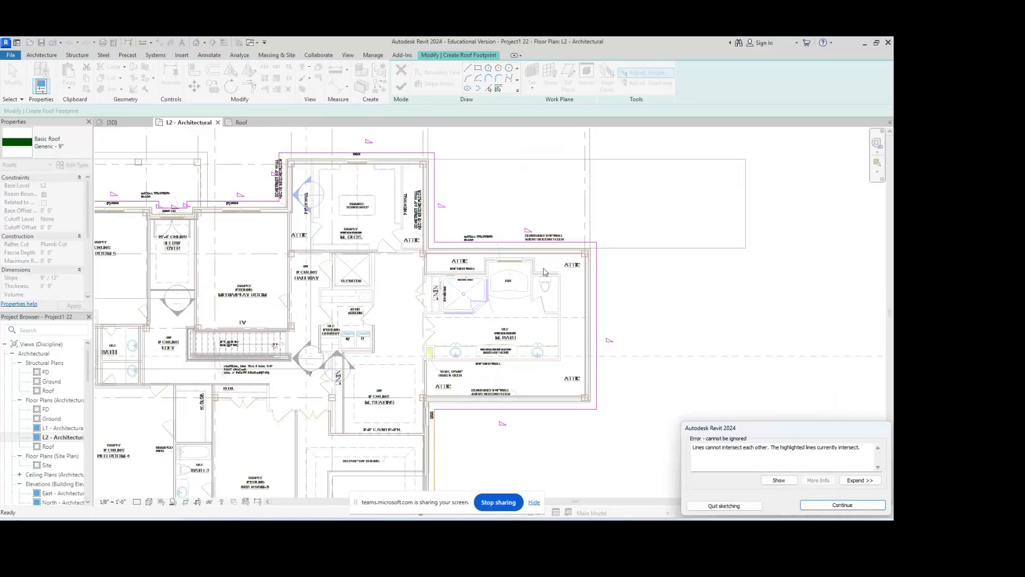
scroll(475, 280, "down", 3)
scroll(301, 466, "up", 3)
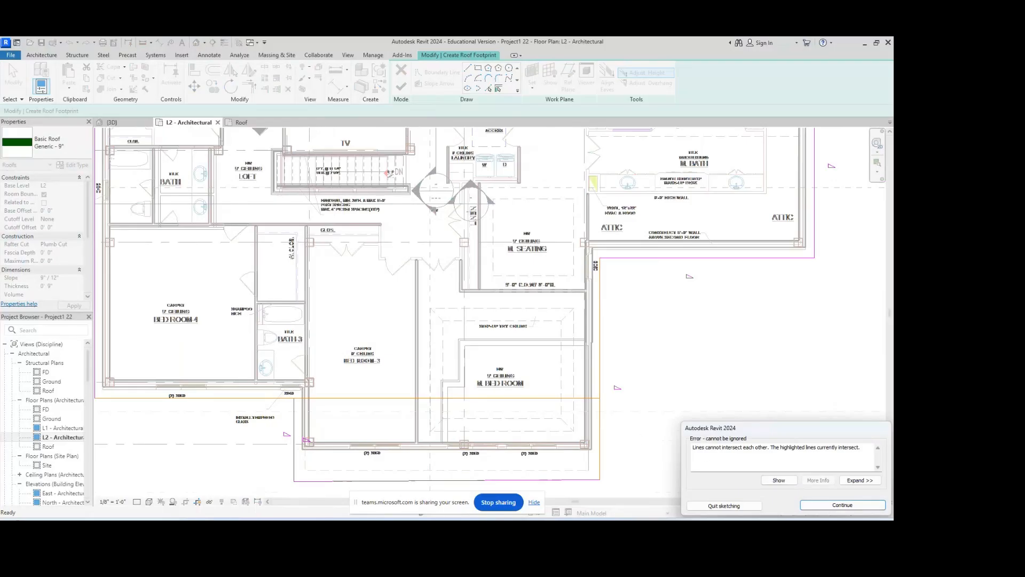
left_click(832, 505)
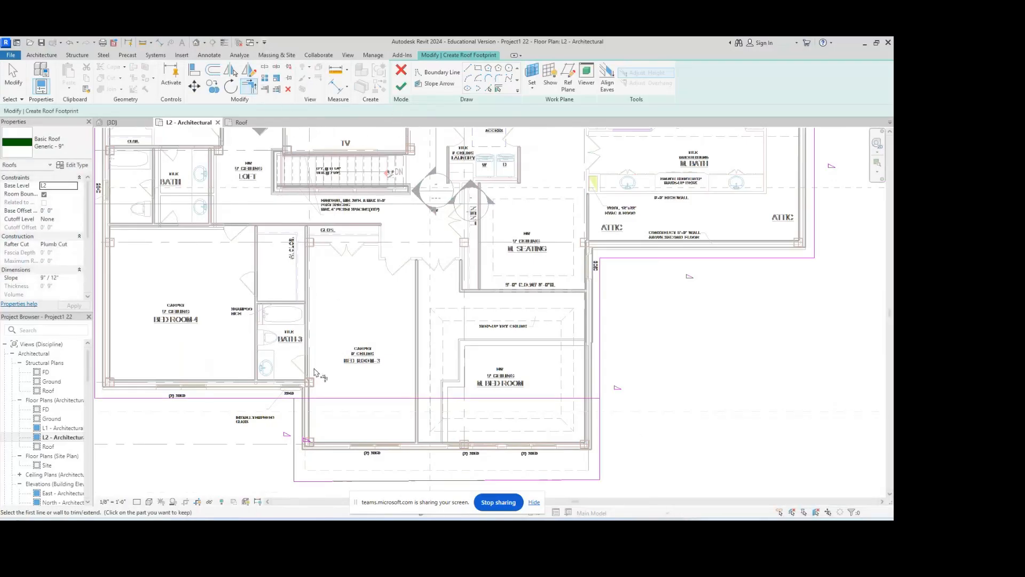
- Trim the line south of Bed Room 4 to the line west of Bed Room 3 and try to generate the roof
scroll(331, 350, "down", 3)
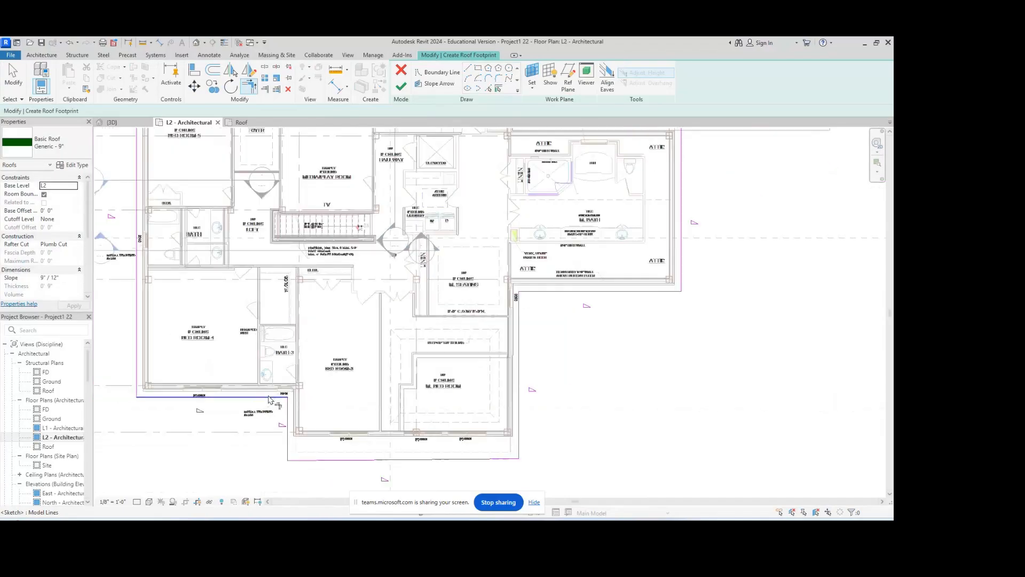
middle_click_drag(439, 261, 388, 310)
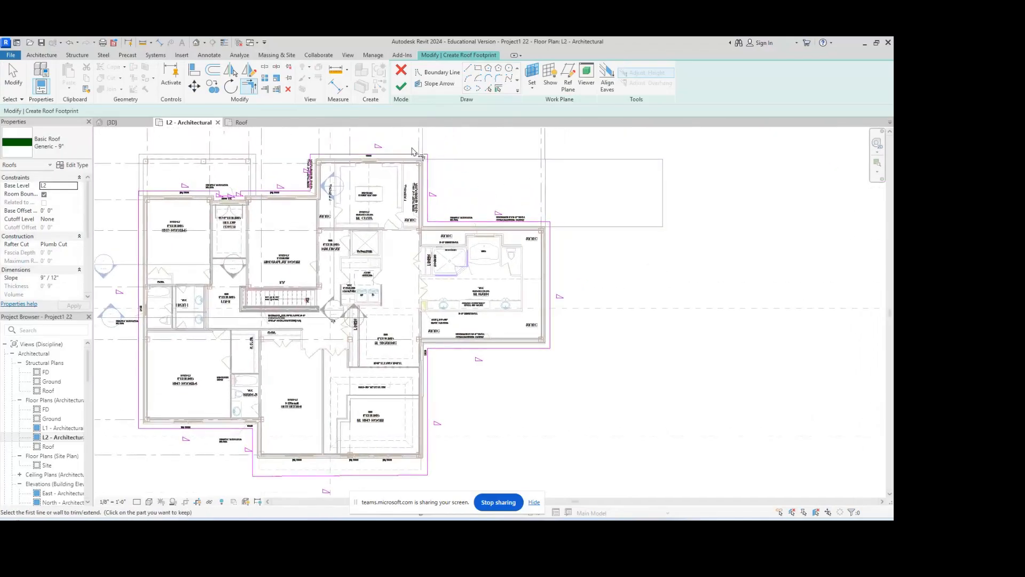
left_click(401, 86)
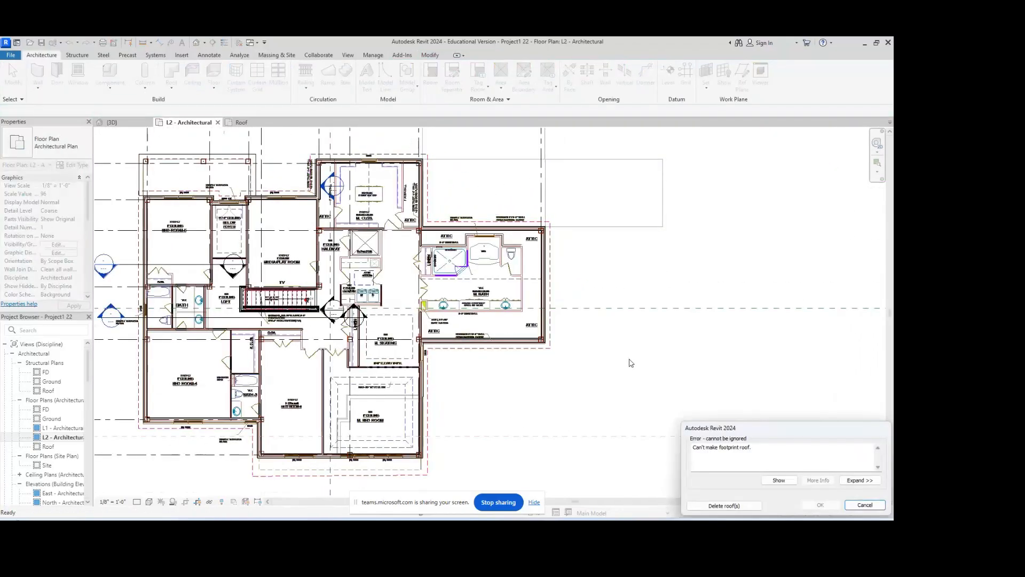
left_click(865, 505)
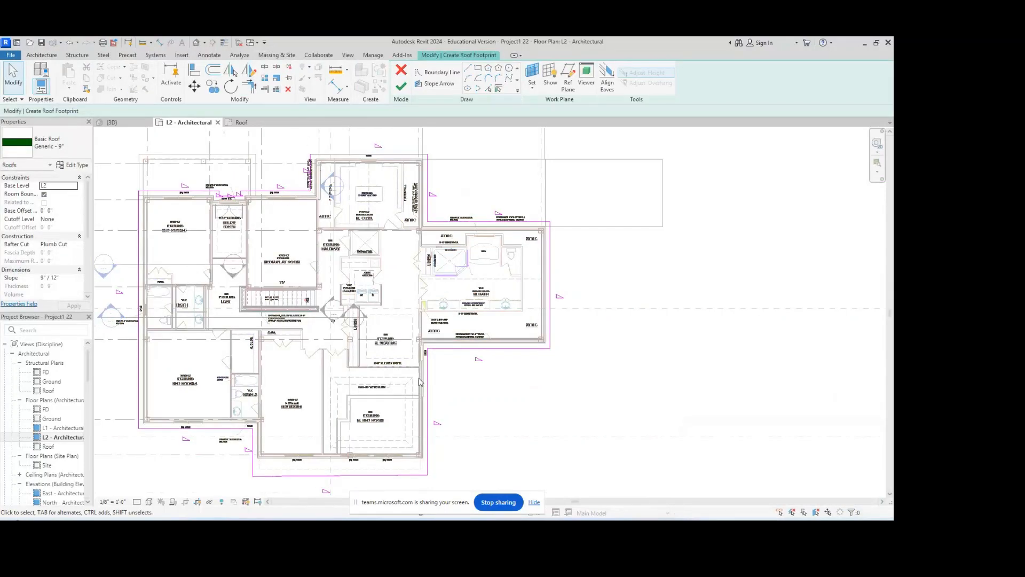
- Inspect the boundary notch north of the foyer and try again to generate the roof
scroll(403, 174, "up", 5)
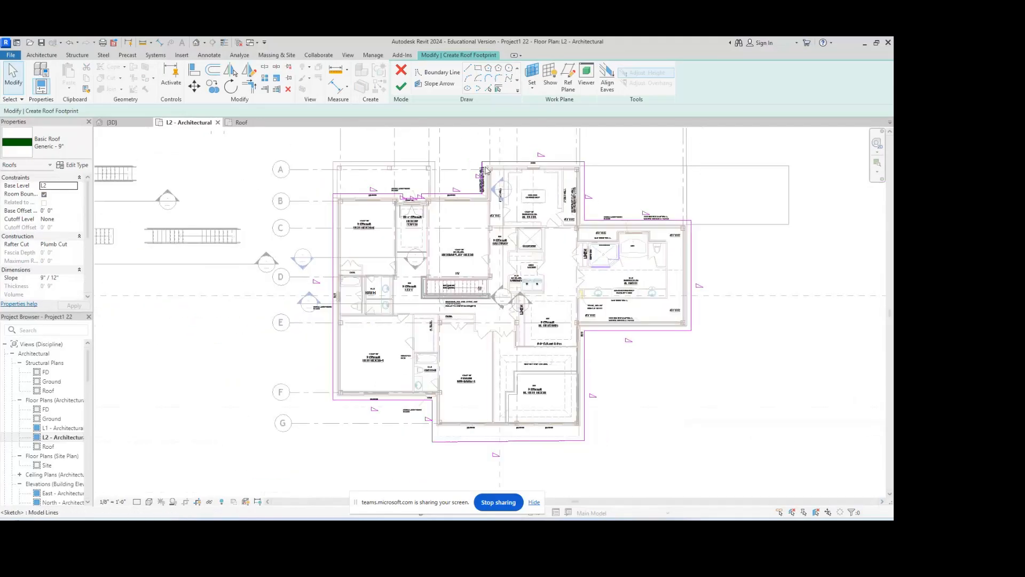
scroll(409, 203, "up", 3)
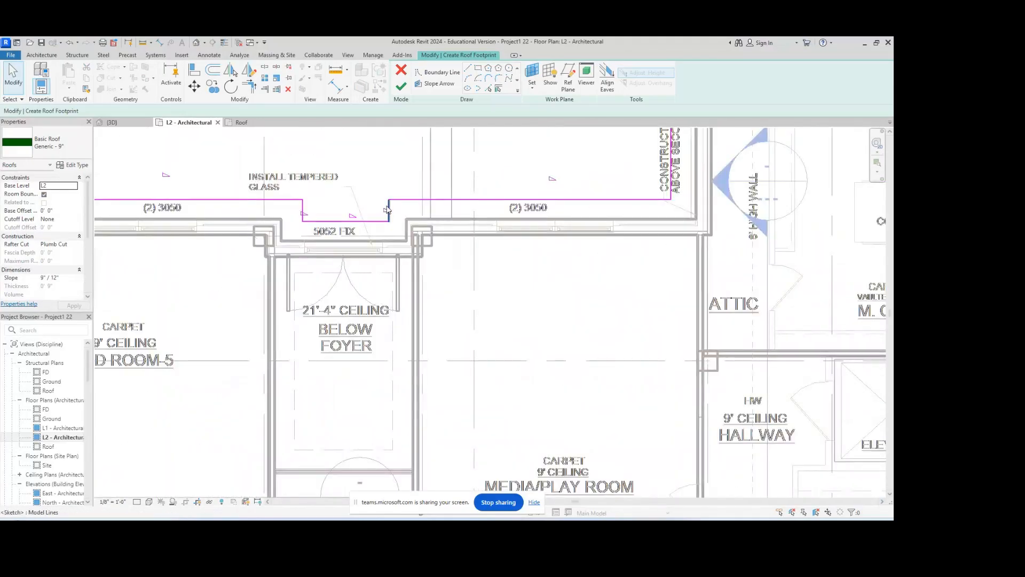
middle_click_drag(394, 212, 384, 238)
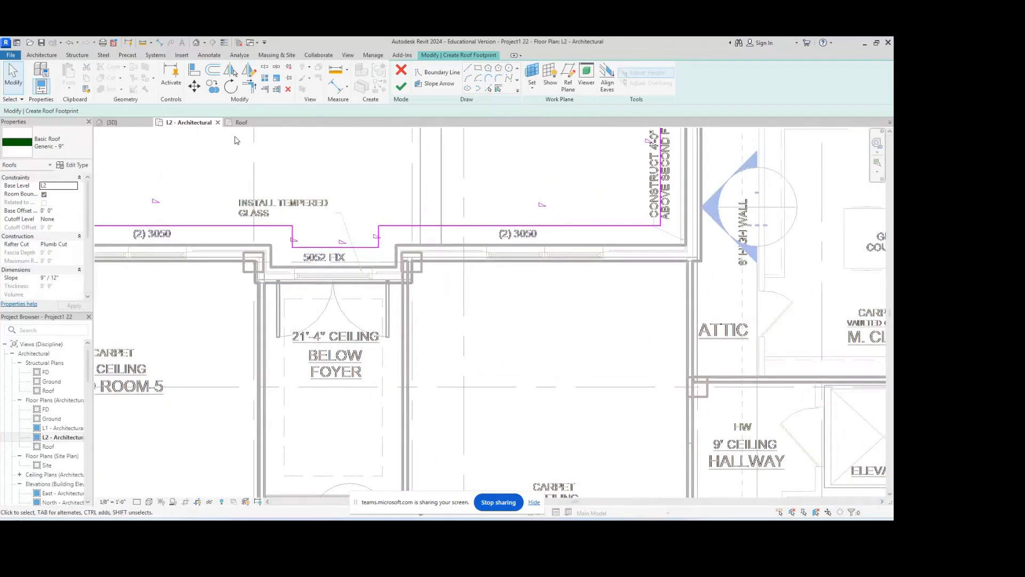
scroll(299, 197, "down", 3)
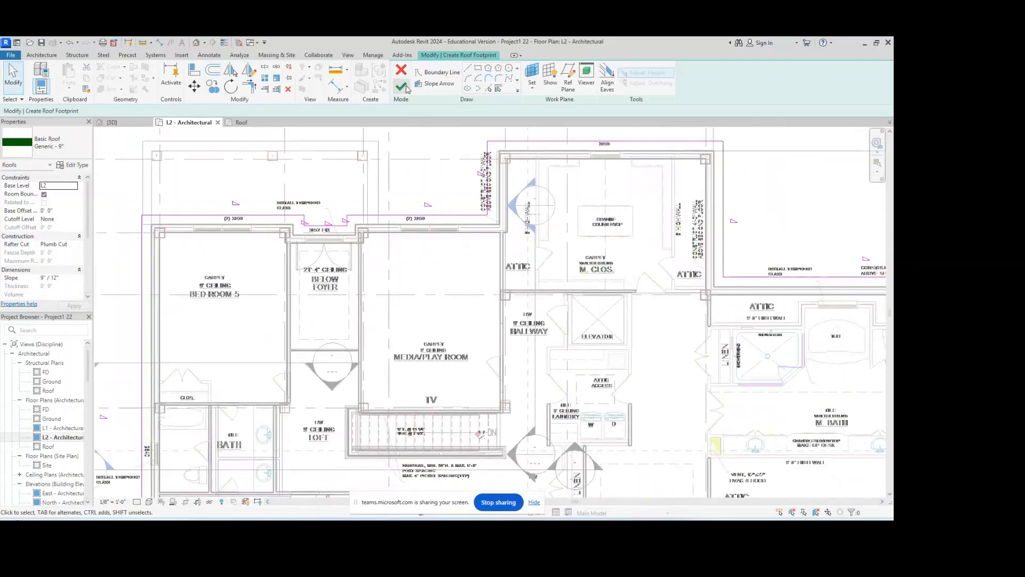
left_click(410, 93)
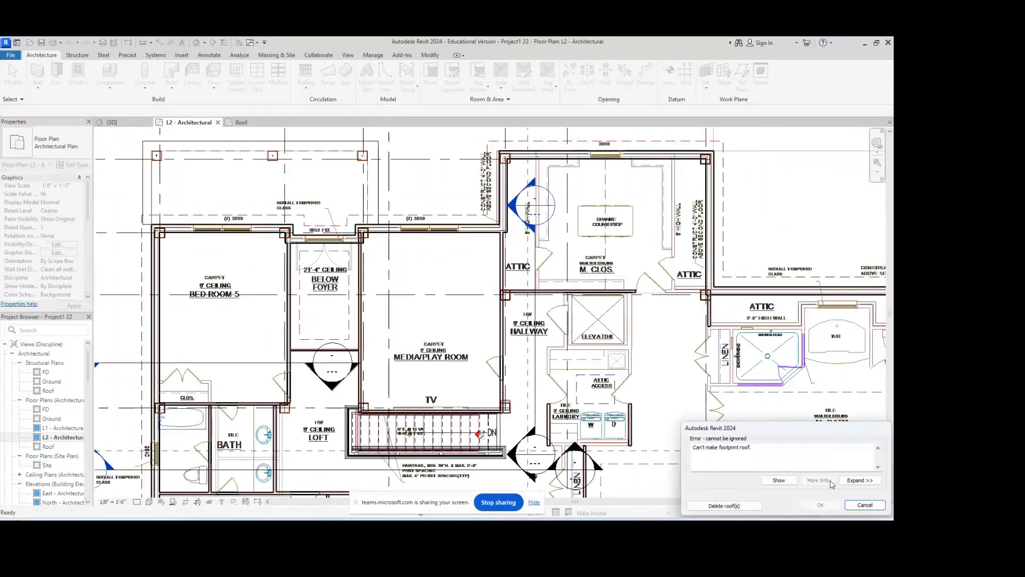
left_click(869, 507)
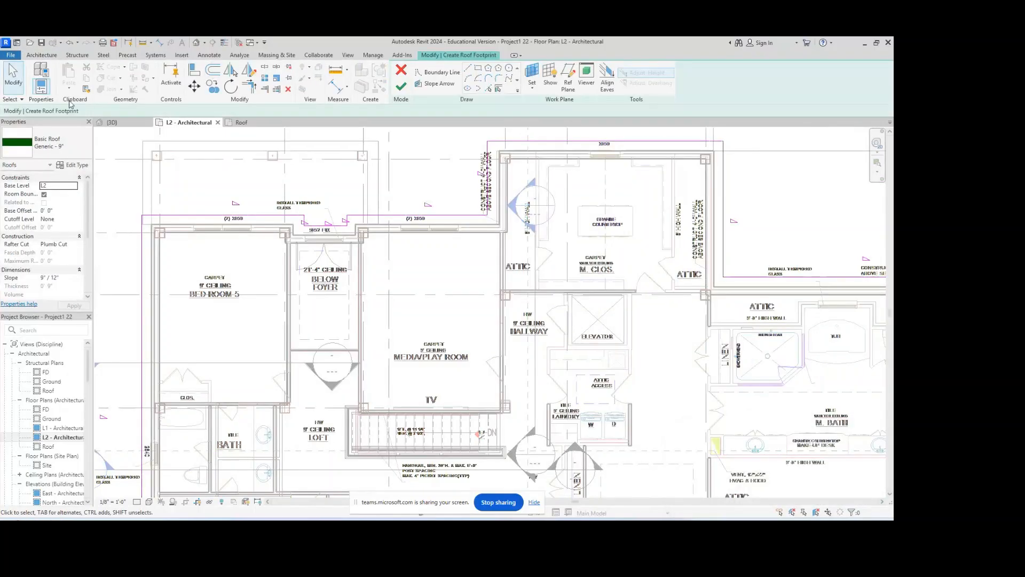
- Turn off Defines Slope for the short east side line of the notch north of the foyer and retry finishing the roof
left_click(347, 220)
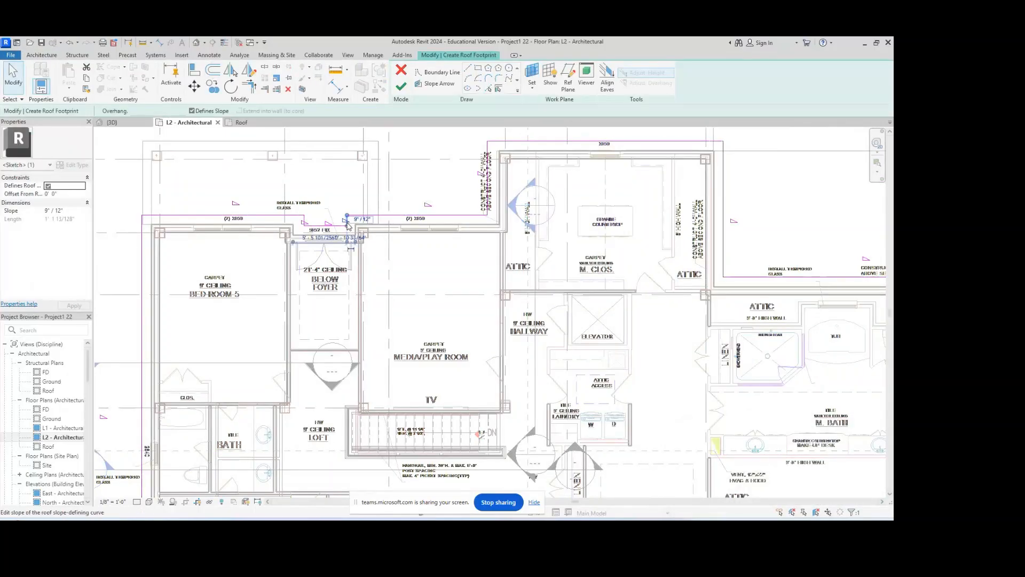
left_click(193, 110)
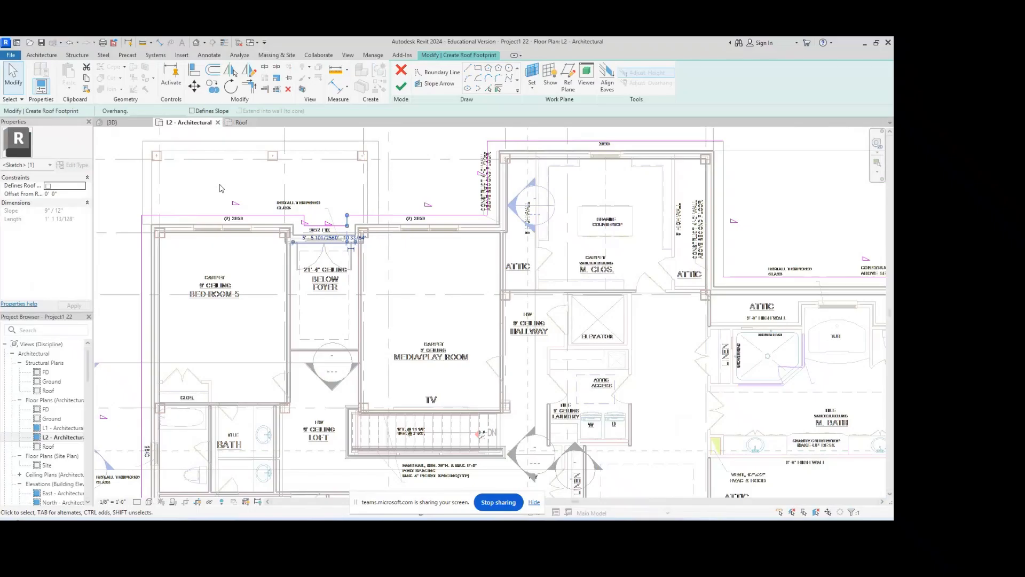
scroll(291, 220, "up", 2)
left_click(314, 222)
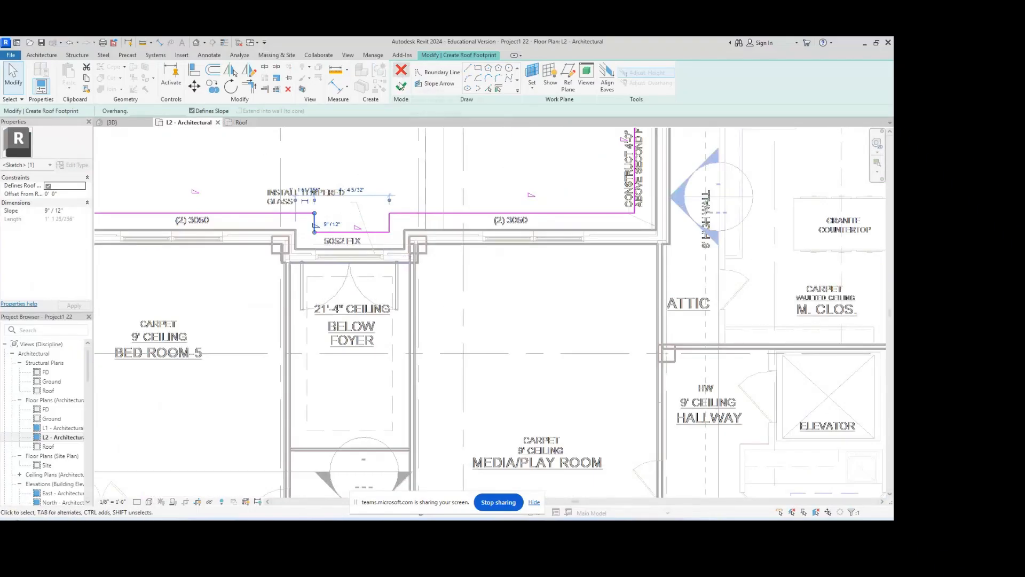
left_click(401, 86)
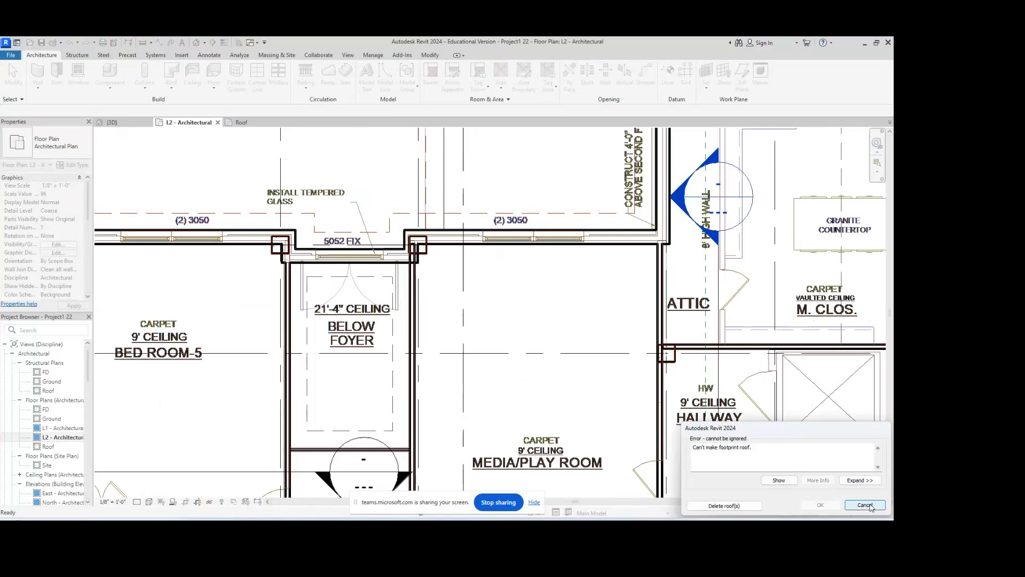
- Straighten the slanted boundary line south of Bed Room 3 and M. Bed Room by moving its west end north until horizontal
left_click(865, 504)
scroll(600, 367, "down", 5)
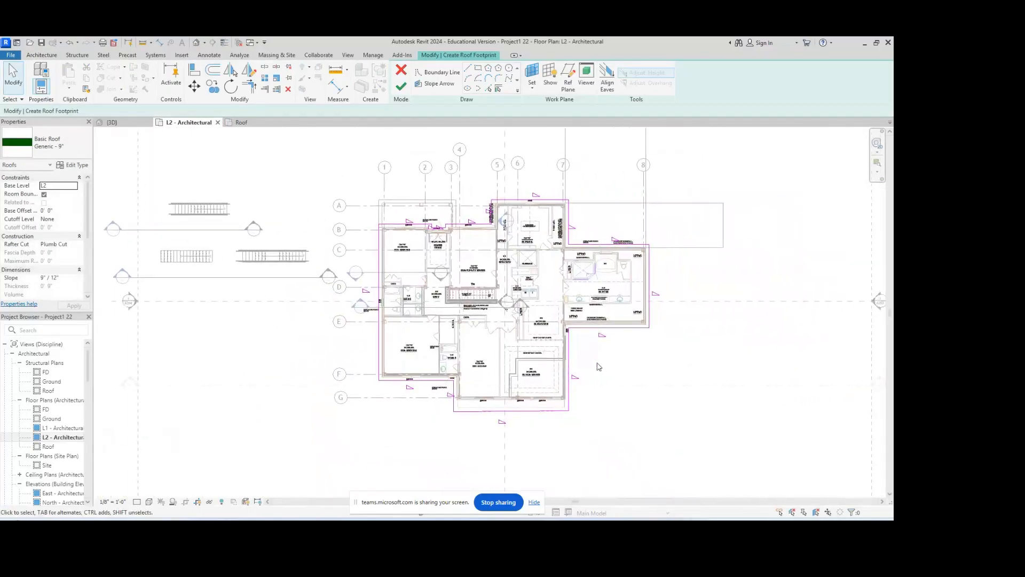
scroll(599, 366, "up", 2)
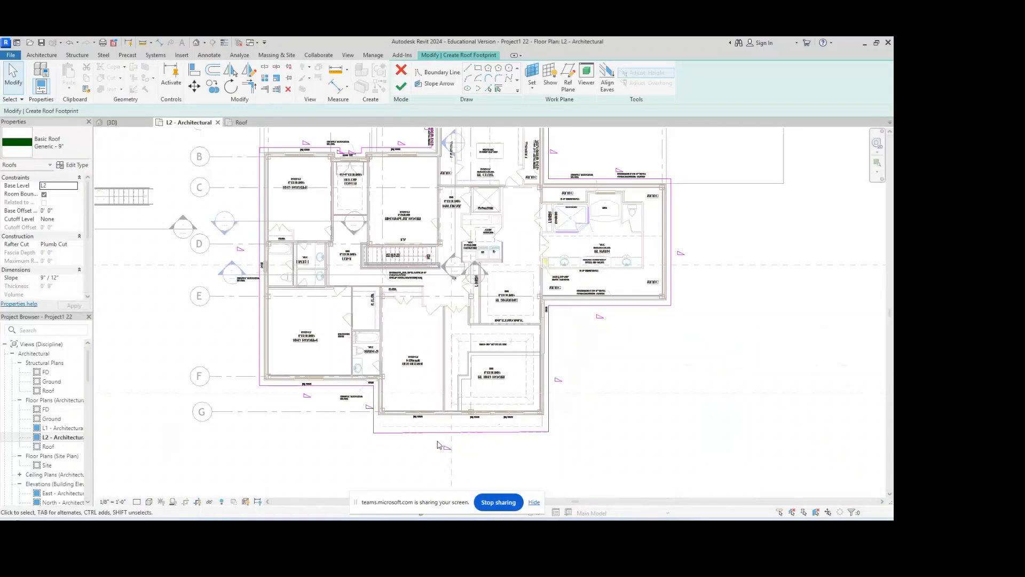
scroll(443, 438, "up", 2)
scroll(454, 438, "up", 3)
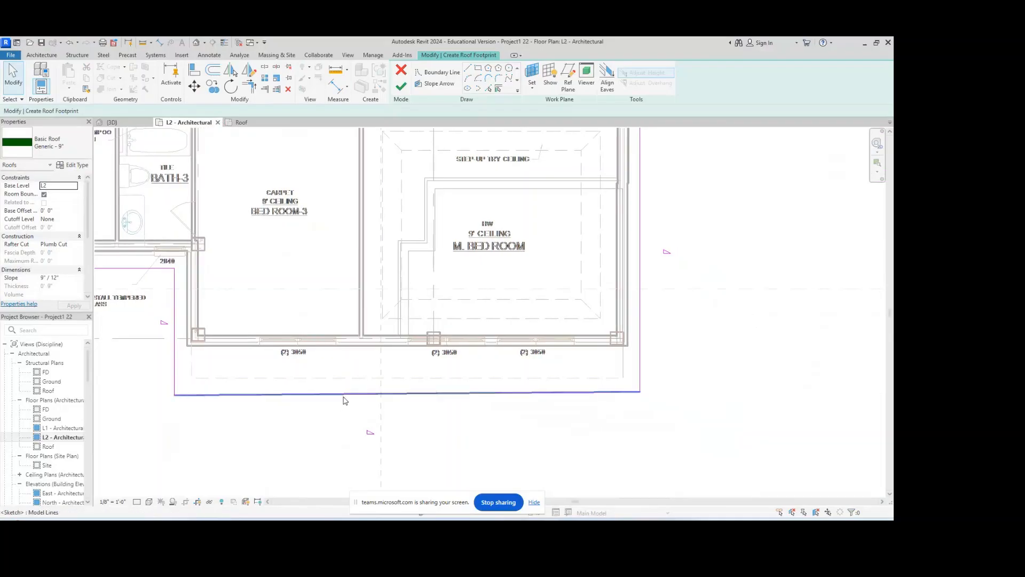
middle_click_drag(517, 311, 609, 300)
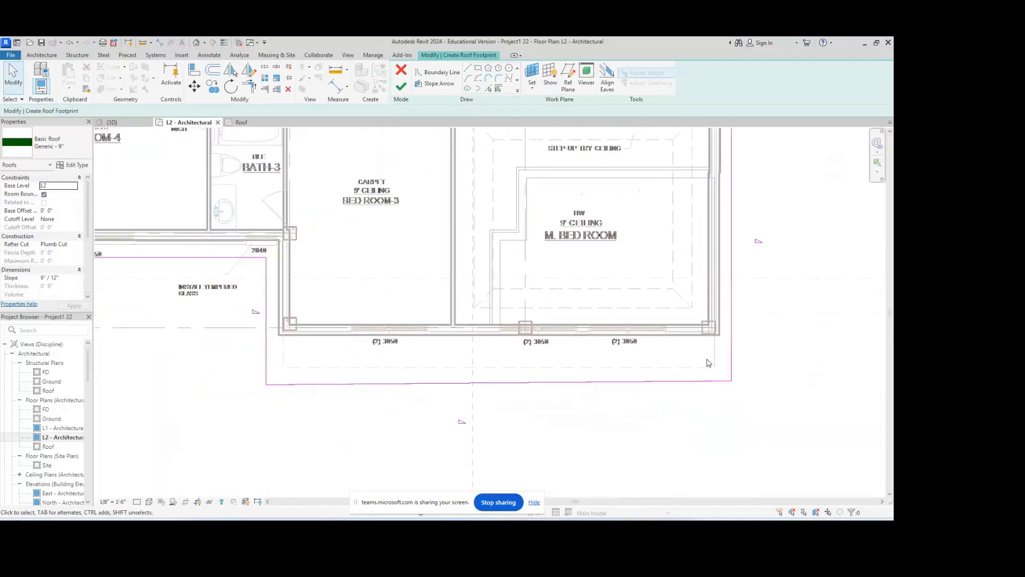
left_click(331, 383)
scroll(271, 401, "up", 3)
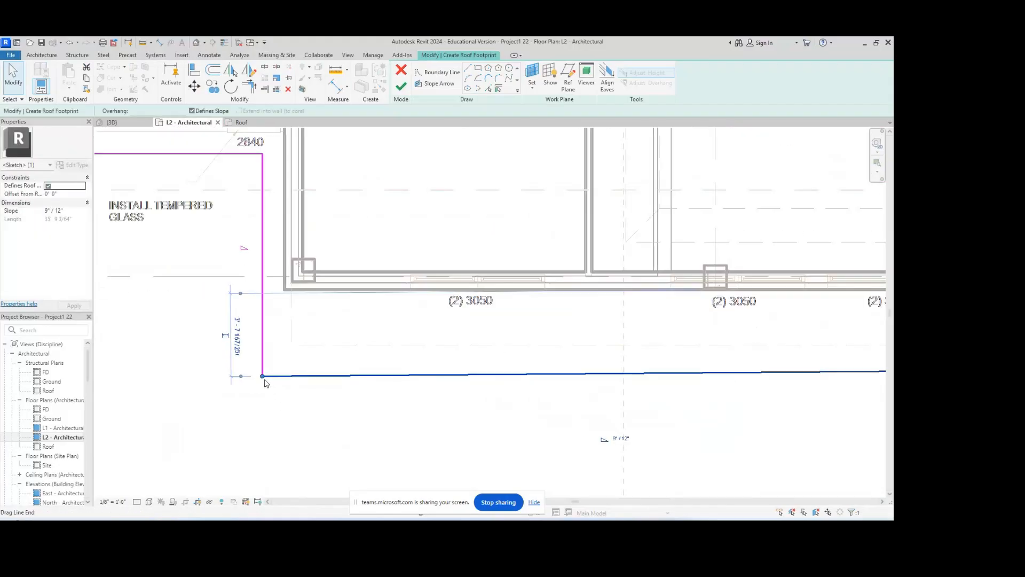
left_click(262, 371)
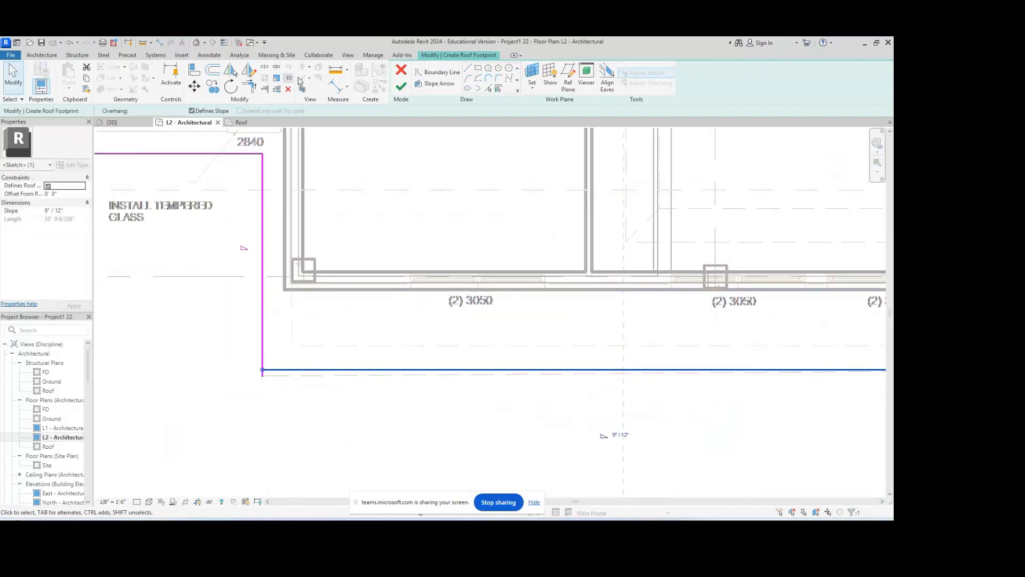
- Trim the boundary corner southwest of Bed Room 3 and try again to generate the roof
left_click(249, 86)
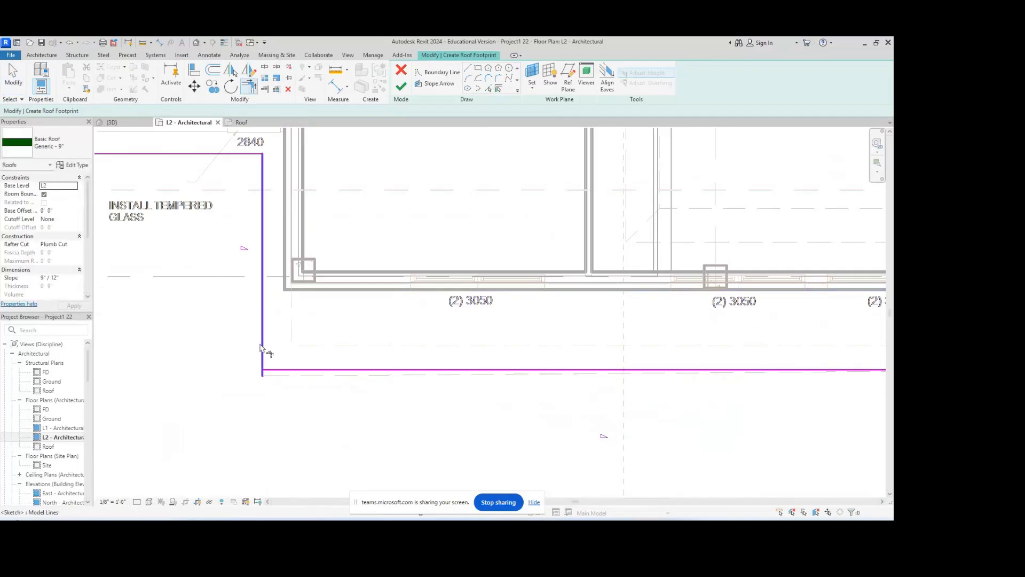
left_click(262, 358)
left_click(281, 376)
scroll(281, 375, "down", 3)
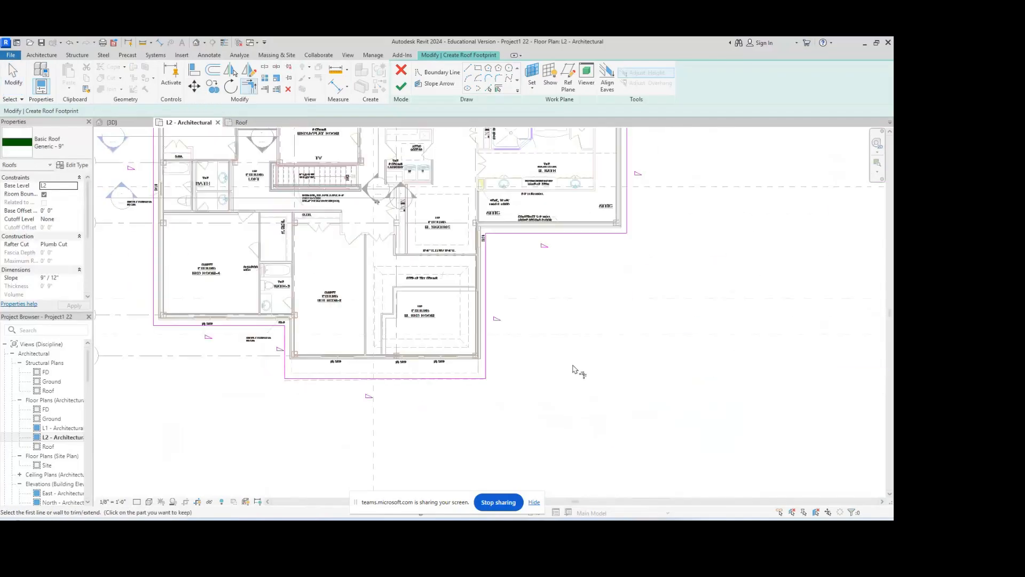
scroll(543, 390, "up", 1)
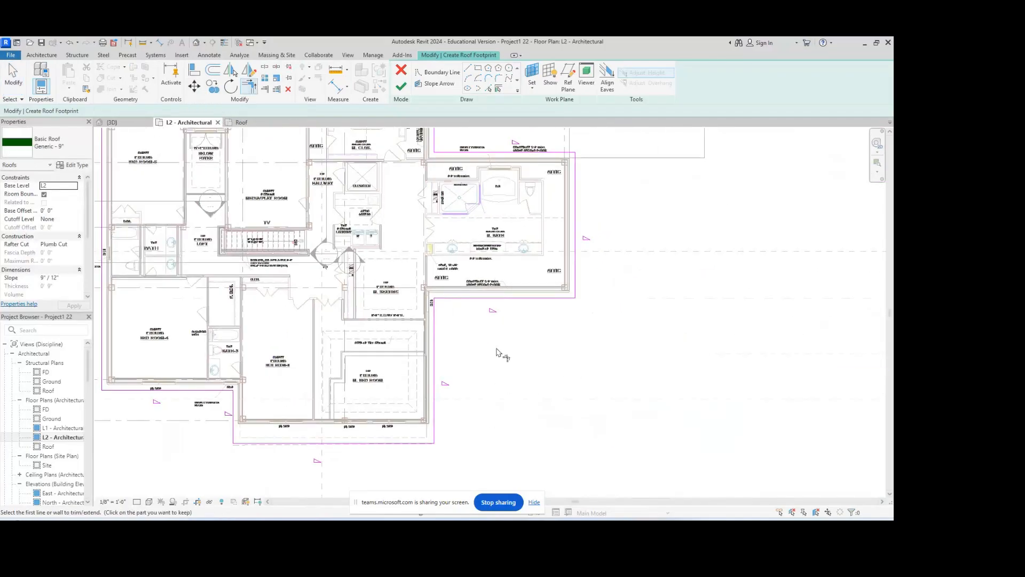
left_click(401, 86)
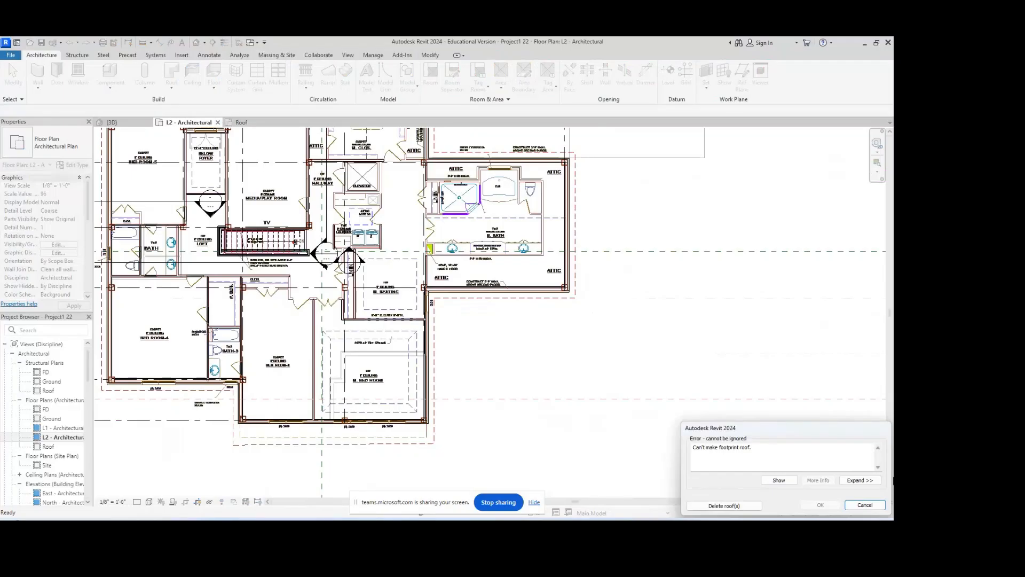
left_click(865, 505)
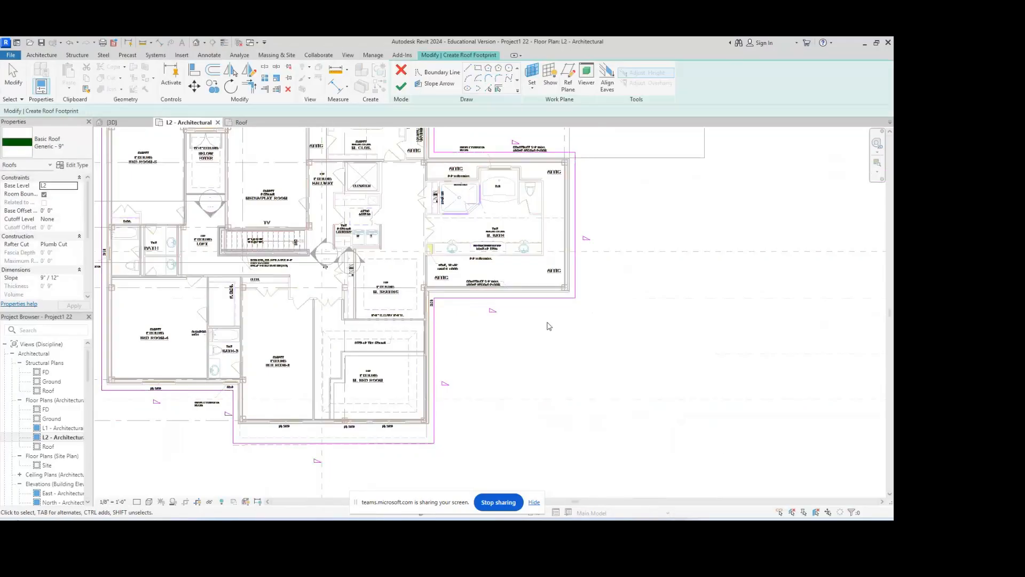
- Quit the roof footprint sketch and discard the roof
scroll(411, 168, "up", 3)
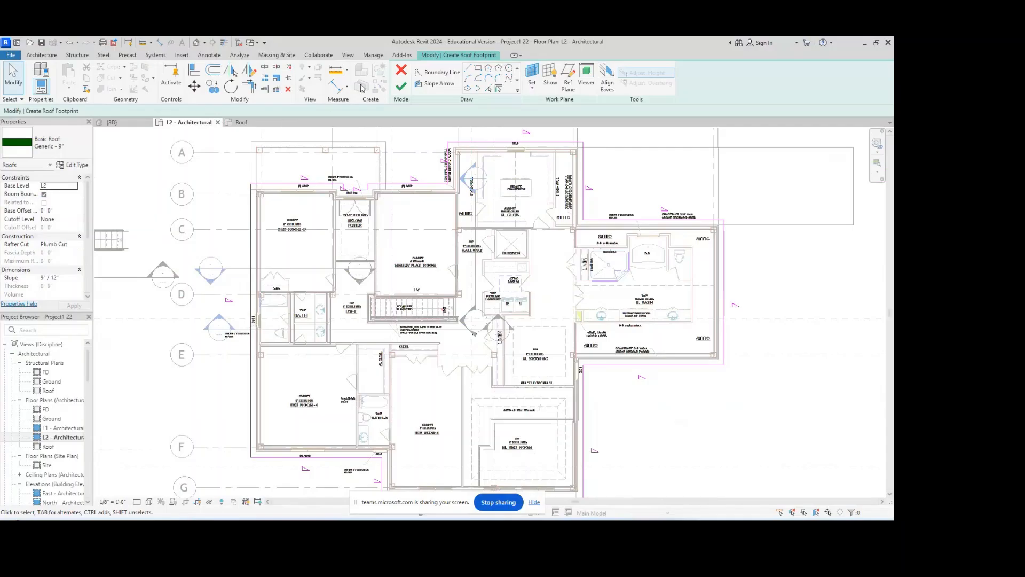
left_click(398, 74)
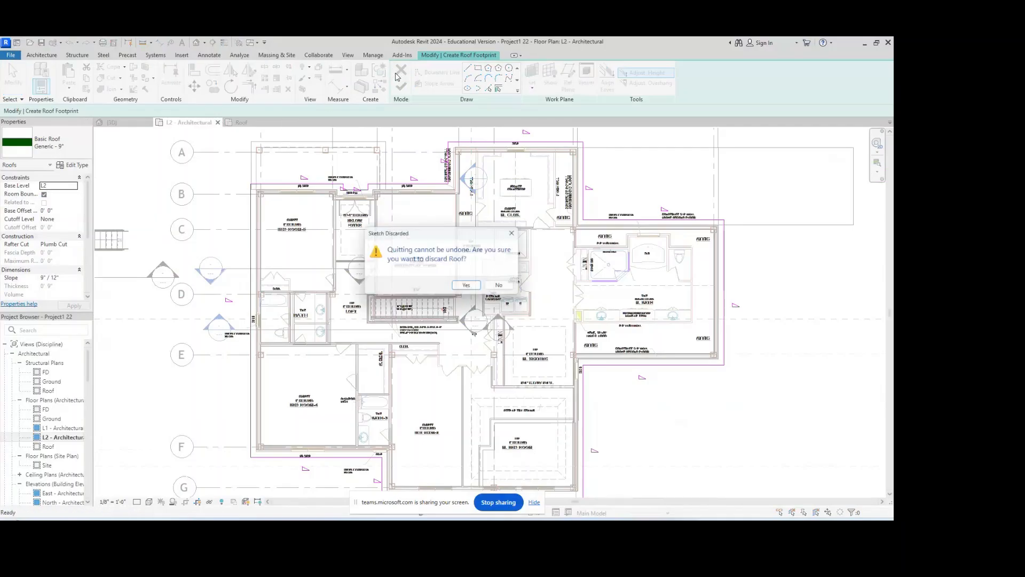
left_click(470, 289)
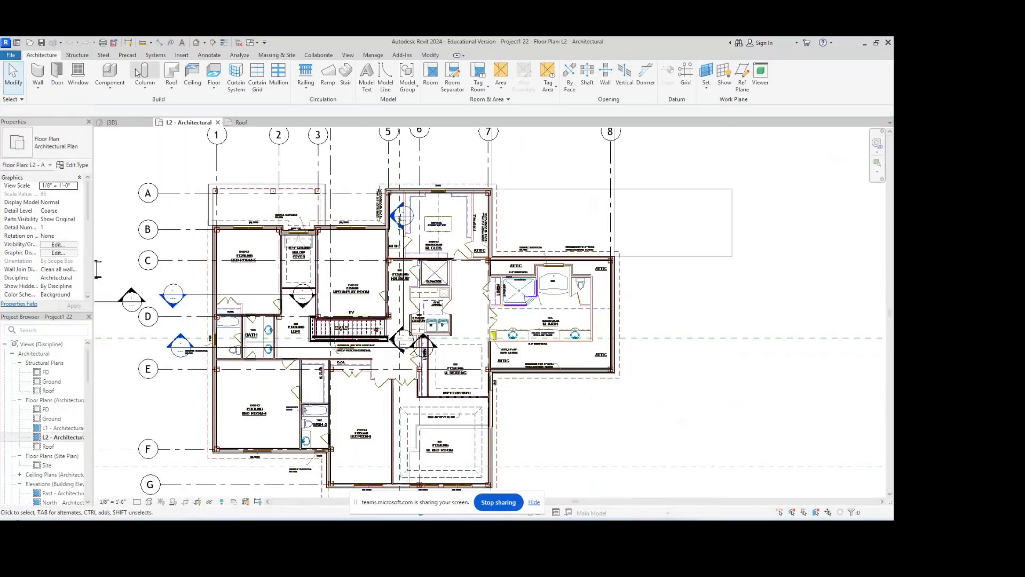
- Start a new roof by footprint and pick the west, north and east overhang lines around M. Clos. as slope-defining boundaries
left_click(171, 85)
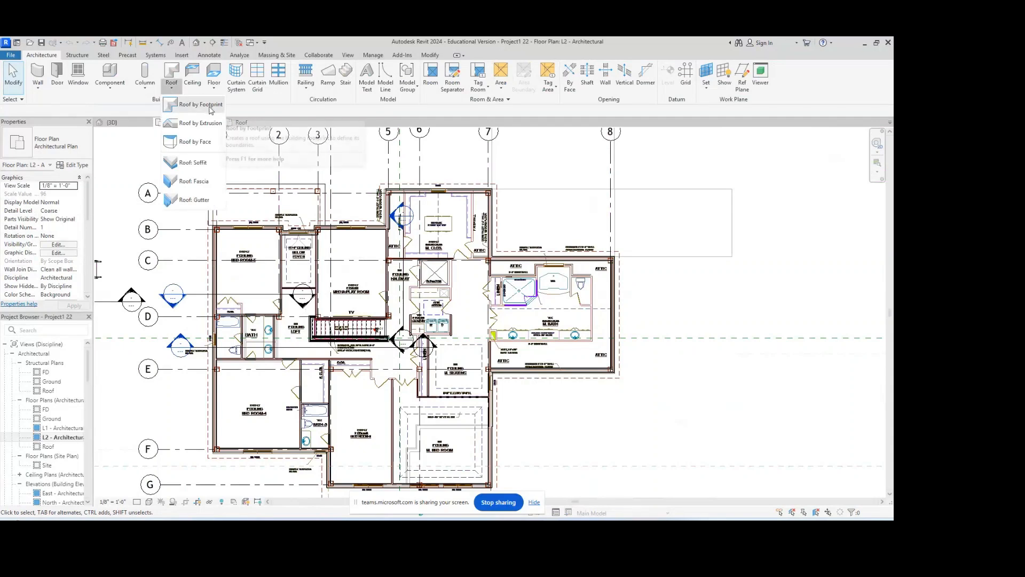
left_click(201, 105)
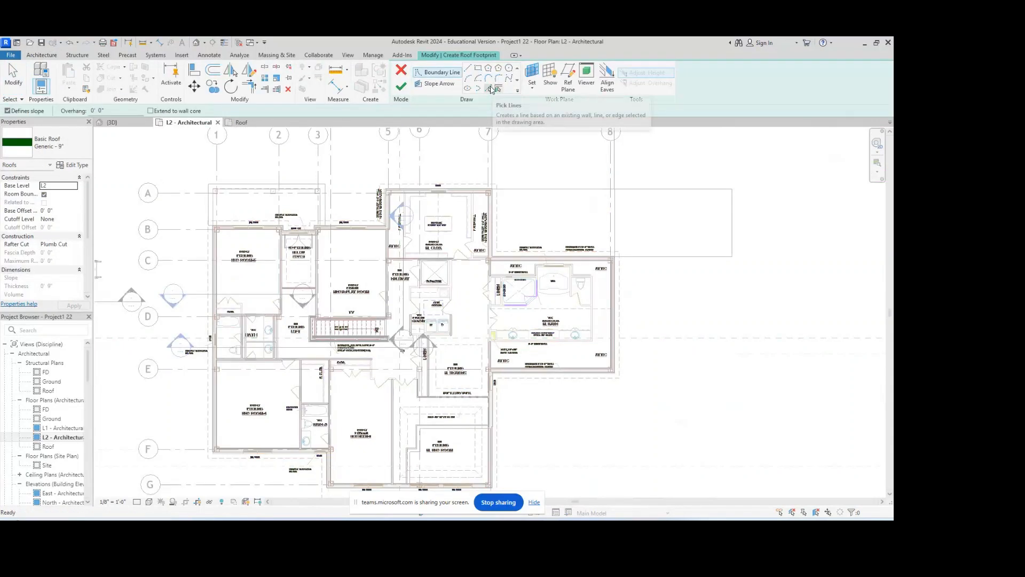
left_click(492, 89)
scroll(359, 189, "up", 3)
left_click(401, 203)
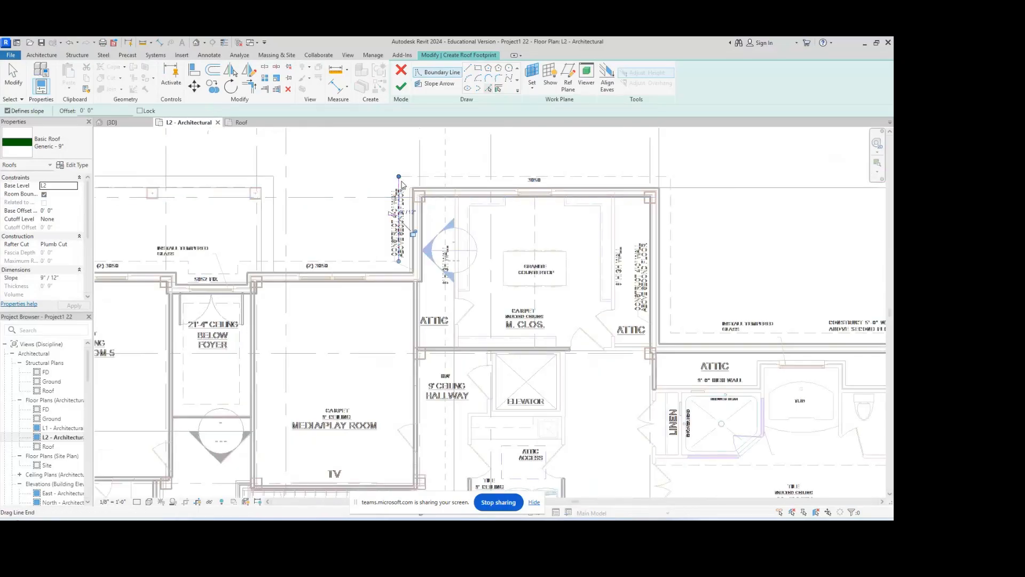
left_click(513, 177)
left_click(674, 251)
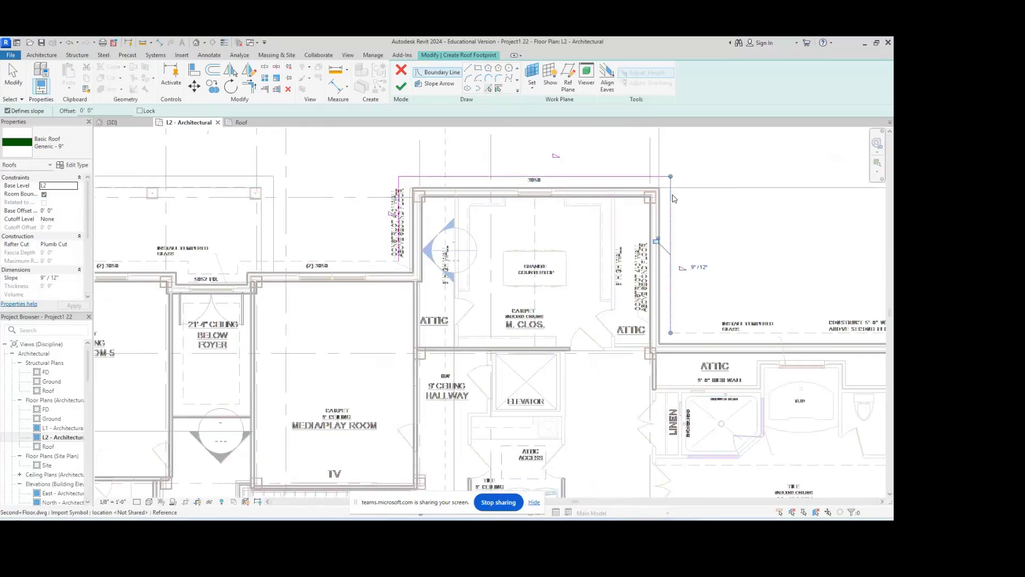
- Add the overhang lines north, east and south of M. Bath to the roof boundary using Pick Lines
left_click(686, 340)
scroll(686, 341, "down", 3)
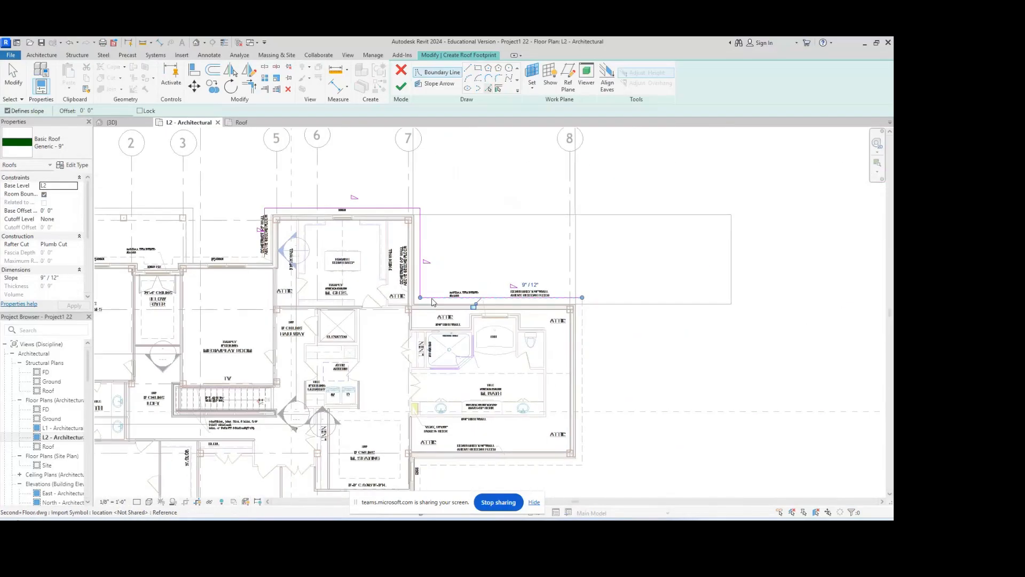
left_click(582, 335)
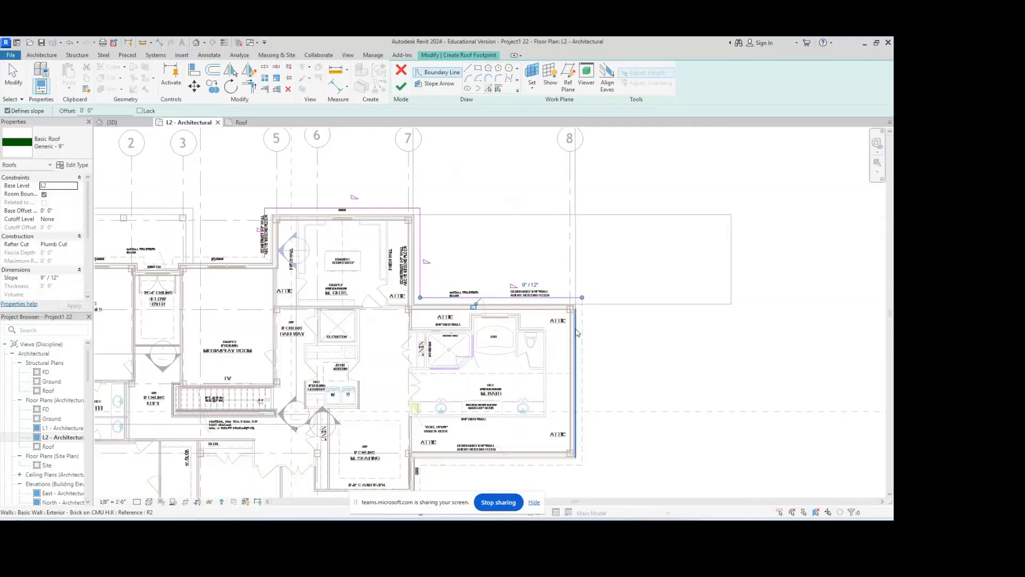
scroll(595, 368, "down", 2)
left_click(582, 374)
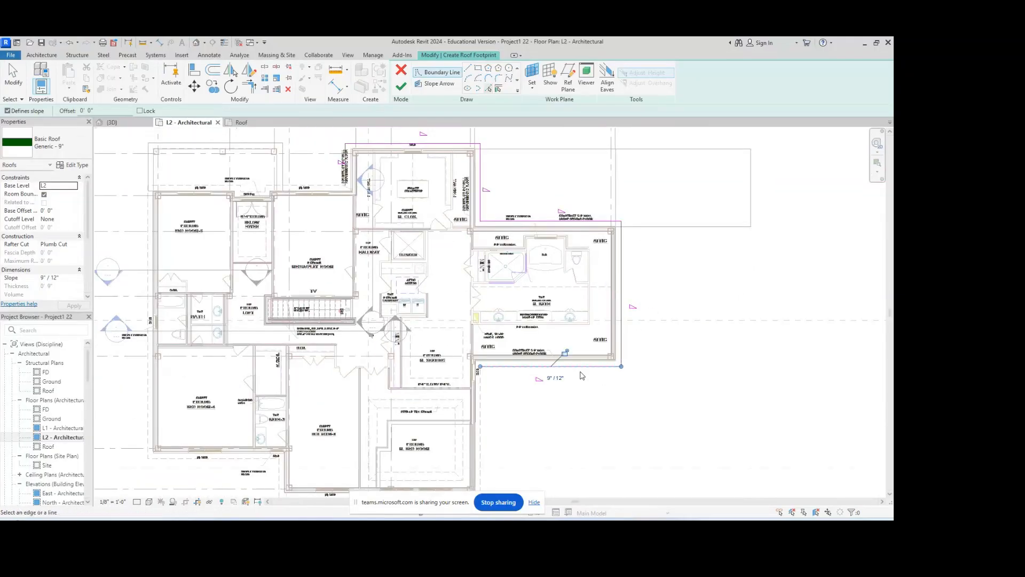
- Pick the overhang lines east of M. Bed Room, south of M. Bed Room and Bed Room 3, and west of Bed Room 3
left_click(481, 439)
middle_click_drag(493, 422, 538, 259)
scroll(538, 259, "down", 1)
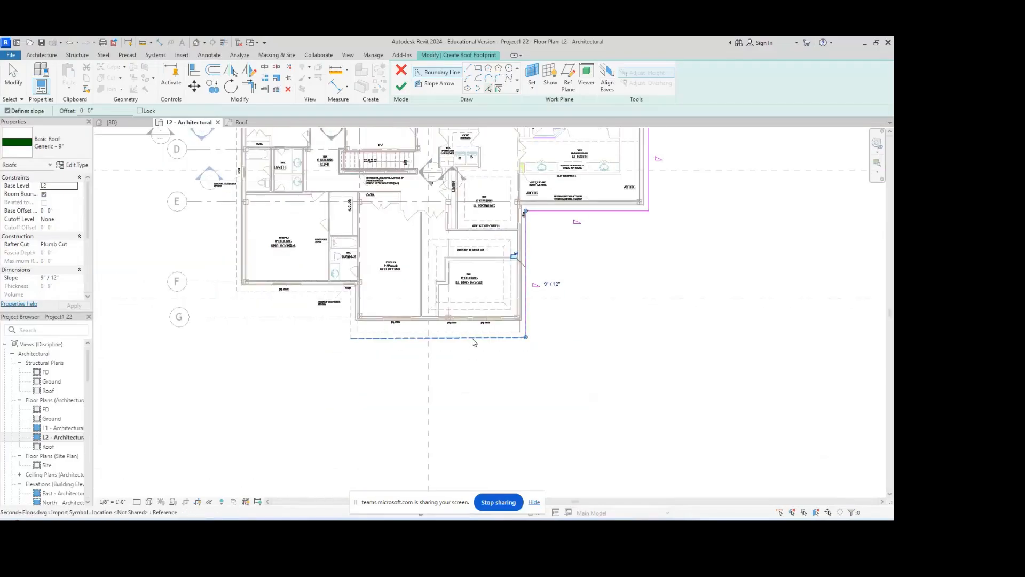
left_click(473, 340)
left_click(351, 320)
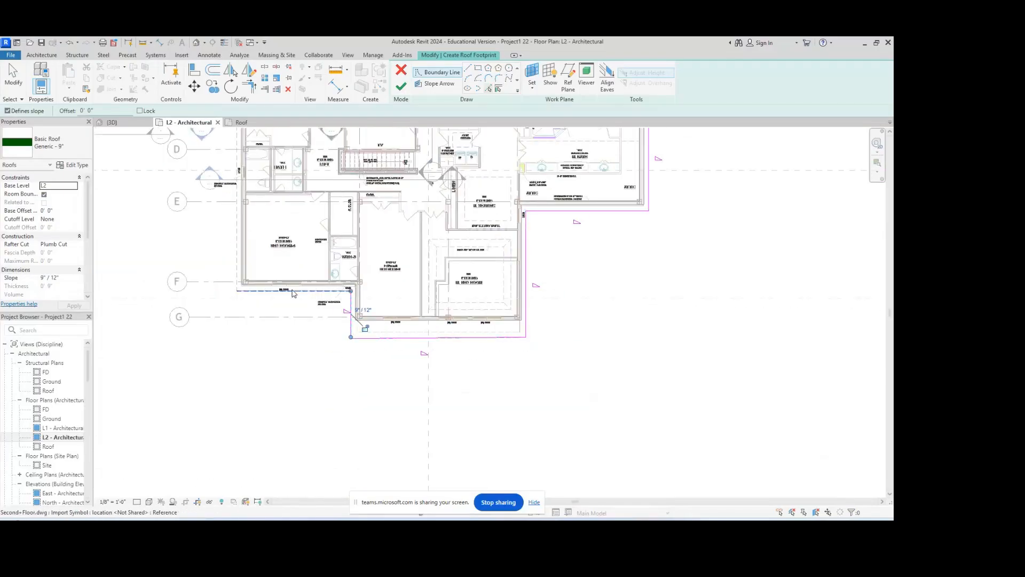
- Pick the overhang lines south of Bed Room 4 and along the house's west side as roof boundaries
left_click(293, 292)
left_click(239, 213)
middle_click_drag(239, 206, 240, 391)
scroll(241, 392, "down", 1)
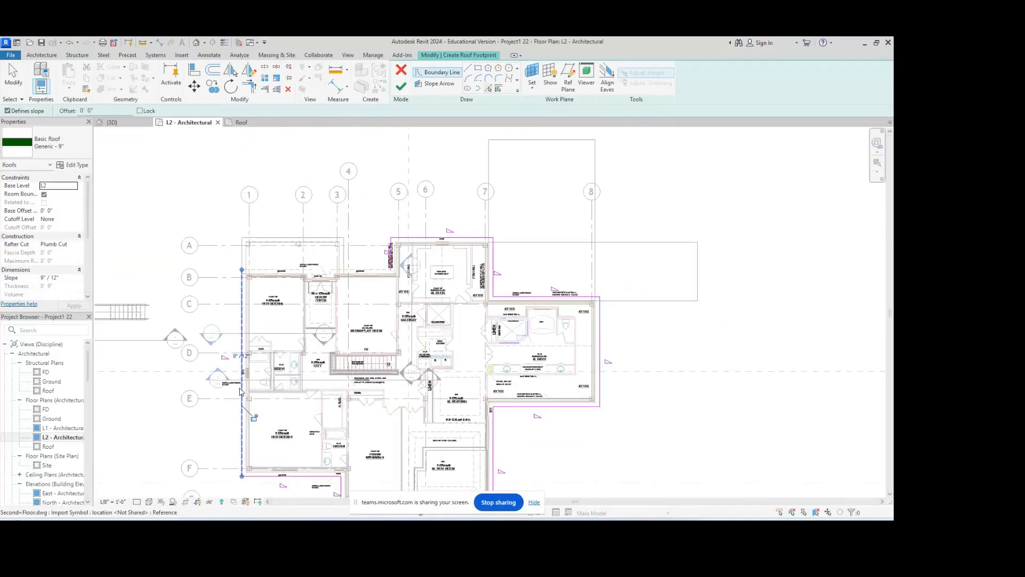
- Pick the overhang lines north of Bed Room 5, around the foyer notch, and north of the Media/Play Room
scroll(245, 273, "up", 5)
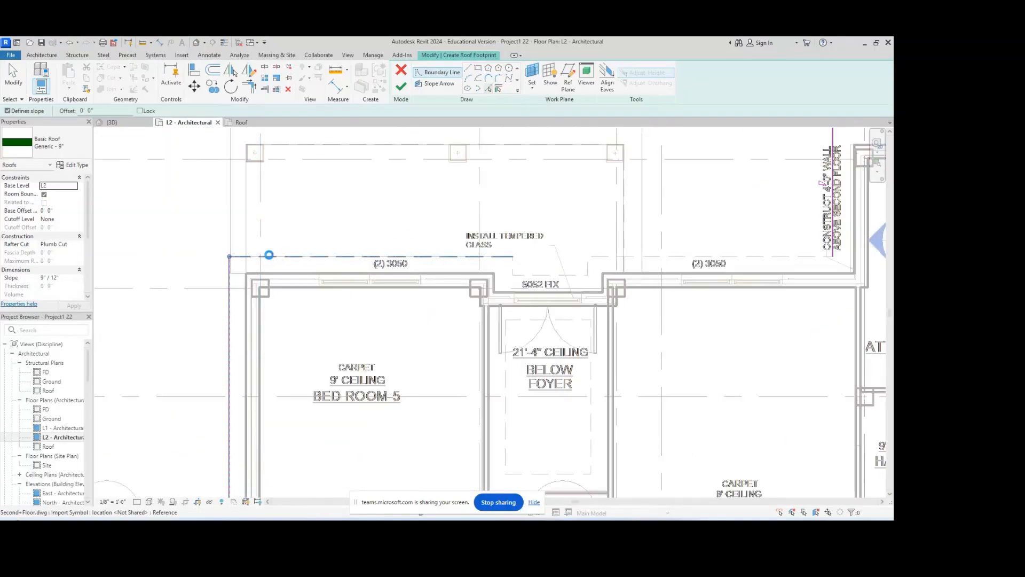
left_click(268, 255)
left_click(515, 271)
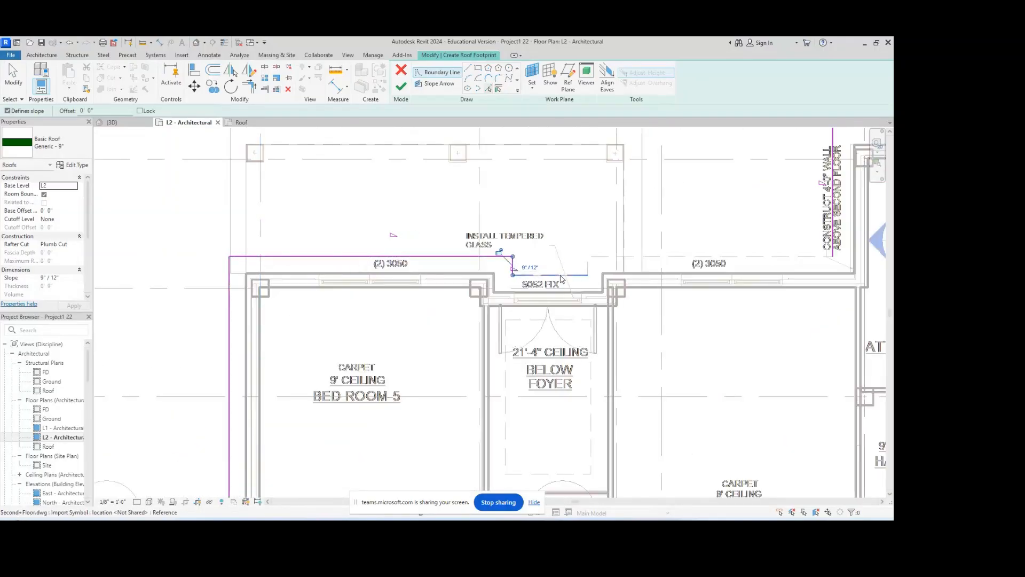
left_click(568, 275)
left_click(590, 270)
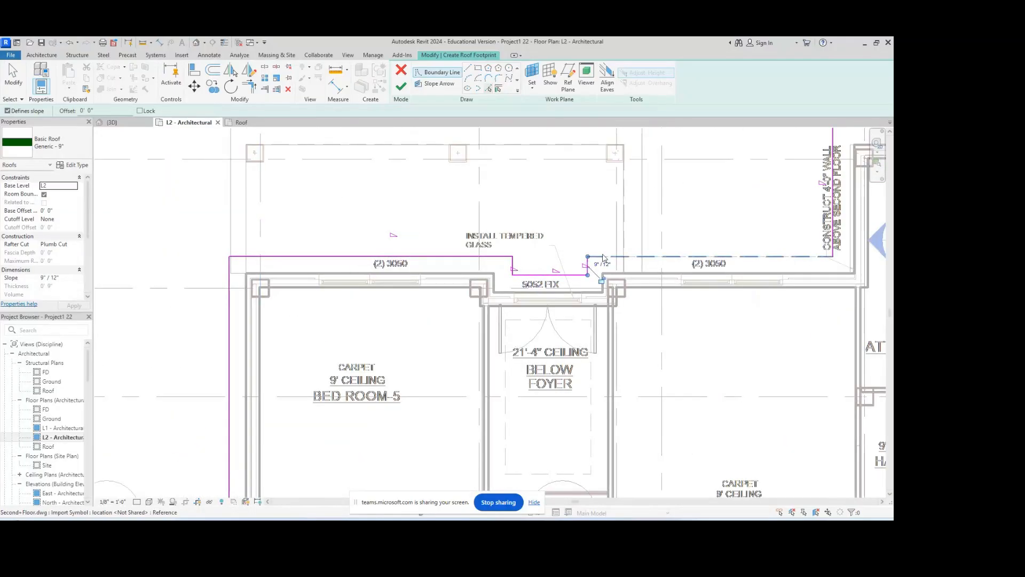
scroll(733, 246, "down", 2)
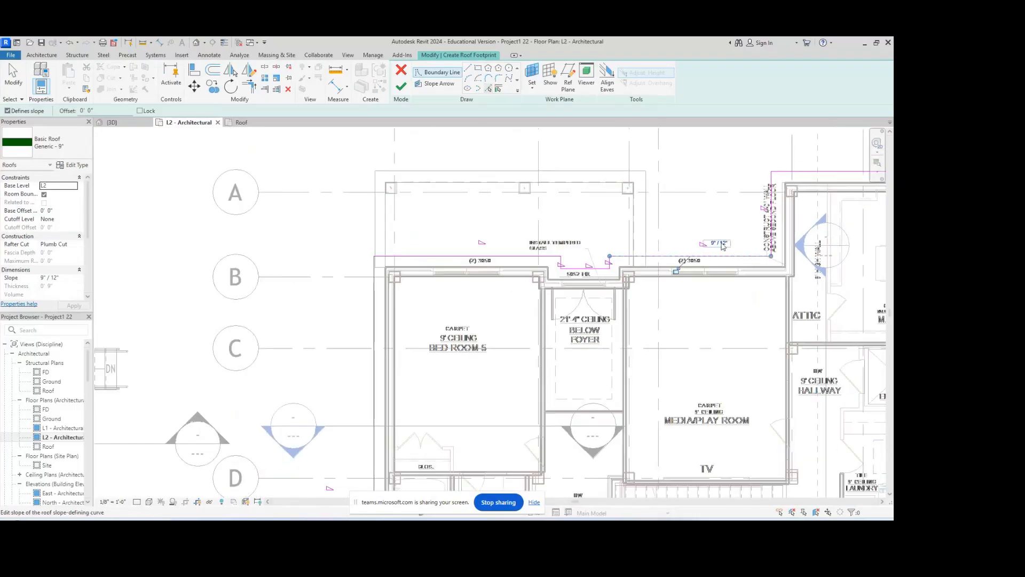
scroll(485, 195, "down", 3)
middle_click_drag(484, 199, 481, 197)
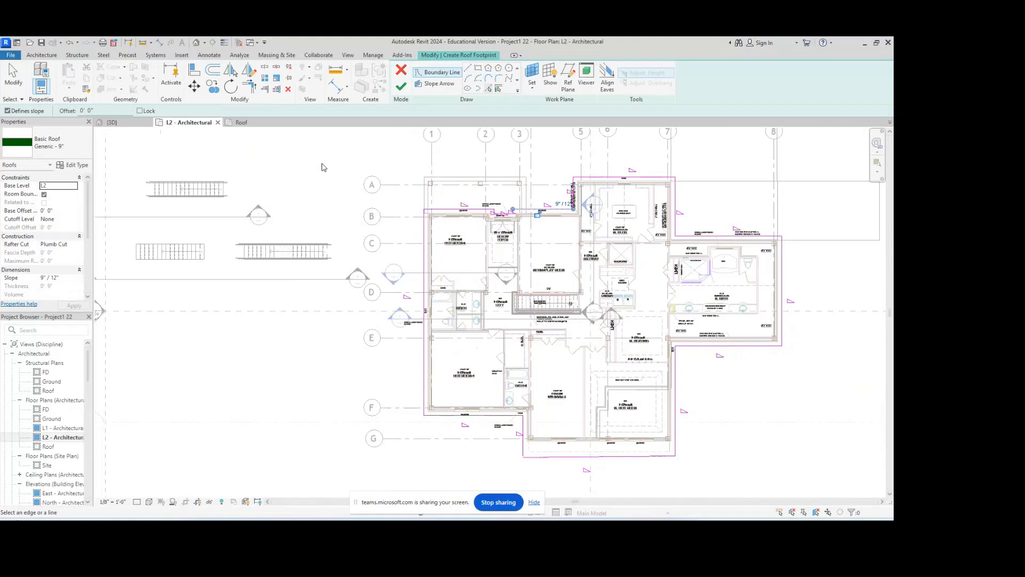
- Make the boundary line south of Bed Room 3 horizontal by moving its west end to the end of the vertical line
scroll(517, 441, "up", 5)
middle_click_drag(561, 459, 527, 238)
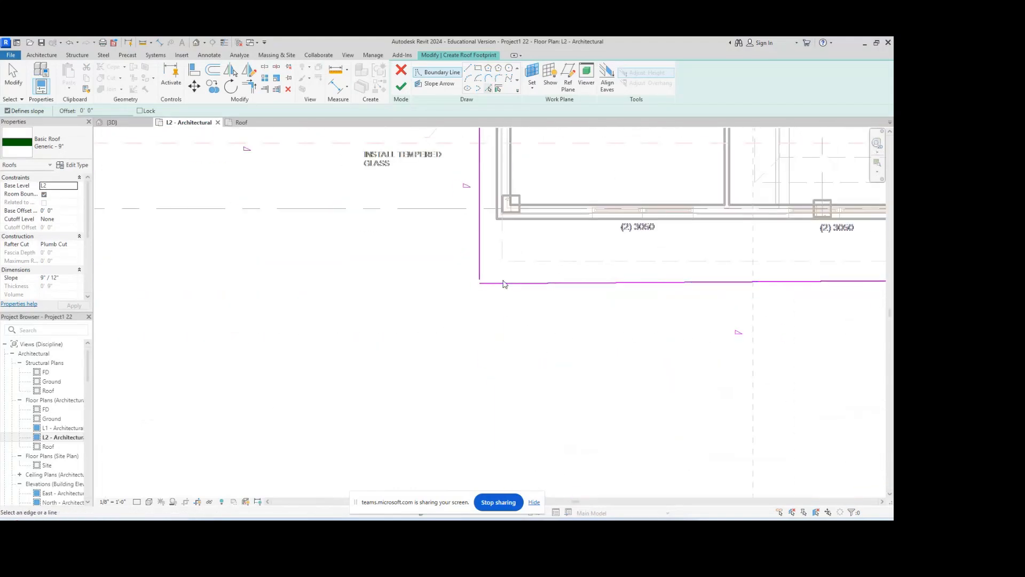
left_click(483, 284)
left_click(481, 276)
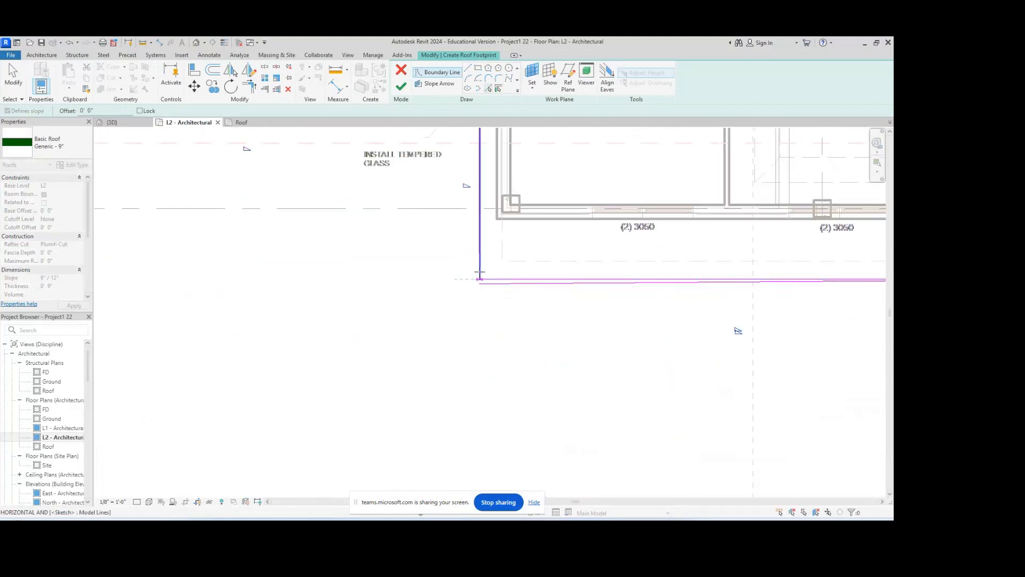
scroll(478, 267, "down", 2)
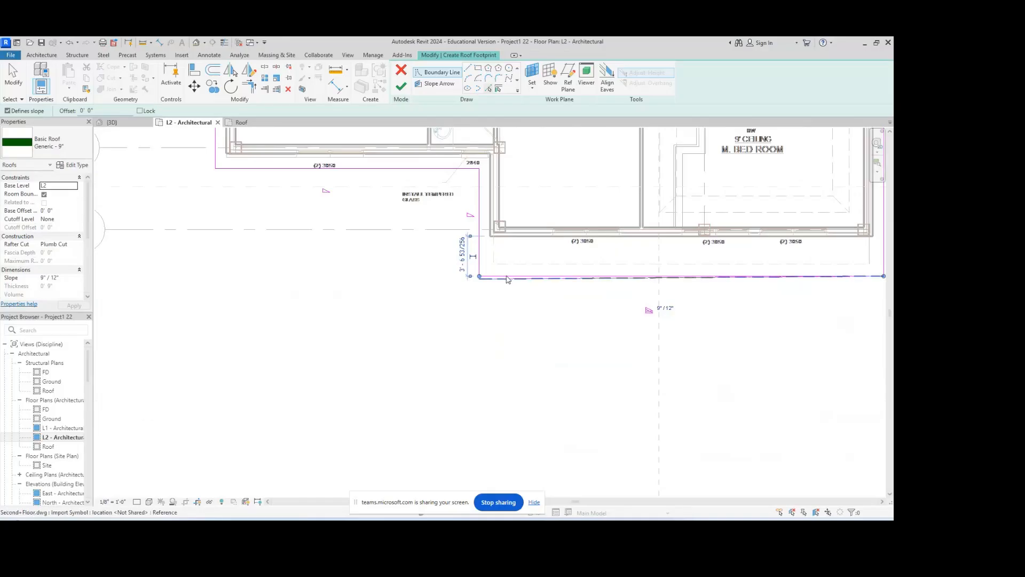
- Delete the duplicate slanted line along the south boundary below Bed Room 3 and try to finish the roof footprint
left_click(504, 277)
scroll(497, 288, "up", 3)
middle_click_drag(500, 260, 460, 290)
key("d")
key("e")
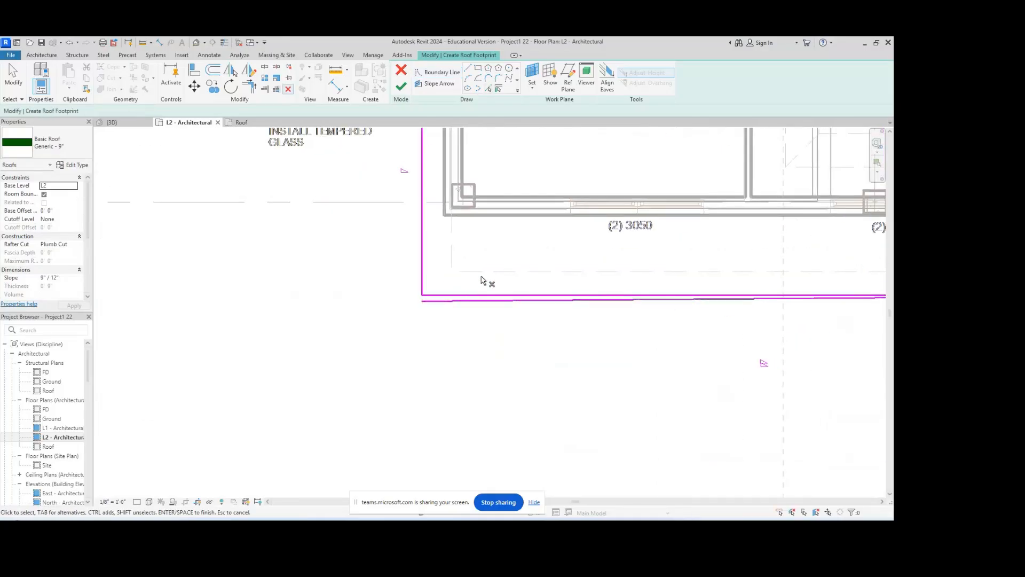
left_click(472, 300)
scroll(497, 272, "down", 3)
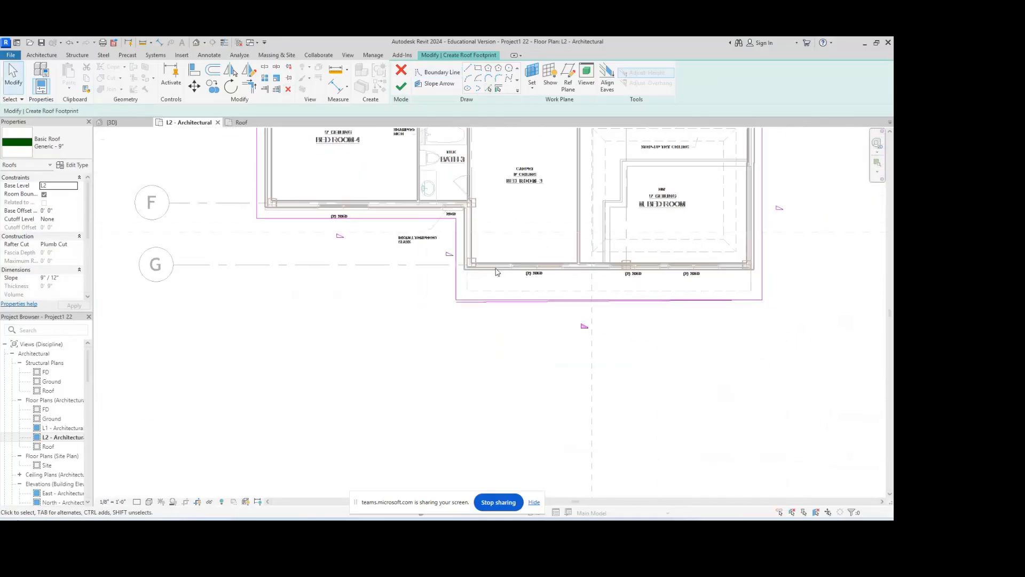
left_click(401, 86)
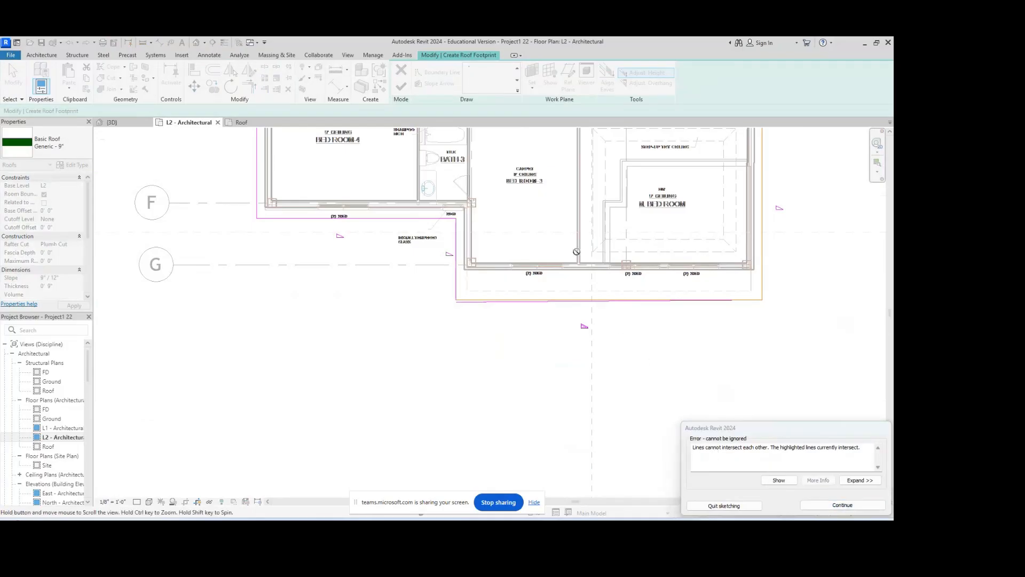
- Continue past the intersecting-lines error and delete the slanted boundary line south of Bed Room 3 and M. Bed Room
middle_click_drag(582, 252, 495, 413)
scroll(494, 413, "down", 3)
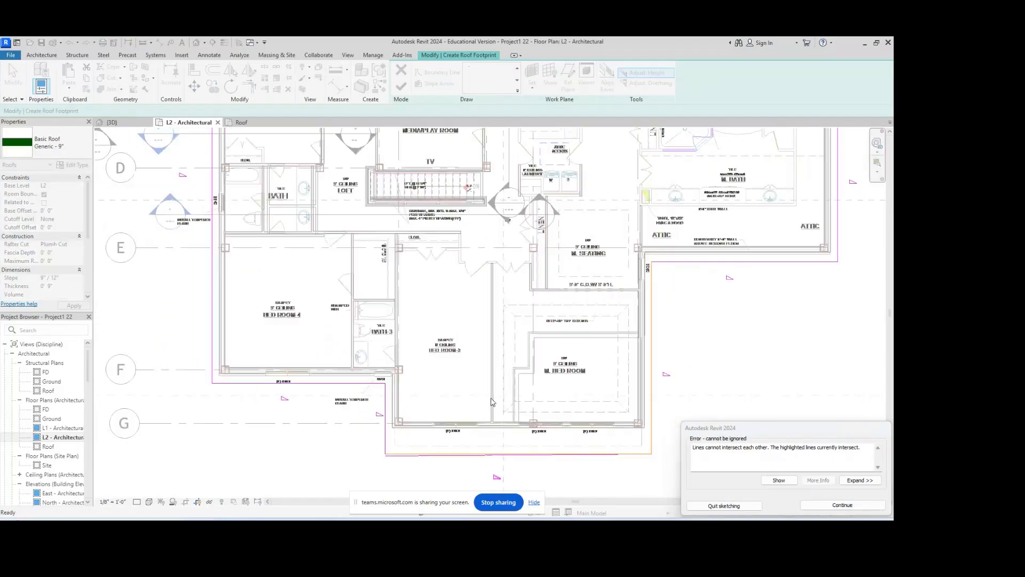
scroll(472, 346, "down", 1)
middle_click_drag(471, 346, 471, 402)
middle_click_drag(455, 254, 359, 297)
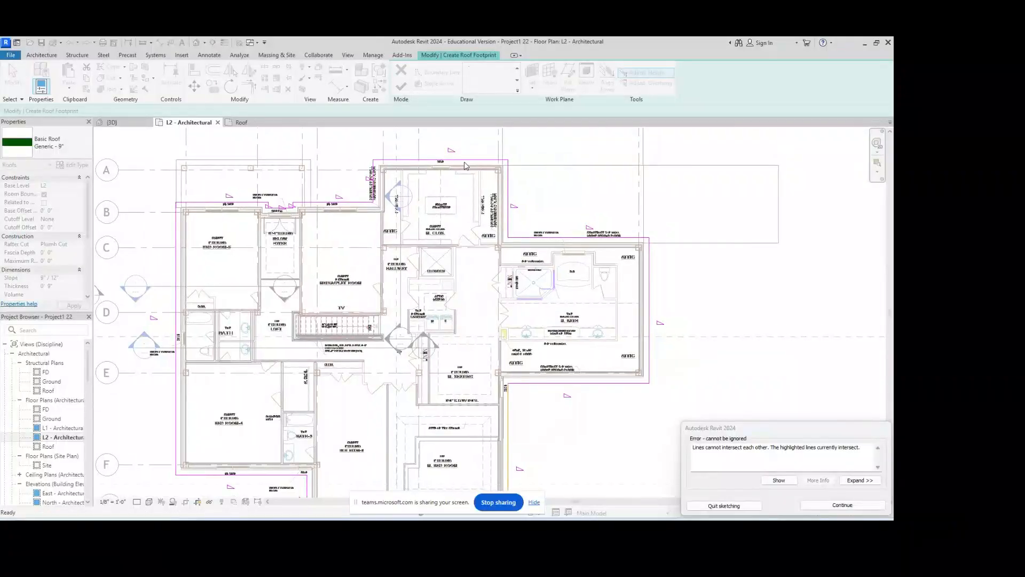
scroll(464, 180, "down", 1)
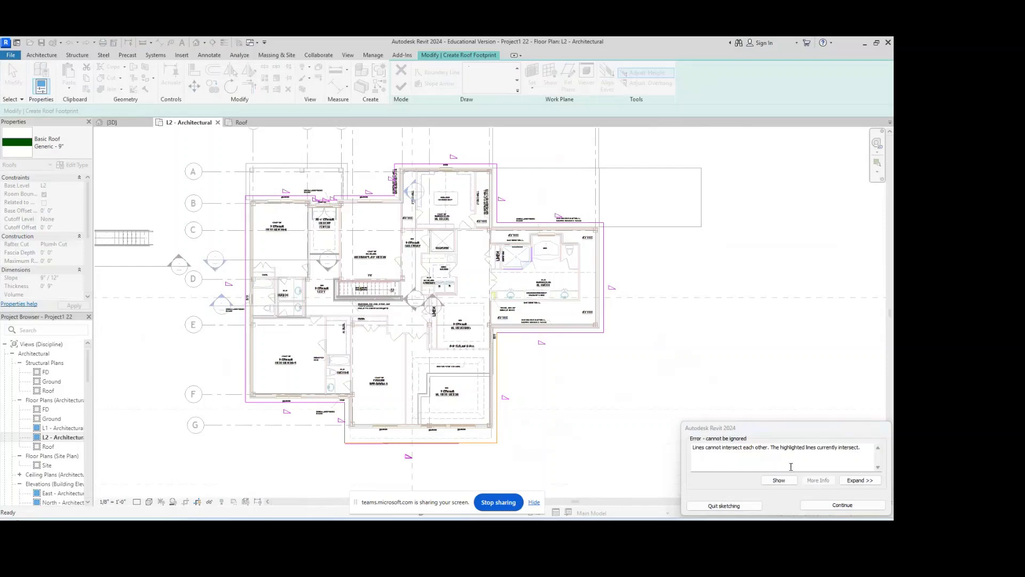
left_click(819, 505)
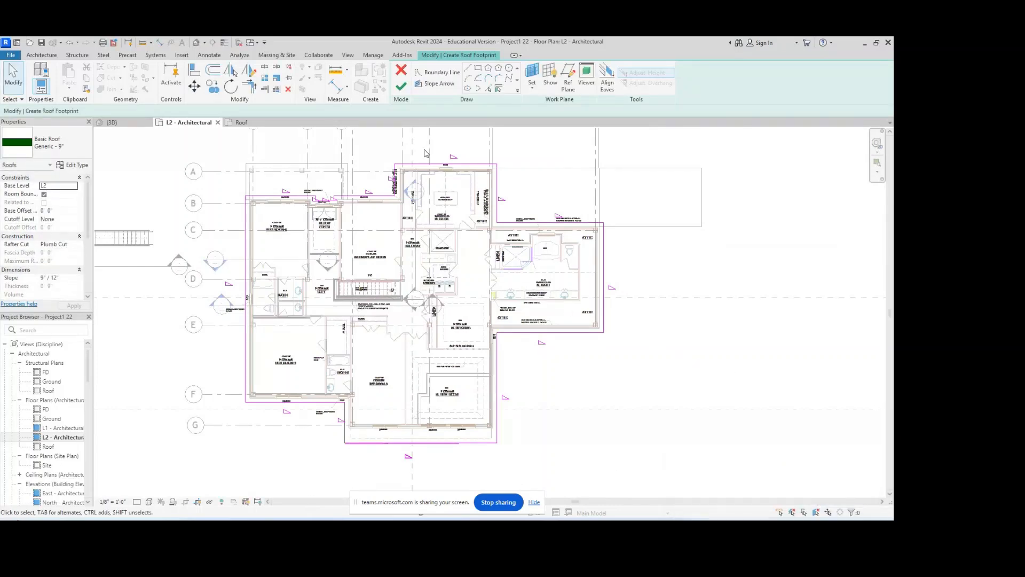
scroll(345, 447, "up", 6)
left_click(366, 436)
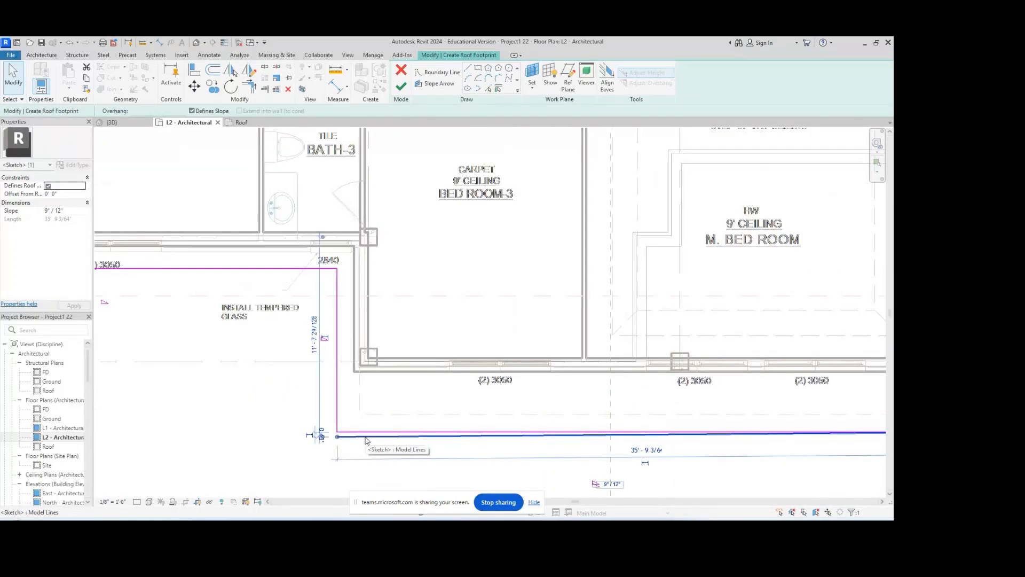
key("Delete")
- Try to finish the roof footprint, expand the error details, and return to the sketch
scroll(413, 410, "down", 3)
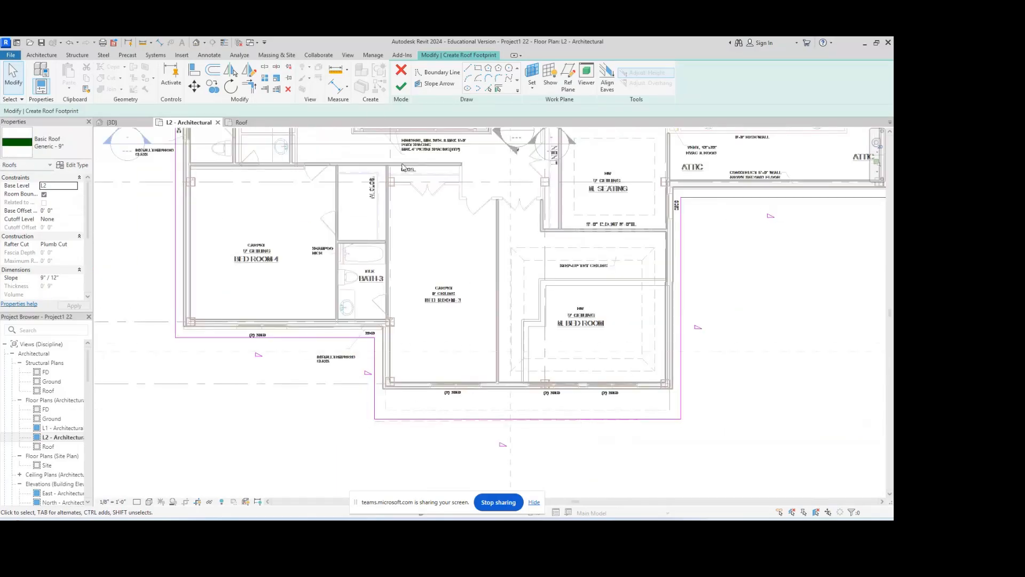
left_click(249, 88)
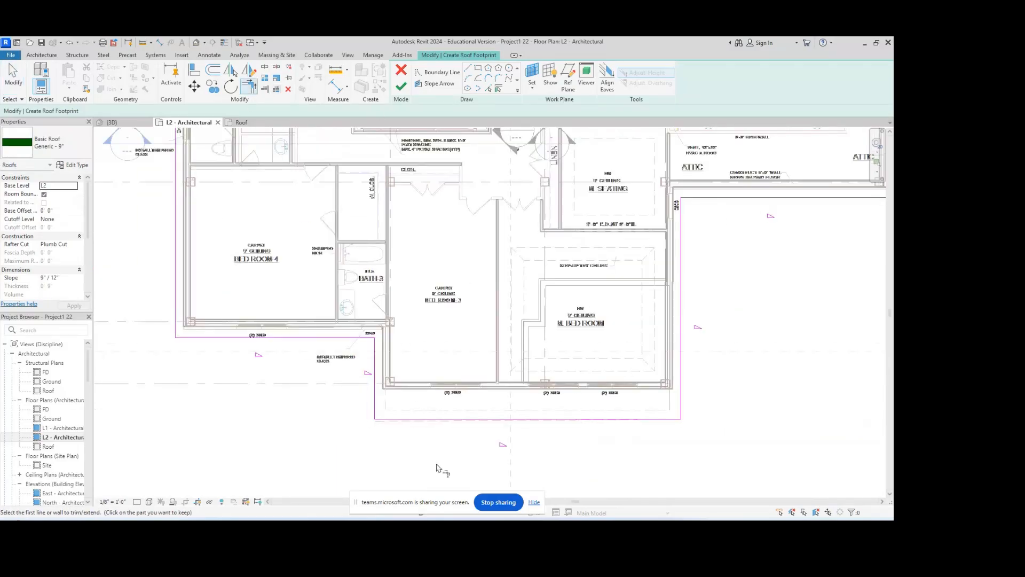
left_click(410, 419)
left_click(400, 92)
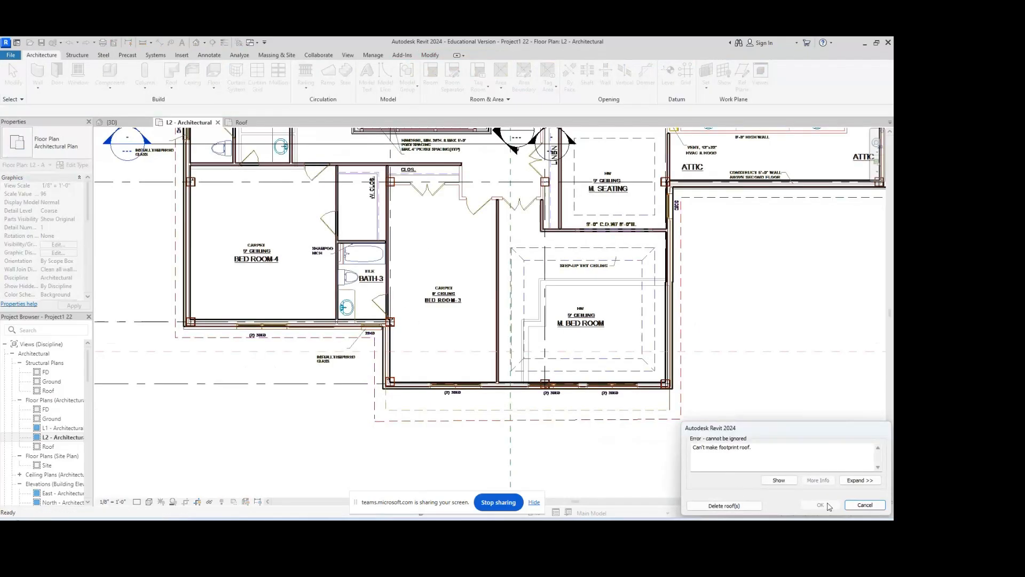
left_click(859, 481)
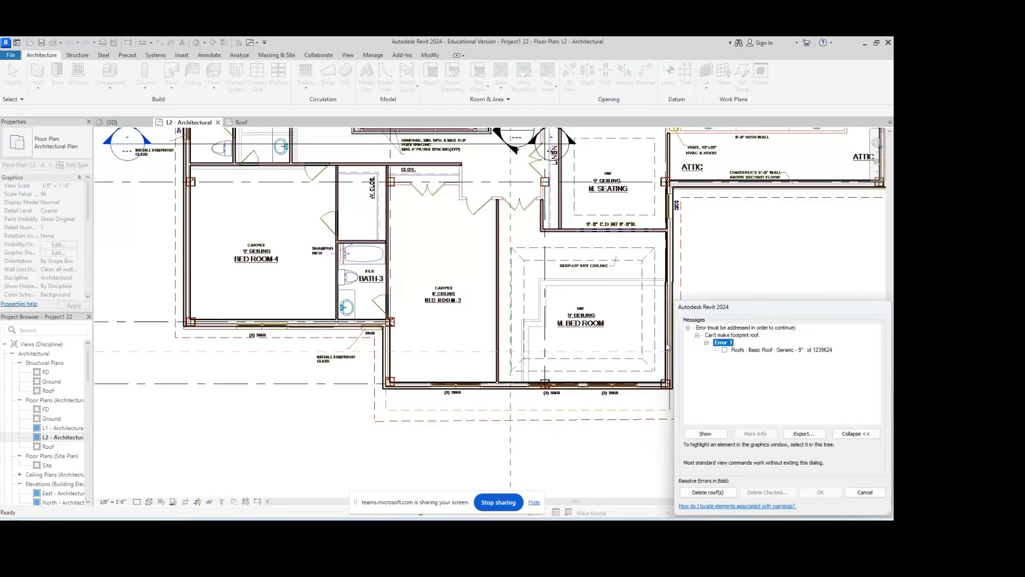
left_click(865, 492)
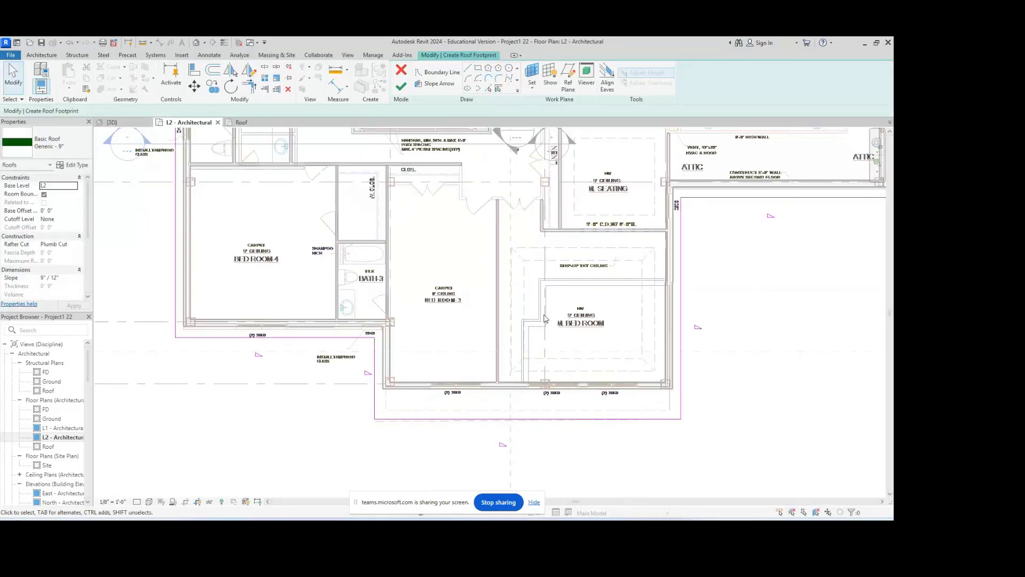
- Change the roof type to Wood Rafter 8" - Asphalt Shingle and try to finish the footprint
scroll(456, 345, "down", 4)
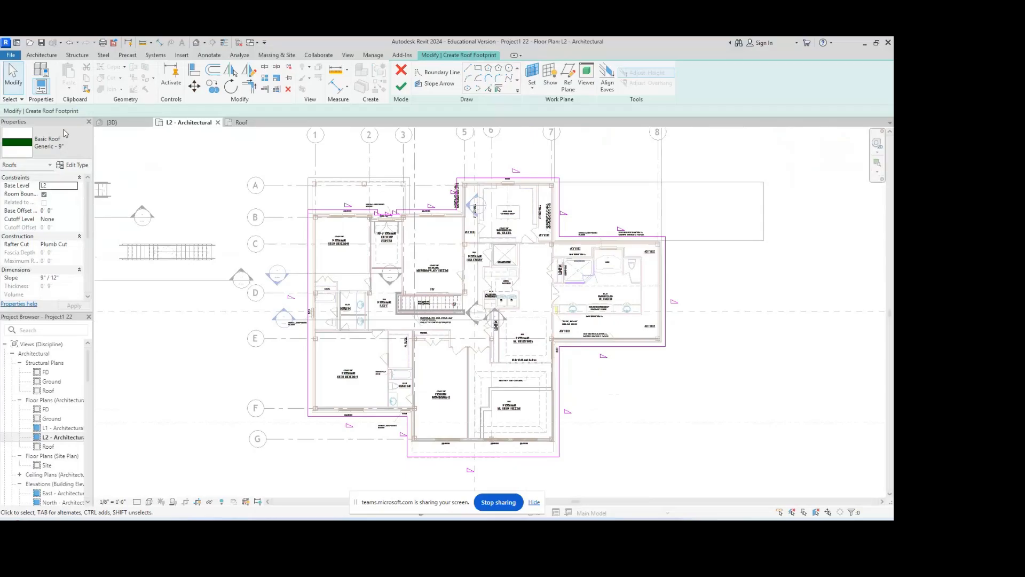
left_click(69, 146)
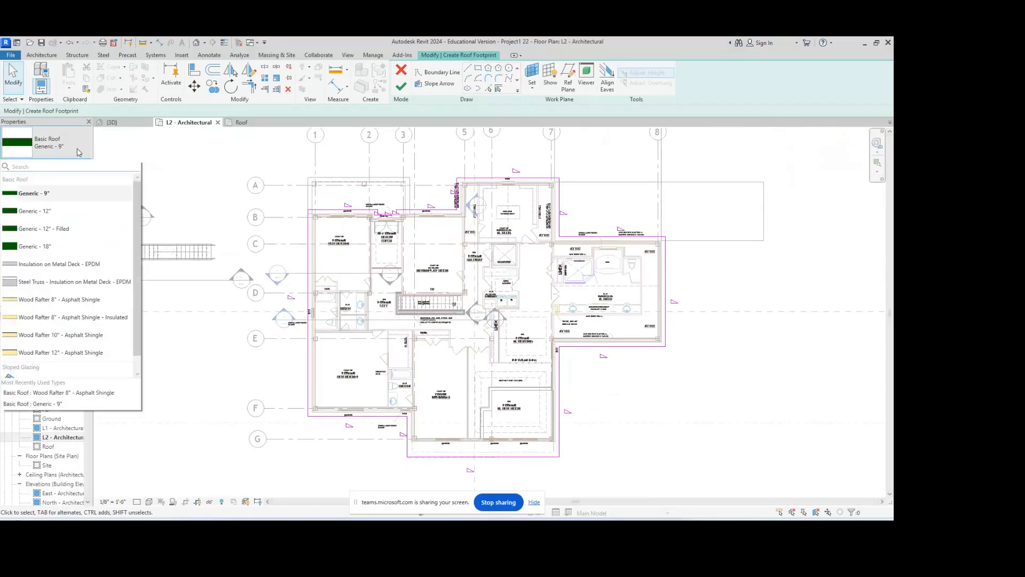
left_click_drag(139, 211, 138, 231)
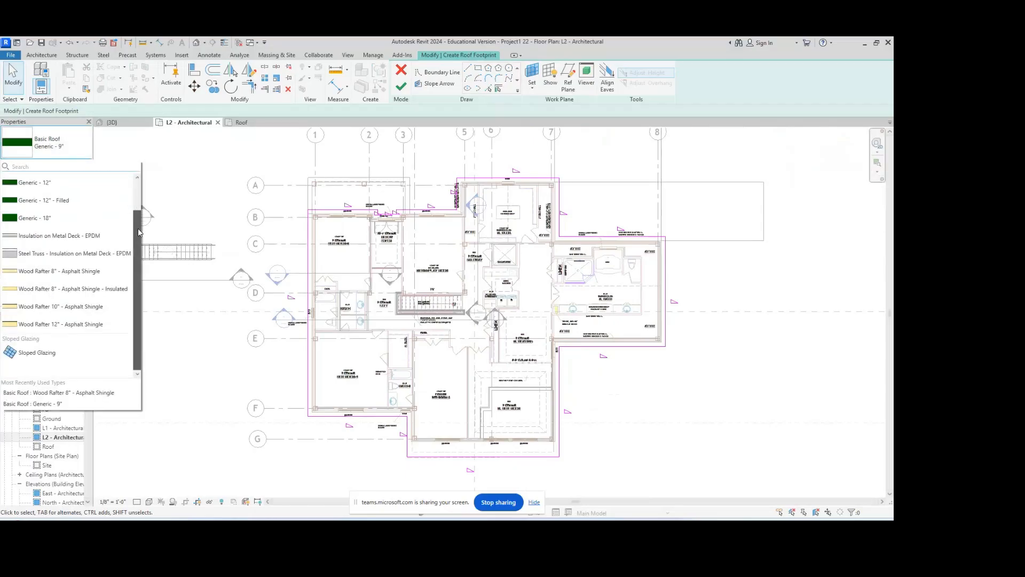
left_click(111, 271)
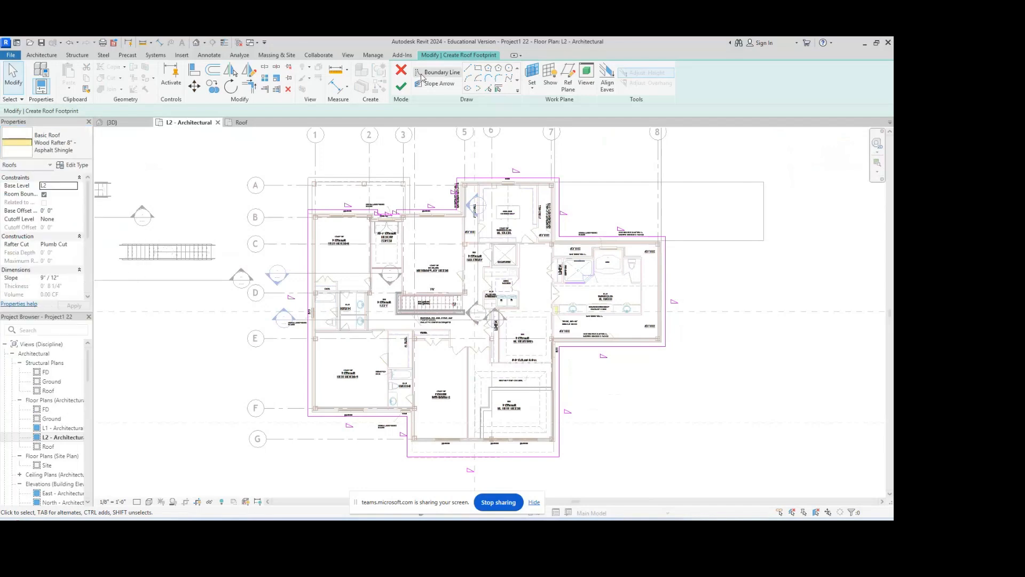
left_click(401, 86)
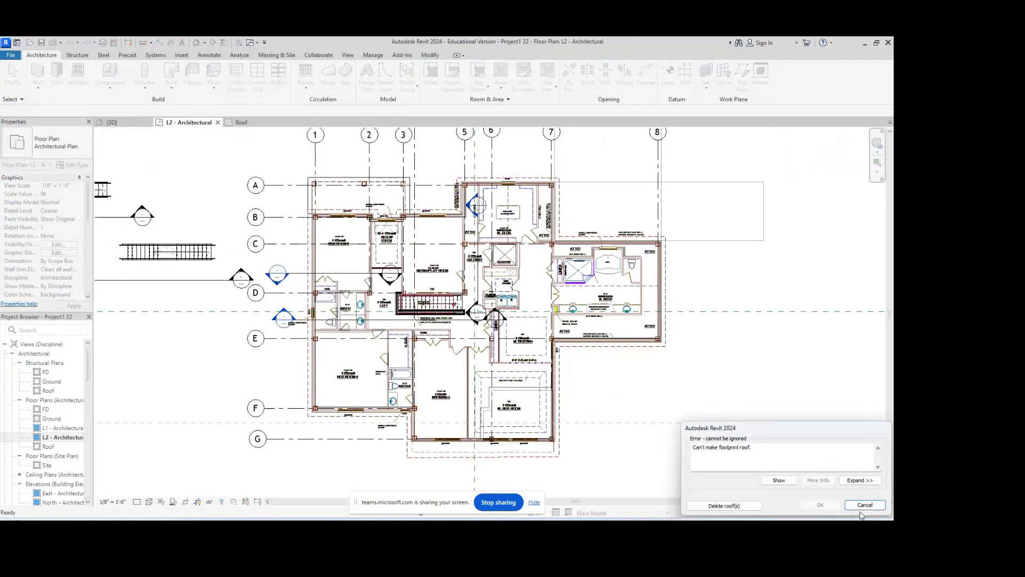
- Delete the roof and start a new roof by footprint with straight boundary lines
left_click(736, 505)
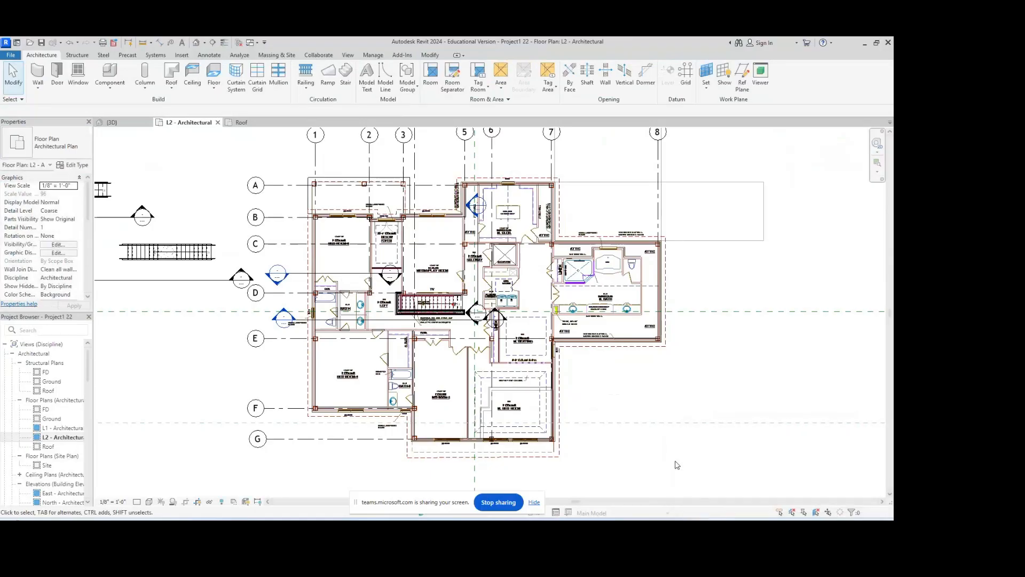
scroll(427, 197, "up", 3)
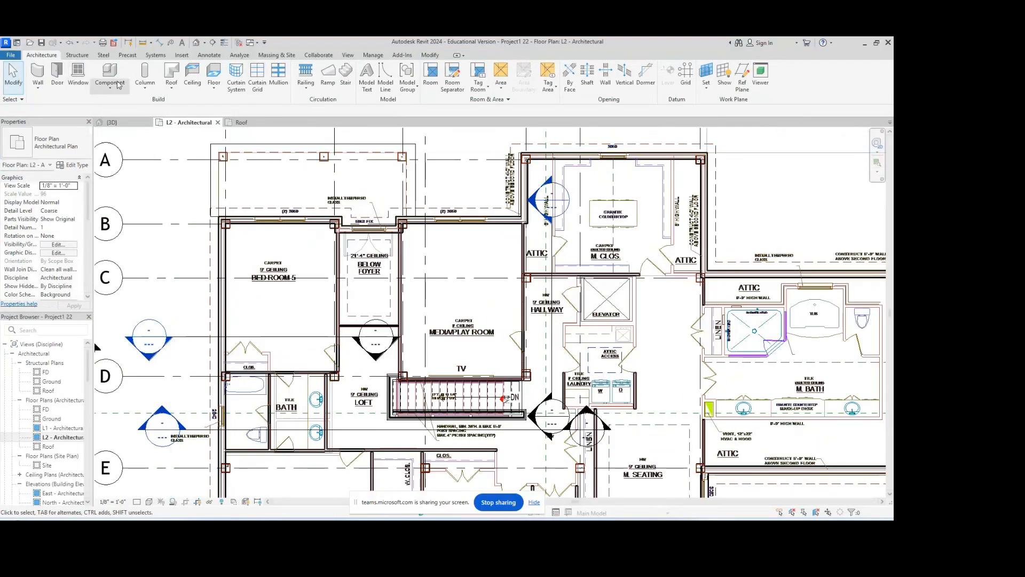
left_click(171, 87)
left_click(192, 148)
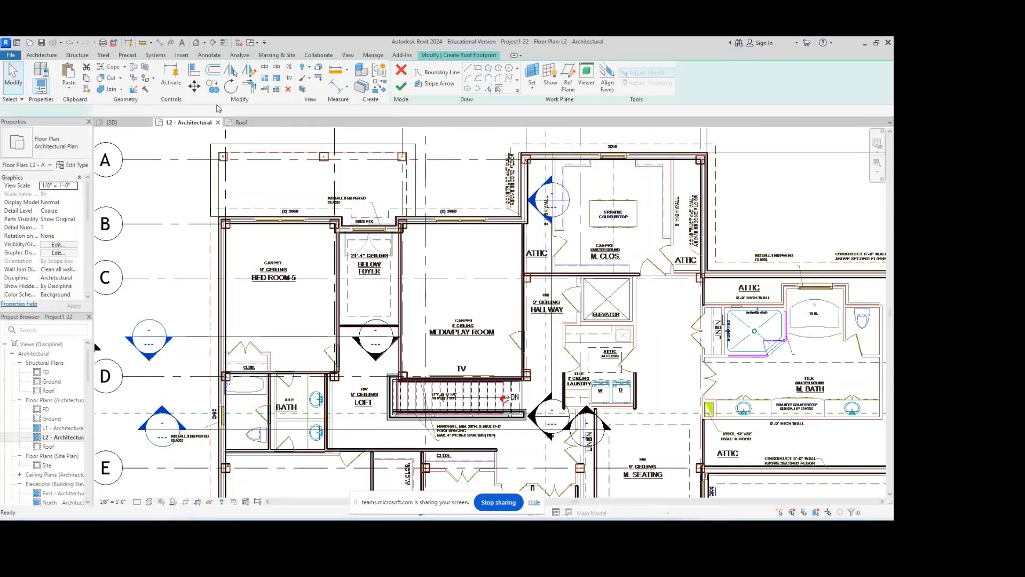
left_click(470, 71)
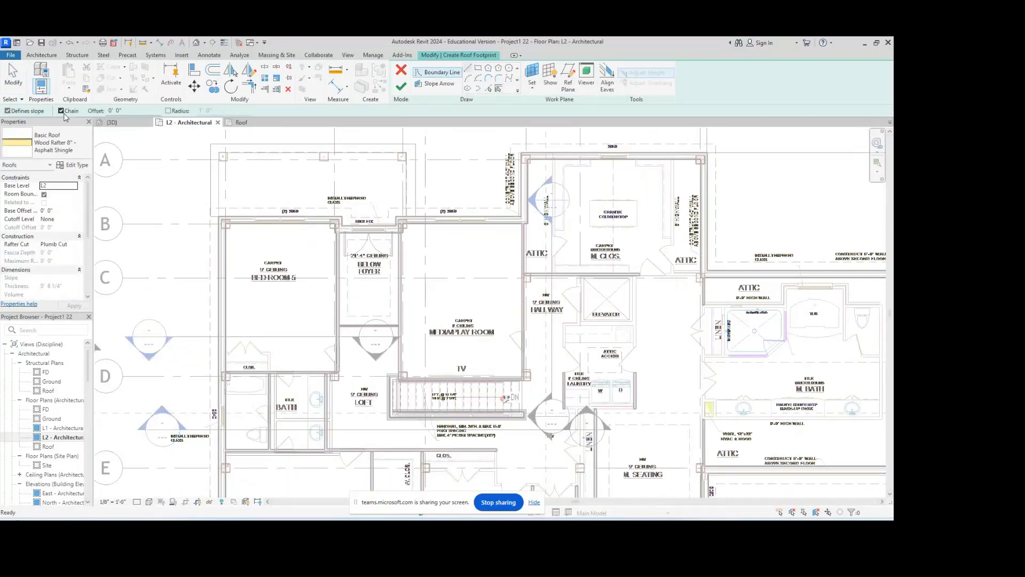
- Draw the roof boundary north of Bed Room 5 and around the foyer notch, making the notch about 4'-4" wide
left_click(212, 208)
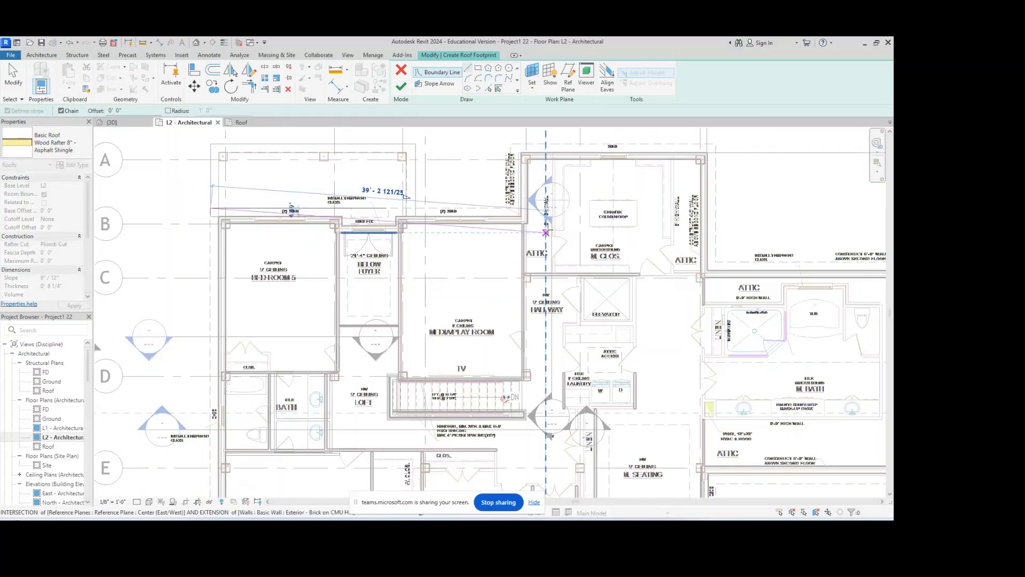
scroll(334, 209, "up", 4)
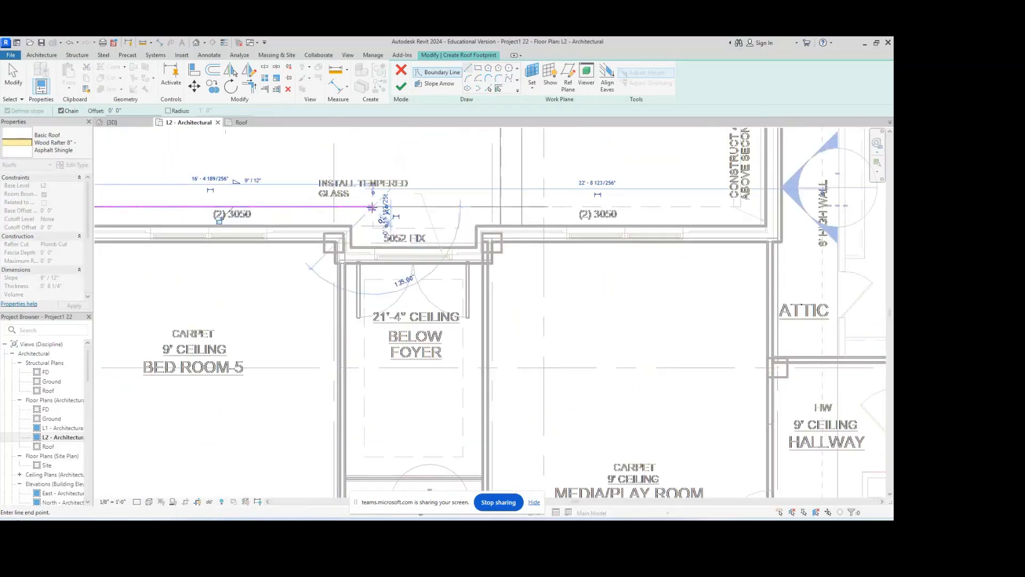
left_click(373, 207)
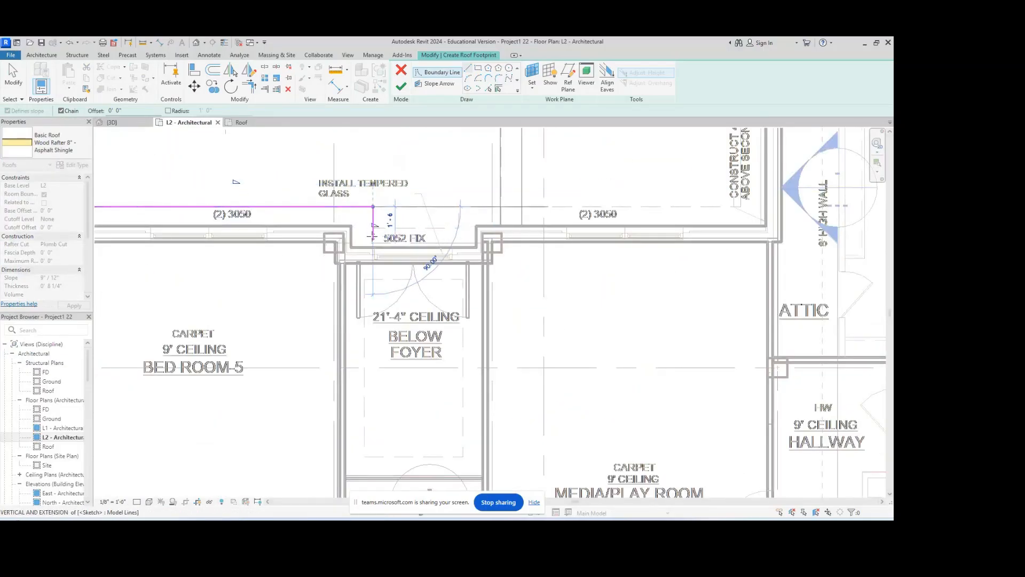
scroll(372, 235, "up", 3)
left_click(374, 227)
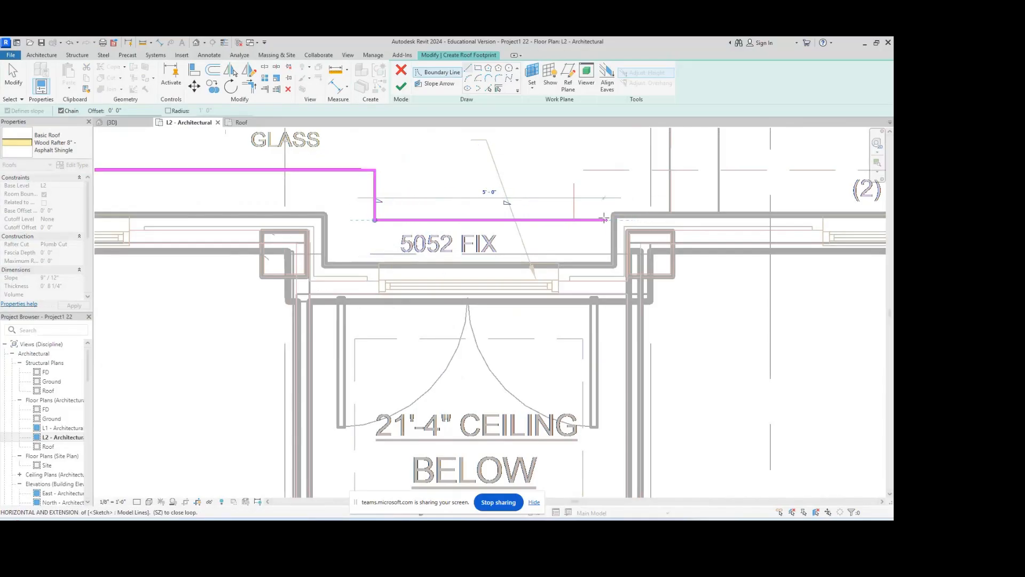
left_click(574, 219)
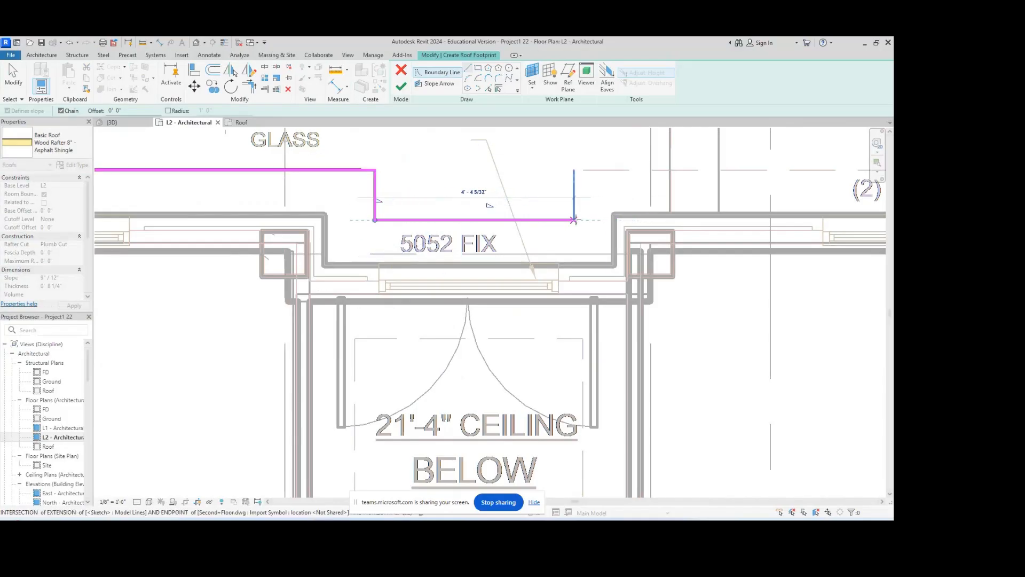
left_click(574, 170)
- Continue the boundary north of the Media/Play Room, up the west side of M. Clos., and about 24' along its north side
scroll(594, 243, "down", 4)
middle_click_drag(741, 214, 510, 261)
scroll(604, 259, "up", 2)
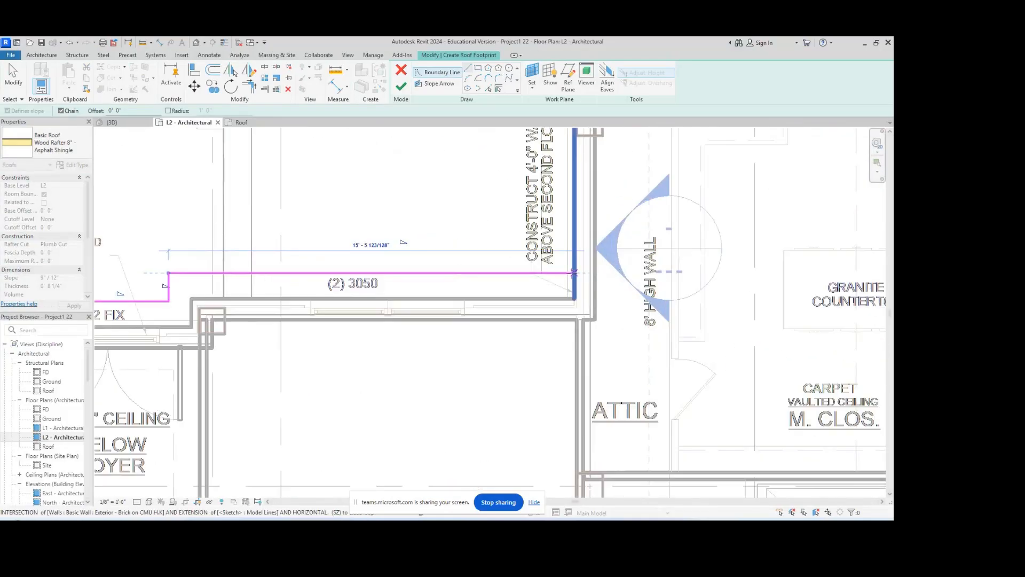
left_click(545, 274)
scroll(545, 274, "down", 3)
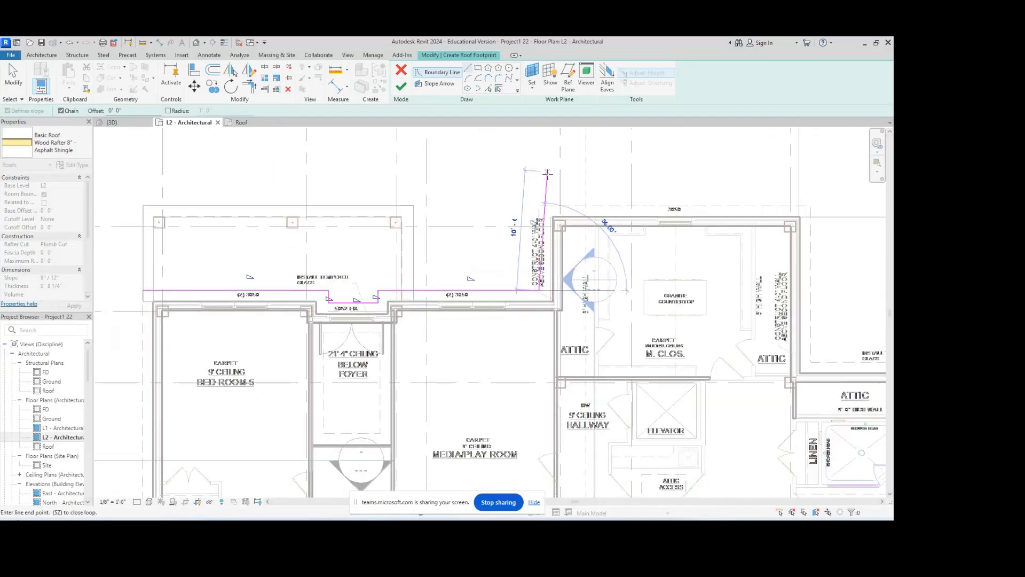
left_click(540, 205)
left_click(811, 205)
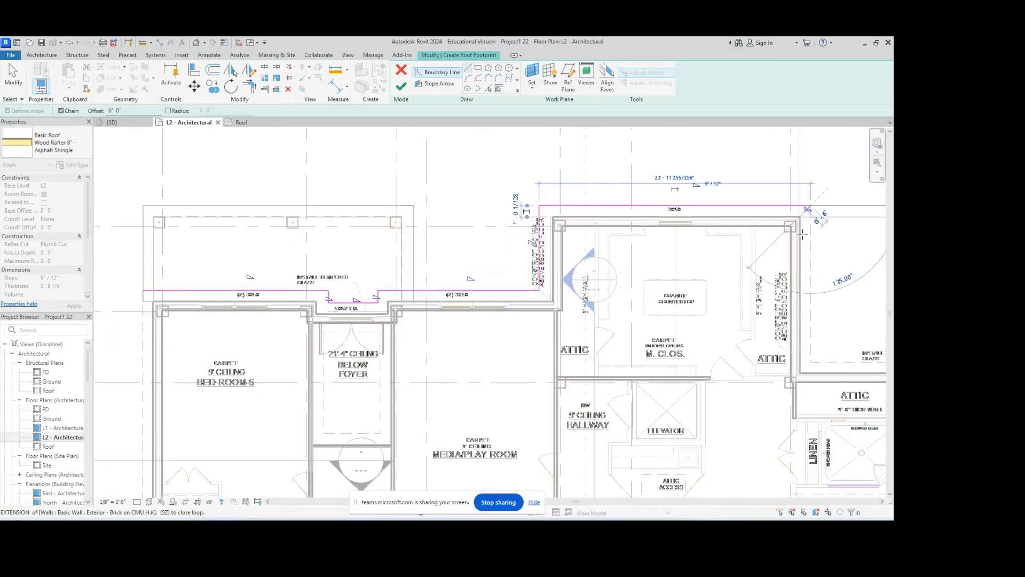
- Continue the boundary down the east side of M. Clos. and along the overhang north of M. Bath
middle_click_drag(744, 279, 559, 241)
scroll(560, 241, "down", 1)
left_click(618, 313)
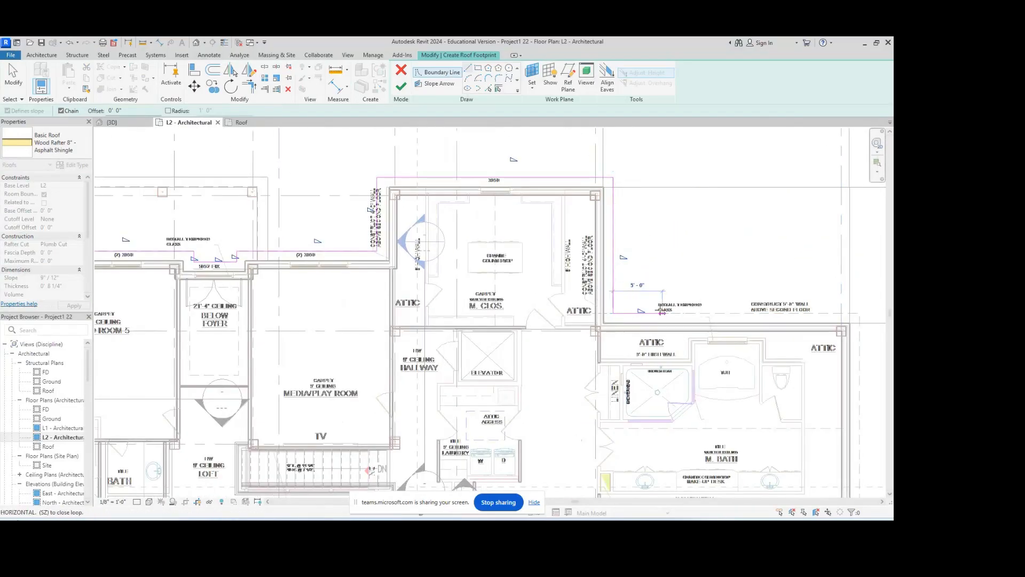
middle_click_drag(711, 314, 580, 289)
left_click(731, 290)
scroll(739, 328, "down", 2)
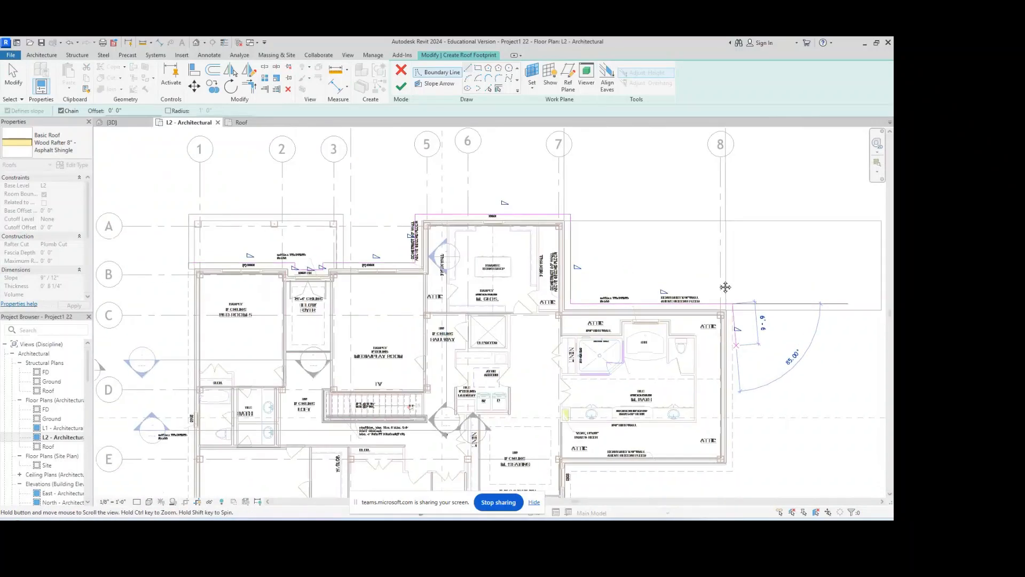
- Continue the boundary along the east and south sides of M. Bath and down the east side of M. Bed Room
middle_click_drag(747, 417, 720, 303)
scroll(719, 332, "up", 3)
left_click(698, 366)
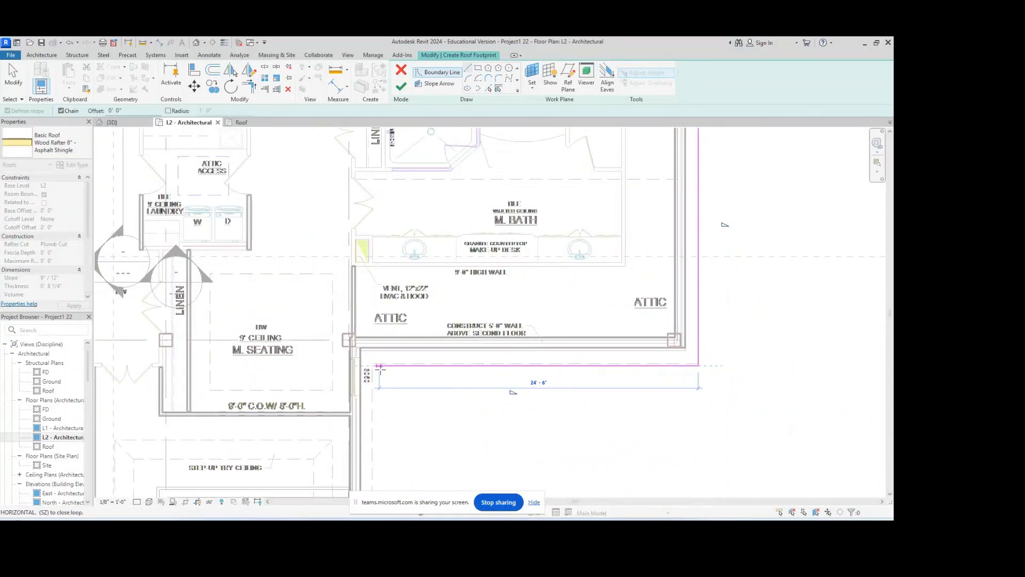
scroll(380, 364, "up", 3)
left_click(368, 363)
scroll(374, 374, "down", 2)
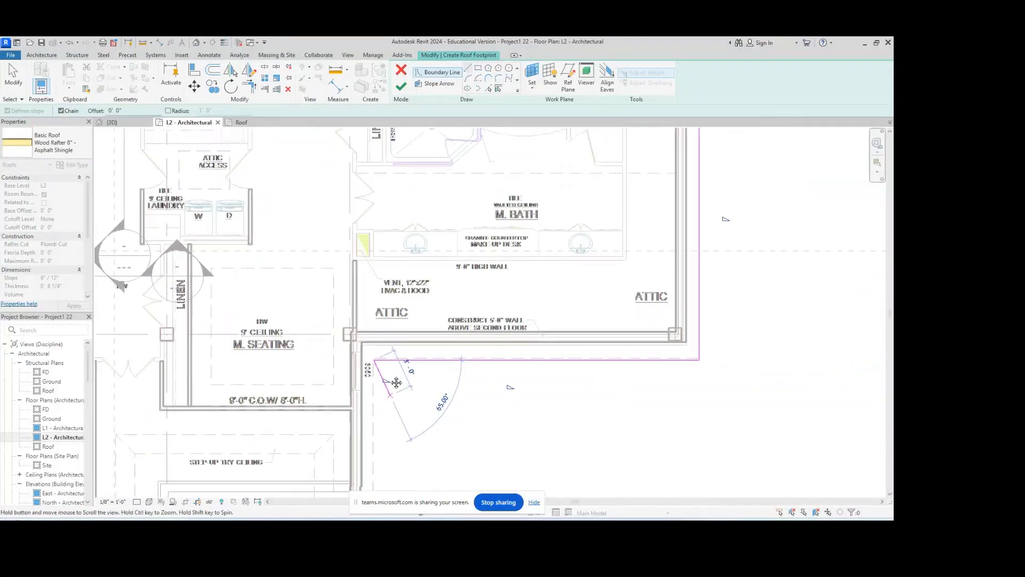
scroll(473, 347, "up", 3)
scroll(458, 417, "up", 2)
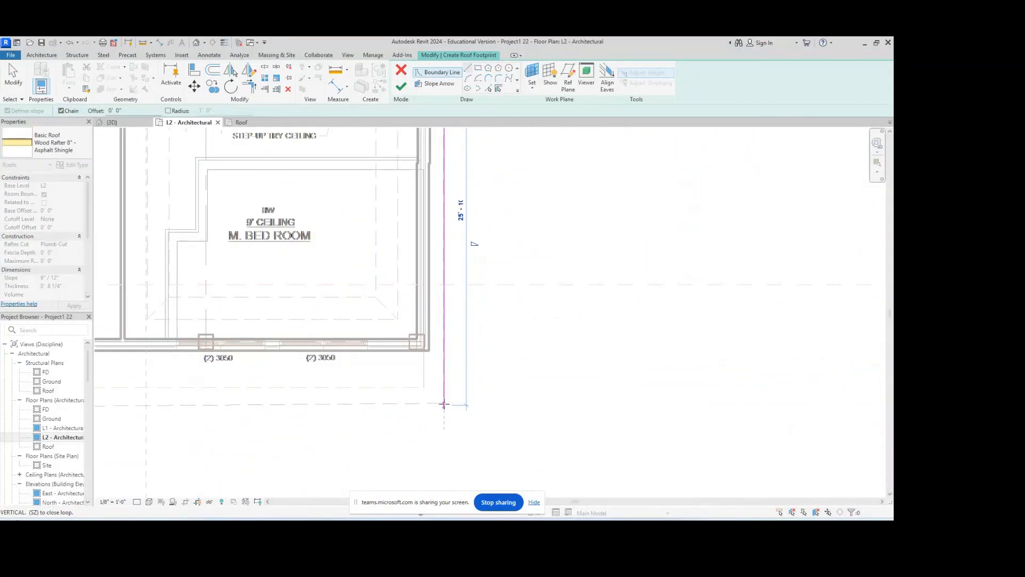
left_click(444, 403)
- Continue the boundary south of M. Bed Room and Bed Room 3, up Bed Room 3's west side, and along the overhang south of Bed Room 4
scroll(465, 412, "down", 2)
scroll(512, 411, "up", 1)
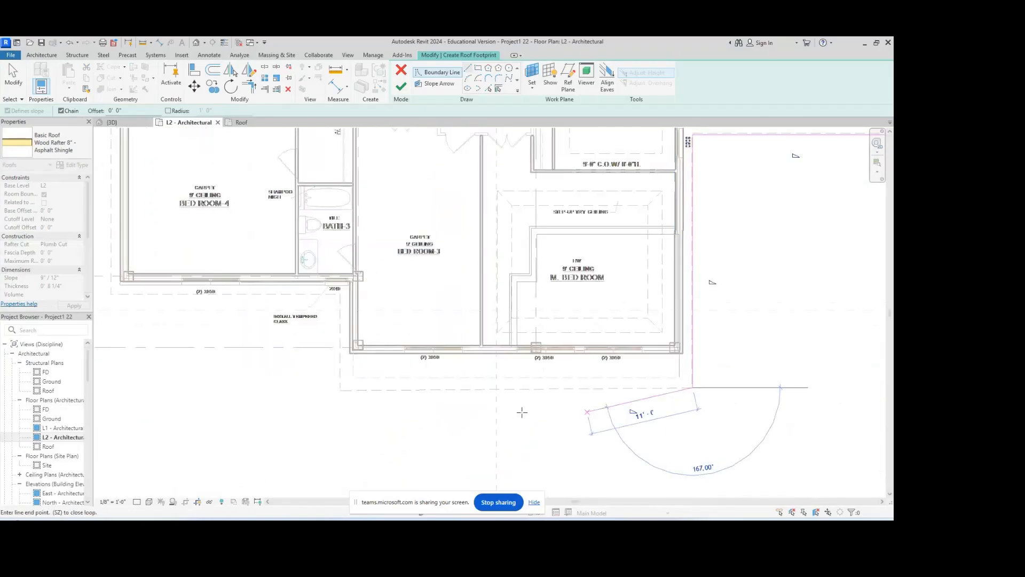
left_click(340, 385)
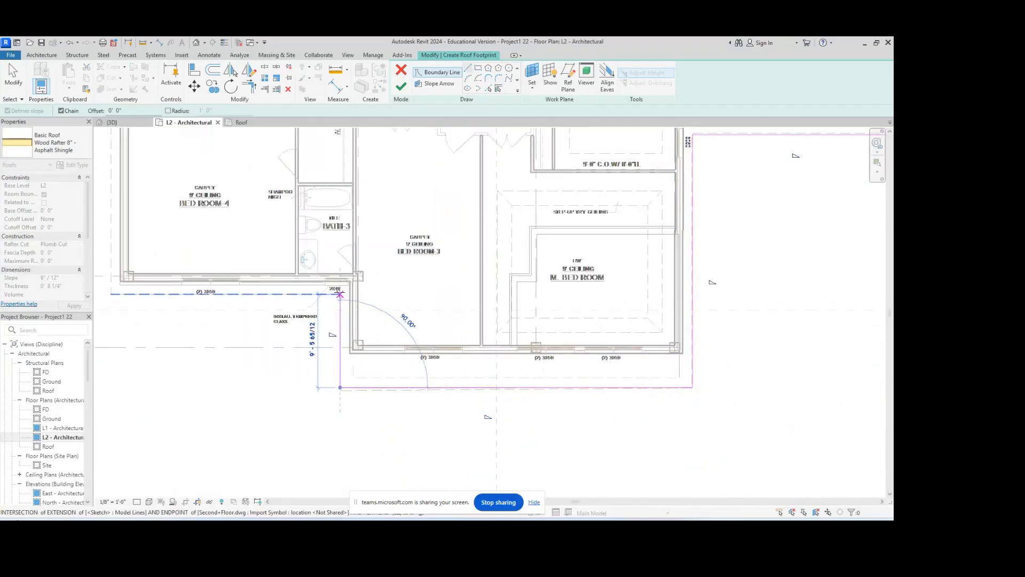
middle_click_drag(292, 308, 558, 369)
left_click(379, 354)
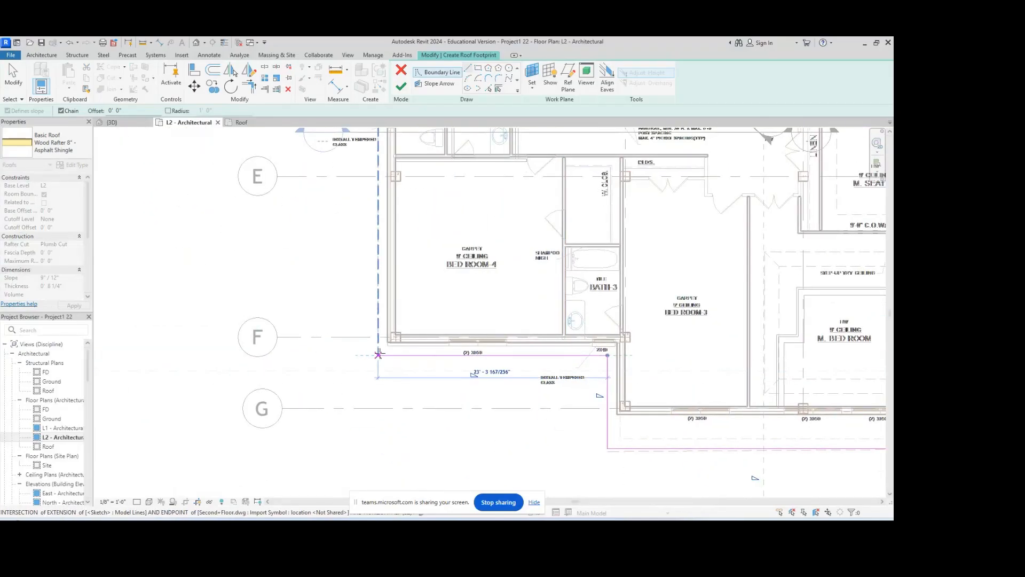
- Close the roof boundary up the west side to the northwest corner near grids 1 and B, and finish the footprint sketch
scroll(380, 355, "down", 3)
scroll(383, 272, "up", 4)
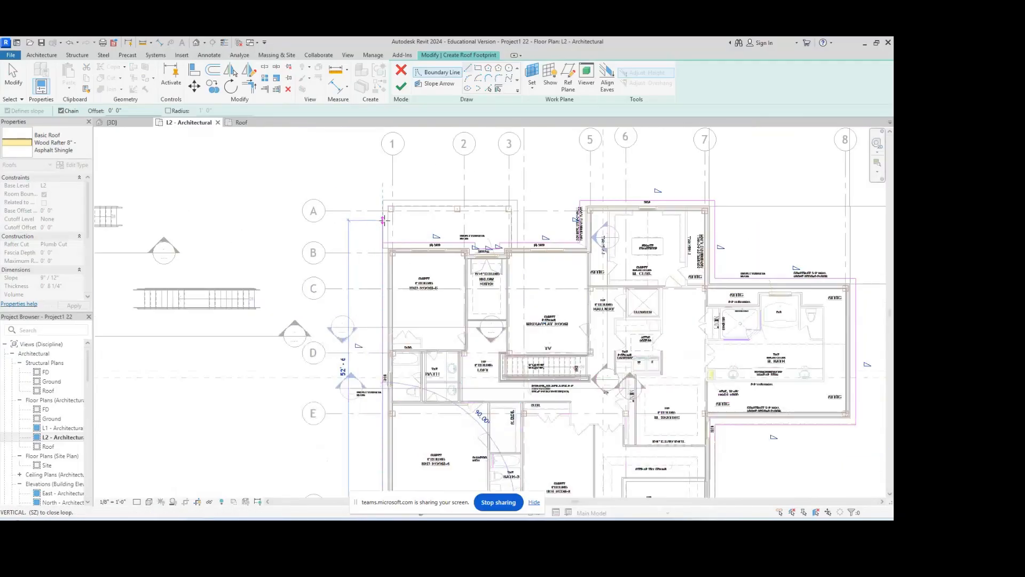
scroll(384, 264, "up", 4)
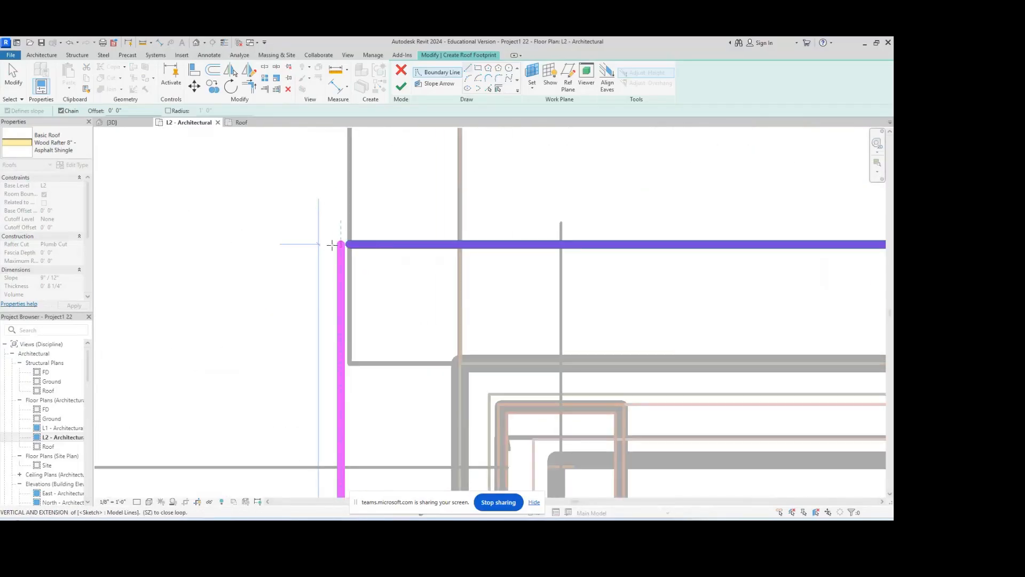
left_click(340, 243)
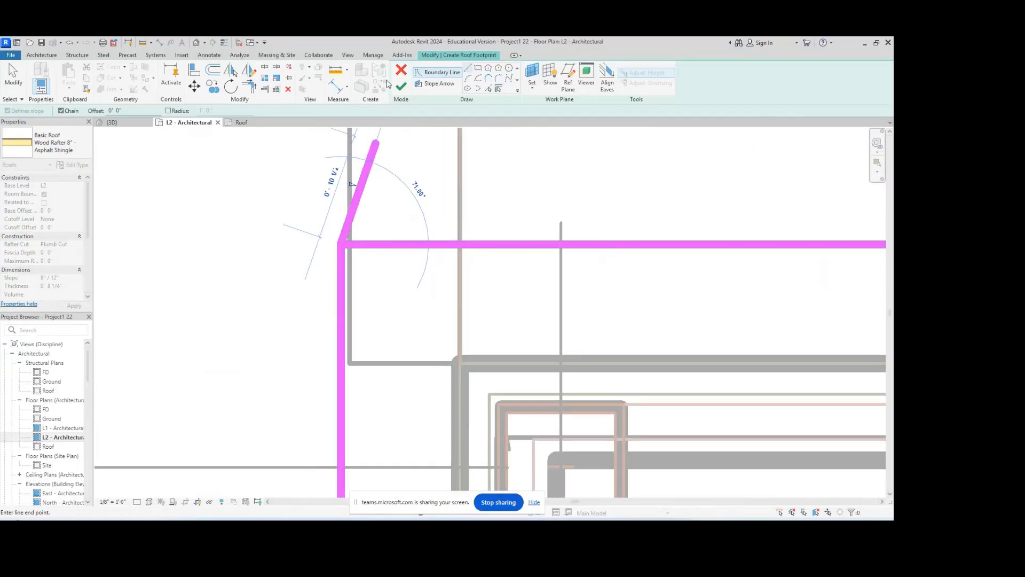
left_click(400, 87)
- Switch to the 3D view and set the new roof's base level to Roof
scroll(416, 224, "down", 5)
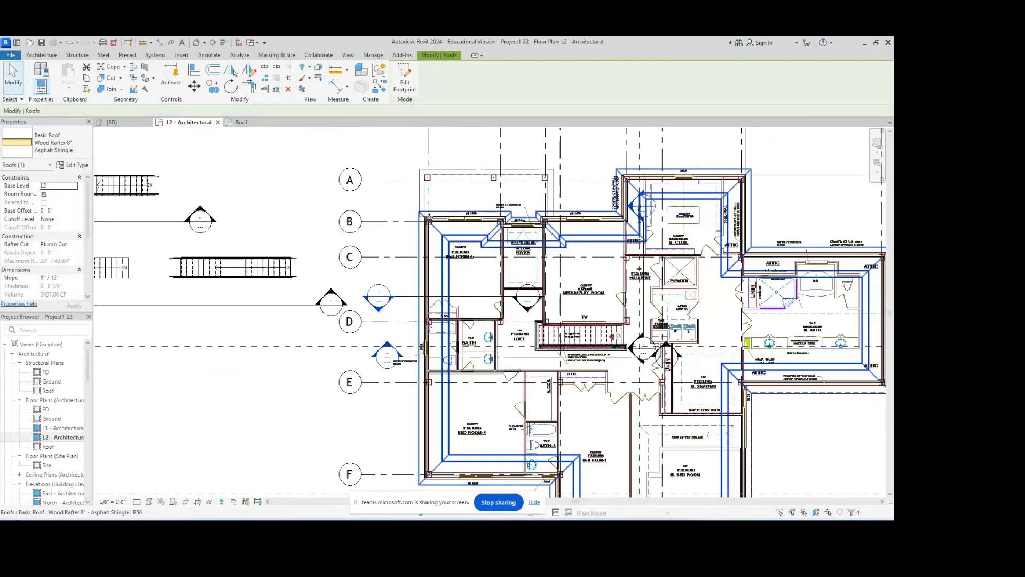
middle_click_drag(500, 230, 352, 197)
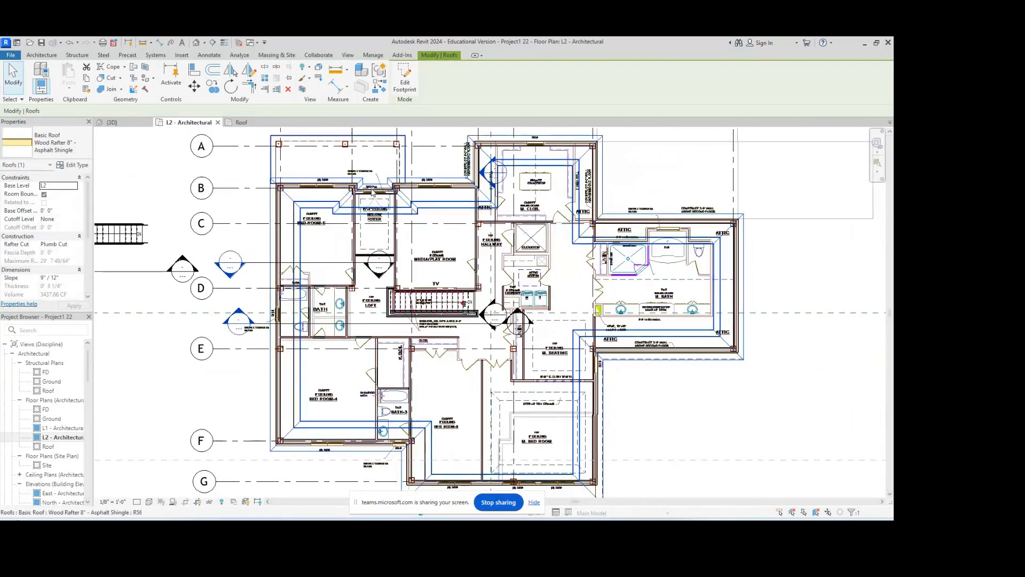
left_click(123, 126)
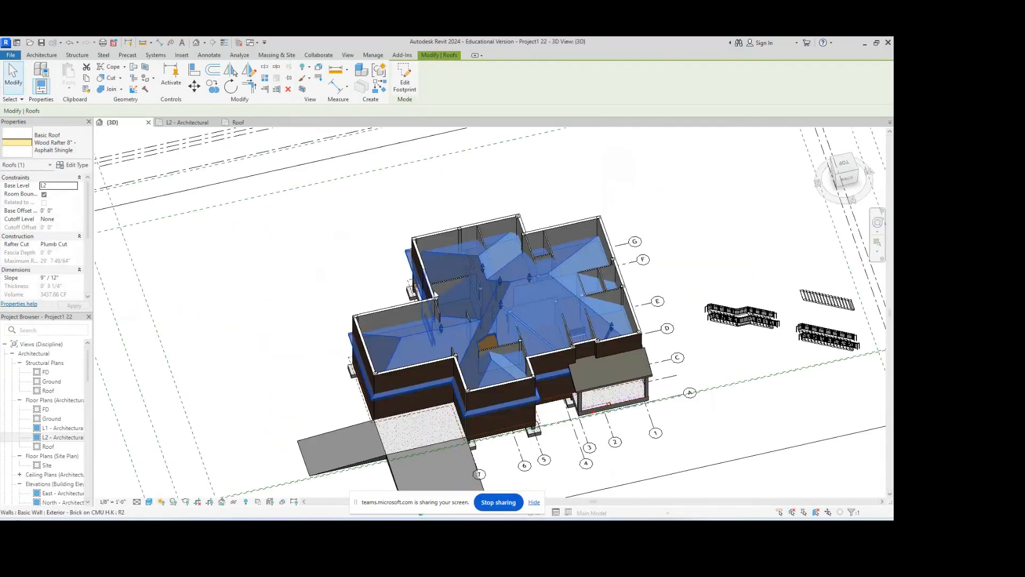
middle_click_drag(565, 279, 582, 246, "shift")
scroll(551, 283, "up", 3)
scroll(550, 283, "up", 2)
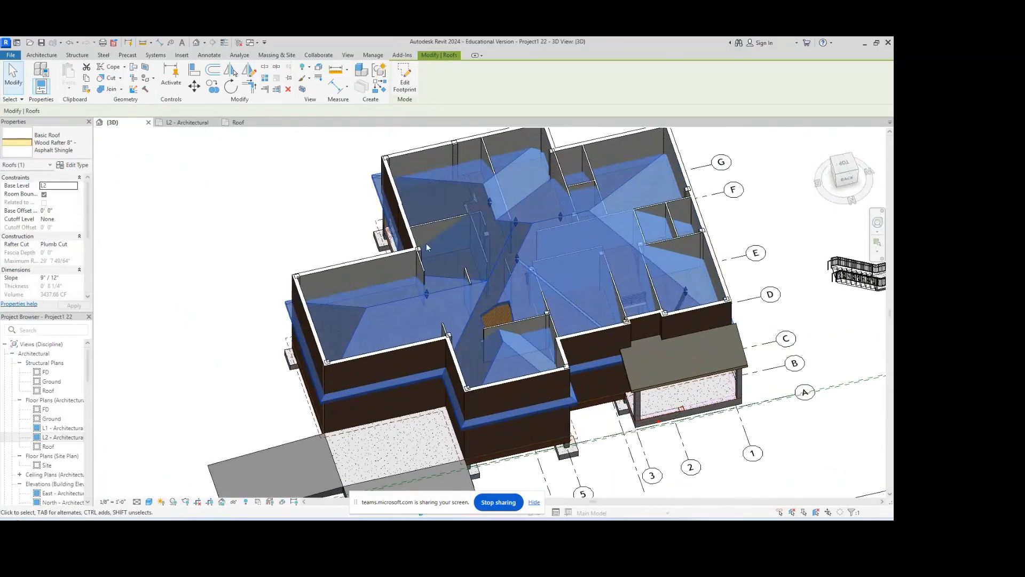
key("Escape")
left_click(510, 275)
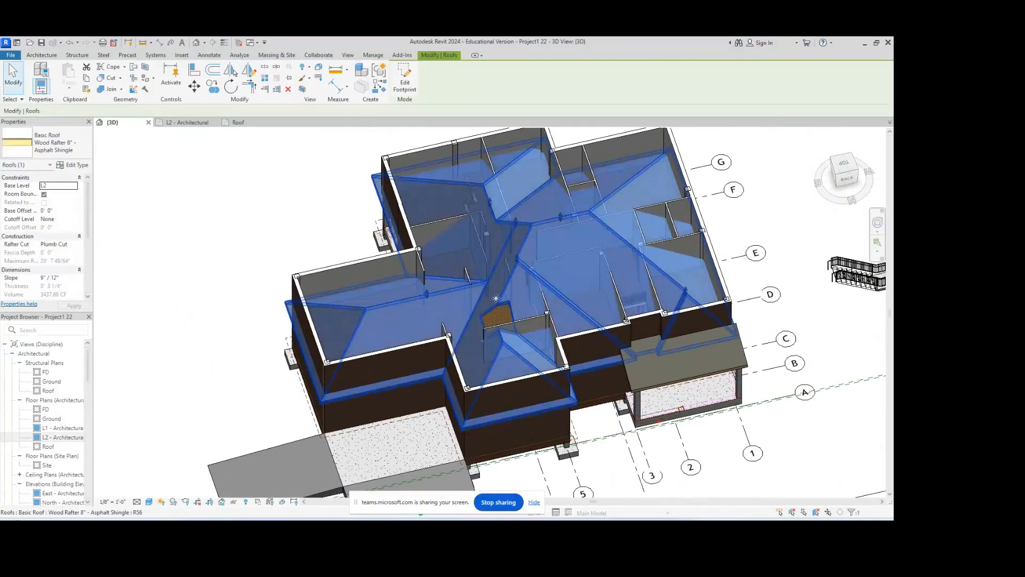
scroll(423, 354, "down", 2)
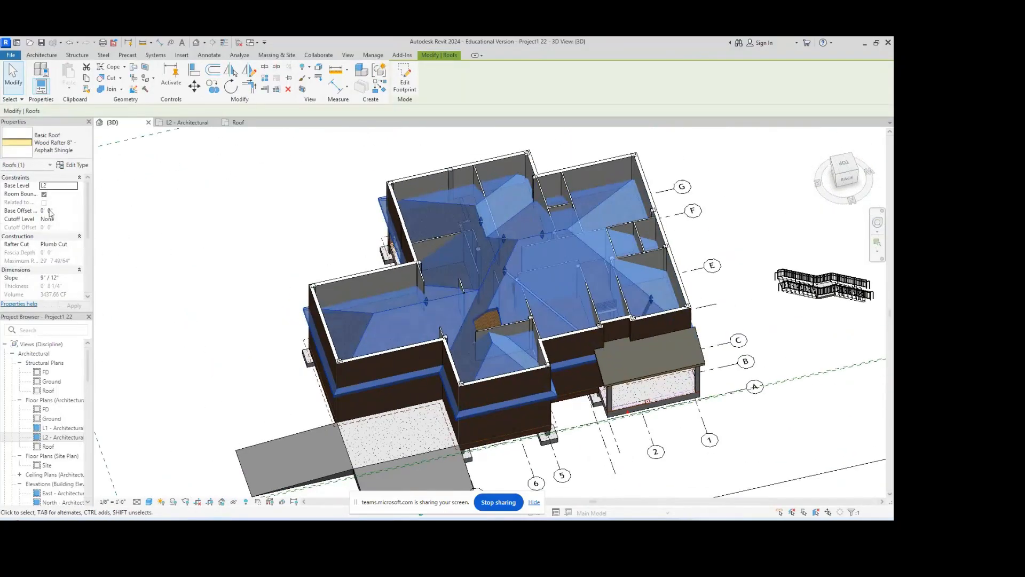
left_click(74, 186)
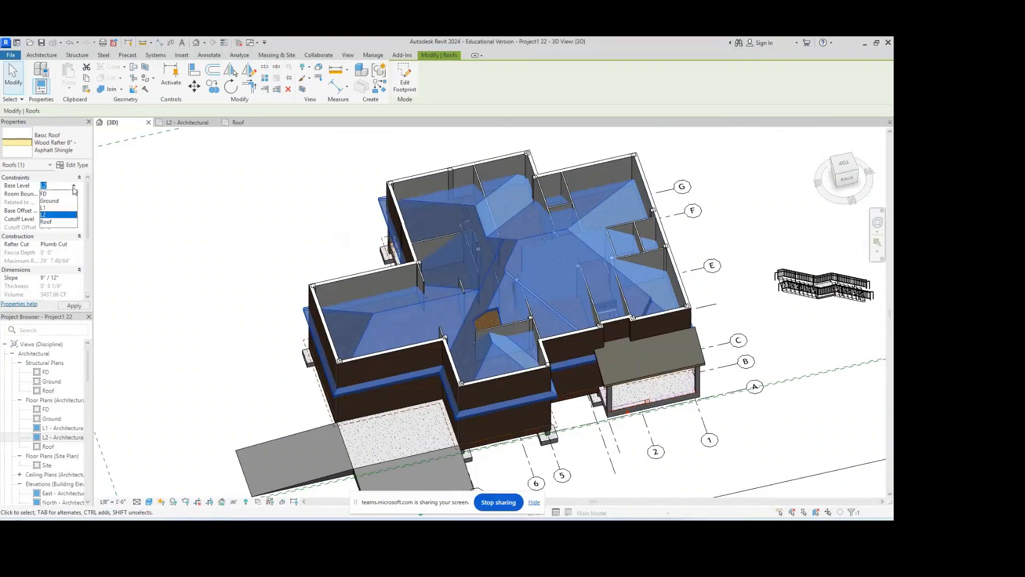
left_click(47, 221)
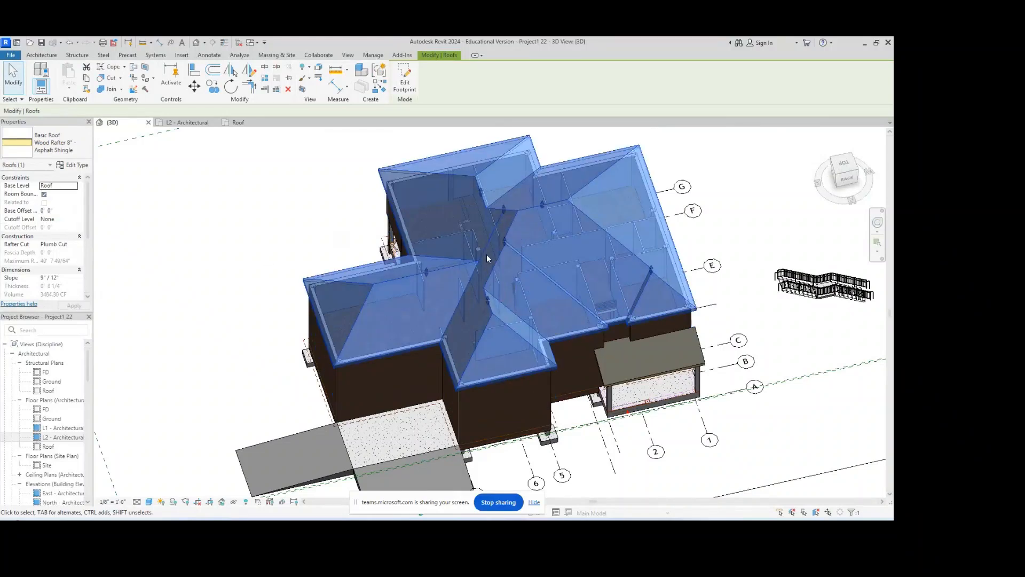
- Examine the hip roof over the house from the north and south sides in 3D
middle_click_drag(620, 304, 702, 206, "shift")
left_click(712, 215)
middle_click_drag(671, 263, 470, 330, "shift")
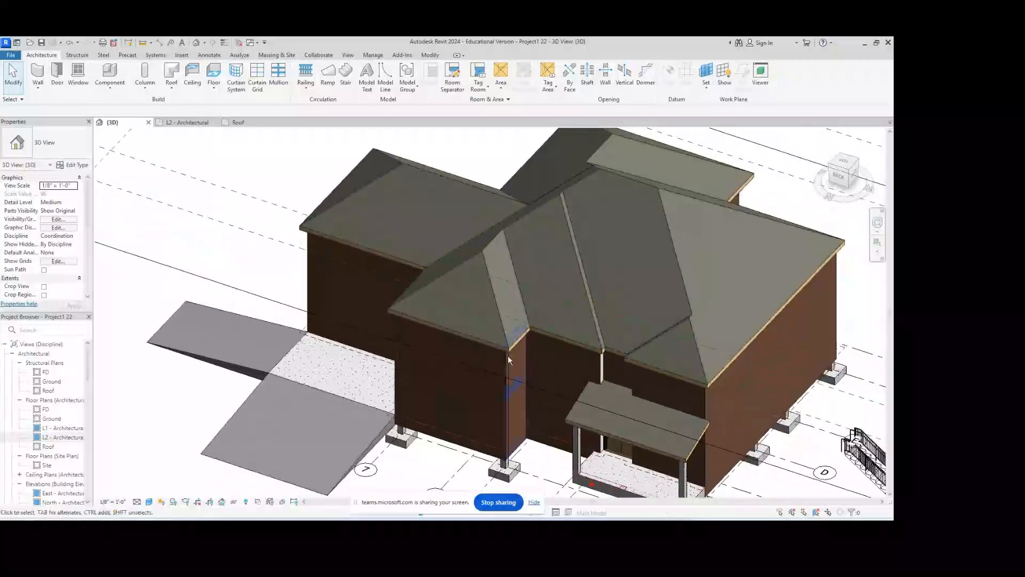
scroll(463, 331, "up", 2)
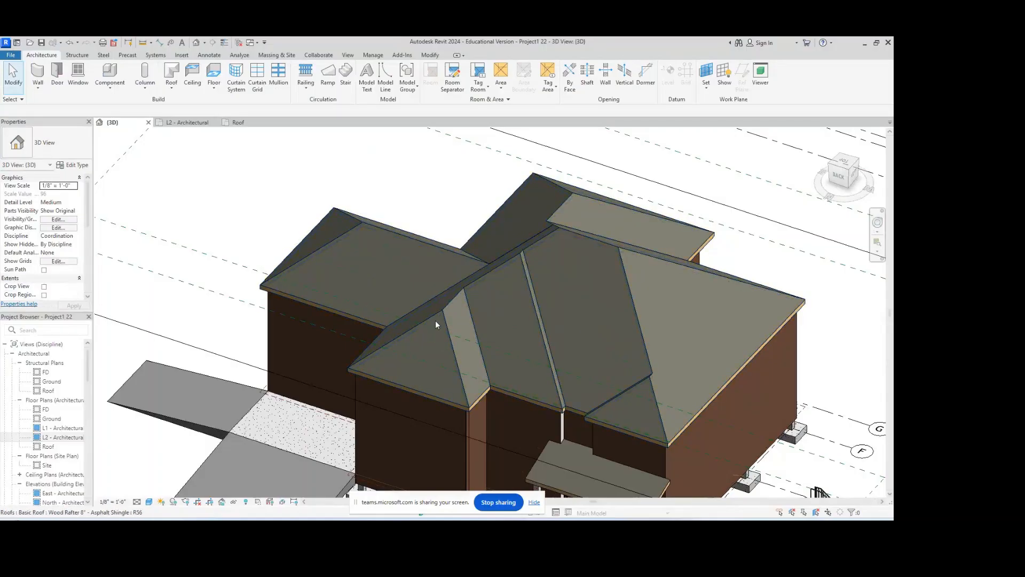
scroll(451, 315, "down", 2)
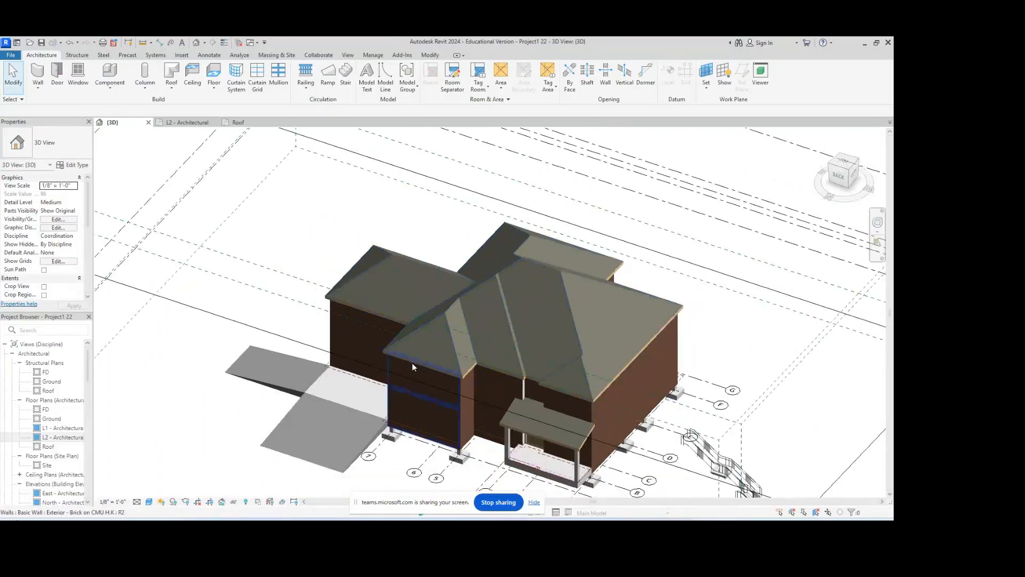
middle_click_drag(447, 369, 526, 421, "shift")
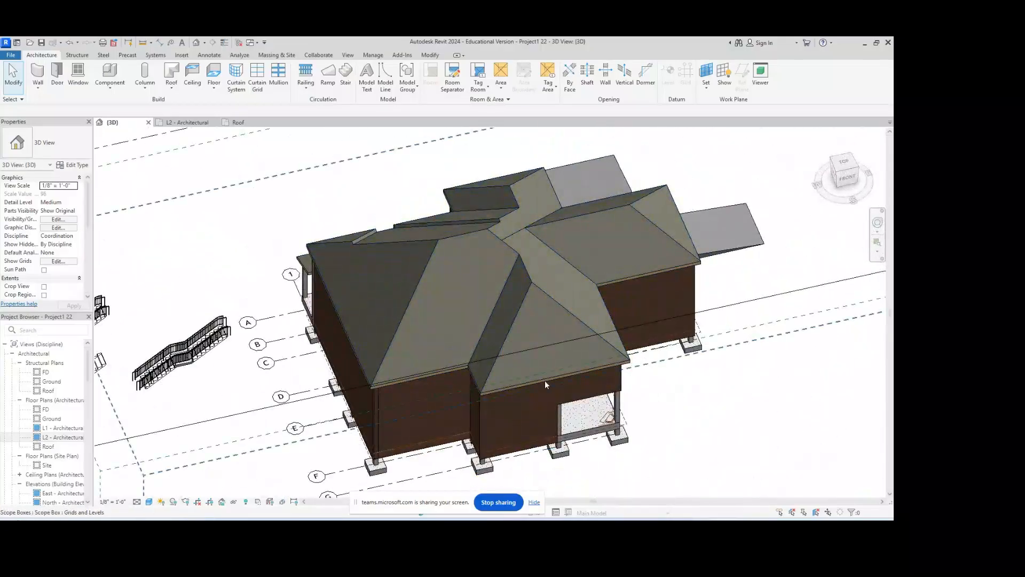
middle_click_drag(475, 367, 655, 312, "shift")
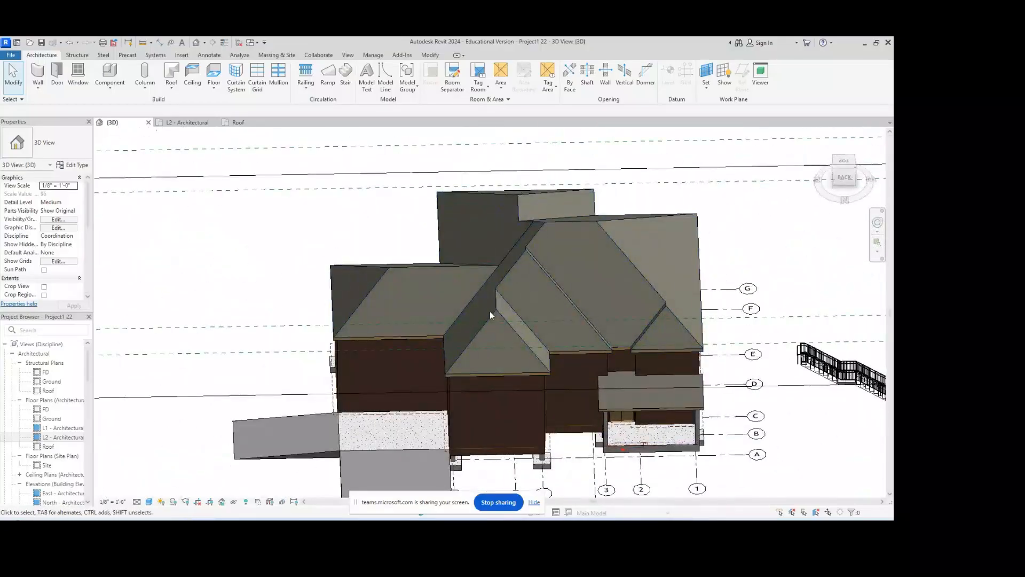
- Edit the roof footprint in the Roof floor plan and turn off Defines Slope for the north edge between grids 5 and 7
double_click(49, 447)
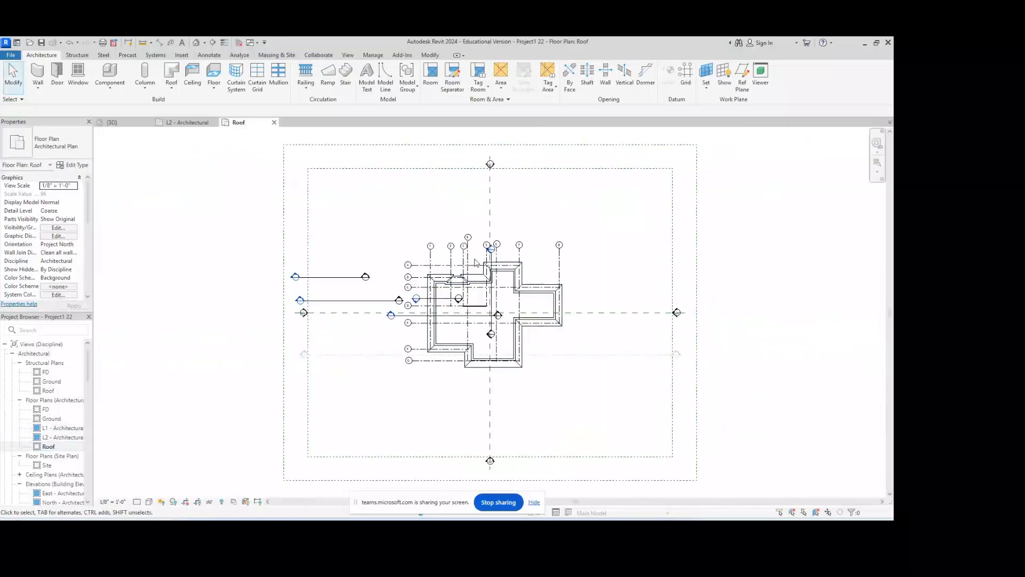
scroll(499, 266, "up", 4)
double_click(521, 273)
scroll(516, 255, "up", 3)
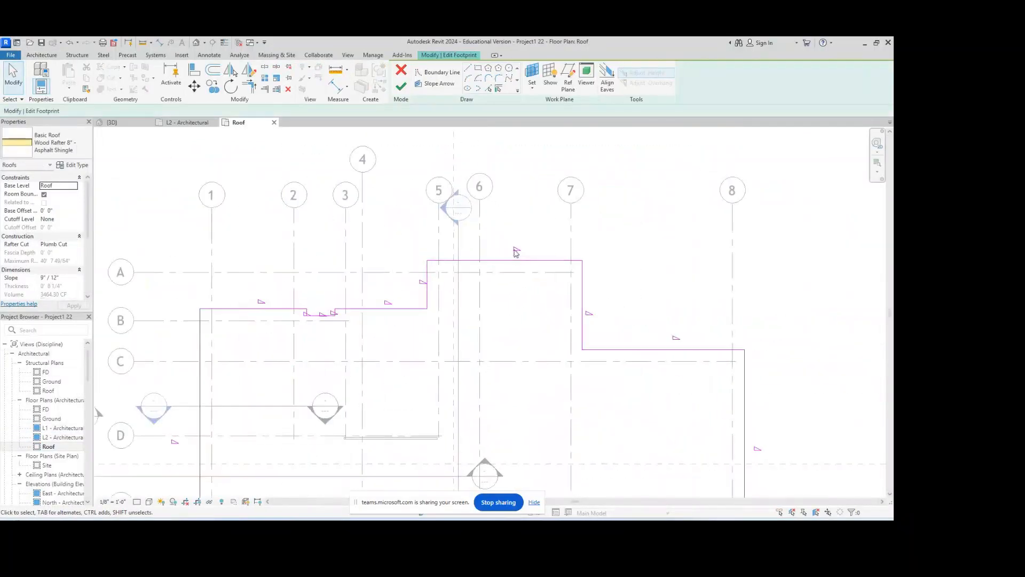
scroll(512, 271, "down", 6)
scroll(431, 261, "up", 3)
scroll(430, 261, "down", 1)
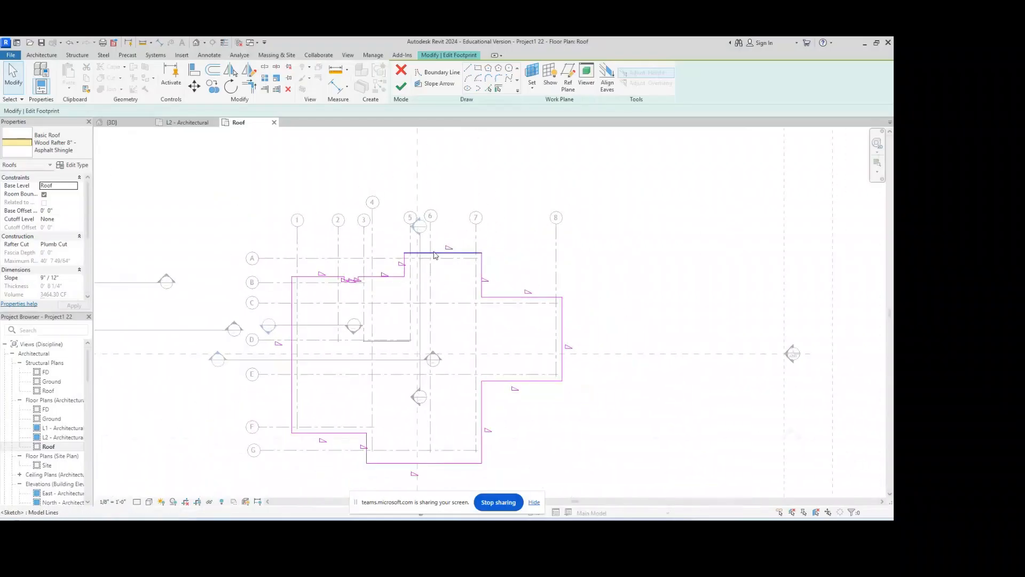
left_click(405, 253)
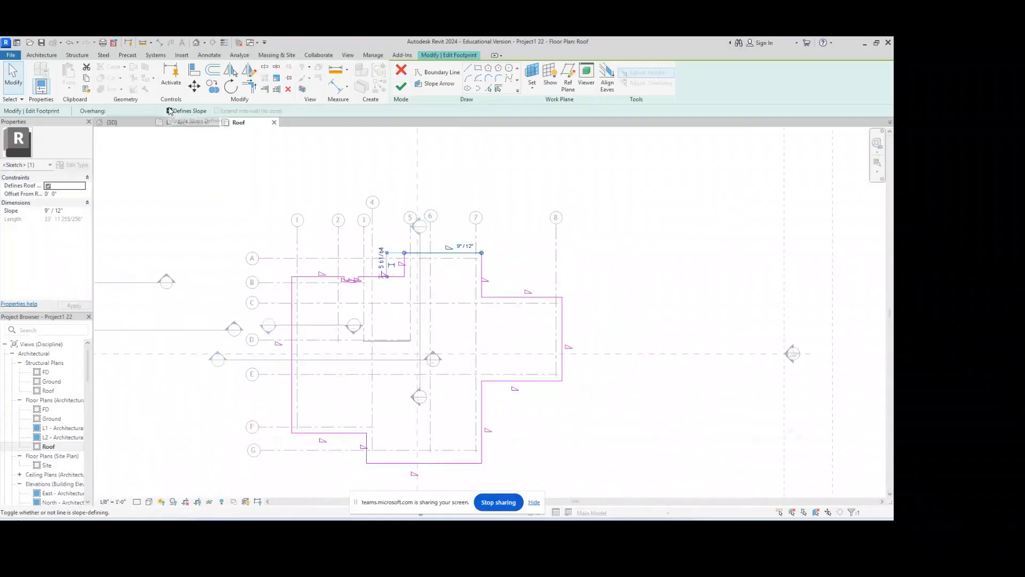
left_click(169, 110)
- Turn off Defines Slope for the southernmost edge below grid G and finish the footprint edit
middle_click_drag(451, 464, 453, 419)
left_click(453, 419)
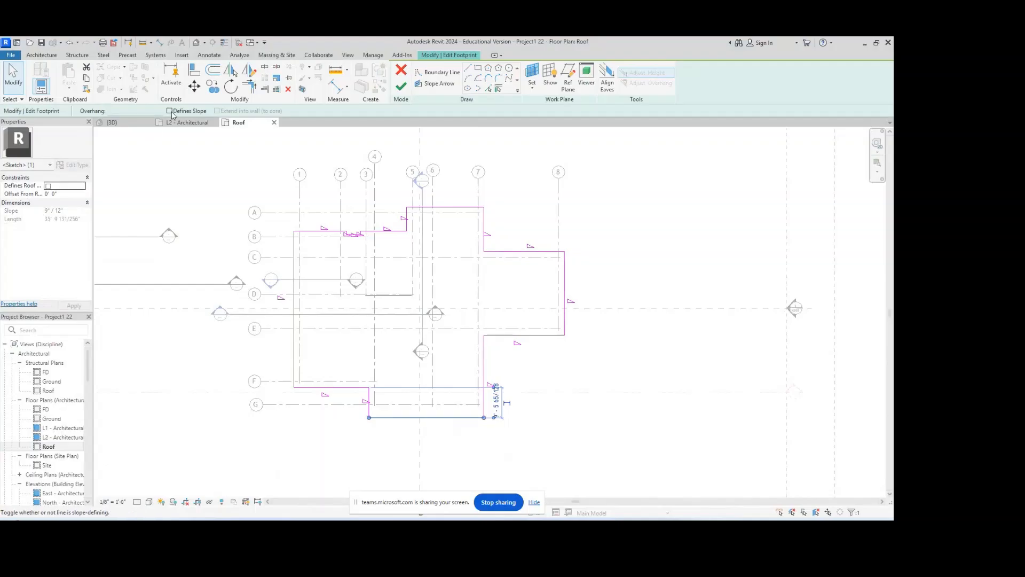
left_click(402, 86)
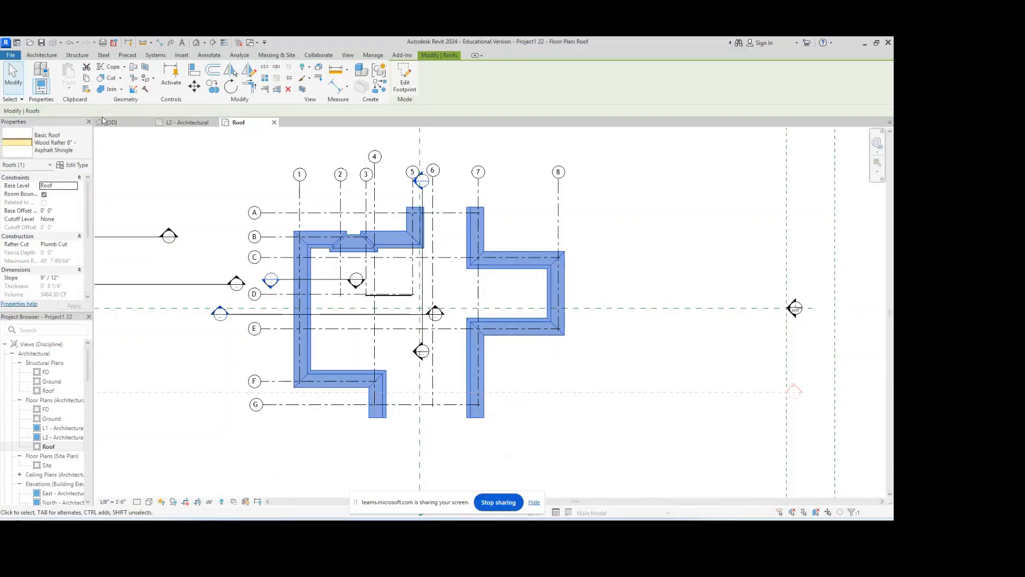
- Check the gable ends in 3D and compare them with the Roof floor plan, looking closely at the open north gable
left_click(195, 44)
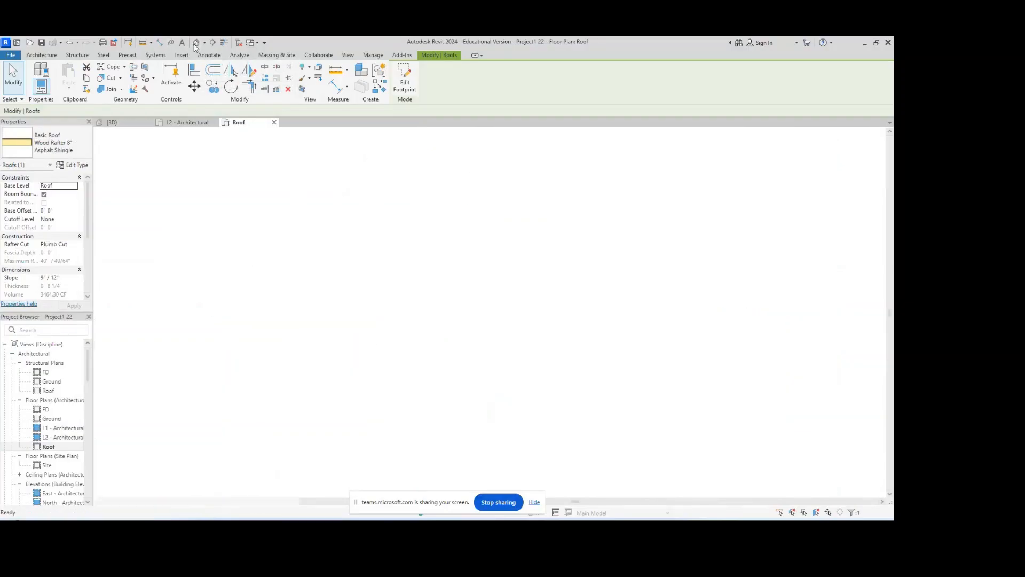
middle_click_drag(396, 353, 507, 487, "shift")
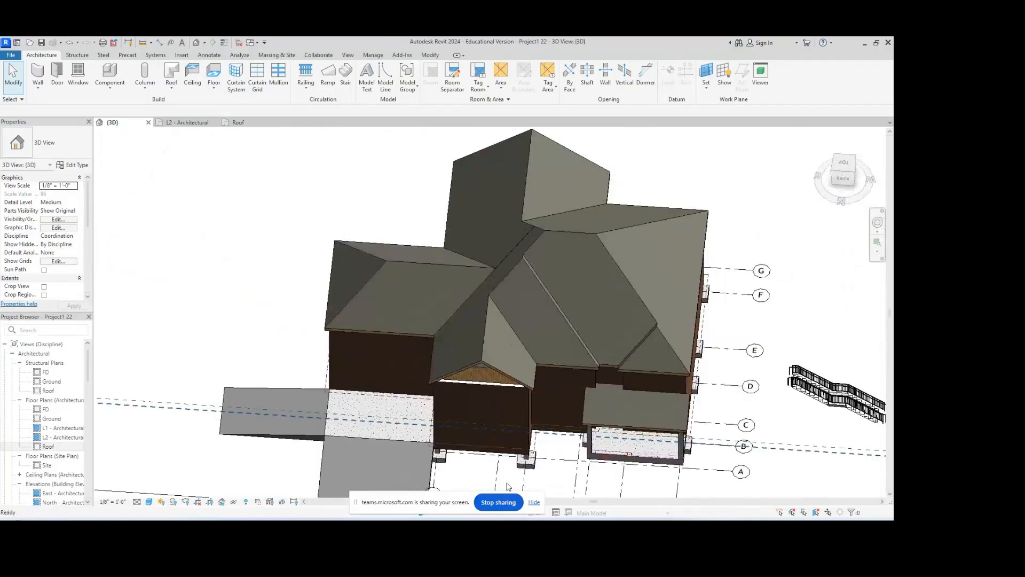
middle_click_drag(532, 141, 587, 176)
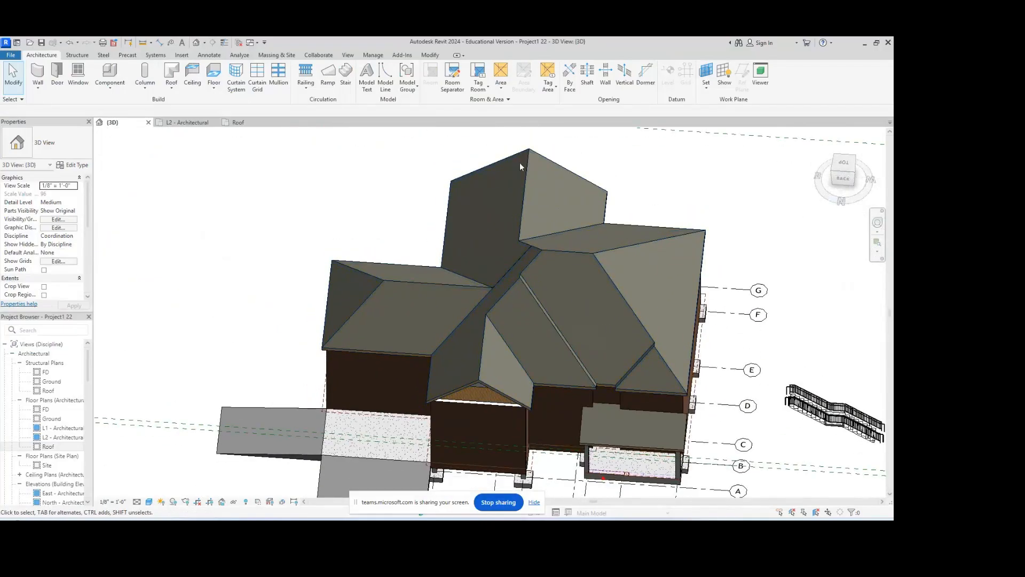
double_click(63, 445)
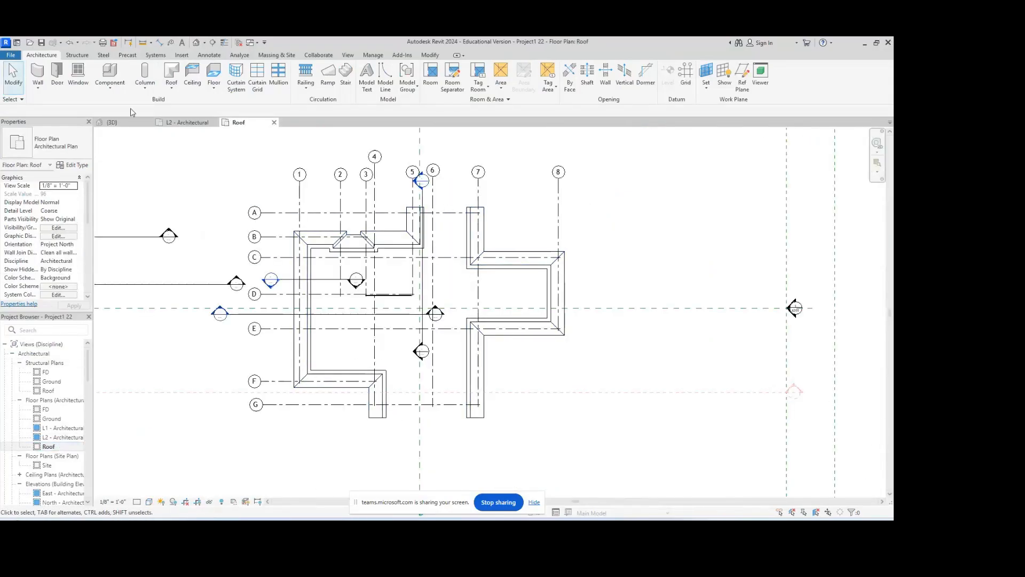
left_click(112, 122)
middle_click_drag(652, 319, 548, 407, "shift")
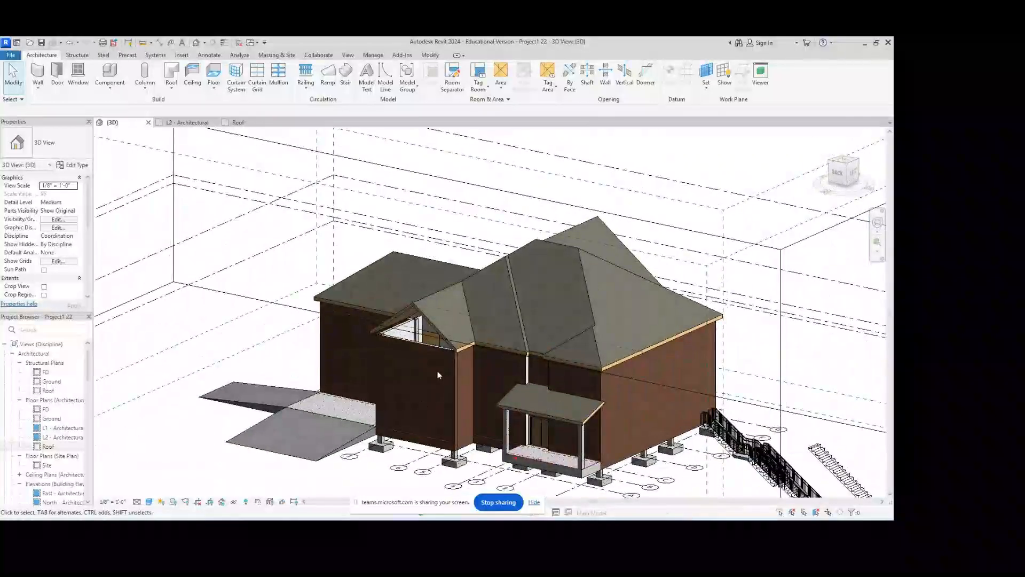
scroll(444, 348, "up", 4)
scroll(427, 368, "down", 4)
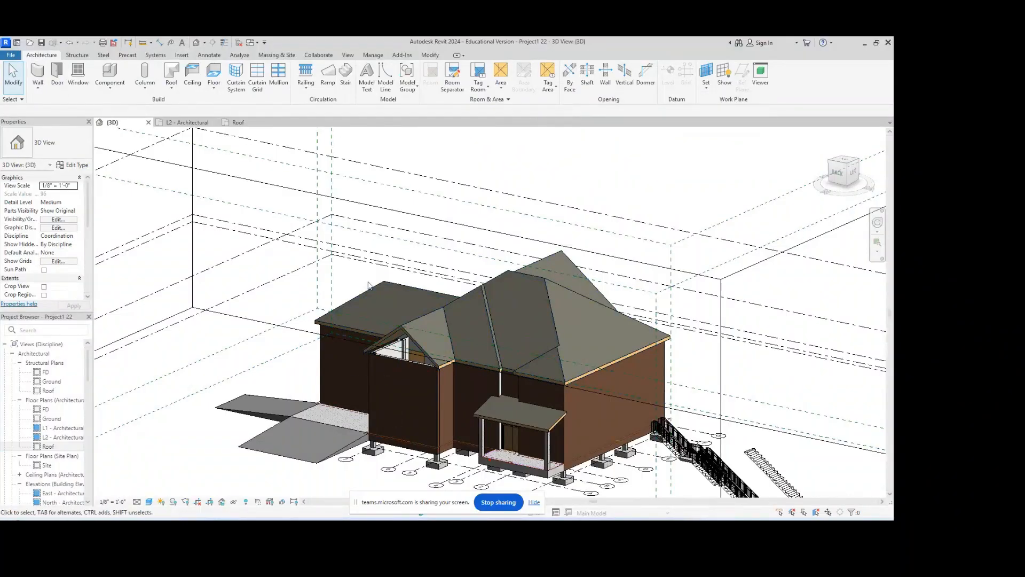
- Attach the top of the exterior brick wall below the north gable to the roof
left_click(400, 361)
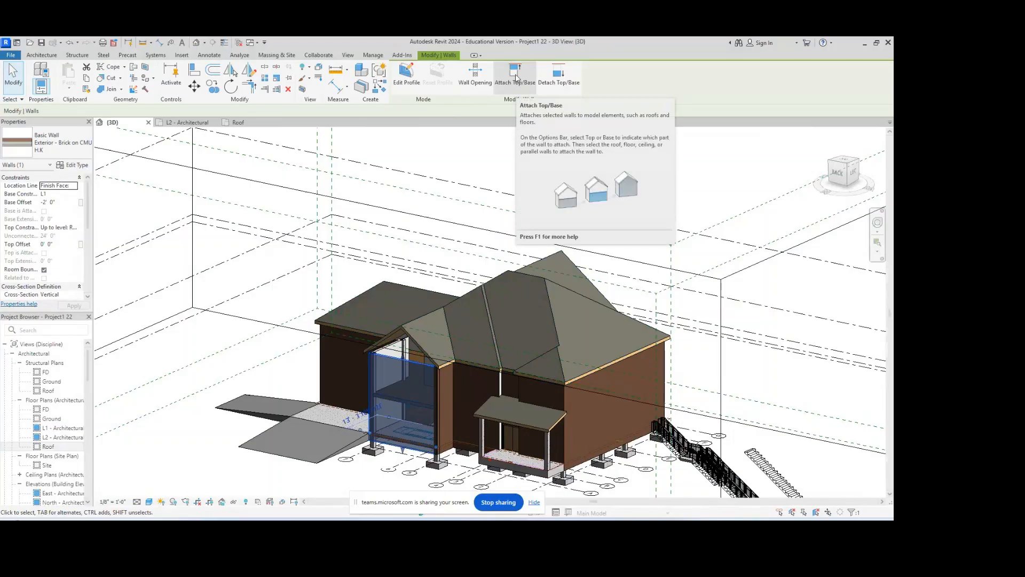
left_click(517, 78)
scroll(398, 319, "up", 4)
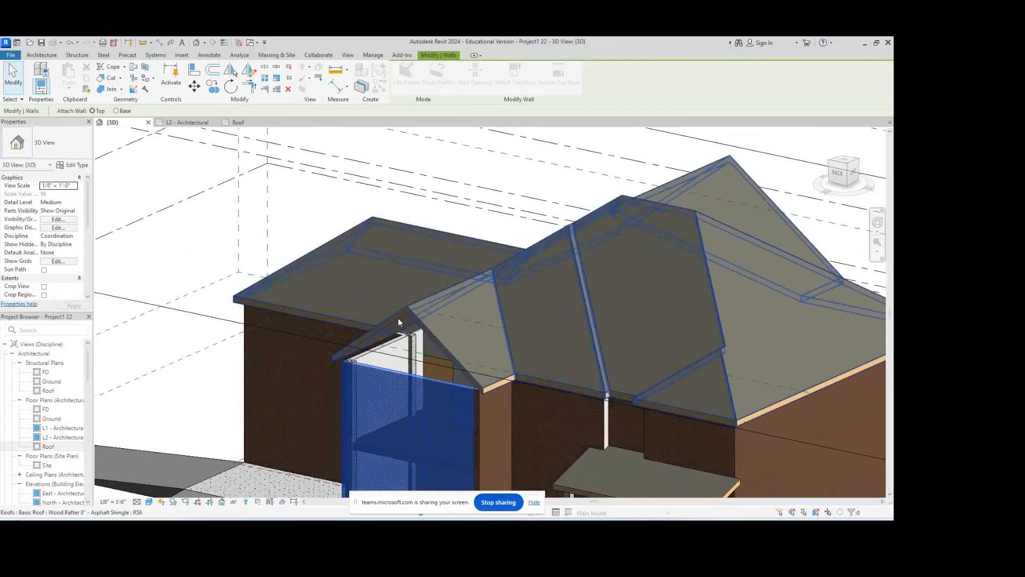
left_click(398, 318)
scroll(467, 319, "down", 5)
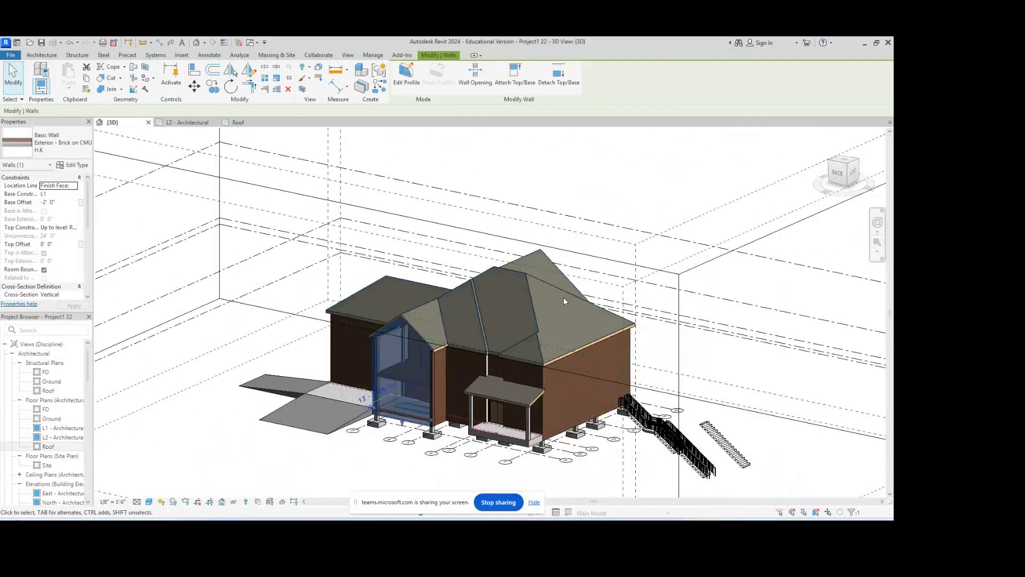
- Attach the top of the upper exterior wall above the open porch at the south gable to the roof
middle_click_drag(564, 301, 529, 430, "shift")
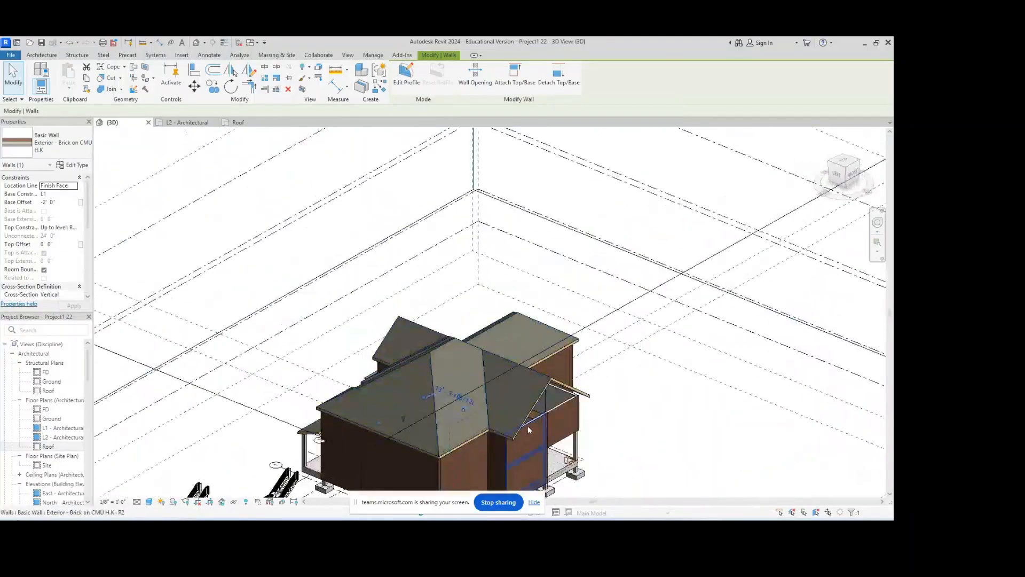
left_click(554, 409)
scroll(535, 425, "up", 4)
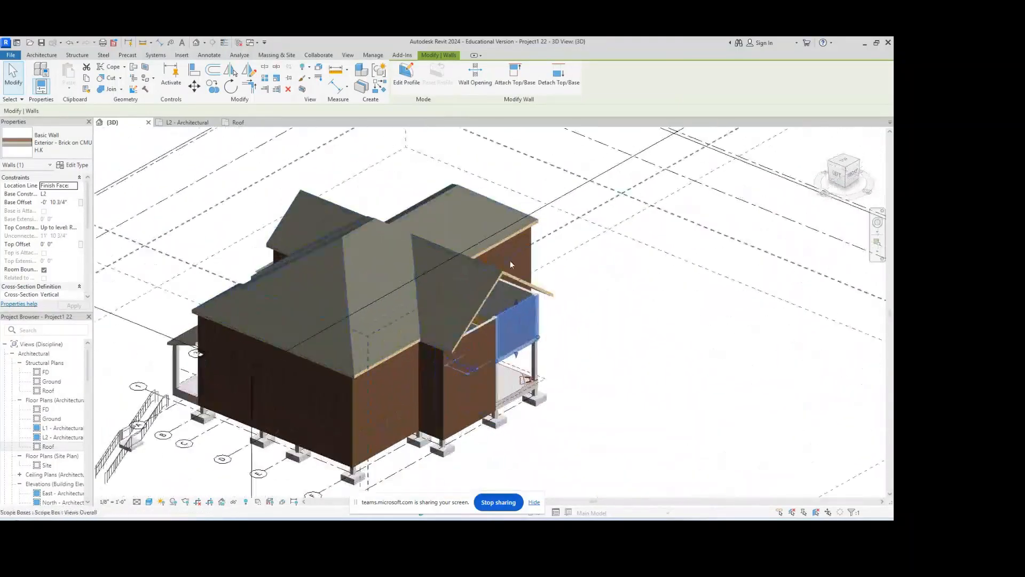
left_click(515, 75)
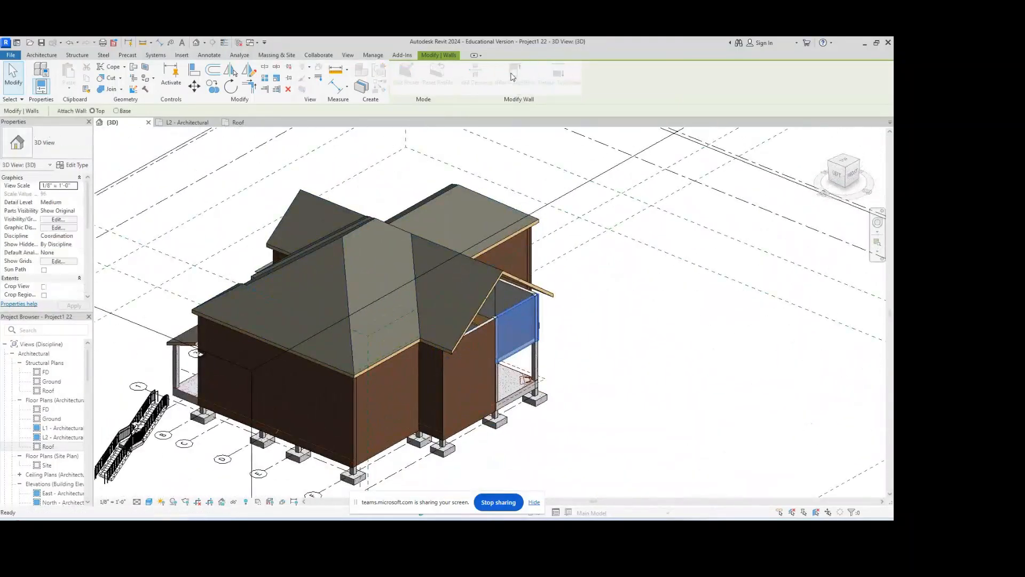
left_click(491, 289)
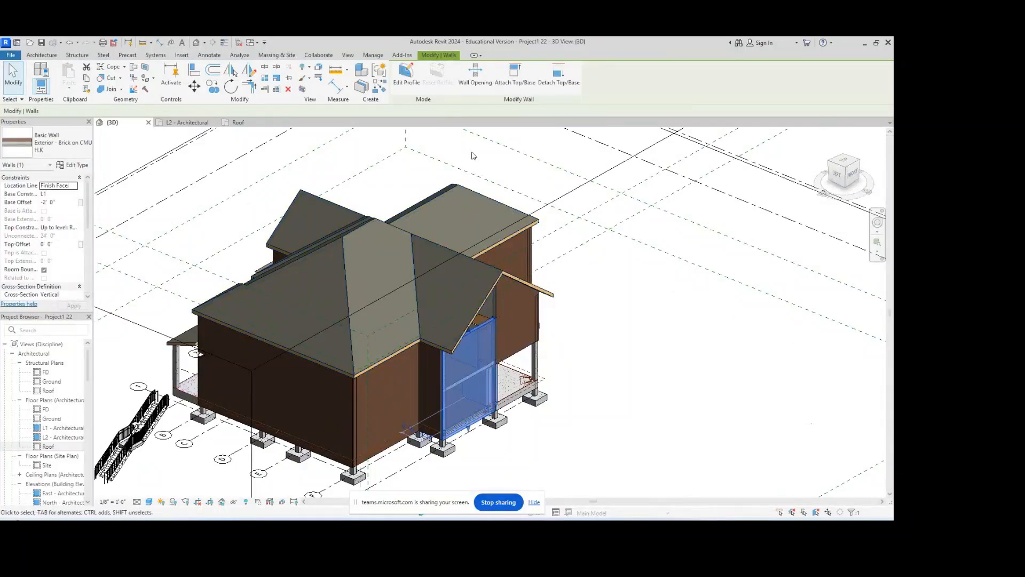
- Attach the top of the full-height exterior brick wall beside the open porch at the south gable to the roof
left_click(504, 72)
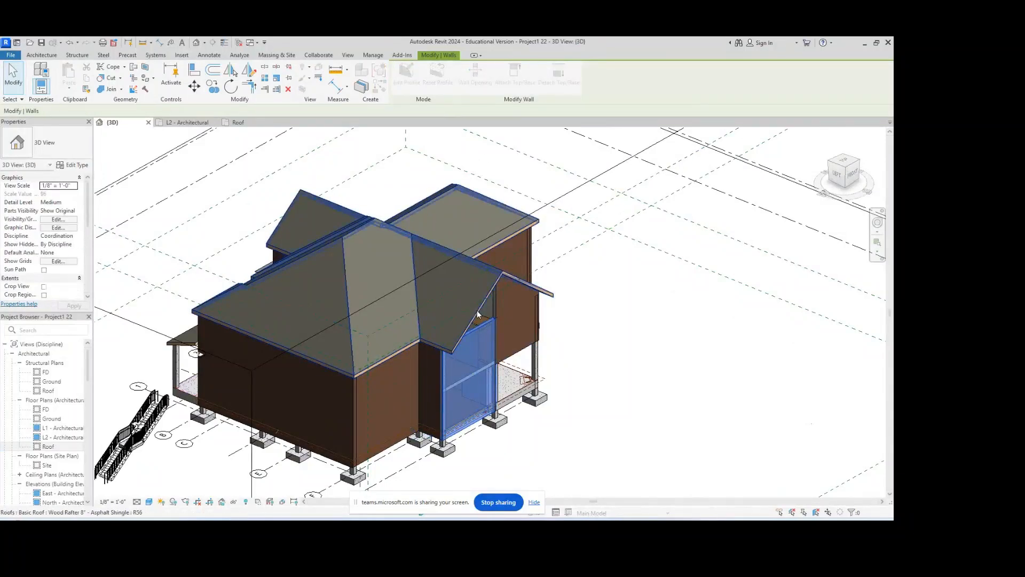
left_click(475, 308)
key("Escape")
scroll(406, 380, "up", 2)
middle_click_drag(379, 382, 570, 161, "shift")
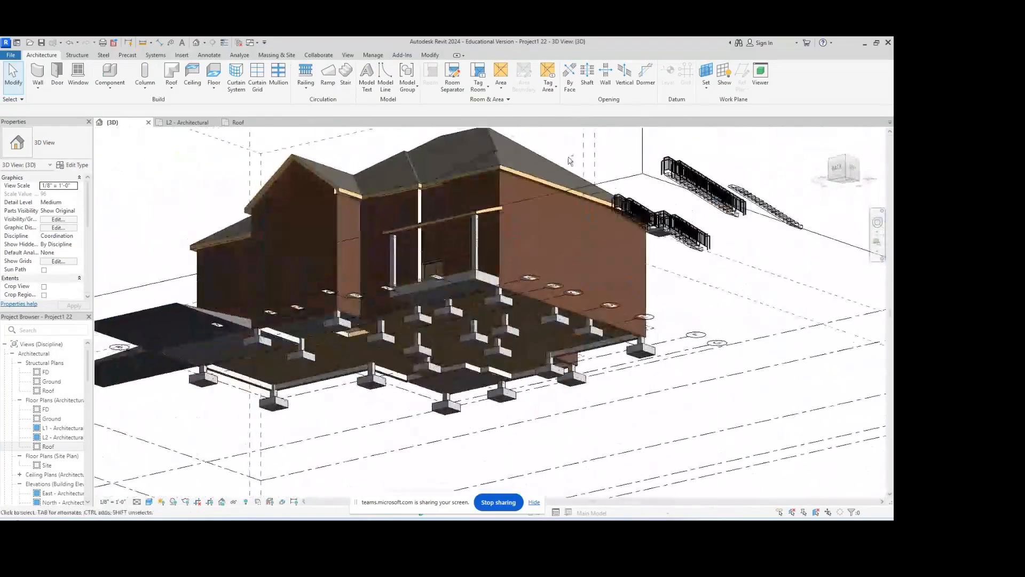
middle_click_drag(483, 179, 540, 222)
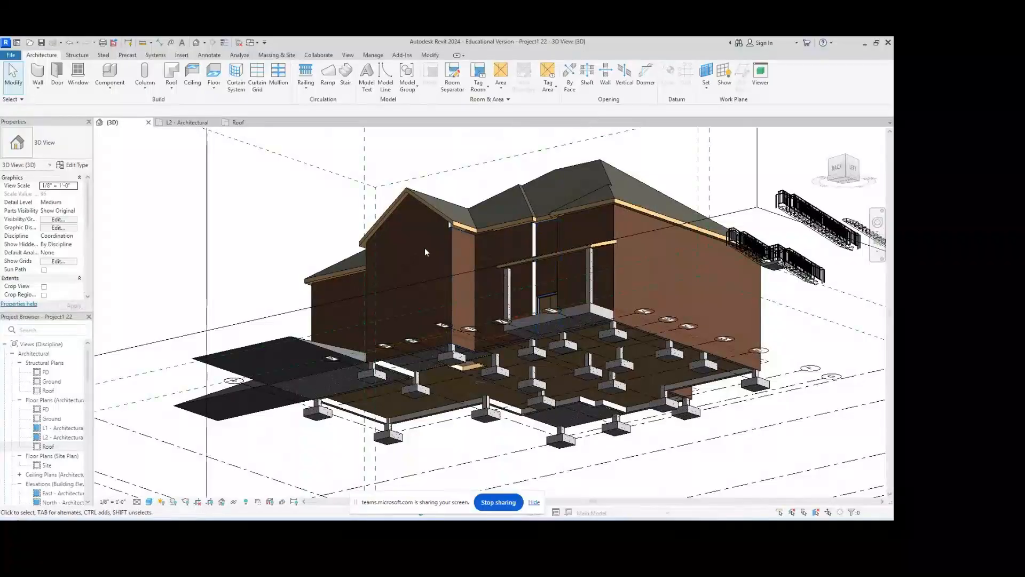
scroll(424, 247, "up", 2)
scroll(433, 235, "up", 5)
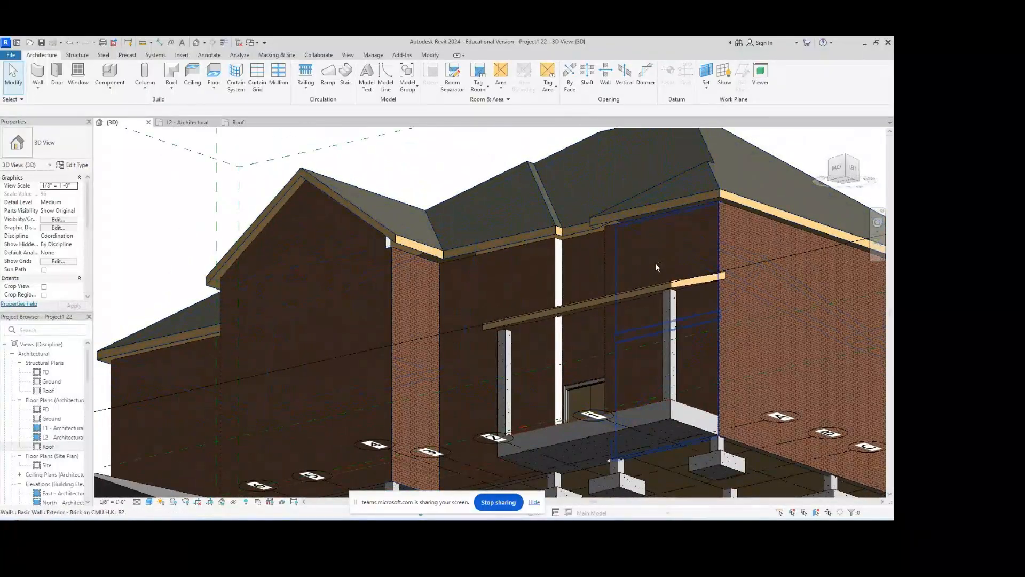
scroll(504, 293, "down", 5)
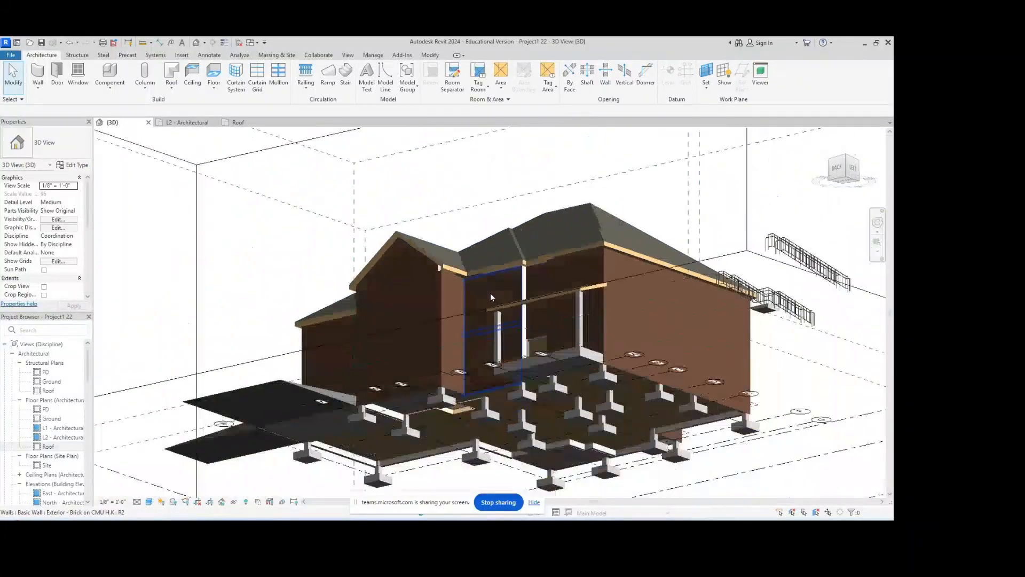
left_click(607, 264)
right_click(597, 259)
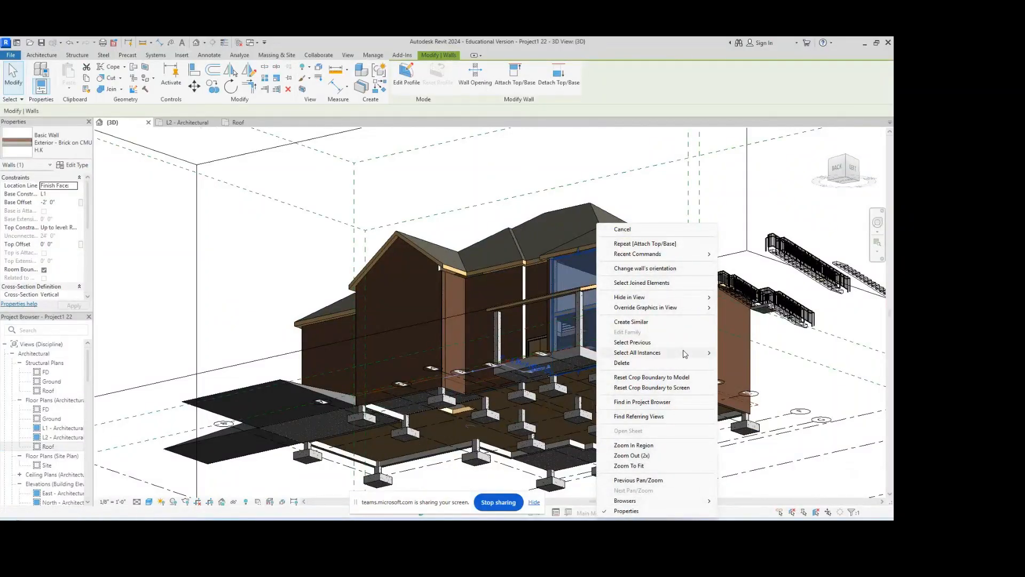
mouse_move(686, 354)
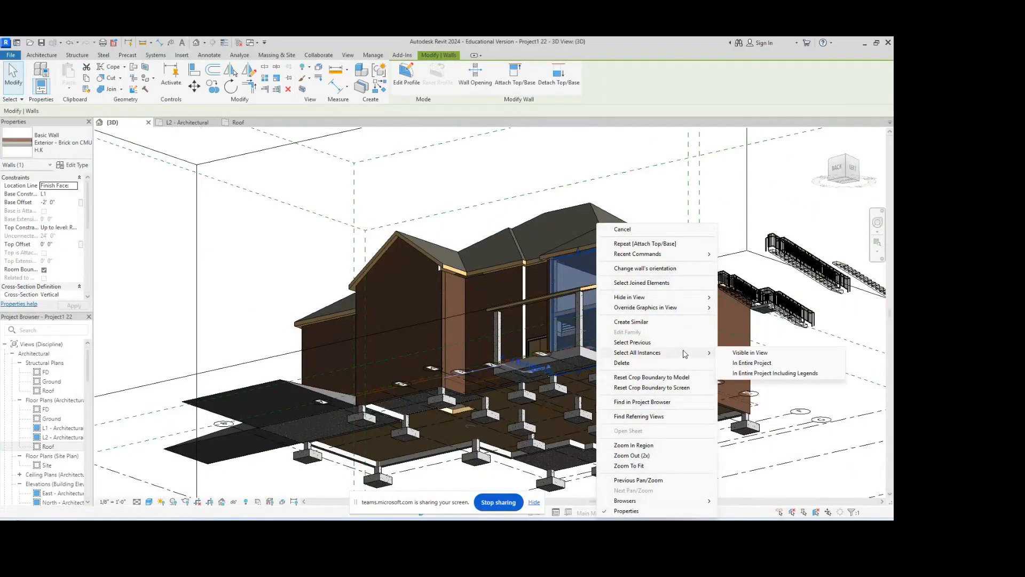
left_click(785, 364)
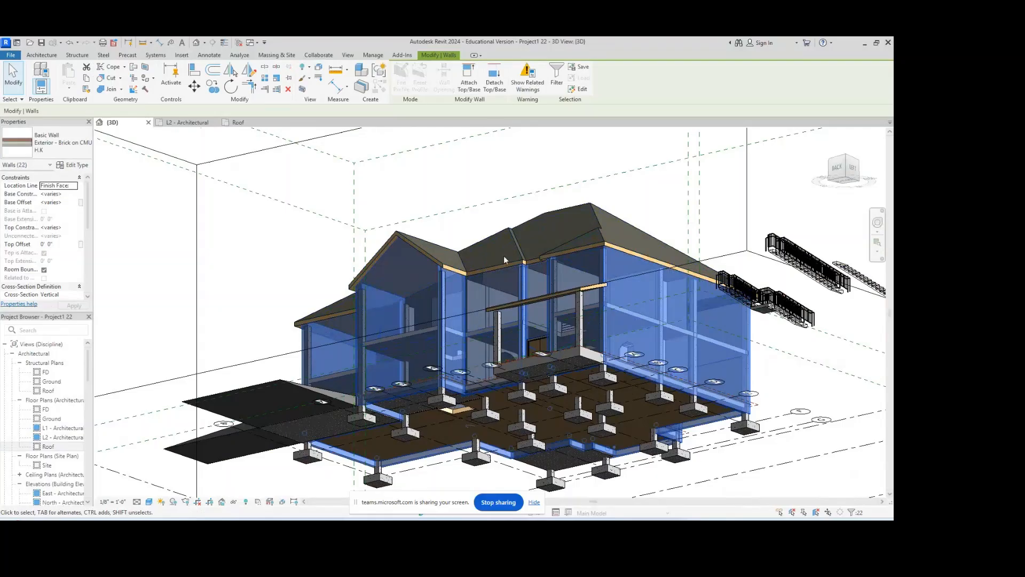
scroll(451, 276, "up", 3)
scroll(451, 275, "up", 3)
key("Escape")
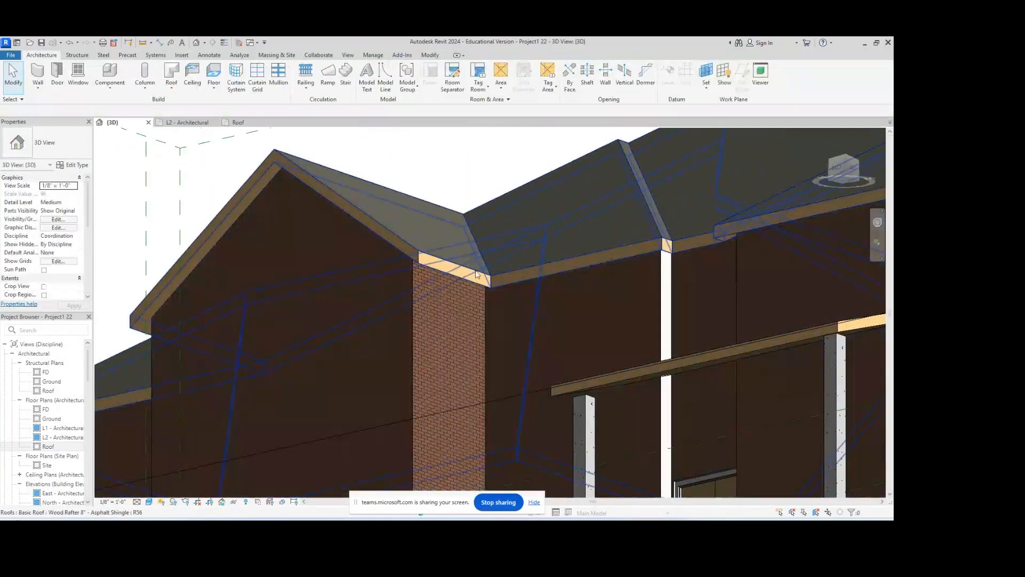
- Inspect the whole roof from above in the 3D view and check the building in Section 1 and Section 5
scroll(477, 274, "down", 6)
middle_click_drag(408, 336, 791, 363, "shift")
middle_click_drag(298, 389, 425, 382, "shift")
scroll(425, 382, "down", 2)
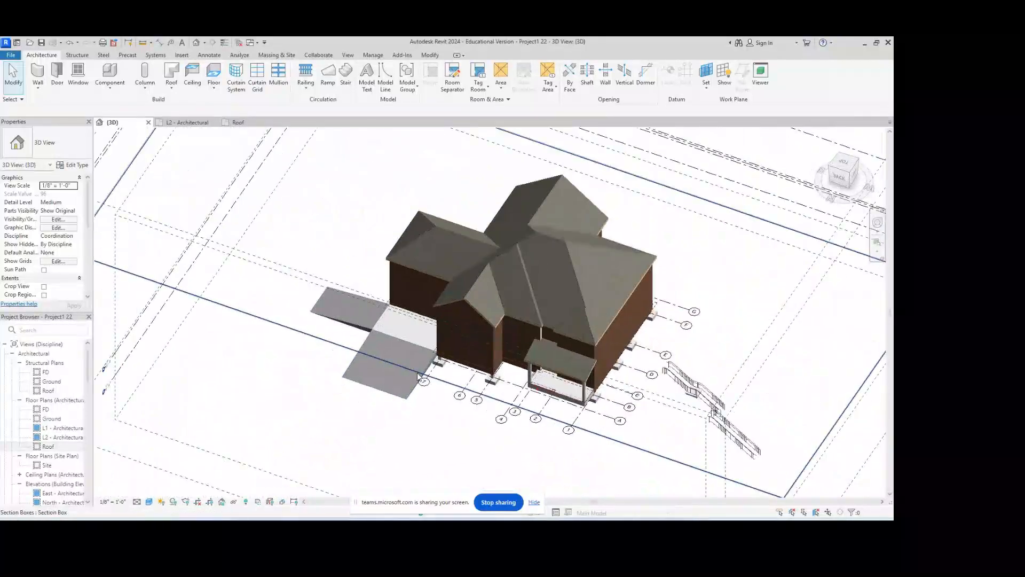
scroll(573, 319, "up", 2)
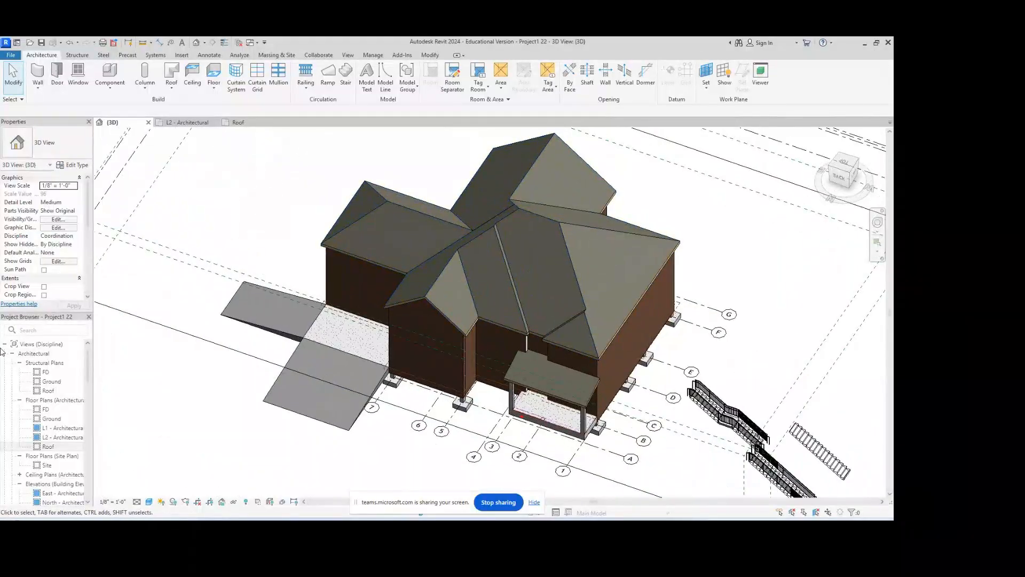
scroll(53, 459, "down", 5)
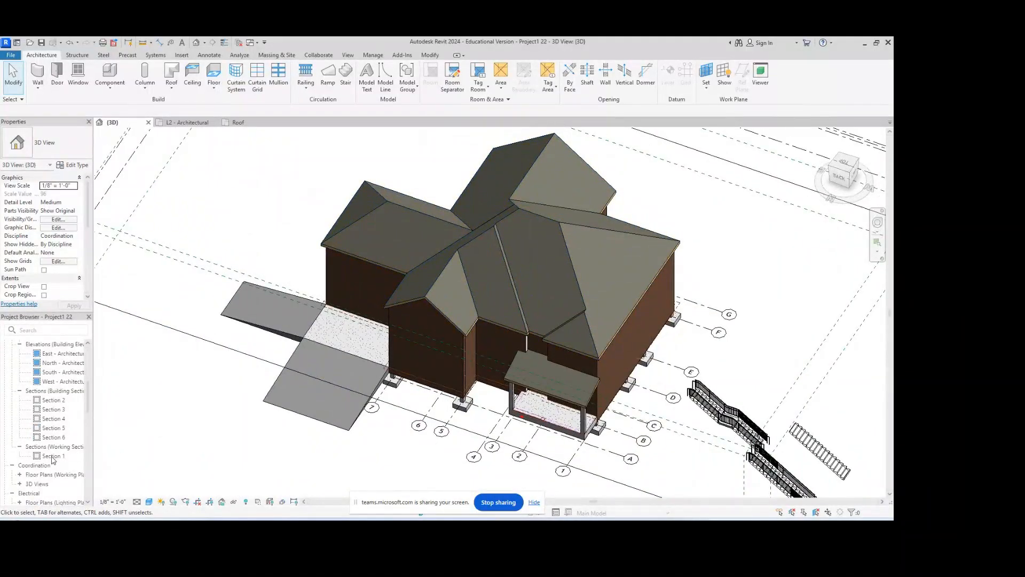
left_click(53, 458)
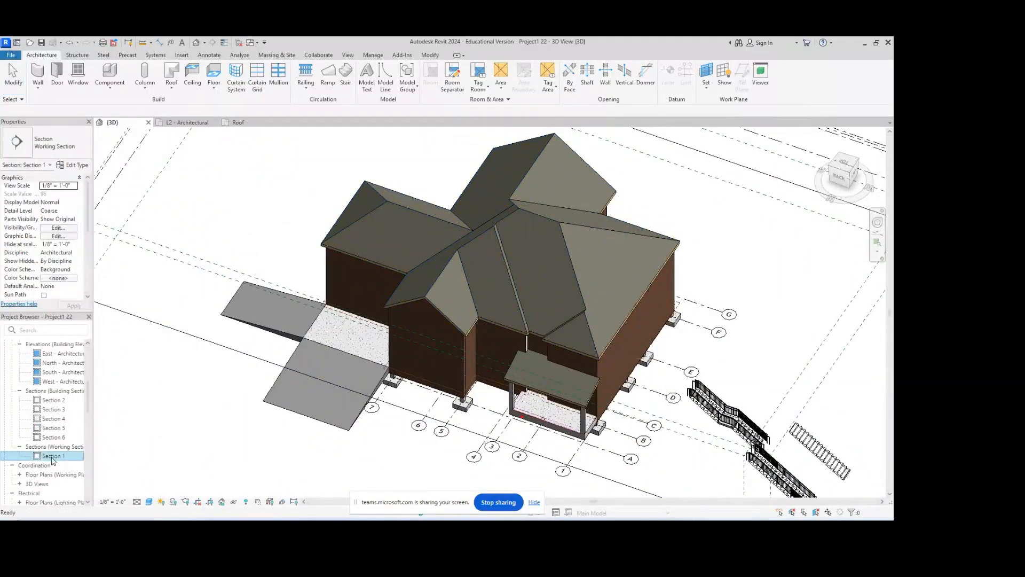
double_click(53, 457)
double_click(52, 429)
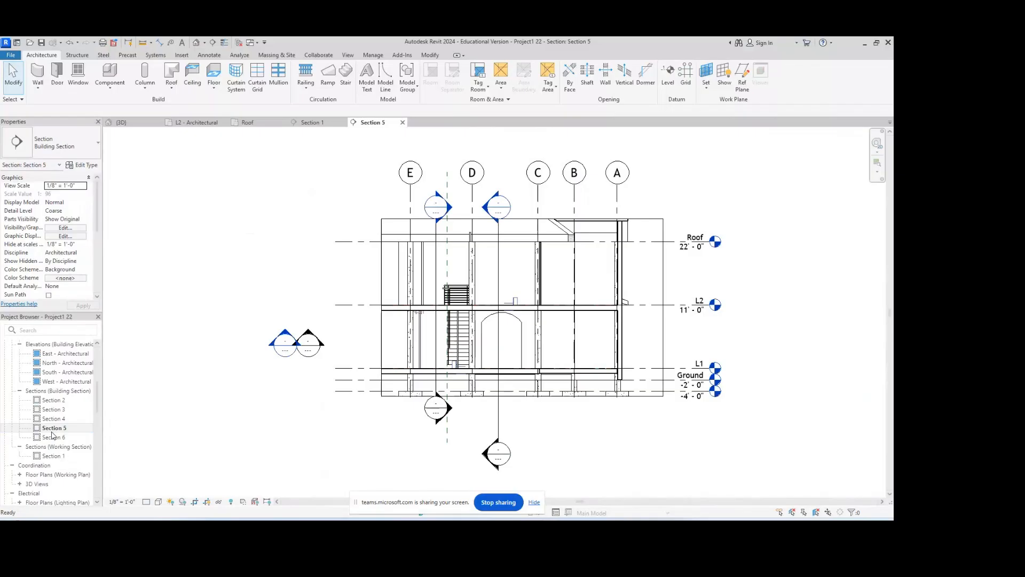
- On the Roof floor plan, turn Defines Slope on and back off for the northernmost roof edge above grid A and finish the footprint edit
scroll(59, 411, "up", 5)
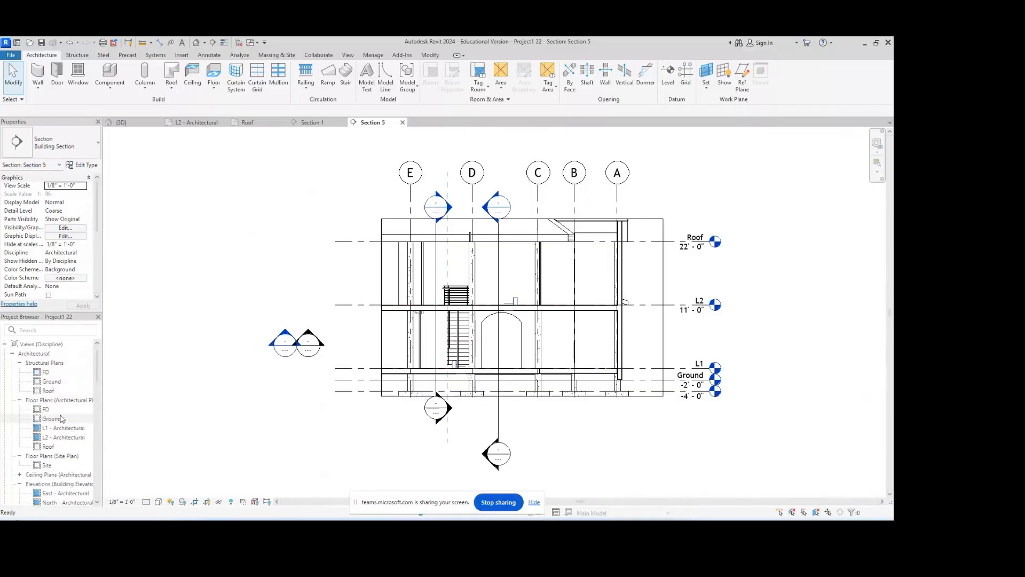
double_click(48, 446)
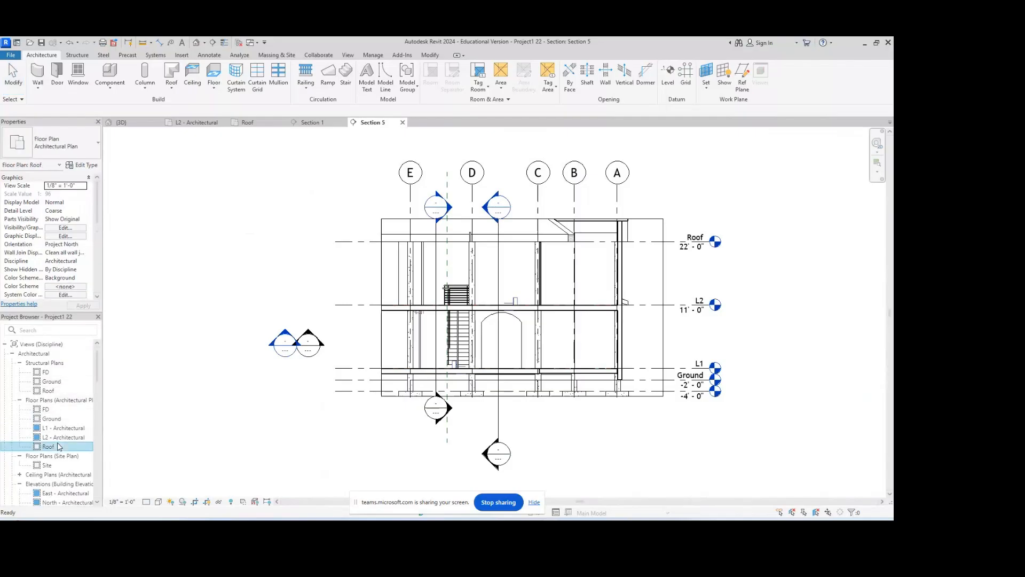
middle_click_drag(385, 248, 340, 268)
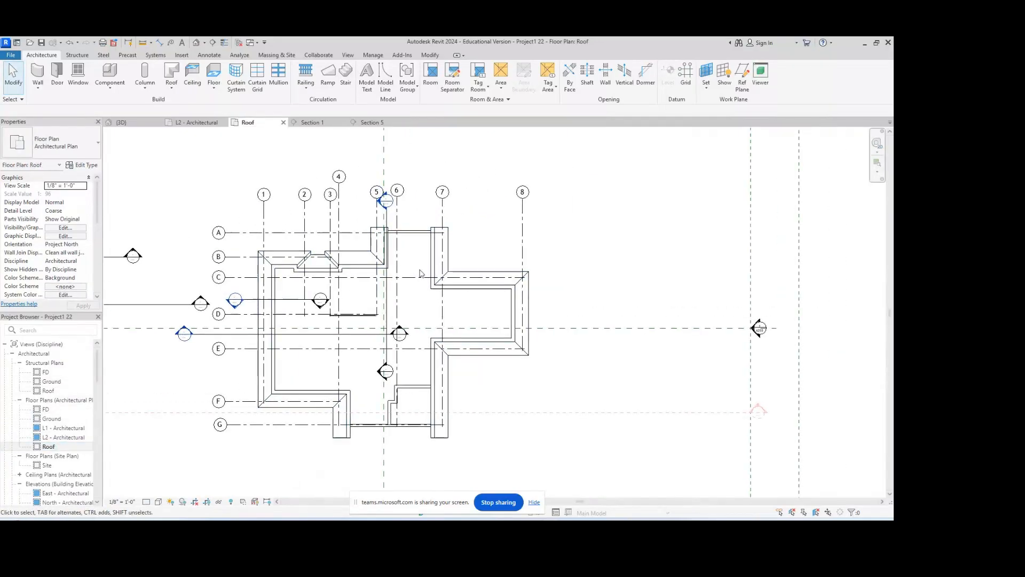
double_click(433, 253)
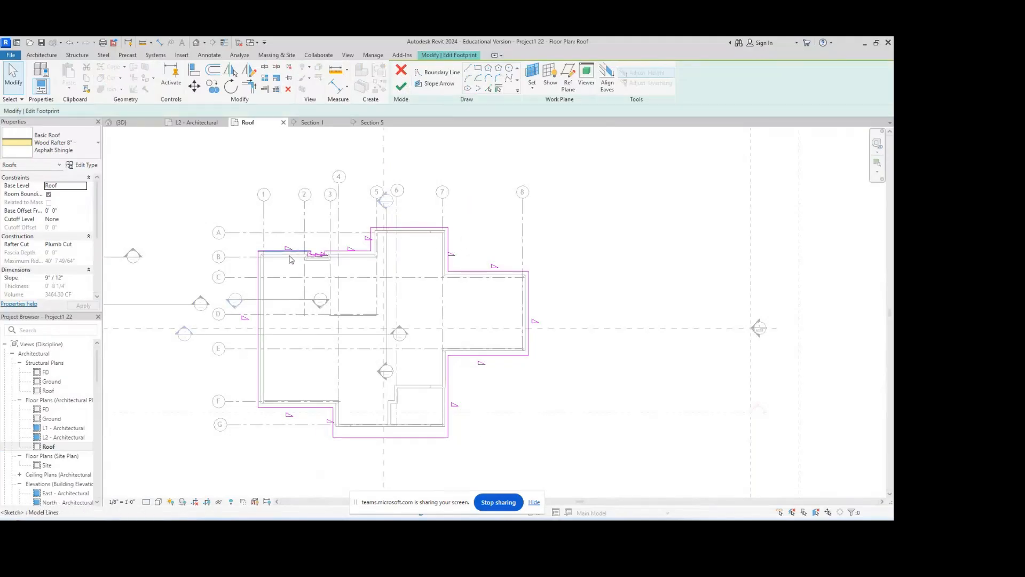
left_click(408, 228)
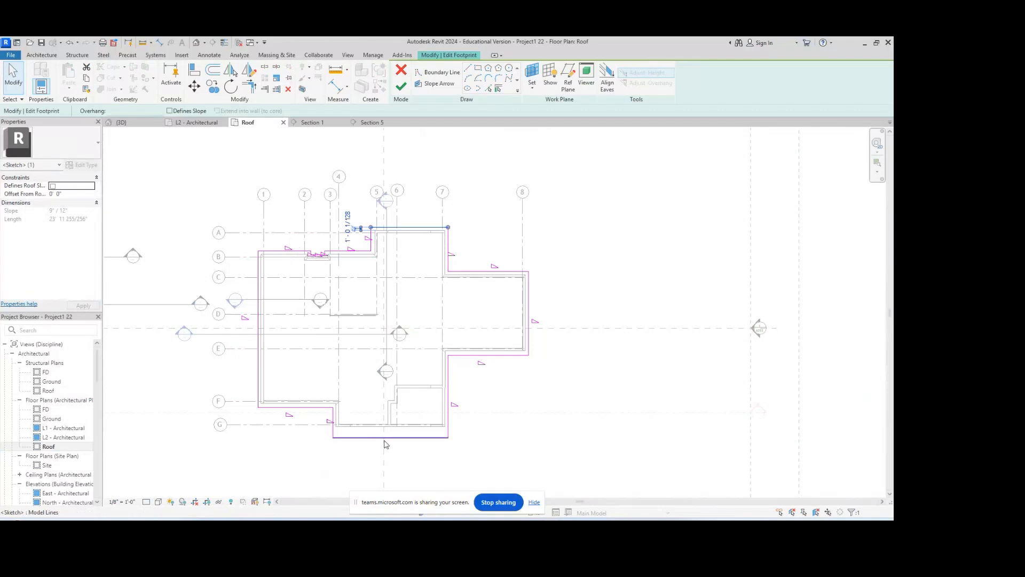
middle_click_drag(389, 447, 371, 434)
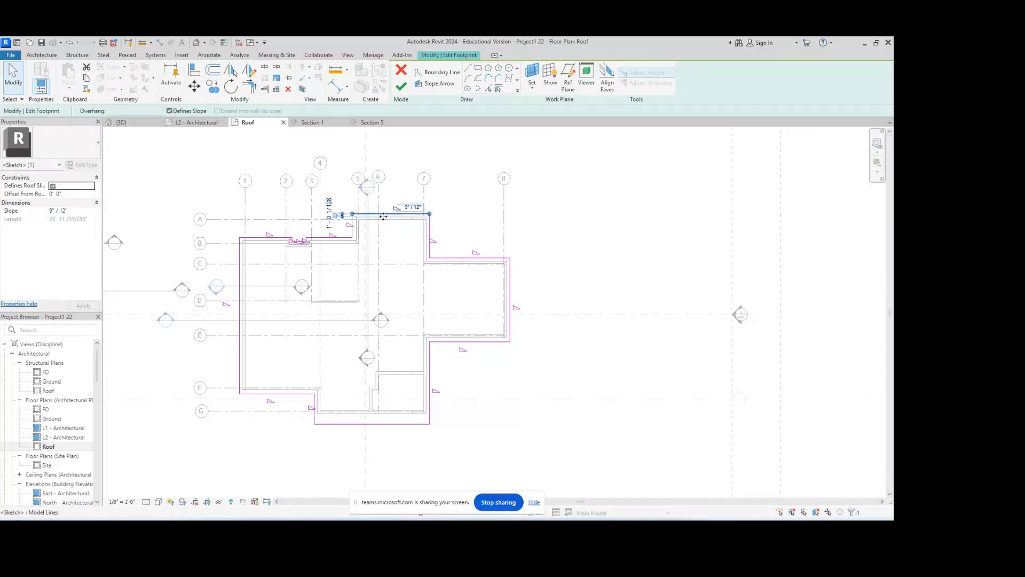
left_click(184, 111)
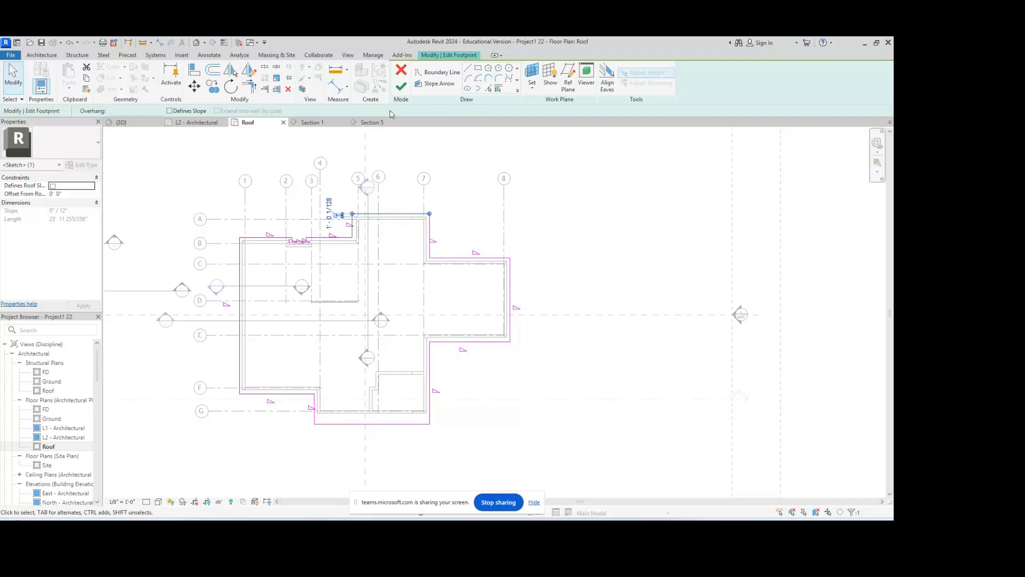
left_click(401, 86)
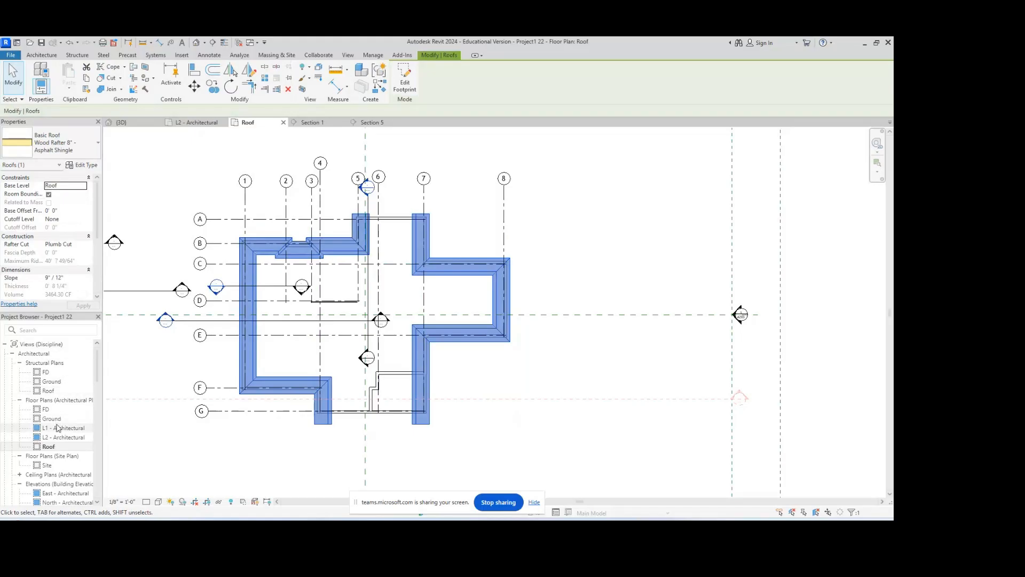
- Examine the attic, closet and master bath areas on the L2 - Architectural floor plan
left_click(56, 445)
double_click(58, 438)
middle_click_drag(467, 230, 431, 229)
scroll(513, 185, "up", 3)
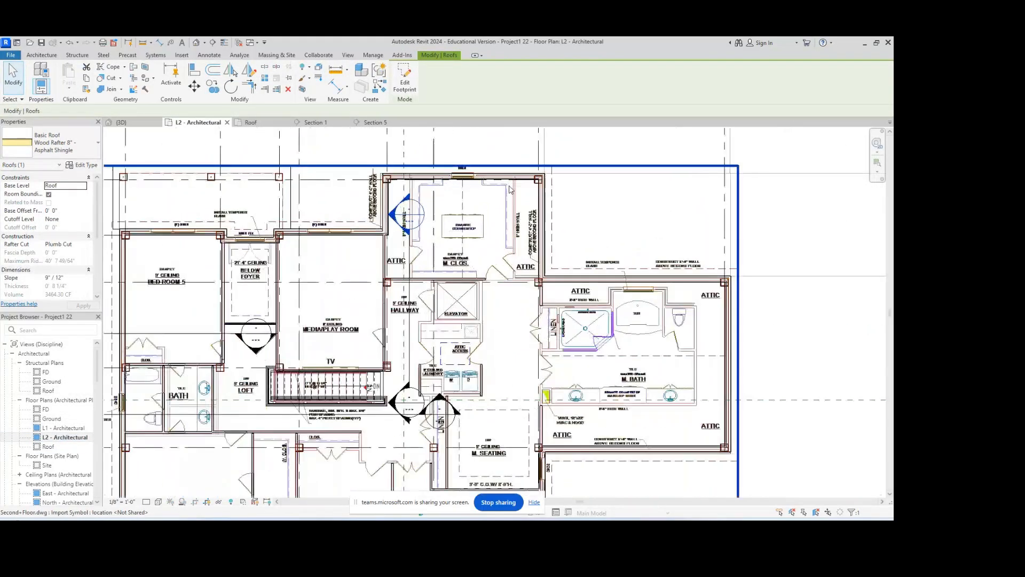
scroll(514, 226, "down", 2)
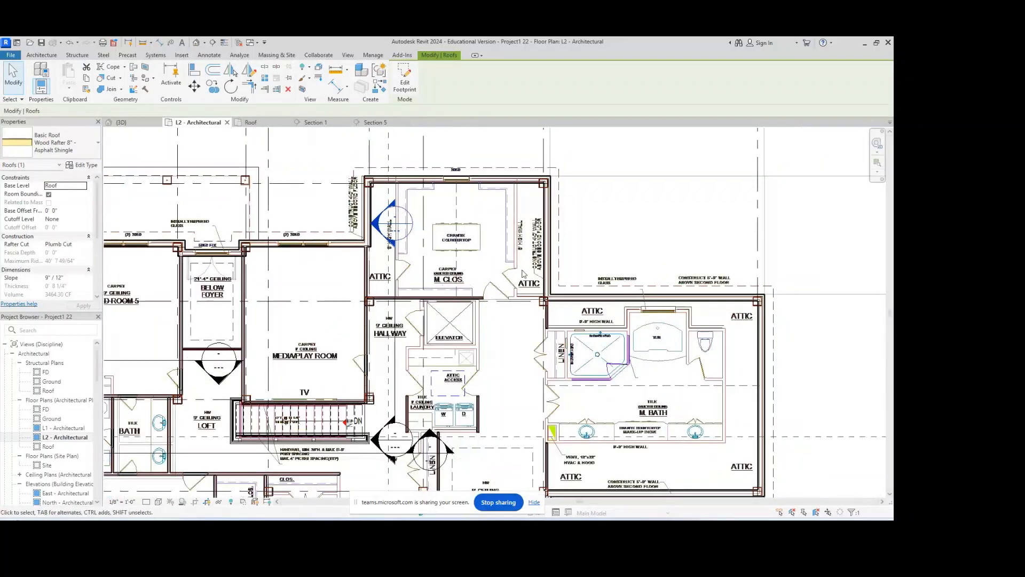
middle_click_drag(527, 271, 472, 258)
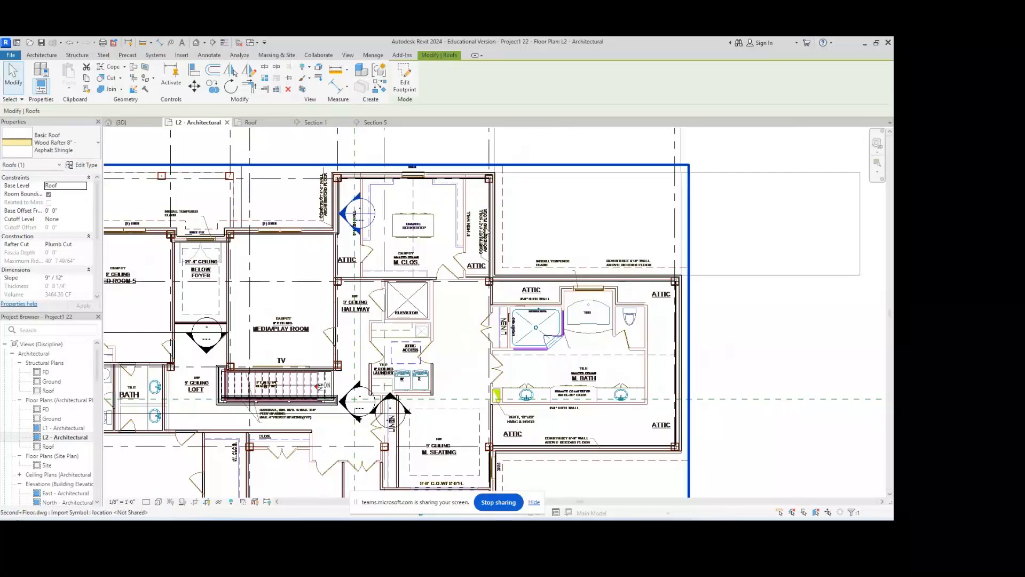
middle_click_drag(492, 241, 598, 185)
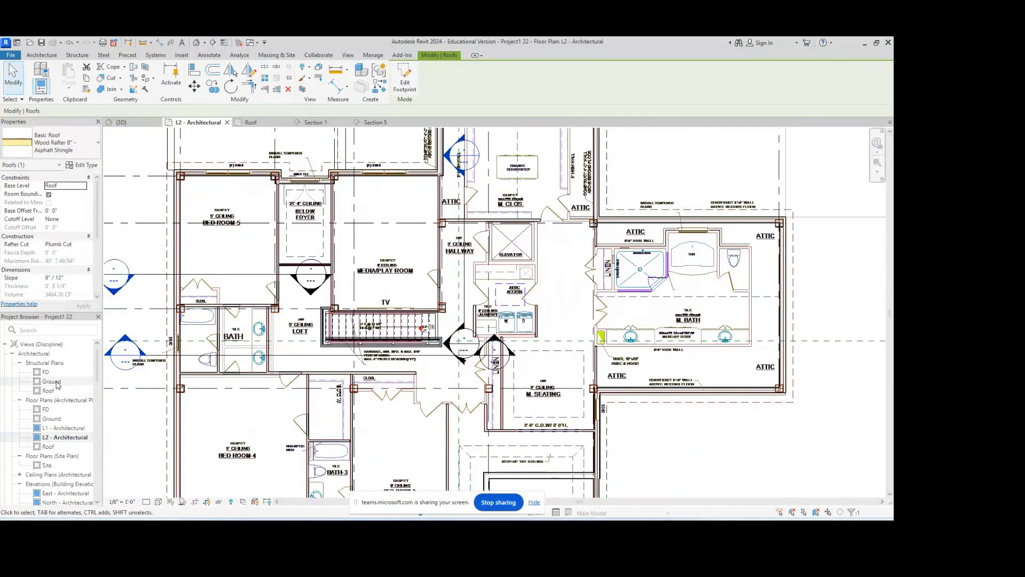
- In the 3D view, attach the tops of all Exterior - Brick on CMU H.K walls in the entire project to the main roof
left_click(149, 124)
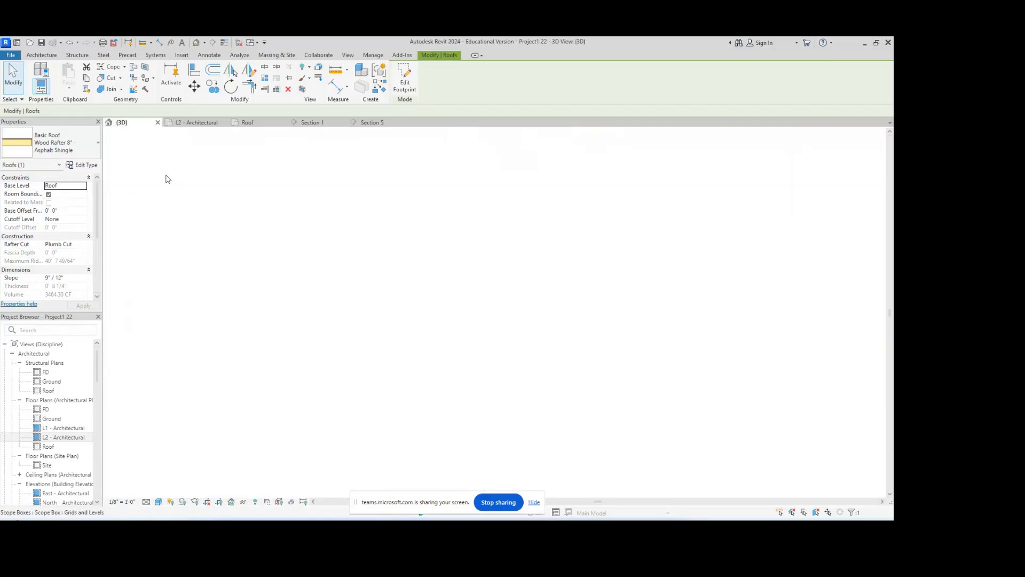
scroll(457, 346, "up", 1)
key("Escape")
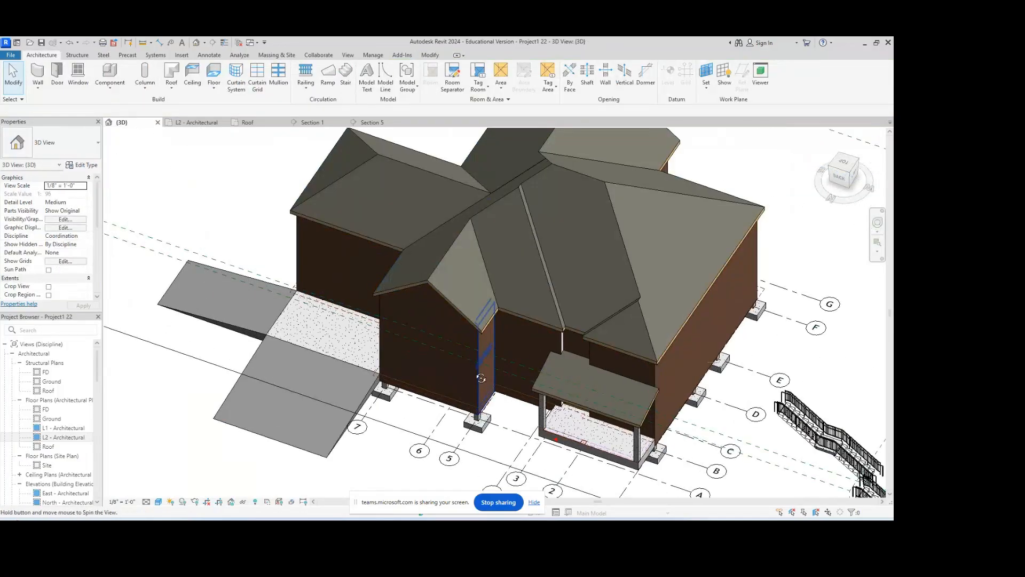
scroll(459, 342, "up", 3)
left_click(469, 312)
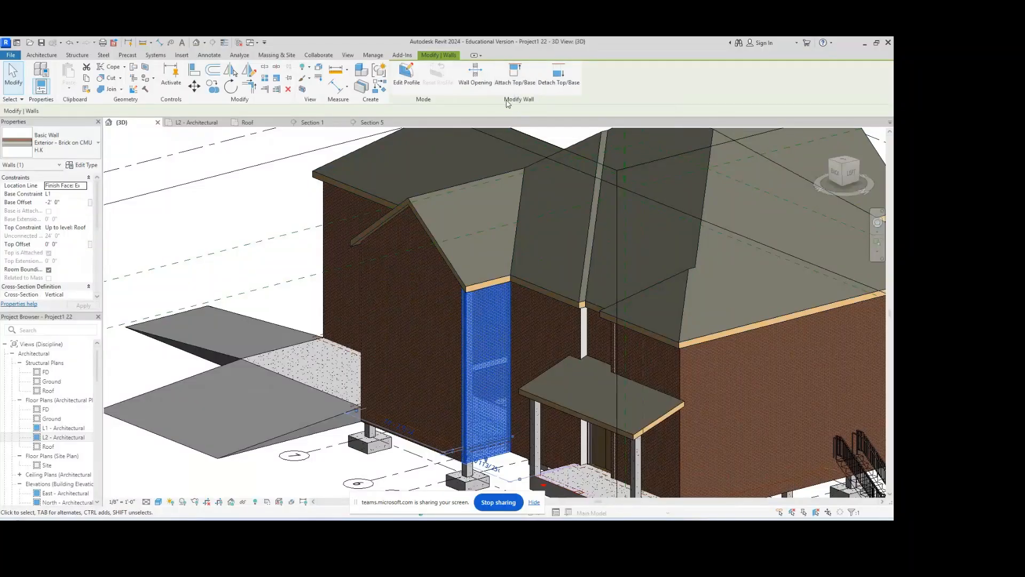
right_click(492, 343)
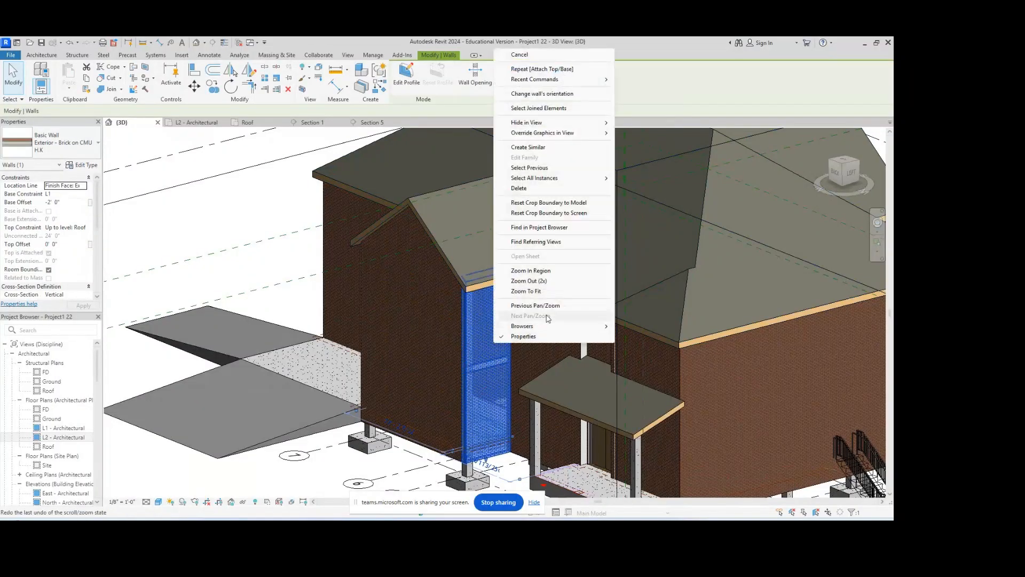
mouse_move(549, 181)
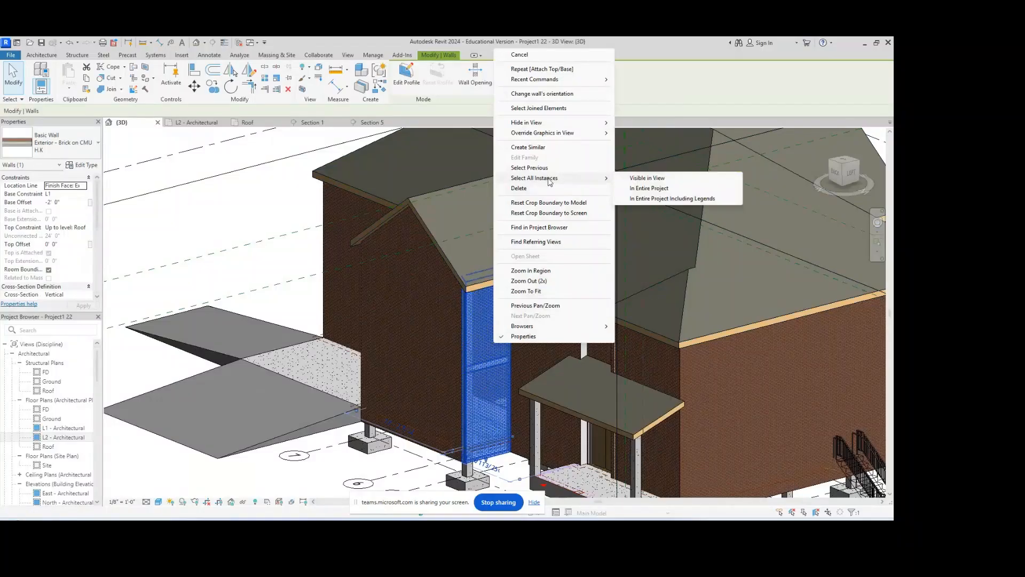
left_click(649, 188)
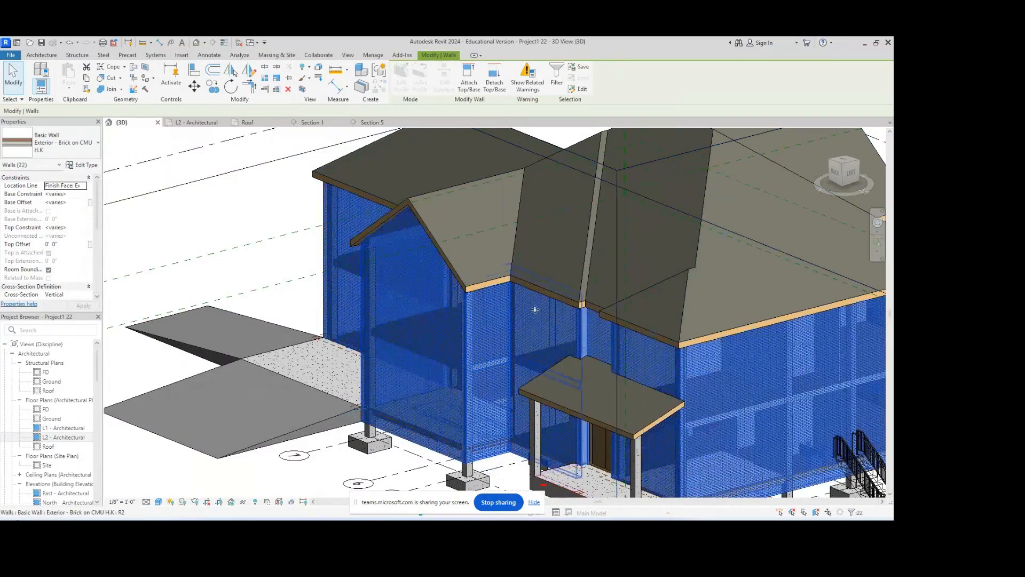
left_click(468, 85)
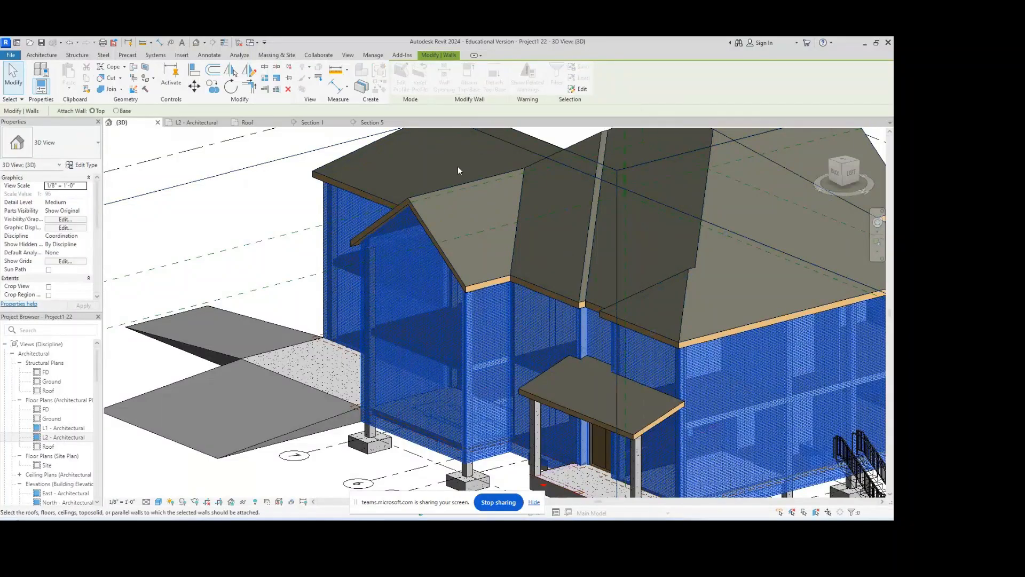
left_click(460, 184)
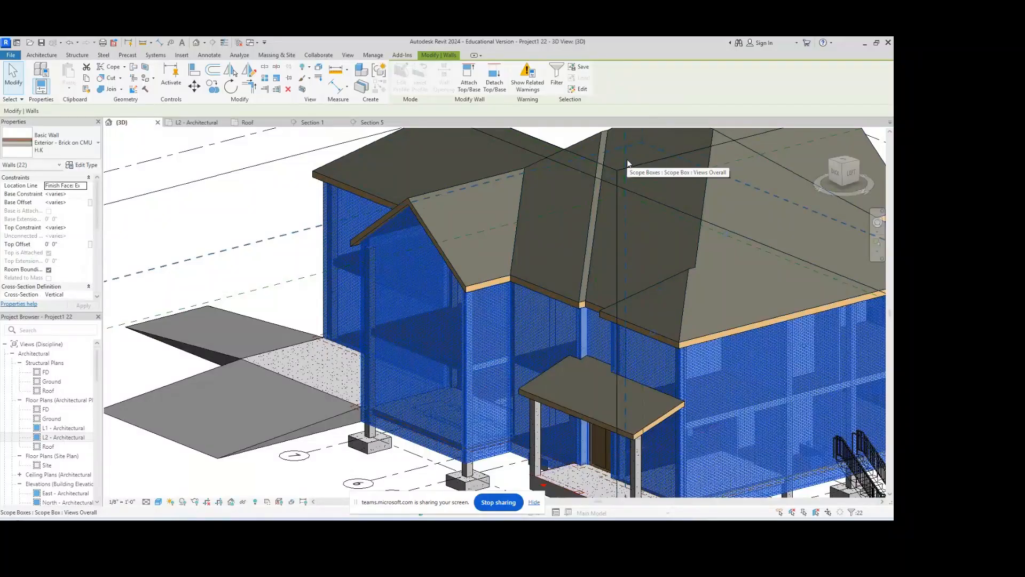
key("Escape")
- Inspect the wall-to-roof junctions beside the north gable and above the small entrance roof
middle_click_drag(614, 266, 661, 319, "shift")
scroll(668, 318, "down", 3)
scroll(661, 319, "up", 5)
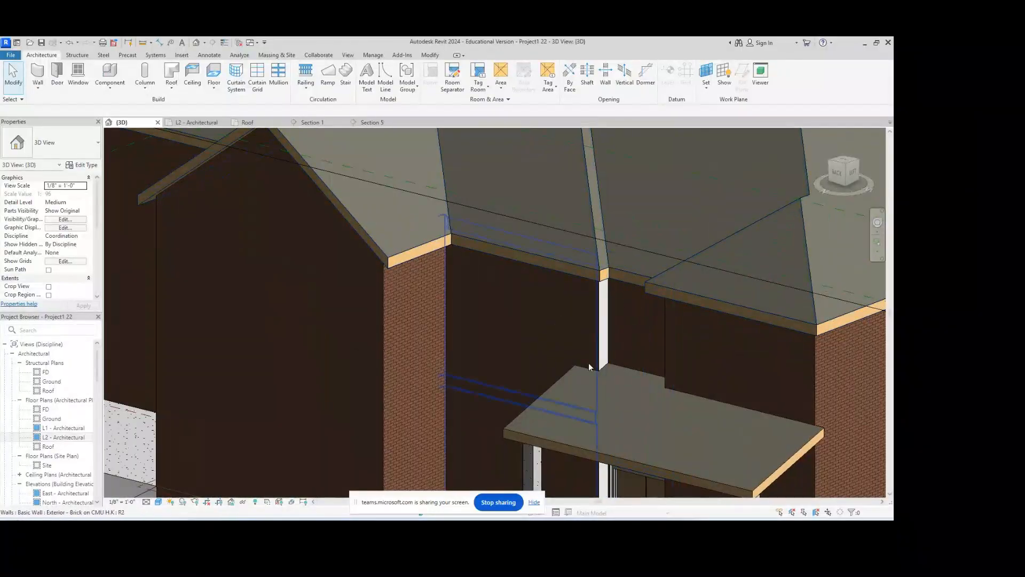
scroll(601, 321, "down", 4)
left_click(597, 349)
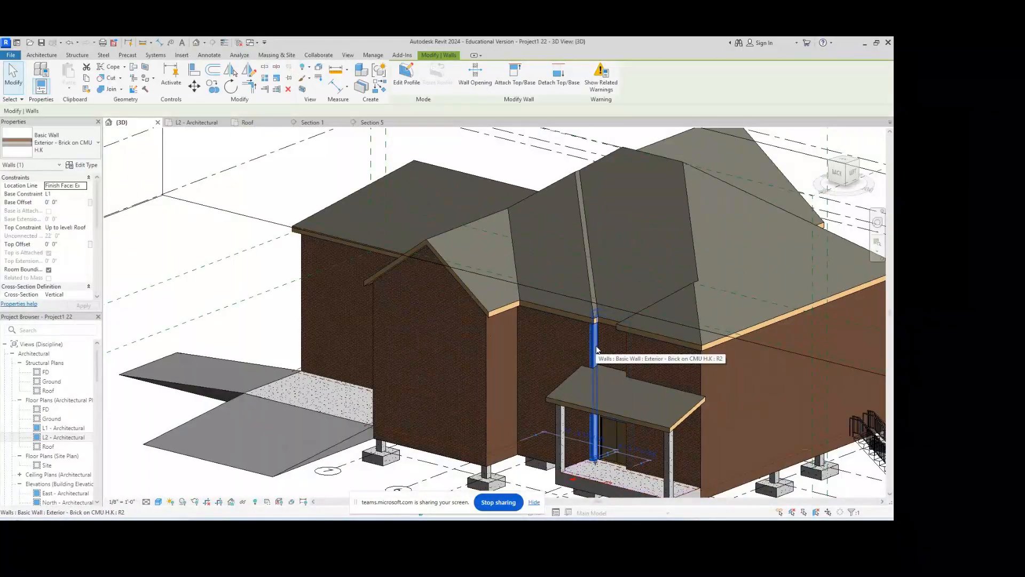
left_click_drag(597, 345, 604, 336)
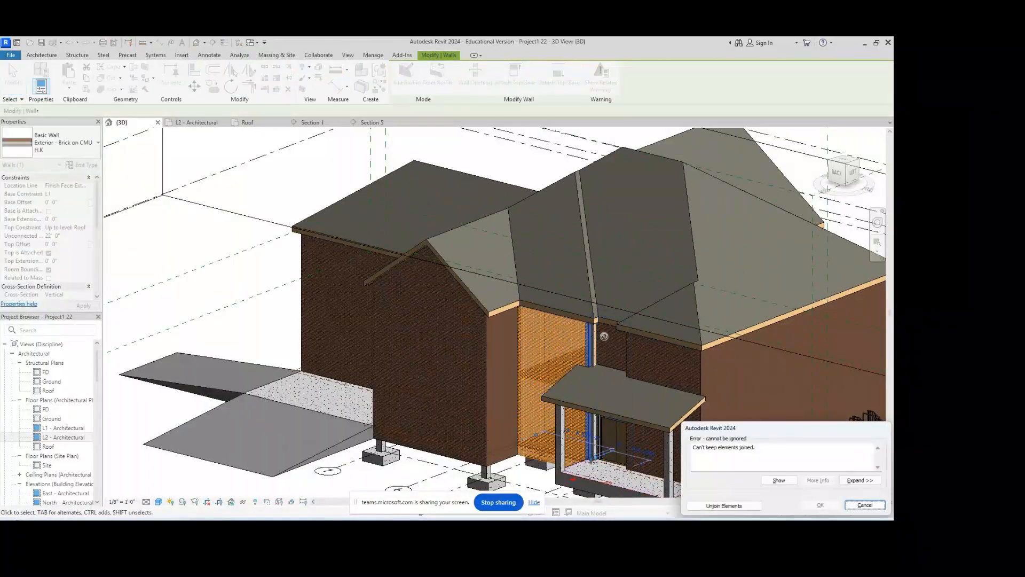
left_click(865, 505)
- Attach the top of the north gable brick wall to the main roof
scroll(726, 349, "up", 3)
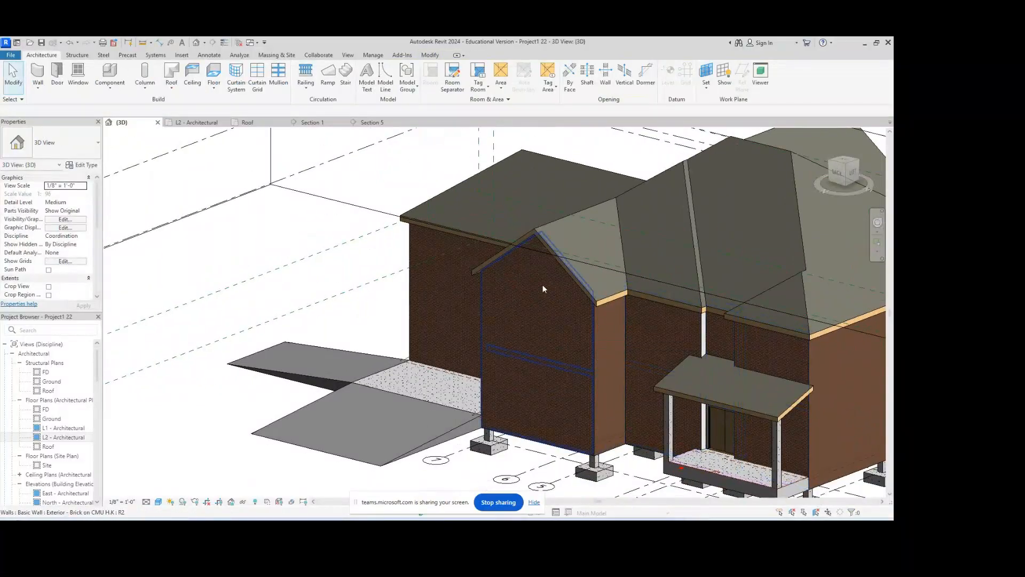
left_click(544, 311)
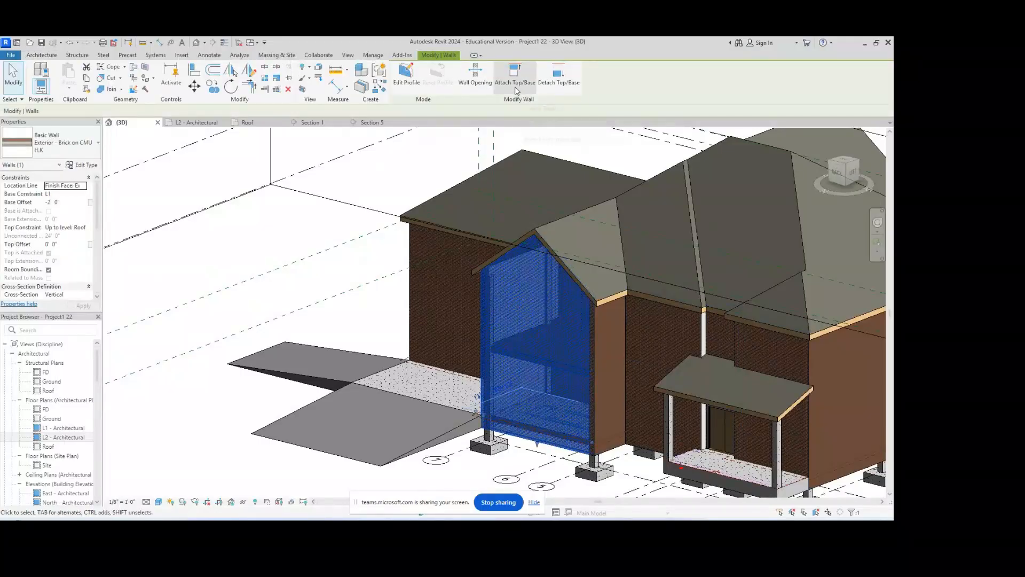
left_click(517, 80)
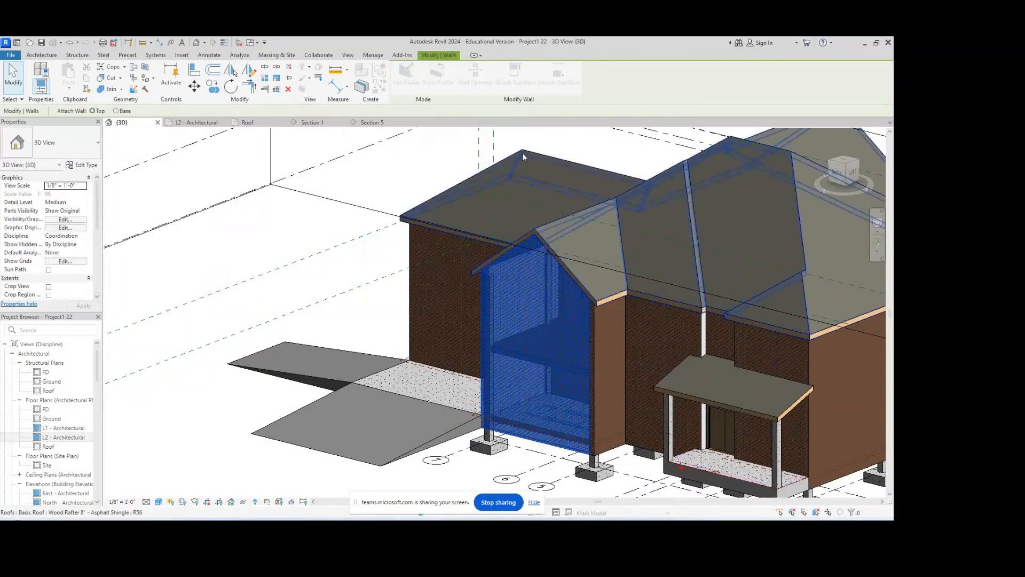
left_click(636, 209)
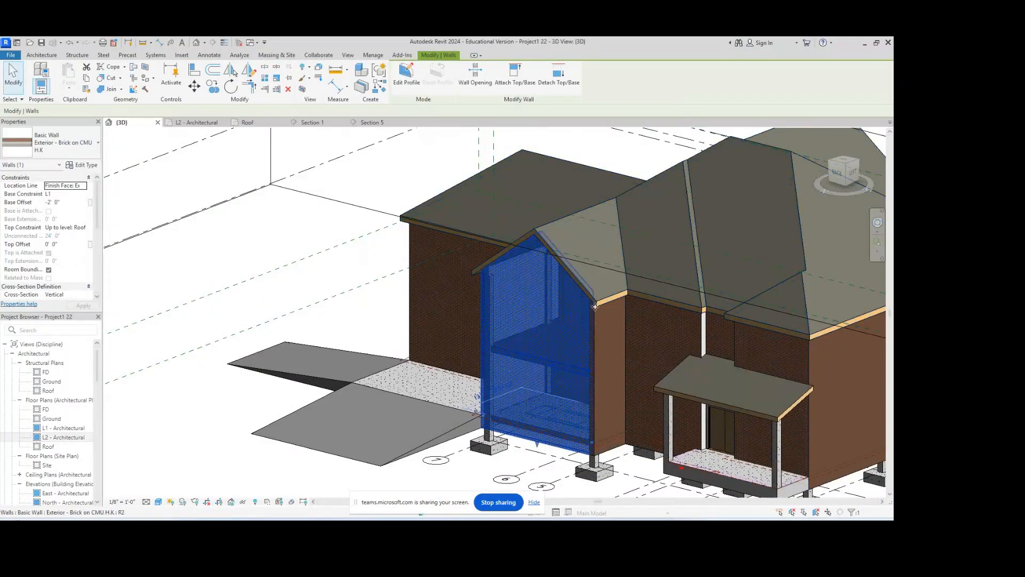
key("Escape")
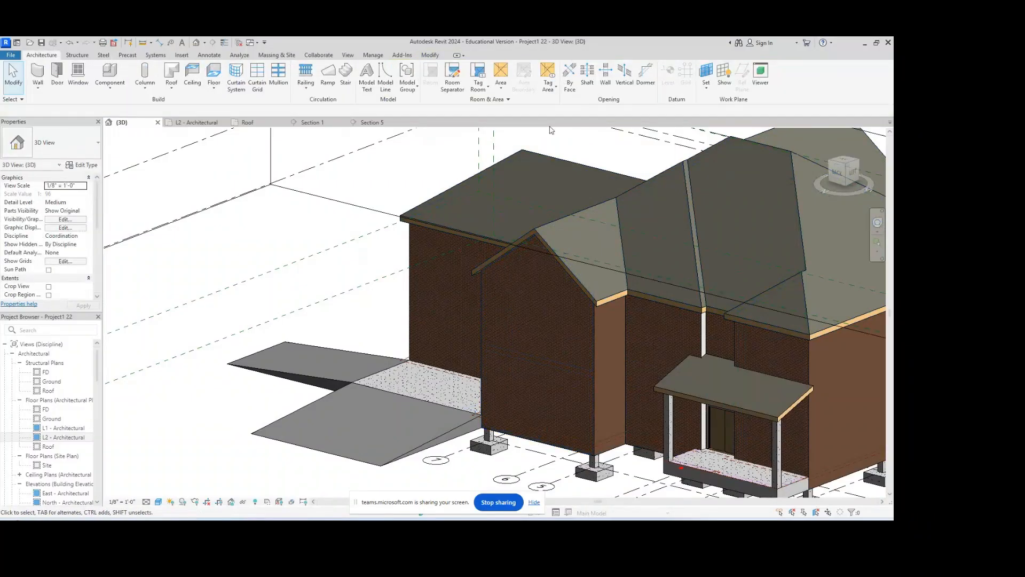
- Attach the tops of every Exterior - Brick on CMU H.K wall in the entire project to the main roof again
left_click(552, 307)
middle_click_drag(611, 159, 467, 144)
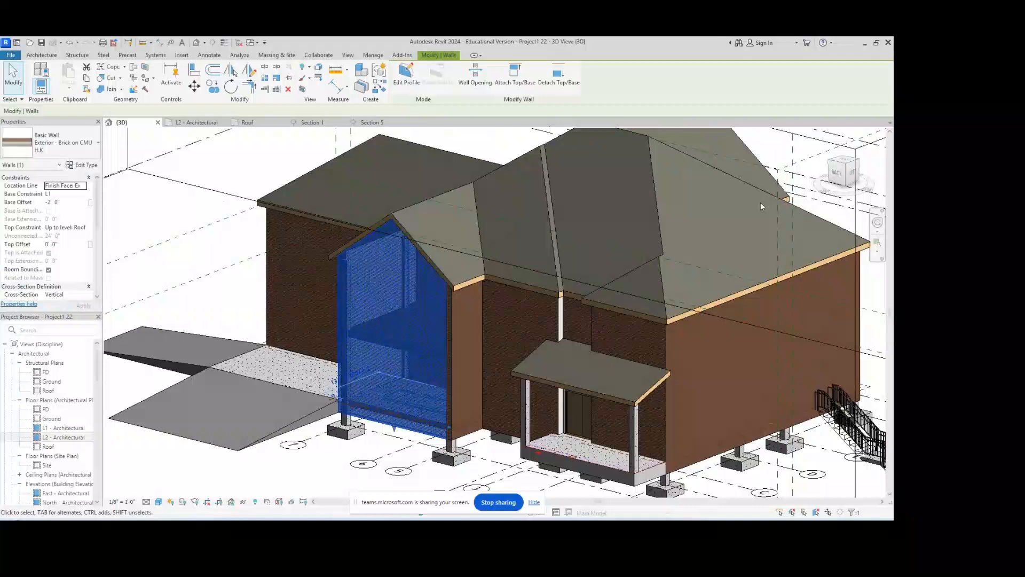
right_click(416, 294)
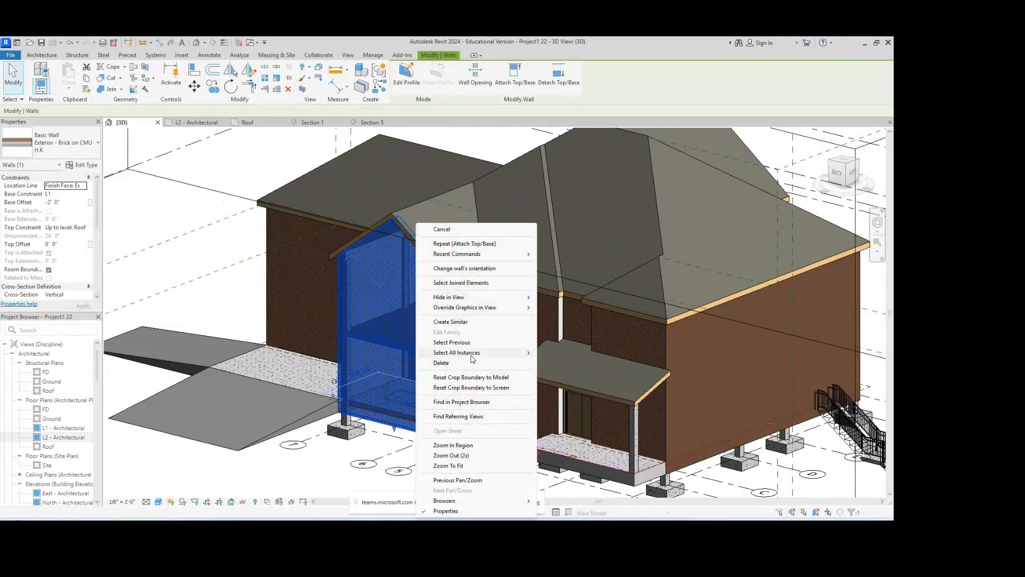
mouse_move(454, 355)
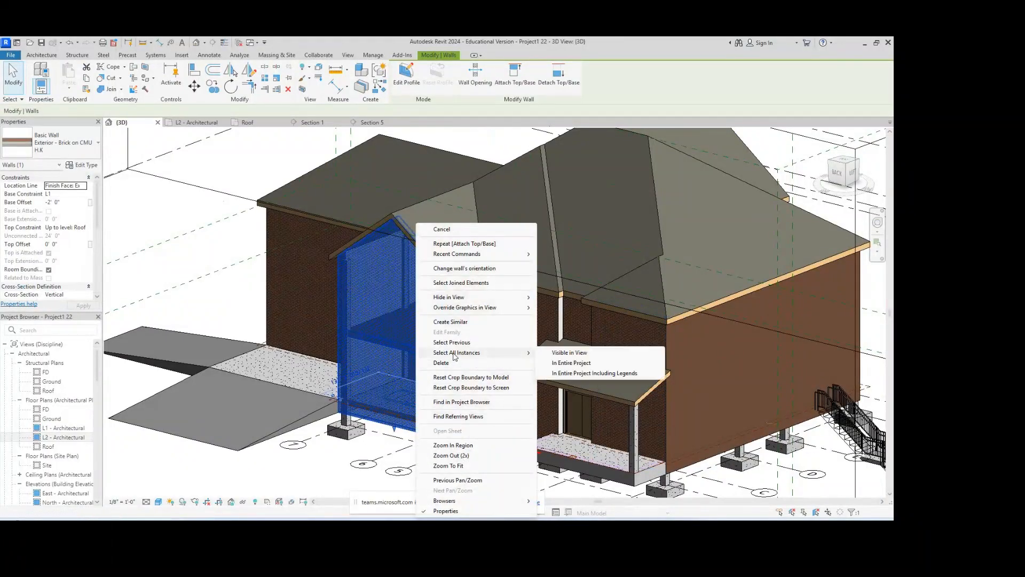
left_click(566, 366)
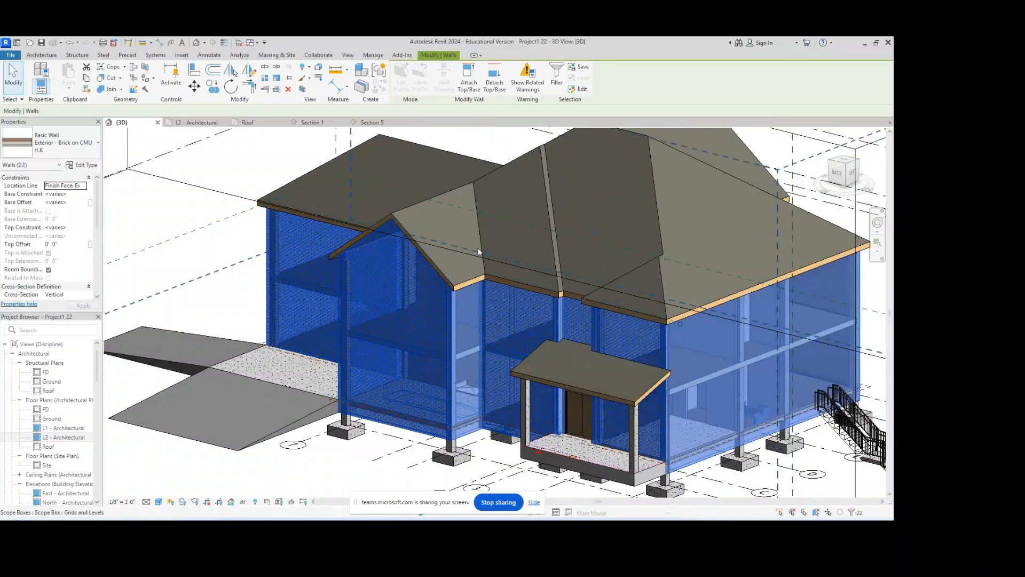
left_click(473, 85)
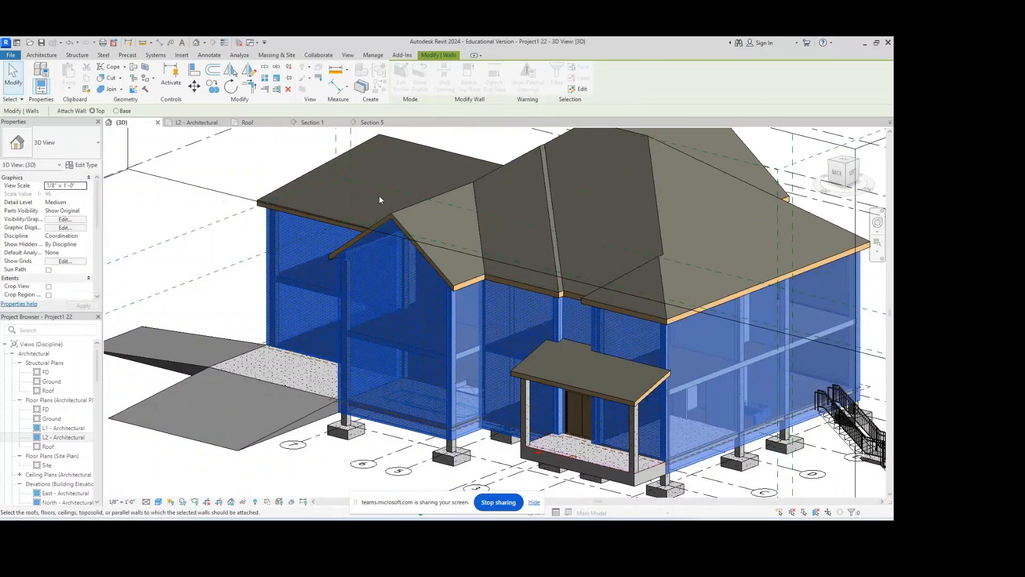
middle_click_drag(568, 149, 563, 178)
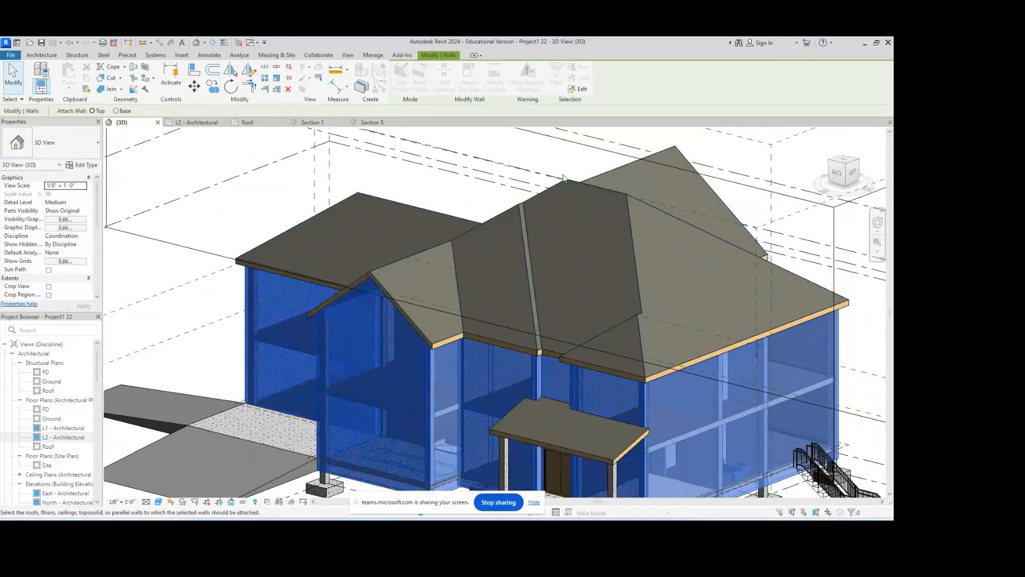
left_click(563, 181)
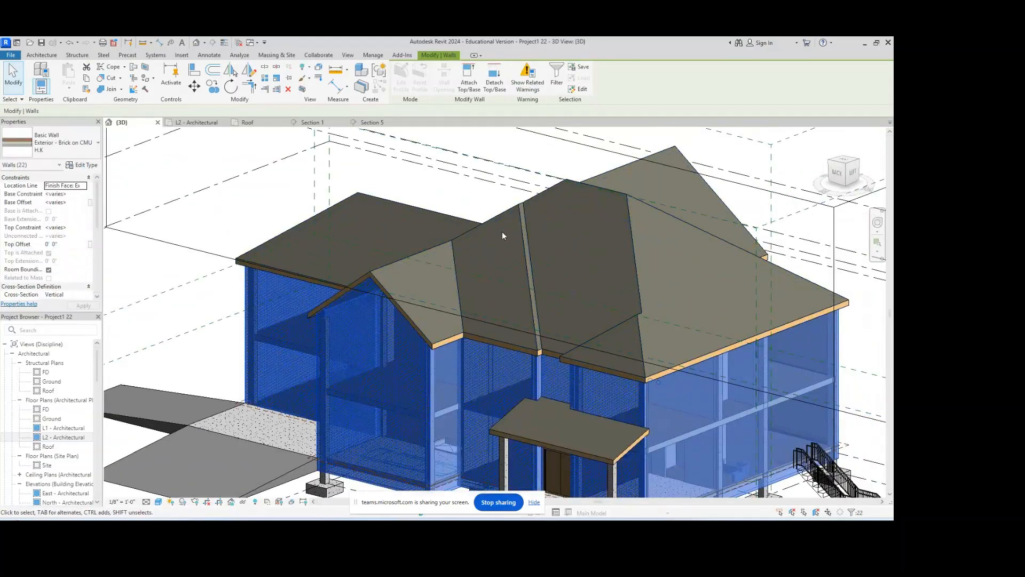
scroll(502, 232, "down", 1)
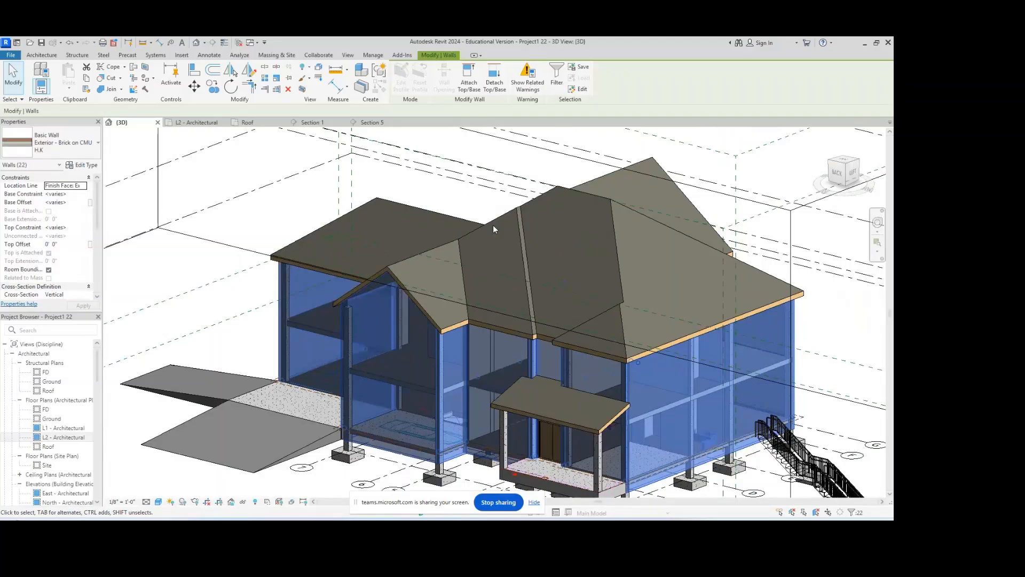
key("Escape")
- Inspect the roof and the attached exterior walls from the back, front and ramp side of the house
middle_click_drag(706, 321, 737, 151)
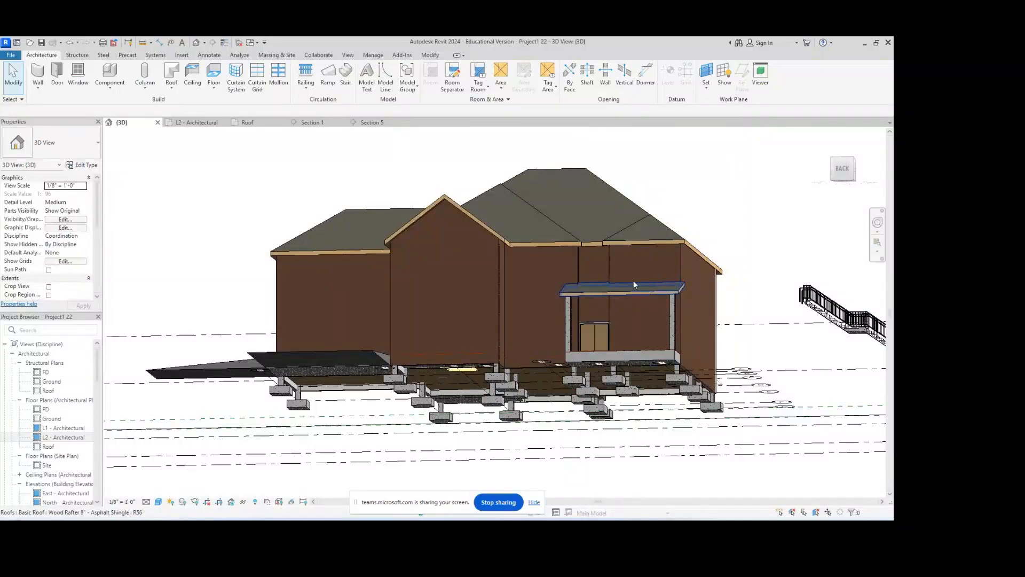
middle_click_drag(635, 284, 550, 296, "shift")
scroll(550, 296, "up", 3)
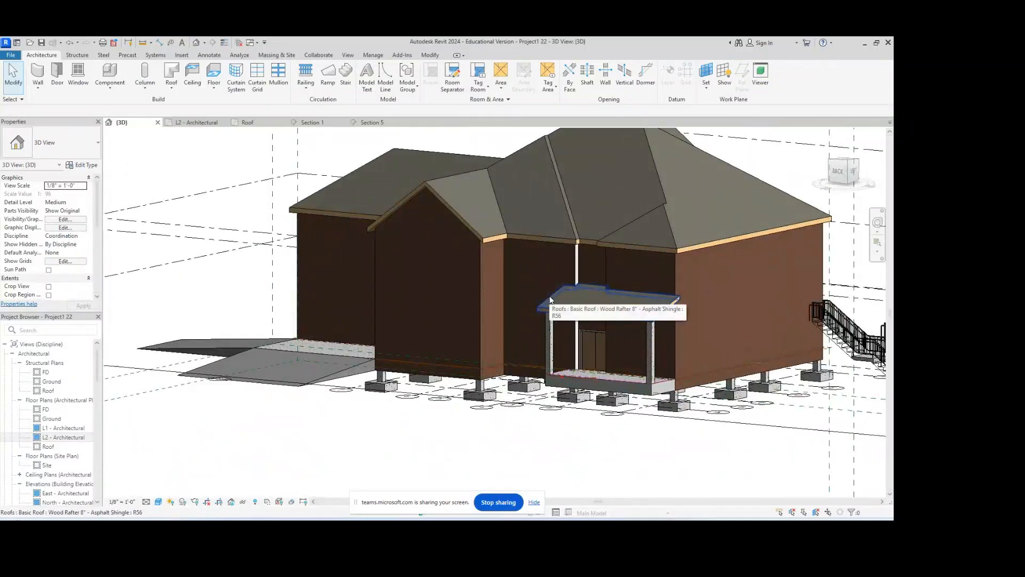
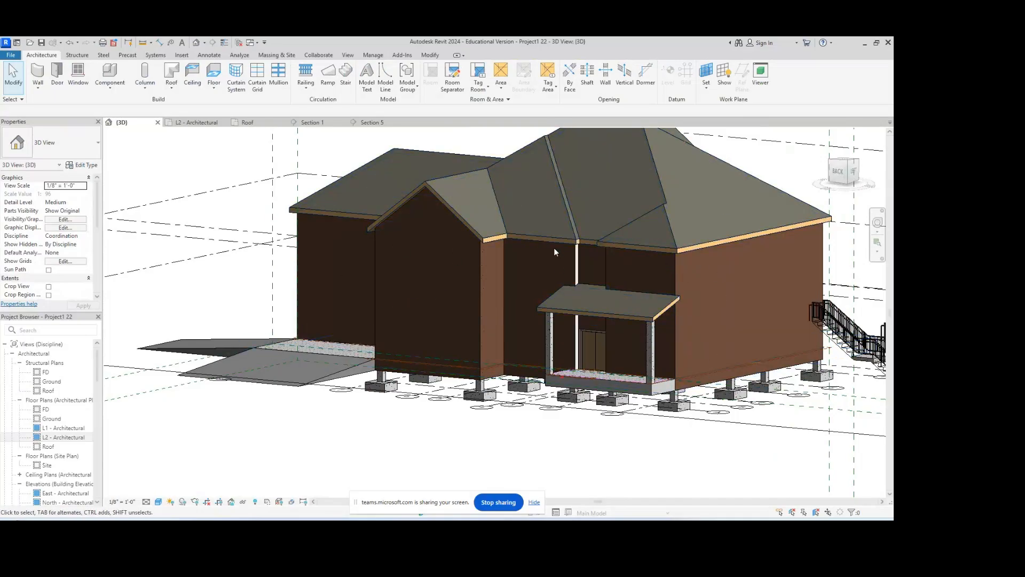
middle_click_drag(553, 248, 512, 341, "shift")
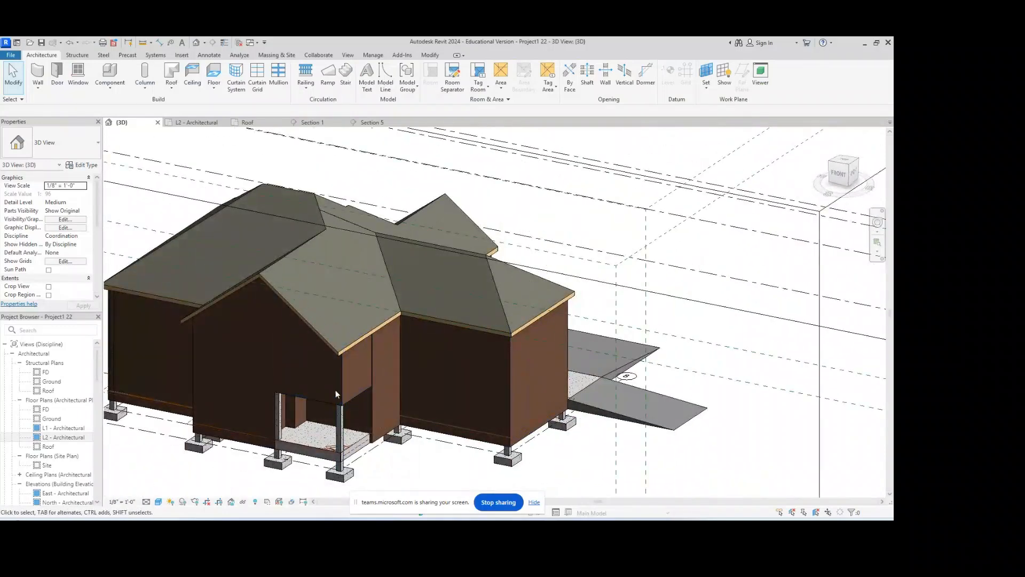
middle_click_drag(553, 312, 260, 262, "shift")
middle_click_drag(434, 292, 572, 341, "shift")
scroll(571, 340, "up", 4)
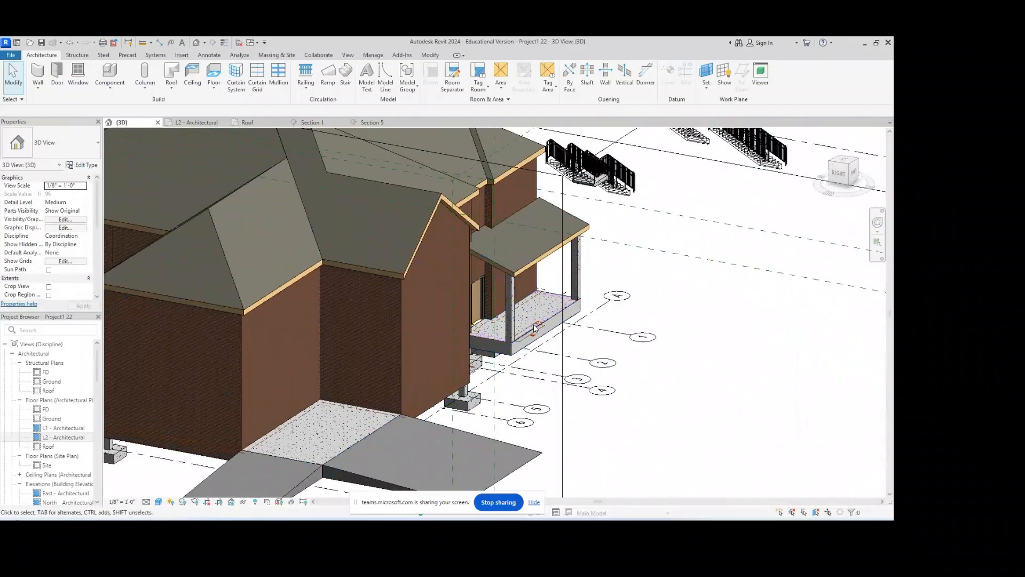
- Examine the entrance porch and its steps along grid A on the L1 - Architectural floor plan
double_click(64, 428)
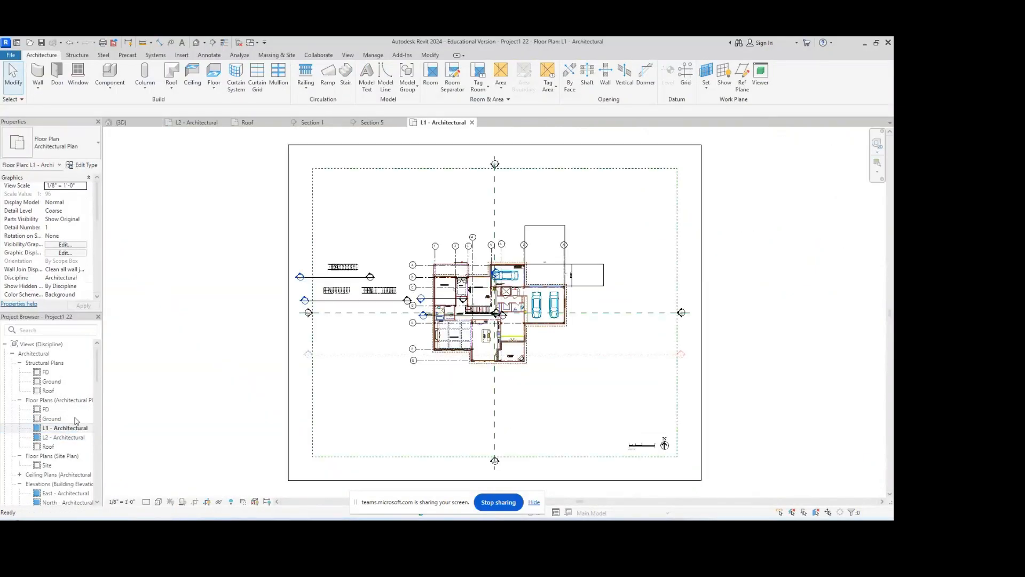
scroll(459, 256, "up", 10)
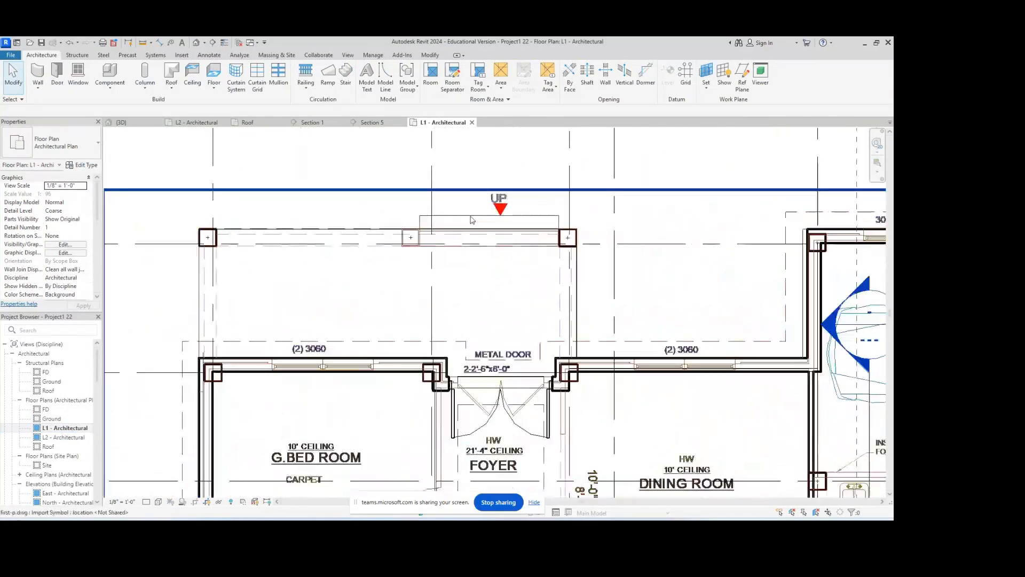
middle_click_drag(470, 216, 473, 285)
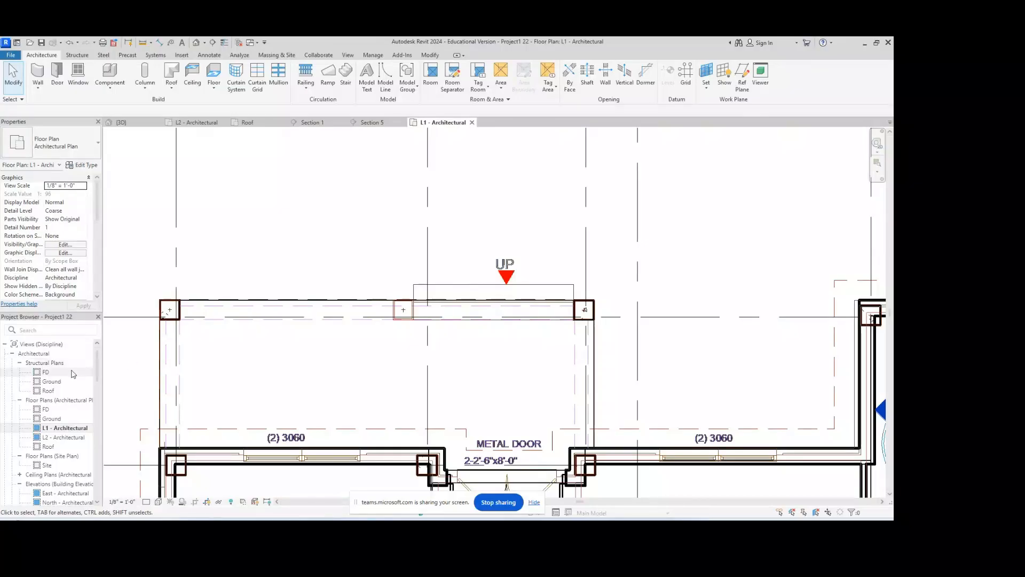
scroll(417, 277, "down", 3)
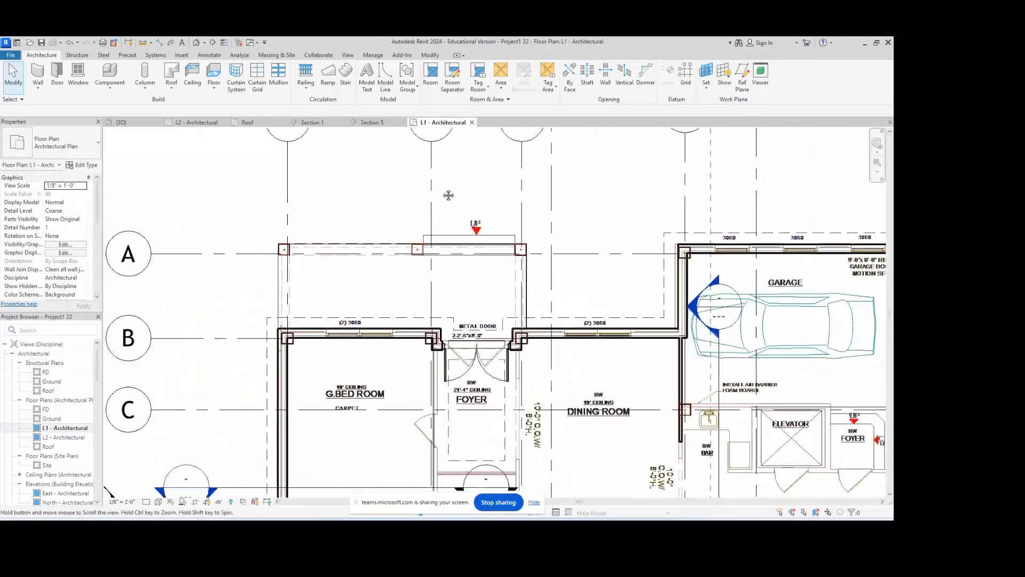
- Start a stair on the Ground floor plan using the Cast-In-Place Stair type Monolithic Stair H.k
double_click(52, 381)
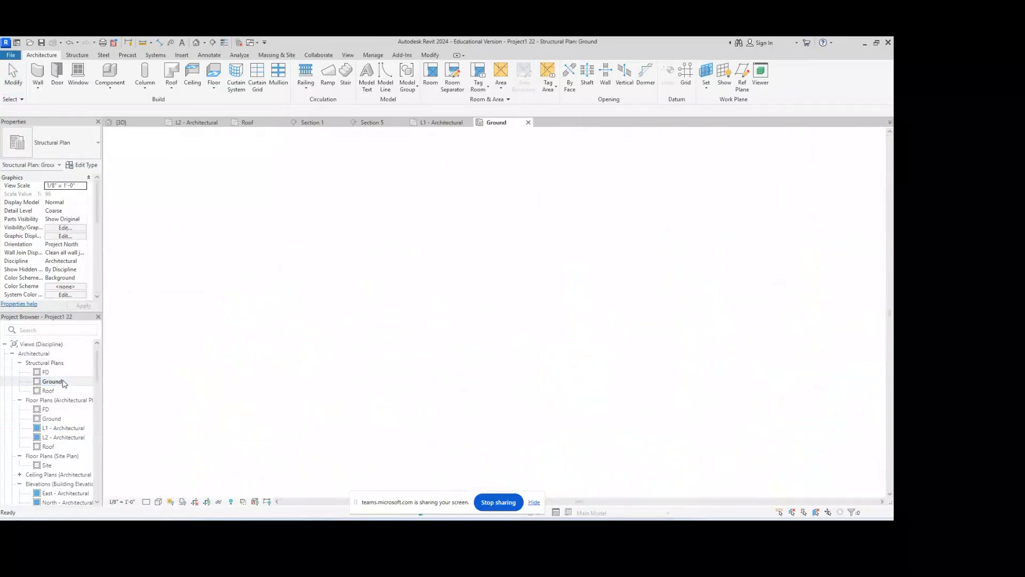
double_click(52, 419)
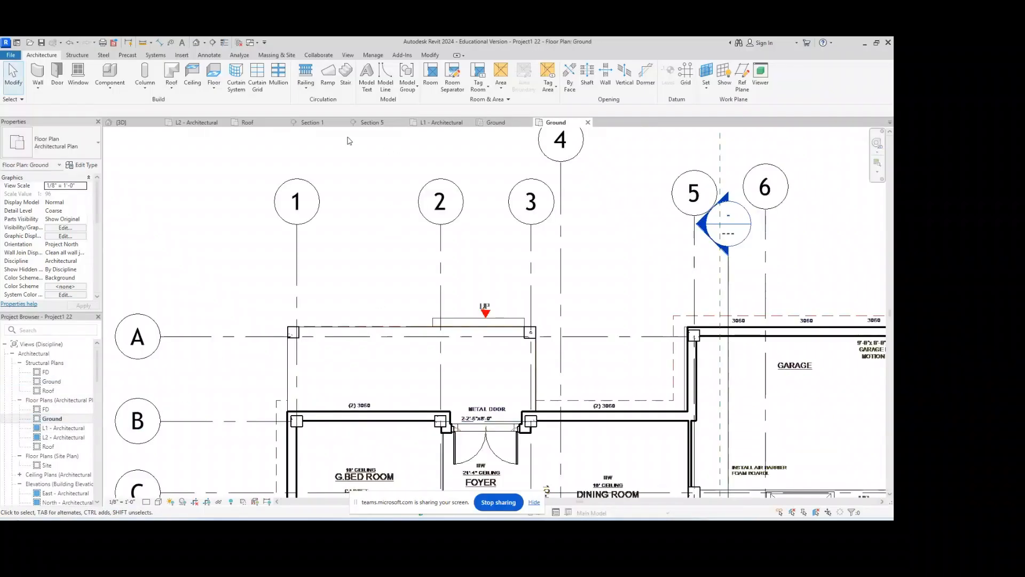
left_click(346, 75)
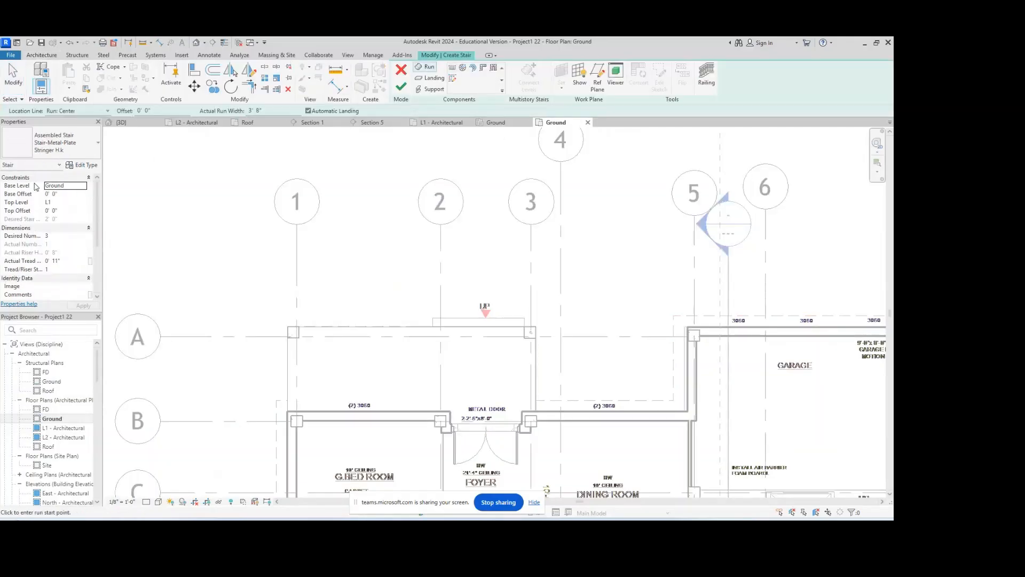
left_click(80, 149)
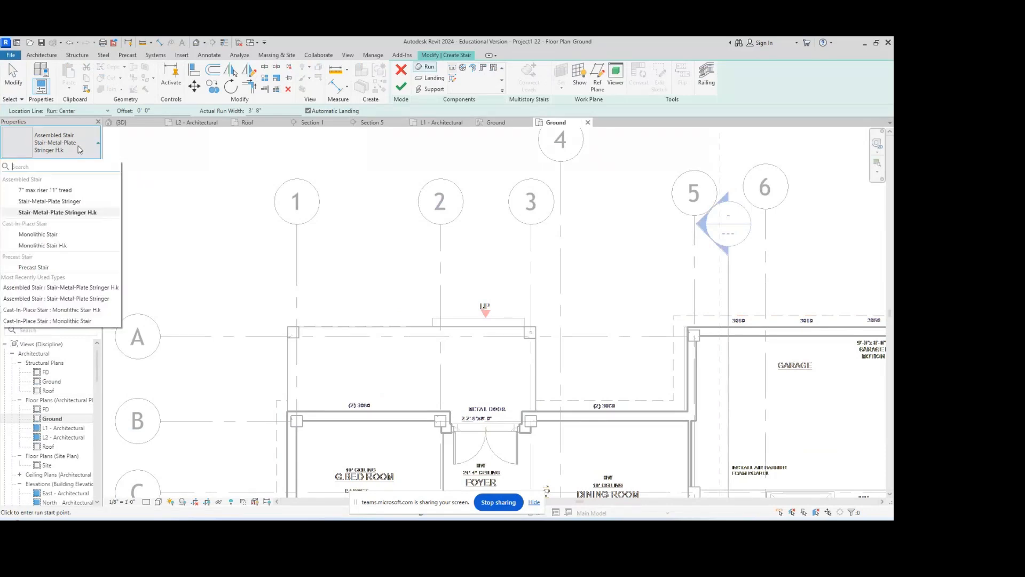
left_click(85, 310)
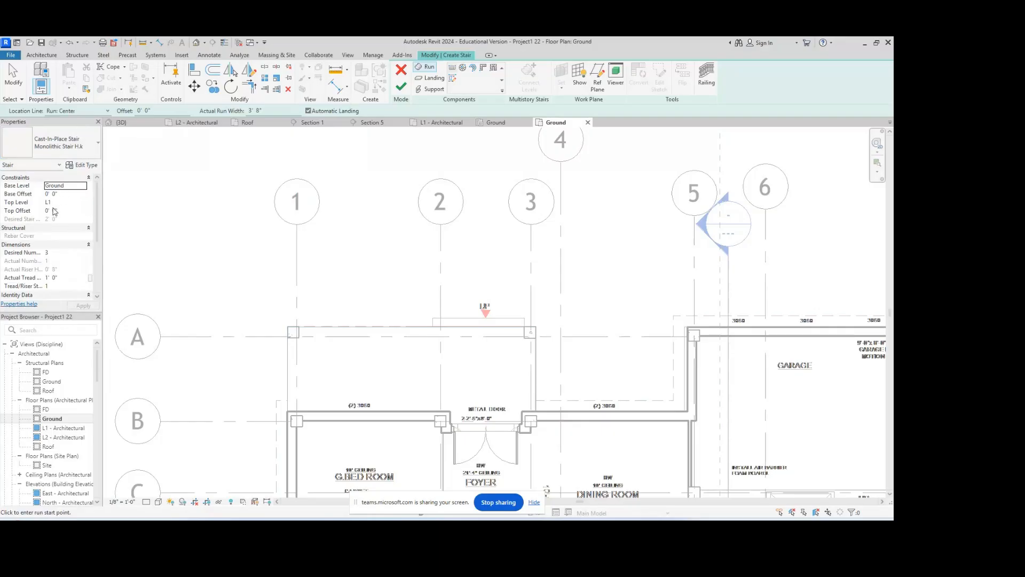
- Set the stair type's maximum riser height to 0' 8" and duplicate the type as Monolithic Stair H.k 2
left_click(84, 165)
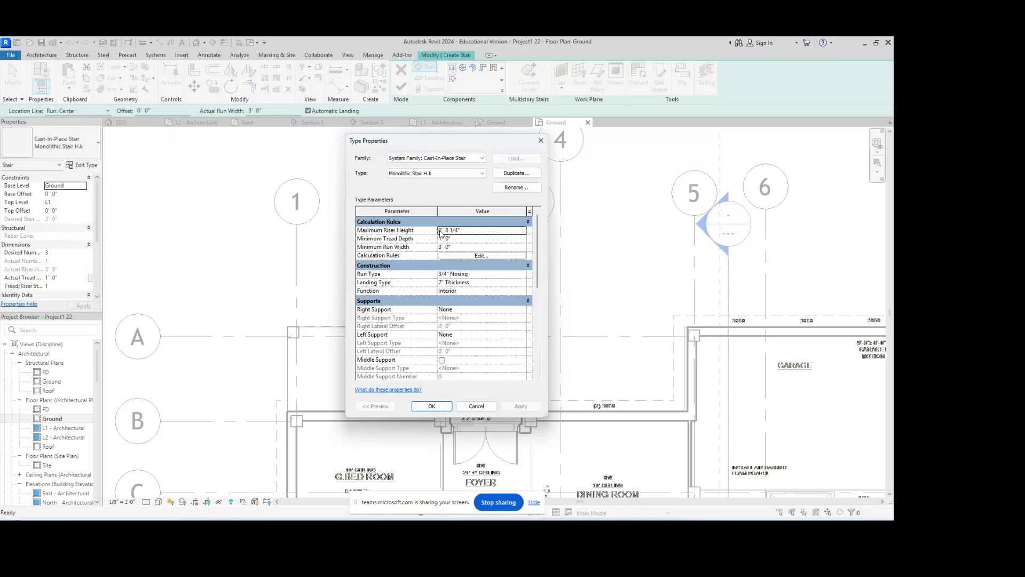
left_click(476, 232)
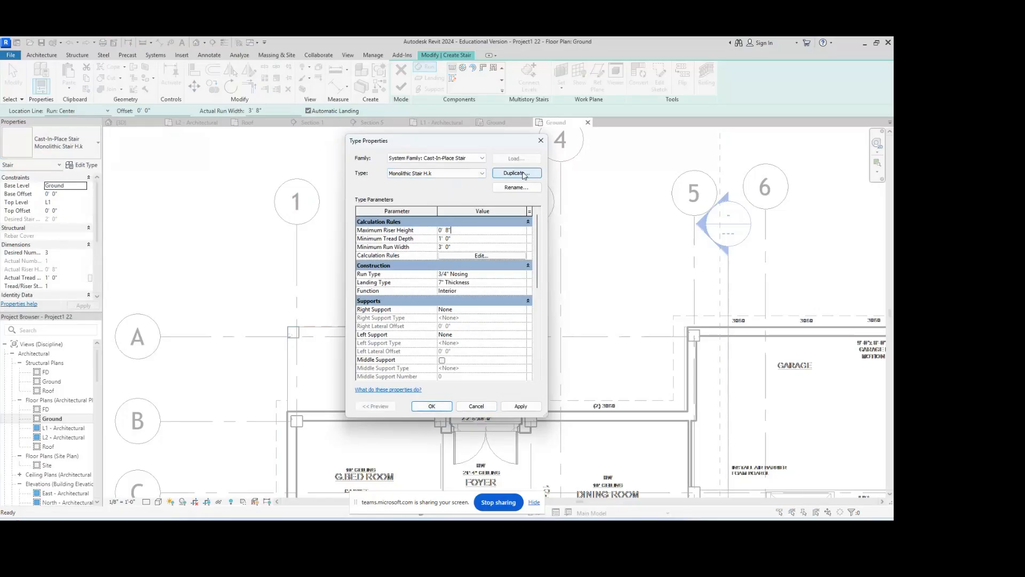
left_click_drag(484, 140, 434, 146)
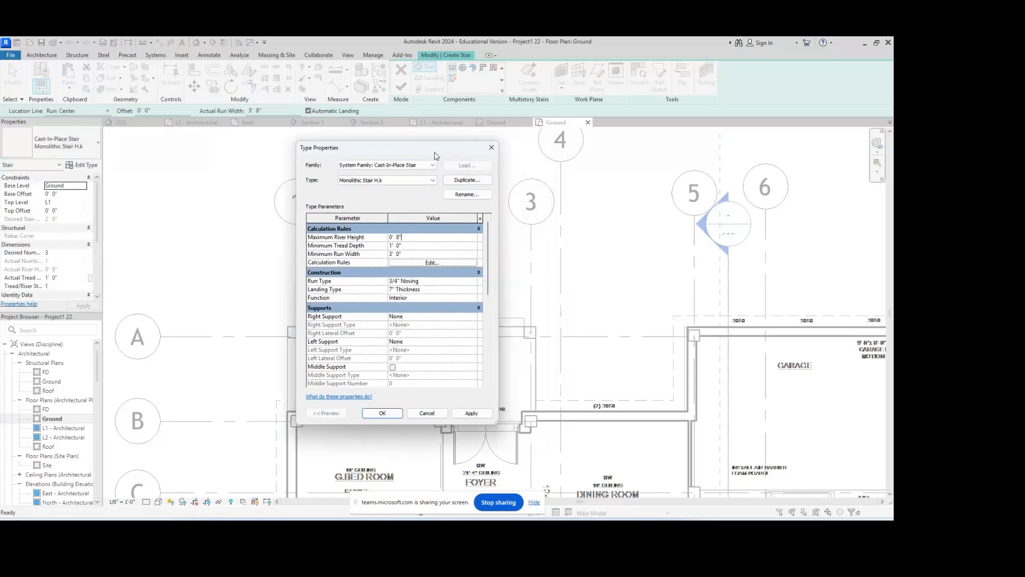
left_click(462, 183)
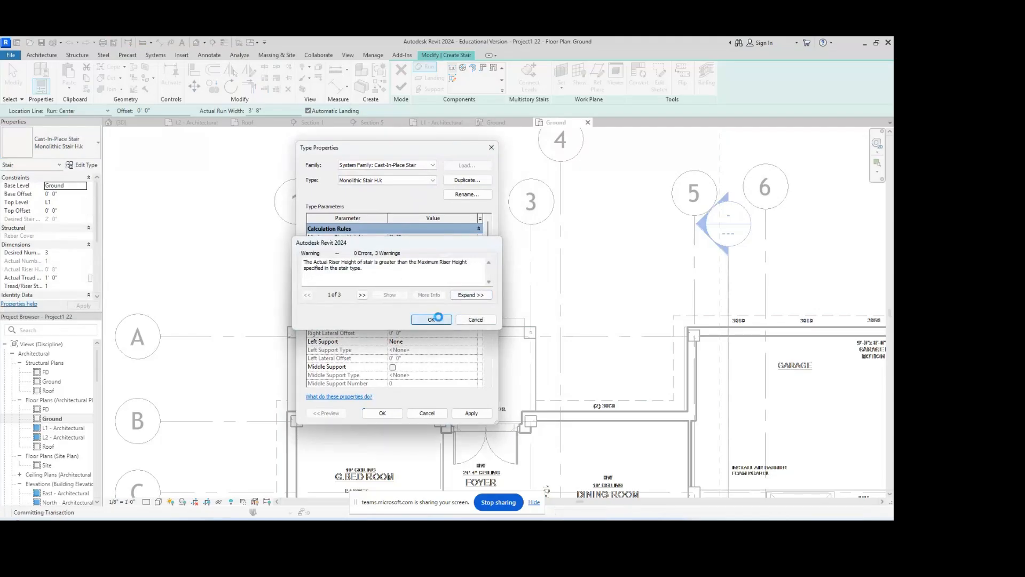
left_click(439, 320)
left_click(420, 279)
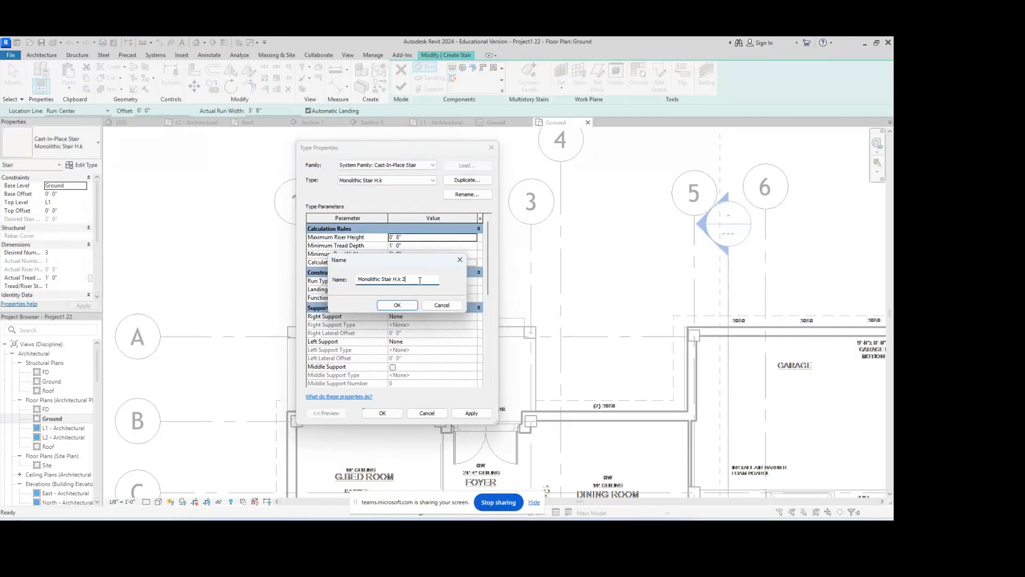
left_click(399, 306)
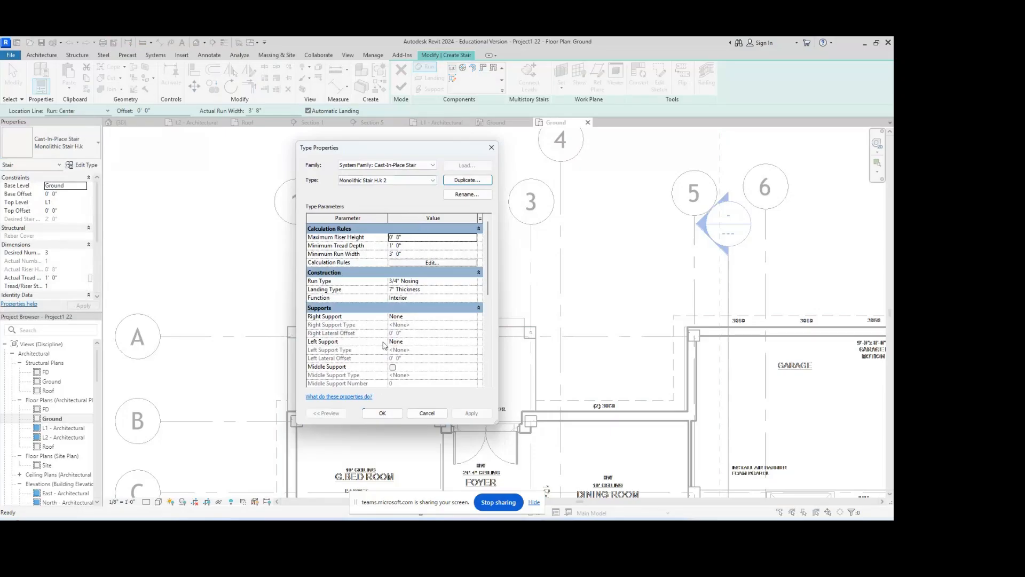
- Place a straight three-riser stair run about 2' long and 3' 8" wide between grids 2 and 3 outside the porch, and finish the stair
left_click(382, 413)
middle_click_drag(373, 224, 309, 262)
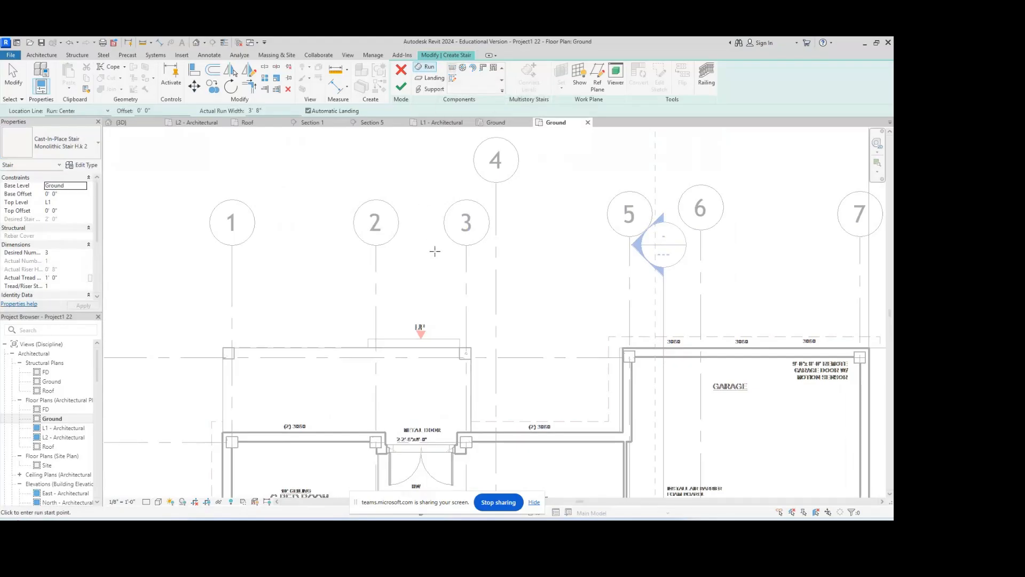
left_click(418, 240)
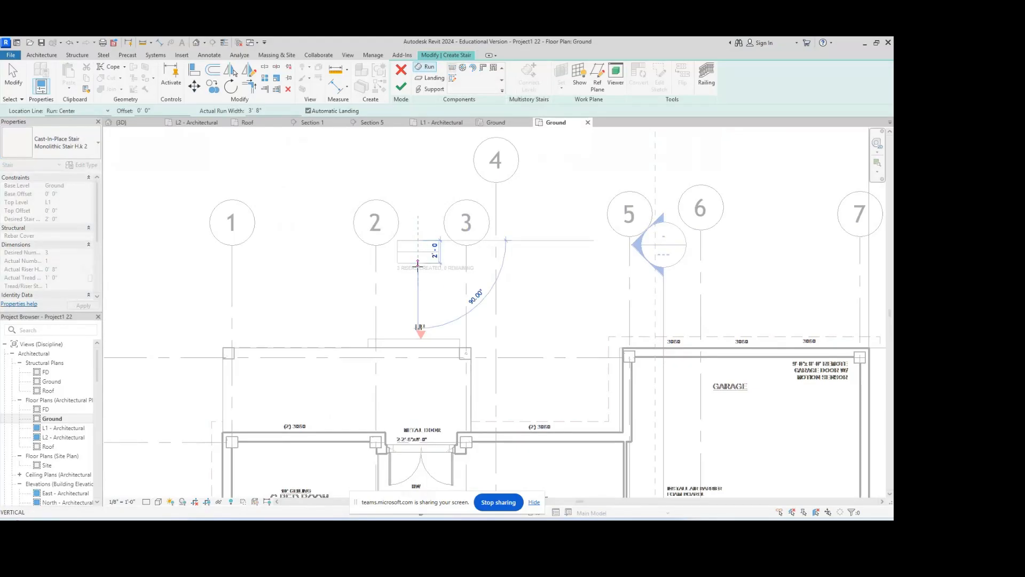
left_click(417, 287)
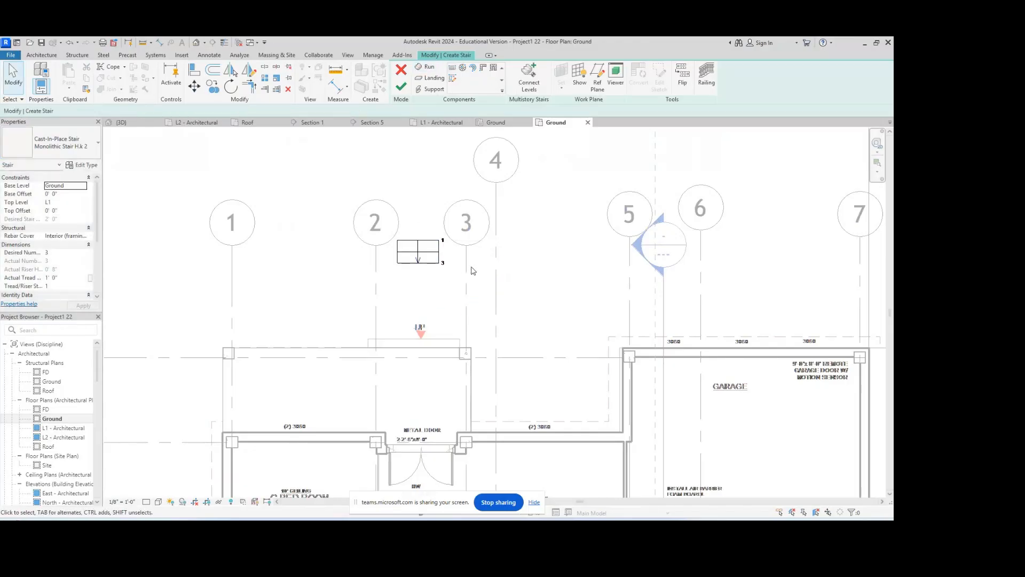
scroll(511, 260, "down", 1)
middle_click_drag(479, 288, 425, 304)
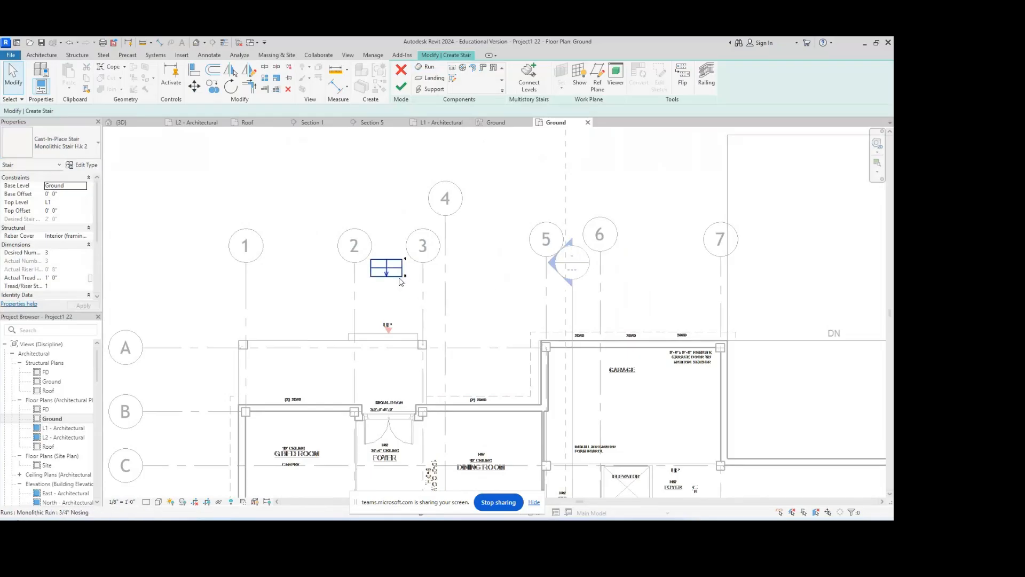
left_click(399, 278)
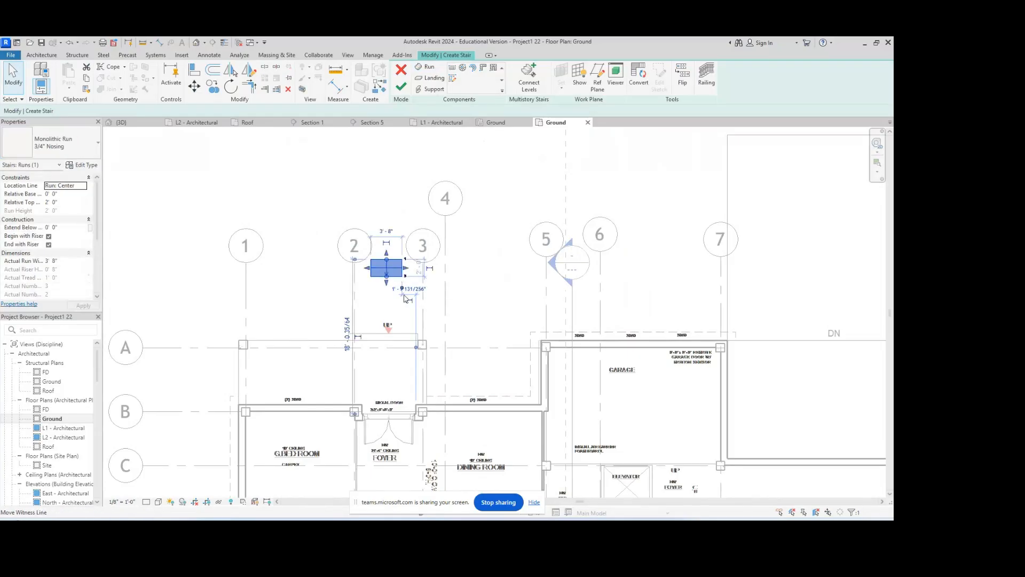
left_click(401, 86)
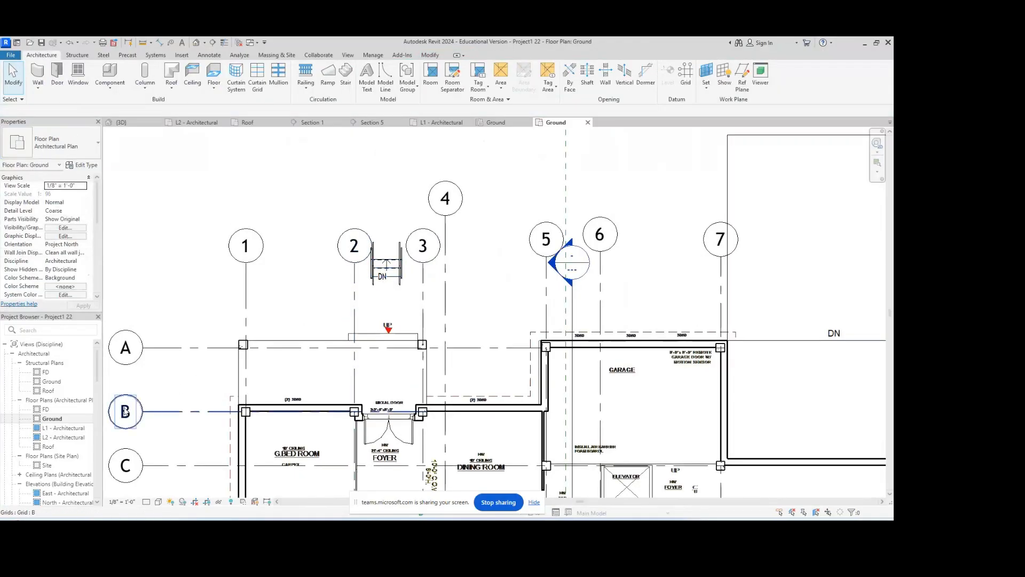
- Examine the new stair's profile between Ground and L1 in the West - Architectural elevation
scroll(47, 438, "down", 3)
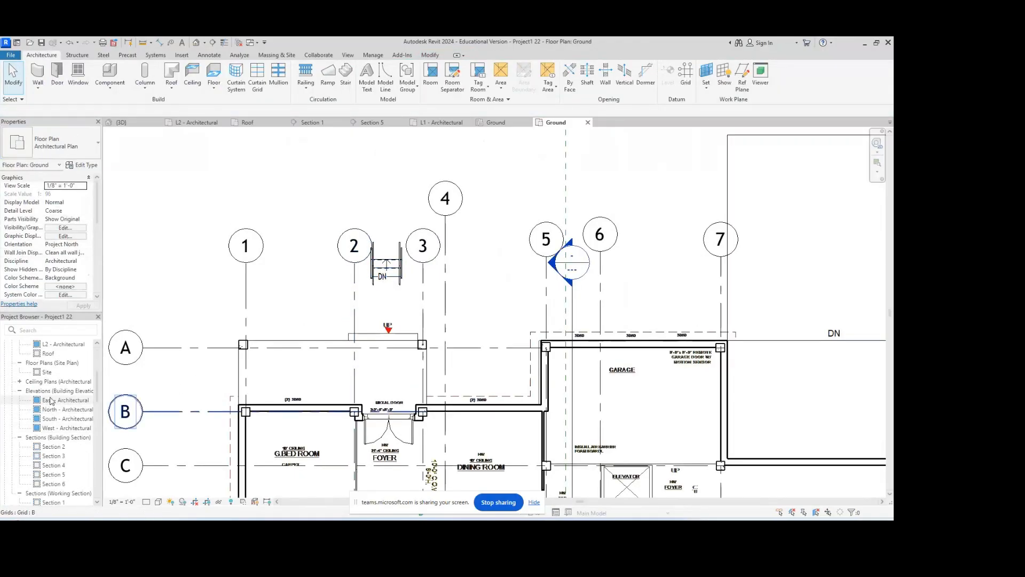
double_click(63, 427)
scroll(328, 421, "up", 5)
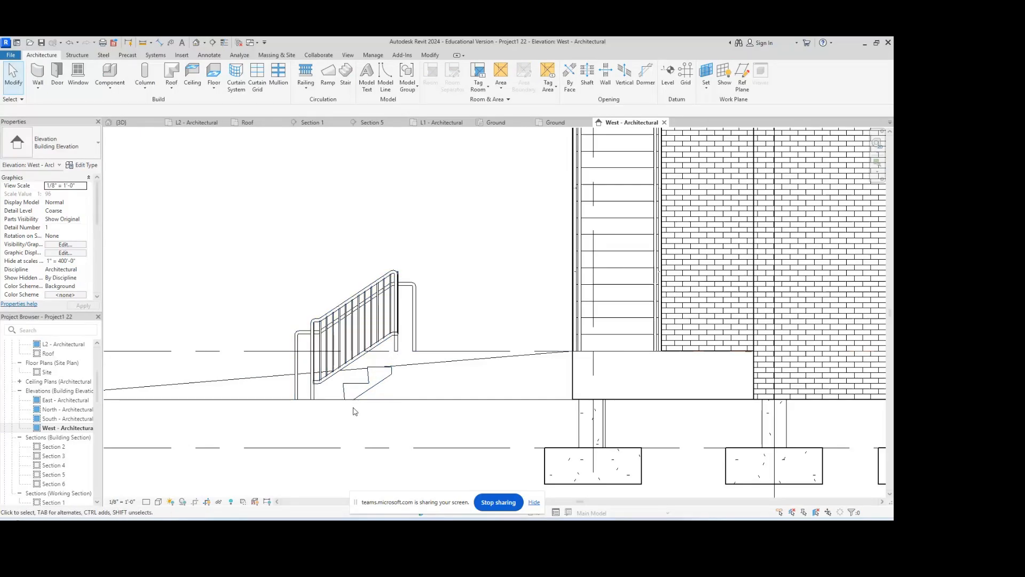
- Edit the stair on the Ground floor plan, extending the porch-side end of its run to a 3' 0" length, and finish it
scroll(56, 405, "up", 4)
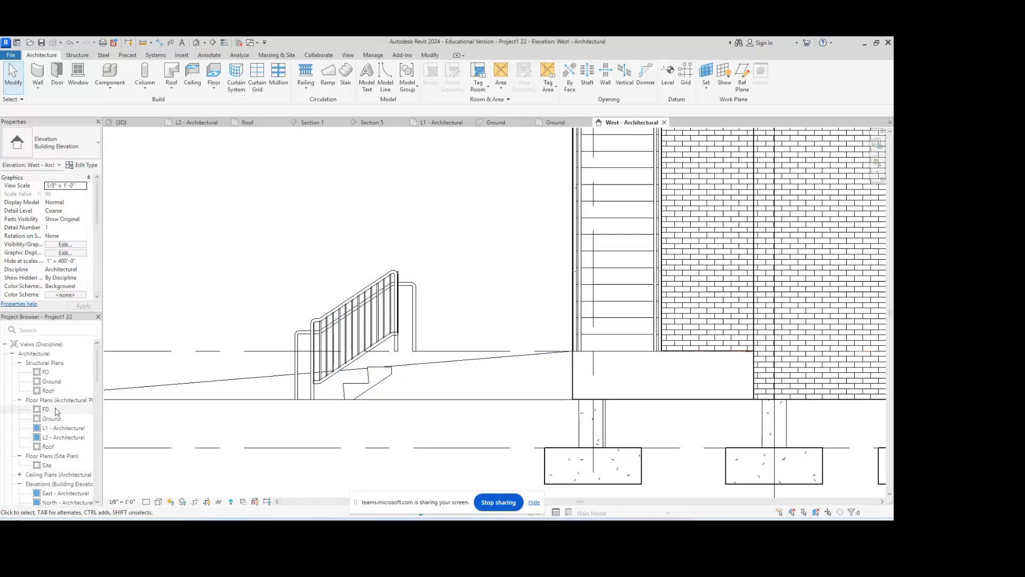
double_click(51, 419)
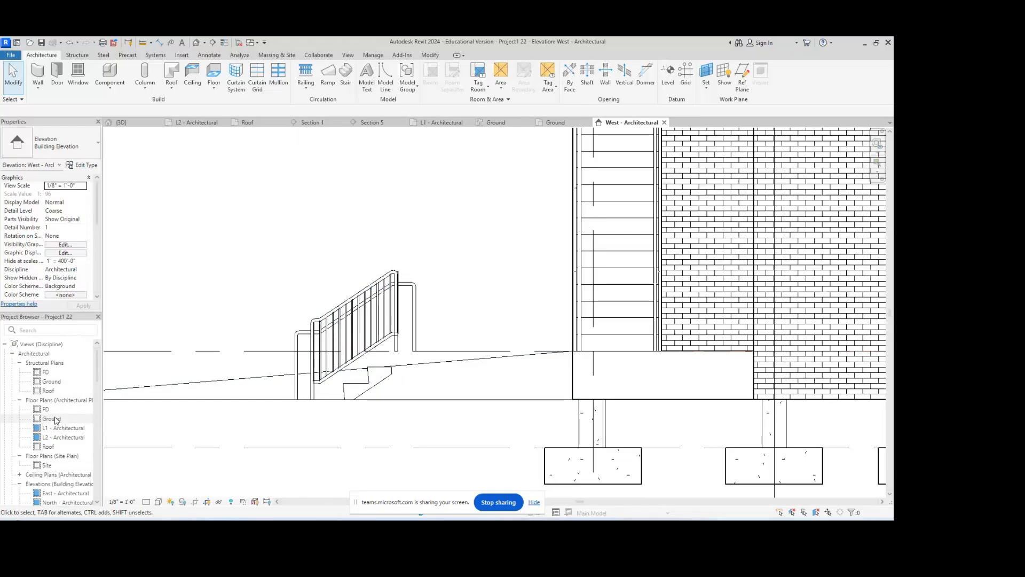
scroll(385, 253, "up", 3)
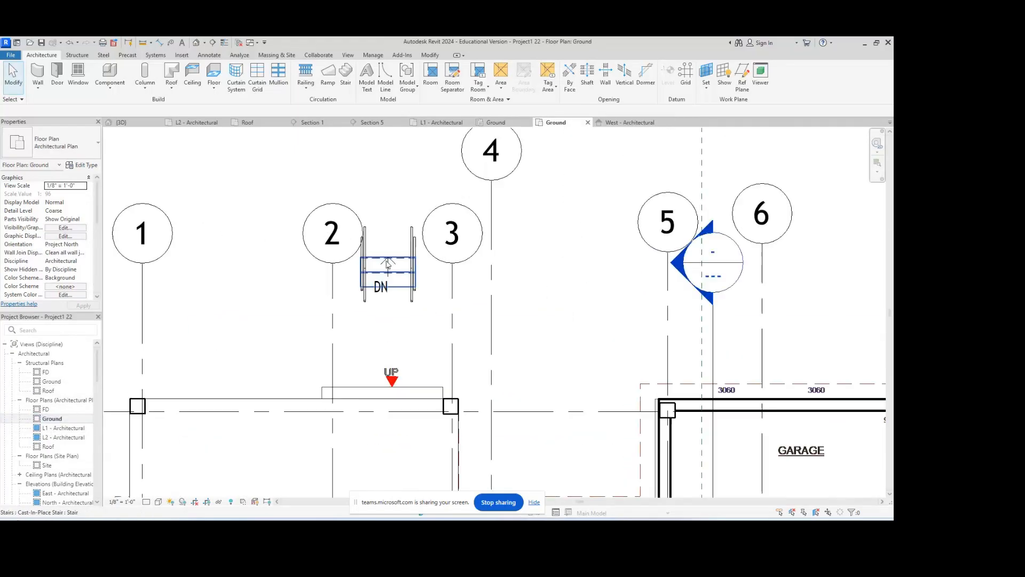
double_click(383, 261)
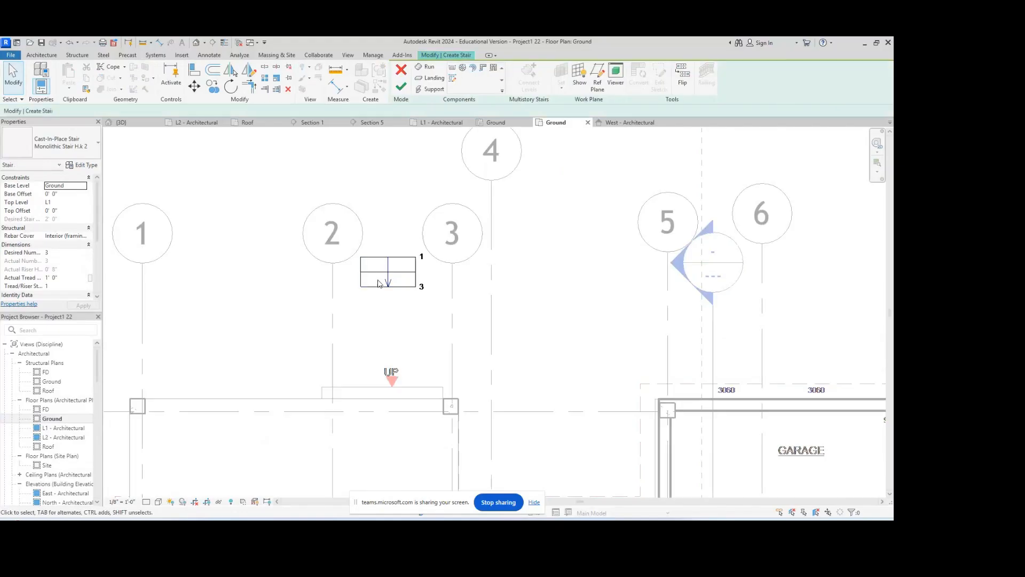
left_click(379, 283)
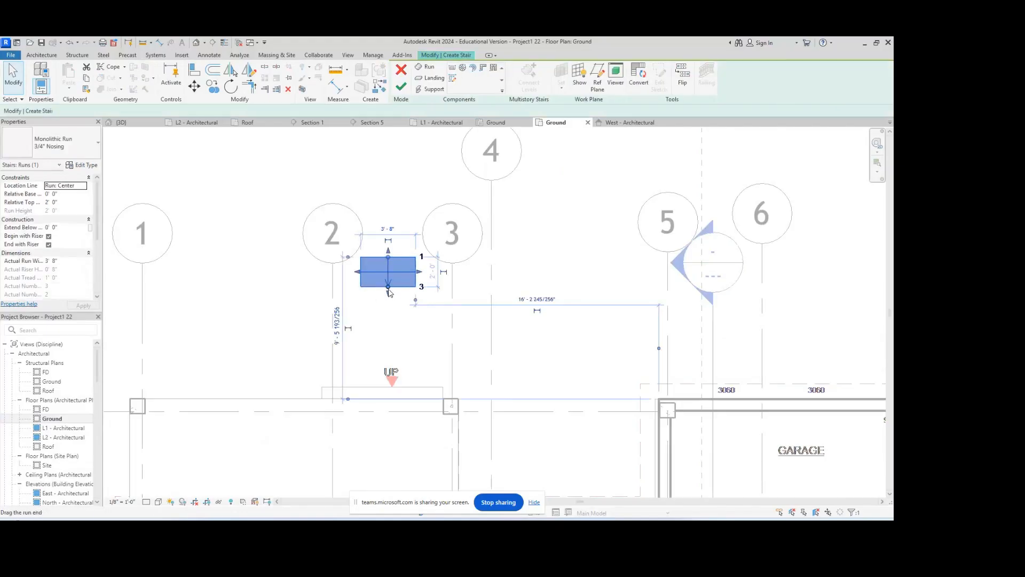
left_click_drag(388, 289, 390, 303)
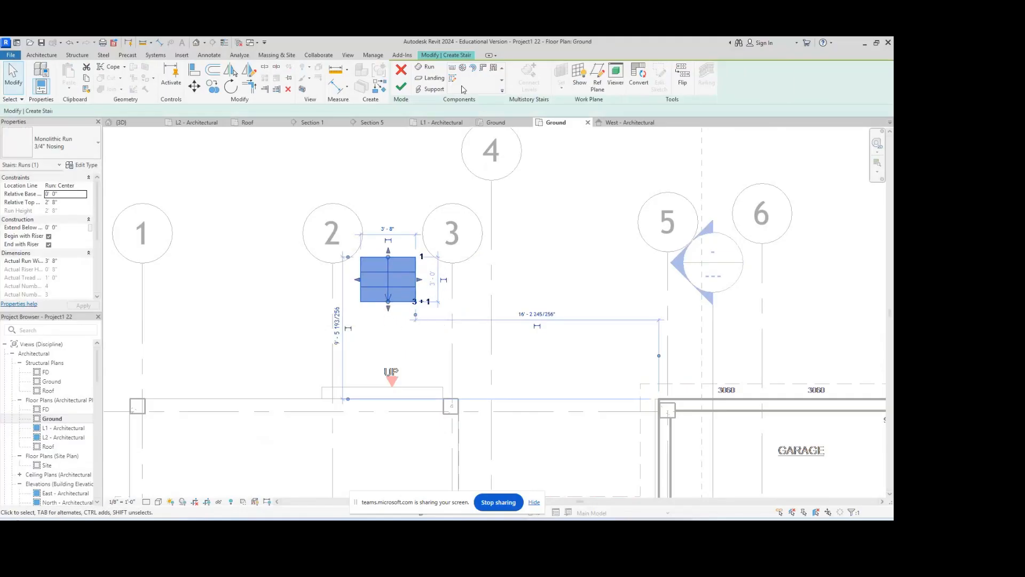
left_click(402, 87)
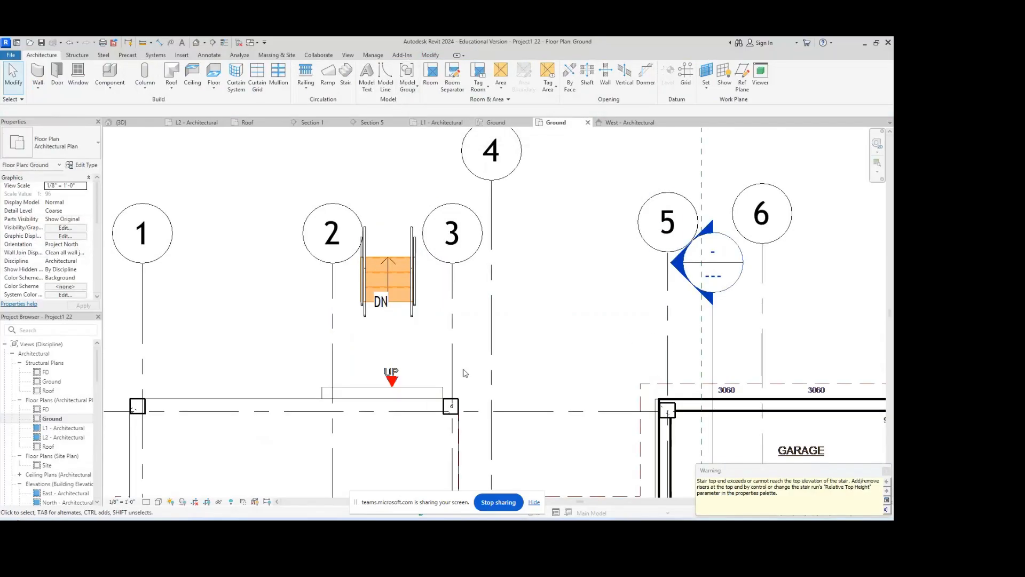
- Select the extended stair and check its top step against L1 in the West - Architectural elevation
left_click(368, 282)
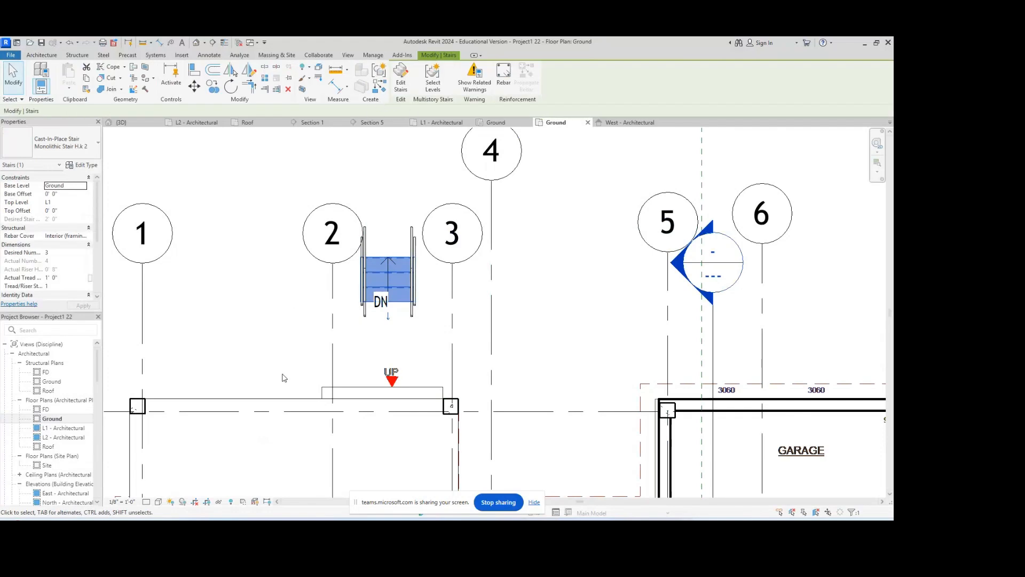
left_click(63, 496)
scroll(63, 497, "down", 4)
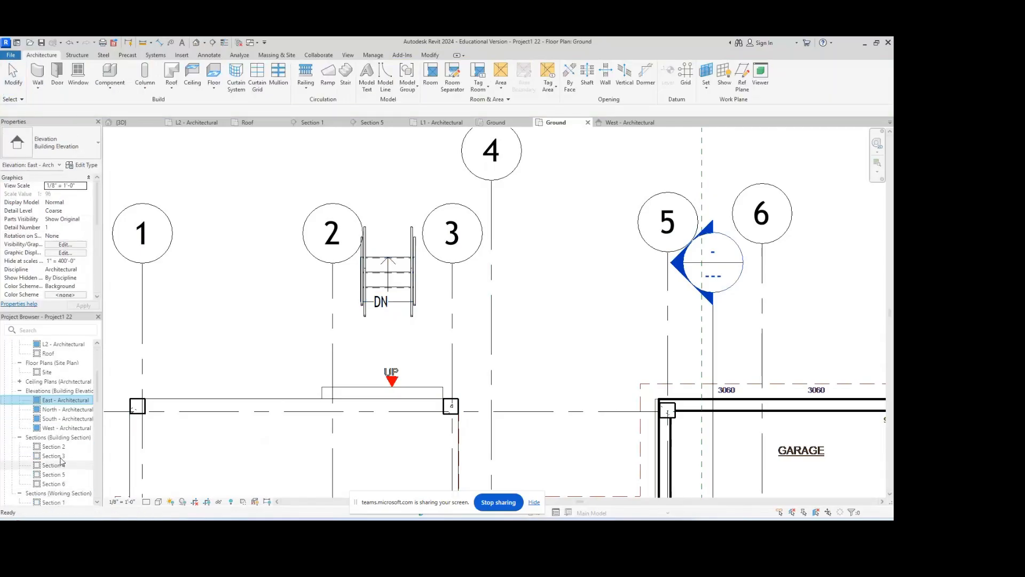
double_click(64, 428)
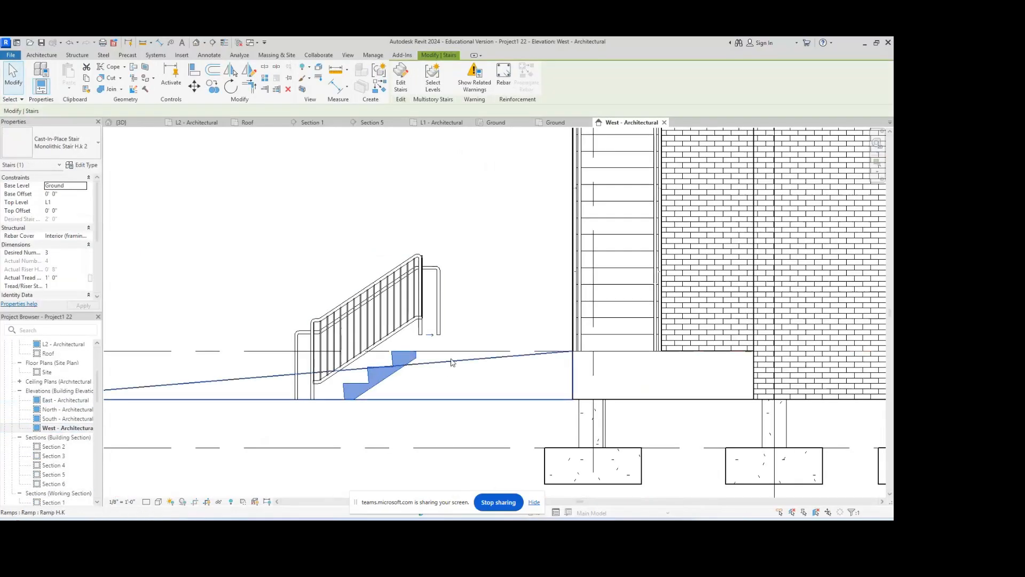
left_click(408, 353)
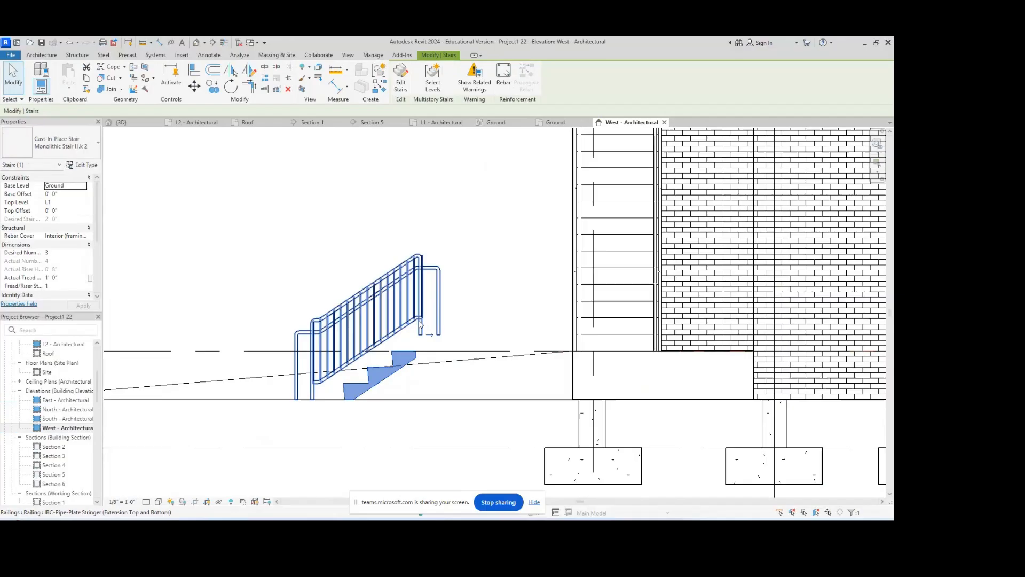
- Turn off End with Riser for the stair's run and finish the stair edit
double_click(414, 356)
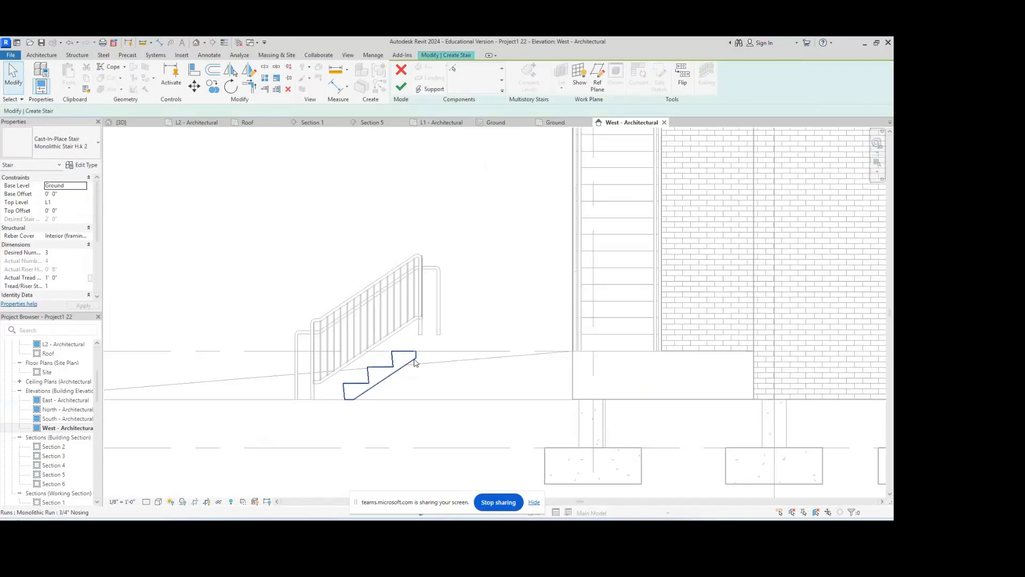
left_click(413, 356)
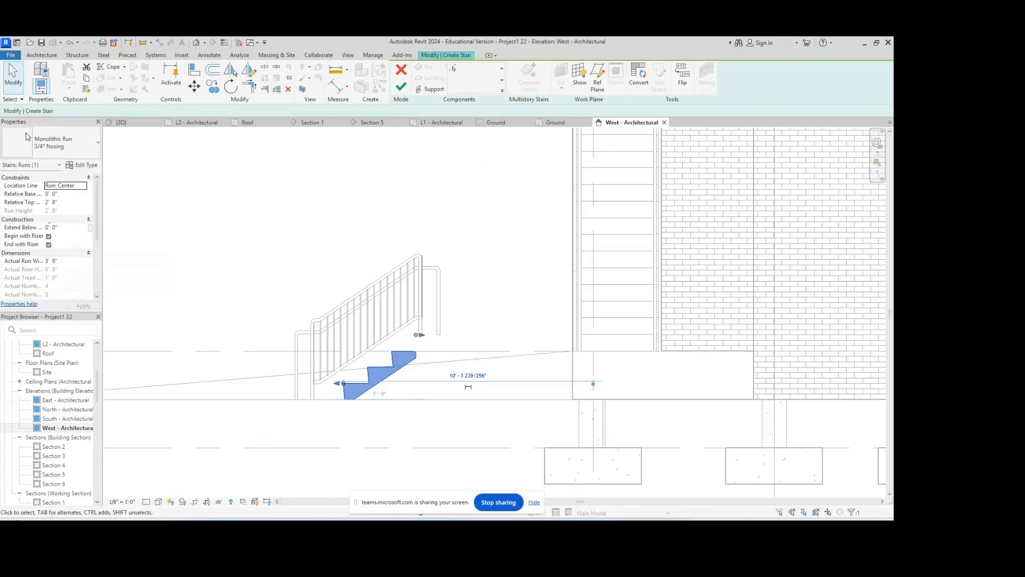
left_click(49, 244)
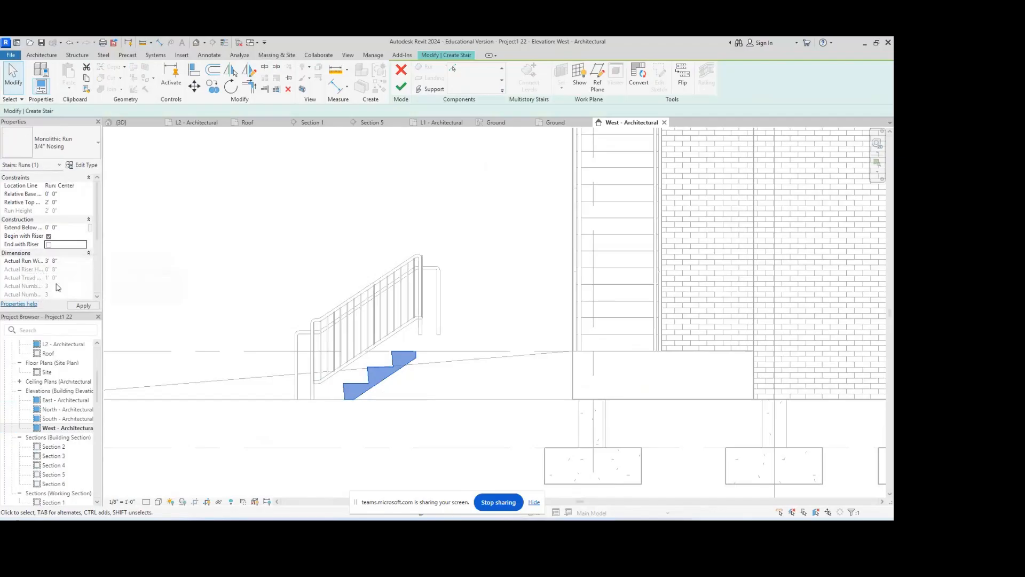
left_click(75, 306)
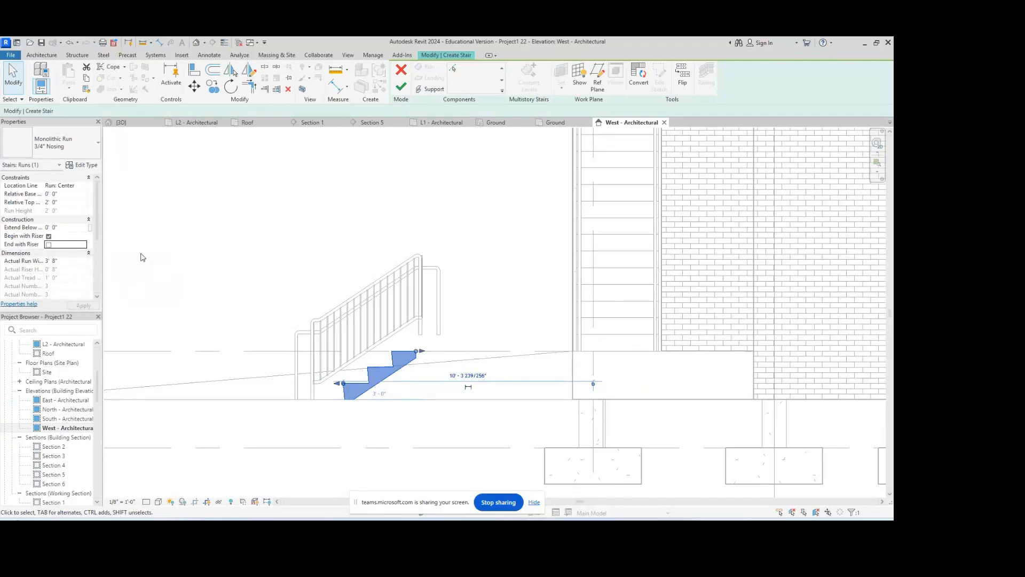
left_click(302, 295)
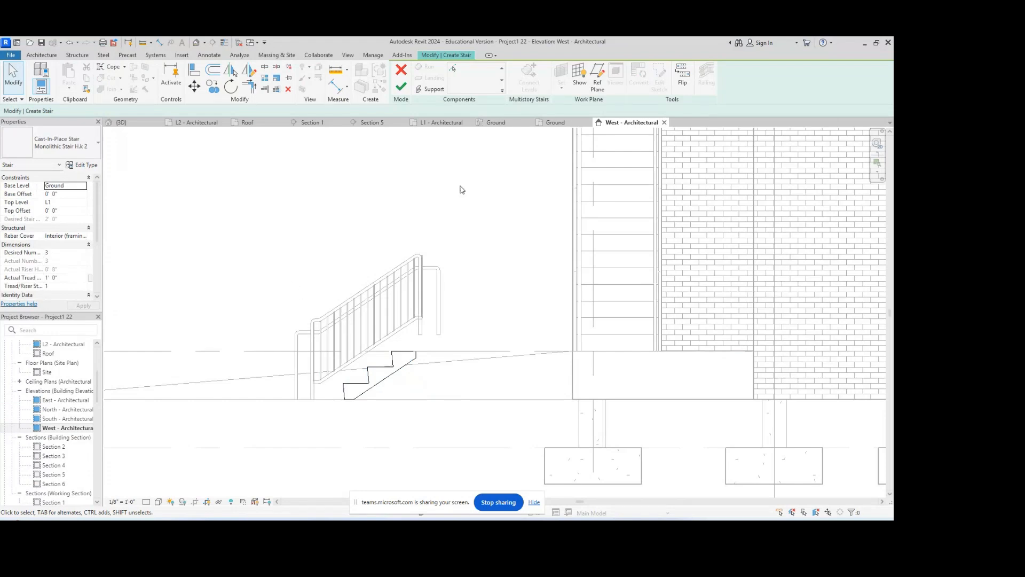
left_click(402, 87)
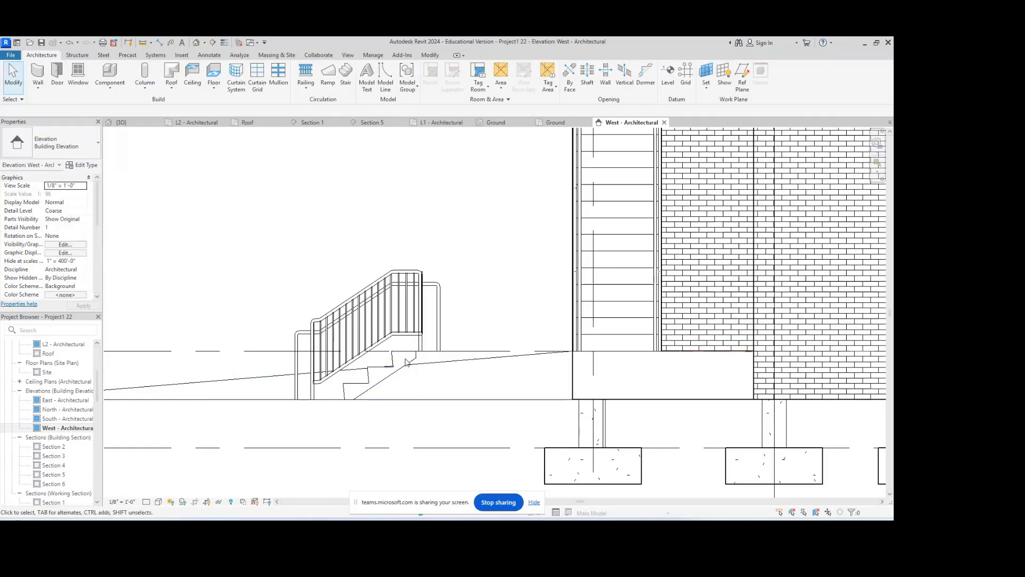
- Review the stair run's properties in the West elevation, and select the stair on the Ground floor plan
double_click(414, 363)
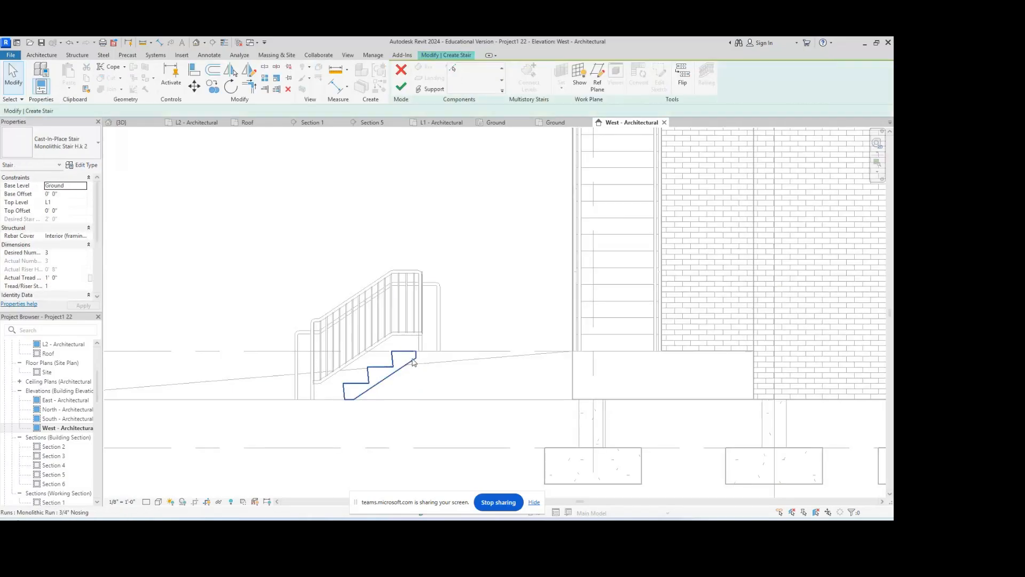
left_click(410, 364)
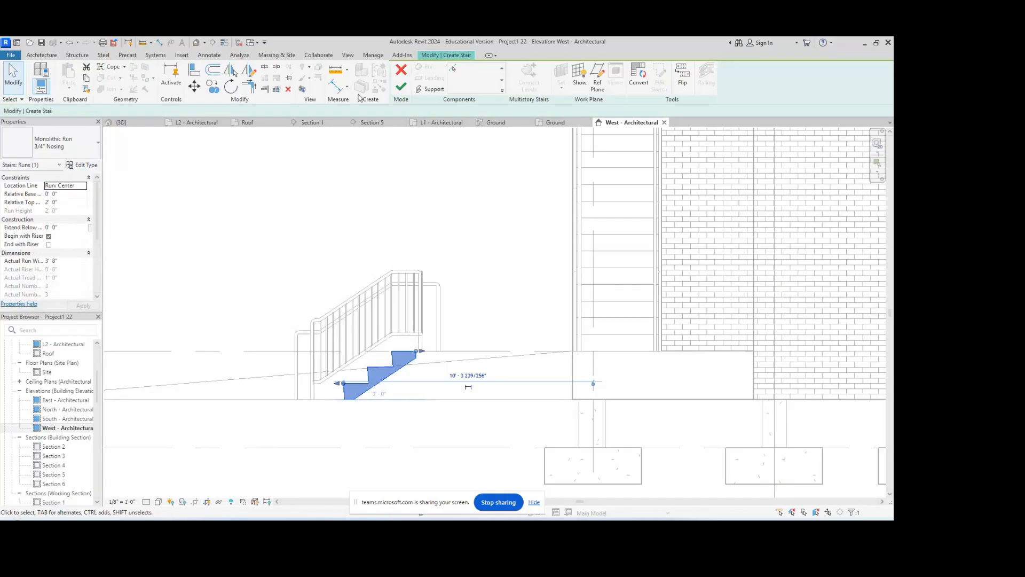
left_click(400, 90)
scroll(58, 410, "up", 4)
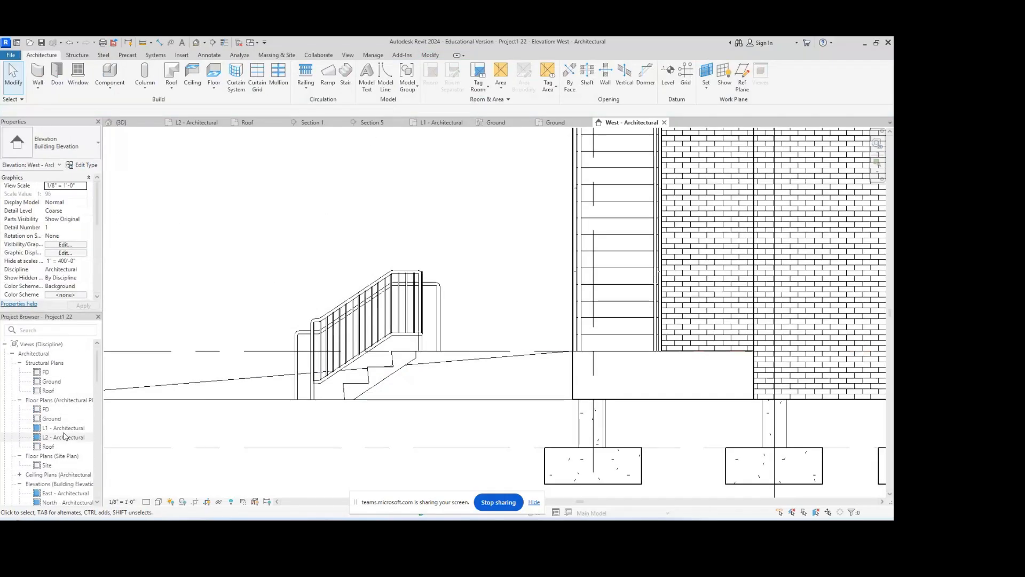
double_click(52, 419)
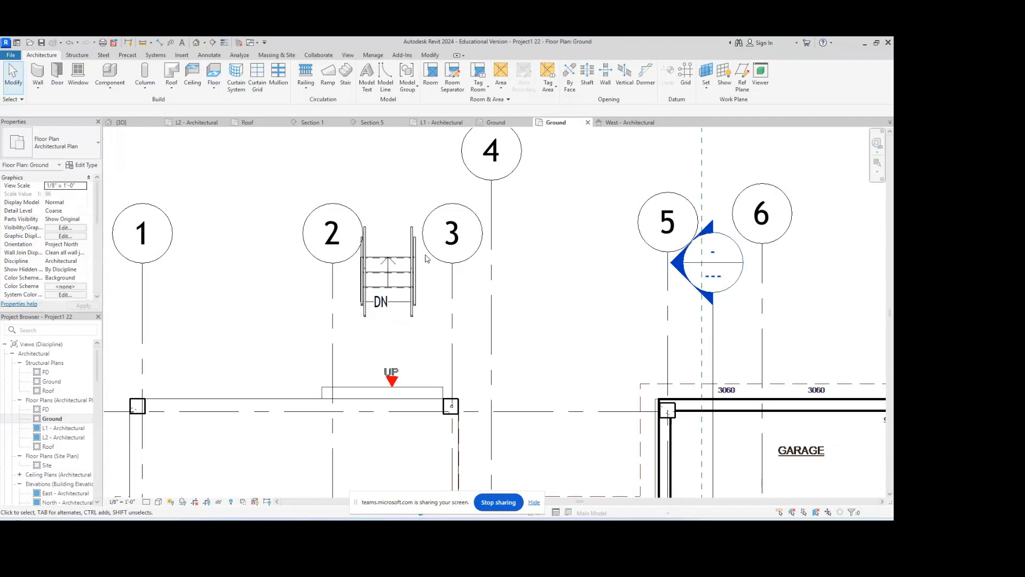
left_click(397, 264)
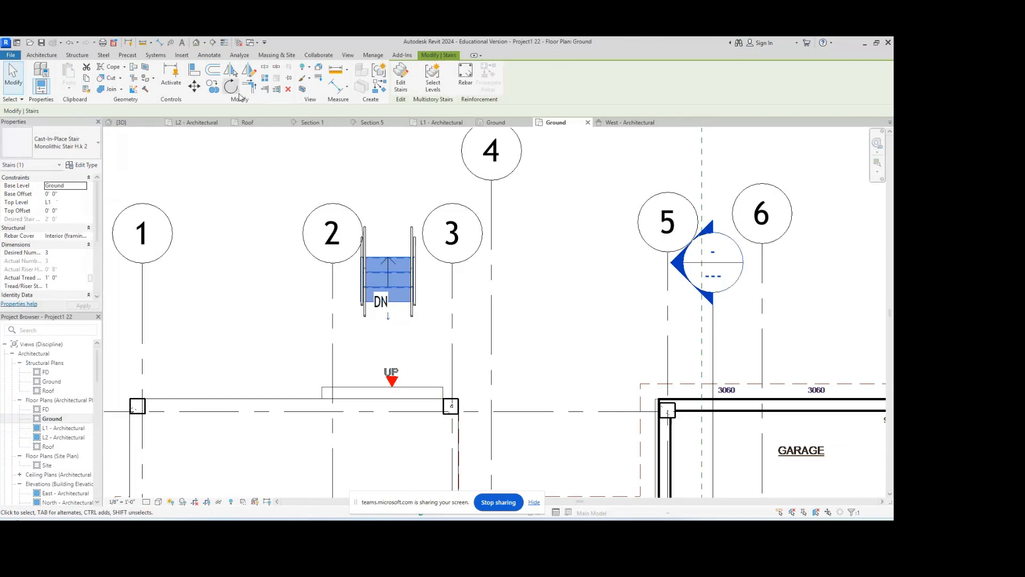
- Open the Section 4 building section
left_click(39, 56)
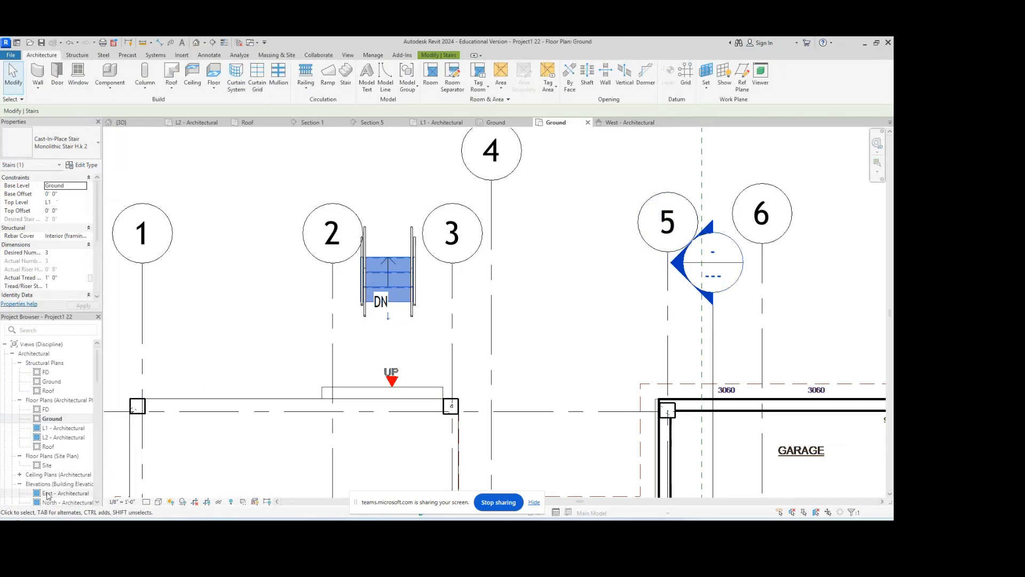
scroll(58, 460, "down", 5)
double_click(61, 419)
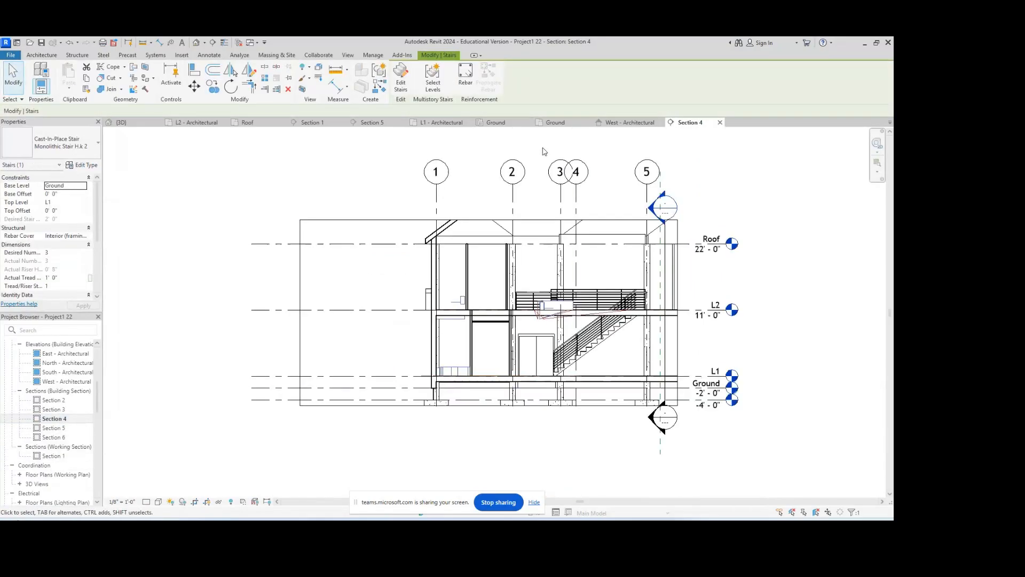
left_click(43, 55)
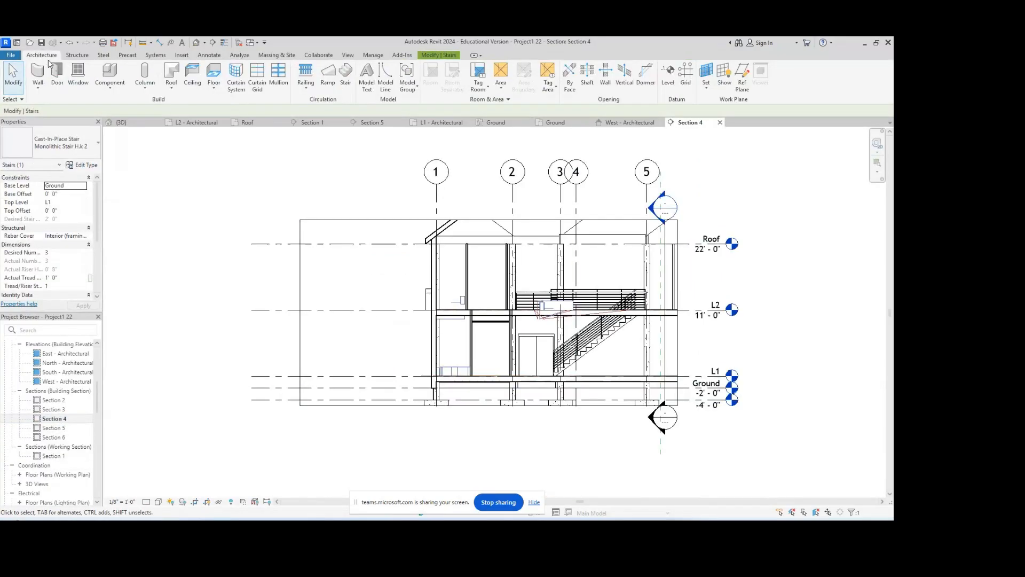
left_click(669, 75)
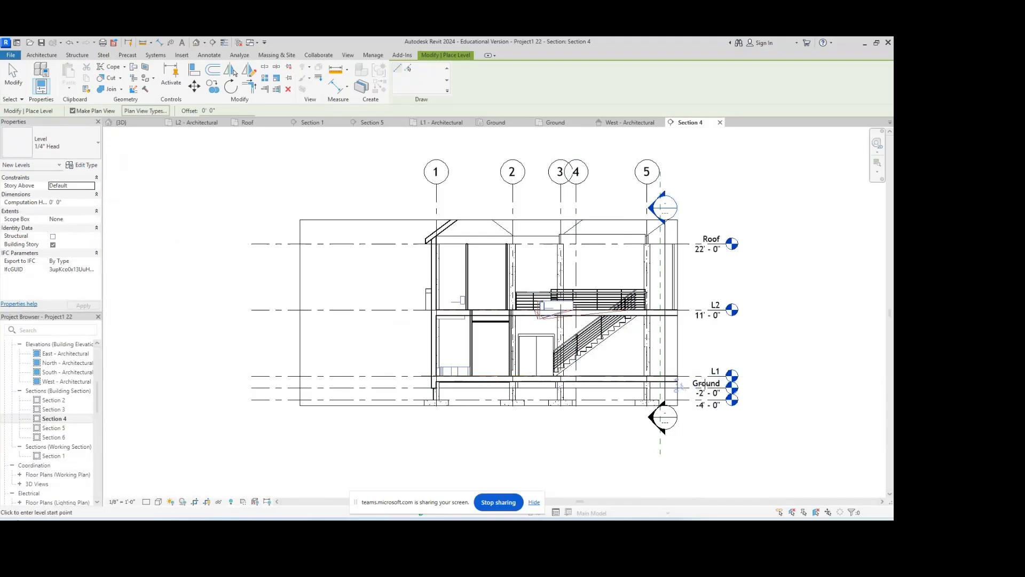
scroll(714, 372, "up", 2)
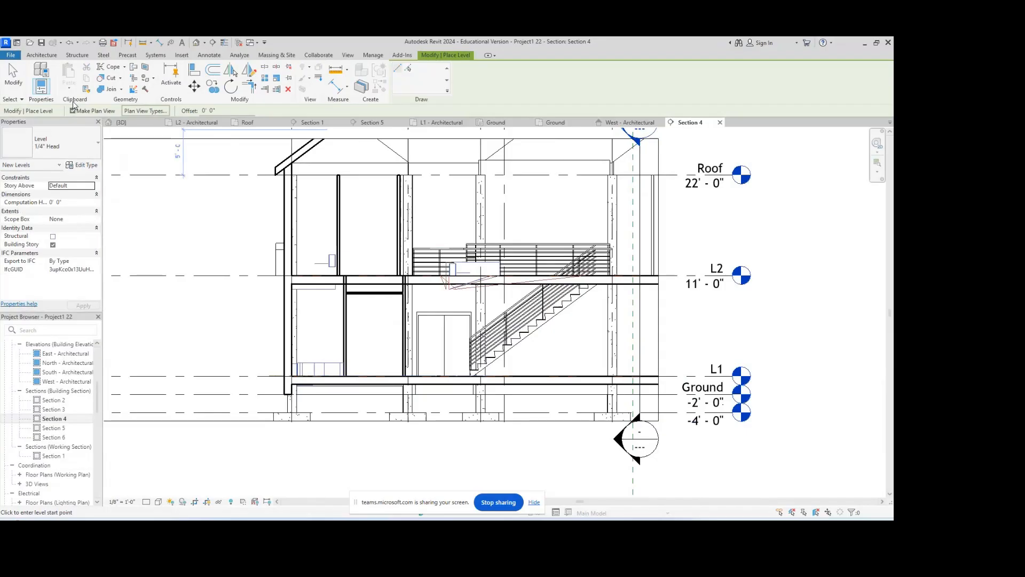
key("Escape")
key("Escape")
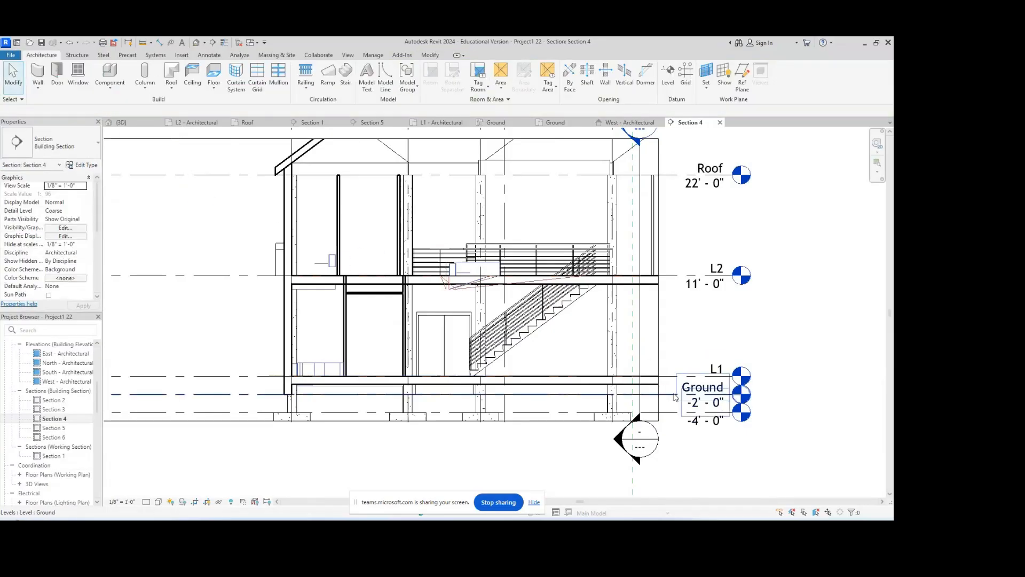
- Select the Ground level in Section 4 and check its elevation and spacing to the neighbouring levels
left_click(668, 397)
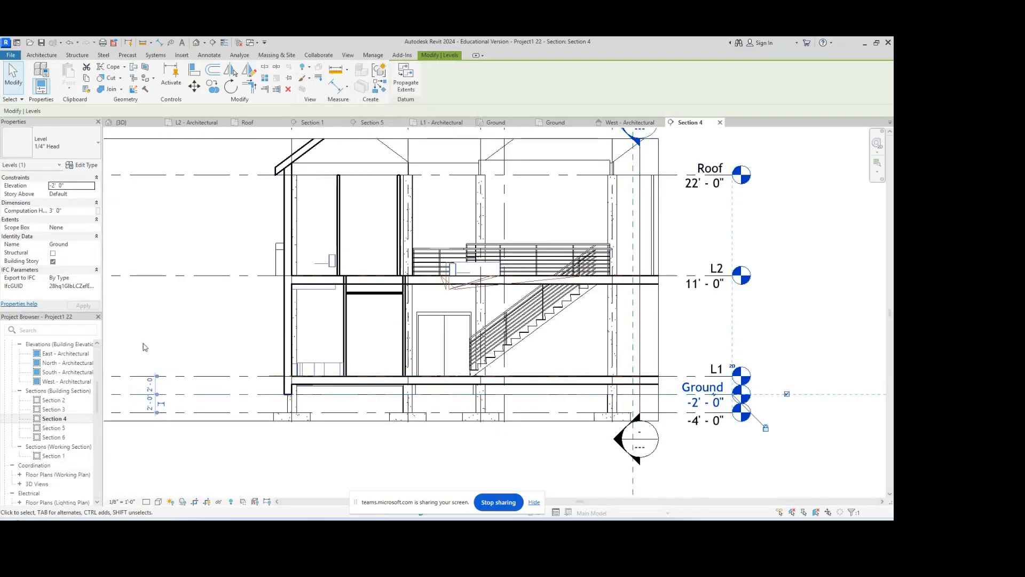
scroll(53, 360, "up", 5)
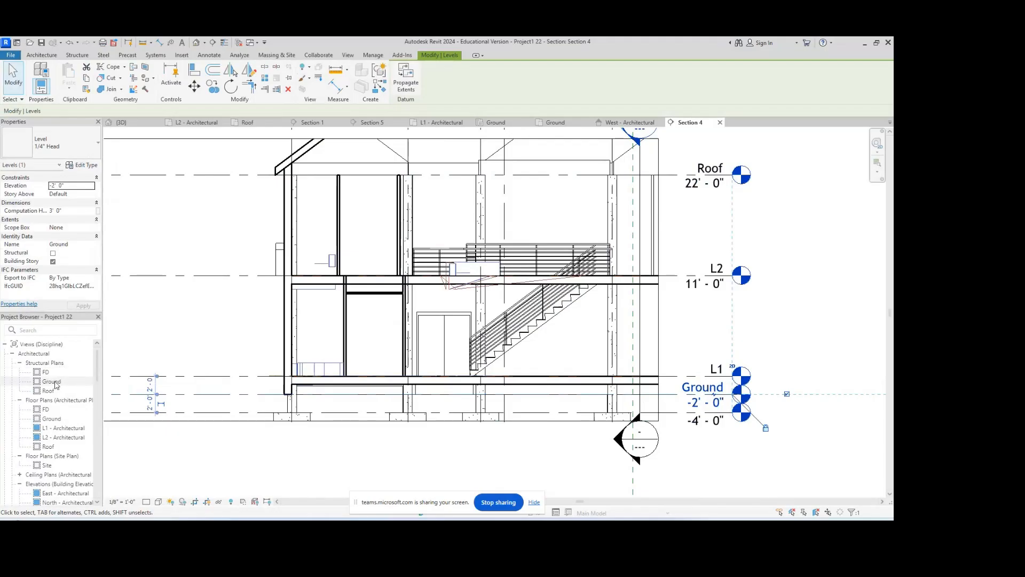
key("Escape")
- On the Ground floor plan, move the stair with its railings so its porch-side corner meets the corner of the column at grid 3
double_click(52, 419)
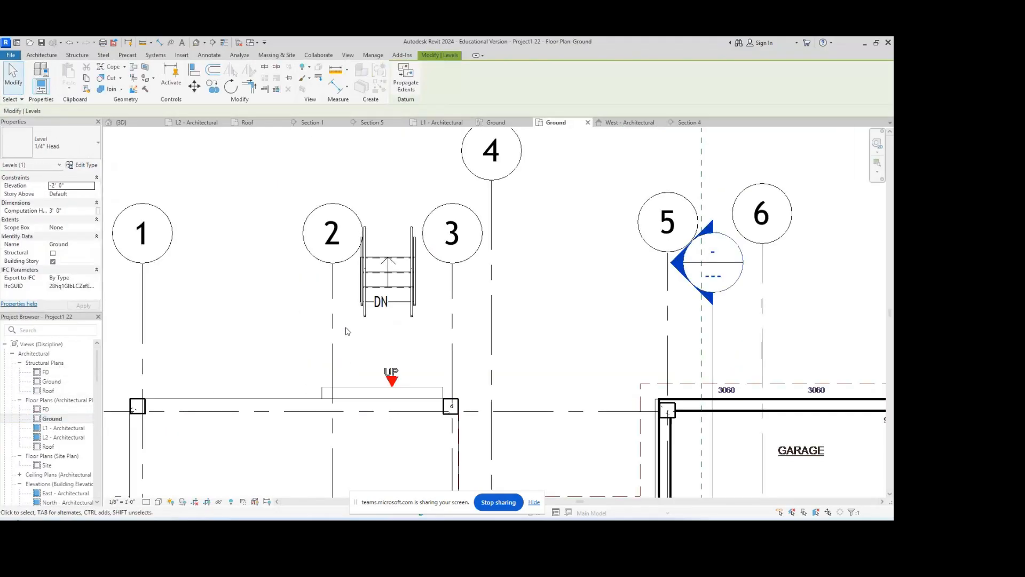
left_click(388, 303)
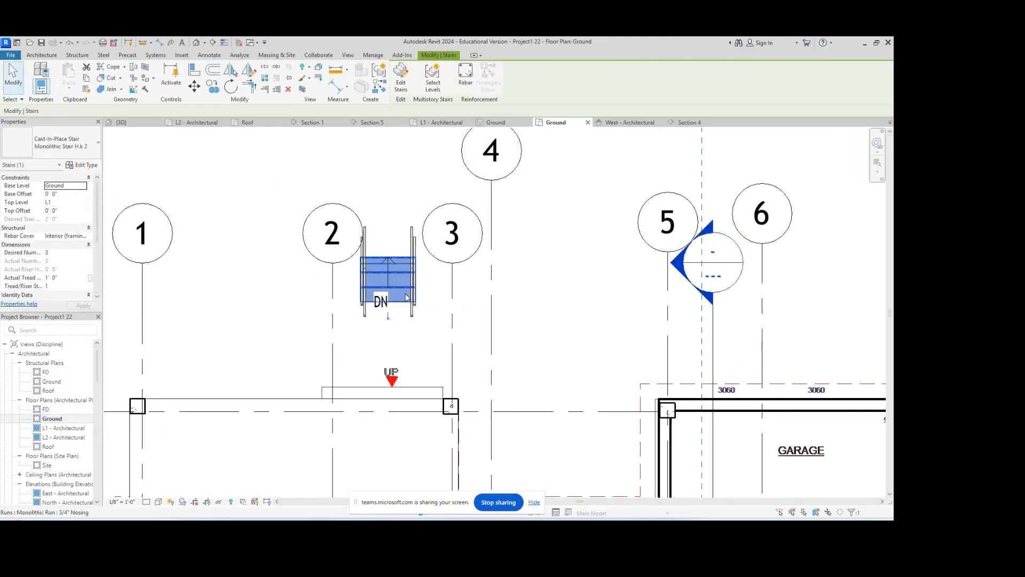
left_click(412, 262)
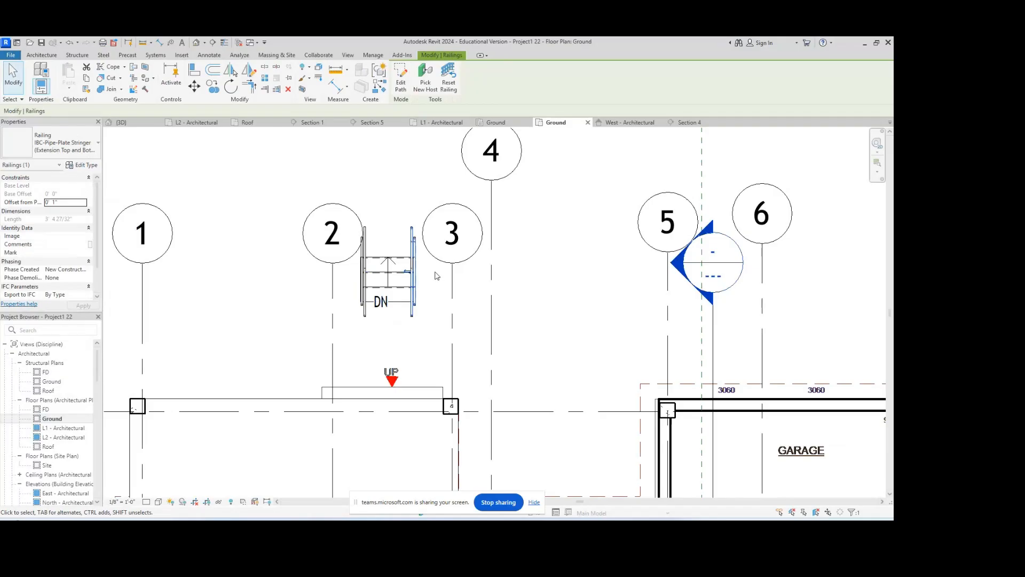
left_click_drag(436, 275, 355, 327)
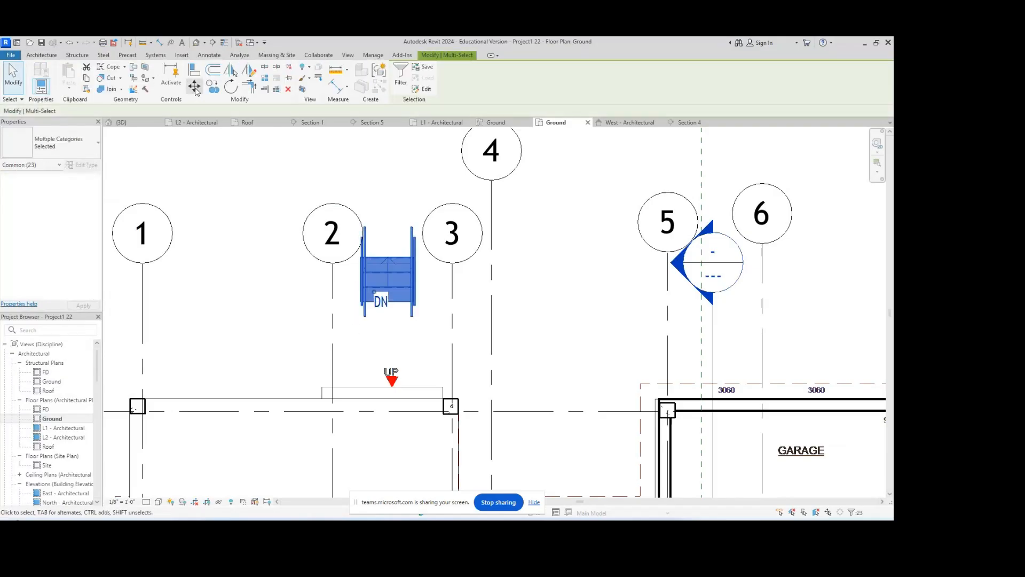
left_click(195, 87)
scroll(370, 355, "up", 2)
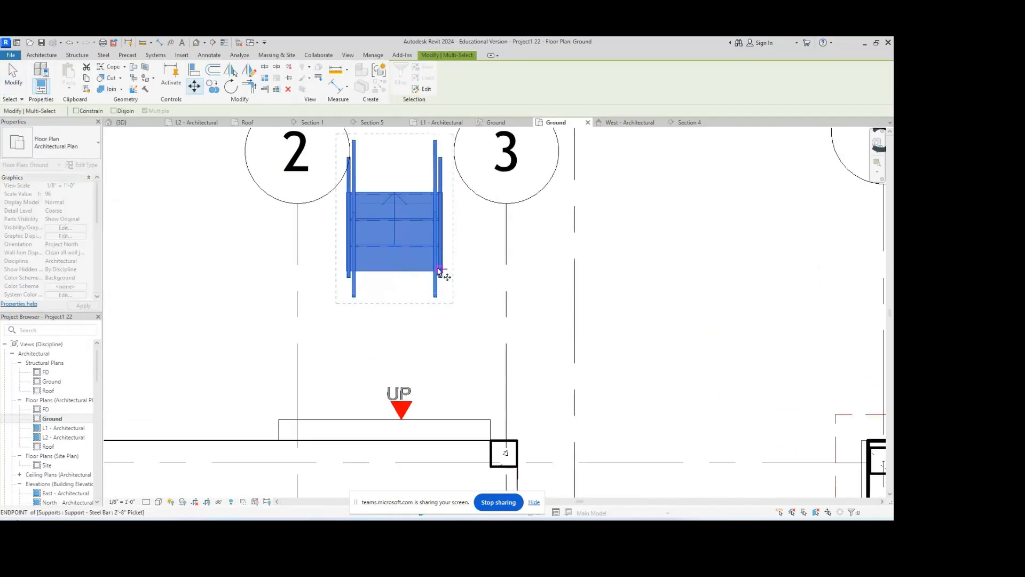
scroll(438, 269, "up", 3)
left_click(451, 277)
scroll(458, 293, "down", 3)
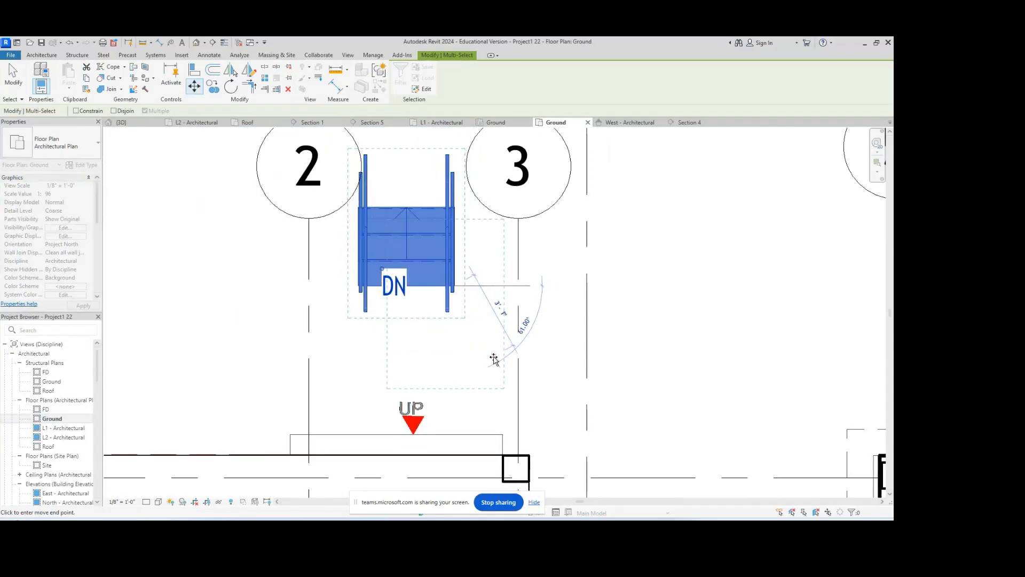
middle_click_drag(494, 358, 477, 277)
scroll(480, 359, "up", 5)
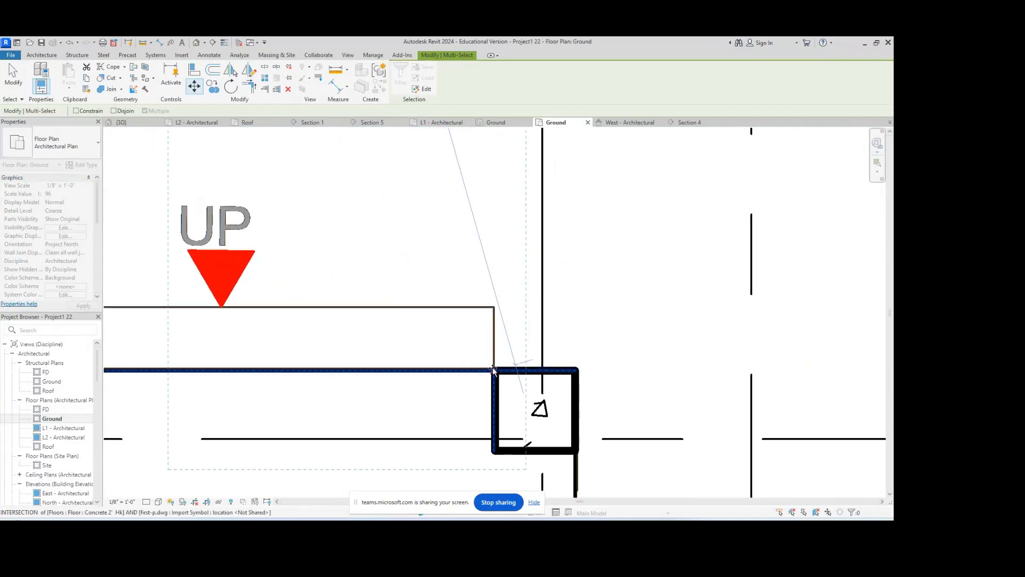
left_click(494, 370)
scroll(494, 369, "down", 5)
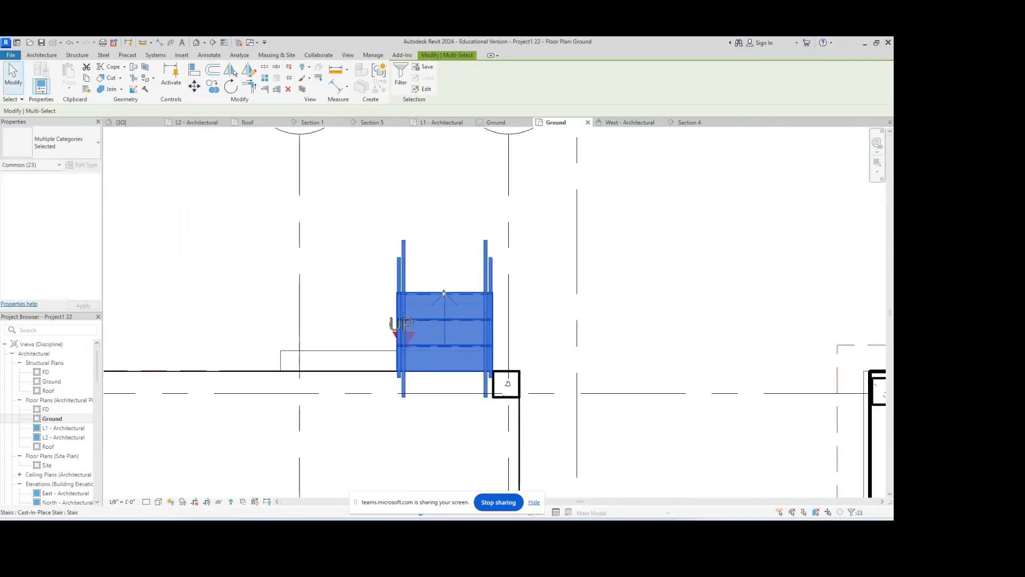
key("Escape")
- Edit the stair, widen its run to 8' 0 121/128" to match the step outline in the linked drawing, and finish it
scroll(455, 313, "down", 2)
middle_click_drag(457, 313, 551, 300)
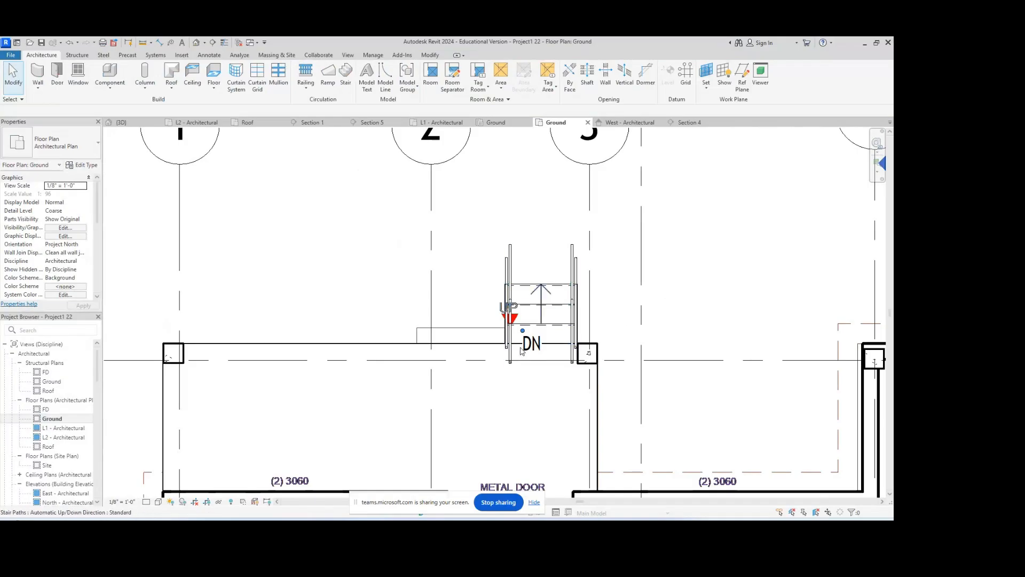
scroll(520, 333, "up", 1)
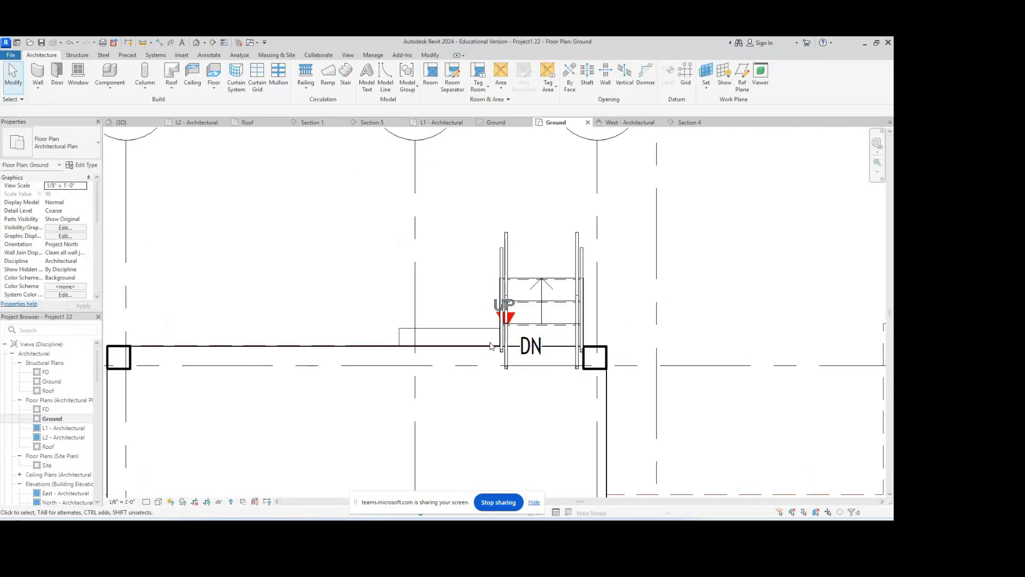
left_click(522, 282)
double_click(522, 281)
left_click(500, 343)
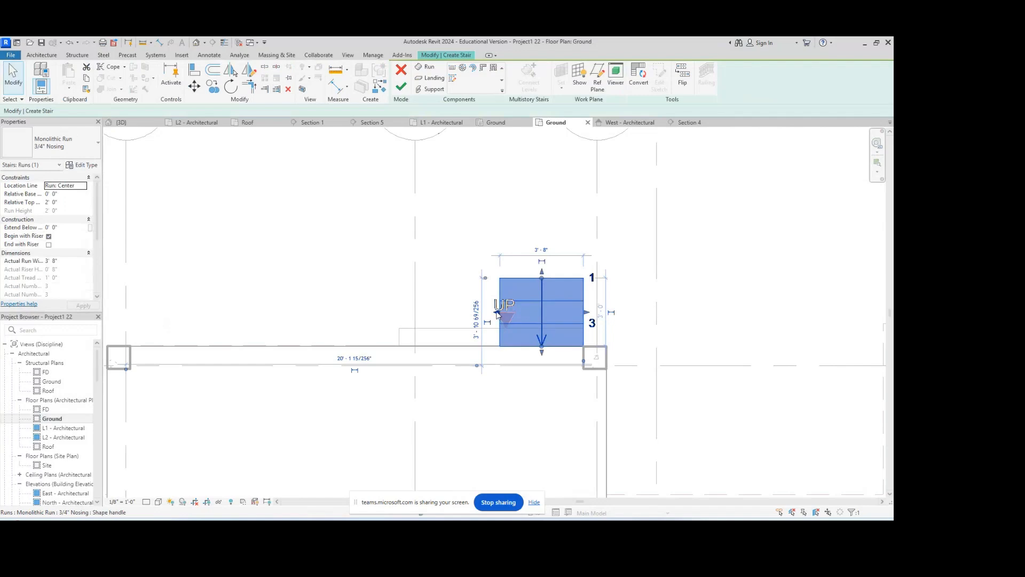
left_click_drag(498, 314, 399, 322)
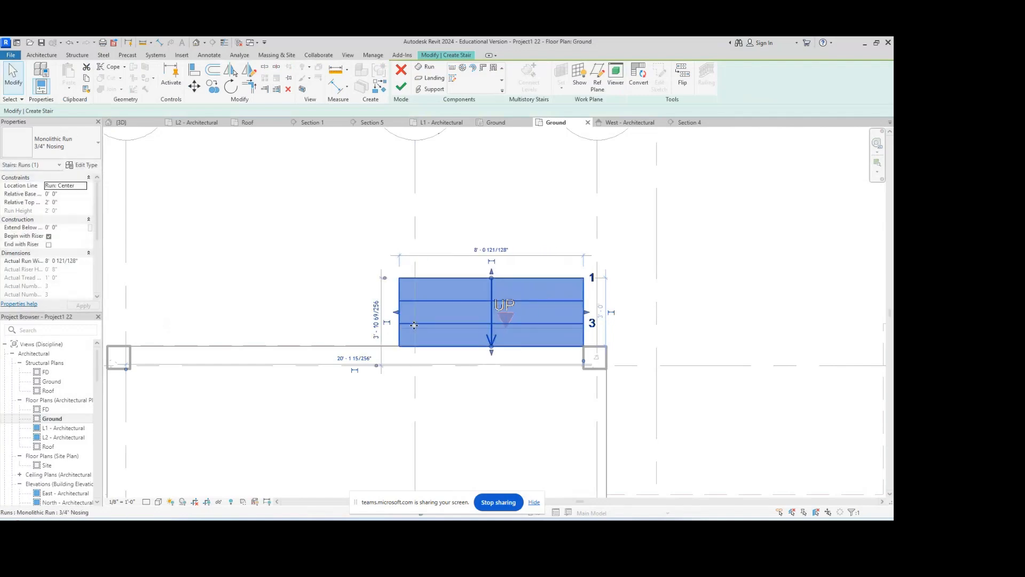
left_click(400, 92)
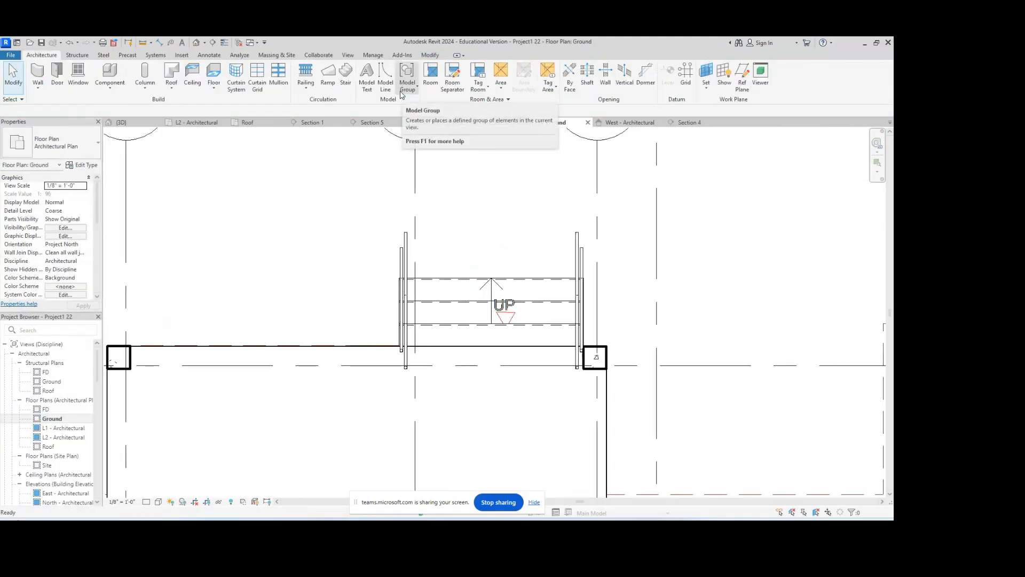
- Edit the stair again, nudge the run's edge away from the column to a width of 8' 1 5/128", and finish it
scroll(489, 337, "down", 3)
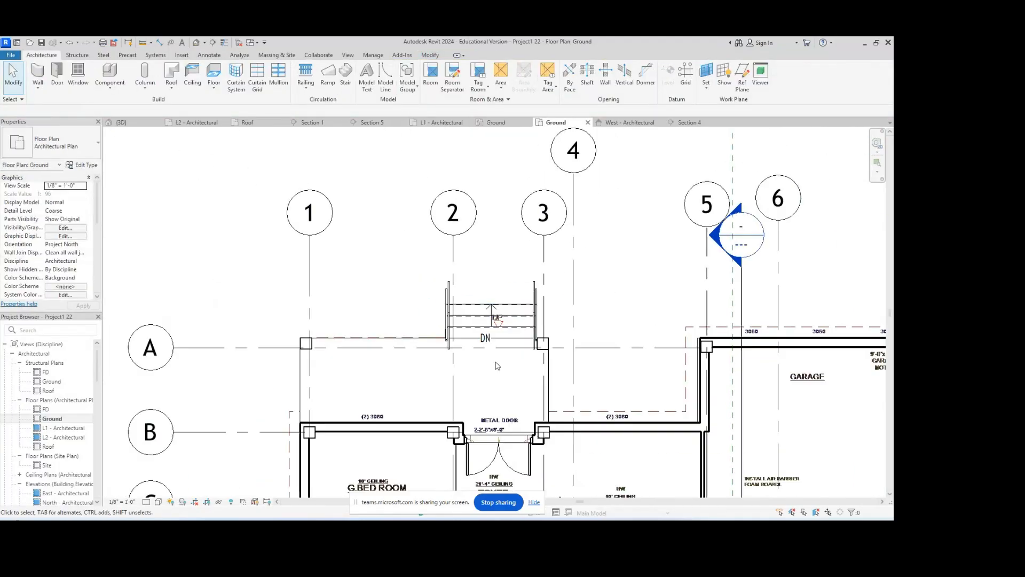
scroll(537, 336, "up", 4)
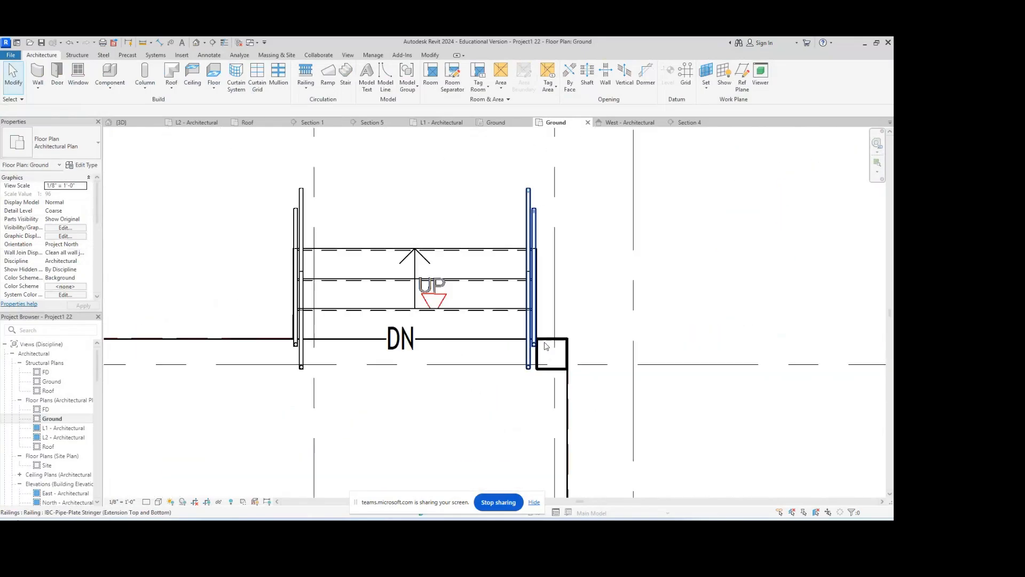
scroll(544, 348, "up", 3)
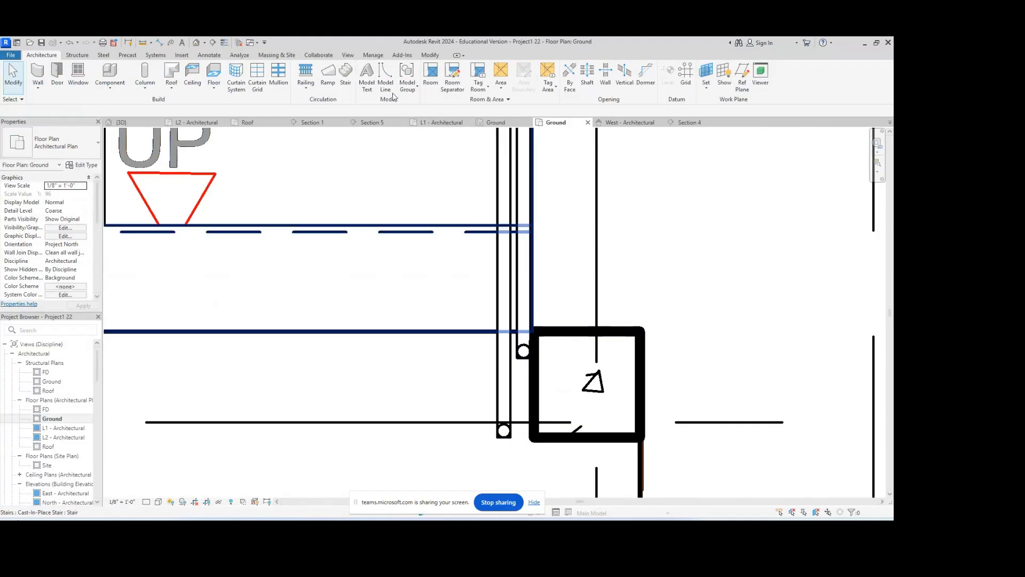
scroll(347, 234, "down", 5)
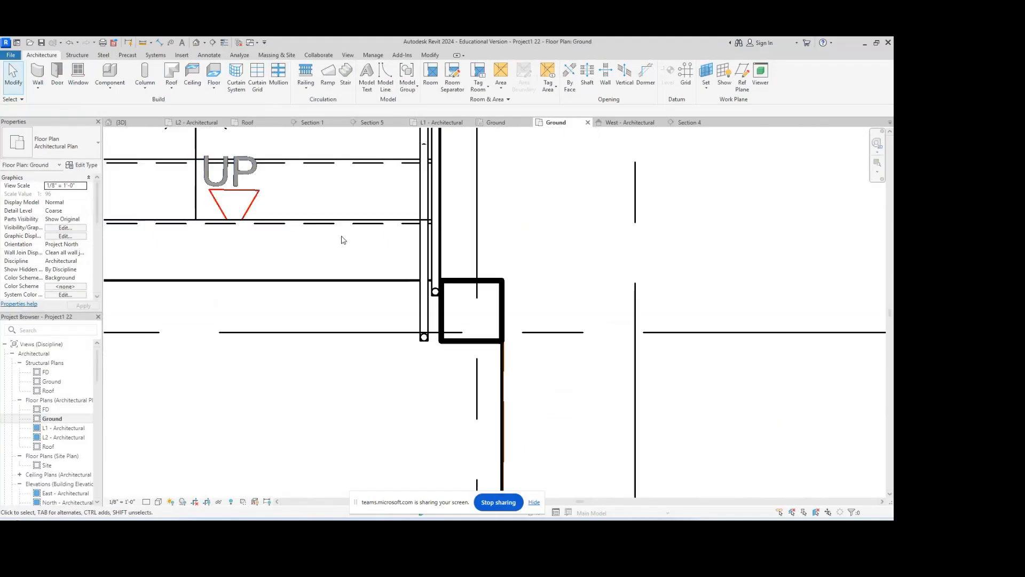
double_click(492, 181)
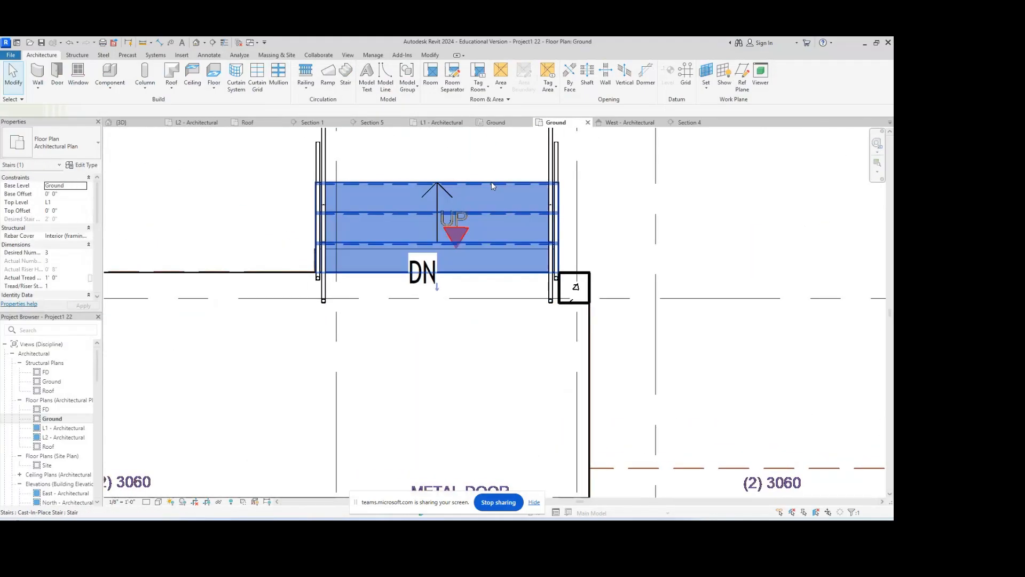
left_click(315, 233)
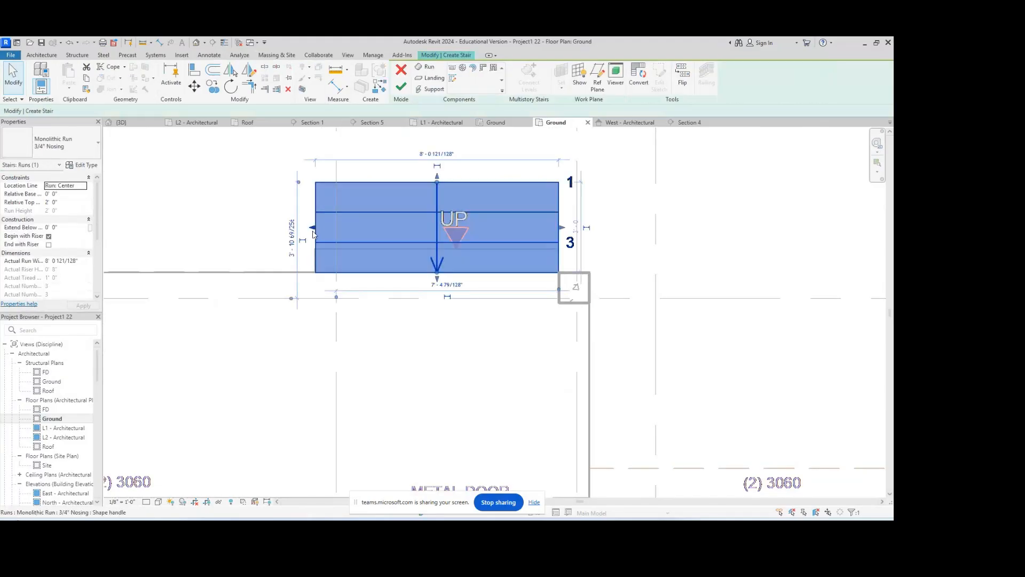
mouse_move(313, 231)
left_mouse_down()
mouse_move(398, 231)
mouse_move(315, 230)
left_mouse_up()
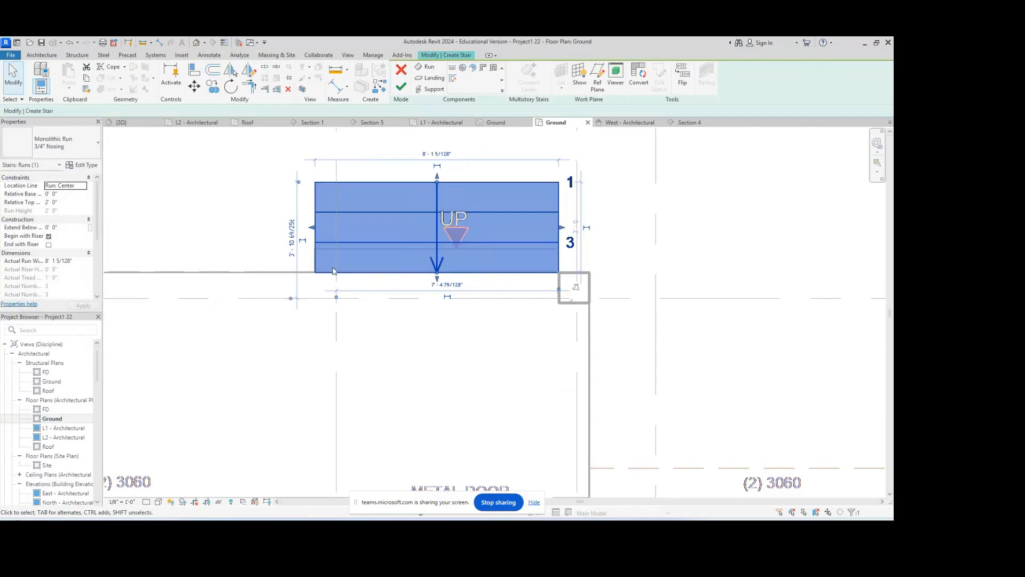
left_click(402, 86)
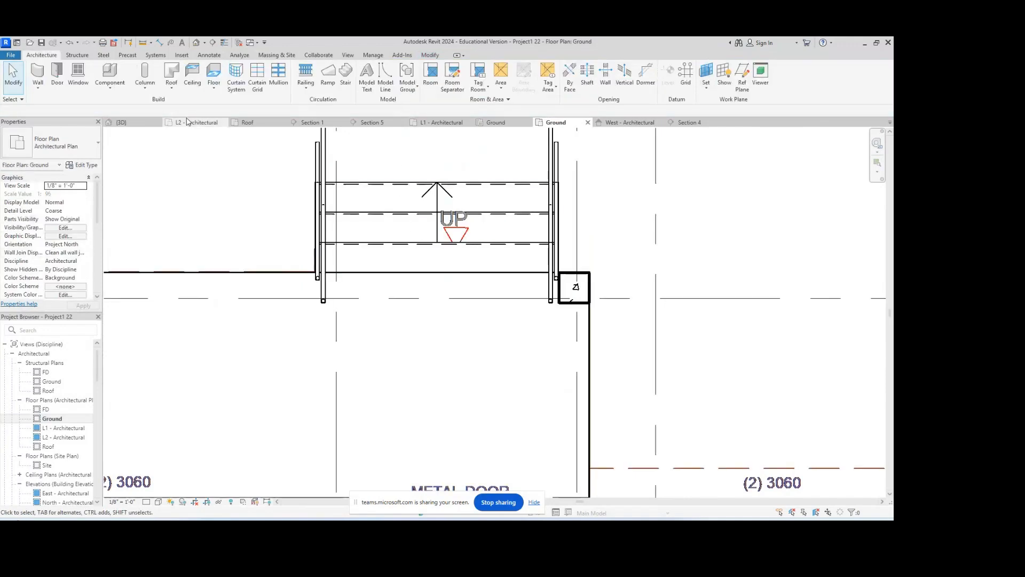
- In the 3D view, select the entrance stair and open the type properties of its 3/4" Nosing run type
left_click(120, 123)
scroll(561, 327, "up", 5)
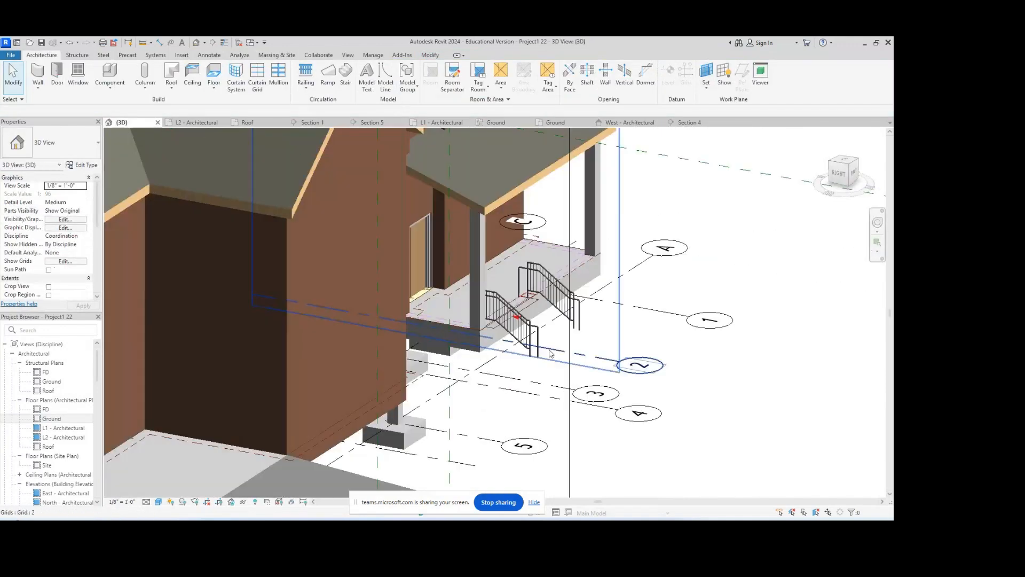
left_click(569, 312)
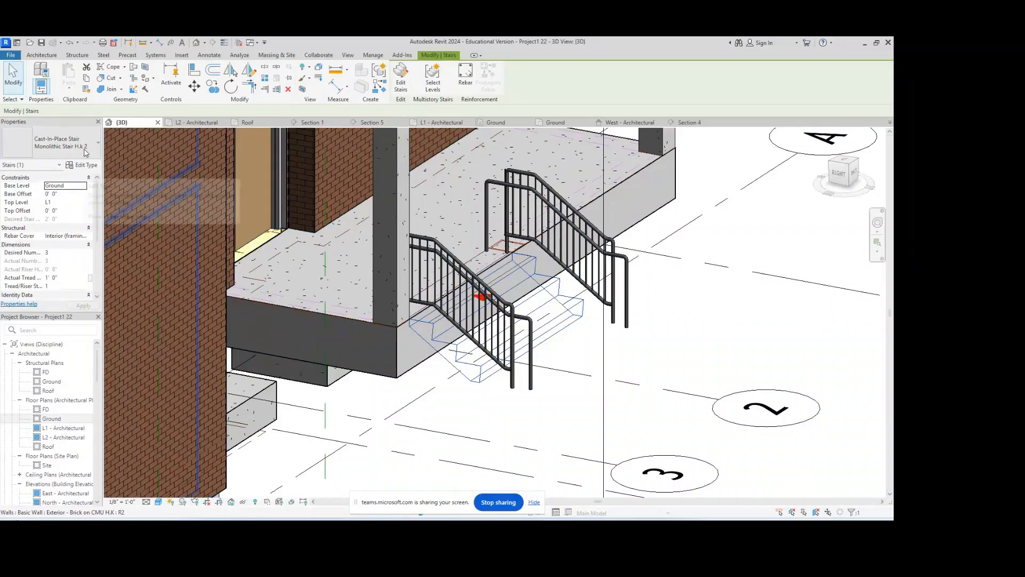
left_click(83, 168)
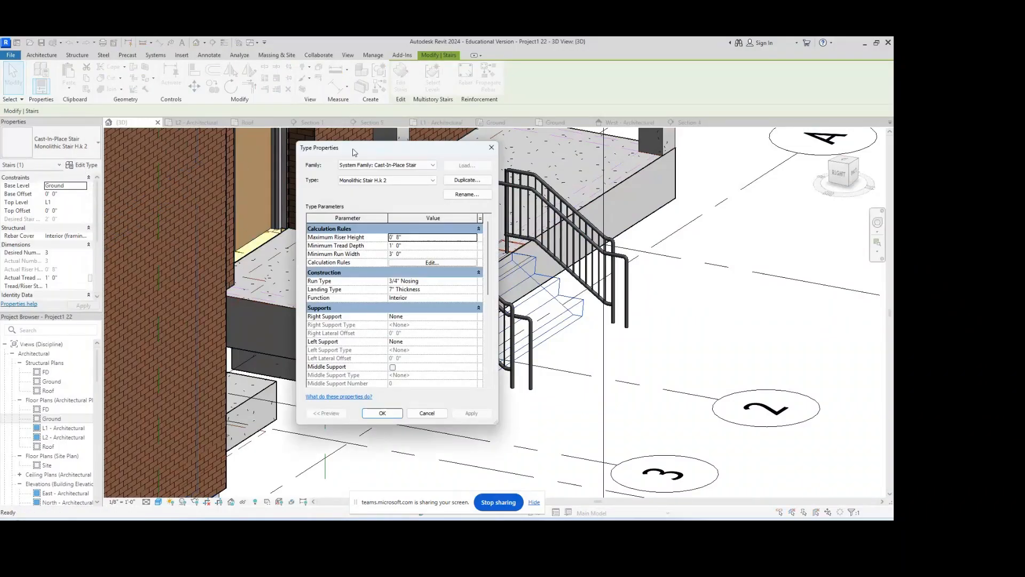
left_click_drag(353, 154, 183, 145)
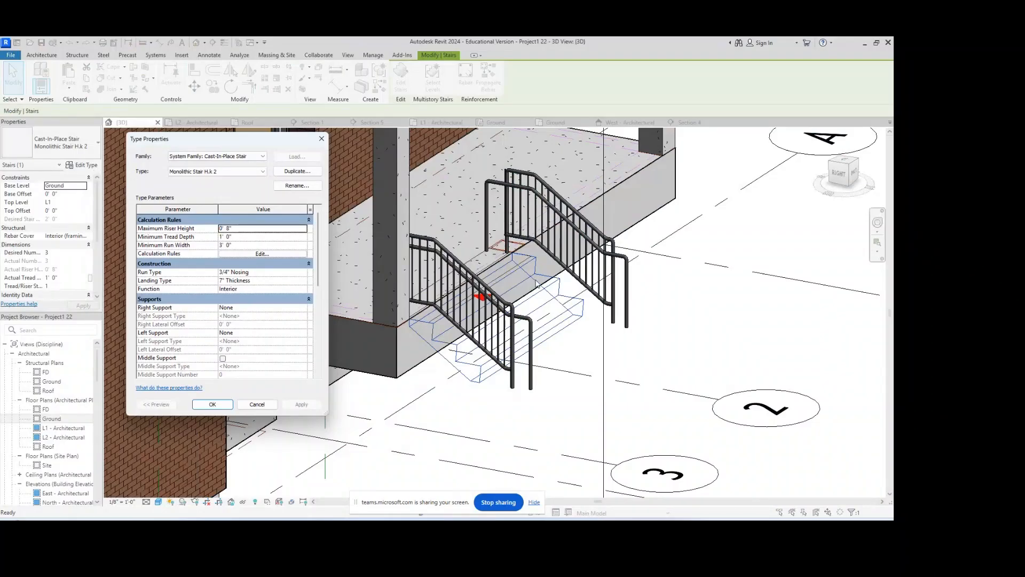
left_click(322, 138)
left_click(85, 165)
left_click(303, 273)
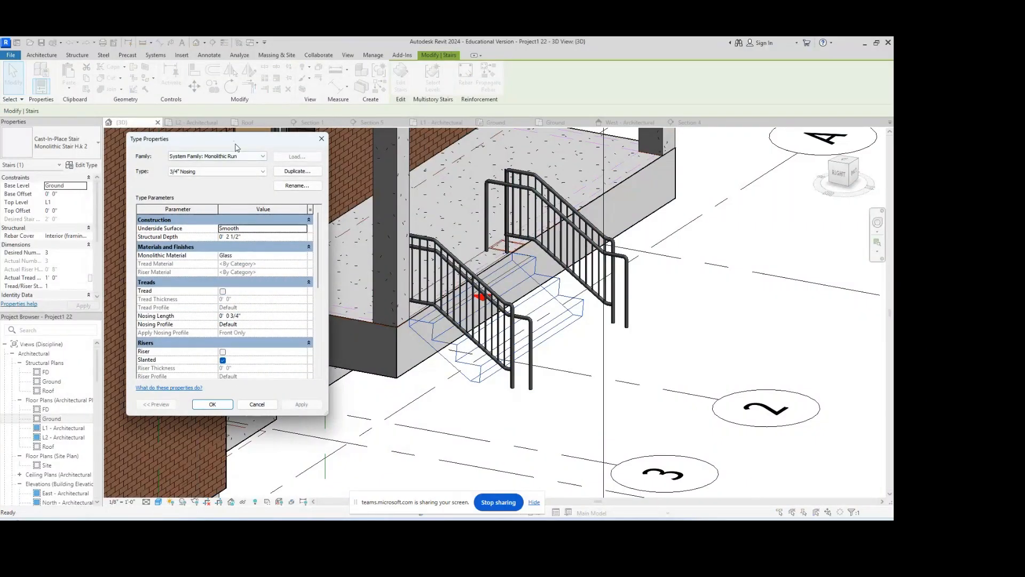
- Set the run type's monolithic material to Concrete, Cast-in-Place gray and confirm the run type
left_click_drag(236, 143, 365, 130)
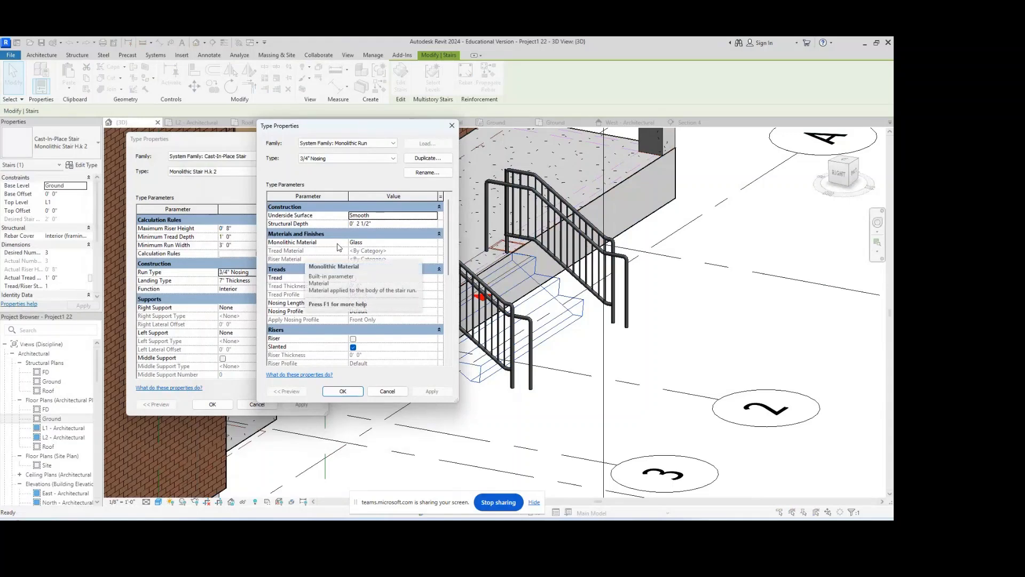
left_click(398, 242)
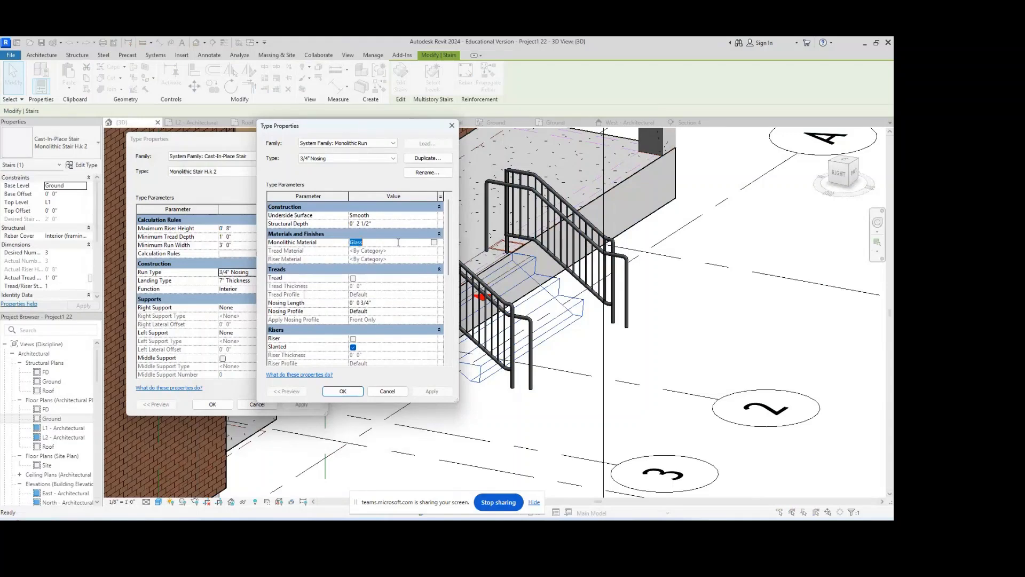
left_click(434, 242)
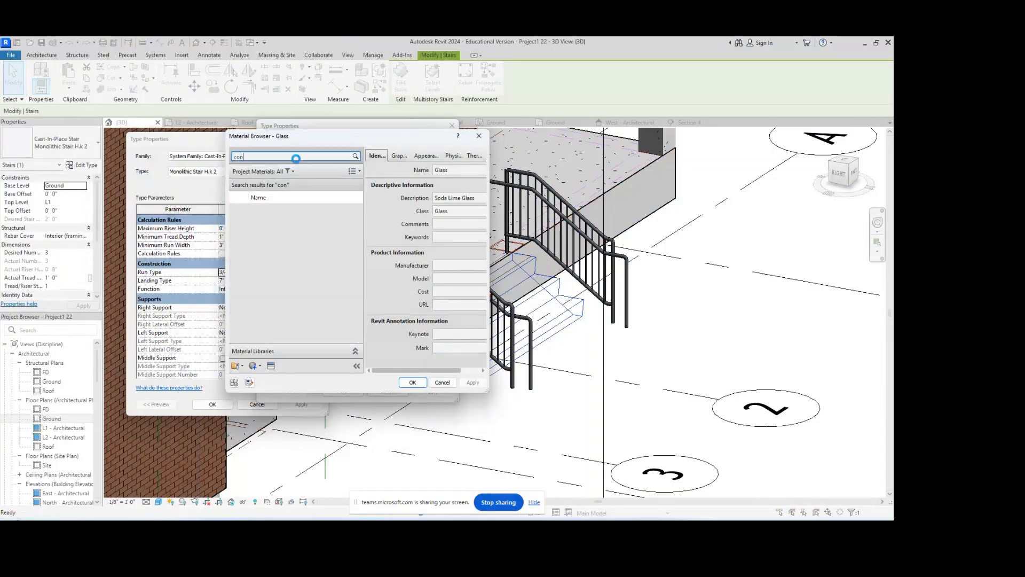
type("conc")
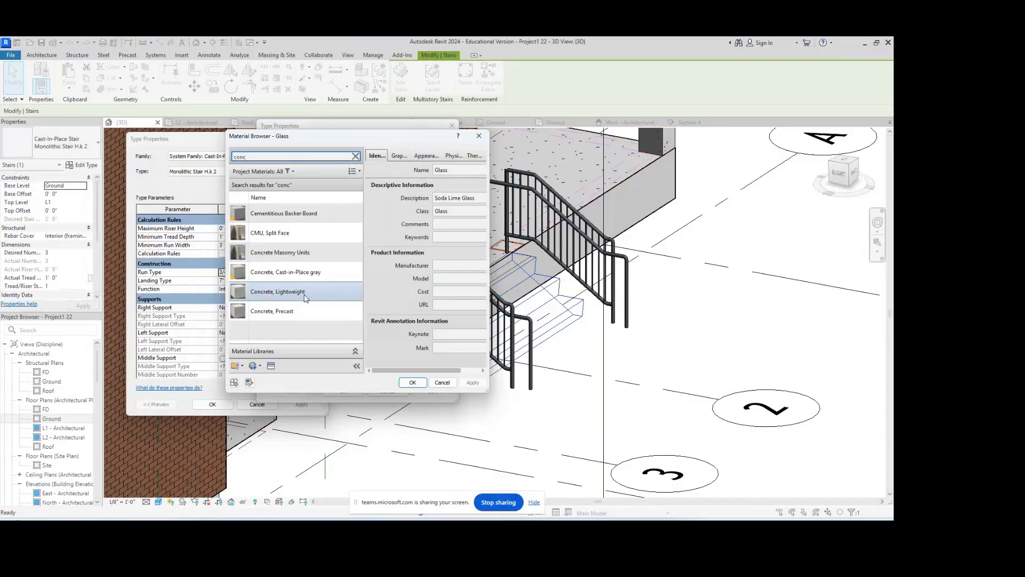
left_click(313, 272)
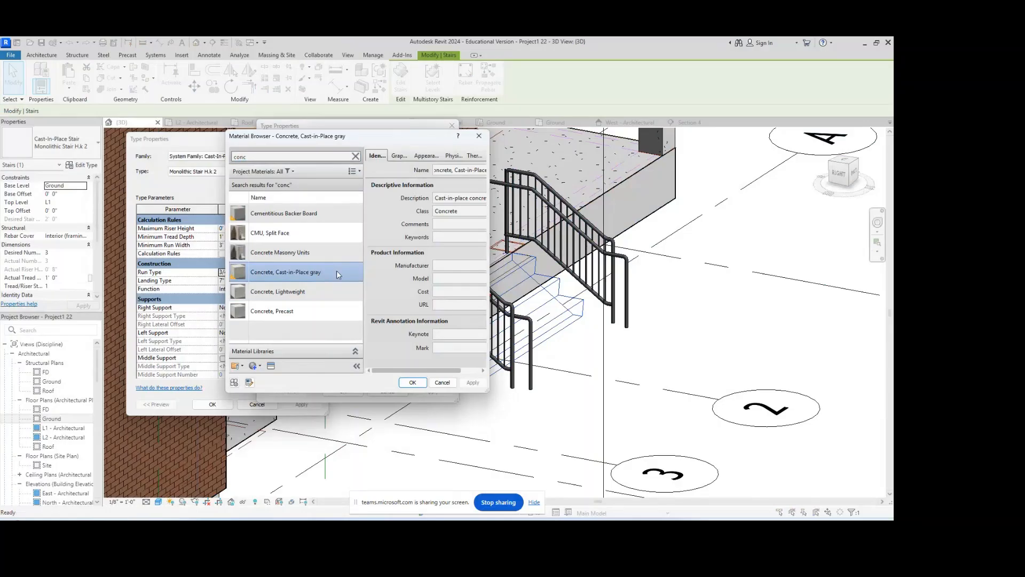
left_click(413, 382)
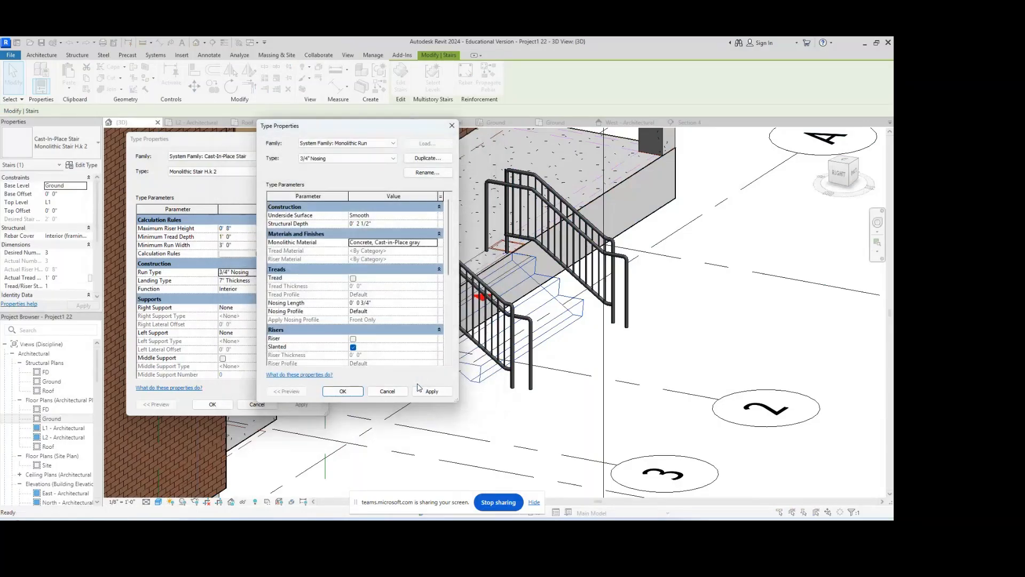
left_click(343, 391)
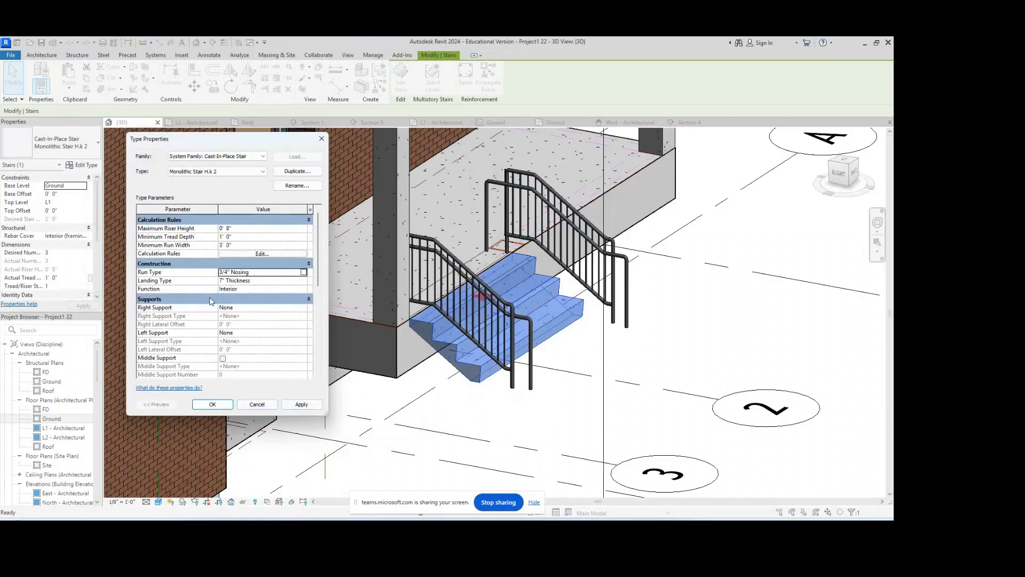
- Set the stair type's function to Exterior, confirm the type properties and deselect the stair
left_click(303, 289)
left_click(302, 292)
left_click(256, 307)
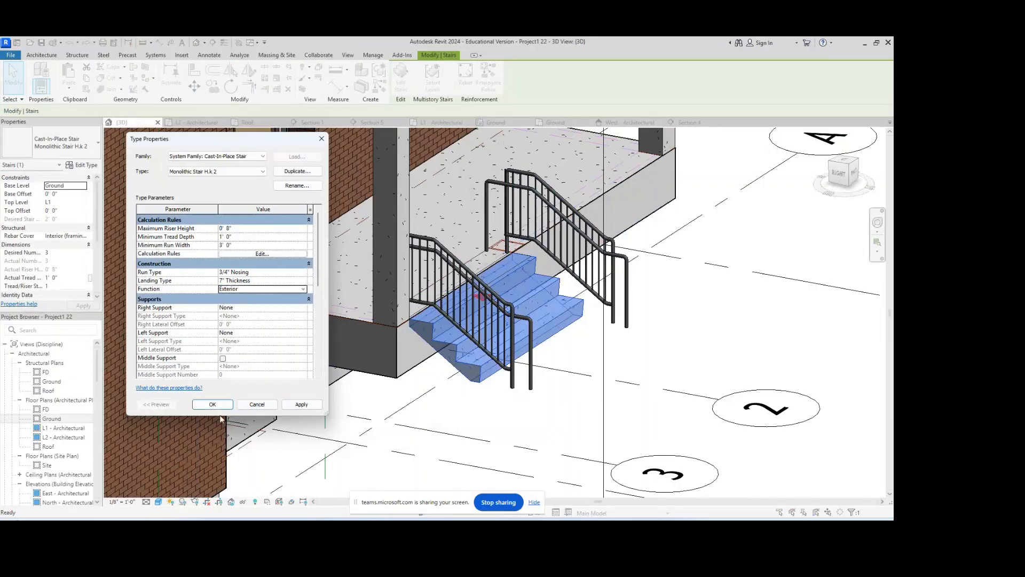
left_click(223, 406)
left_click(663, 276)
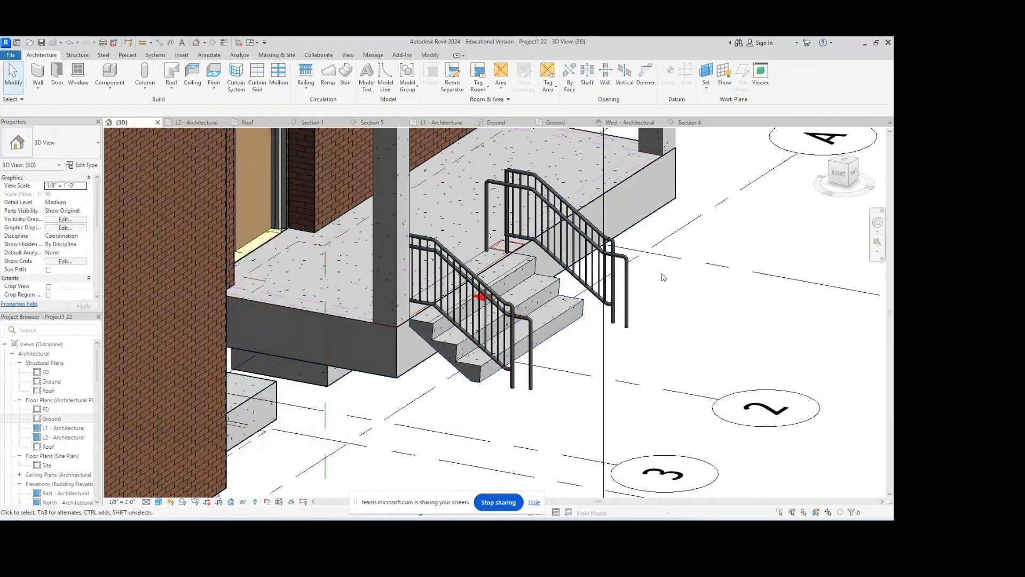
- Examine the concrete entrance steps in 3D, then the whole house from the back
scroll(672, 245, "down", 3)
scroll(716, 284, "up", 1)
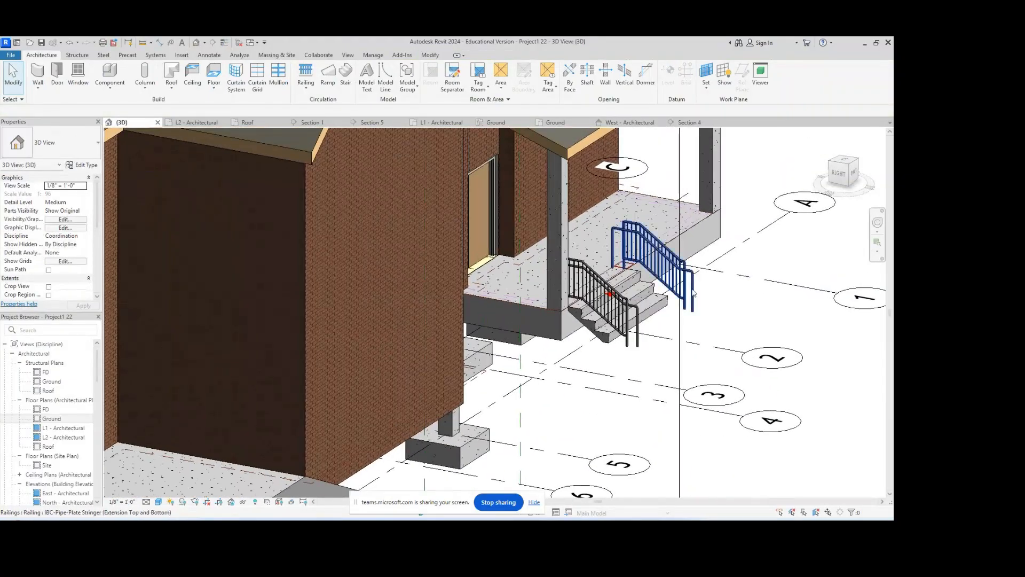
middle_click_drag(712, 297, 595, 443, "shift")
scroll(700, 353, "down", 4)
scroll(684, 470, "down", 6)
scroll(683, 470, "down", 1)
middle_click_drag(684, 470, 599, 408)
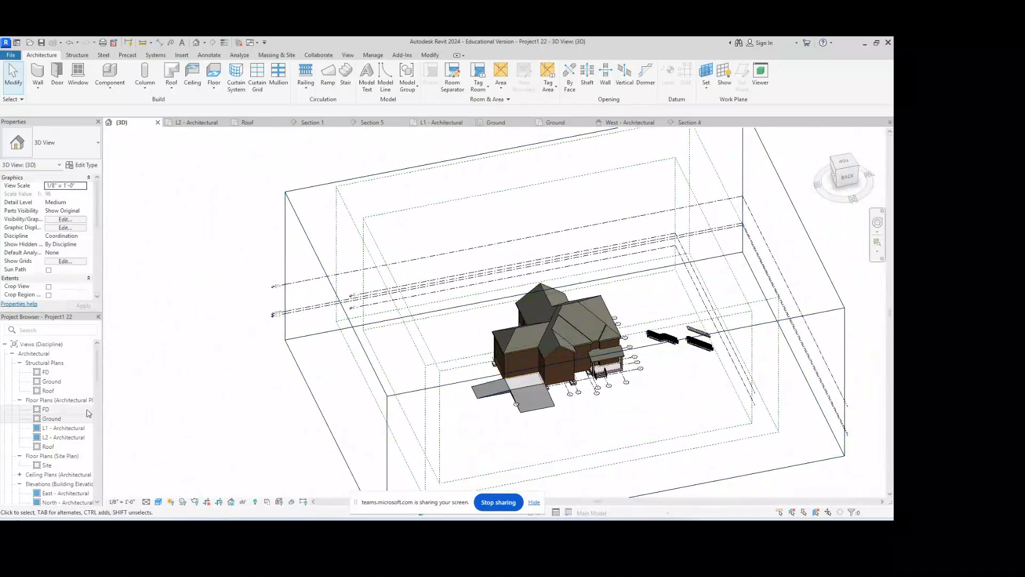
- On the Ground floor plan, sketch a rectangular toposolid boundary around the whole house, about 140' deep, and open the choice of toposolid types
double_click(52, 419)
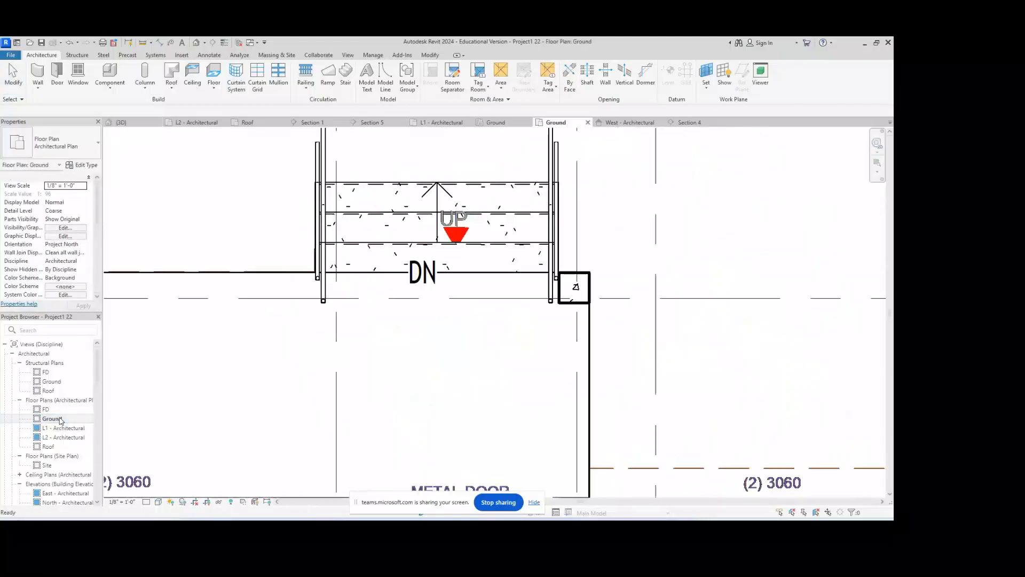
scroll(504, 284, "down", 3)
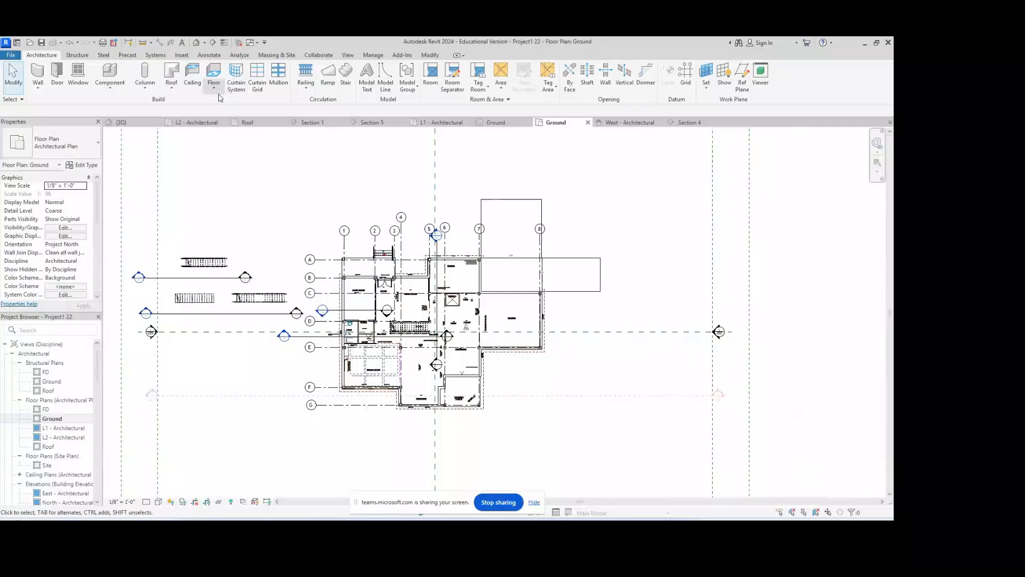
left_click(284, 58)
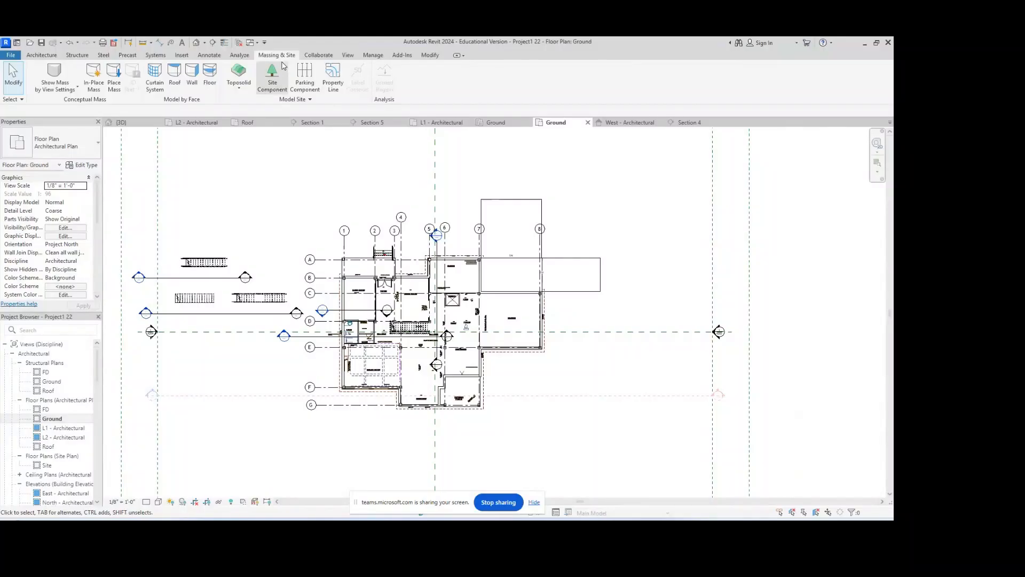
left_click(239, 91)
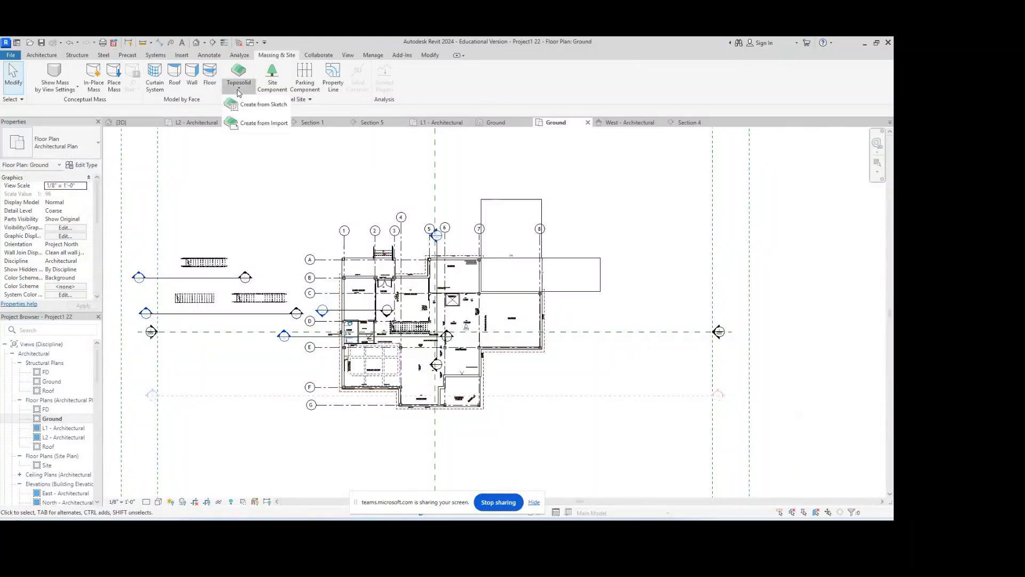
left_click(258, 110)
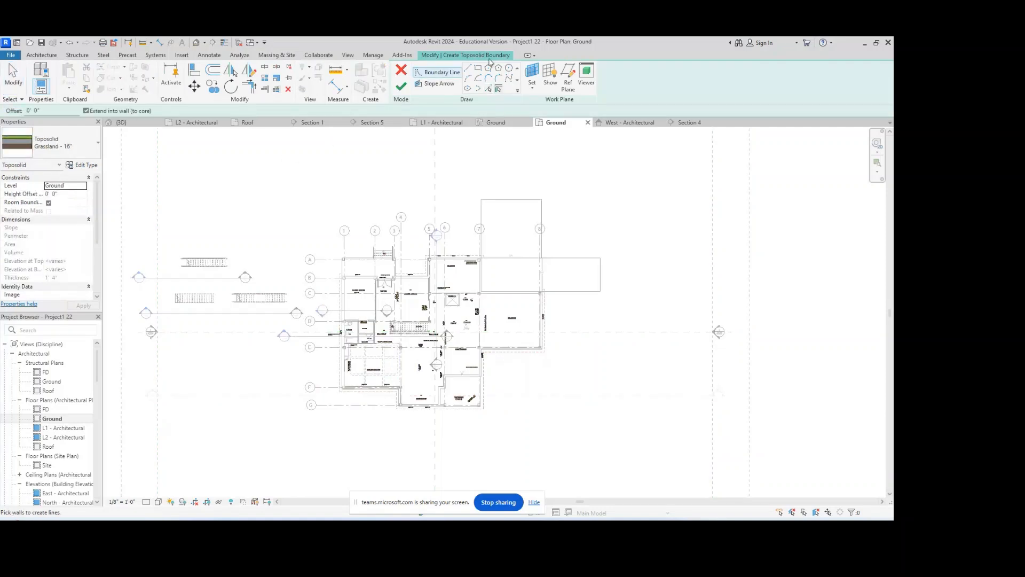
scroll(496, 259, "down", 3)
middle_click_drag(503, 213, 419, 232)
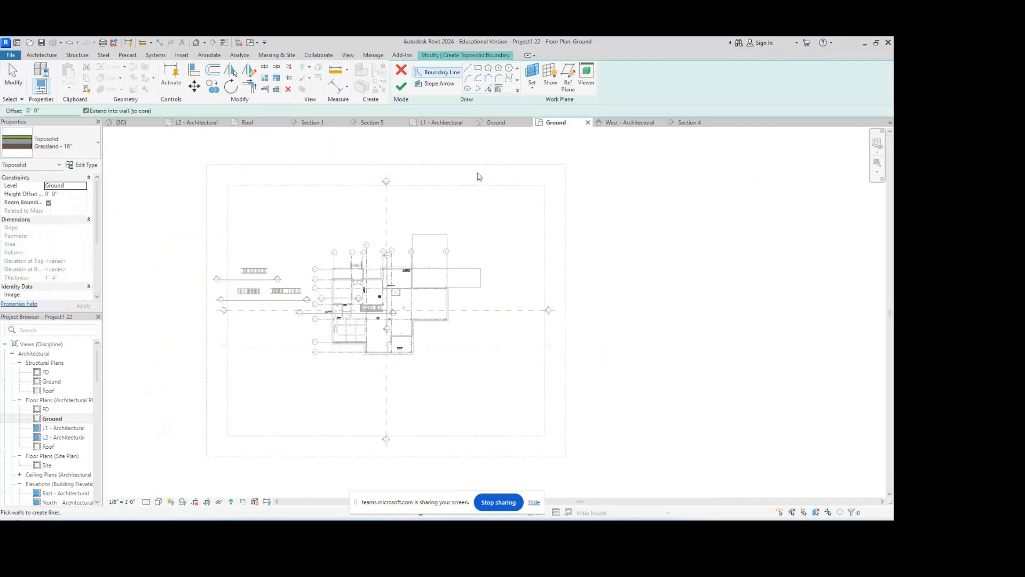
left_click(480, 69)
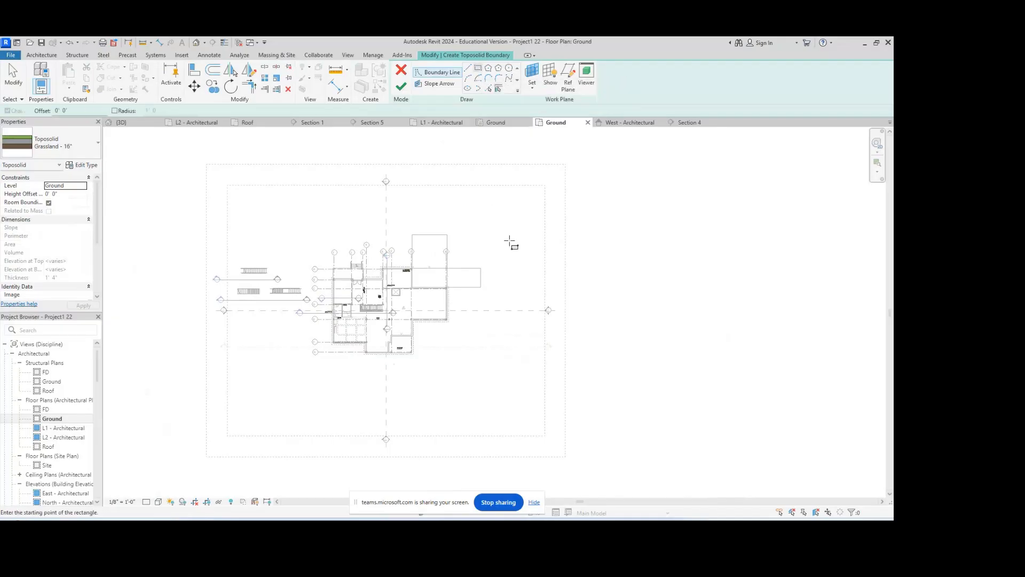
left_click(517, 210)
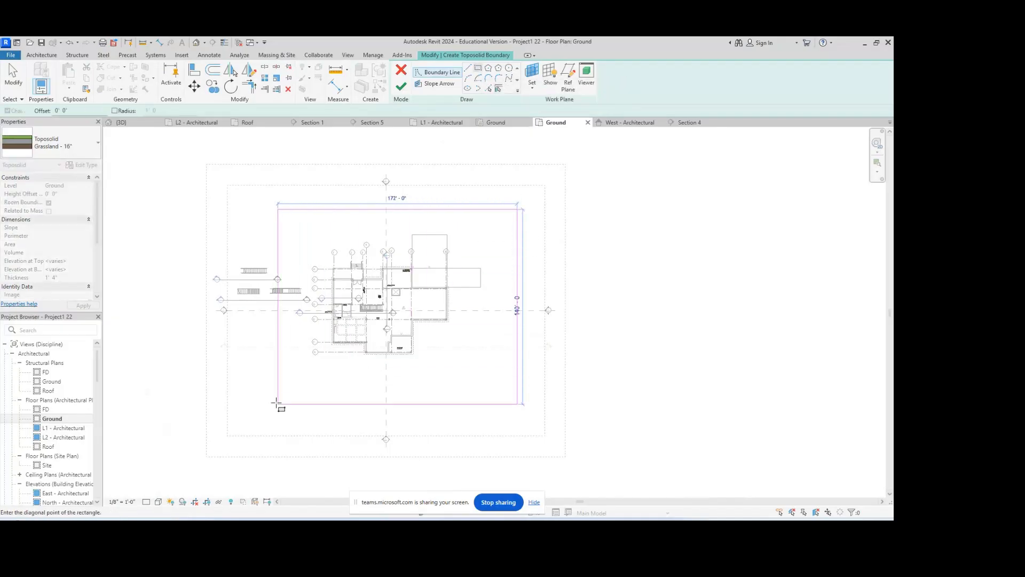
left_click(233, 404)
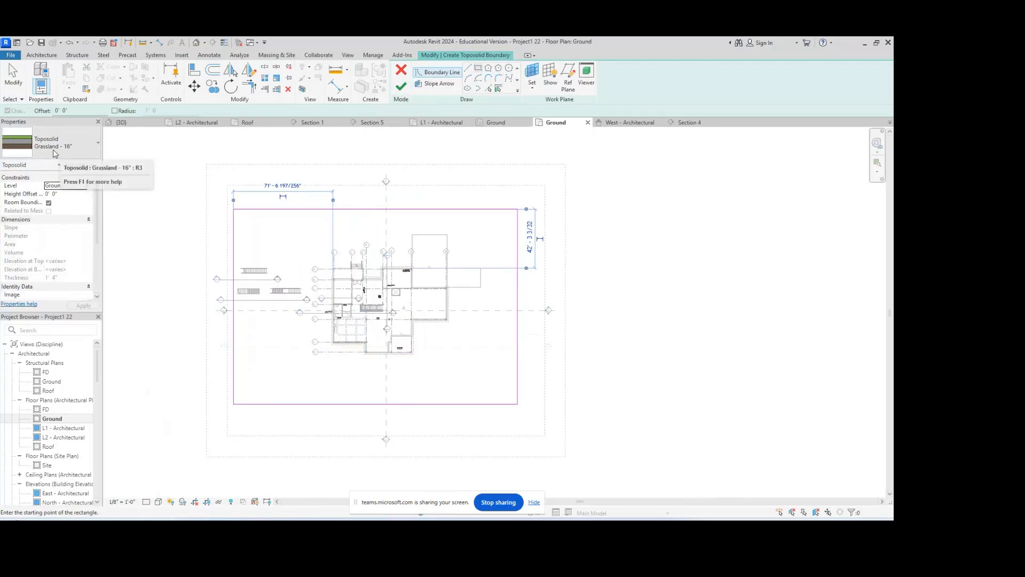
left_click(95, 150)
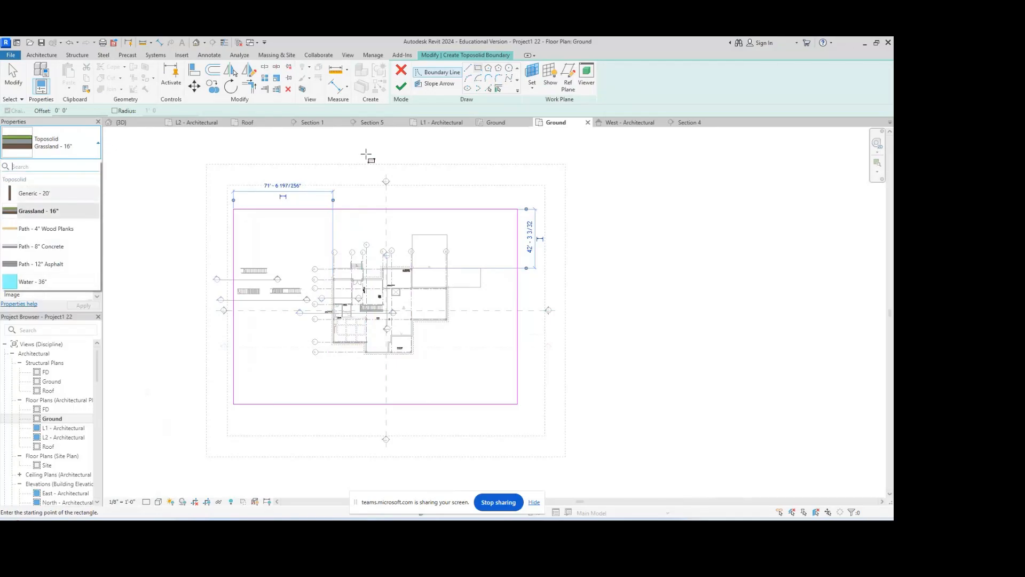
- Finish the Grassland - 16" toposolid sketch around the house and reopen its boundary for editing from the 3D view
left_click(401, 86)
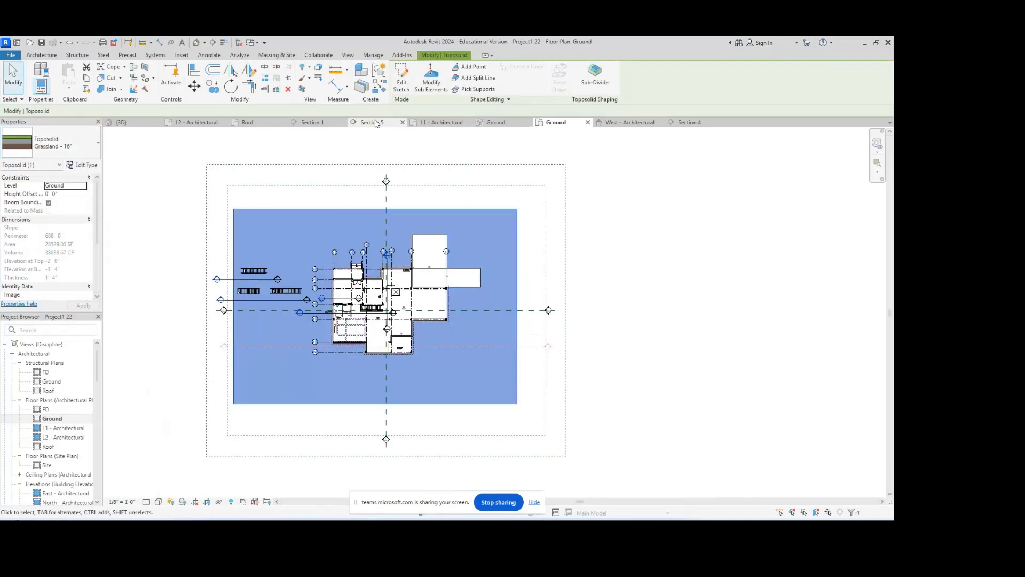
left_click(116, 122)
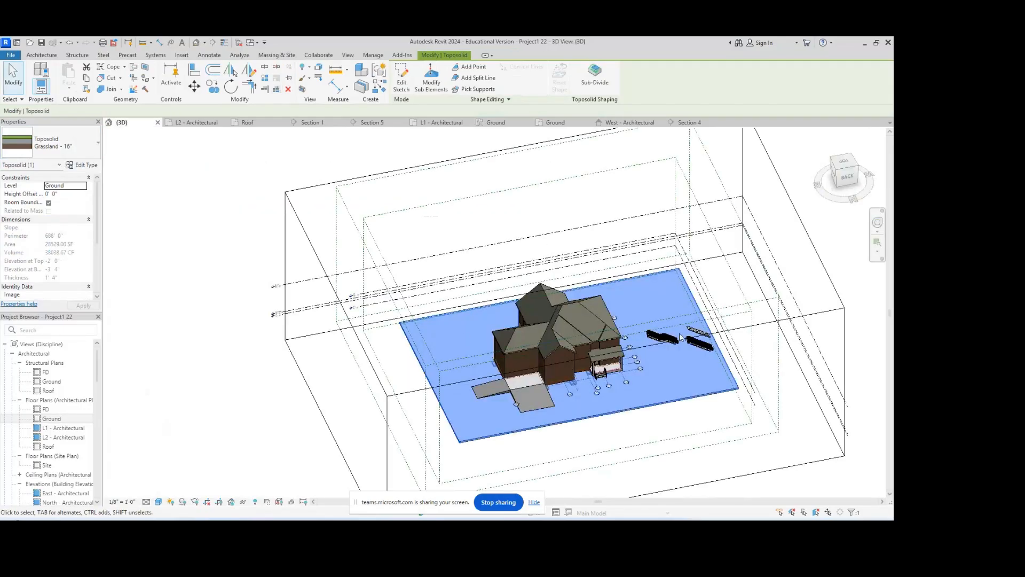
left_click(633, 424)
middle_click_drag(633, 424, 485, 374, "shift")
scroll(608, 416, "up", 3)
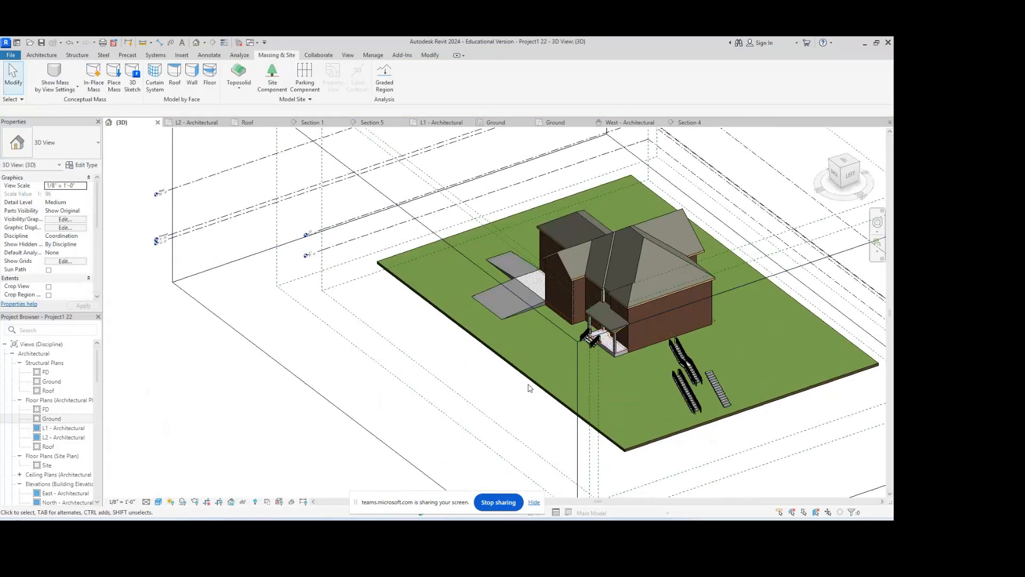
double_click(531, 377)
- Try to stretch a corner of the toposolid boundary outward in the 3D view, and undo it
left_click(512, 369)
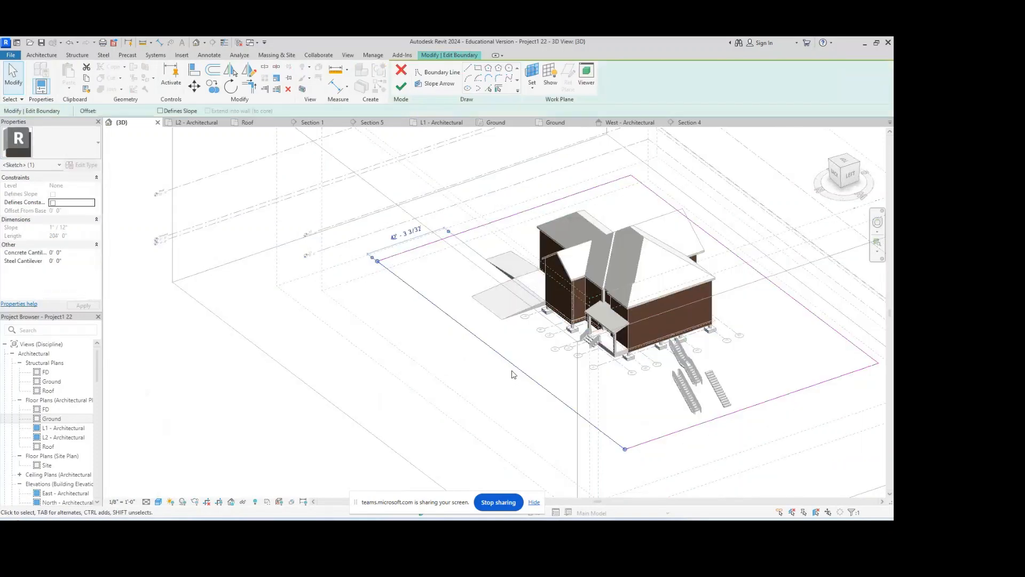
left_click_drag(626, 451, 566, 483)
key("ctrl+z")
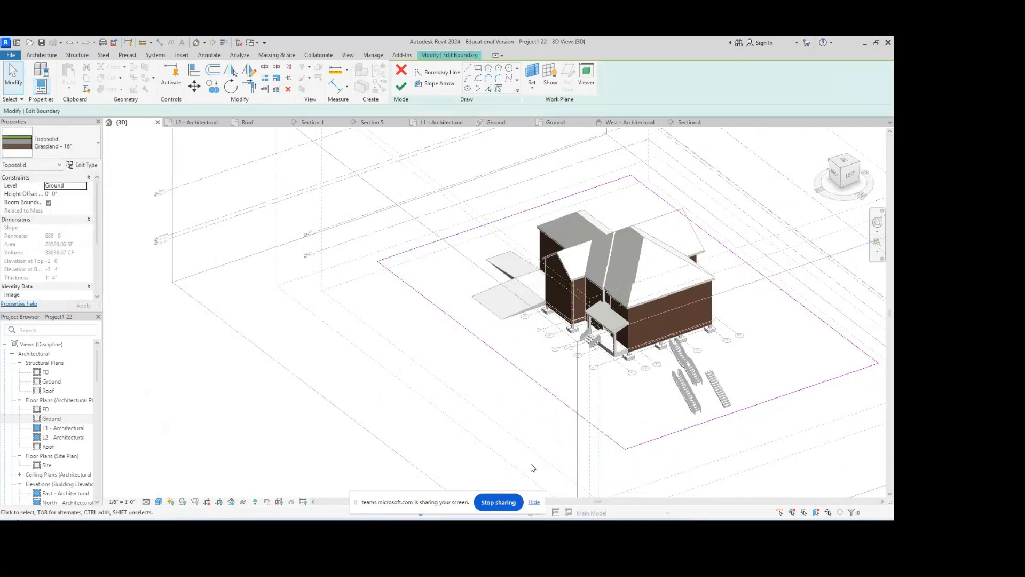
- Move the toposolid's north boundary edge outward in the Ground plan to about 68' from the building, finish the sketch and view it in 3D
double_click(60, 421)
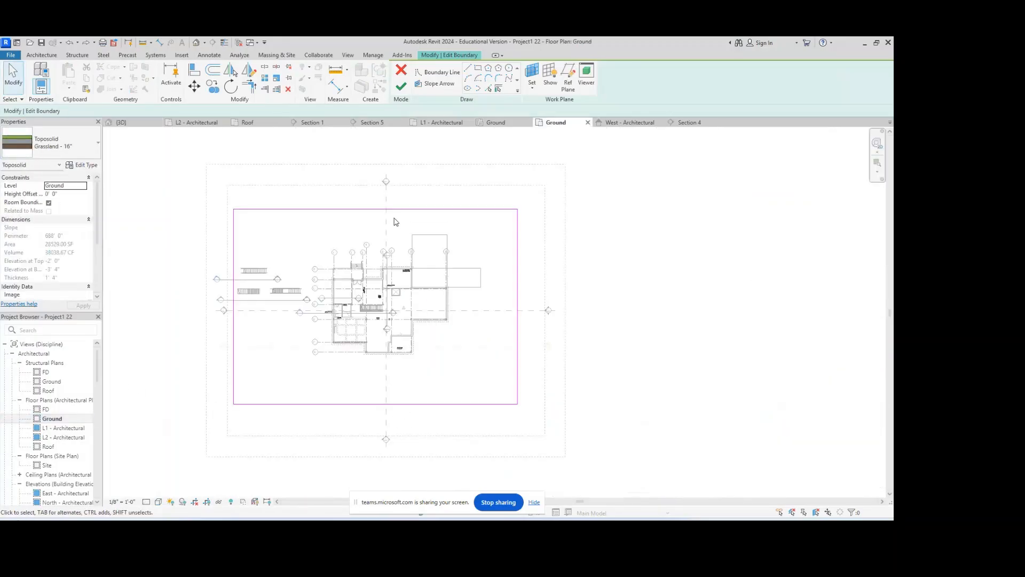
left_click(357, 210)
middle_click_drag(358, 212, 345, 318)
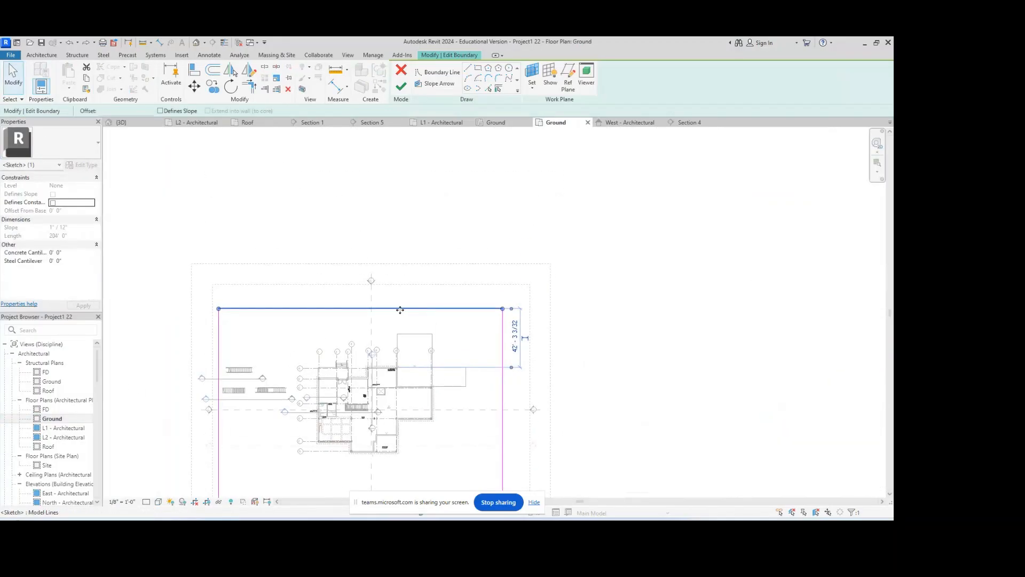
left_click_drag(400, 305, 401, 270)
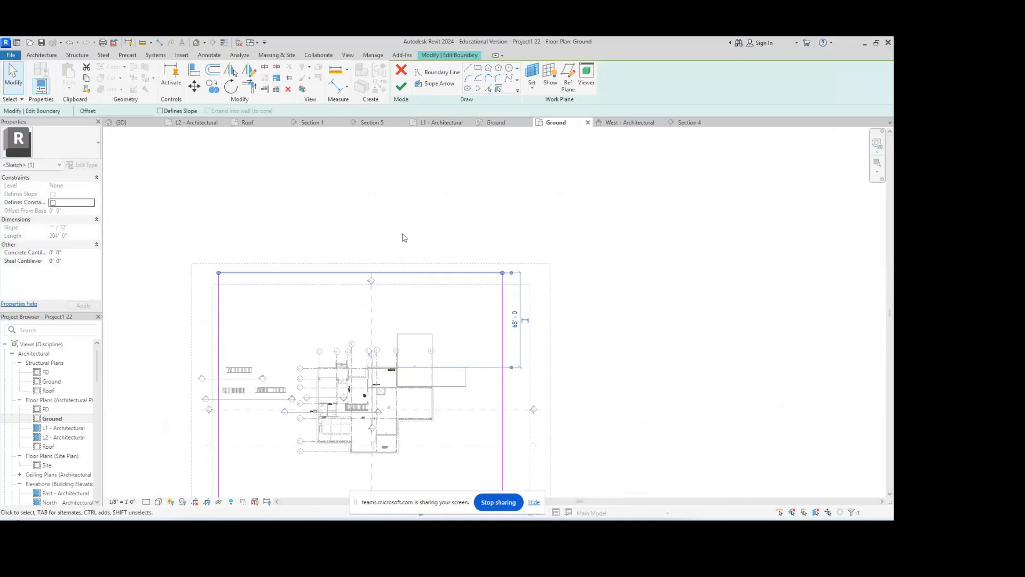
left_click(402, 86)
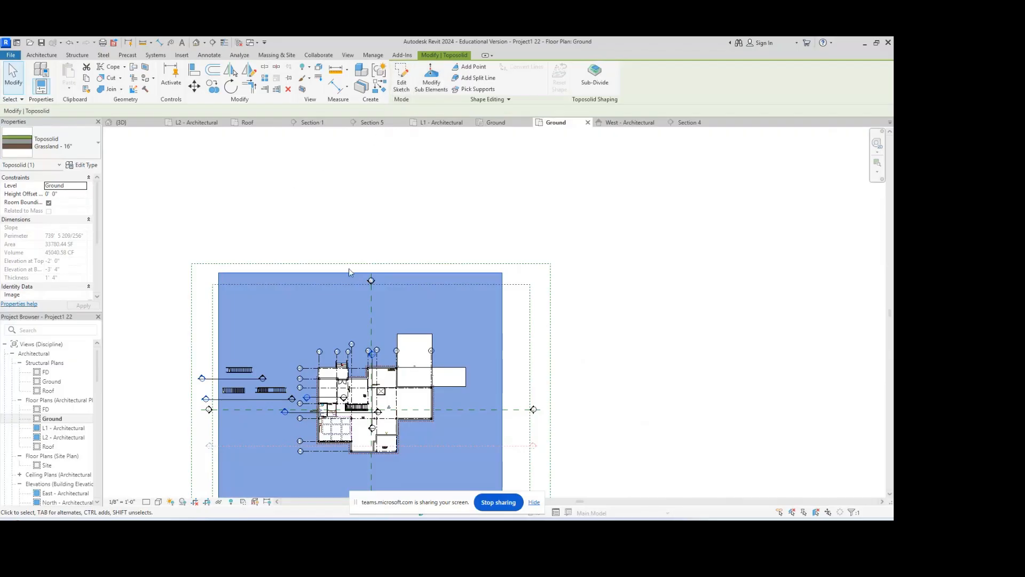
left_click(348, 268)
left_click(120, 122)
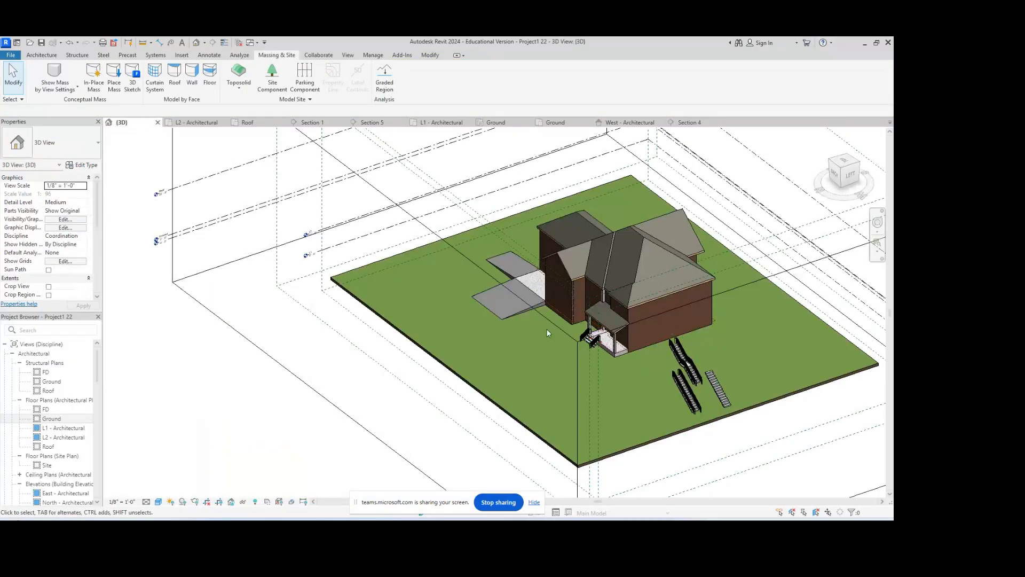
middle_click_drag(474, 335, 533, 342, "shift")
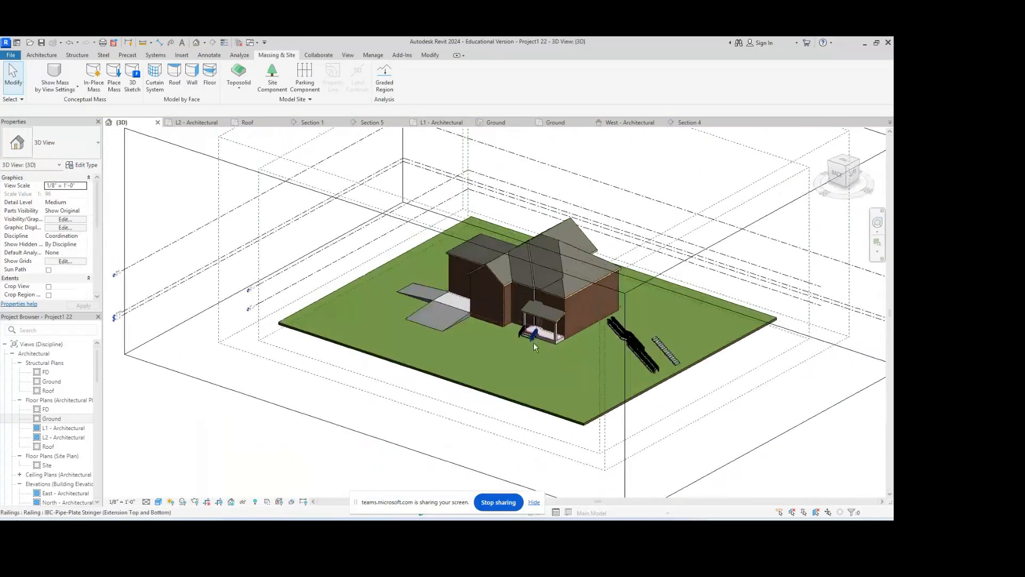
- Place three Japanese Maple - 10' trees as site components in a row on the lawn beside the entrance porch
left_click(276, 90)
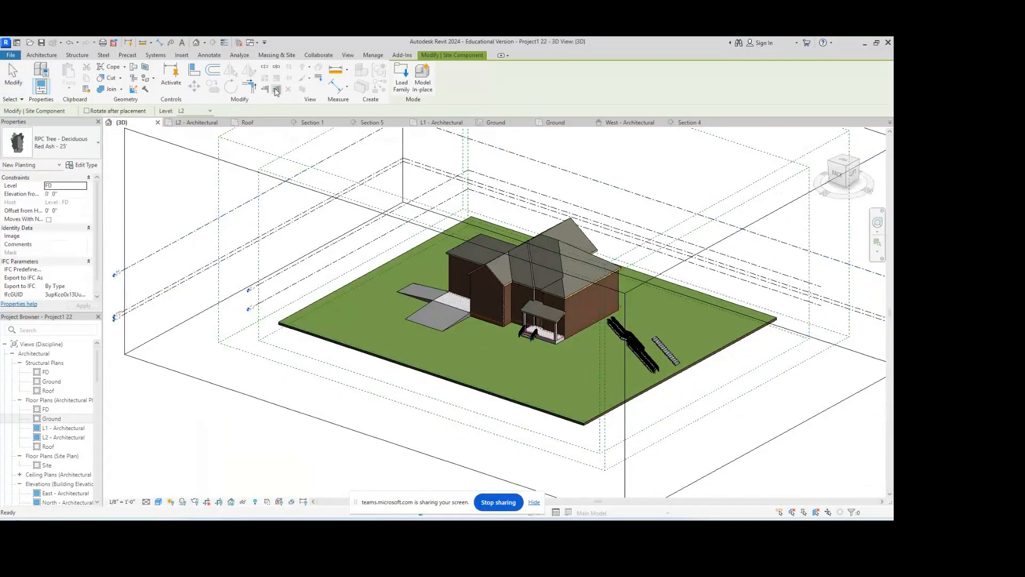
left_click(77, 146)
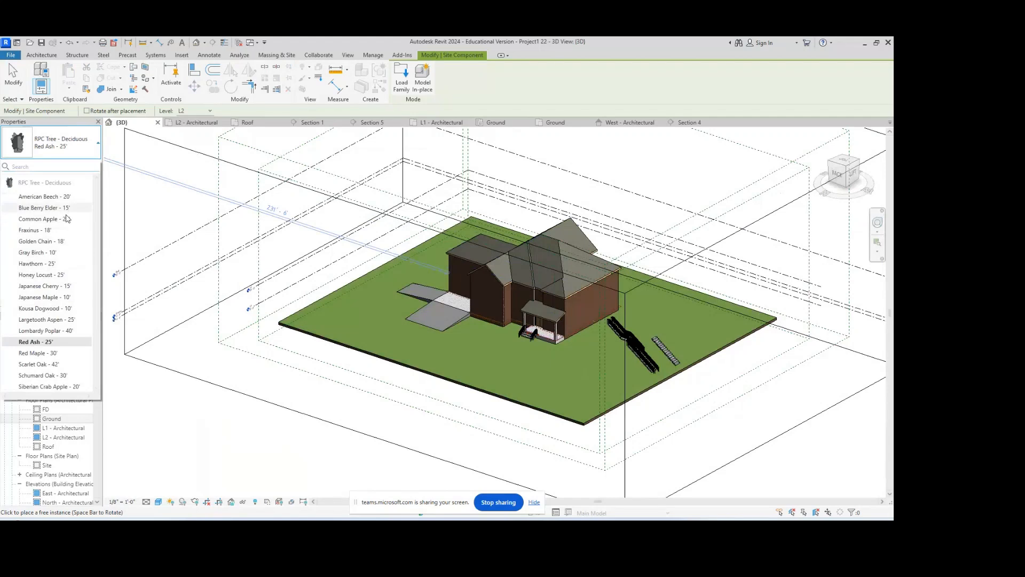
left_click(48, 298)
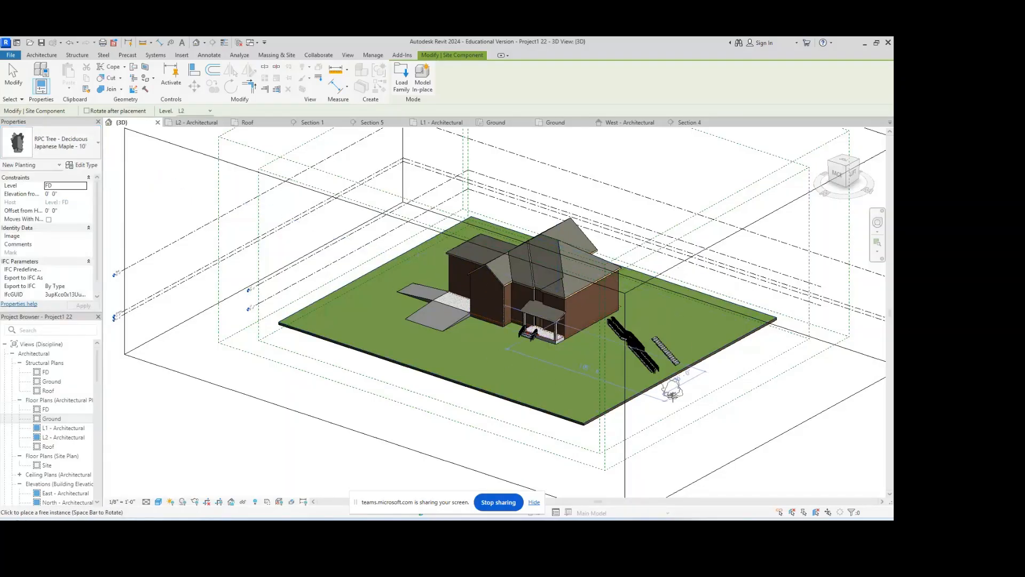
scroll(602, 334, "up", 2)
scroll(602, 334, "up", 1)
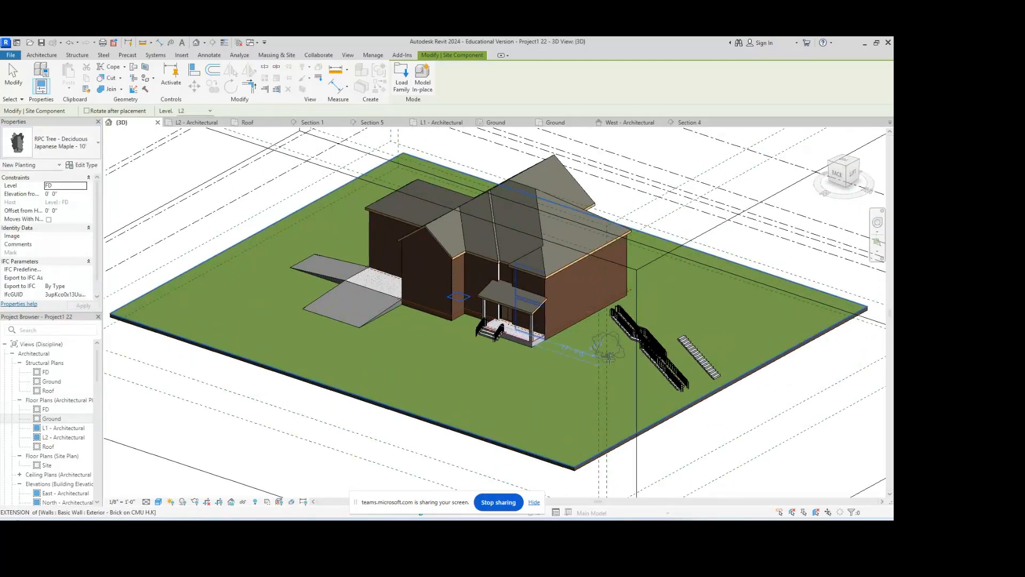
left_click(609, 352)
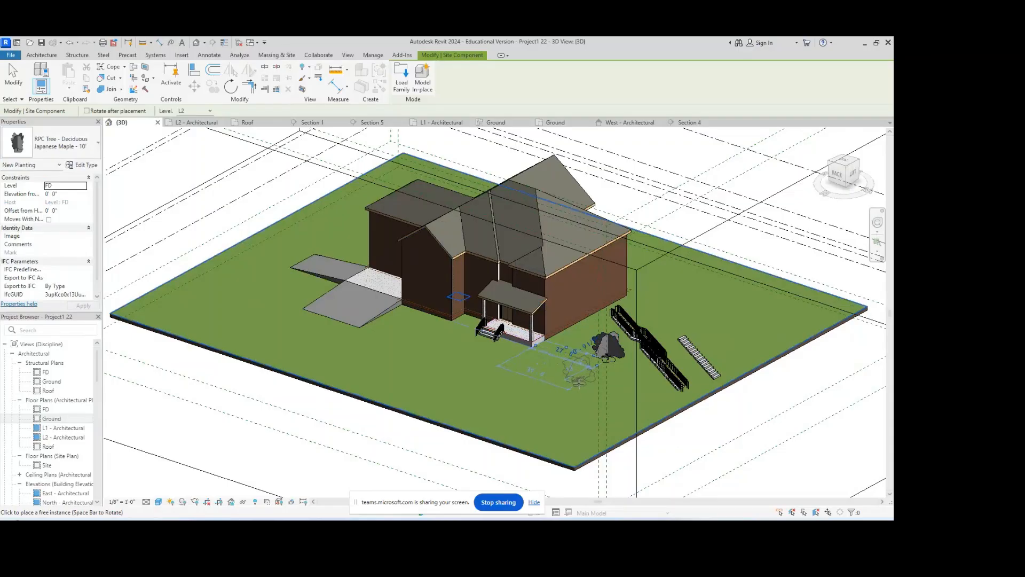
left_click(578, 381)
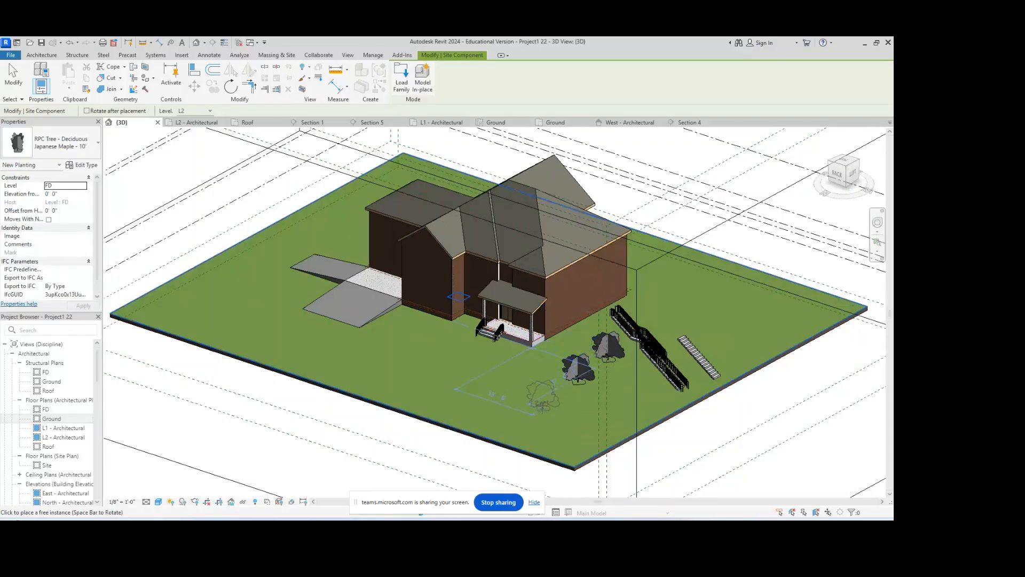
left_click(543, 406)
key("Escape")
key("Escape")
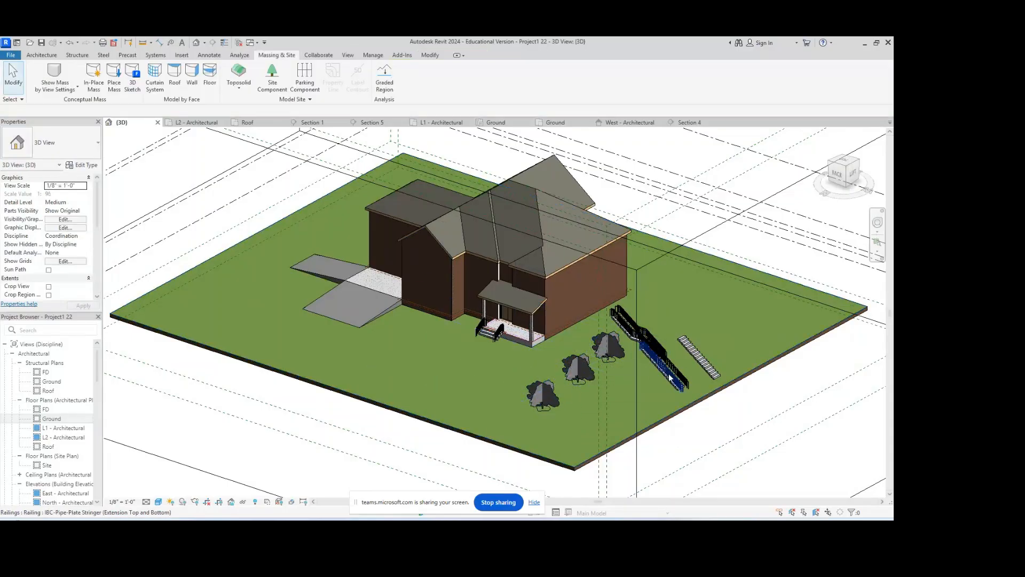
- Delete the leftover stairs and railings lying on the lawn beside the house
left_click(670, 378)
key("Delete")
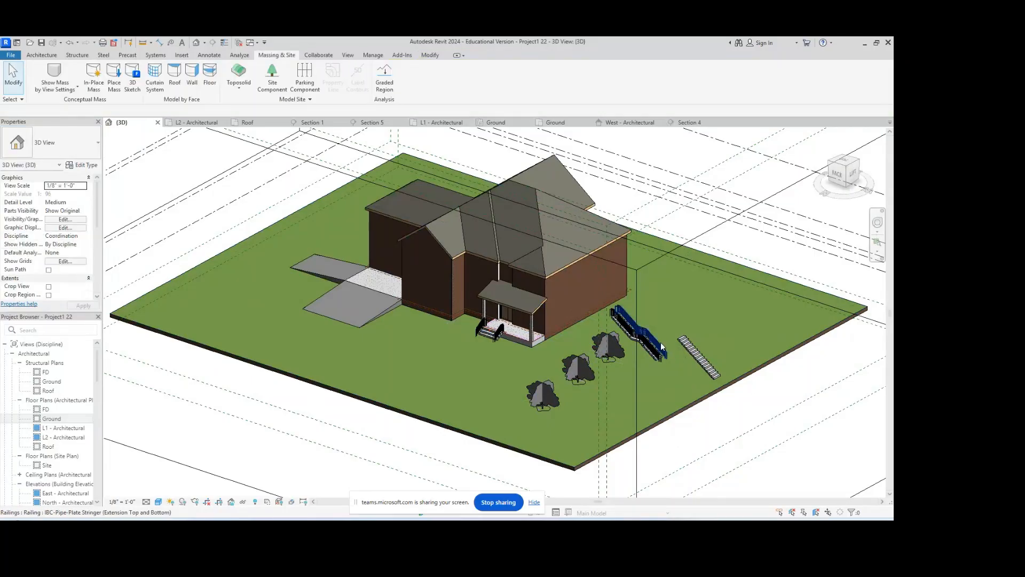
left_click(653, 354)
key("Delete")
left_click(653, 356)
key("Delete")
left_click(695, 351)
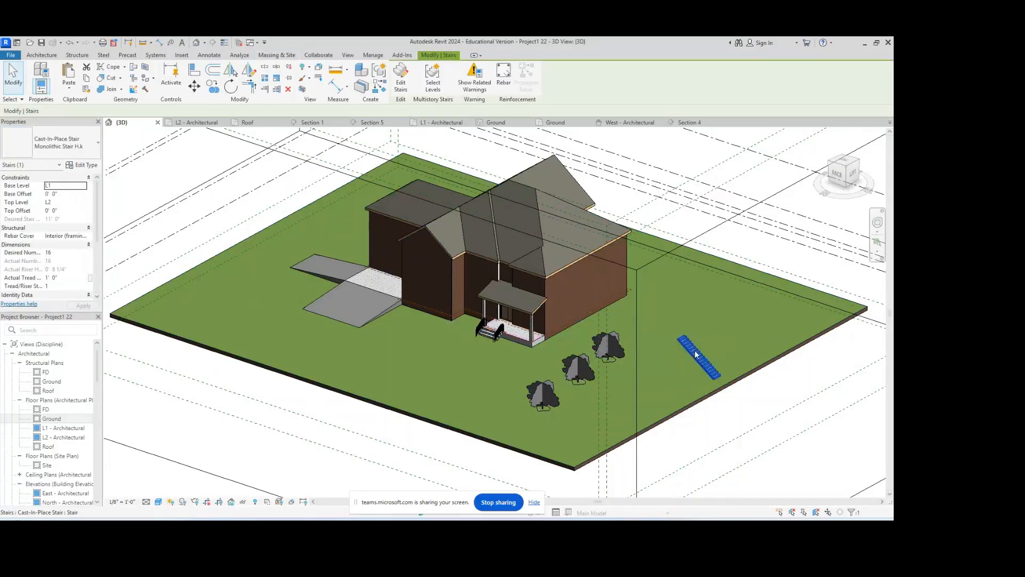
key("Delete")
- Place one American Beech - 20' tree as a site component on the lawn beside the brick side wall of the house
scroll(695, 351, "down", 3)
scroll(514, 391, "down", 1)
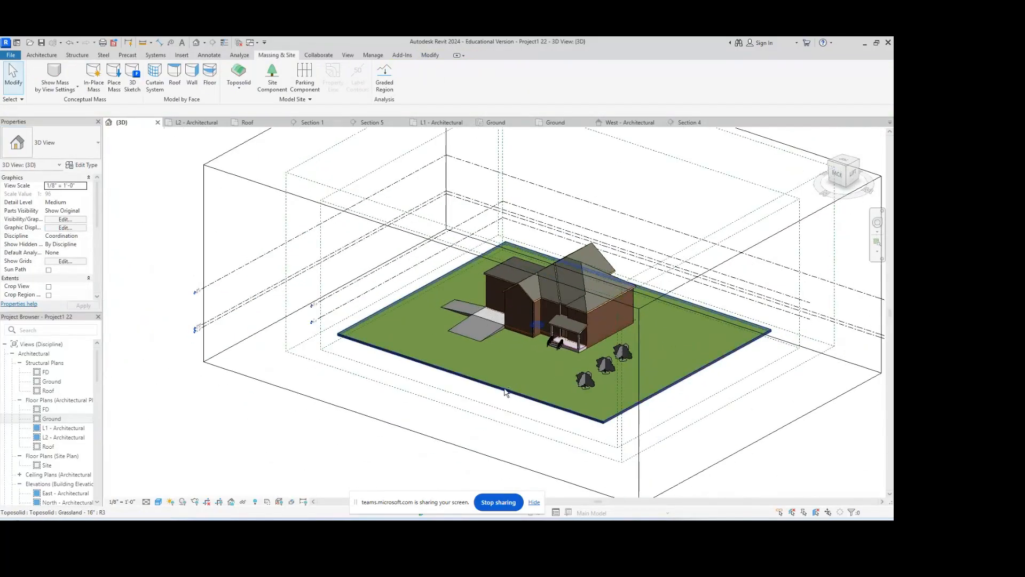
middle_click_drag(507, 392, 558, 400, "shift")
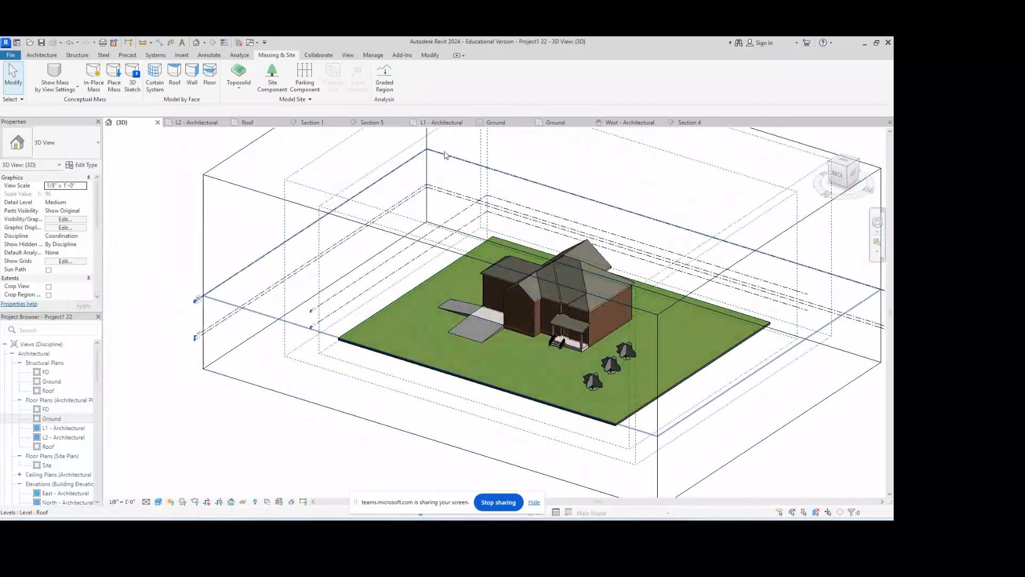
left_click(270, 77)
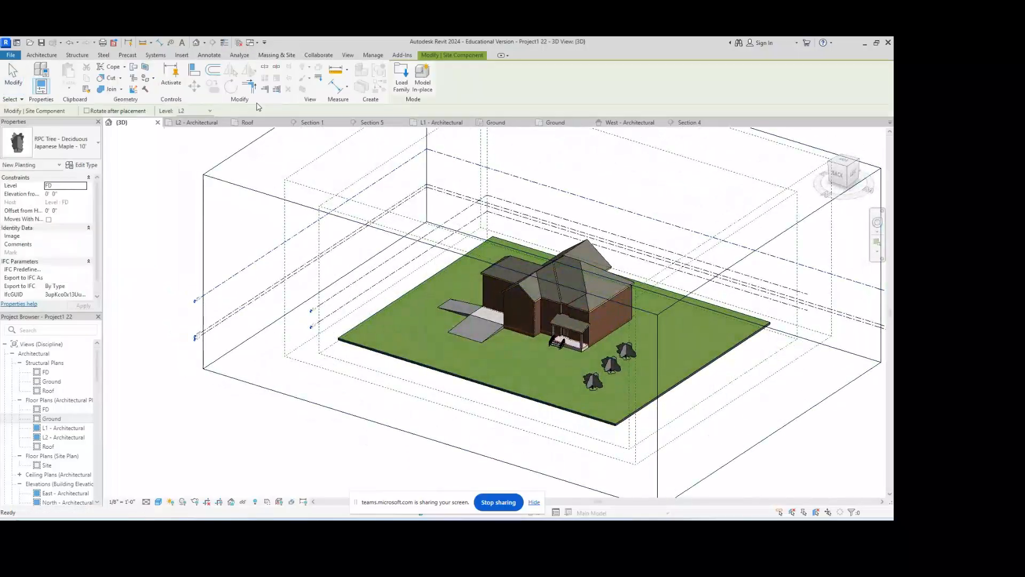
left_click(89, 149)
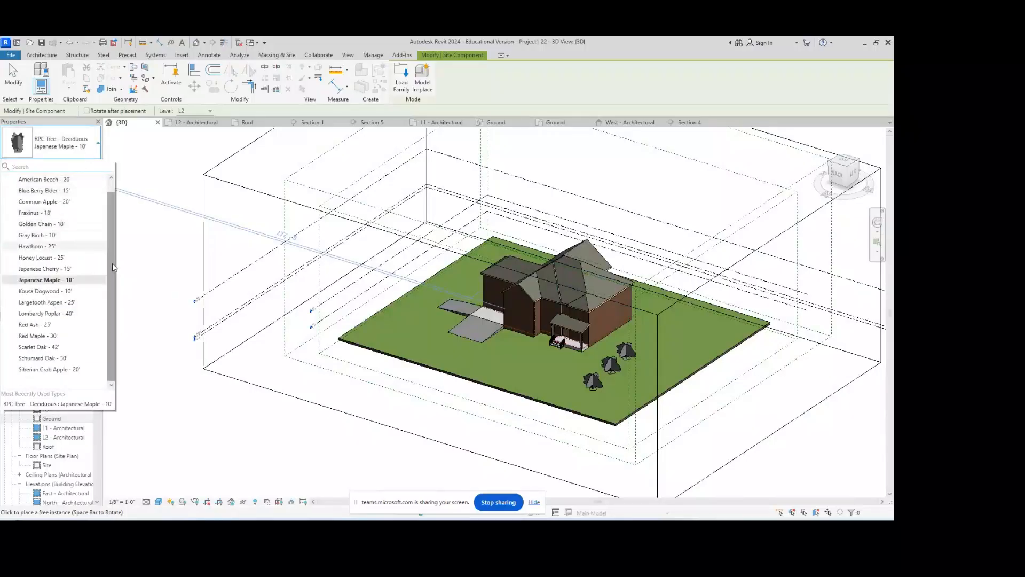
left_click(44, 179)
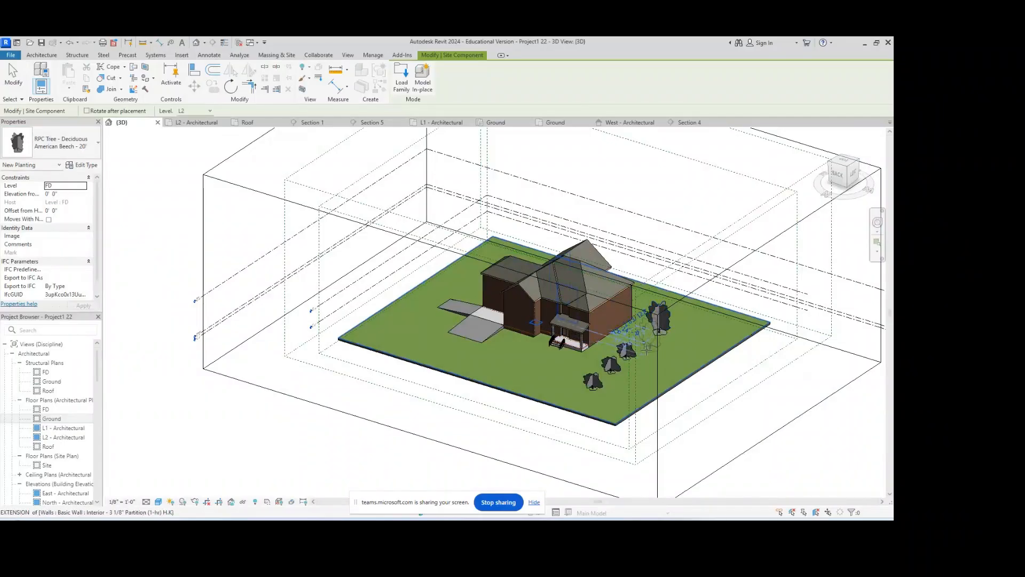
scroll(642, 339, "up", 3)
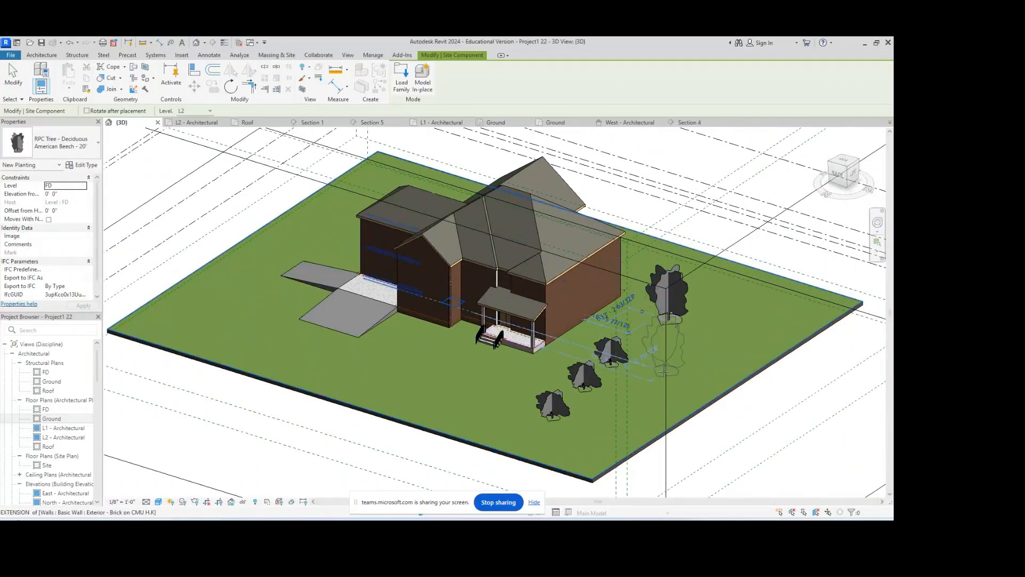
key("Escape")
- Delete the three Japanese Maple trees near the entrance porch
left_click(610, 357)
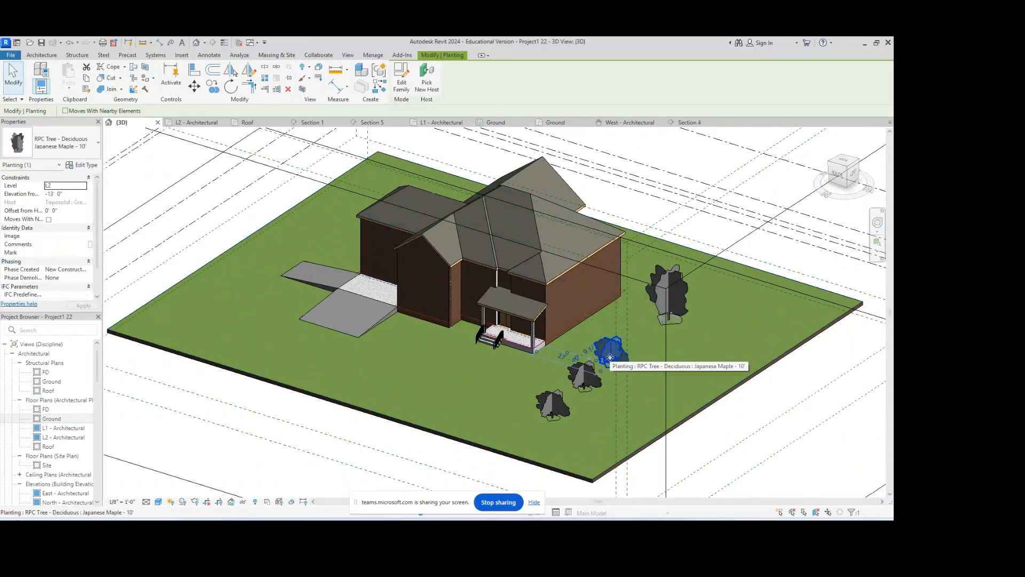
key("Delete")
left_click(594, 372)
key("Delete")
left_click(556, 401)
key("Delete")
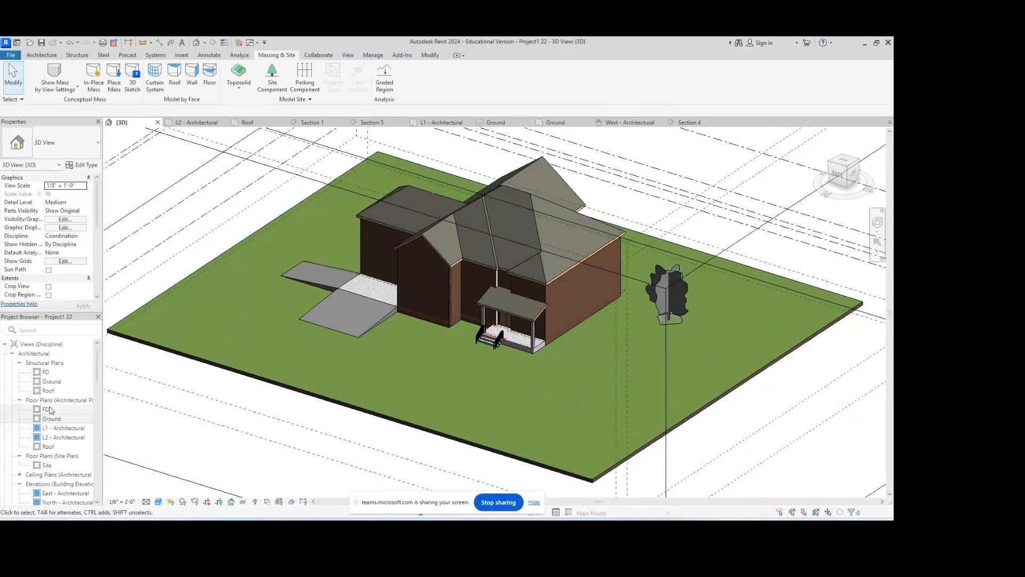
- Open the Ground architectural floor plan and bring the house and the tree beside it into close view
left_click(61, 418)
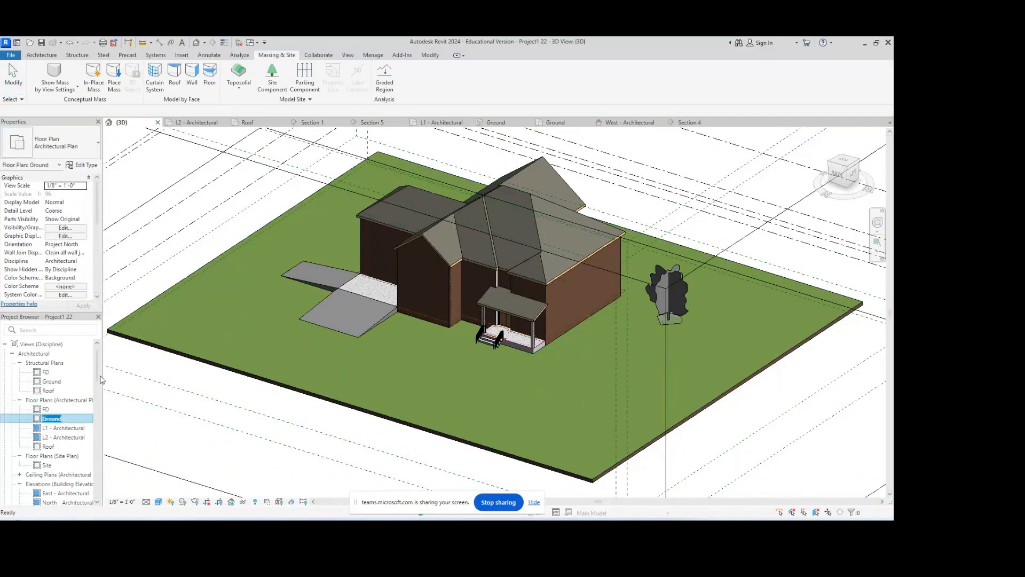
double_click(52, 419)
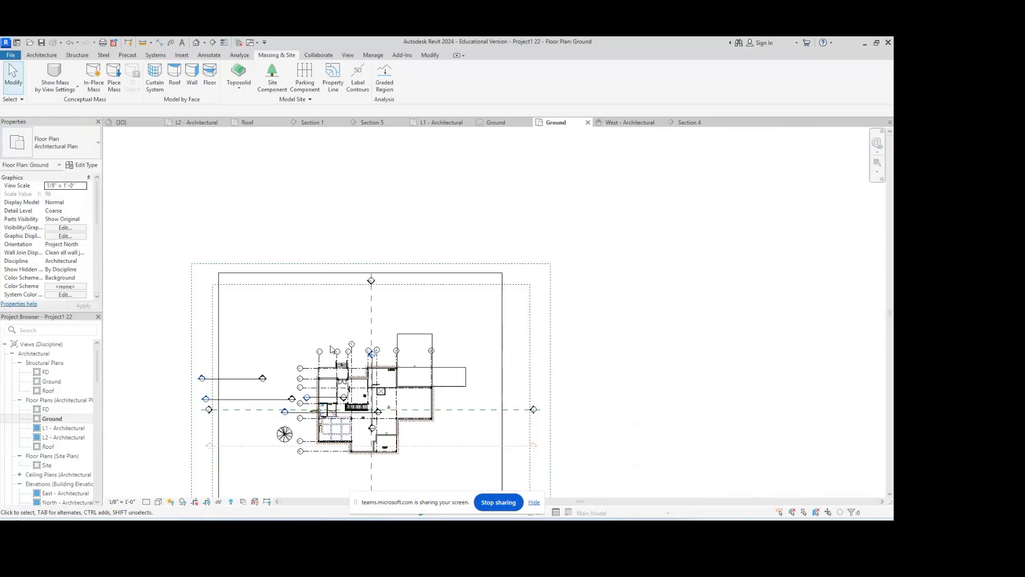
middle_click_drag(297, 370, 331, 296)
scroll(332, 296, "down", 1)
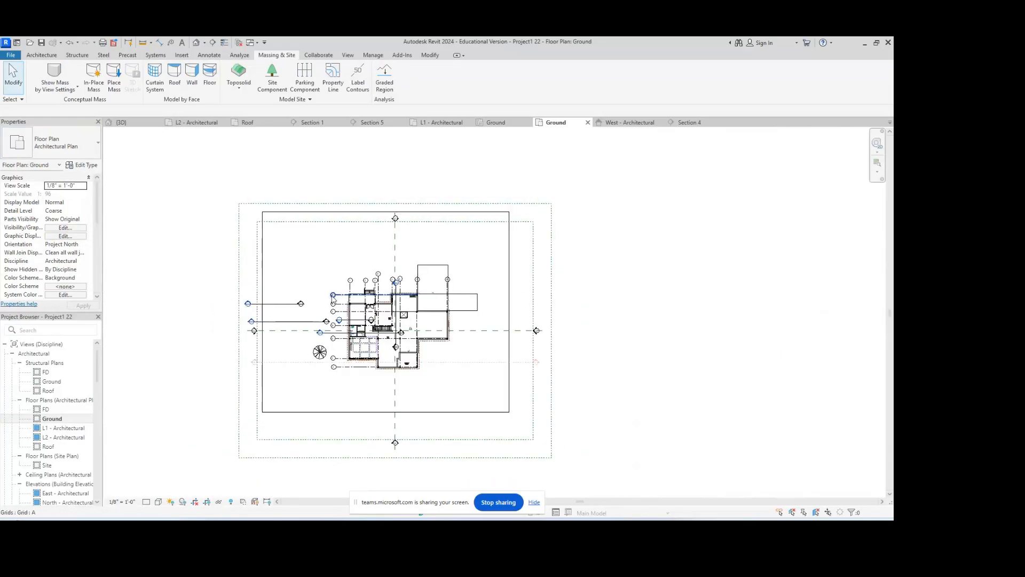
scroll(332, 297, "up", 3)
- Try to move the American Beech tree west of the house northward to near grid line D
left_click(303, 426)
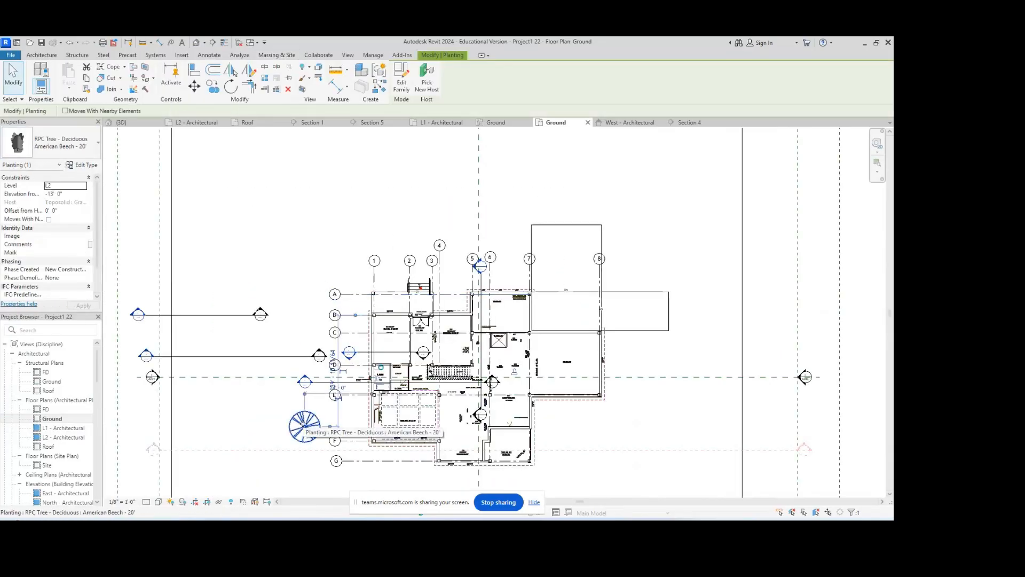
left_click_drag(303, 425, 303, 356)
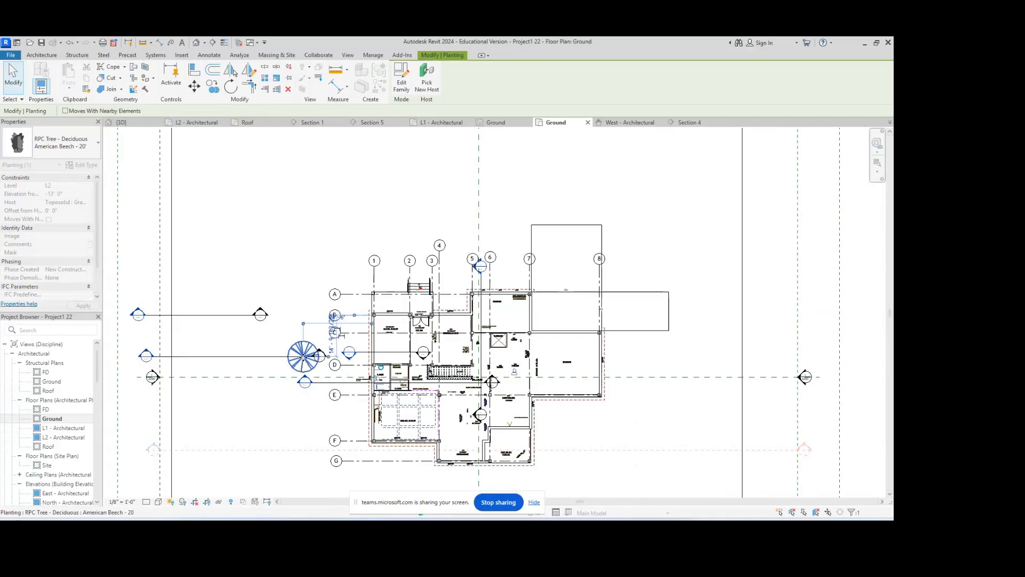
key("Escape")
key("Escape")
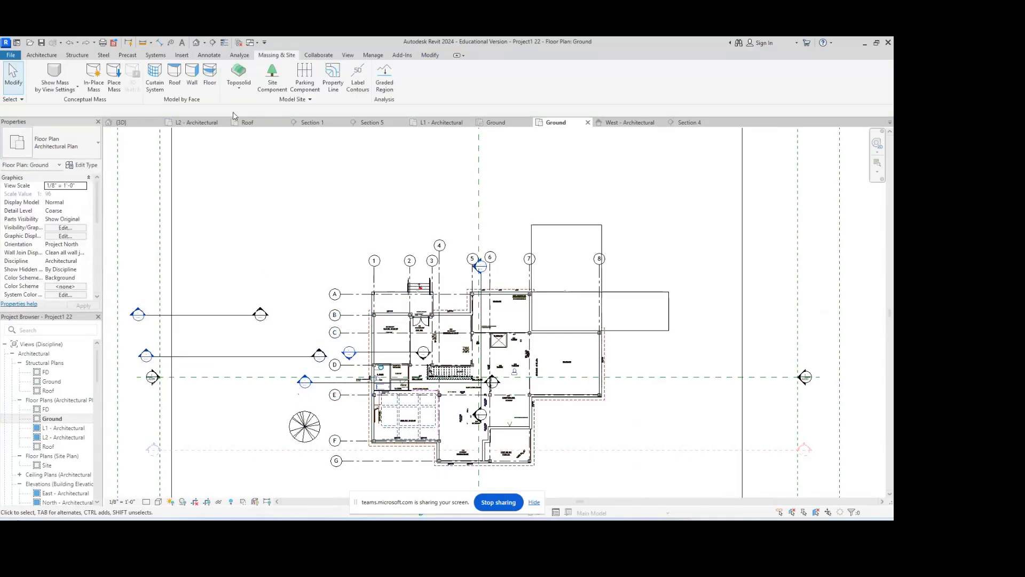
- Try to copy the American Beech tree west of the house northward toward grid line D in plan
left_click(42, 55)
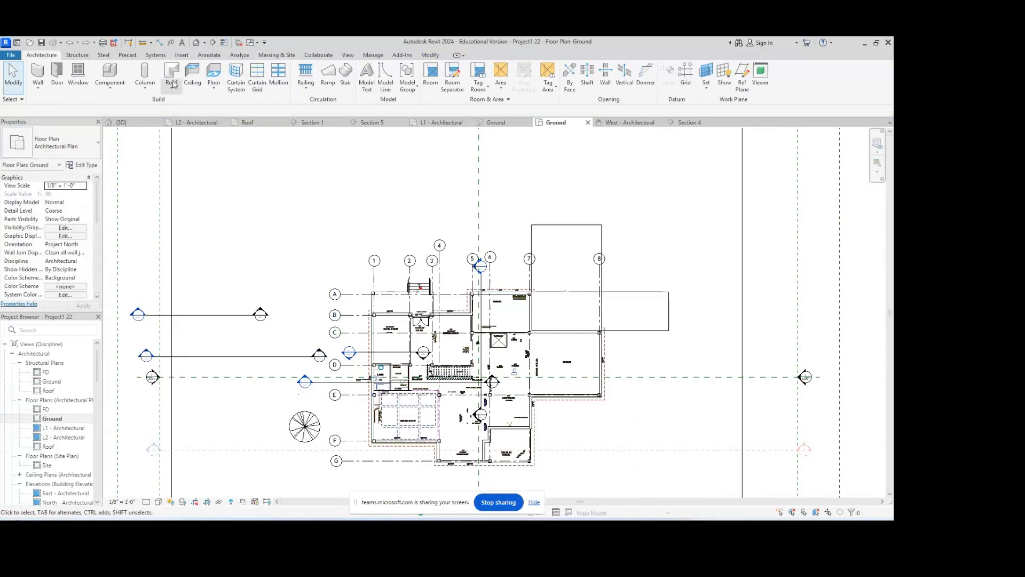
left_click(302, 419)
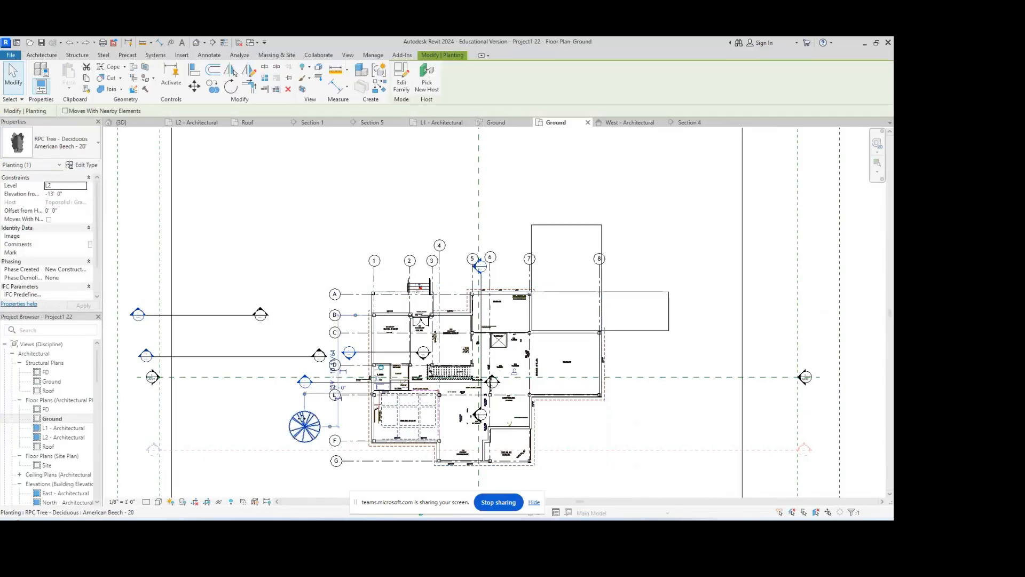
left_click(216, 94)
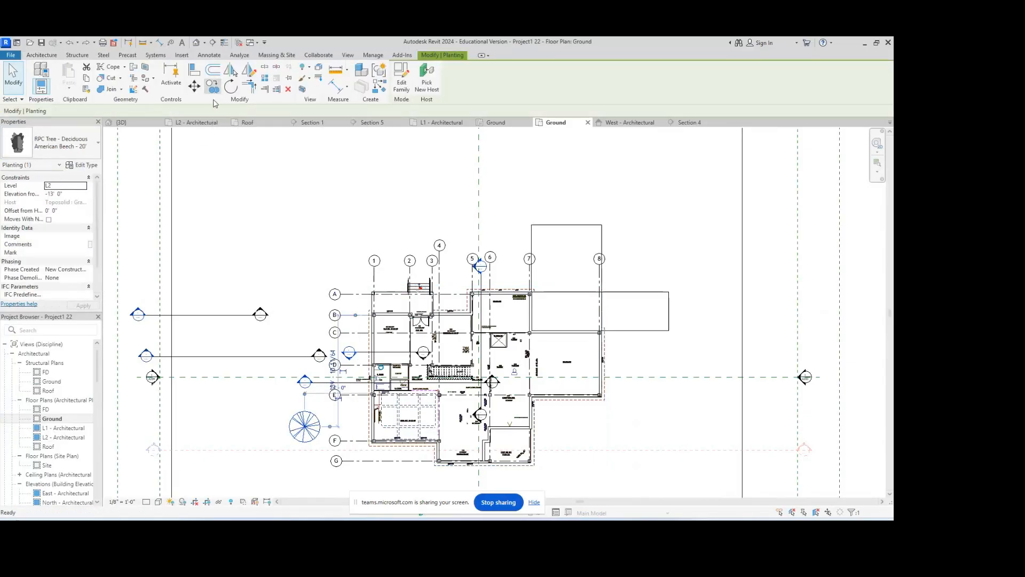
left_click(304, 426)
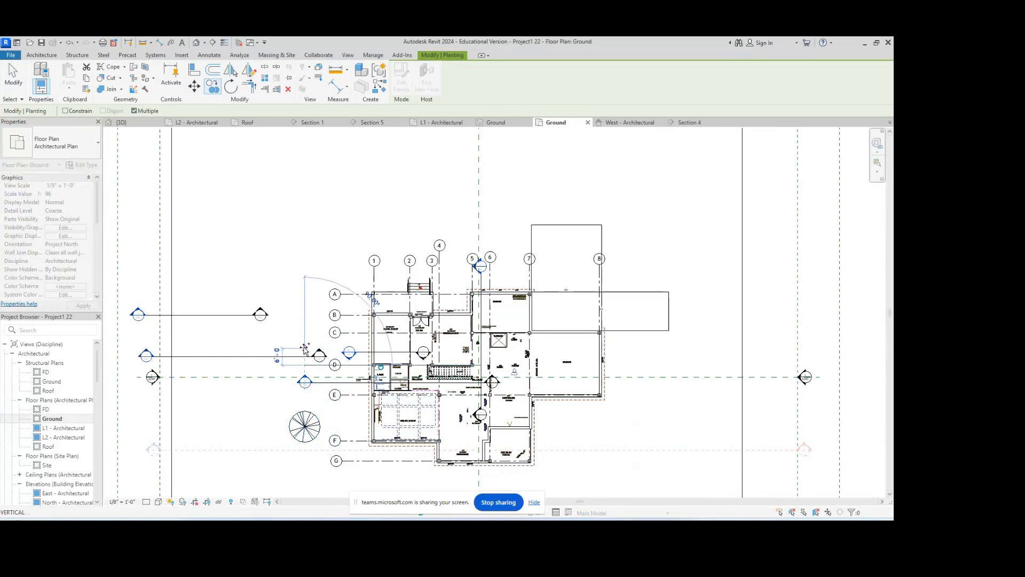
key("Escape")
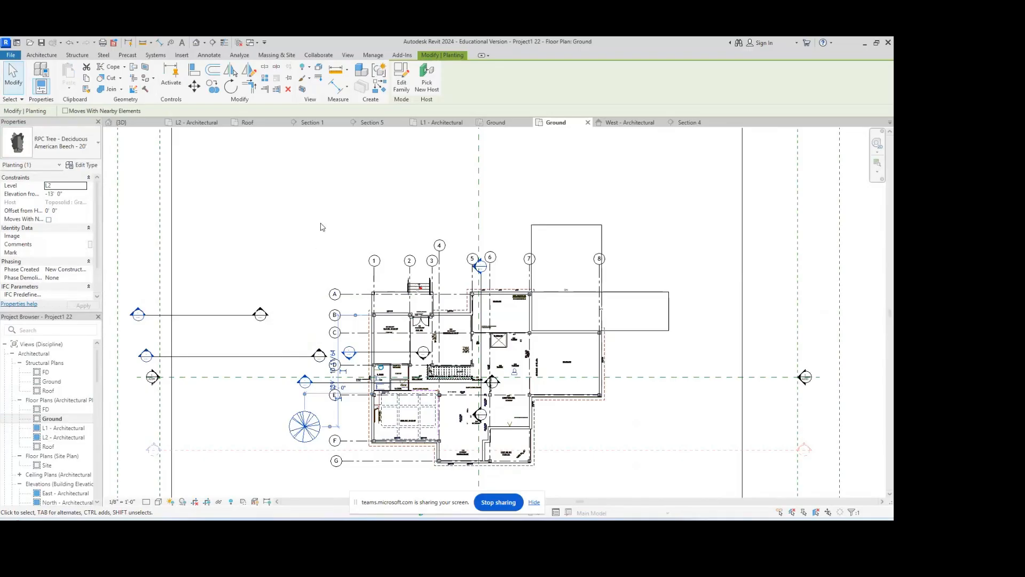
left_click(534, 503)
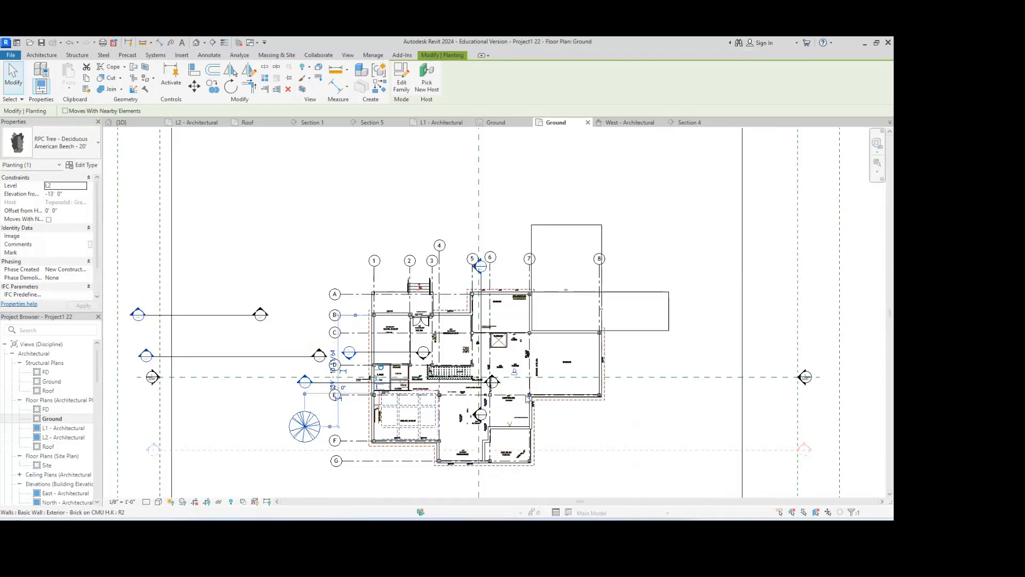
left_click(576, 305)
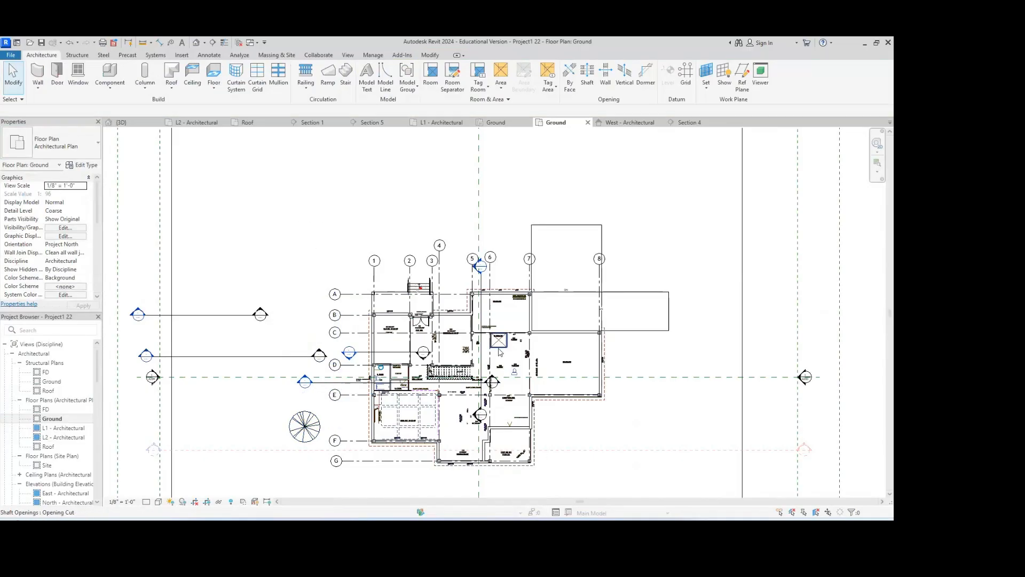
- Try to copy the front American Beech tree beside the brick side wall toward the lawn's edge in the 3D view
left_click(139, 123)
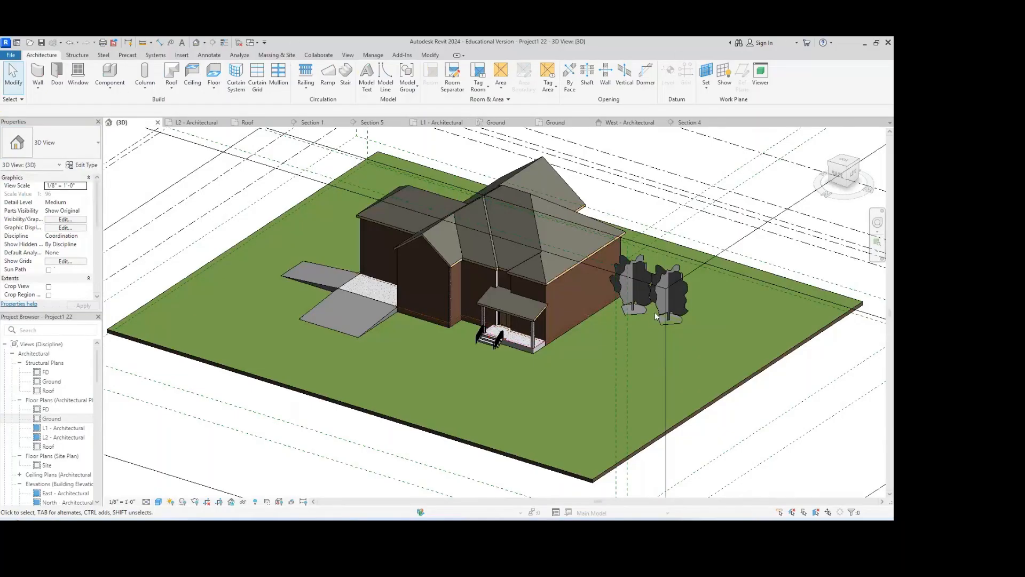
left_click(666, 292)
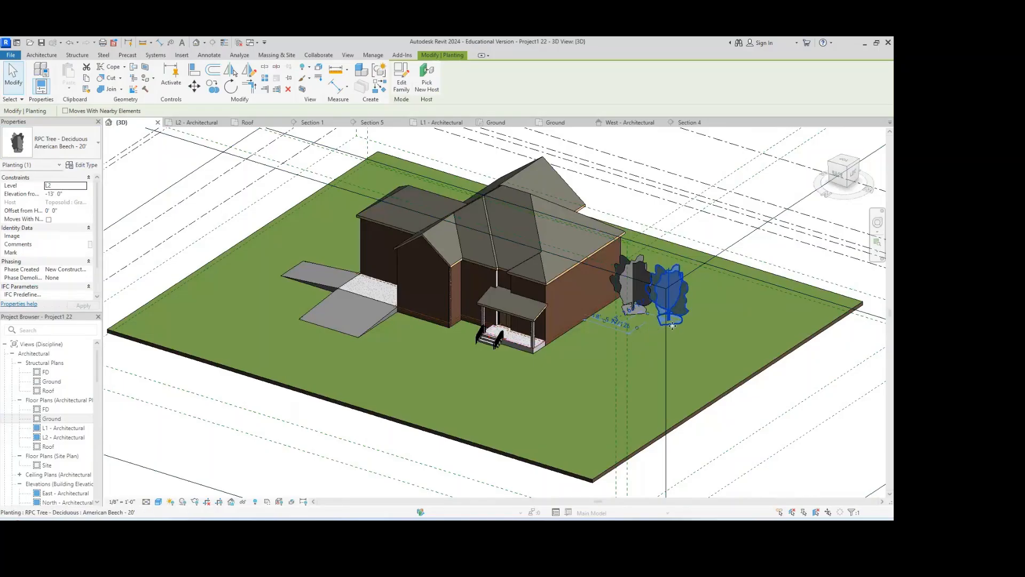
key("alt")
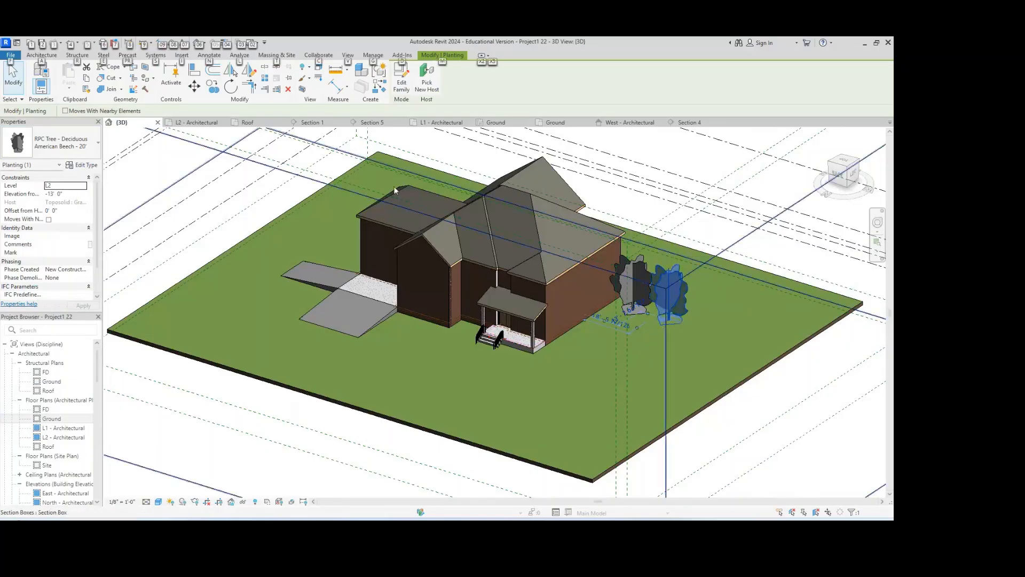
left_click(213, 92)
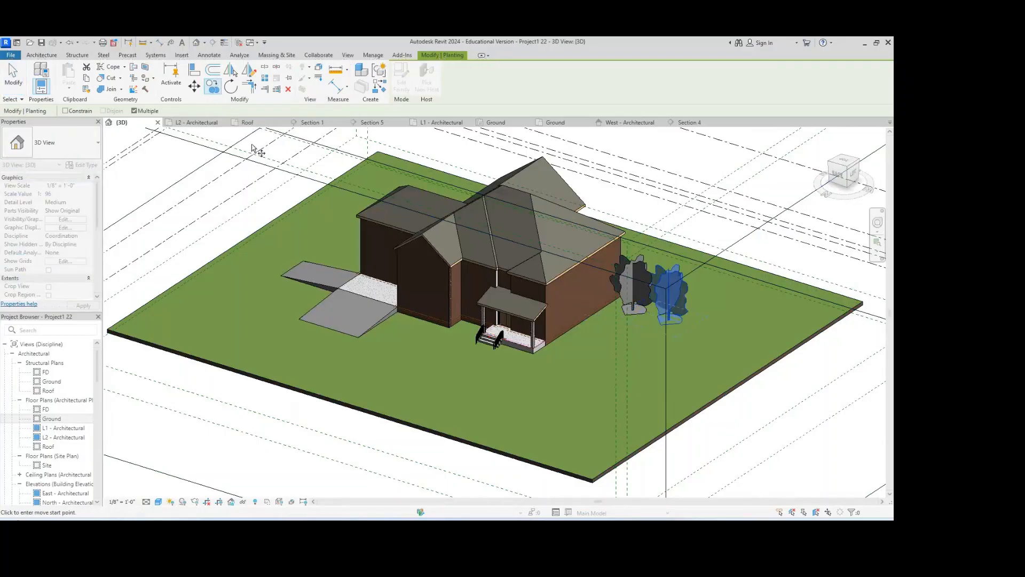
left_click(701, 332)
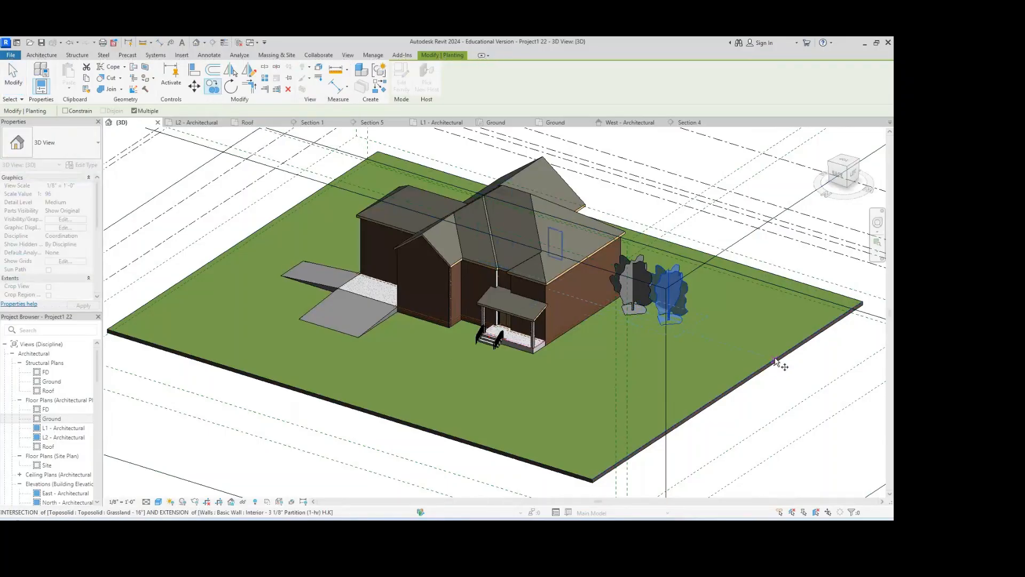
left_click(739, 385)
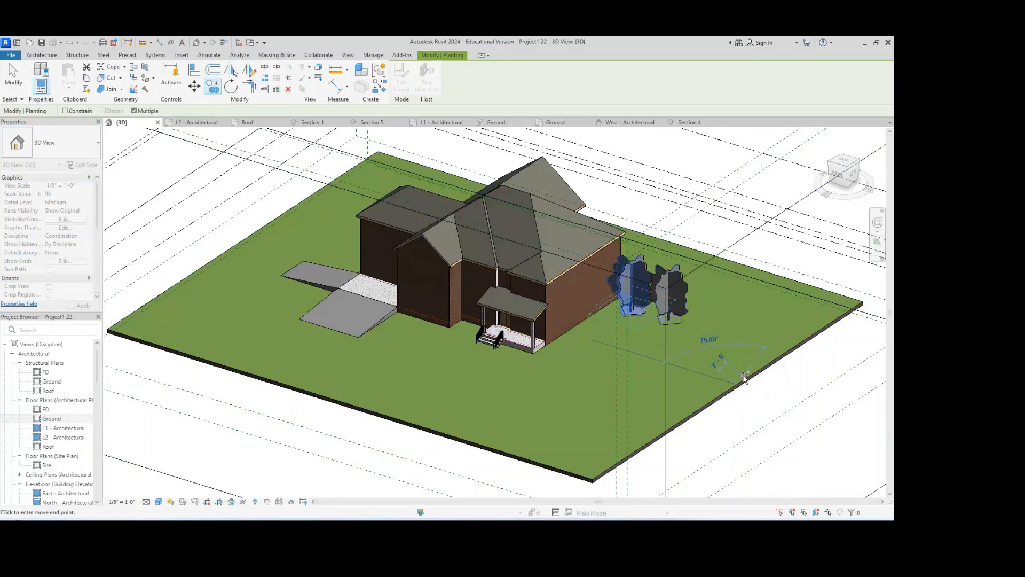
key("Escape")
key("Escape")
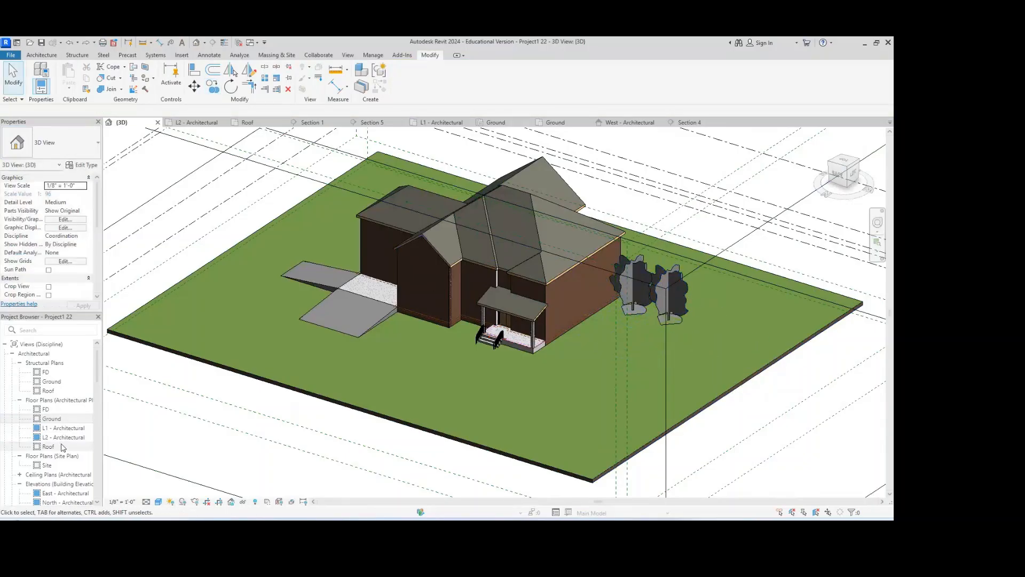
- Examine the tree, the site outline and the ground in front of the entrance stairs in the Ground plan and the 3D view
double_click(62, 419)
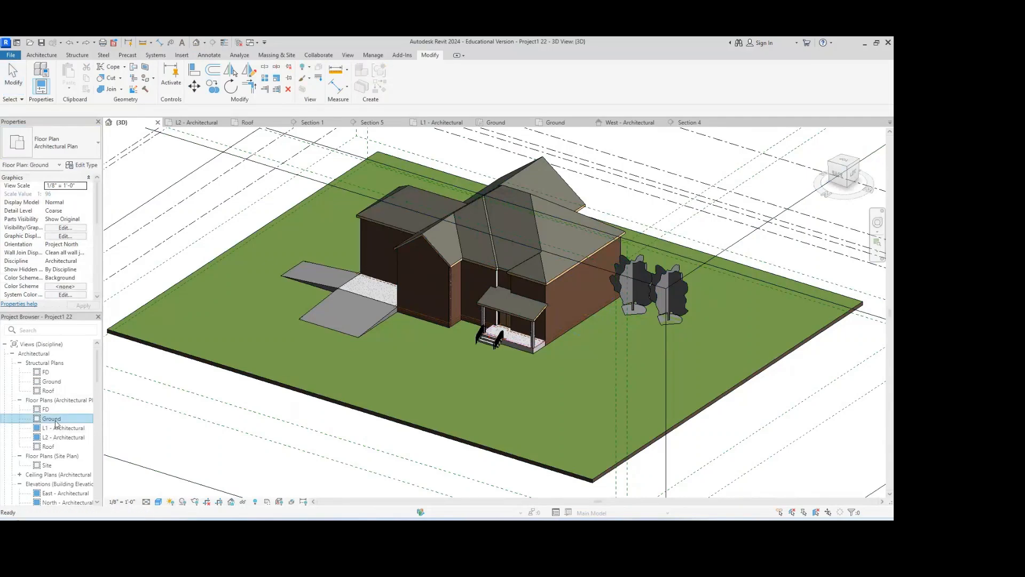
scroll(458, 310, "down", 5)
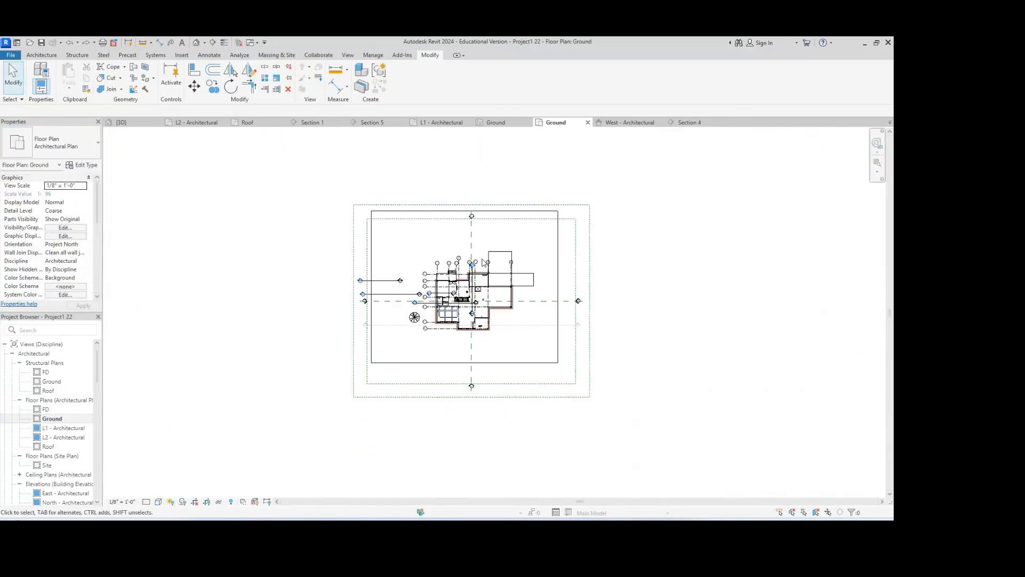
scroll(366, 369, "up", 5)
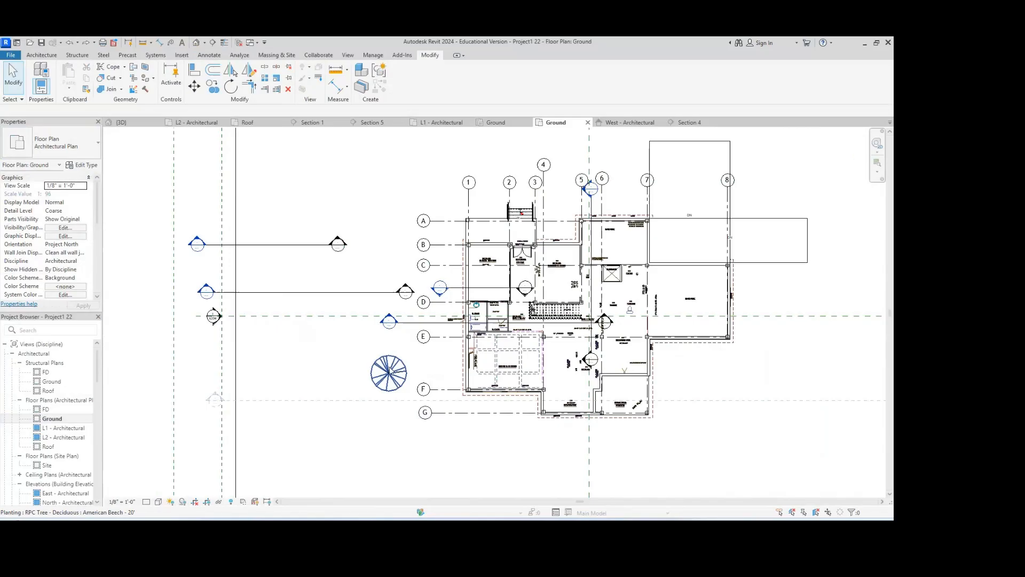
left_click(403, 380)
left_click(427, 378)
middle_click_drag(450, 374, 316, 411)
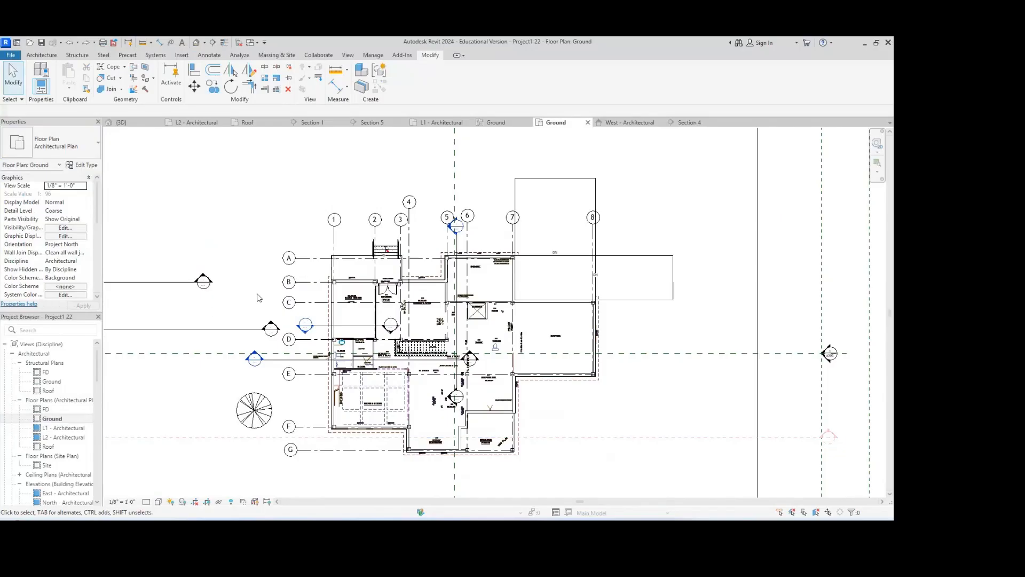
middle_click_drag(346, 331, 346, 387)
scroll(353, 240, "down", 1)
middle_click_drag(353, 243, 345, 313)
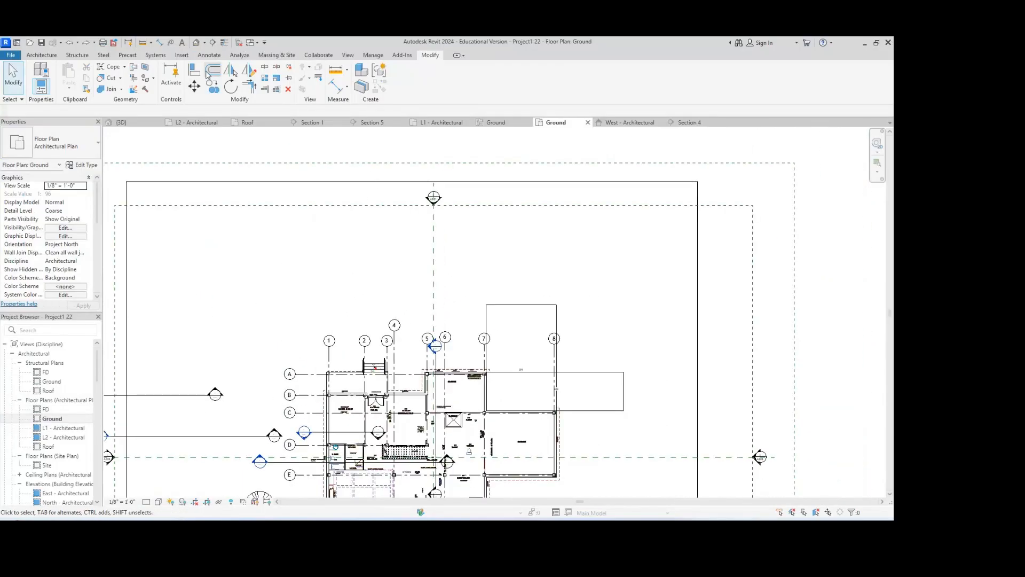
left_click(120, 123)
scroll(469, 349, "down", 1)
middle_click_drag(471, 346, 429, 296)
scroll(409, 326, "up", 1)
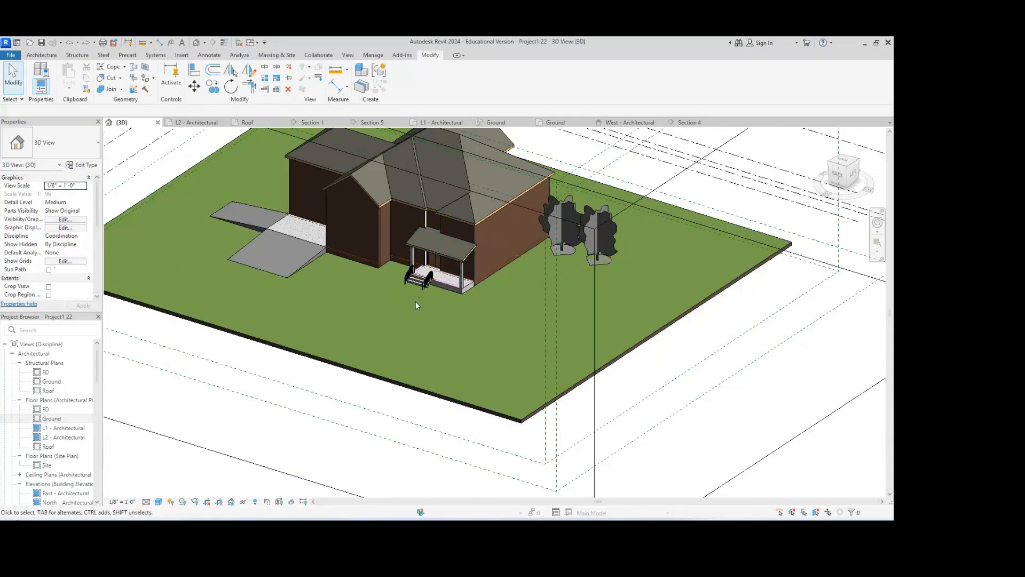
- Open the Ground architectural floor plan and start editing the boundary of the Grassland - 16" toposolid
double_click(51, 418)
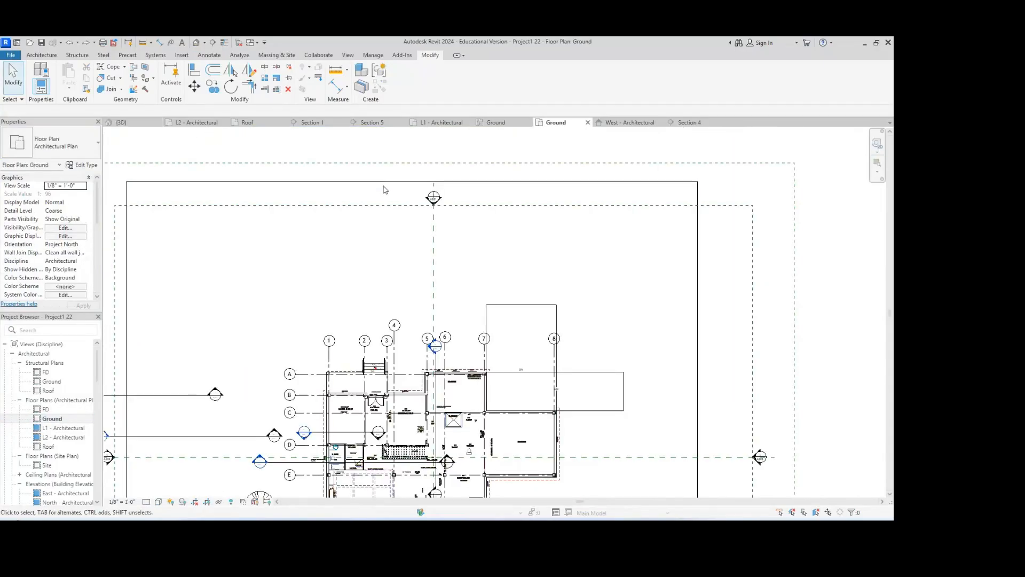
scroll(385, 191, "down", 2)
left_click(384, 187)
double_click(385, 187)
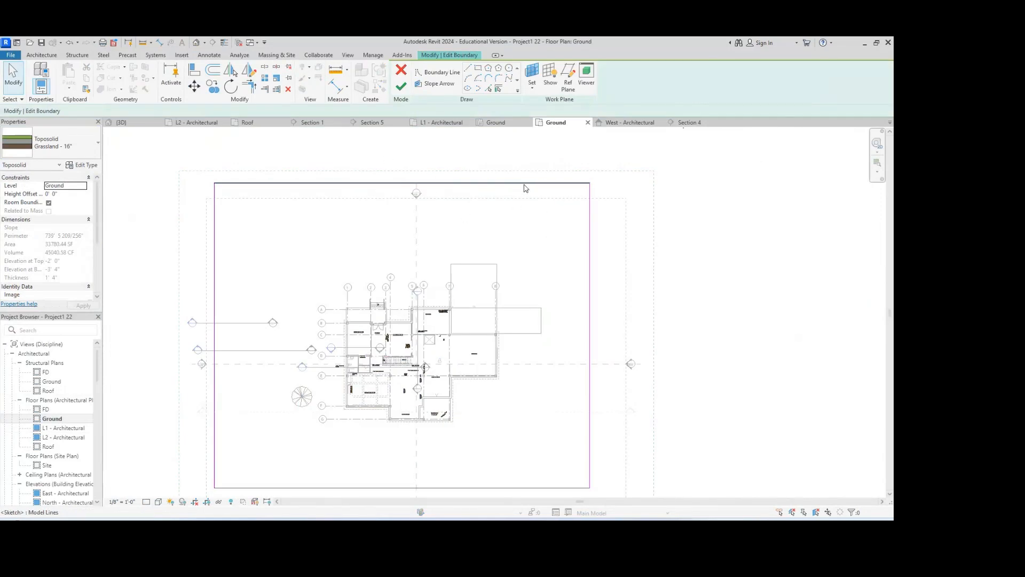
- Sketch a straight boundary line about 65' long from the entrance stairs' outer corner near grid 2 to the toposolid's north edge
left_click(469, 69)
scroll(369, 302, "up", 5)
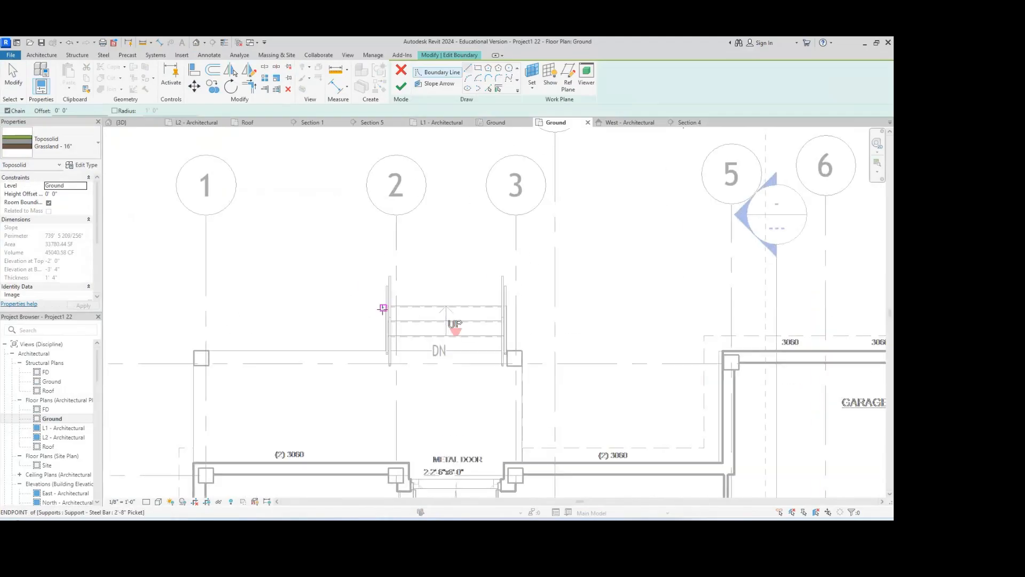
scroll(382, 308, "up", 2)
scroll(383, 302, "up", 2)
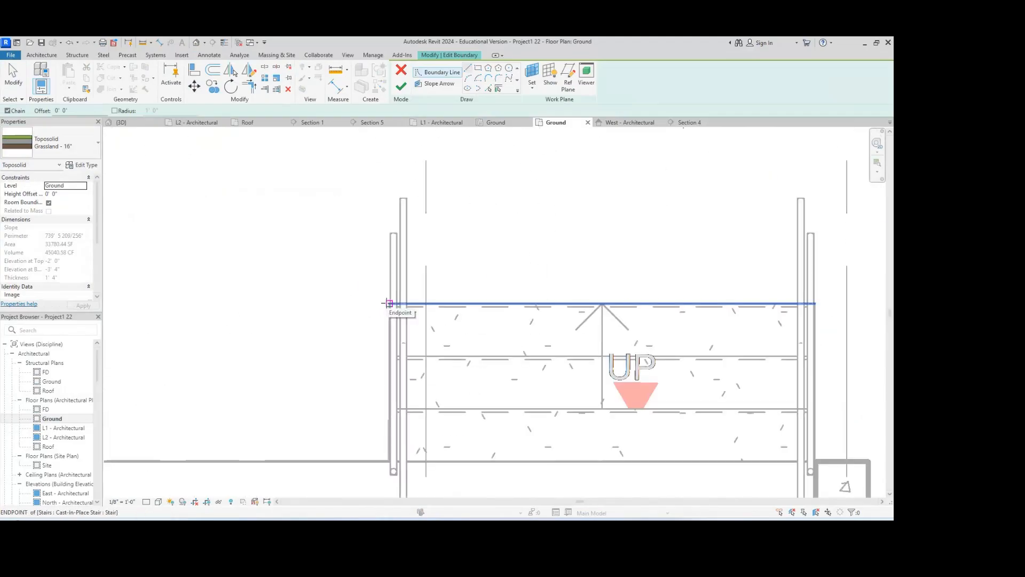
left_click(387, 304)
scroll(386, 368, "down", 4)
scroll(385, 368, "down", 3)
scroll(371, 213, "up", 1)
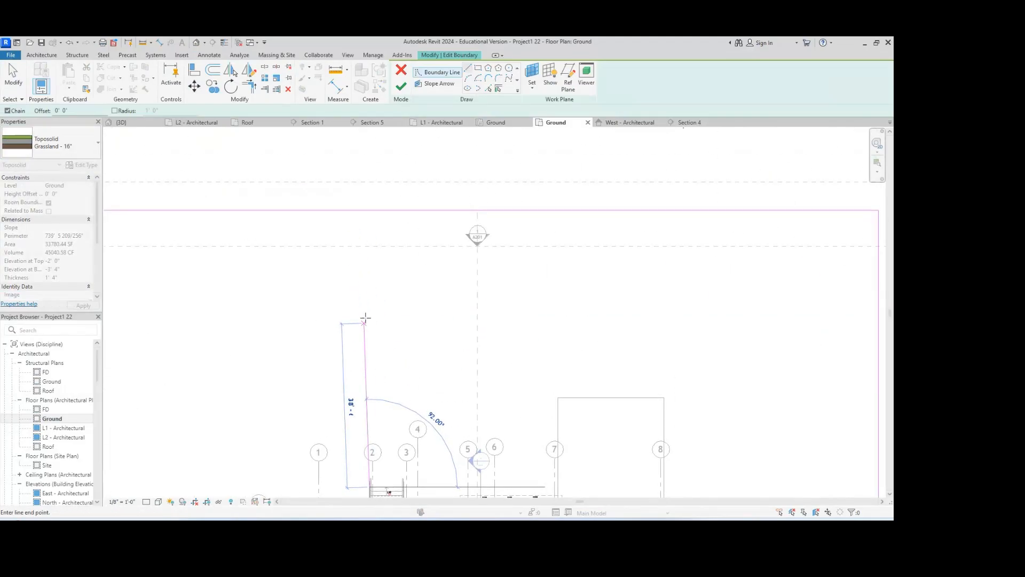
left_click(370, 210)
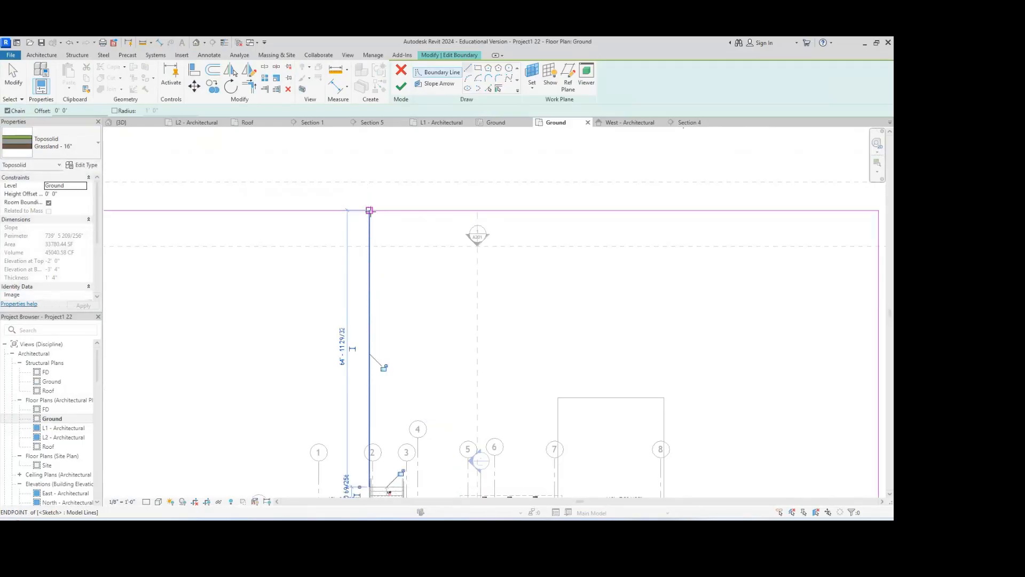
- Sketch a parallel boundary line from the entrance stairs' outer corner near grid 3 up to the toposolid's north edge
scroll(383, 362, "down", 2)
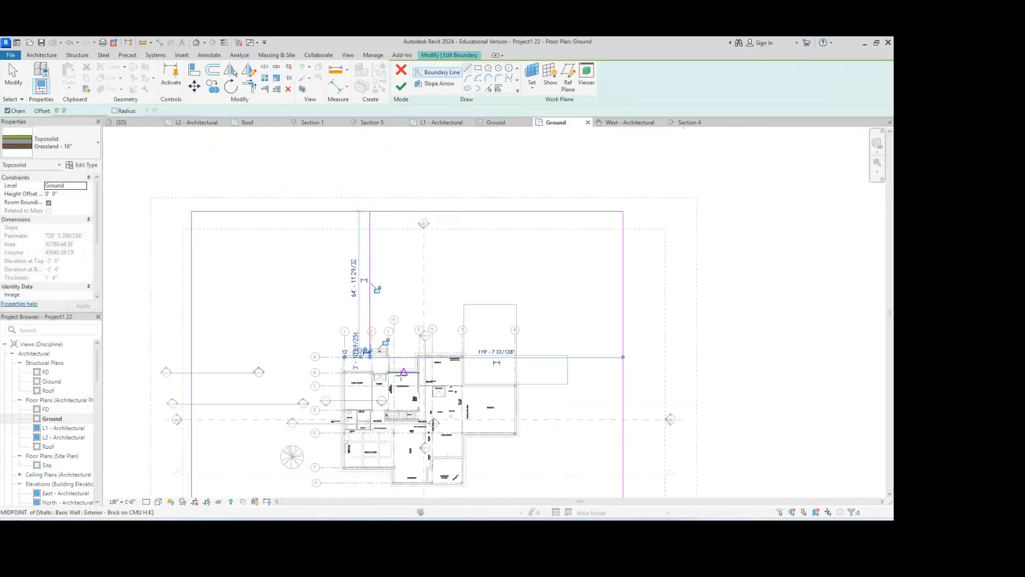
scroll(342, 344, "up", 5)
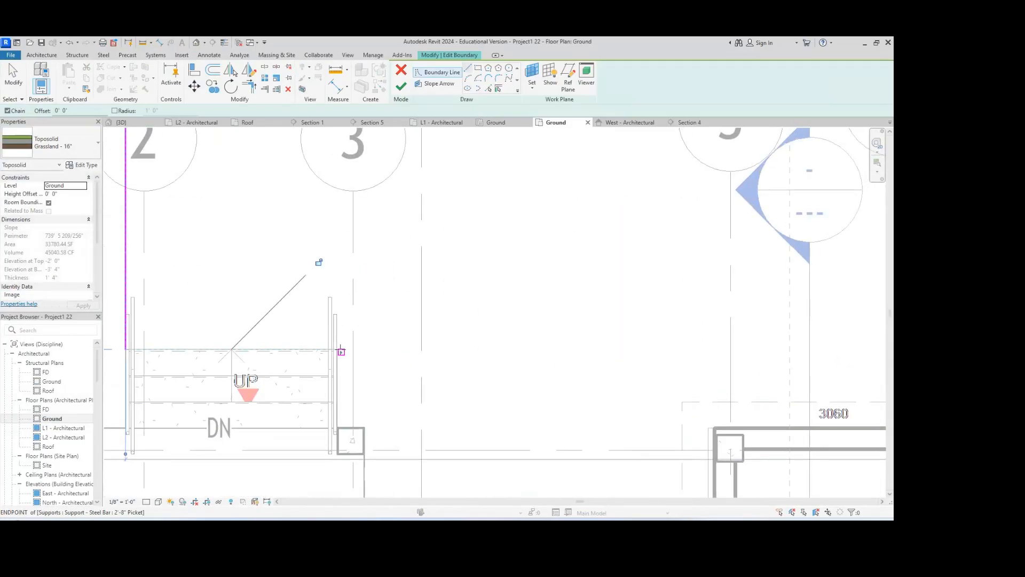
left_click(339, 350)
scroll(338, 377, "down", 4)
mouse_move(340, 162)
middle_mouse_down()
mouse_move(349, 308)
mouse_move(355, 167)
mouse_move(332, 344)
middle_mouse_up()
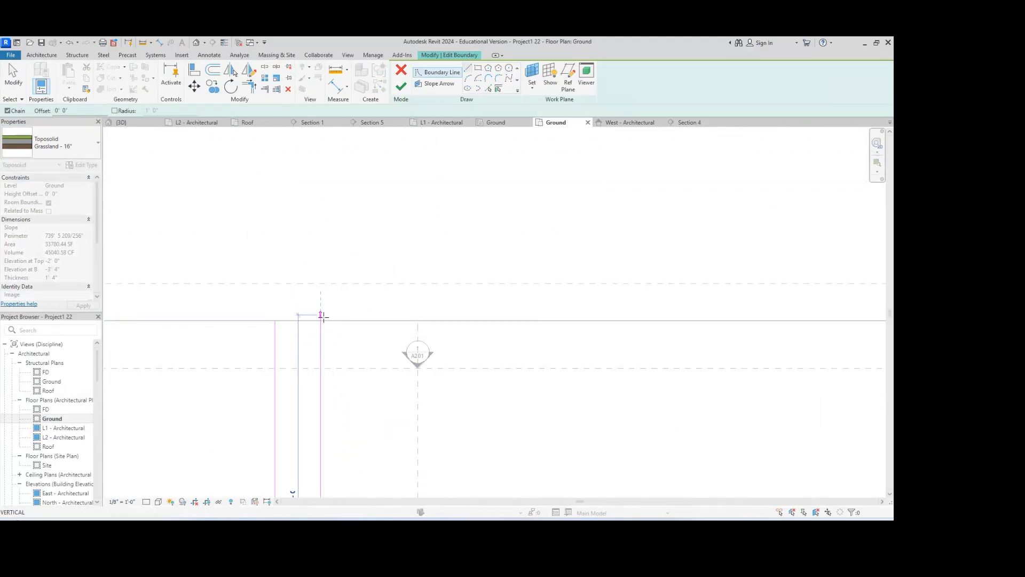
left_click(321, 316)
scroll(320, 320, "down", 2)
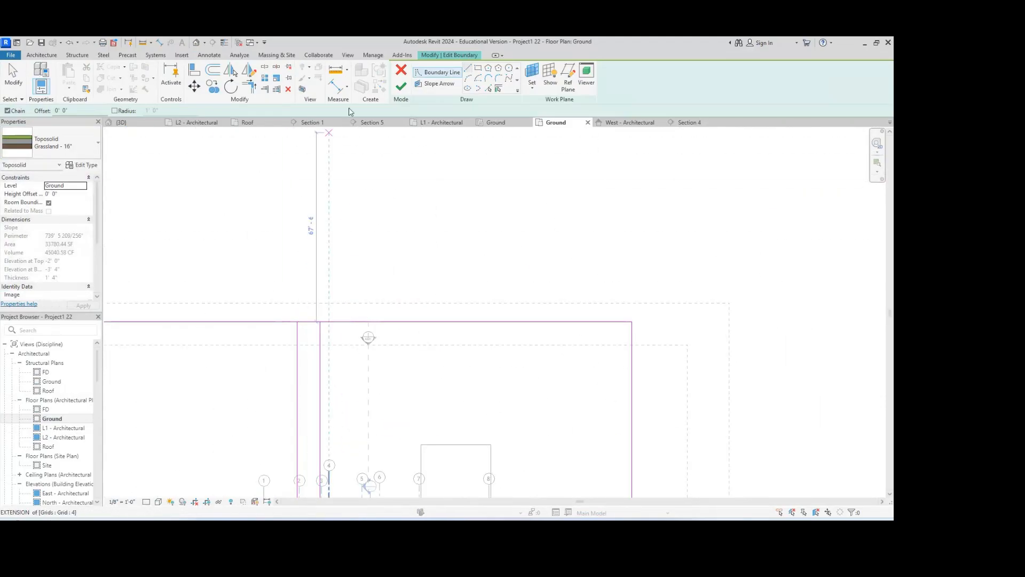
- Split the toposolid's north boundary between the two new lines and trim both corners to leave a walkway-wide gap
left_click(265, 67)
left_click(307, 321)
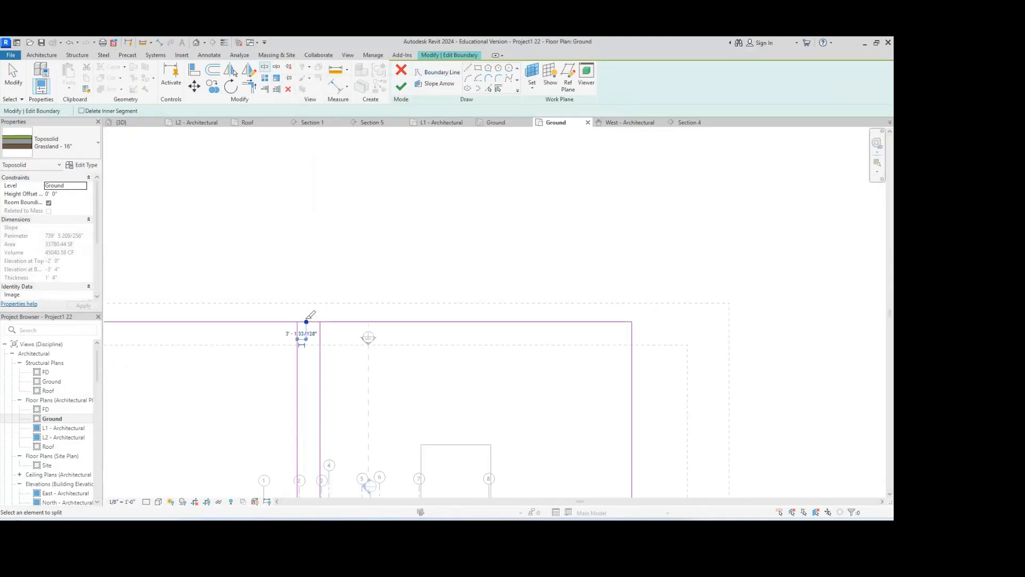
left_click(248, 92)
scroll(280, 312, "up", 3)
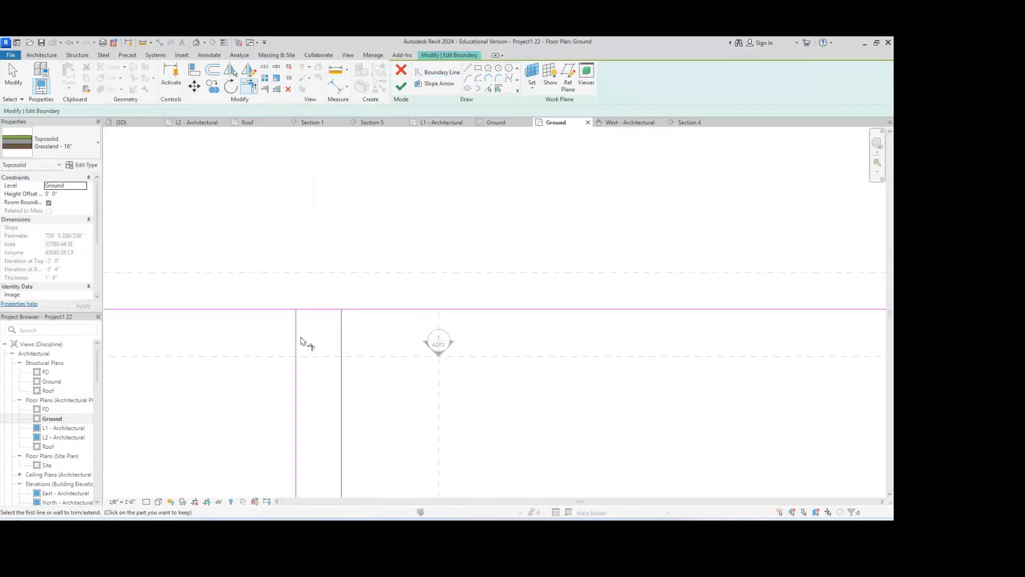
left_click(285, 308)
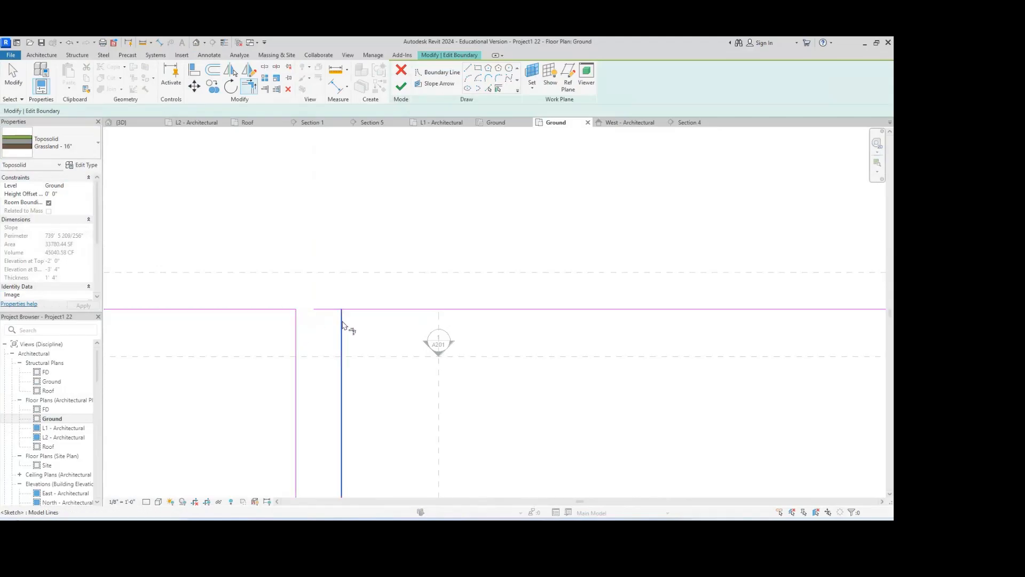
left_click(343, 321)
left_click(349, 310)
scroll(342, 328, "down", 1)
scroll(373, 294, "down", 4)
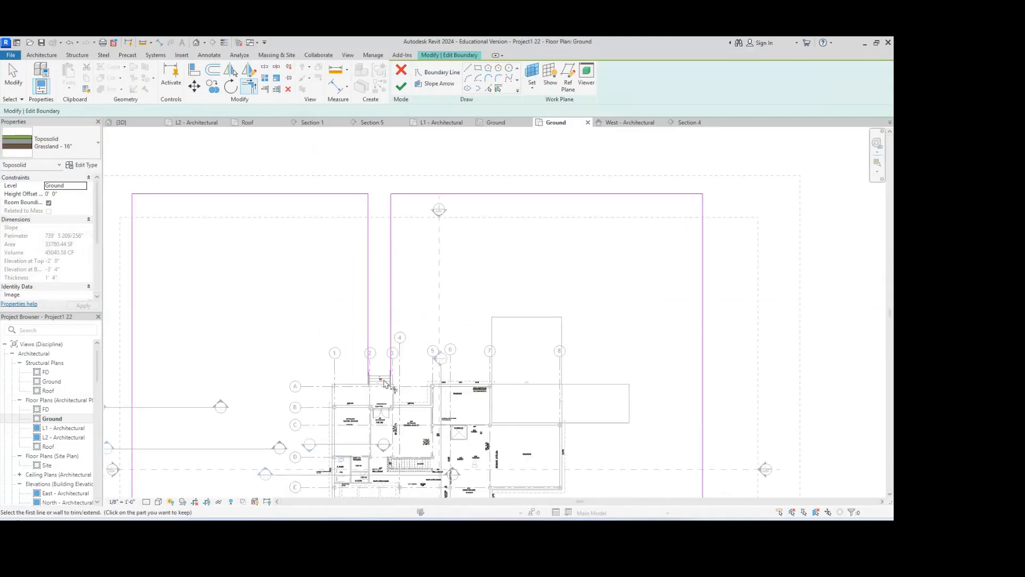
scroll(401, 379, "up", 3)
scroll(399, 381, "up", 2)
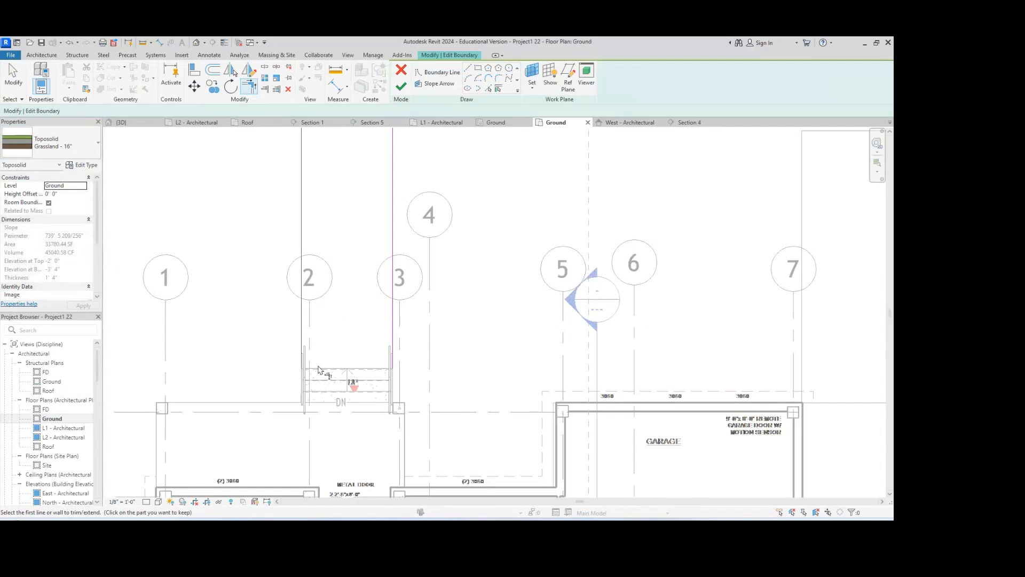
- Close the grassland boundary with a line about 8' long across the foot of the entrance stairs, and finish the boundary edit
left_click(466, 73)
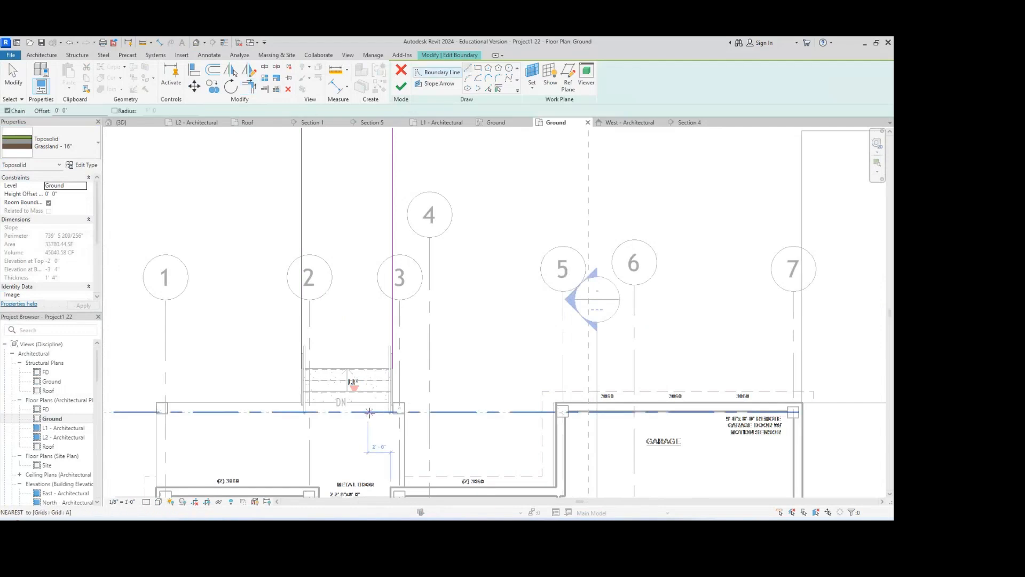
left_click(393, 368)
left_click(304, 369)
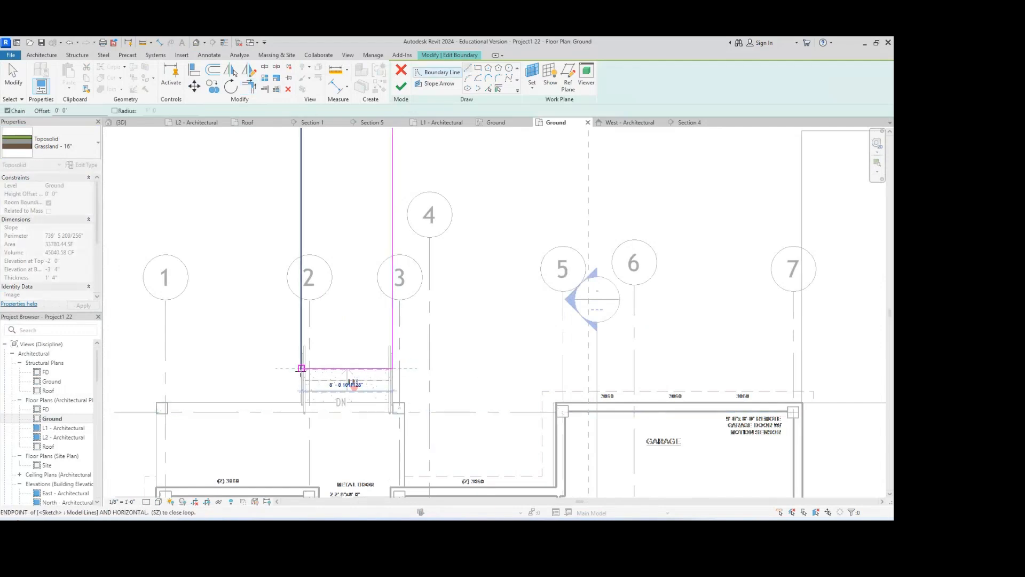
scroll(302, 395, "down", 5)
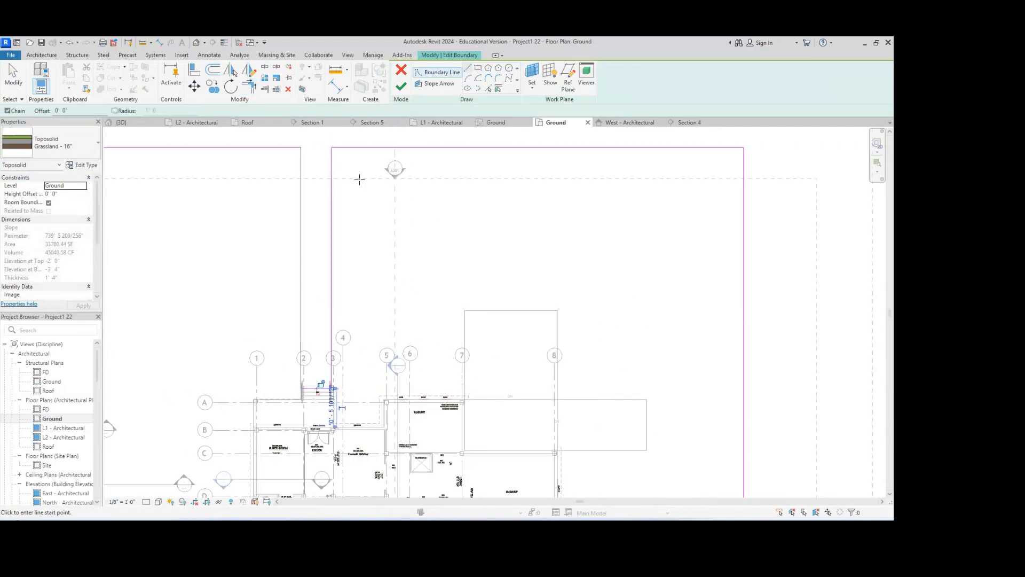
left_click(402, 86)
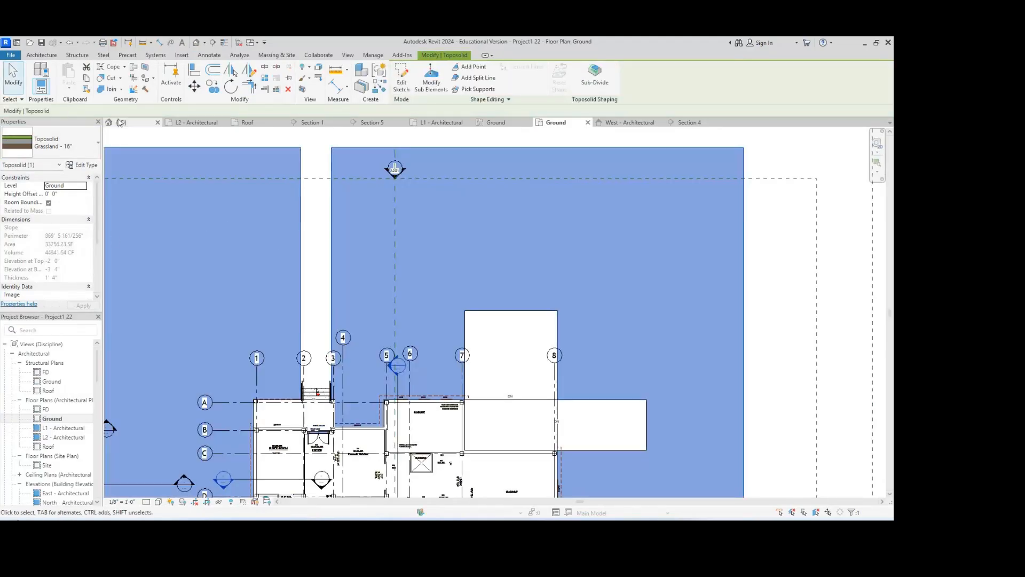
- In the 3D view, delete the tree nearer the house from the pair of trees beside the building
left_click(138, 126)
key("Escape")
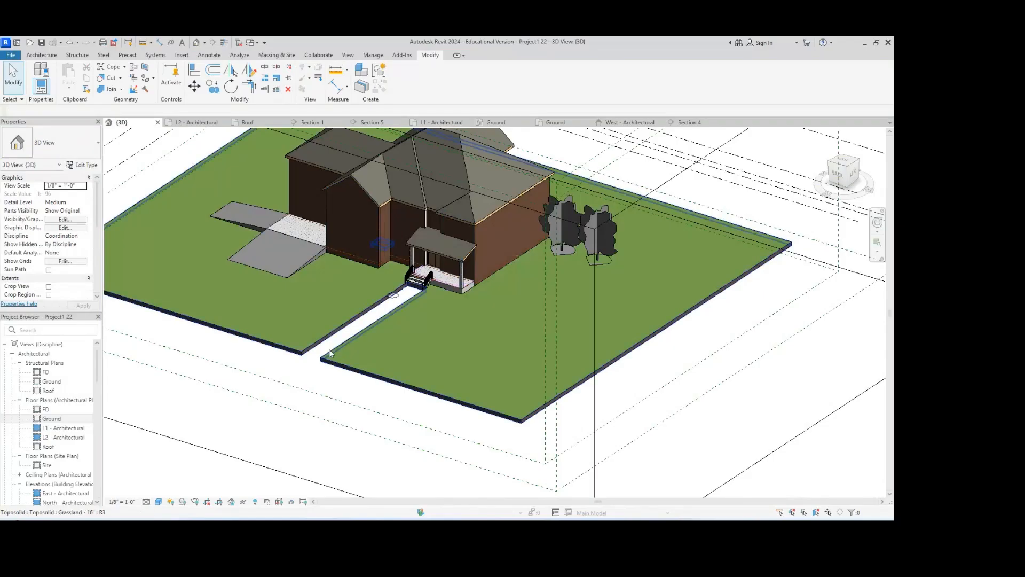
middle_click_drag(422, 414, 532, 281, "shift")
scroll(522, 349, "up", 1)
middle_click_drag(523, 356, 478, 370)
scroll(489, 347, "down", 1)
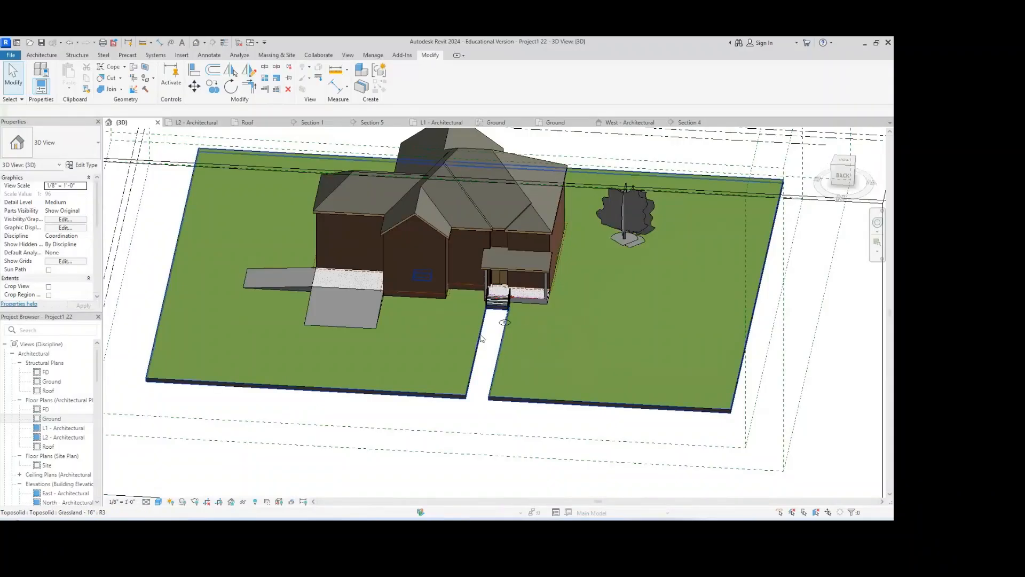
middle_click_drag(599, 264, 568, 288)
scroll(596, 263, "up", 3)
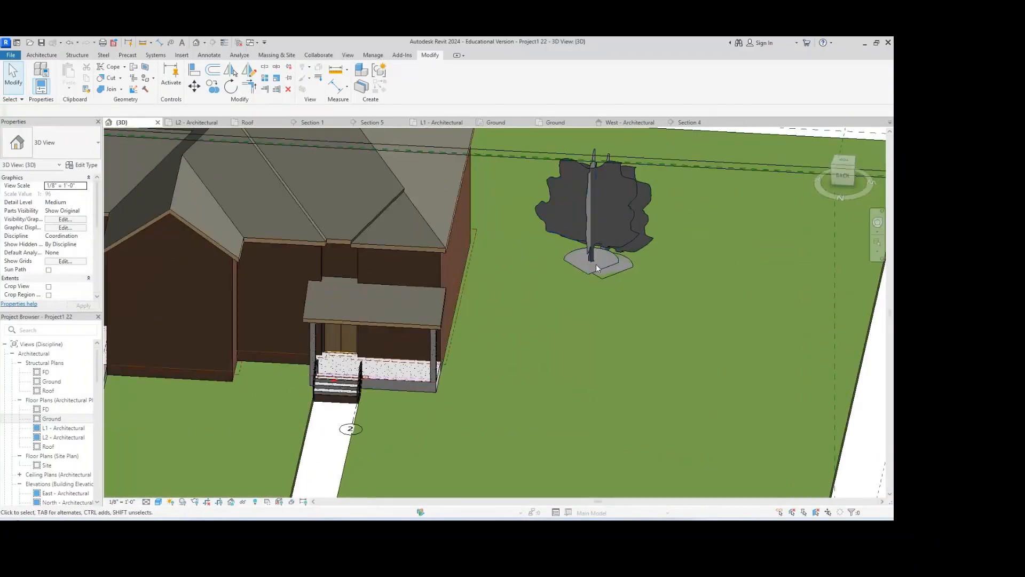
left_click(588, 270)
key("Escape")
scroll(587, 270, "down", 1)
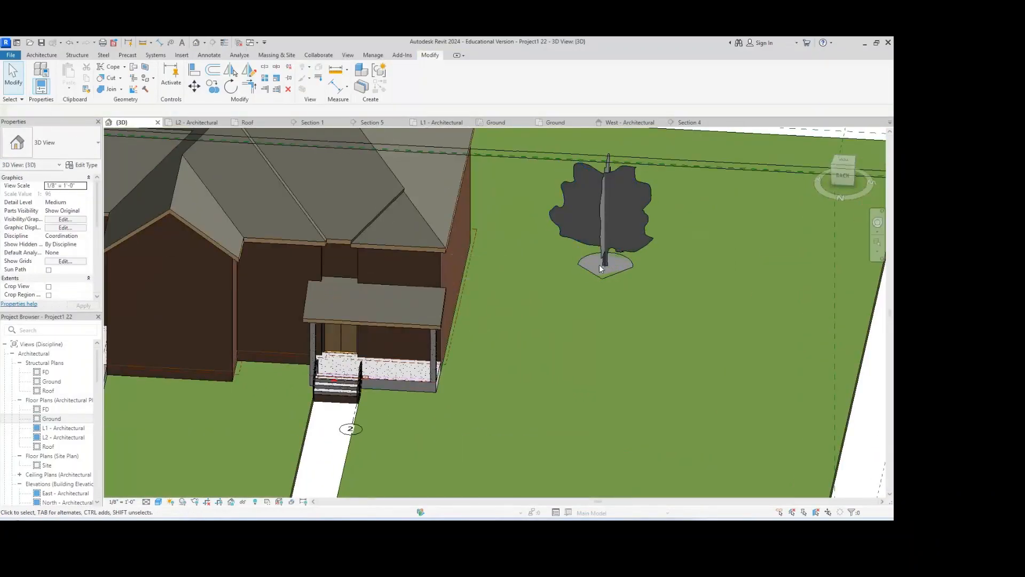
scroll(566, 290, "down", 3)
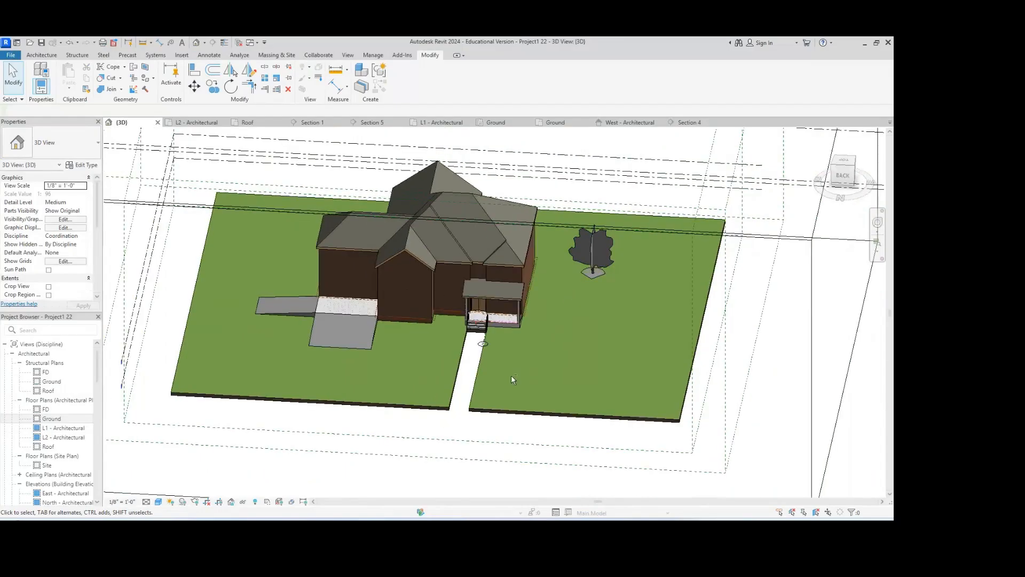
middle_click_drag(511, 375, 167, 309, "shift")
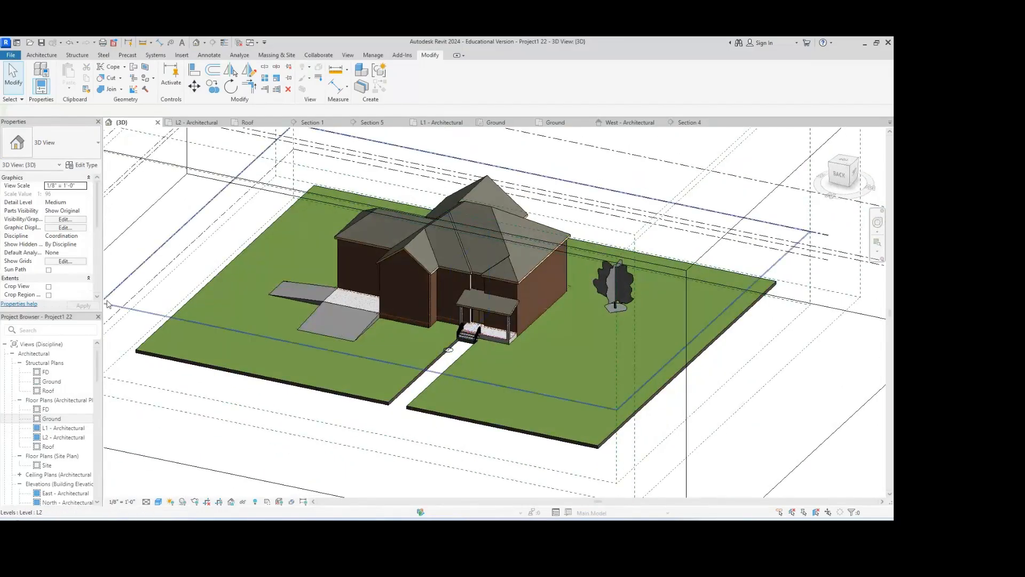
- Open the Ground architectural floor plan and start a sketched toposolid using the Path - 8" Concrete type
double_click(60, 420)
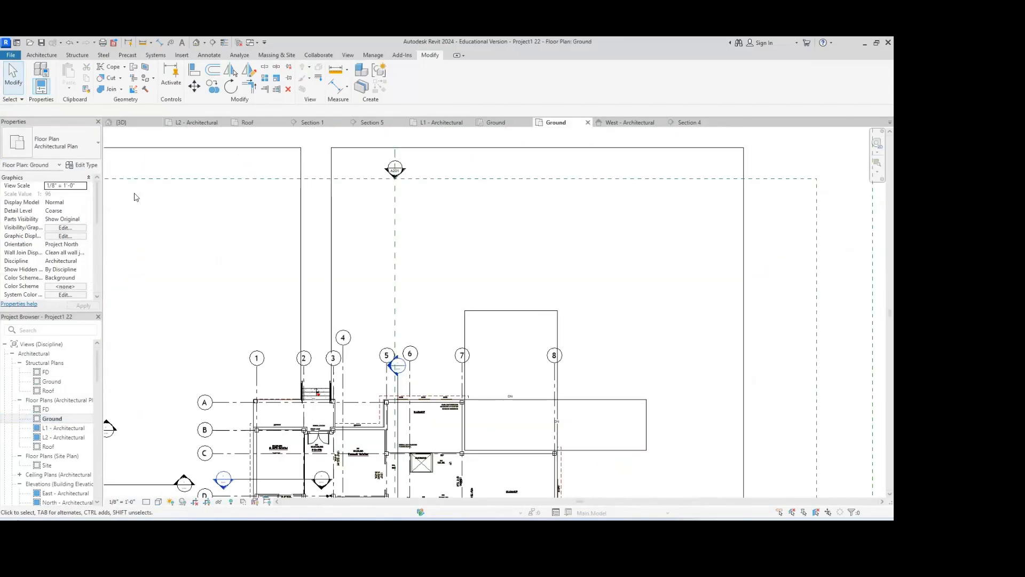
left_click(276, 55)
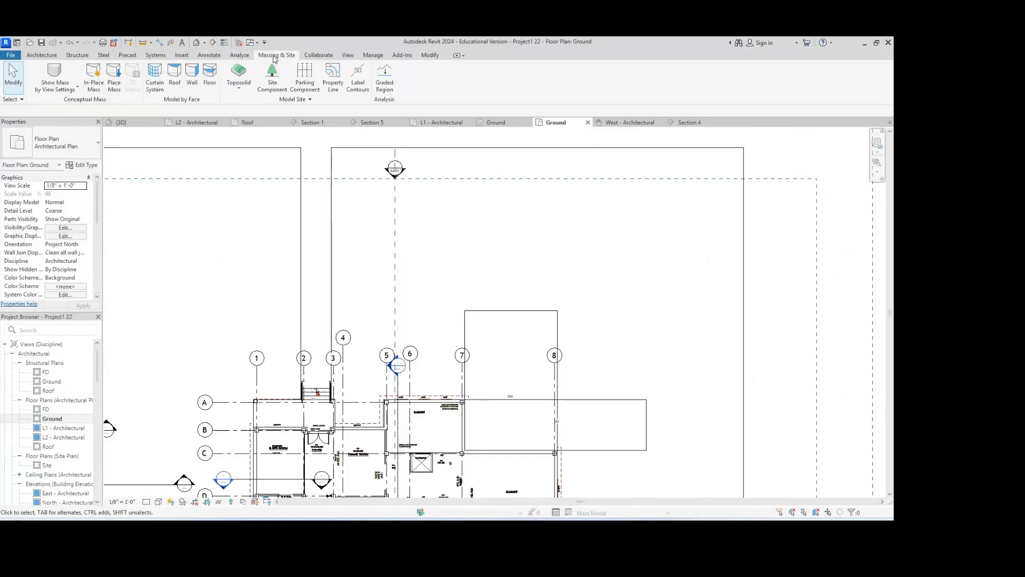
left_click(247, 91)
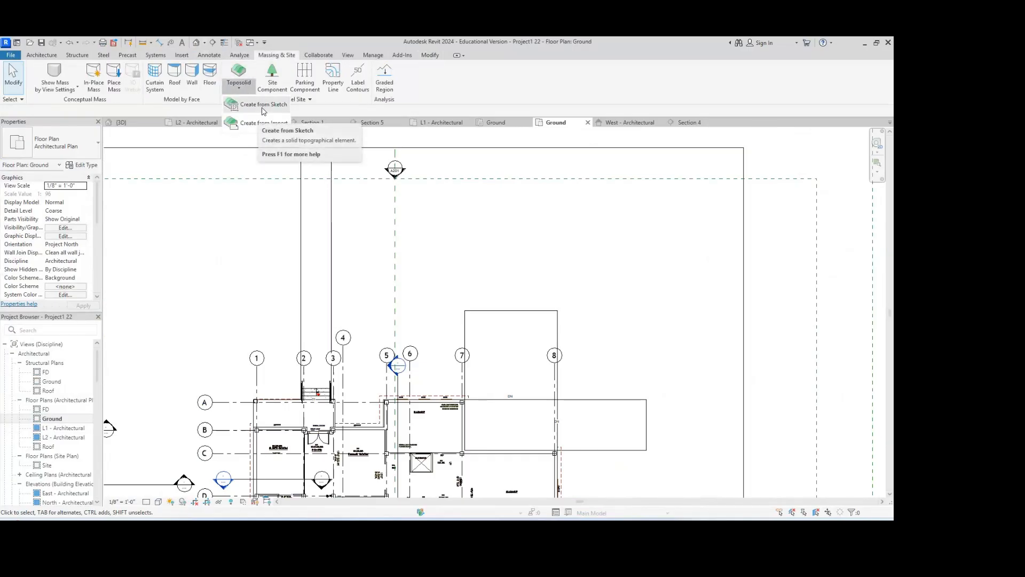
left_click(262, 109)
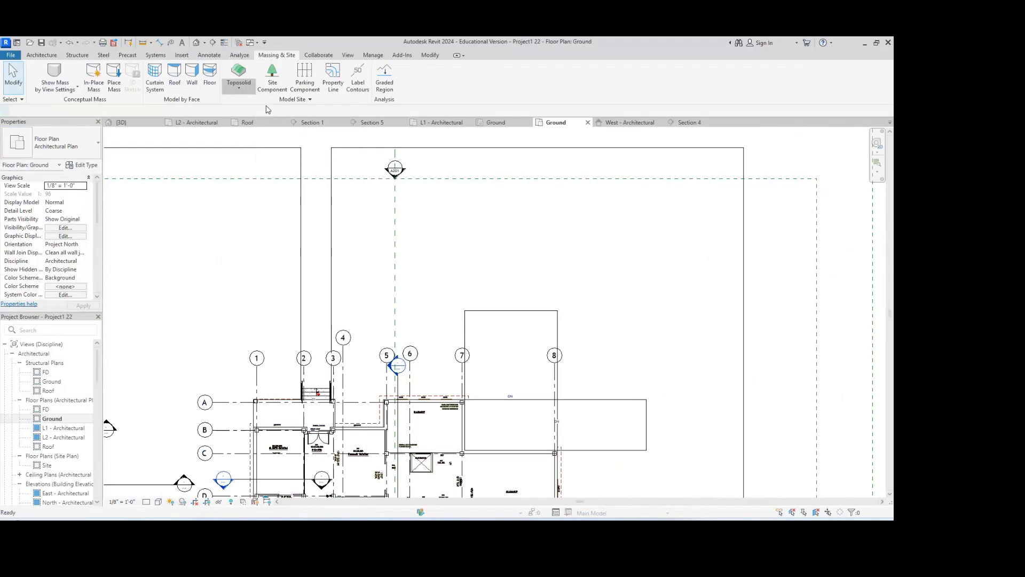
left_click(79, 150)
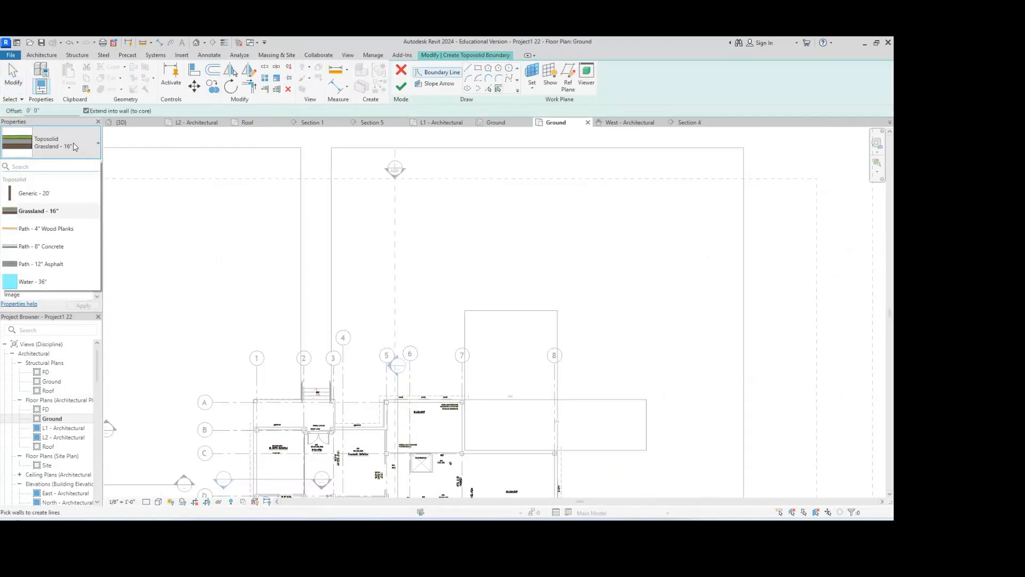
left_click(58, 250)
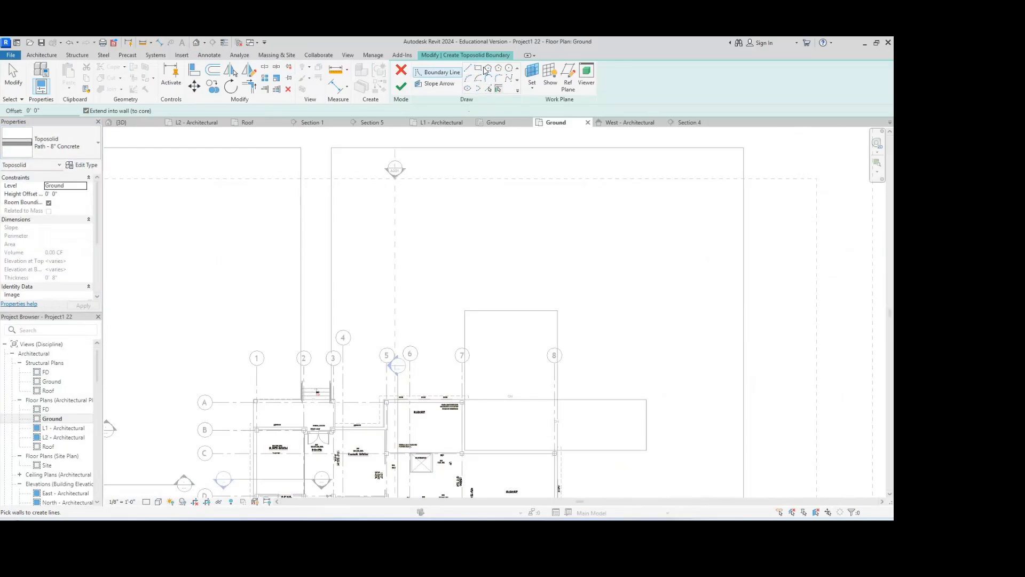
- Sketch a rectangle about 8' wide and 65' long filling the walkway gap down to the entrance stairs, and finish the concrete toposolid
left_click(479, 73)
left_click(331, 147)
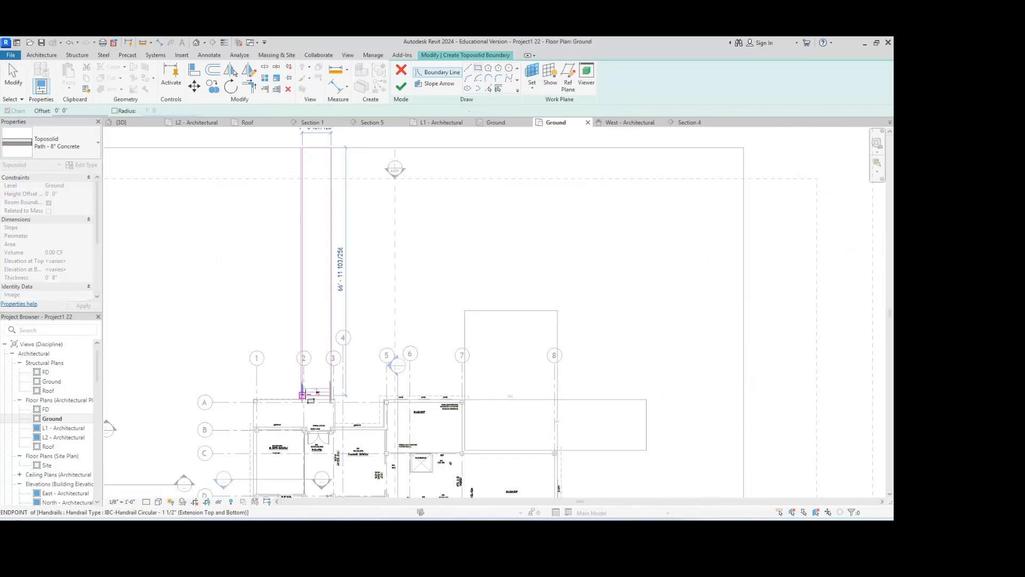
scroll(302, 395, "up", 5)
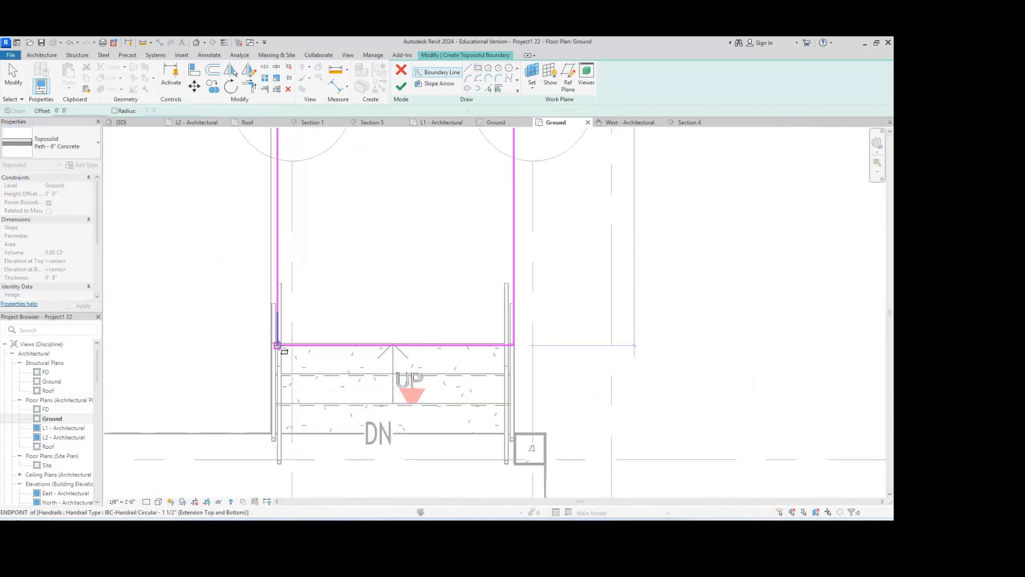
left_click(271, 343)
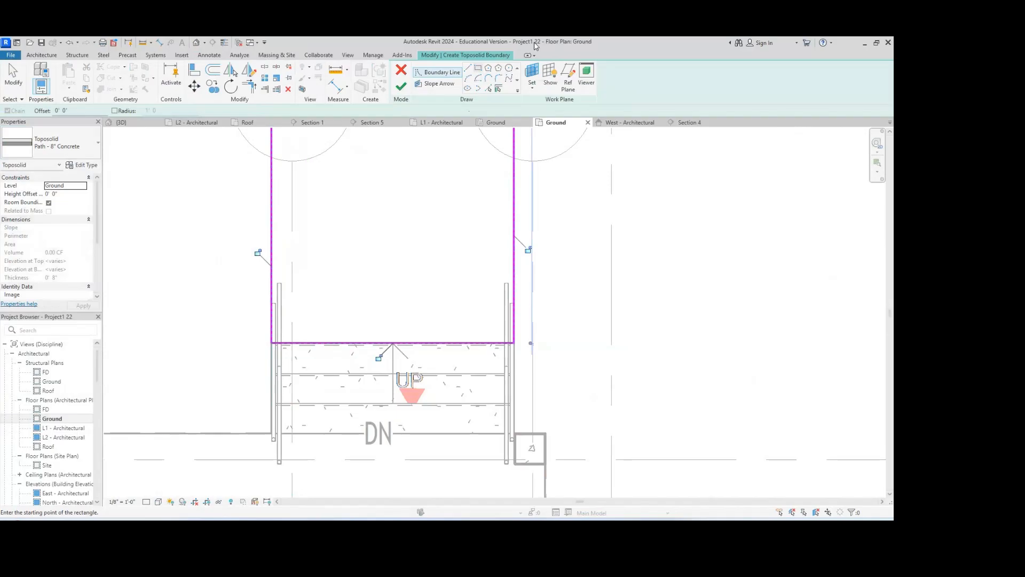
left_click(401, 88)
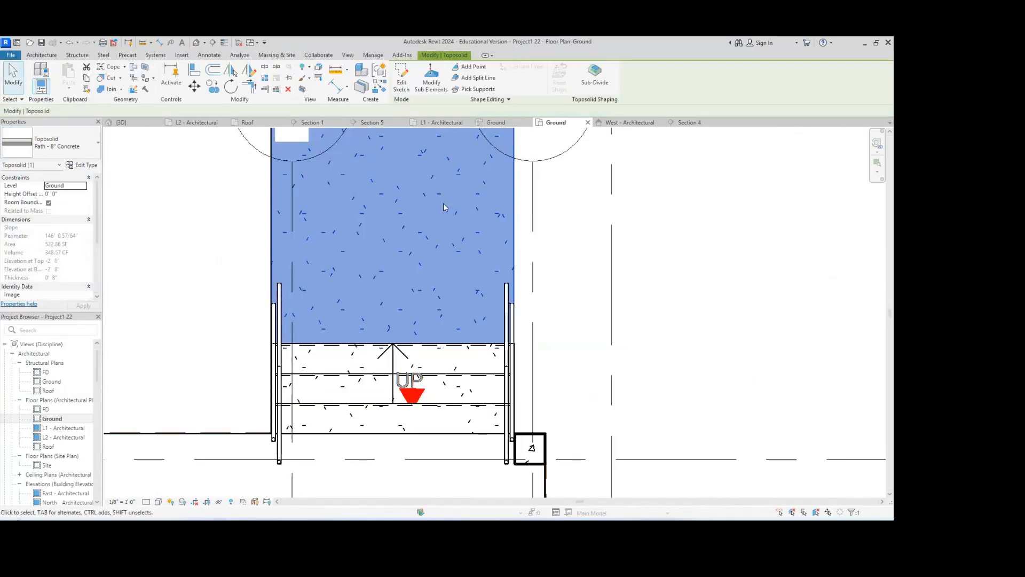
- Examine the concrete walkway between the site edge and the entrance stairs in the 3D view
scroll(440, 221, "down", 2)
scroll(387, 353, "down", 3)
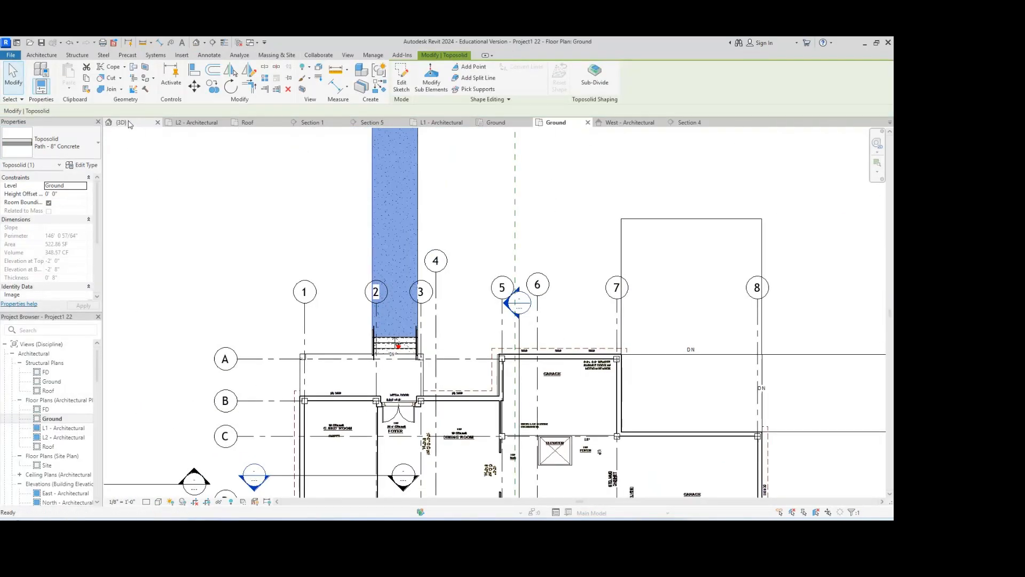
left_click(128, 122)
middle_click_drag(537, 338, 582, 332, "shift")
left_click(436, 413)
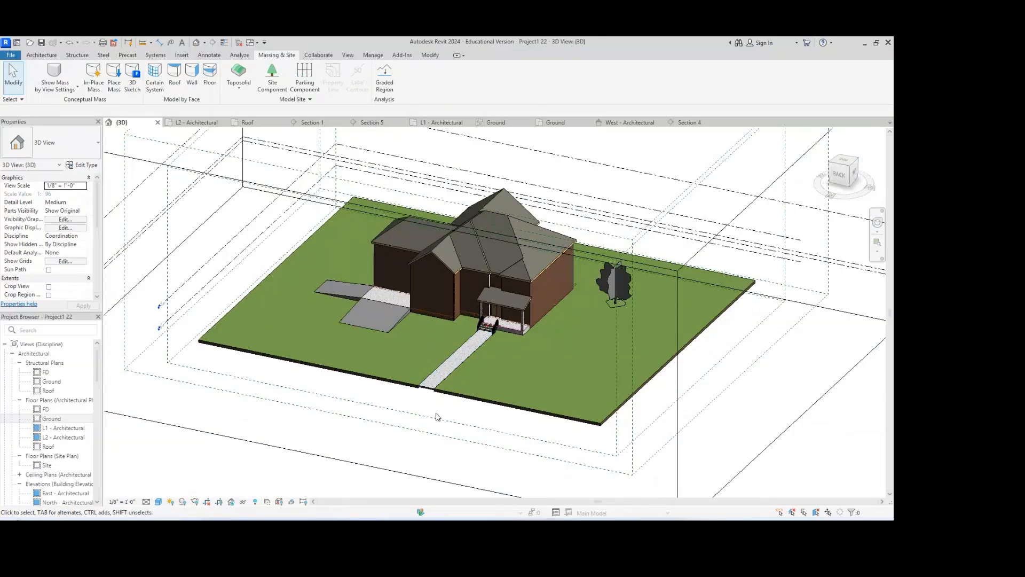
scroll(437, 417, "up", 2)
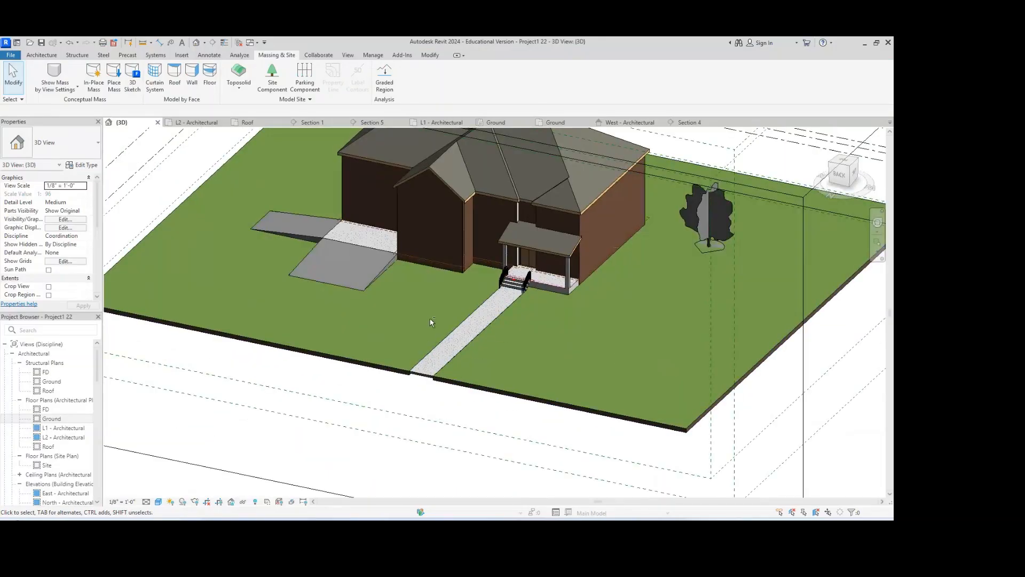
middle_click_drag(431, 322, 415, 343, "shift")
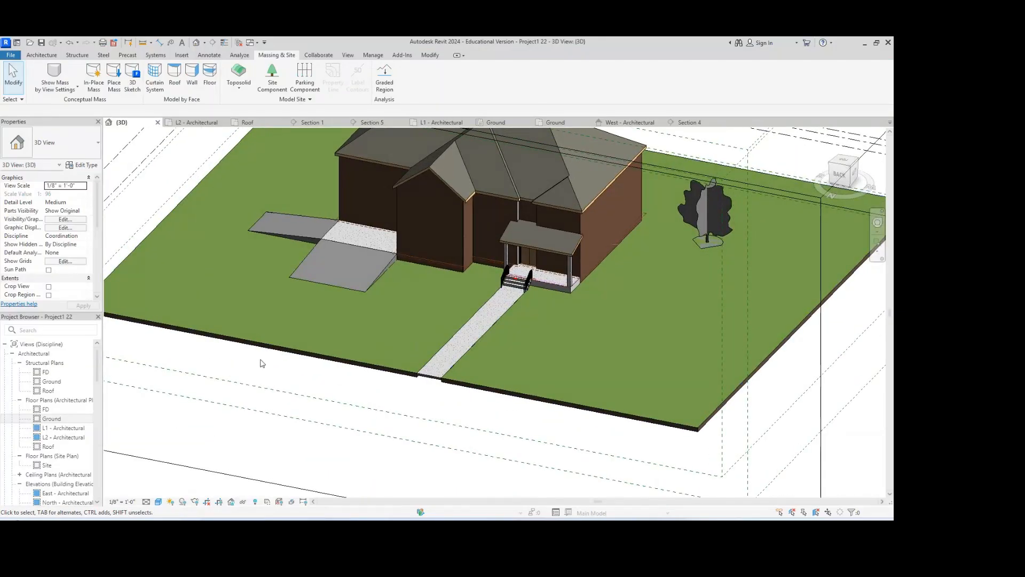
- Delete the Path - 8" Concrete toposolid from the walkway gap in the Ground architectural floor plan
double_click(52, 419)
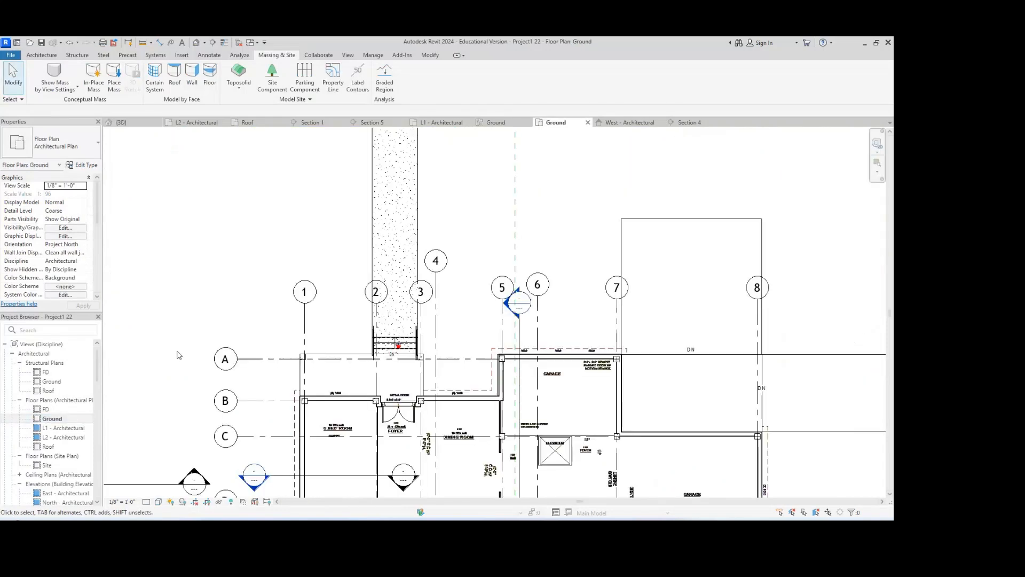
middle_click_drag(391, 249, 341, 465)
left_click(346, 194)
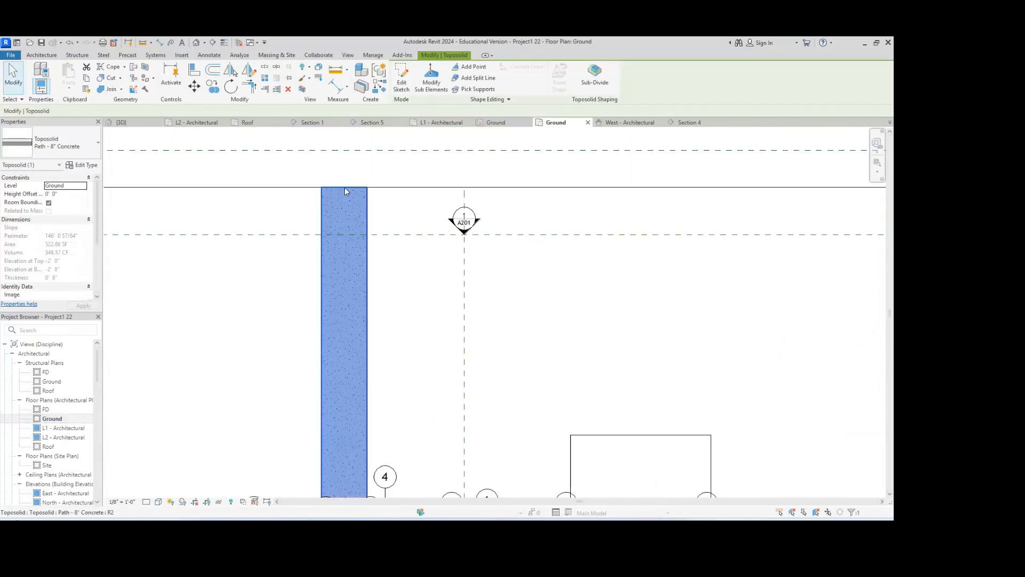
key("Delete")
scroll(320, 131, "down", 2)
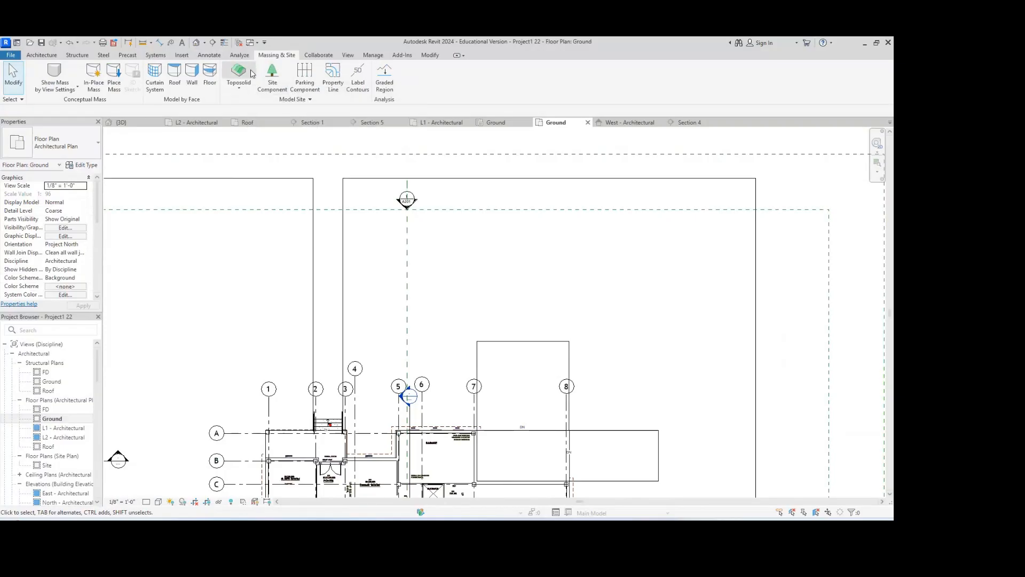
- Start a new toposolid from a sketch and choose the Path - 8" Concrete type
left_click(249, 87)
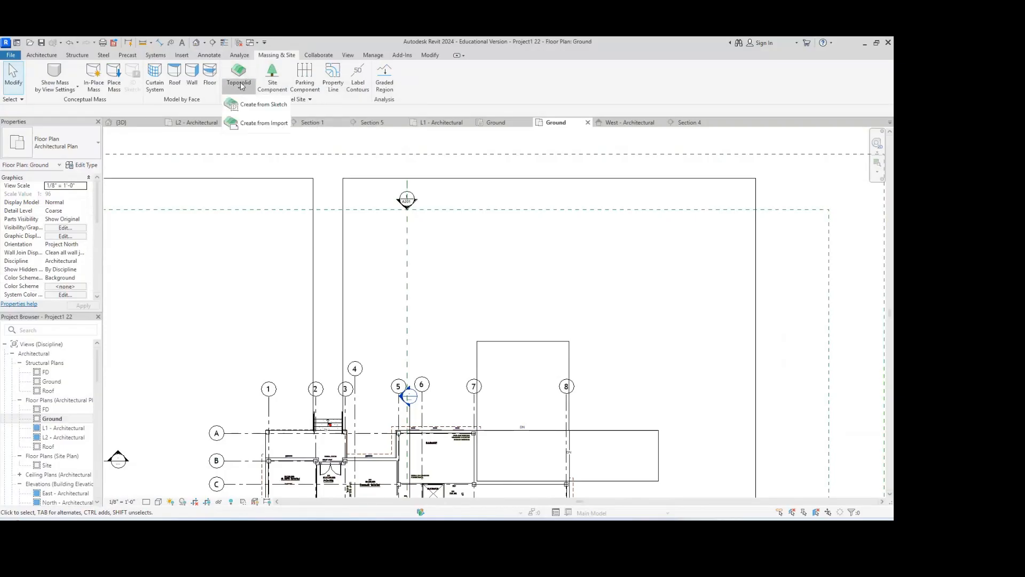
left_click(263, 105)
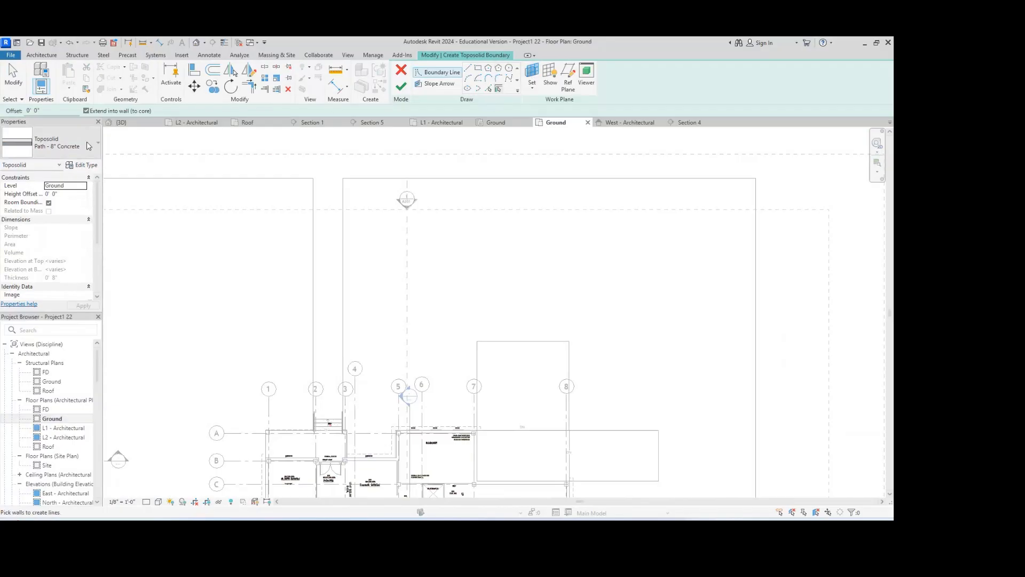
left_click(59, 143)
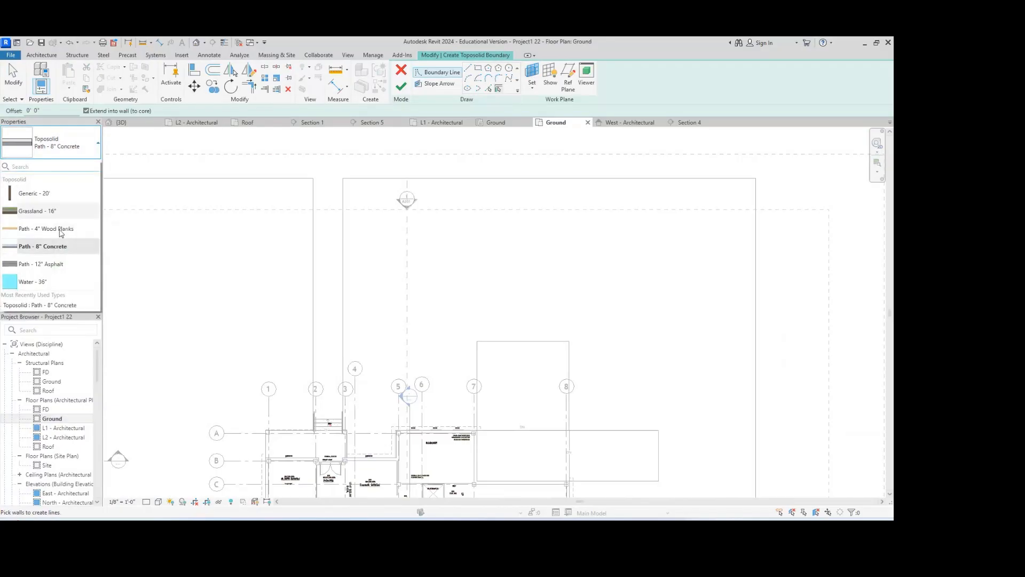
left_click(53, 212)
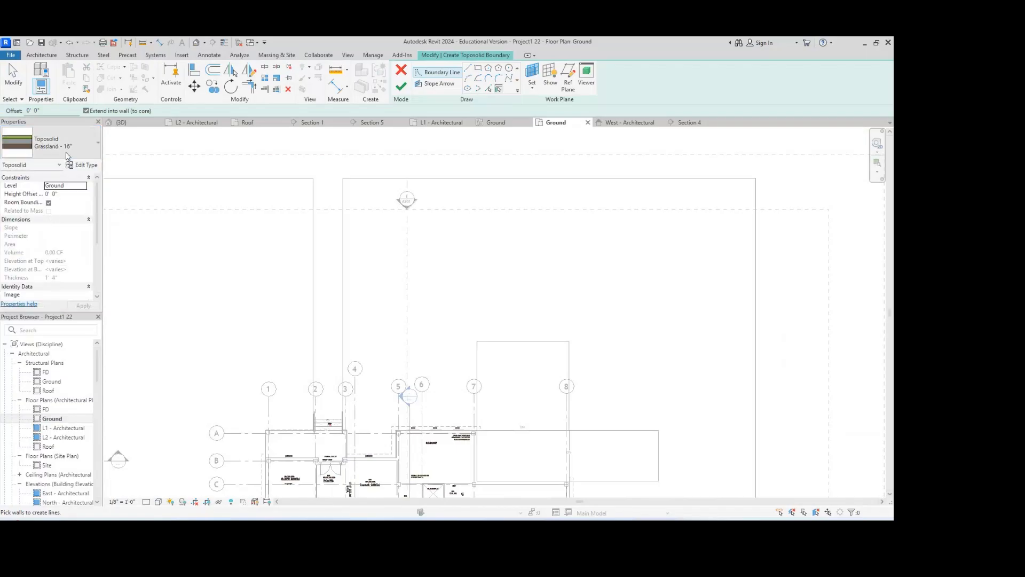
left_click(68, 152)
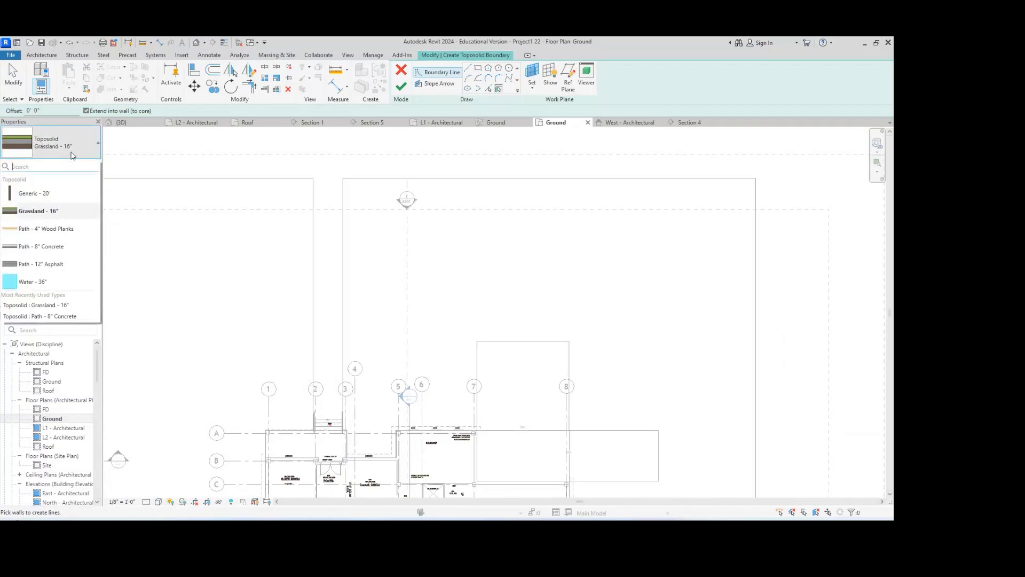
left_click(49, 247)
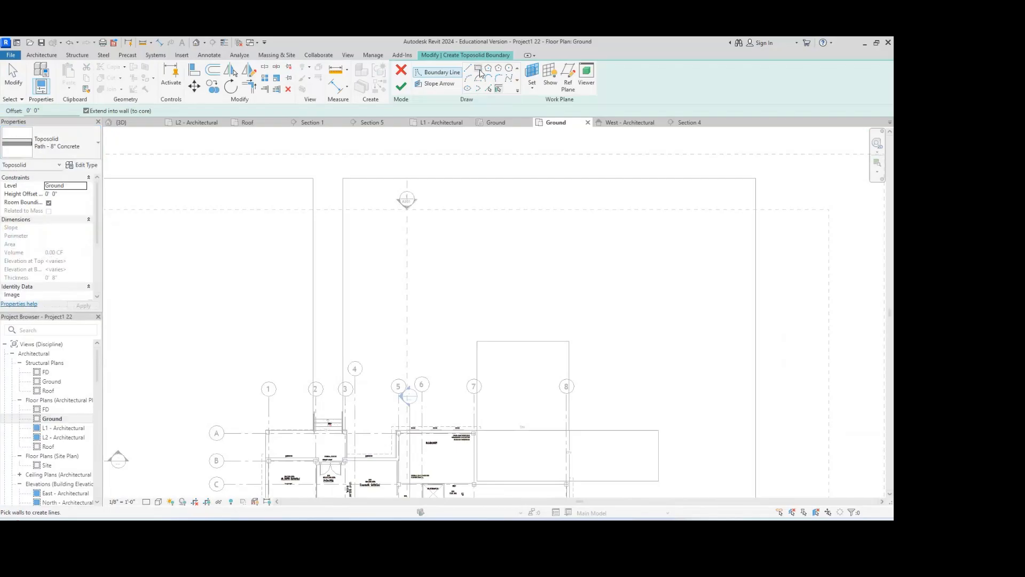
- Sketch a rectangle about 8' wide and 65' long from the site edge to the first entrance stair edge, and finish the concrete toposolid
left_click(479, 70)
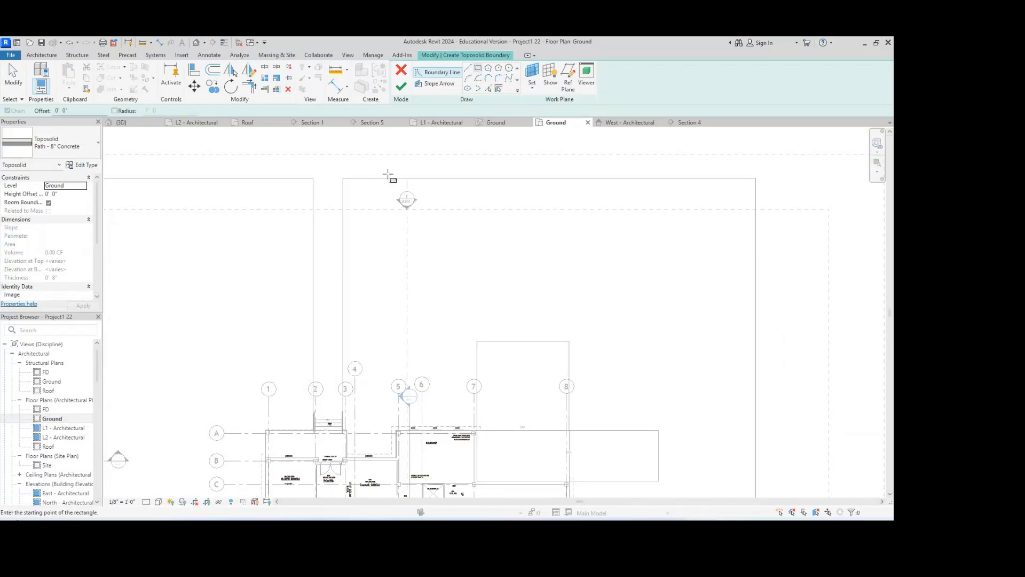
left_click(343, 178)
scroll(312, 432, "up", 4)
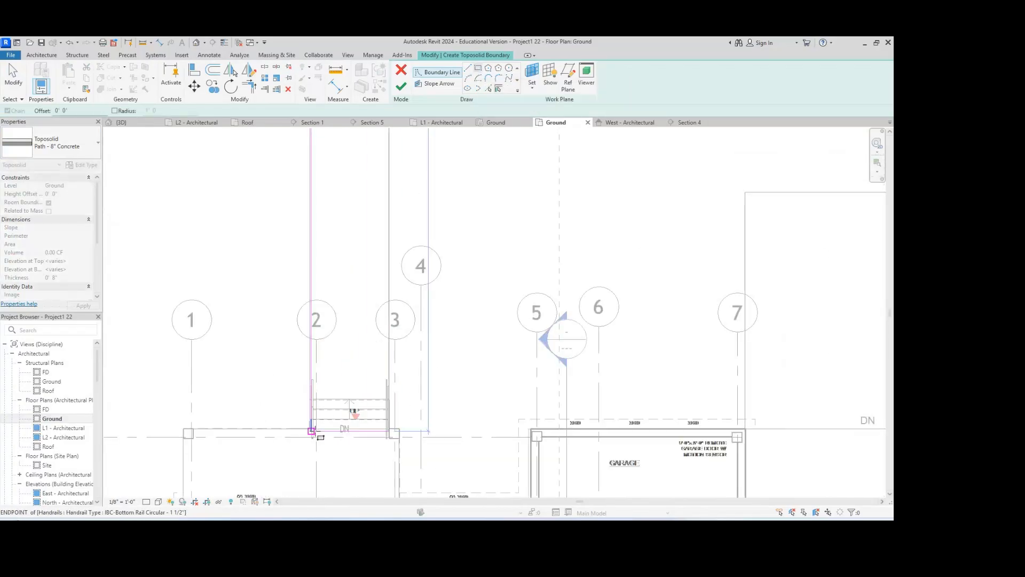
scroll(311, 432, "up", 3)
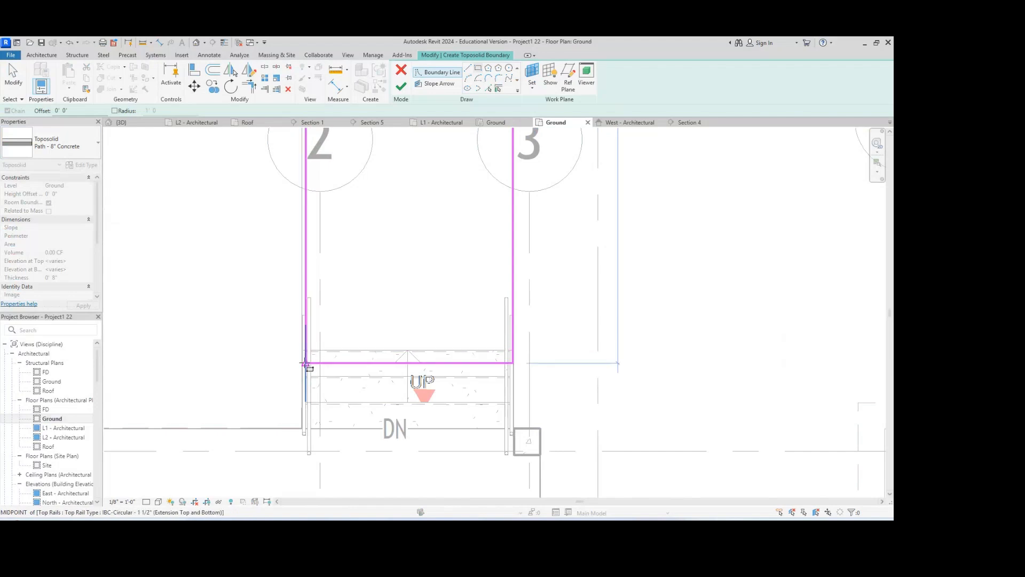
scroll(306, 364, "up", 3)
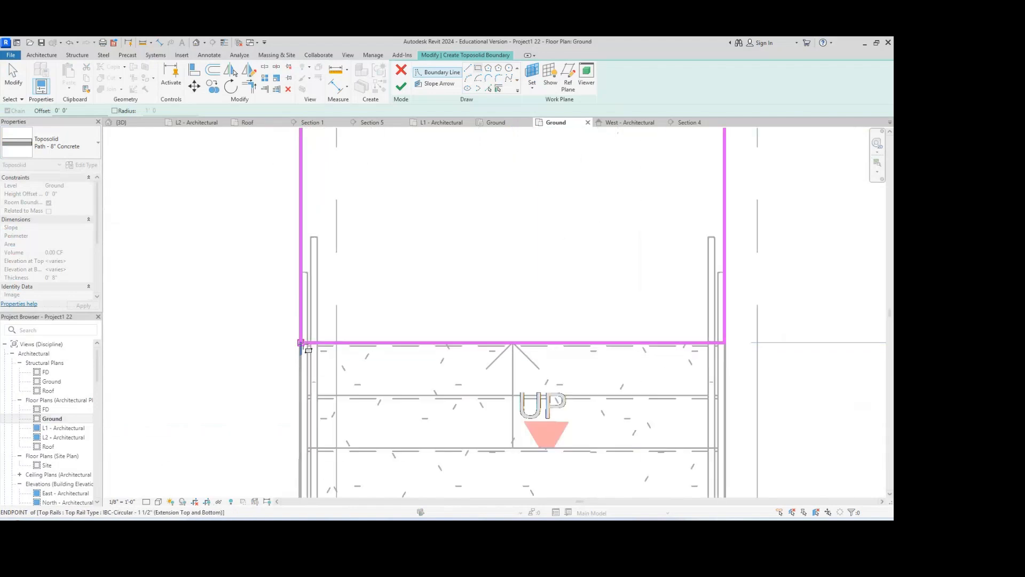
left_click(301, 343)
left_click(401, 86)
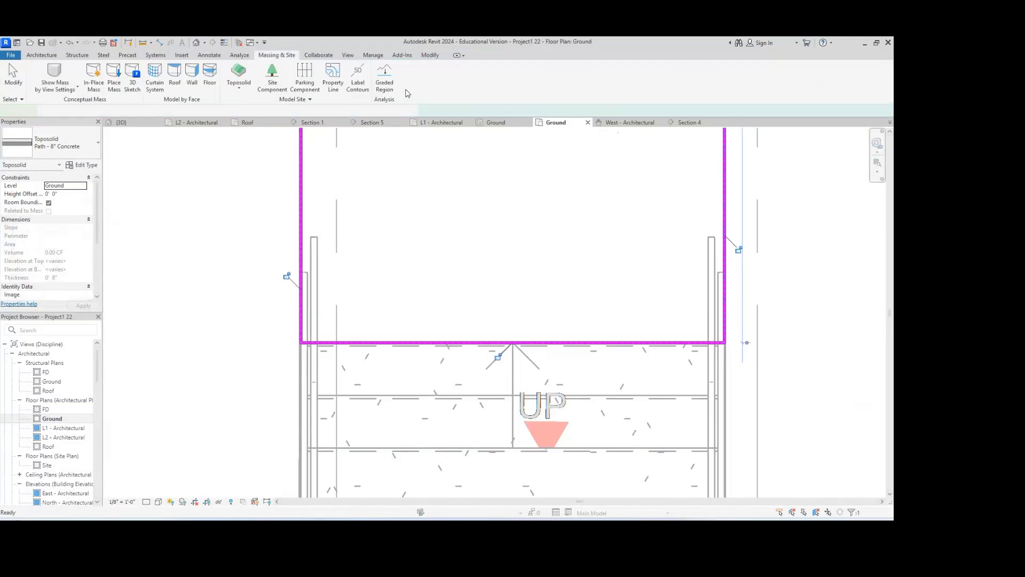
scroll(435, 323, "down", 10)
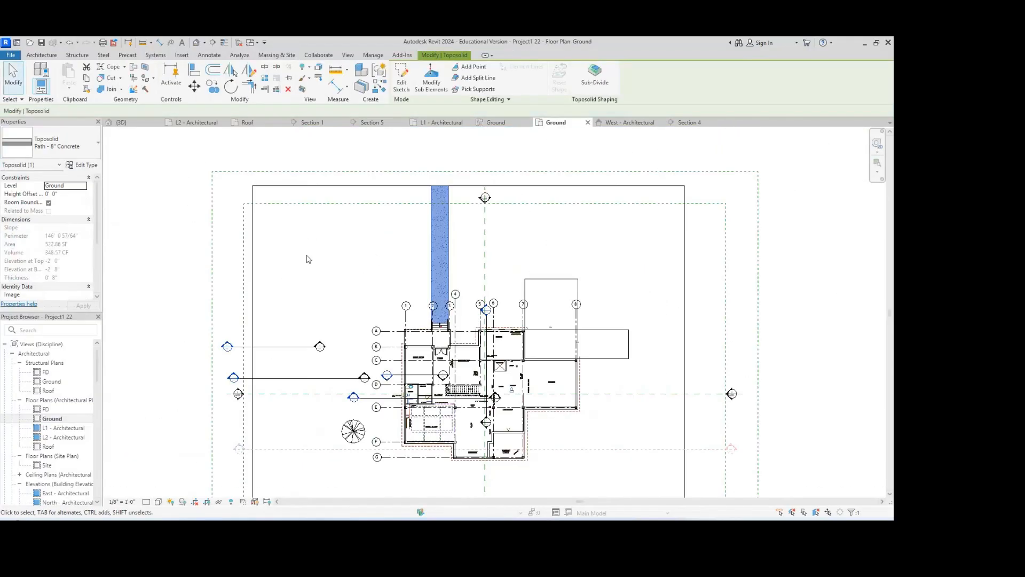
- Examine in the 3D view how the new concrete walkway meets the entrance stairs and the site edge
left_click(196, 43)
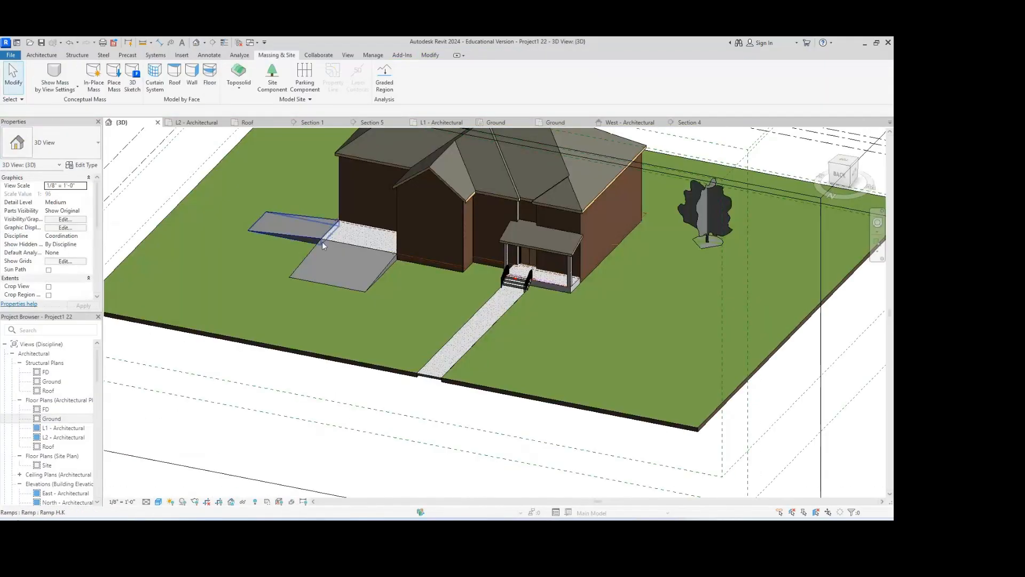
middle_click_drag(504, 326, 603, 319, "shift")
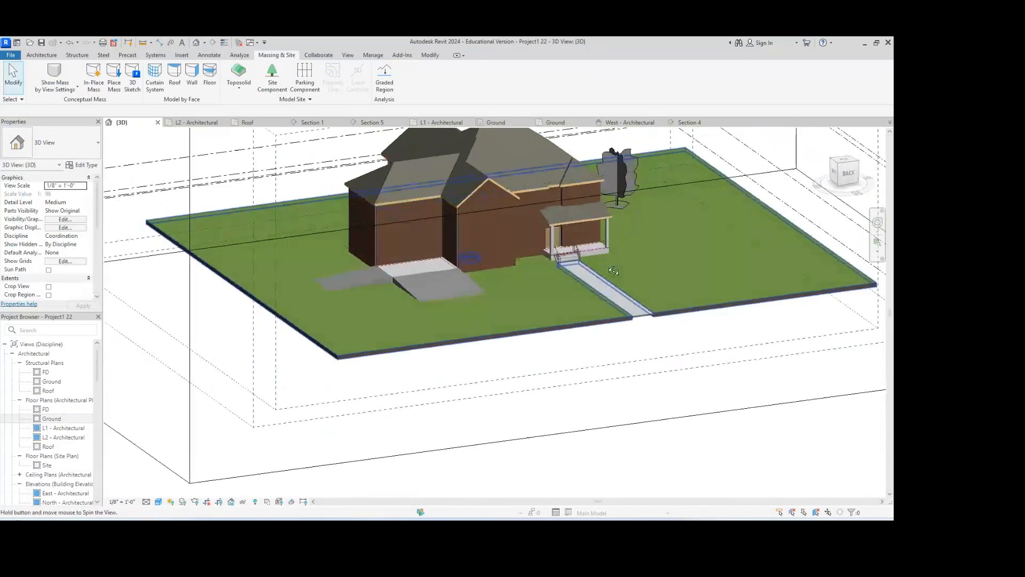
scroll(630, 321, "up", 5)
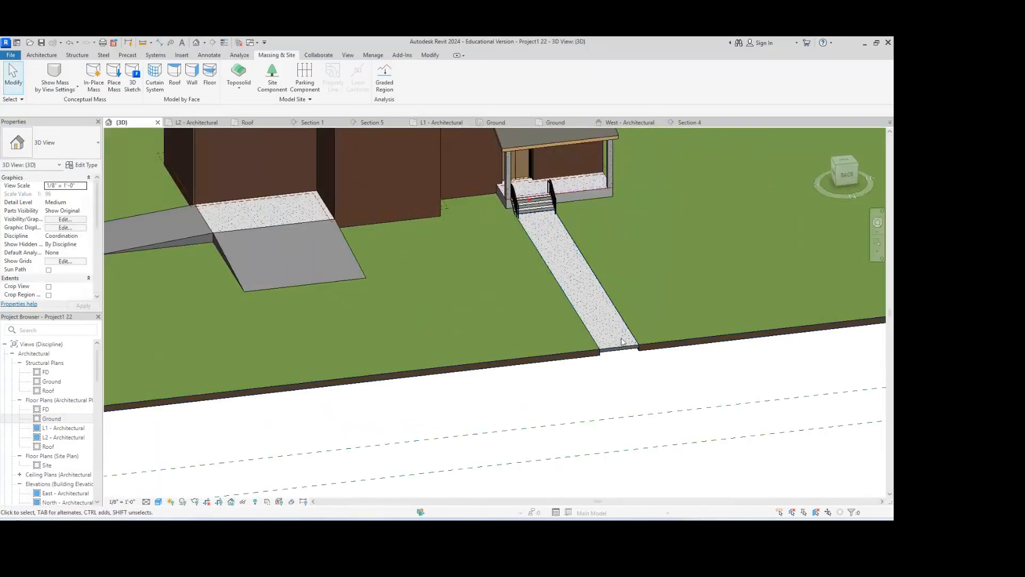
middle_click_drag(607, 345, 559, 352)
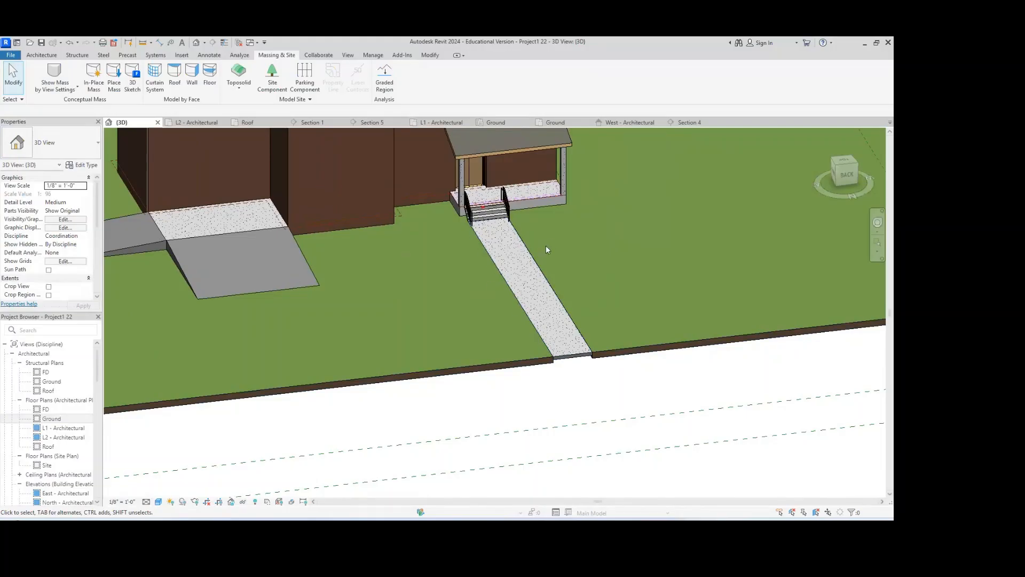
middle_click_drag(509, 265, 414, 306)
scroll(415, 309, "down", 5)
middle_click_drag(570, 261, 581, 321, "shift")
middle_click_drag(455, 280, 341, 337)
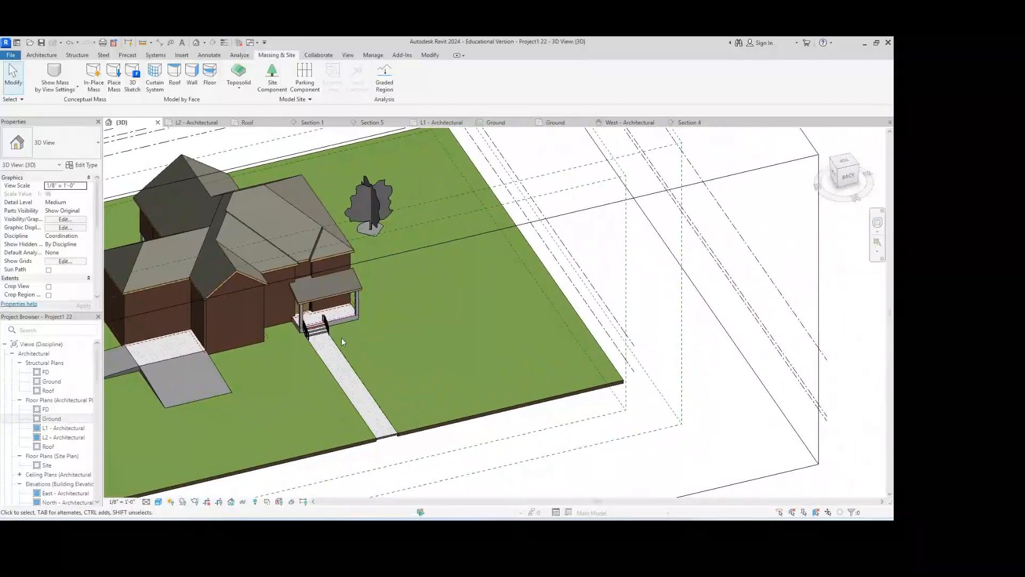
- Open the boundary sketch of the Grassland - 16" toposolid for editing in the Ground architectural floor plan
left_click(491, 412)
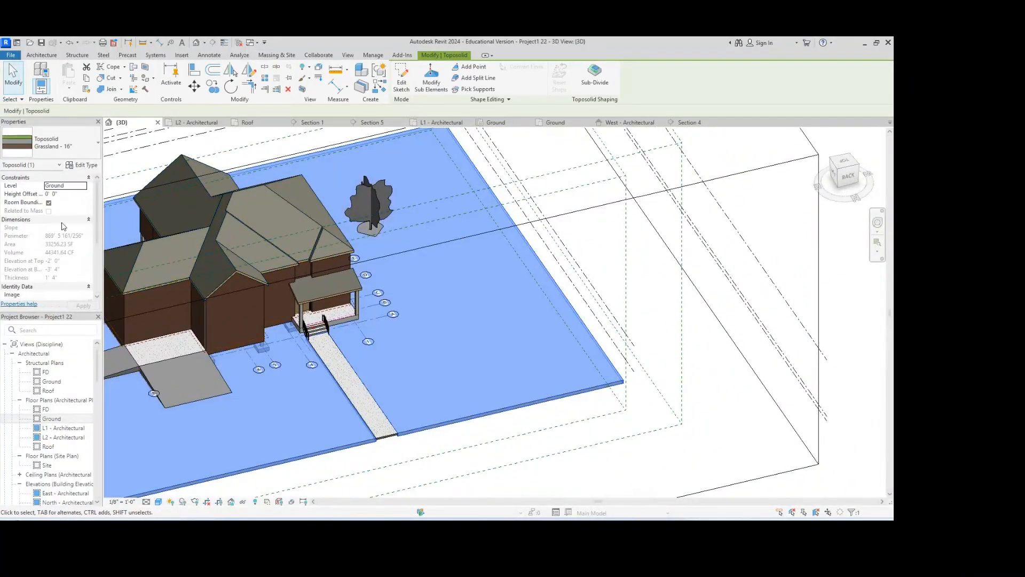
double_click(51, 419)
scroll(528, 234, "down", 2)
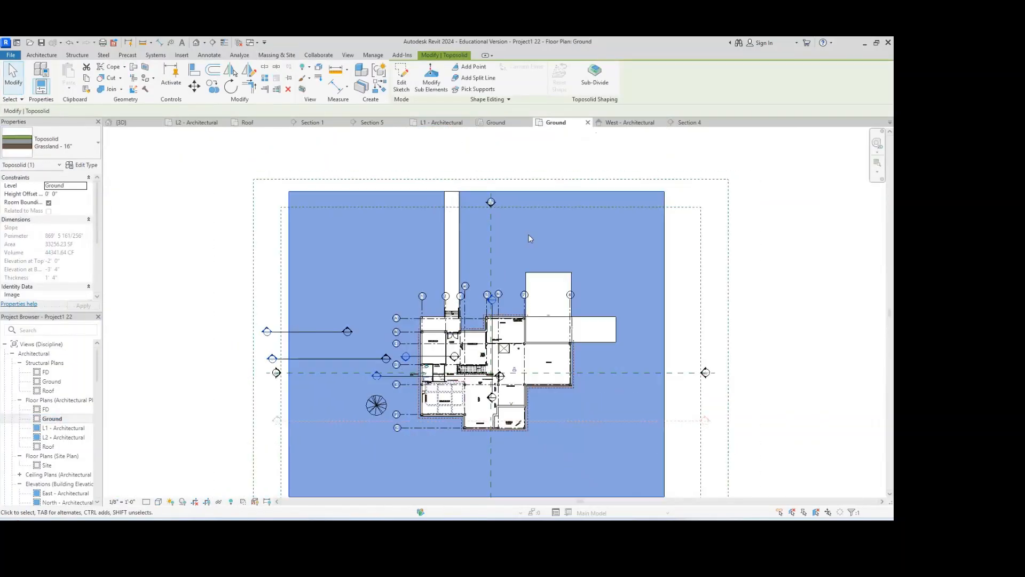
scroll(438, 230, "up", 5)
middle_click_drag(439, 237, 474, 189)
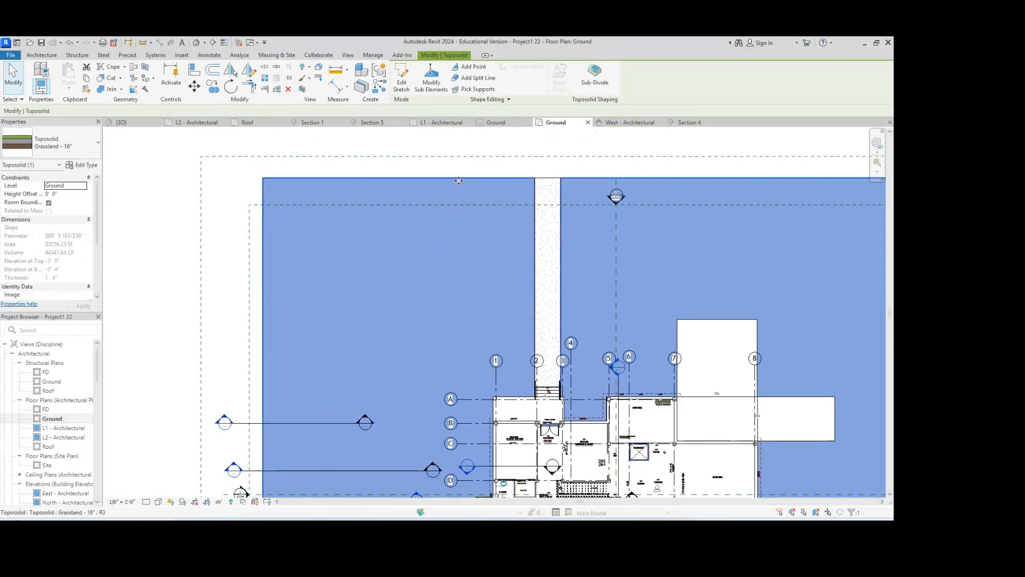
double_click(458, 181)
scroll(390, 236, "down", 2)
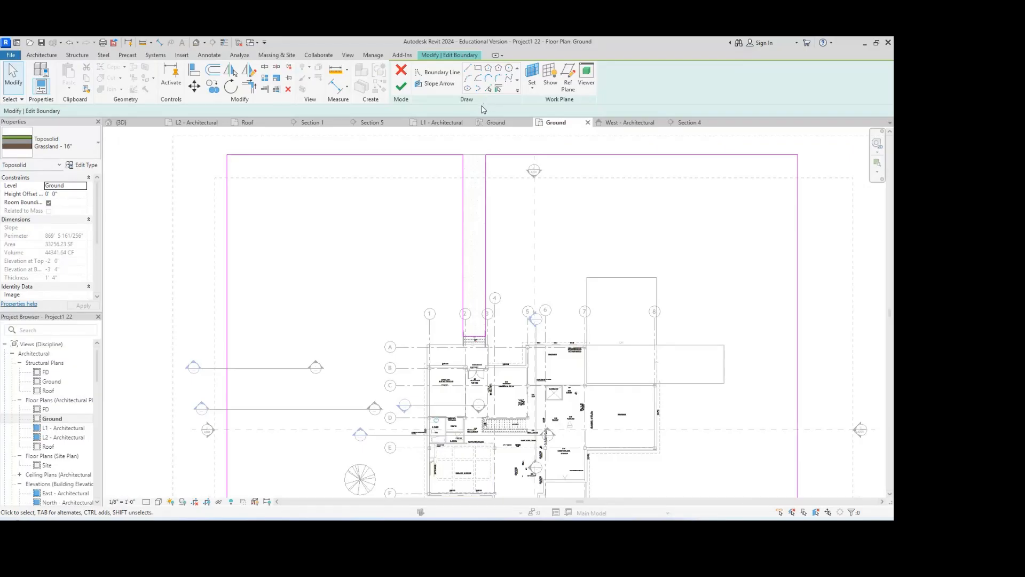
- Sketch a circle of about 15' 6" radius on the lawn beside the walkway, finish the grassland boundary, and check the opening in 3D
left_click(509, 69)
left_click(345, 232)
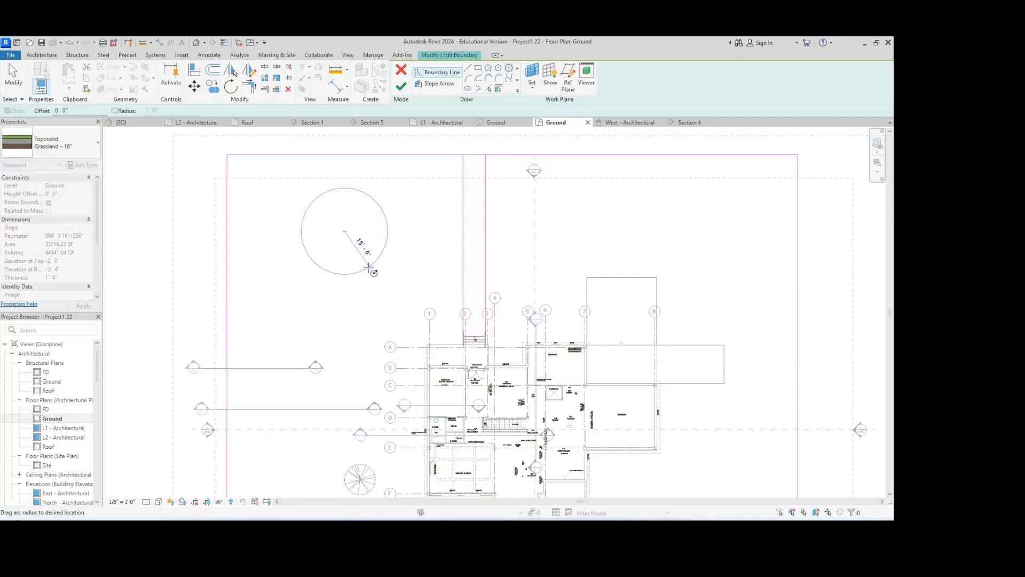
left_click(368, 268)
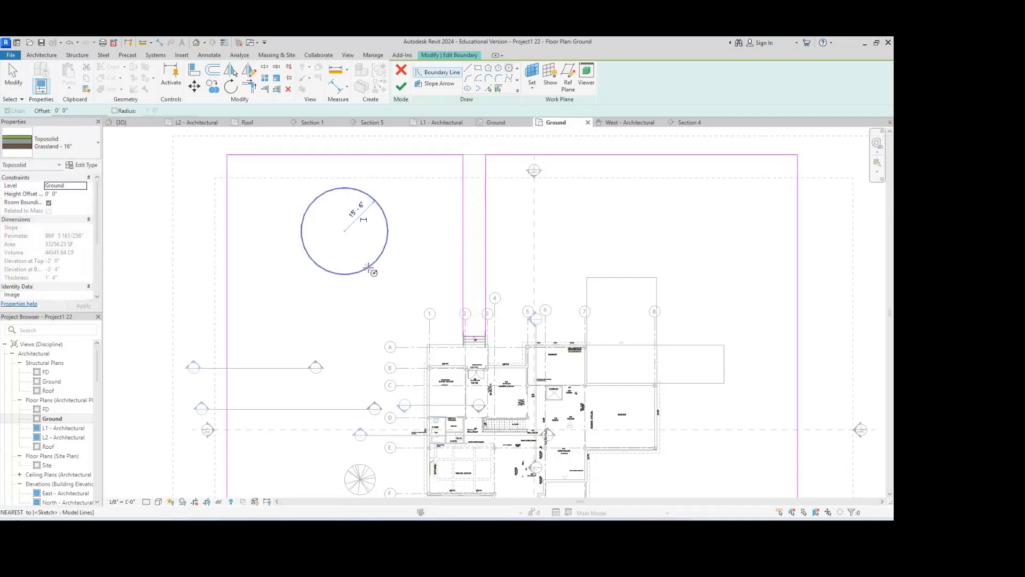
left_click(401, 87)
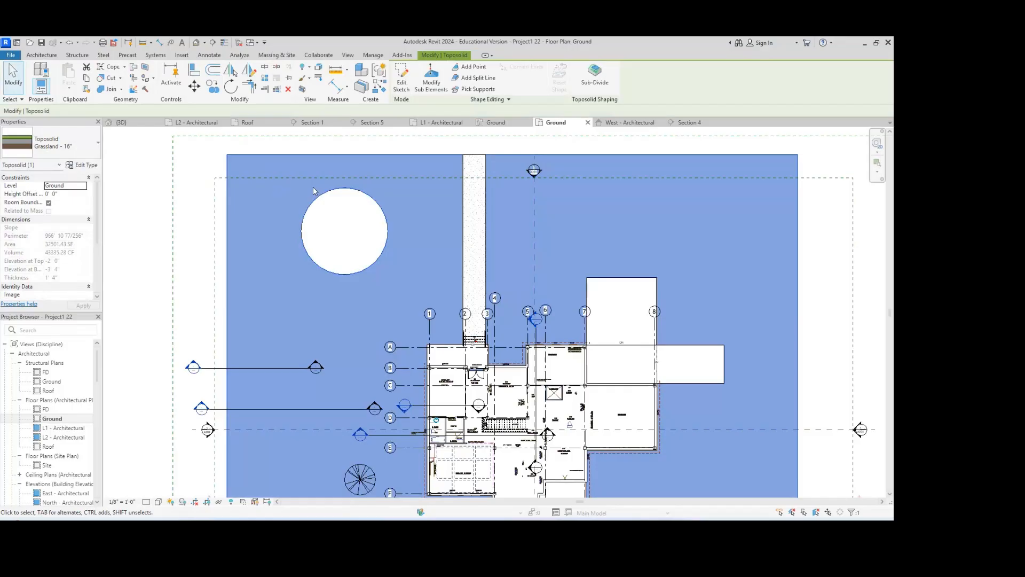
left_click(147, 126)
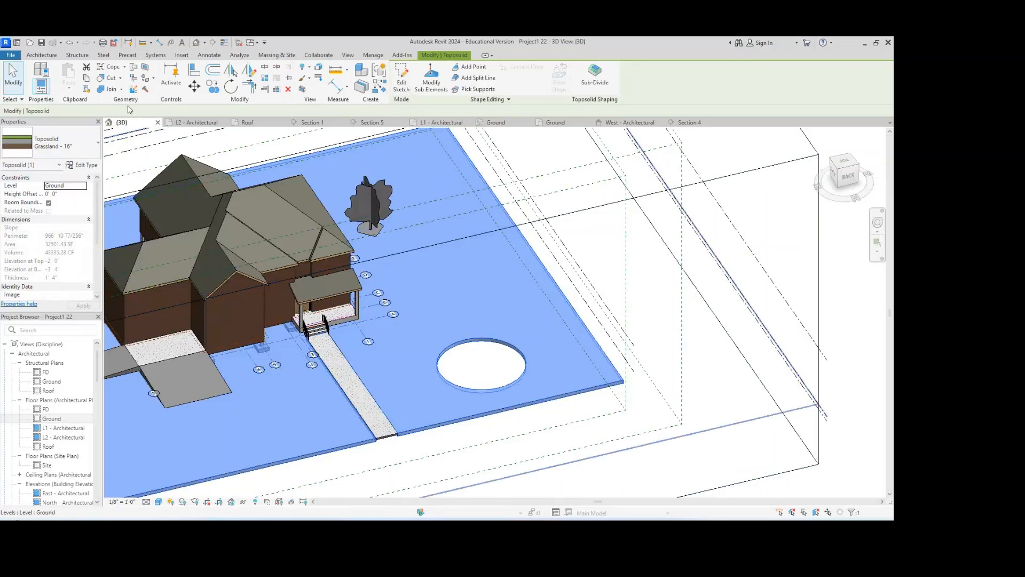
- Start a new toposolid from a sketch in the Ground architectural floor plan and choose the Water - 36" type
left_click(275, 56)
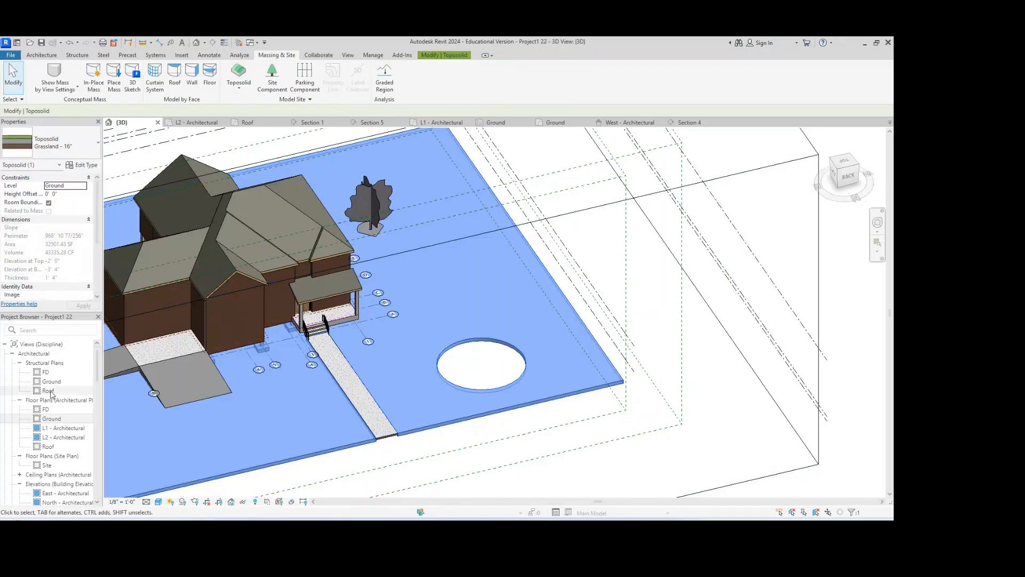
double_click(52, 419)
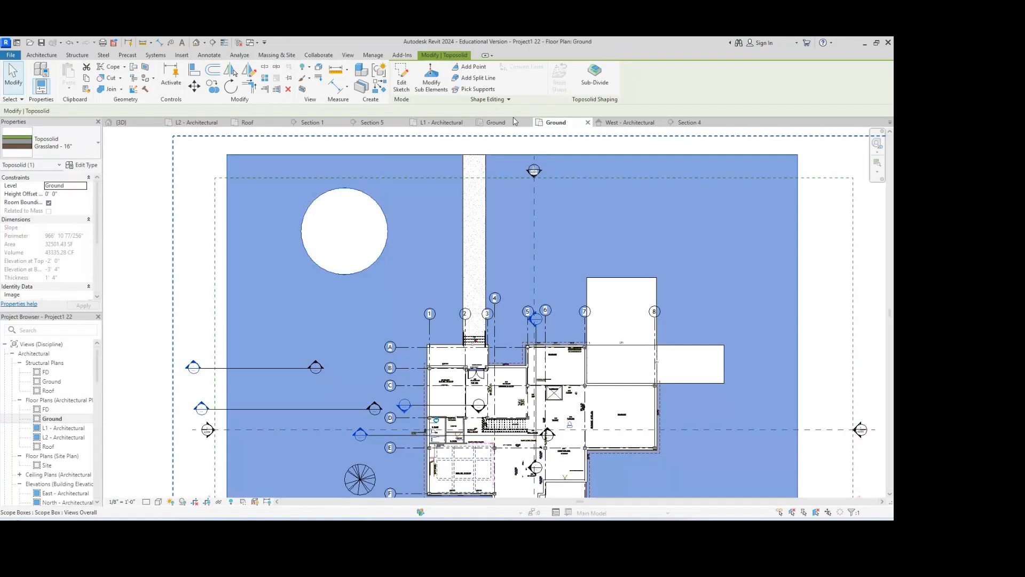
key("Escape")
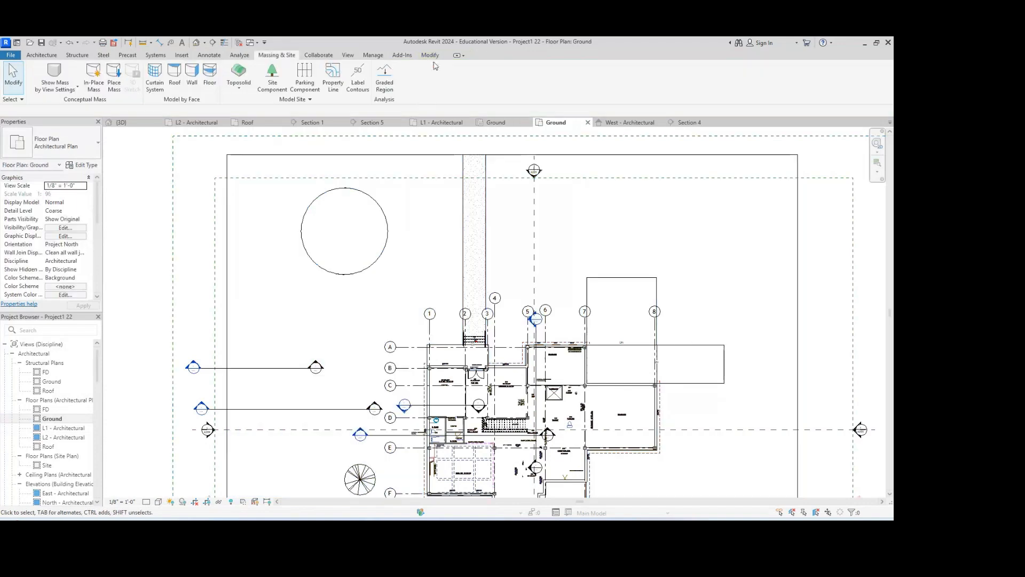
left_click(238, 81)
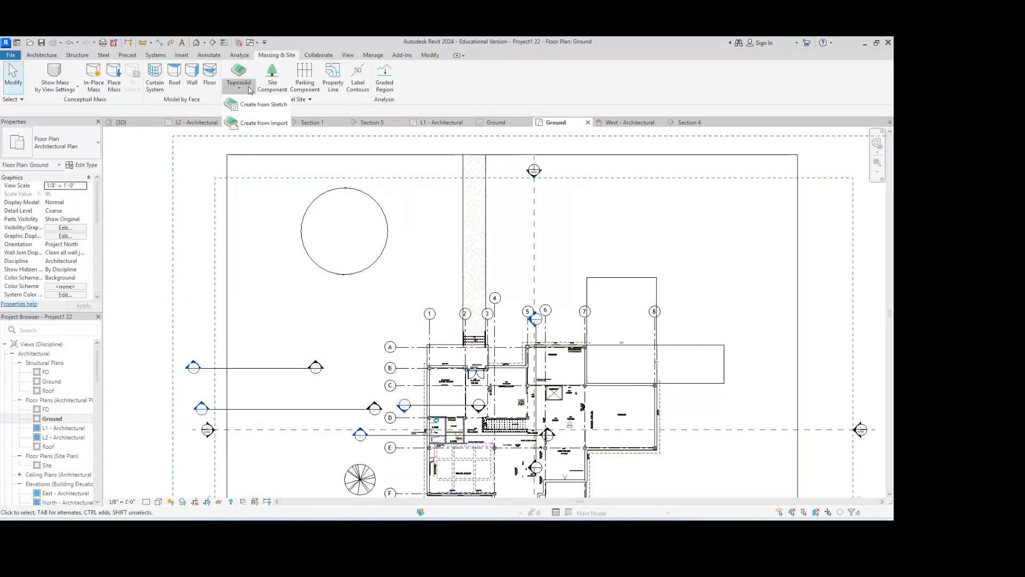
left_click(264, 110)
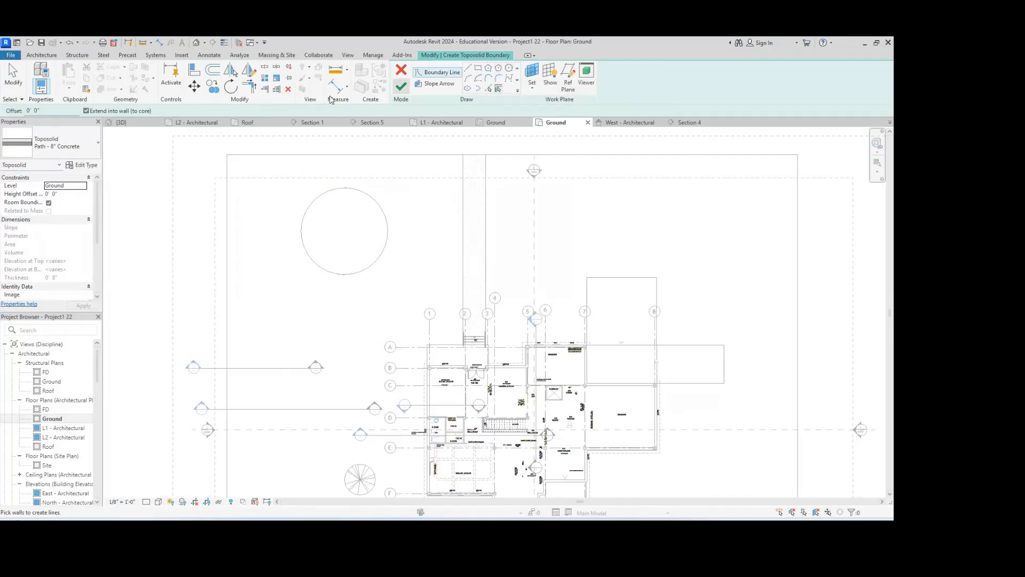
left_click(82, 147)
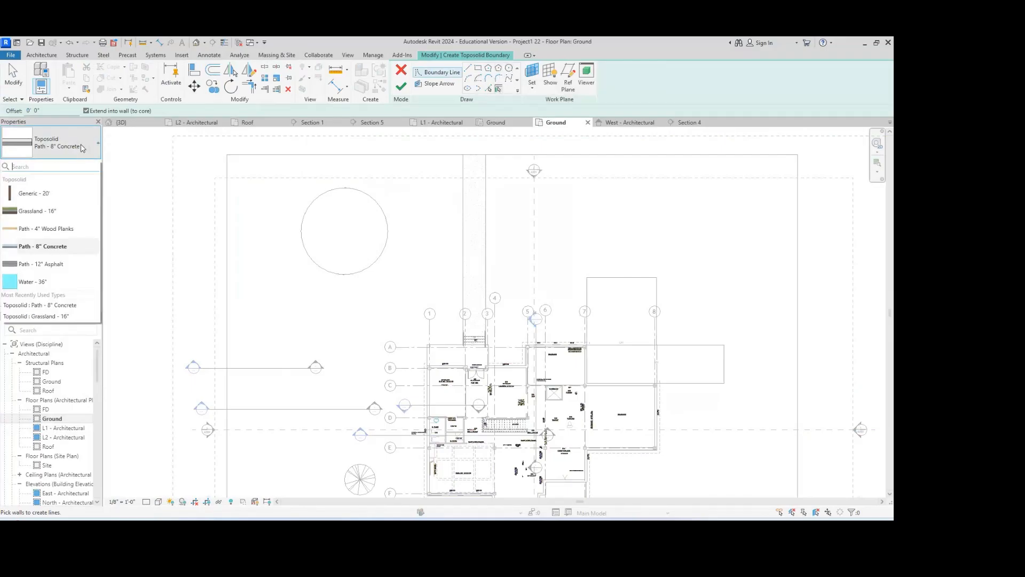
left_click(55, 285)
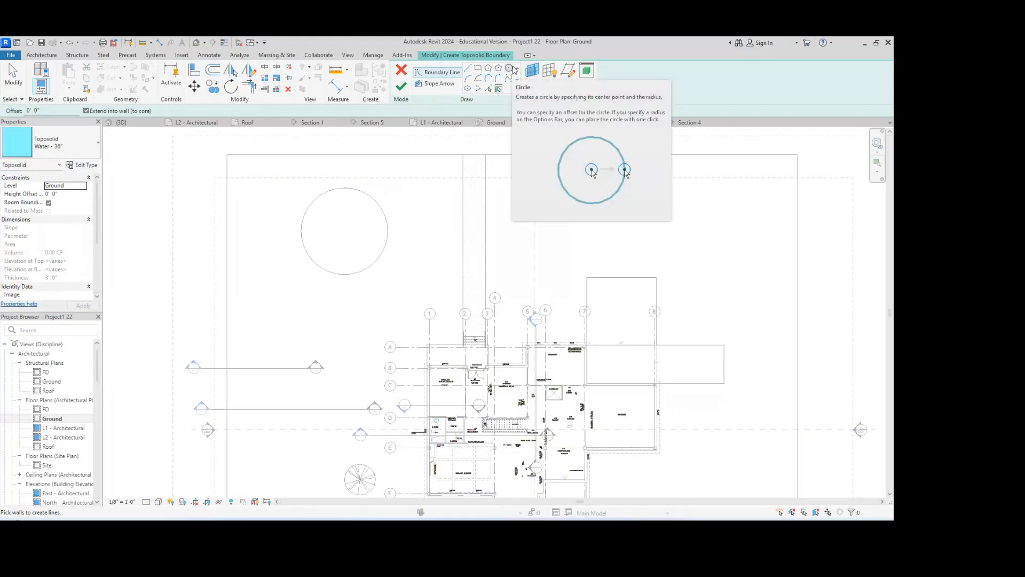
- Sketch a circle of about 15' 7" radius over the round lawn opening and finish the water toposolid
left_click(512, 68)
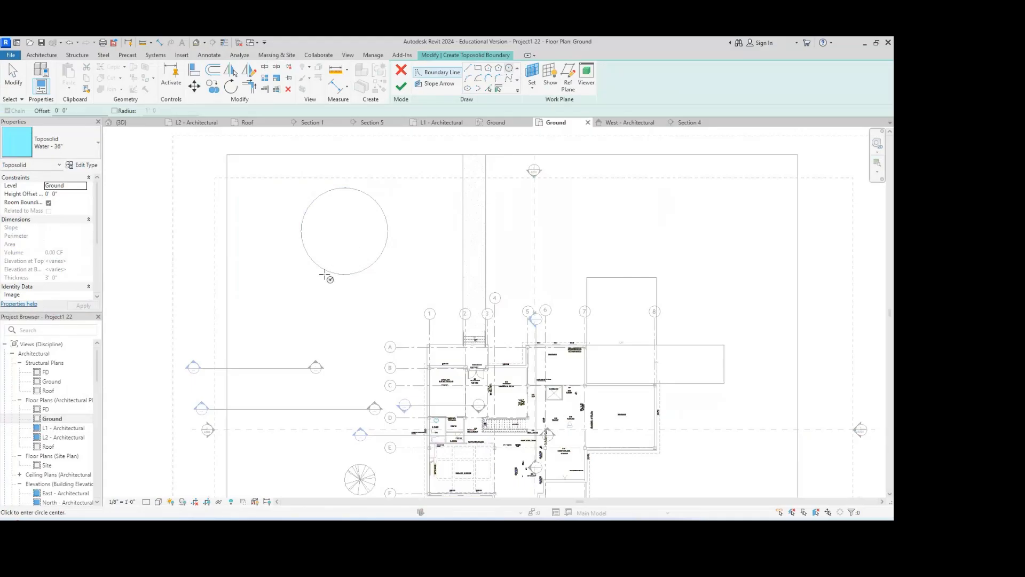
scroll(355, 240, "up", 3)
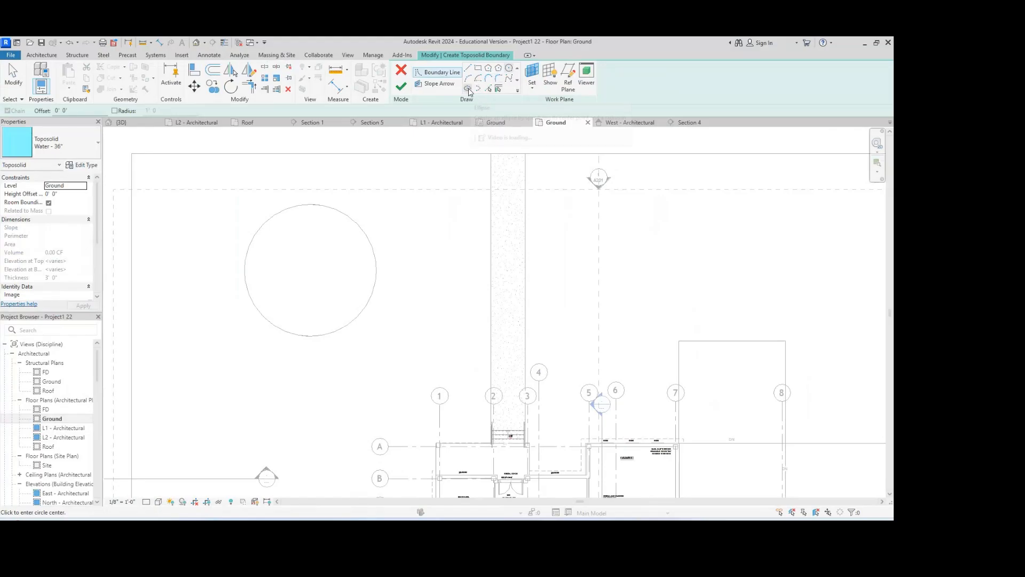
left_click(310, 273)
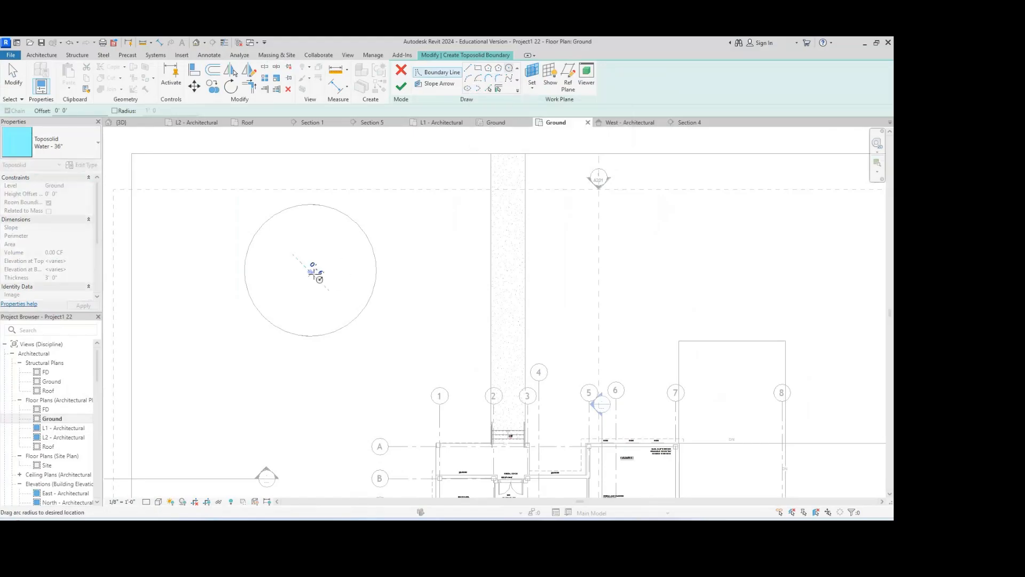
left_click(376, 265)
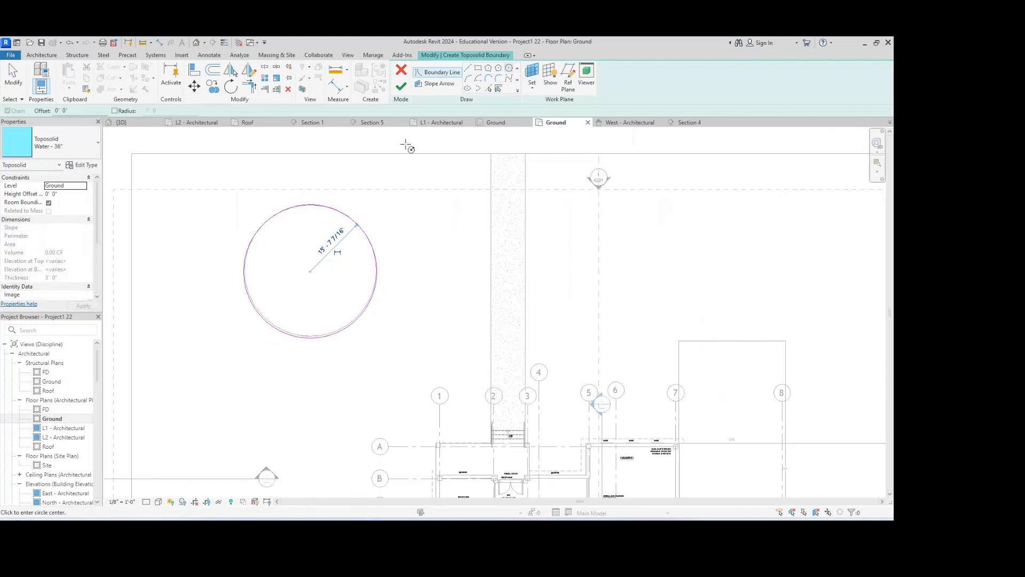
left_click(401, 87)
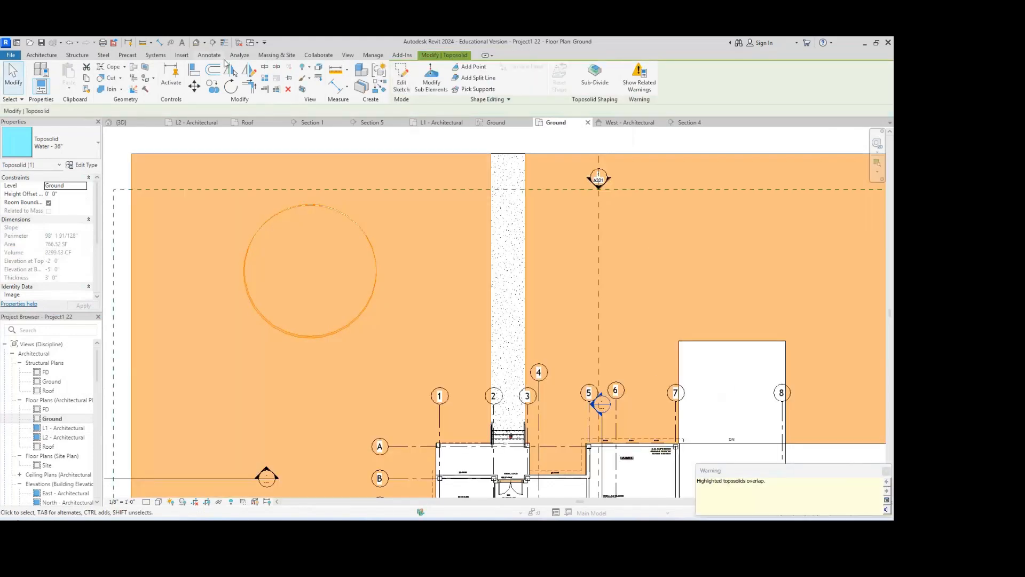
- Examine the round water pool and its fit in the lawn opening in the 3D view
left_click(143, 121)
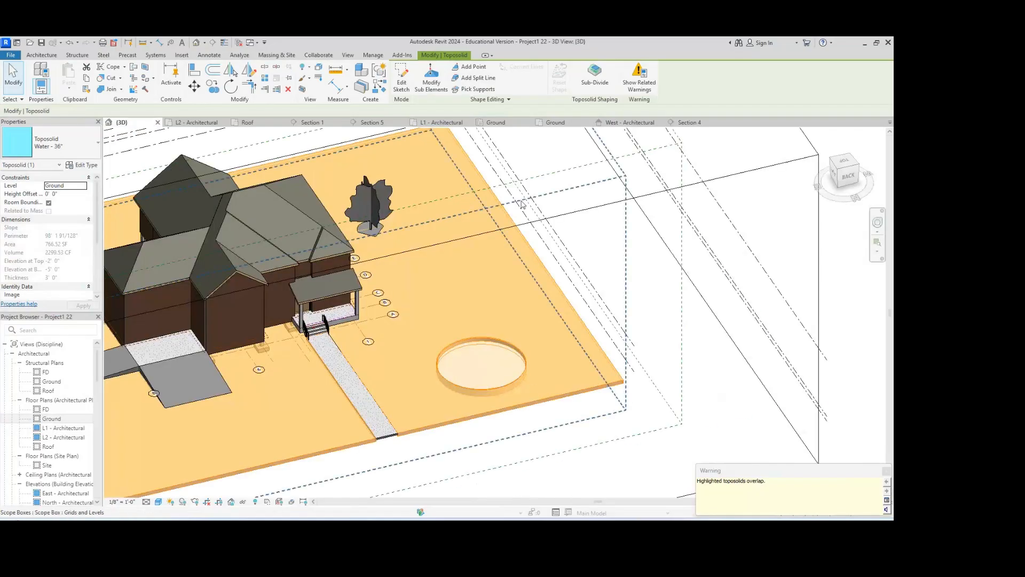
key("Escape")
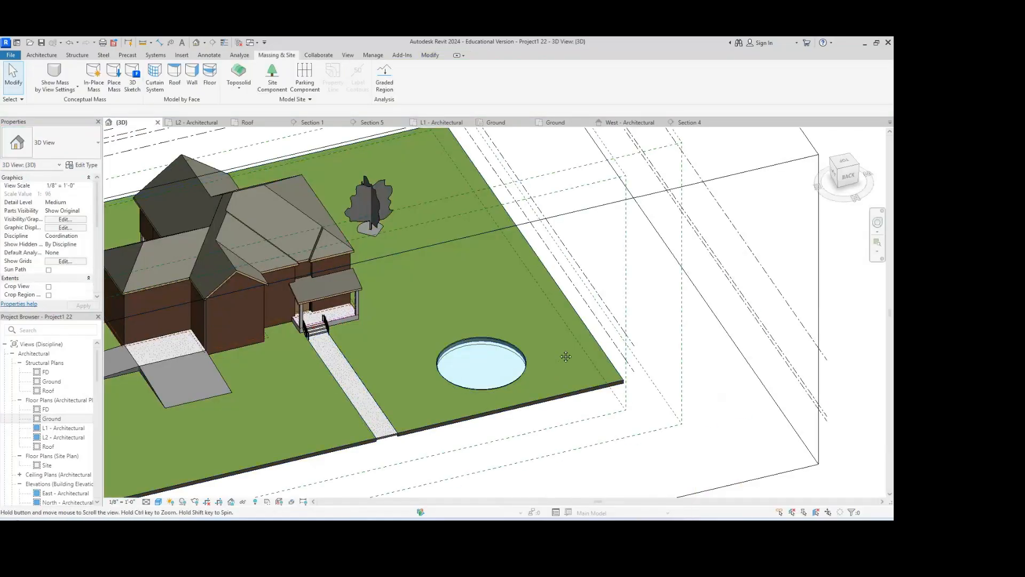
scroll(588, 336, "up", 2)
scroll(613, 316, "up", 2)
middle_click_drag(586, 334, 680, 301)
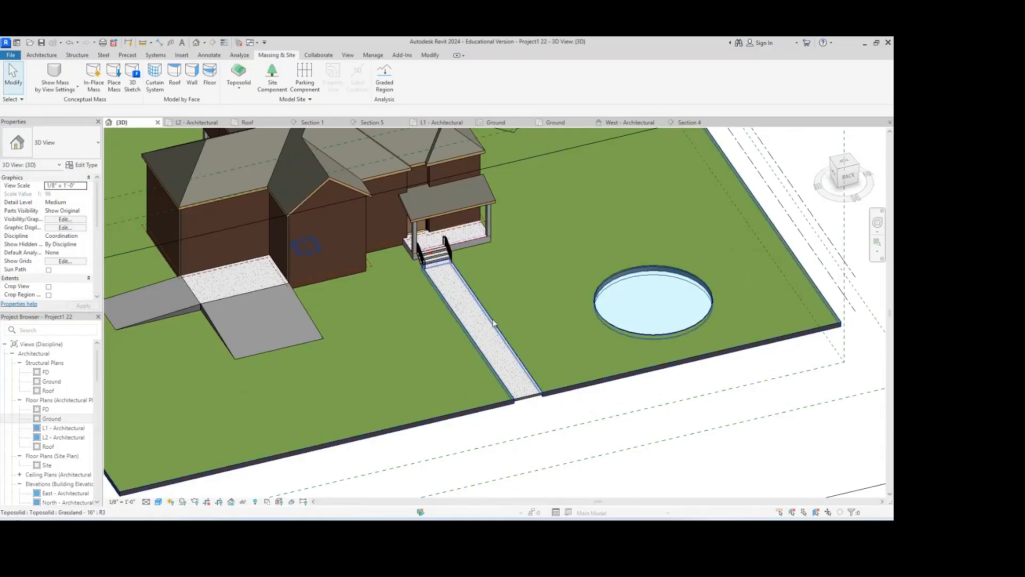
scroll(515, 328, "up", 2)
middle_click_drag(515, 327, 387, 402)
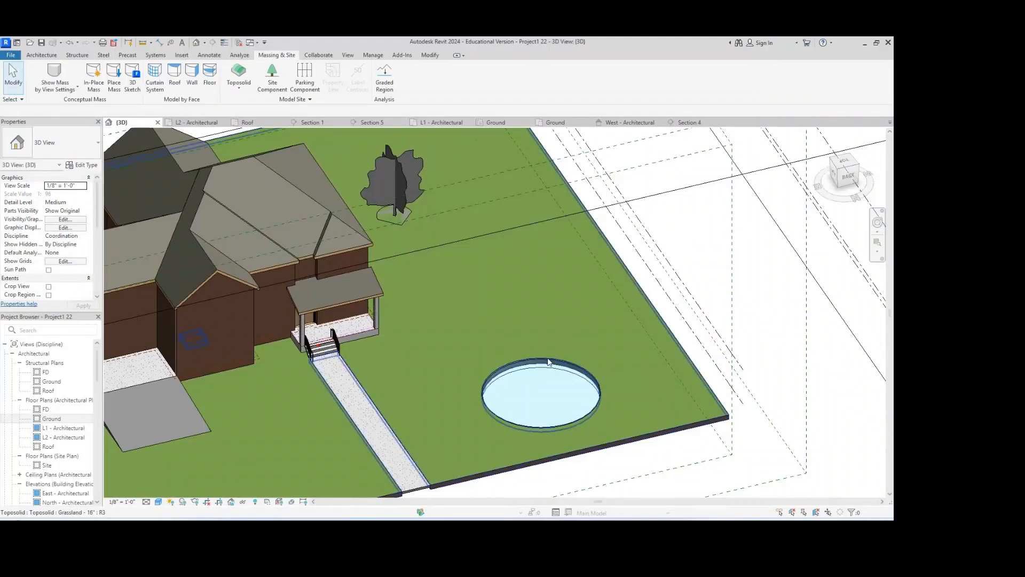
- Open the boundary sketch of the round water toposolid in the Ground architectural floor plan and delete its circle
middle_click_drag(558, 322, 571, 303)
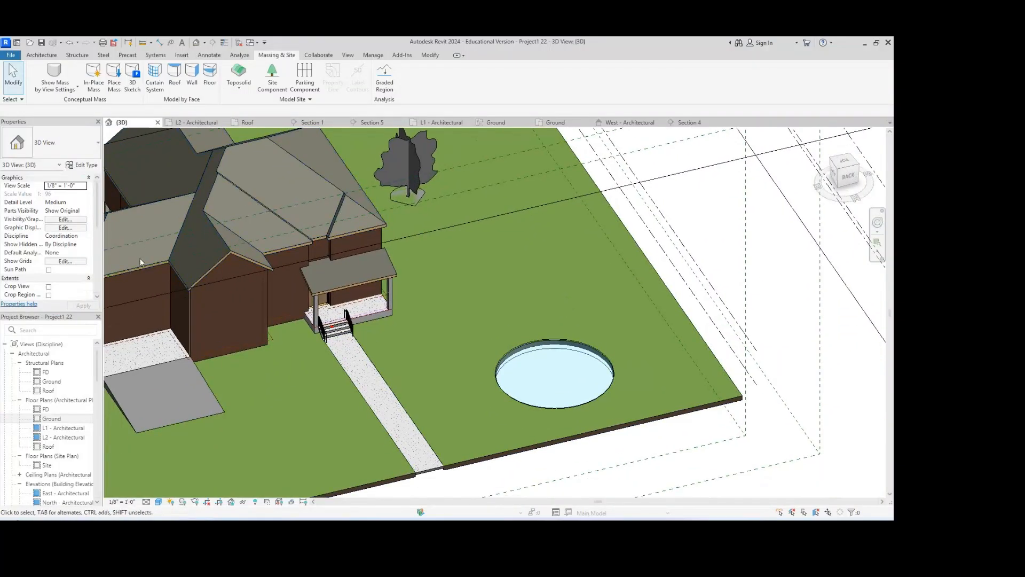
double_click(56, 421)
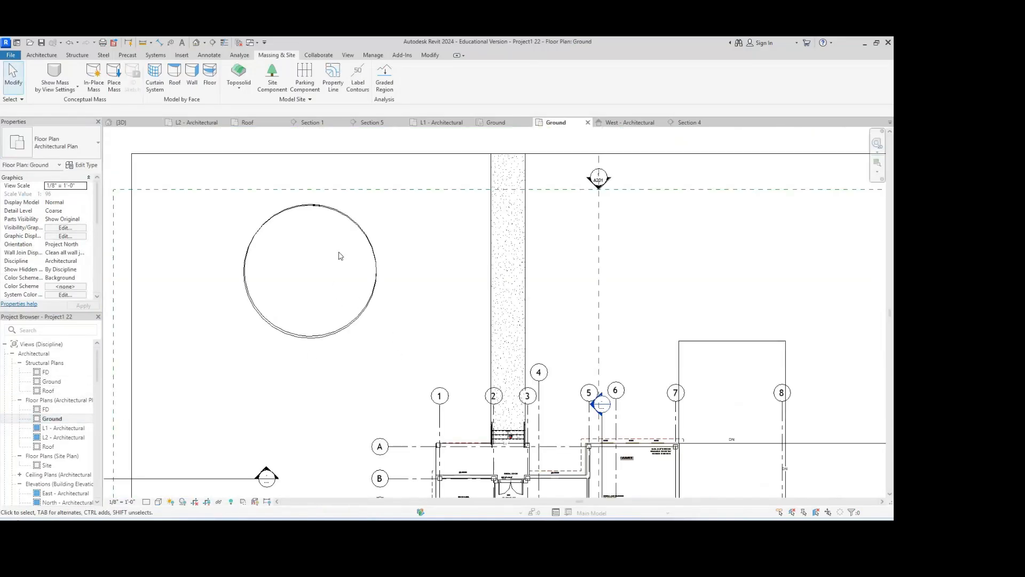
left_click(325, 211)
scroll(326, 209, "up", 3)
double_click(328, 206)
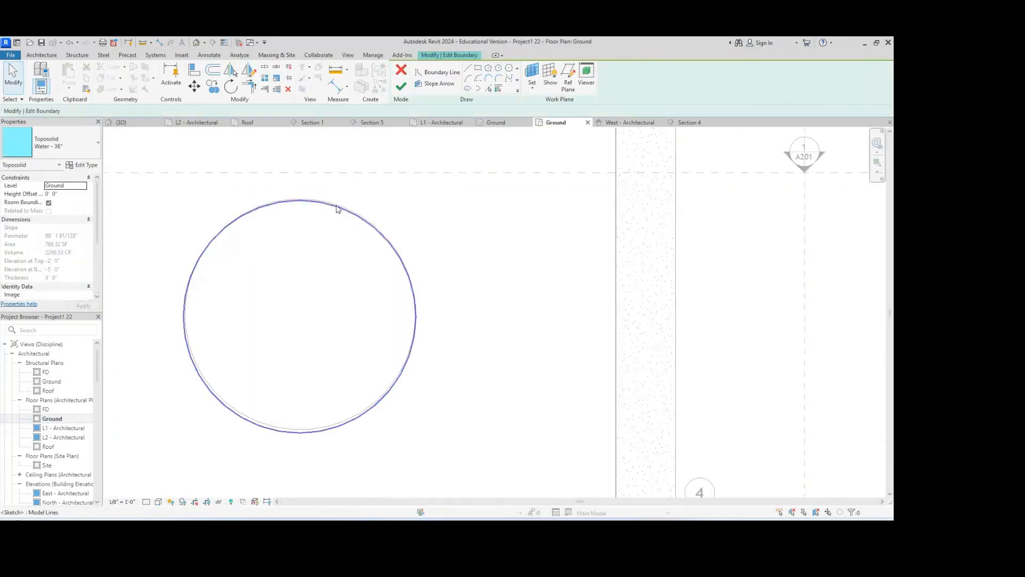
scroll(374, 267, "down", 3)
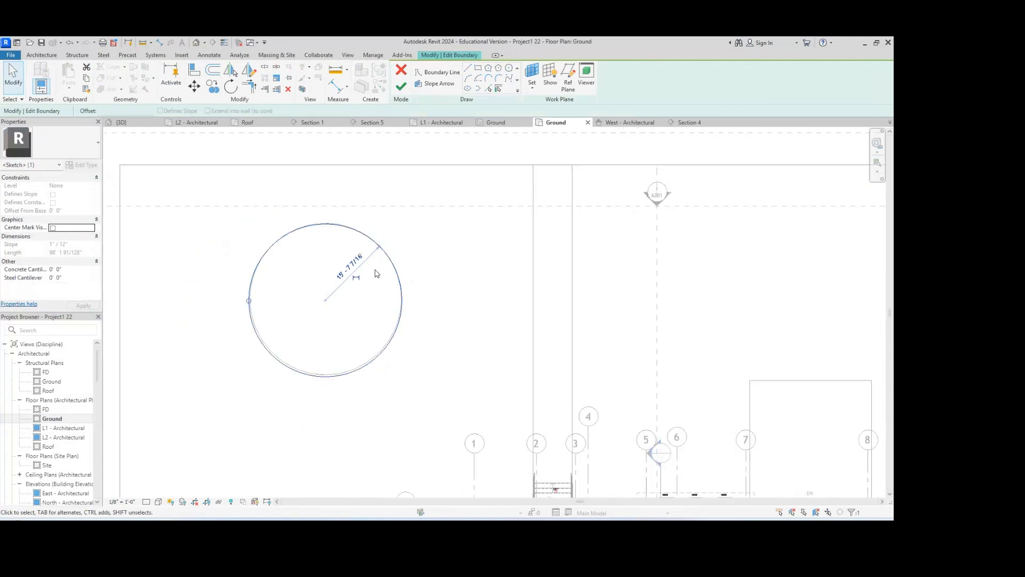
middle_click_drag(374, 267, 373, 275)
scroll(373, 275, "up", 1)
scroll(373, 274, "down", 1)
key("Delete")
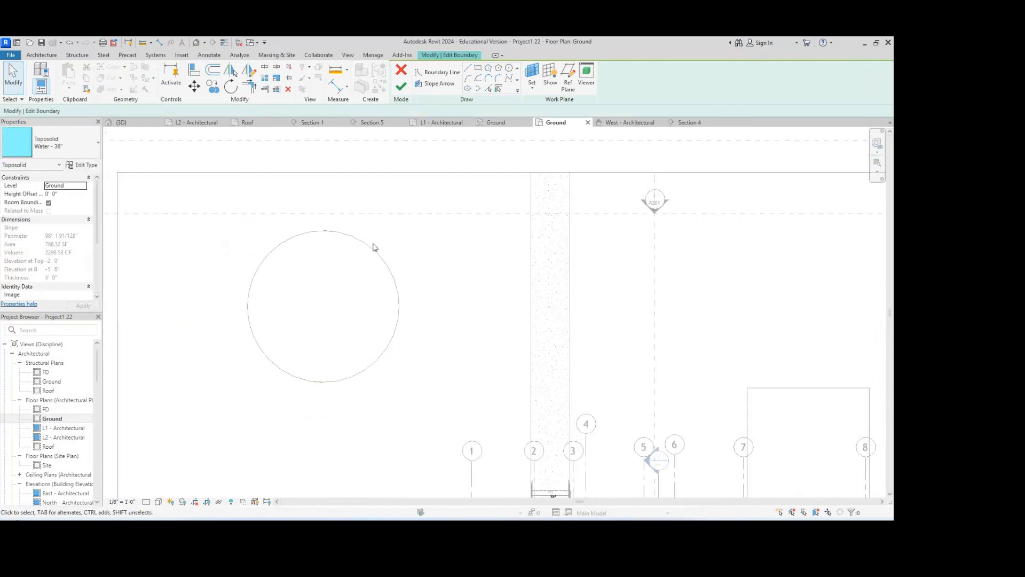
- Draw a horizontal helper line across the full diameter of the round lawn opening
left_click(510, 69)
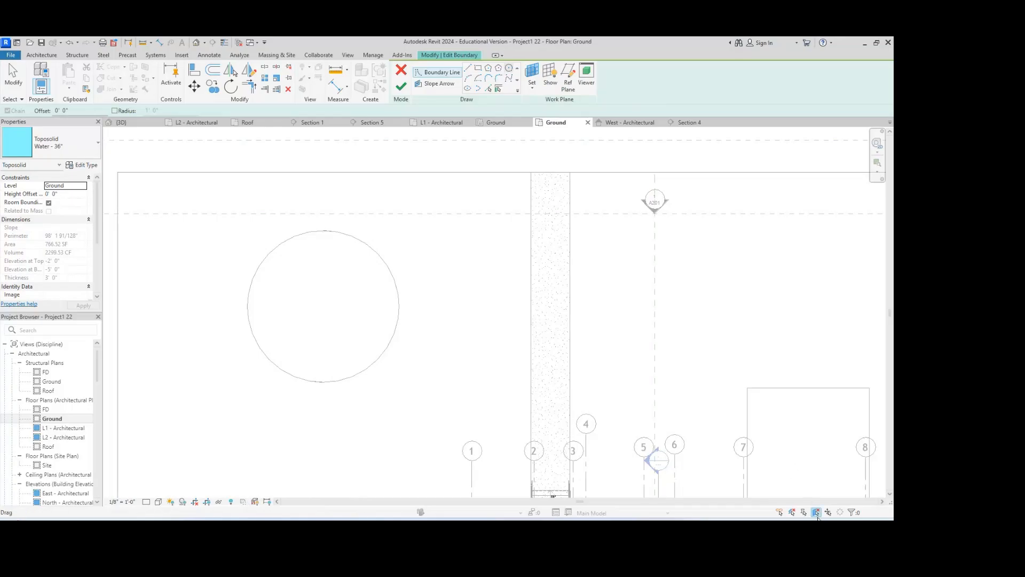
left_click(468, 69)
left_click(247, 306)
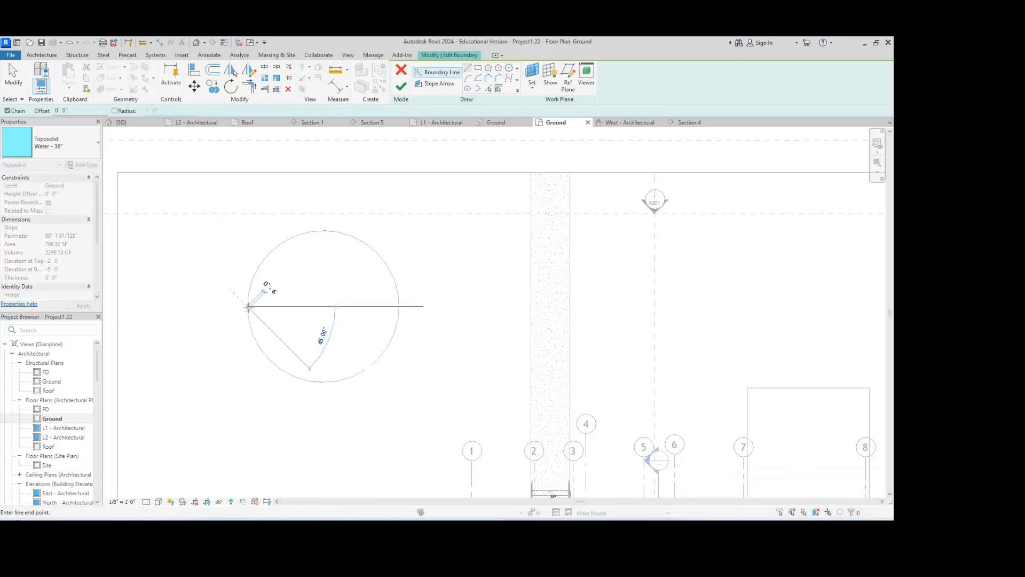
left_click(400, 306)
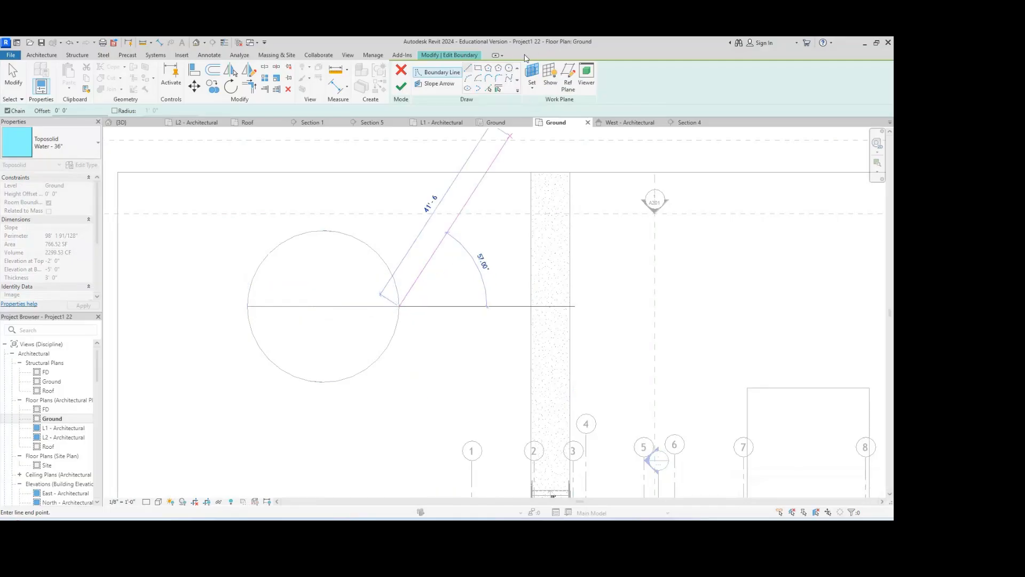
- Sketch a circle of 15' 6" radius from the helper line's midpoint, delete the line and finish the water boundary
left_click(509, 68)
left_click(324, 306)
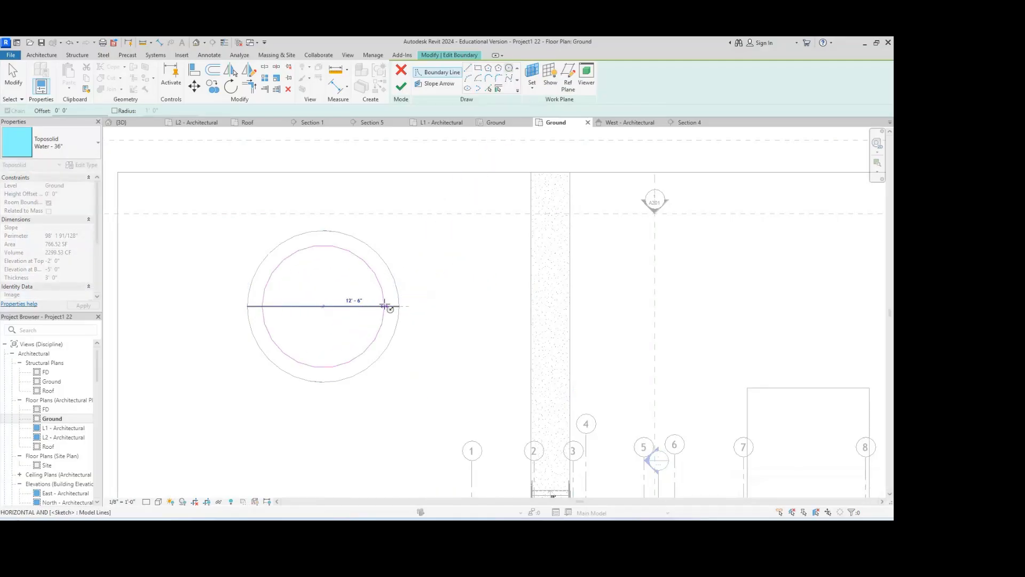
left_click(399, 306)
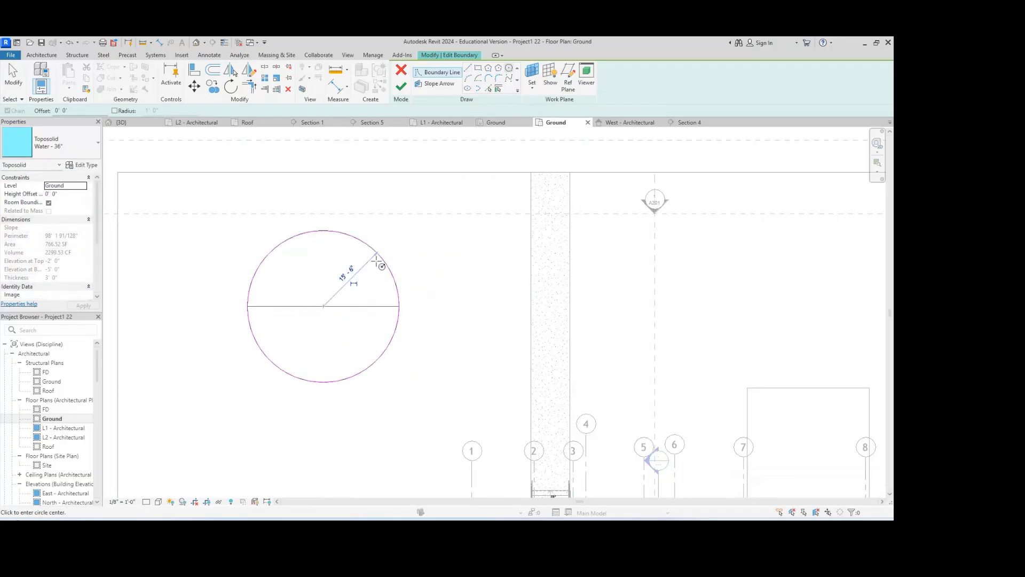
key("Escape")
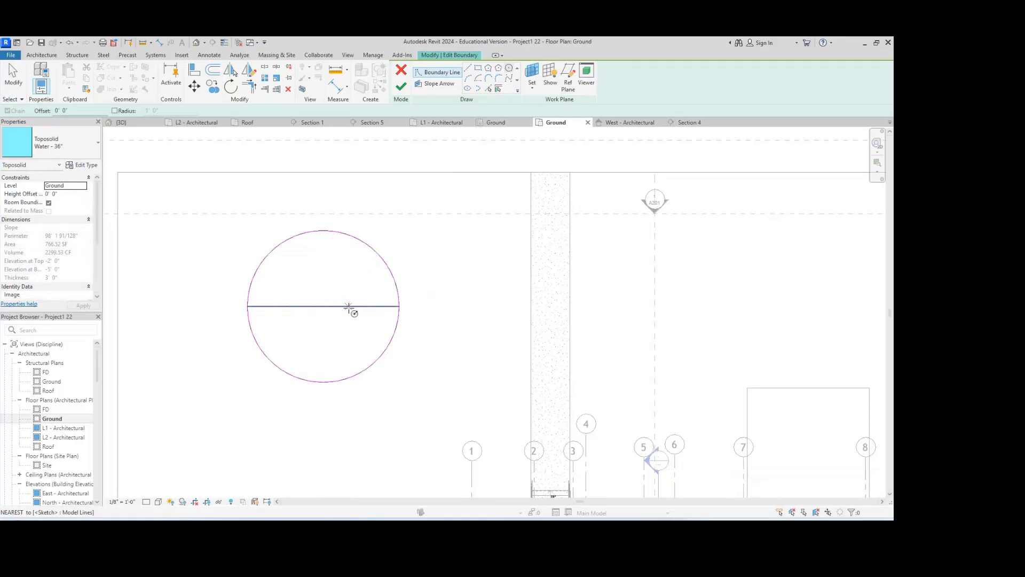
key("Escape")
left_click(350, 306)
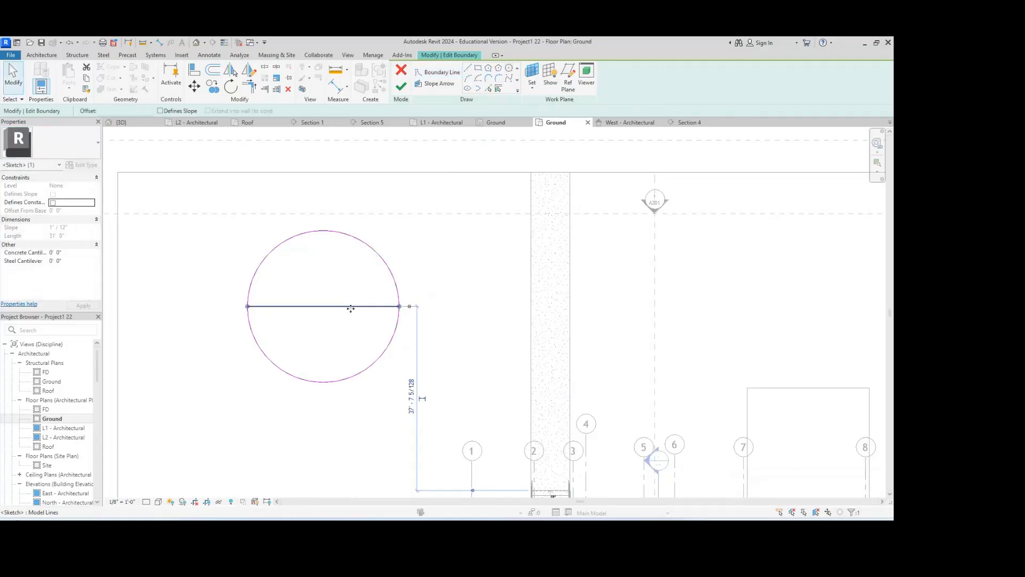
key("Delete")
left_click(401, 86)
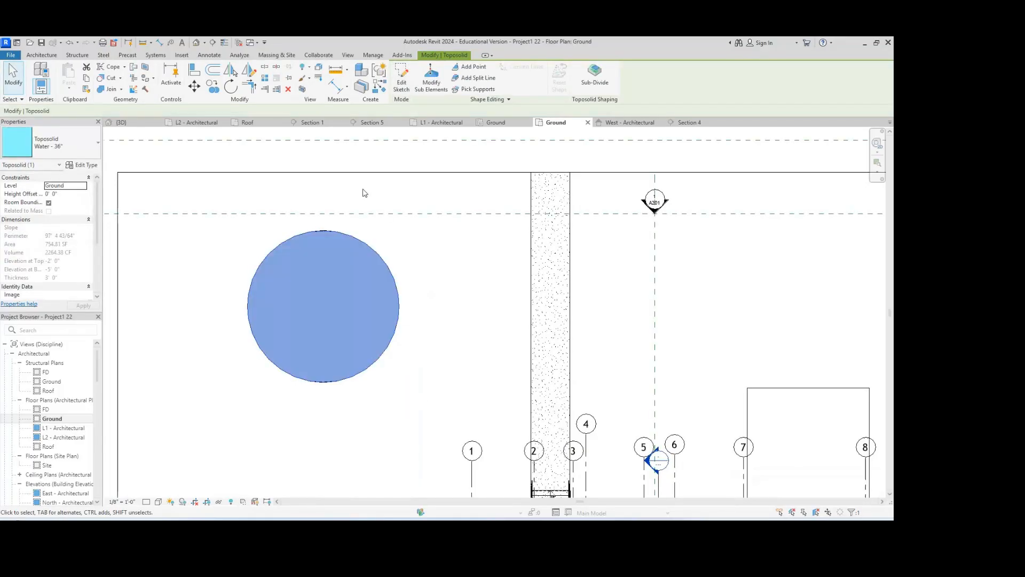
- Check the corrected water pool's fit in the lawn and the whole site in the 3D view
left_click(119, 122)
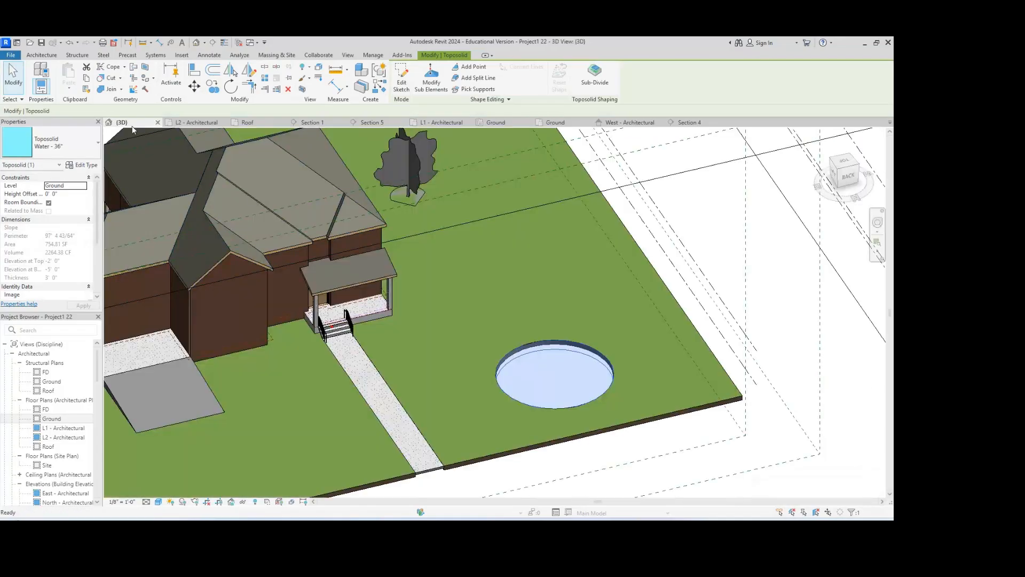
scroll(564, 388, "down", 5)
scroll(591, 353, "up", 1)
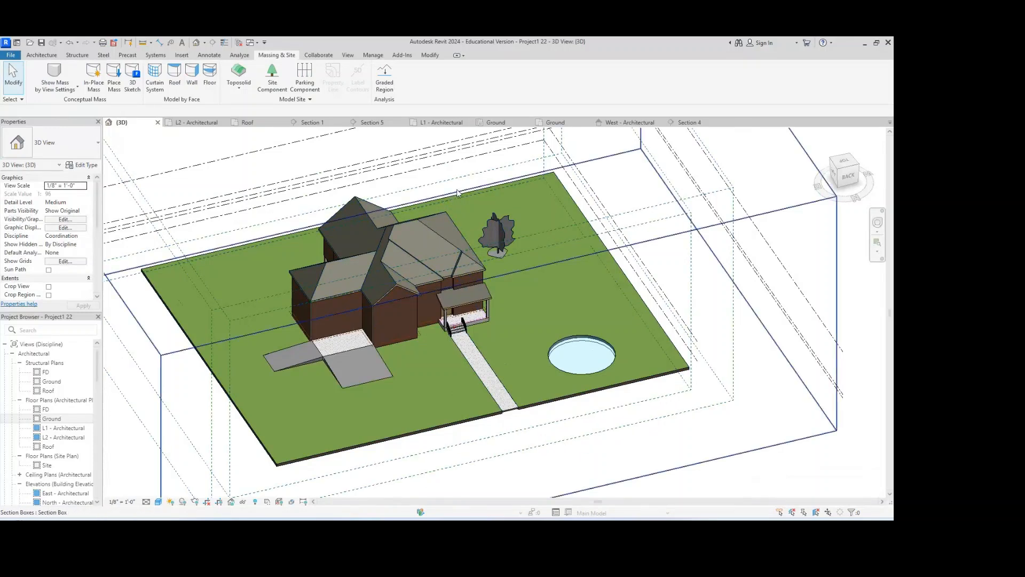
middle_click_drag(450, 245, 478, 291)
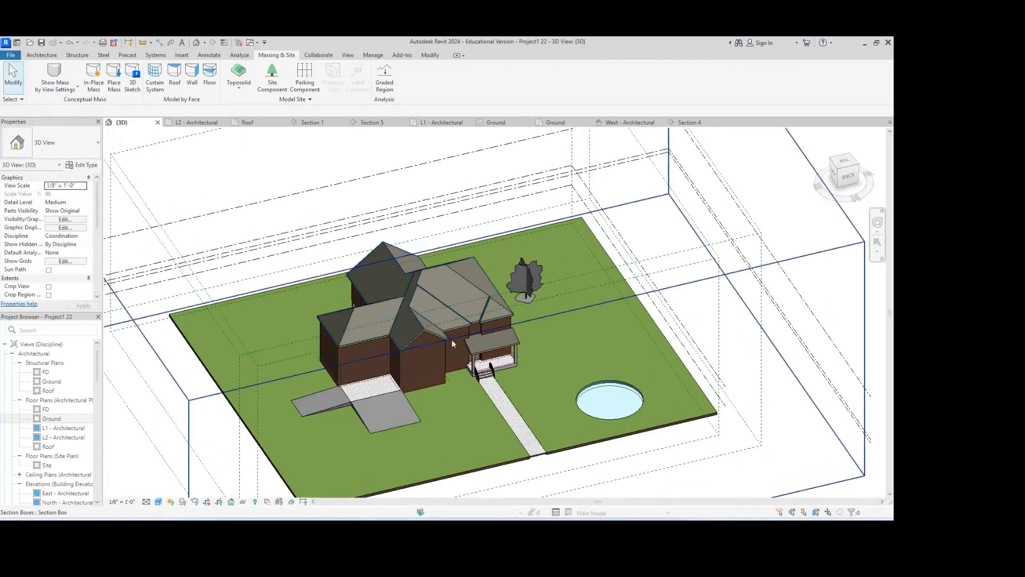
middle_click_drag(452, 343, 589, 252)
- Switch to Chrome, maximize its window and open the Final project assignment page to read the requirements
mouse_move(531, 519)
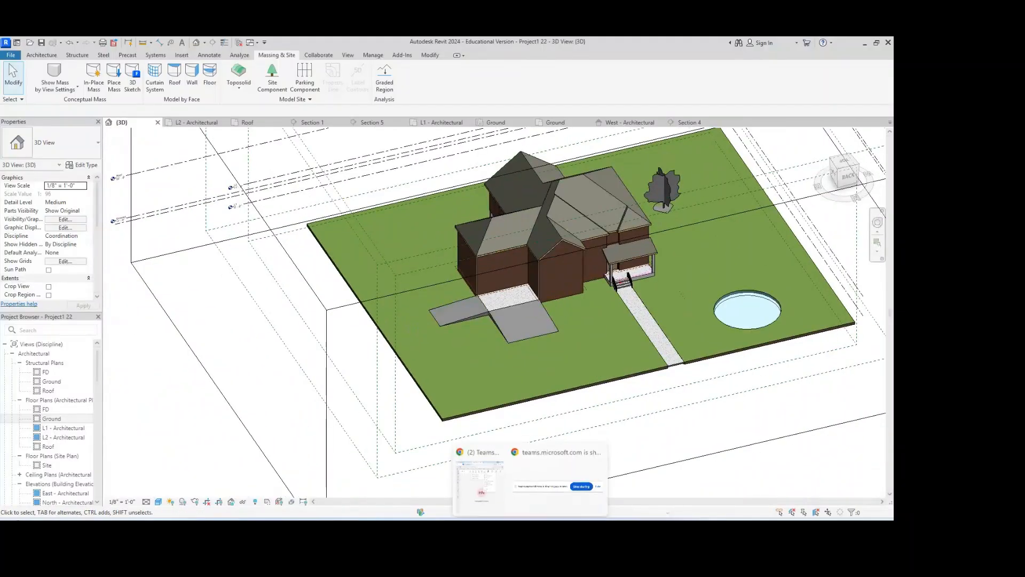
left_click(485, 500)
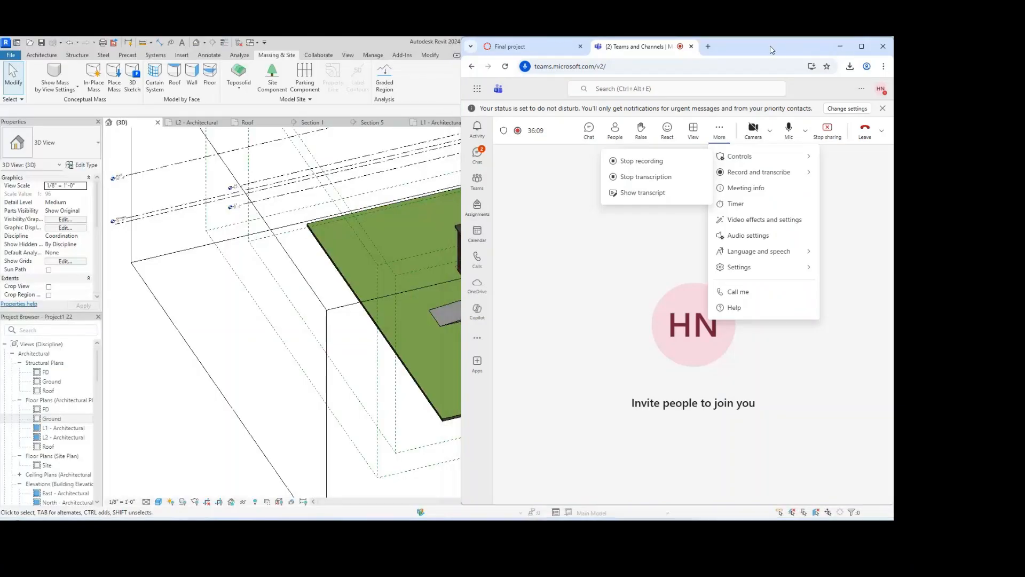
left_click(861, 46)
left_click(79, 51)
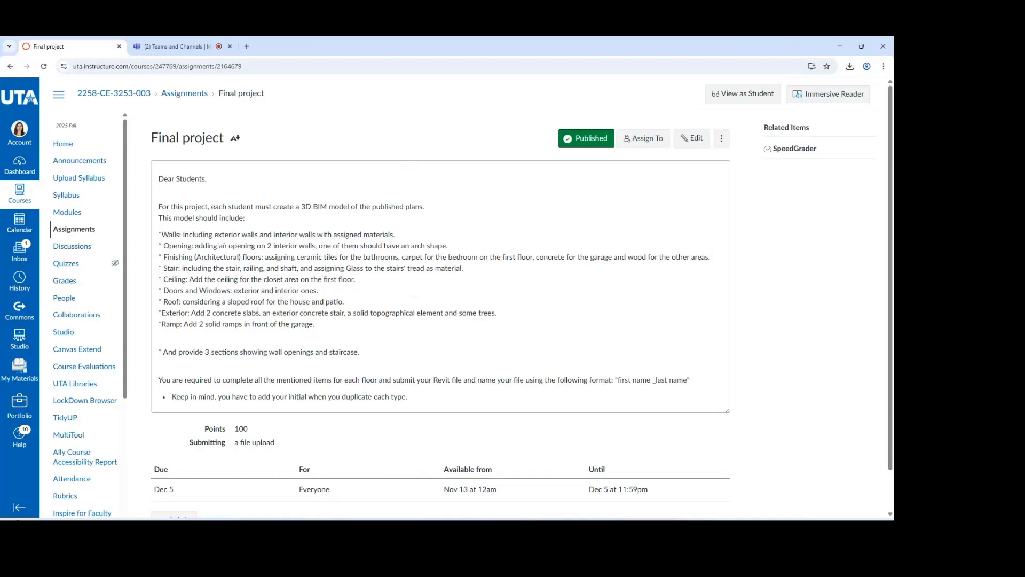
- Switch back to Revit and examine the rooms, staircase and section markers in the L1 architectural floor plan
key("alt+Tab")
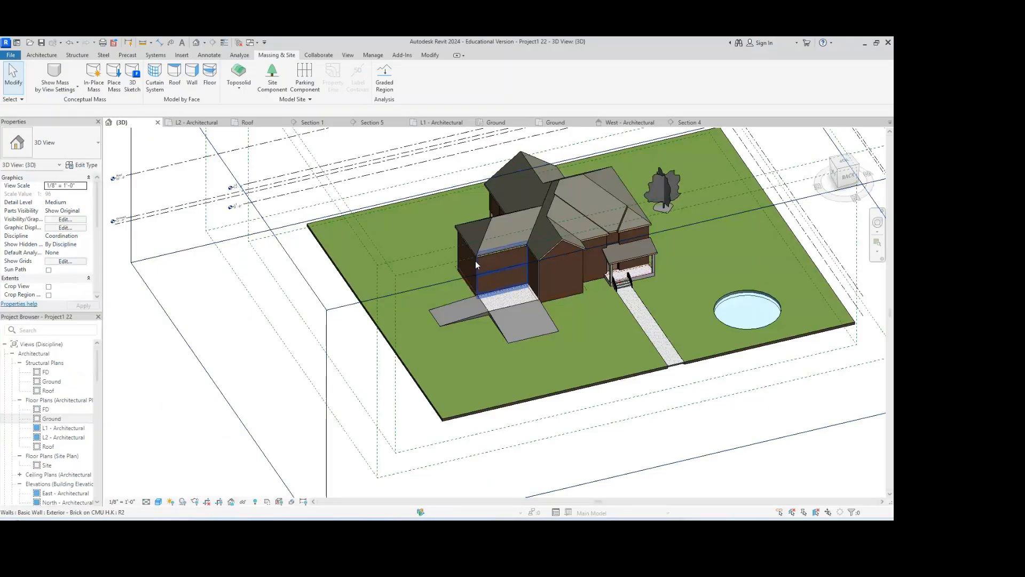
double_click(53, 429)
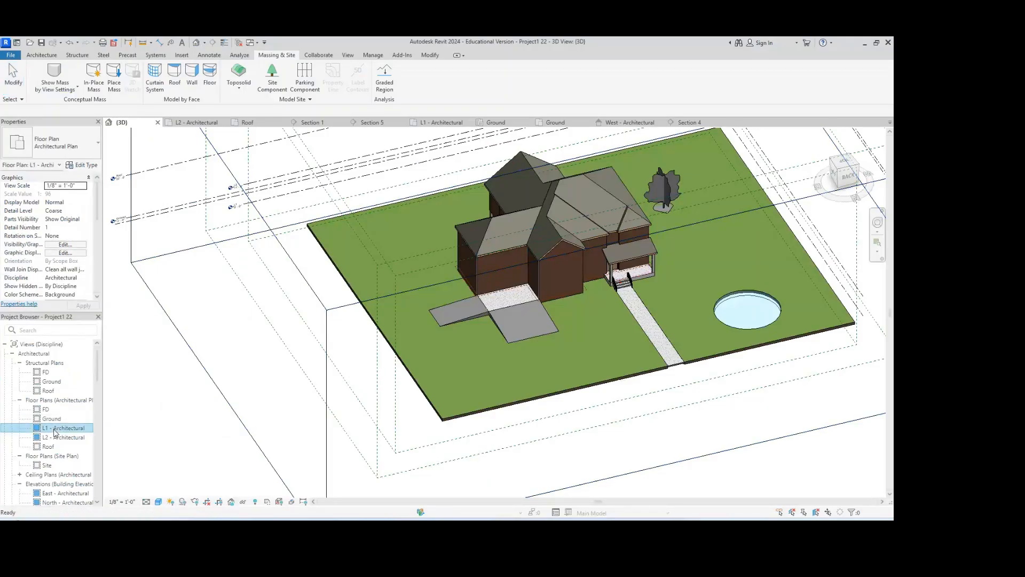
scroll(384, 224, "down", 5)
scroll(384, 224, "up", 8)
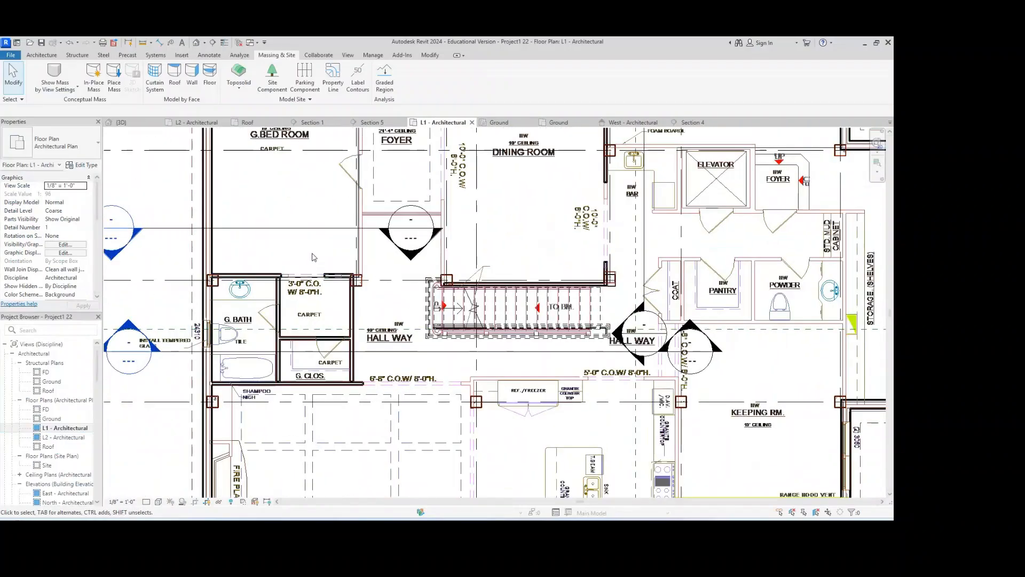
scroll(278, 339, "down", 3)
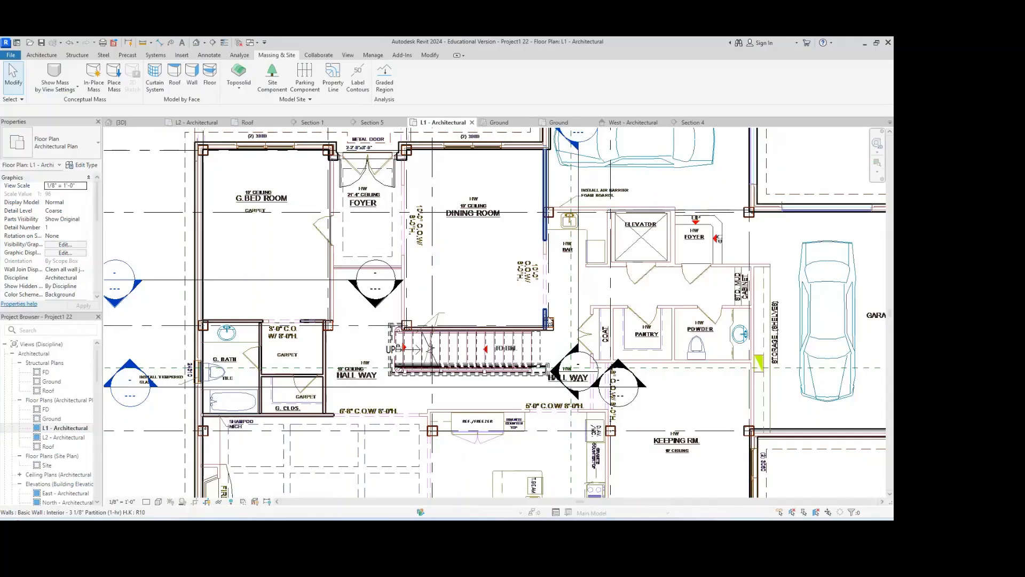
scroll(562, 338, "down", 1)
middle_click_drag(561, 338, 524, 348)
scroll(524, 347, "down", 1)
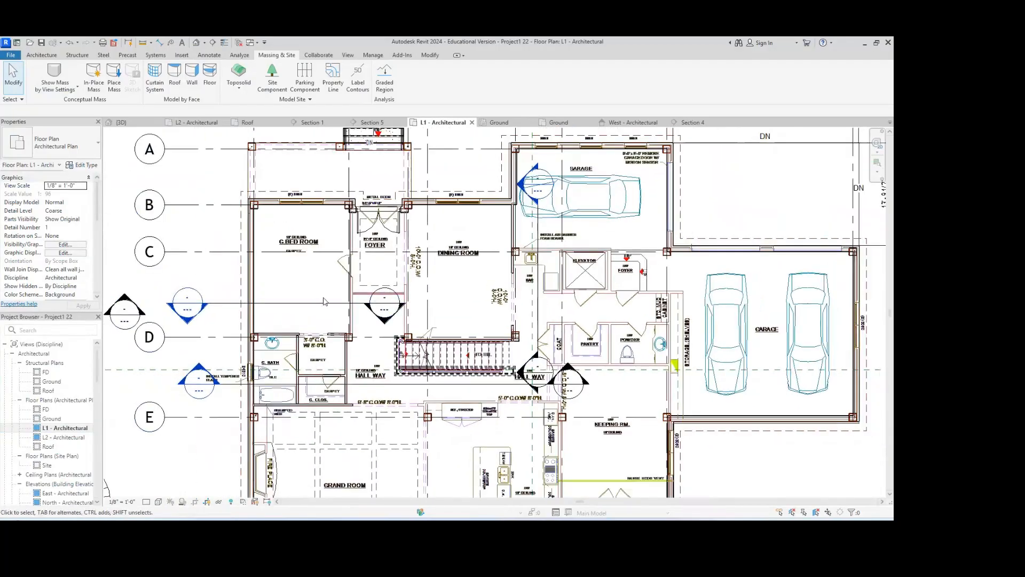
middle_click_drag(325, 301, 384, 300)
scroll(246, 307, "up", 2)
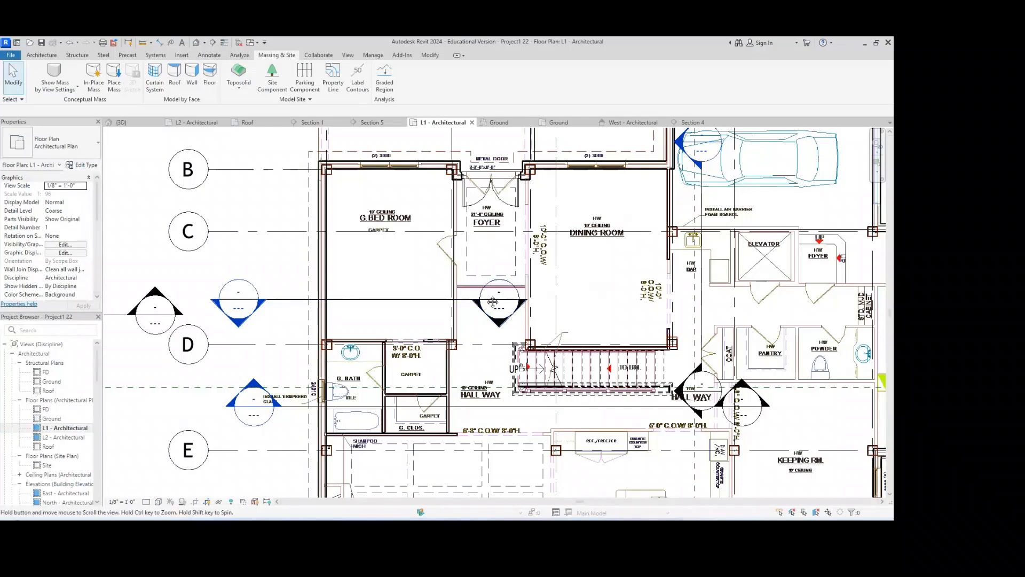
middle_click_drag(442, 309, 386, 321)
scroll(240, 321, "down", 1)
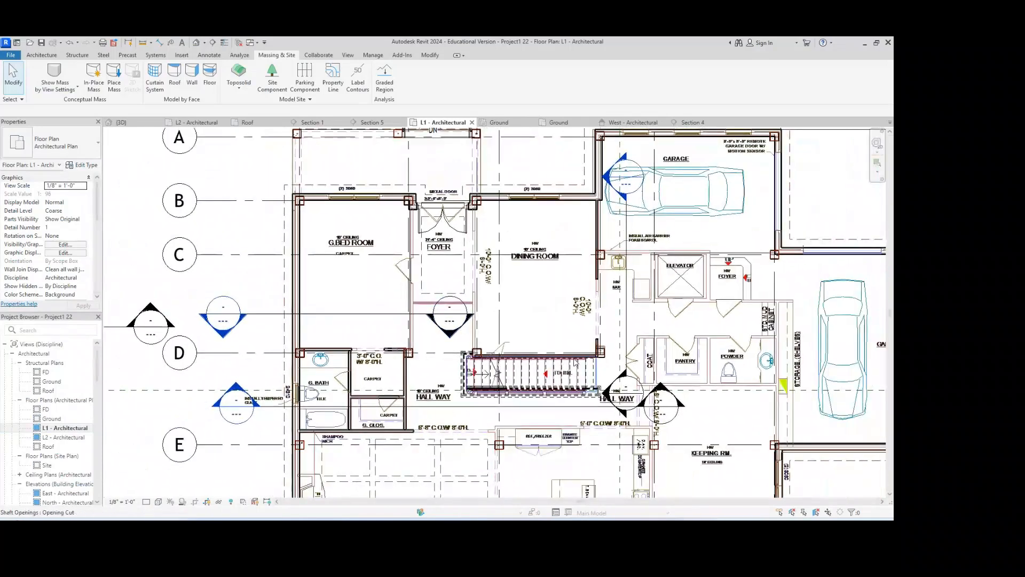
- View the section cut through the guest bedroom, and save the project on returning to the L1 floor plan
double_click(222, 310)
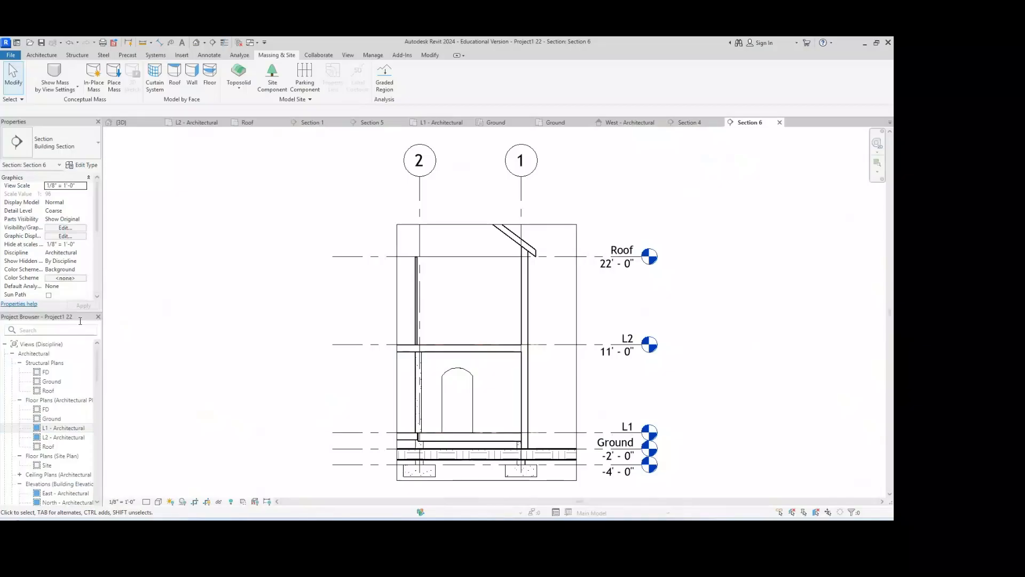
left_click(61, 428)
double_click(60, 430)
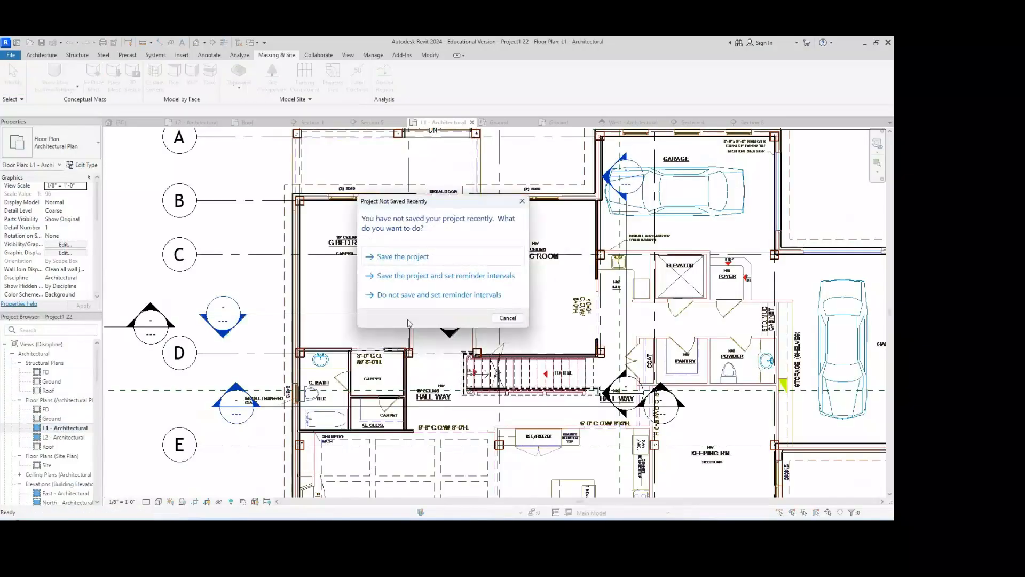
left_click(448, 259)
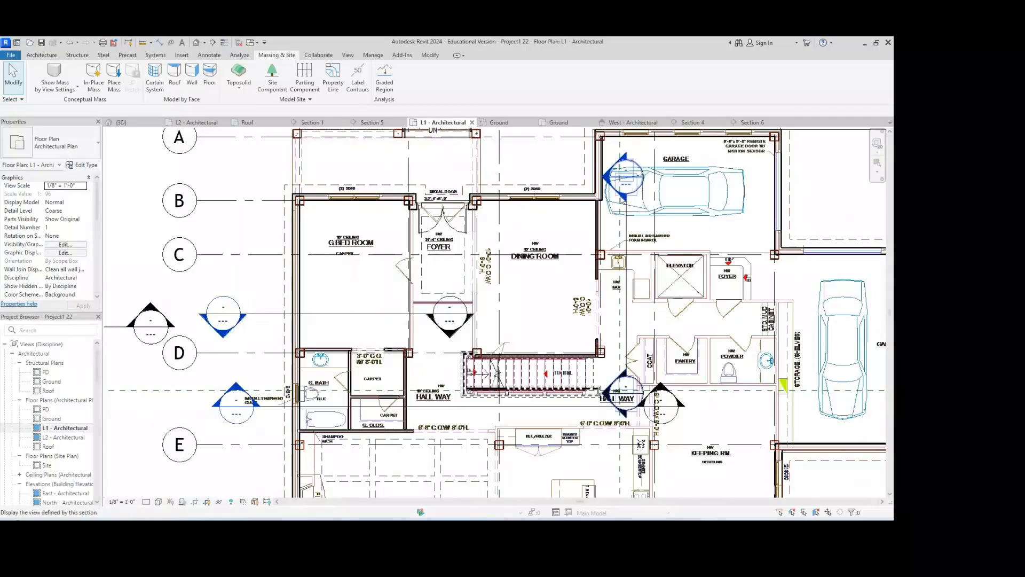
- Open the section running from the small garage to the hallway and examine its staircase and arched wall opening
left_click(624, 390)
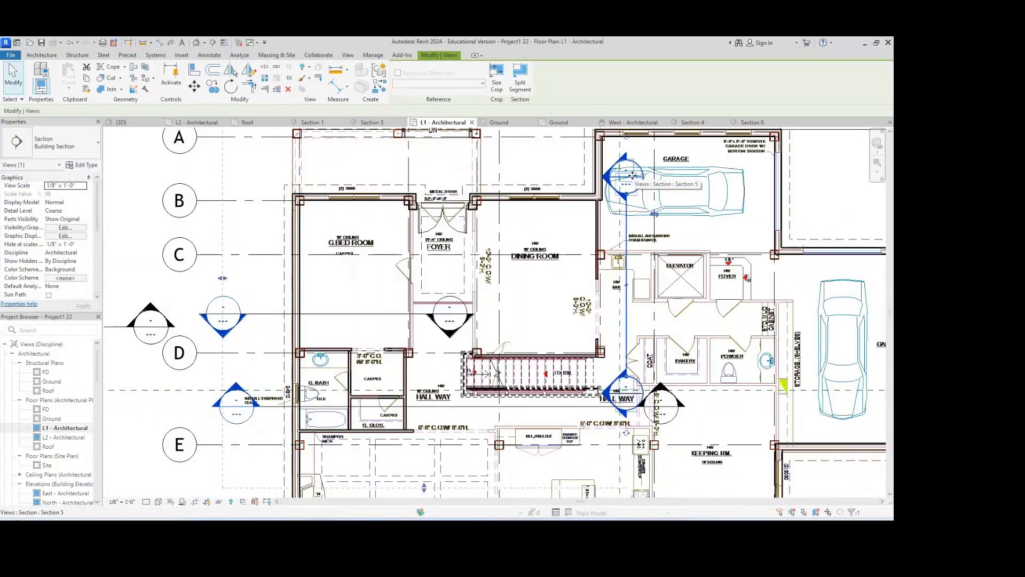
key("Escape")
left_click(634, 347)
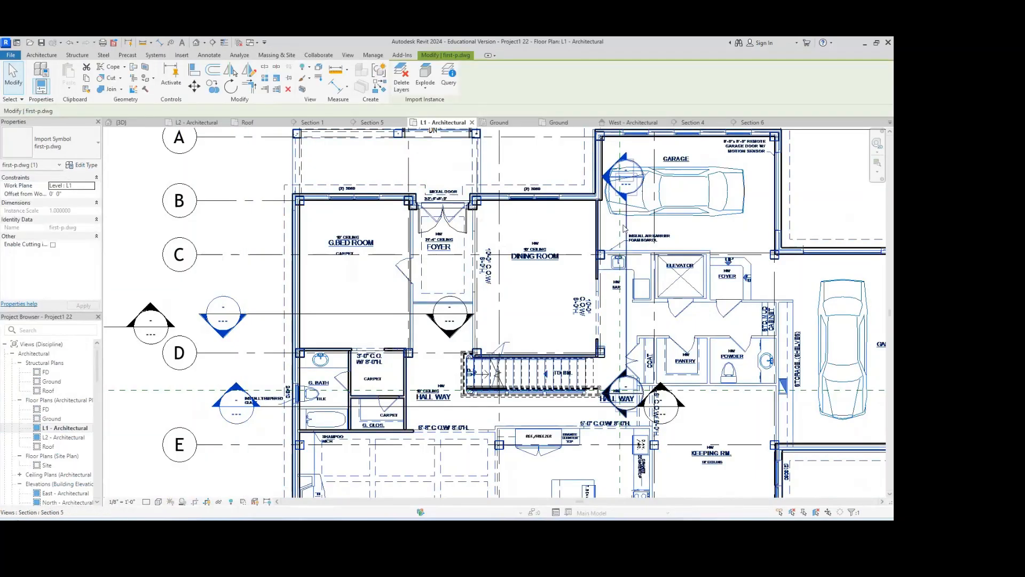
middle_click_drag(646, 409, 485, 419)
key("Escape")
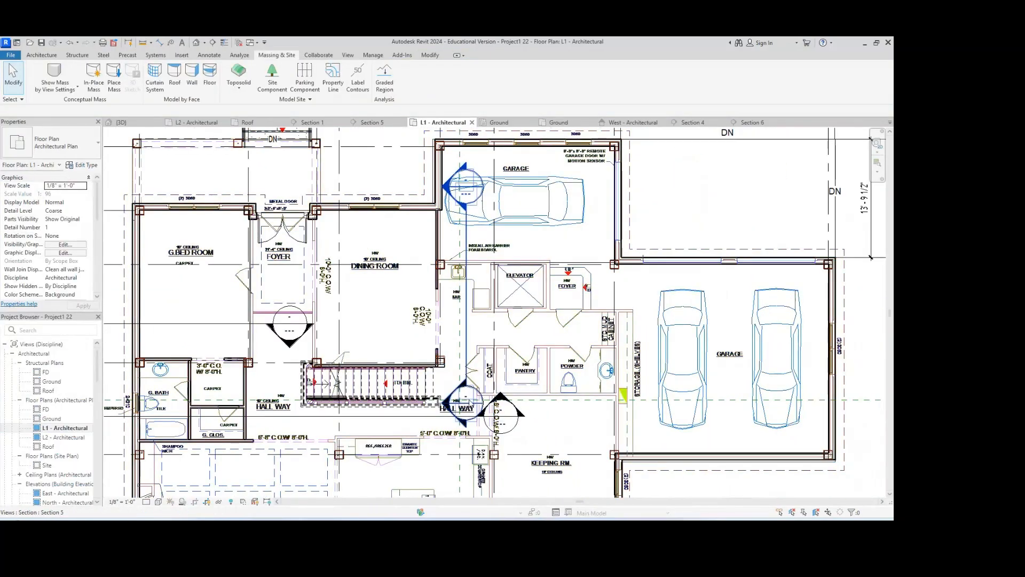
left_click(468, 404)
key("Escape")
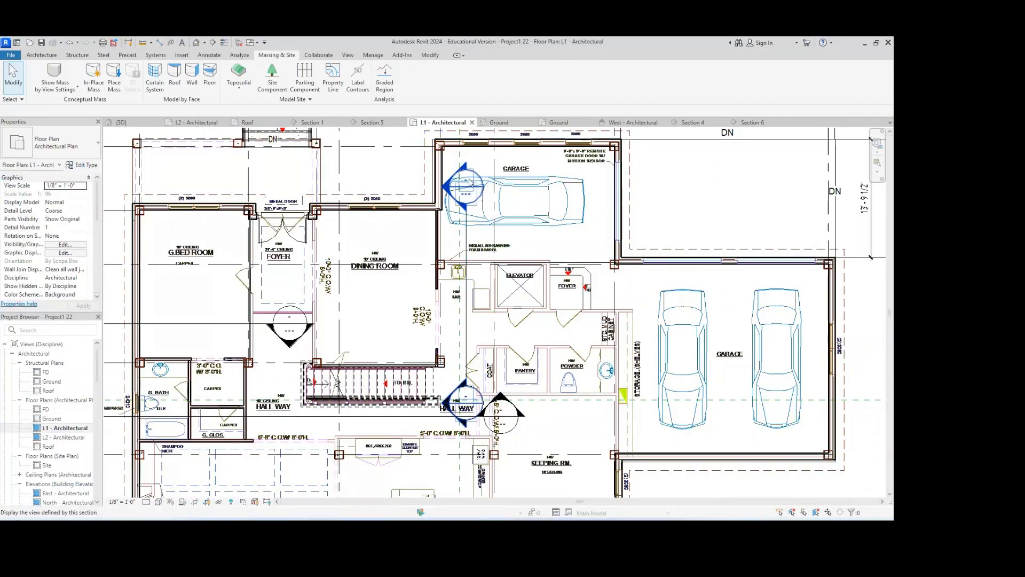
double_click(471, 182)
scroll(530, 347, "up", 3)
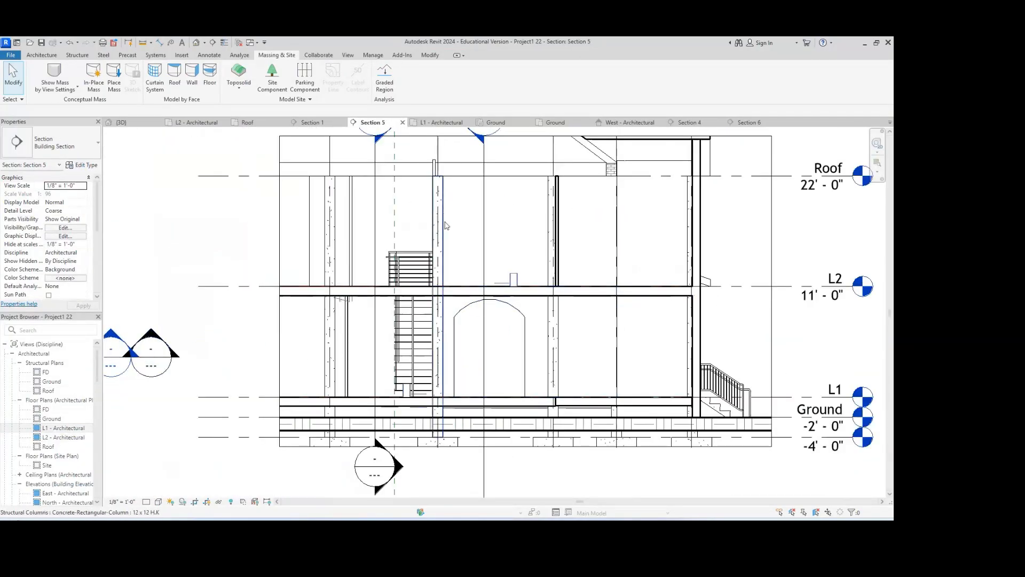
- Switch to the Final project assignment page in Chrome and review the listed model requirements
key("alt+Tab")
left_click(432, 264)
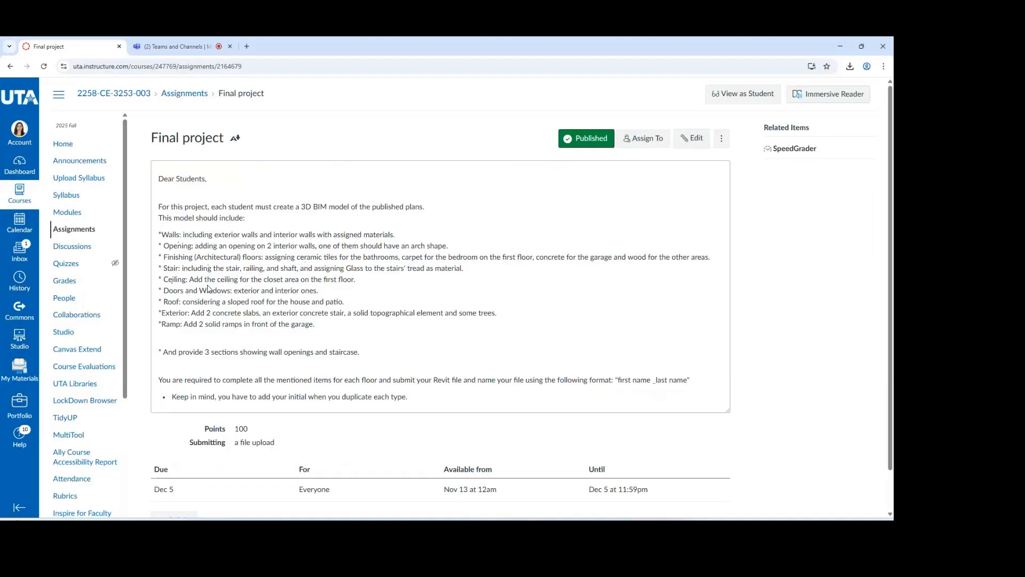
- Return to Revit, open the section through the guest bath and closet from the L1 plan, and select the closet ceiling
left_click(831, 55)
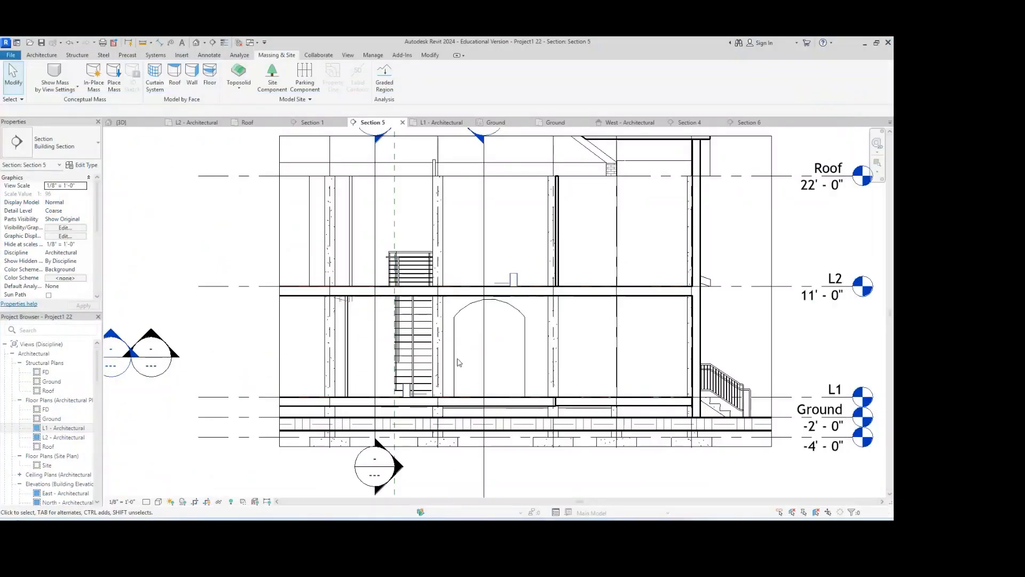
left_click(60, 428)
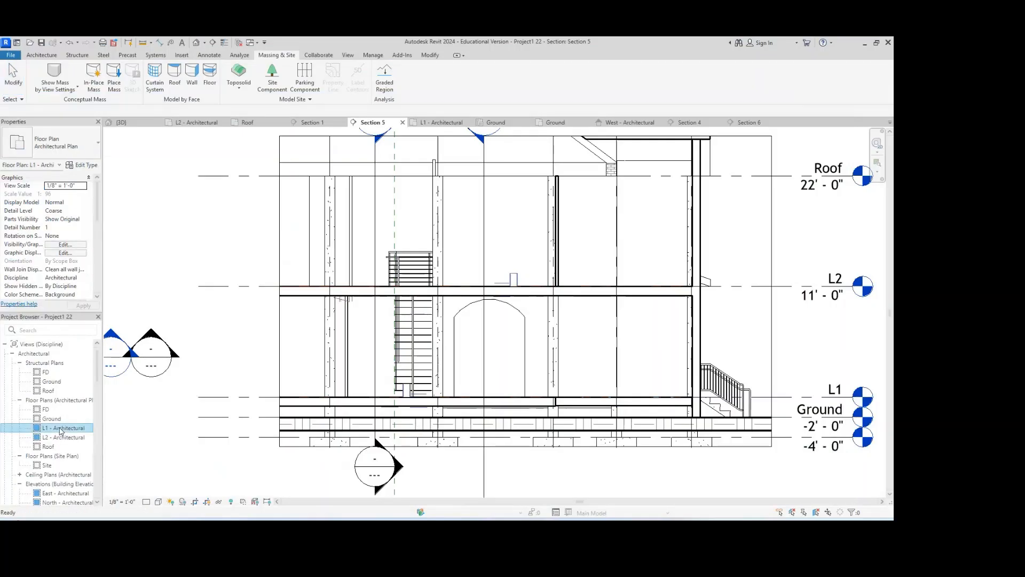
double_click(61, 428)
middle_click_drag(166, 410, 282, 335)
scroll(282, 335, "up", 1)
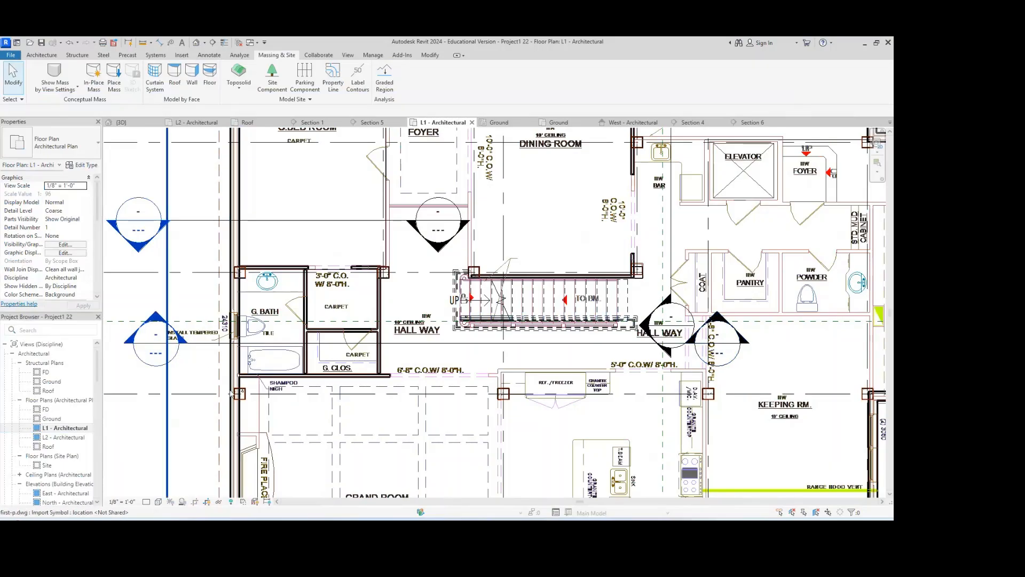
double_click(149, 358)
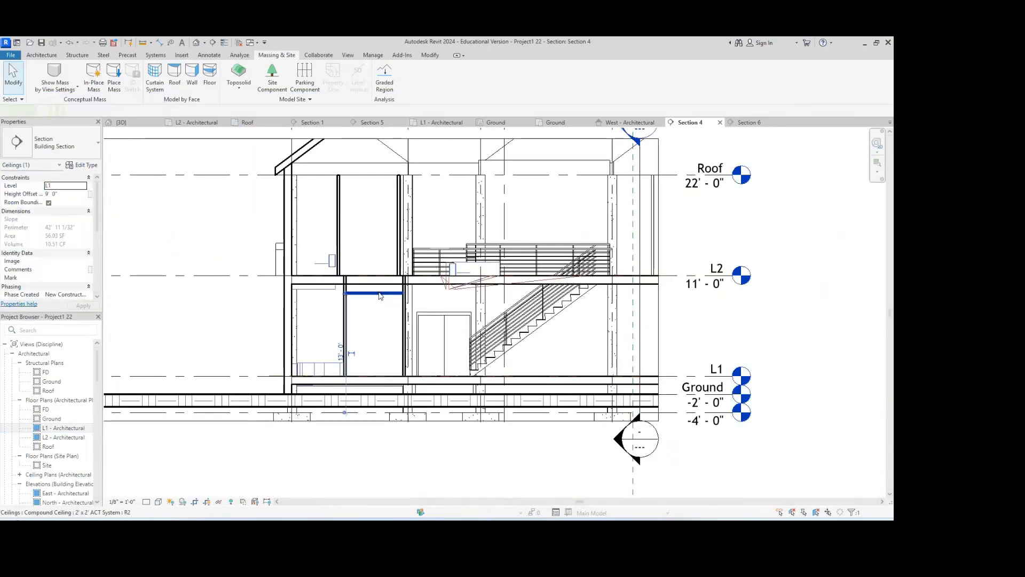
left_click(381, 293)
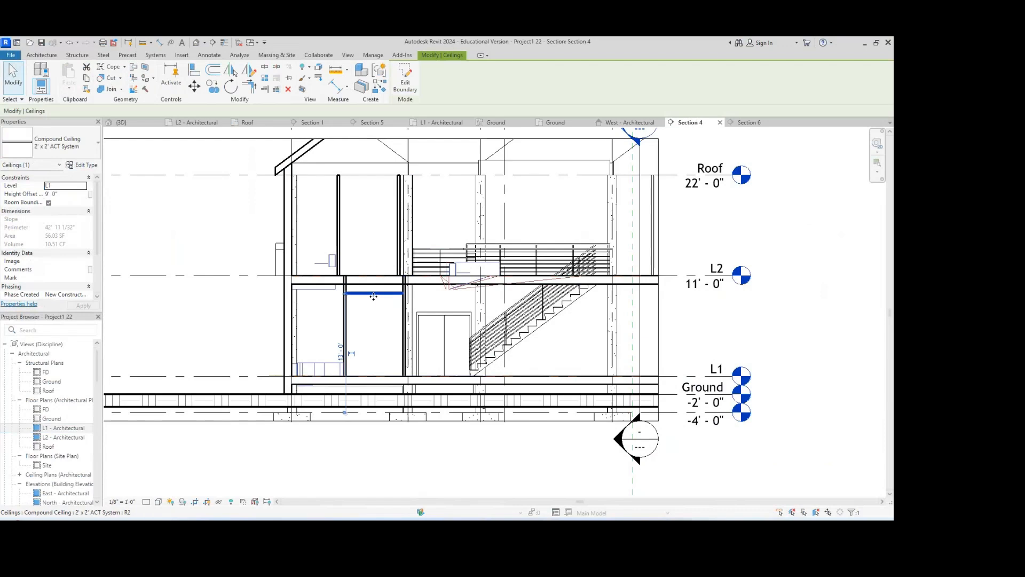
- Switch to the Final project assignment page in Chrome and reread the listed model requirements
left_click(865, 44)
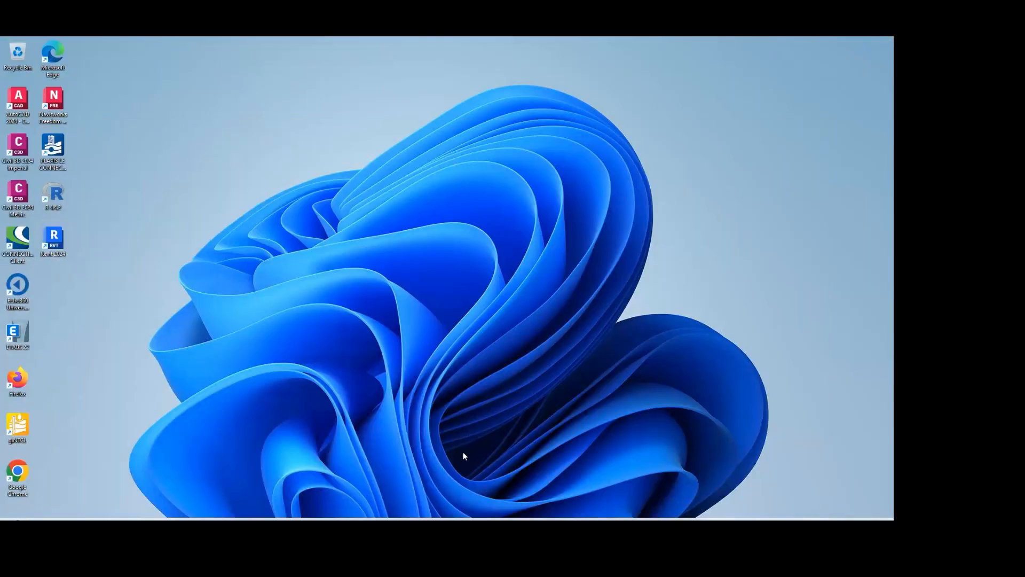
key("alt+Tab")
key("alt+Tab")
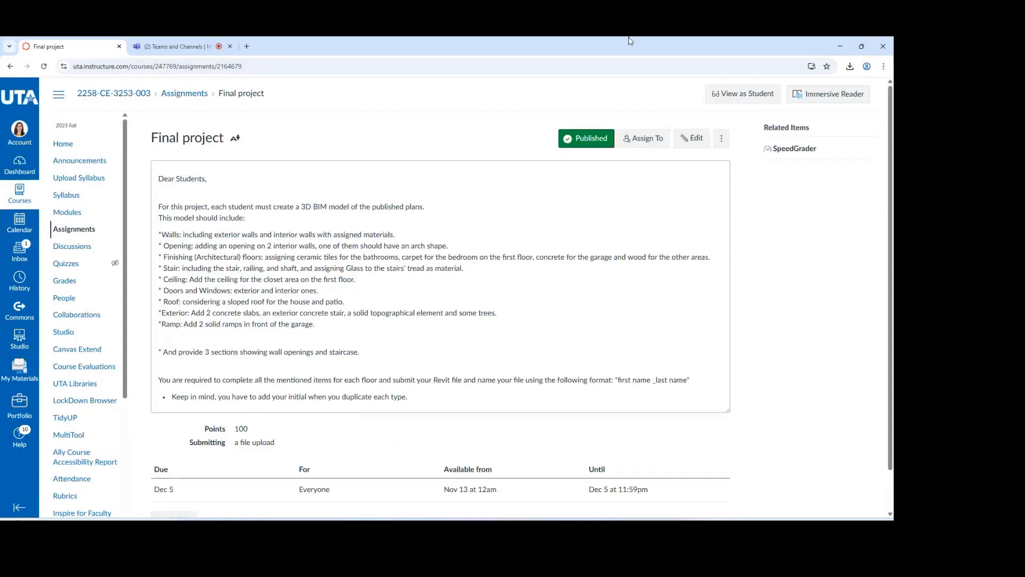
- Switch back to Revit and examine the section markers and overall layout in the L1 architectural floor plan
left_click(837, 46)
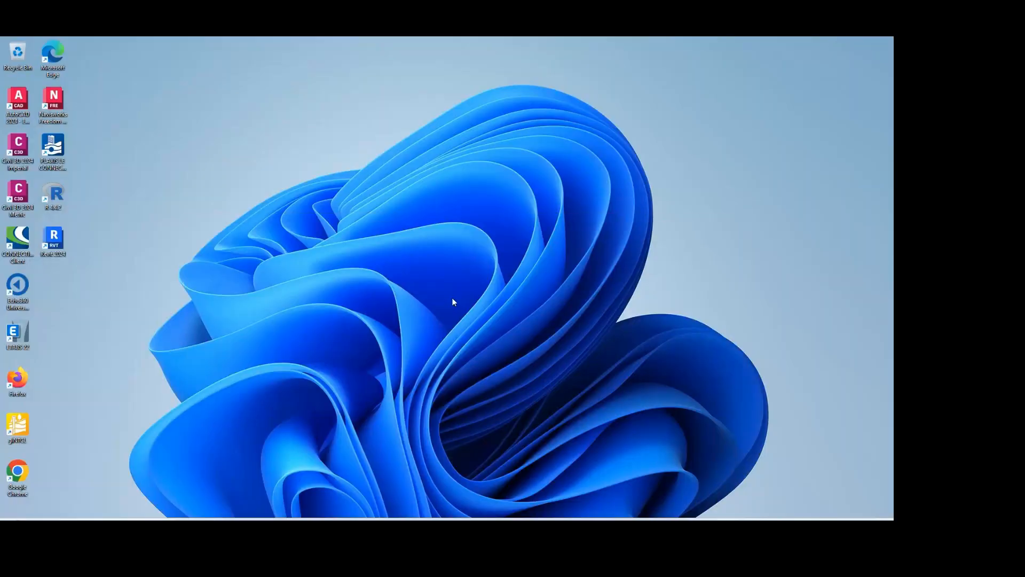
key("alt+Tab")
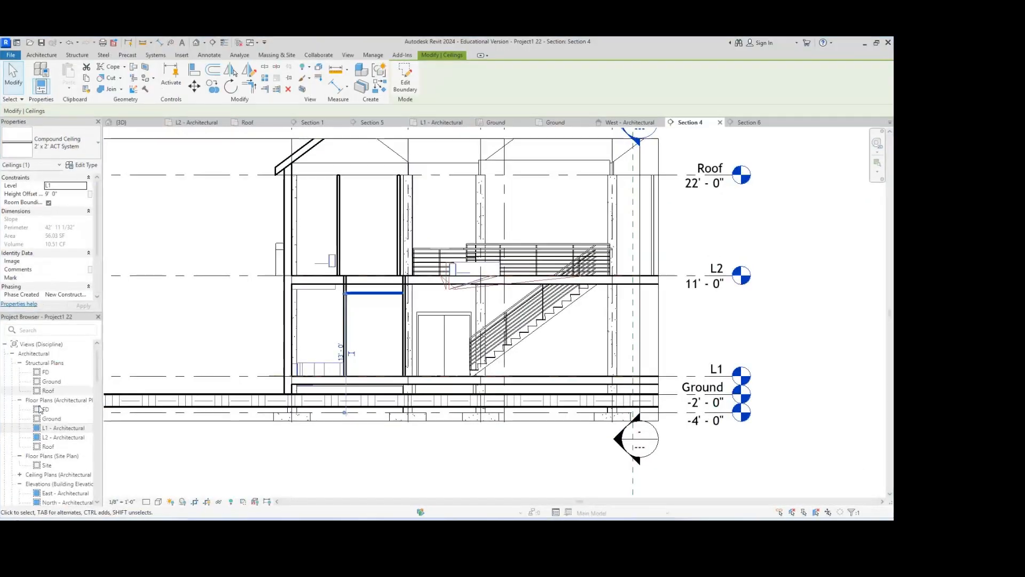
double_click(63, 428)
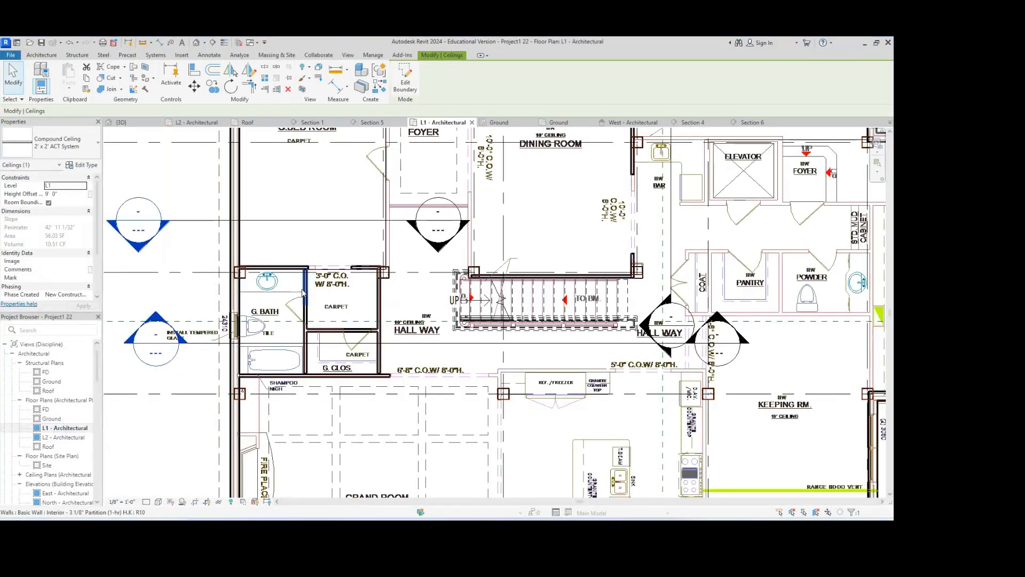
scroll(517, 293, "down", 2)
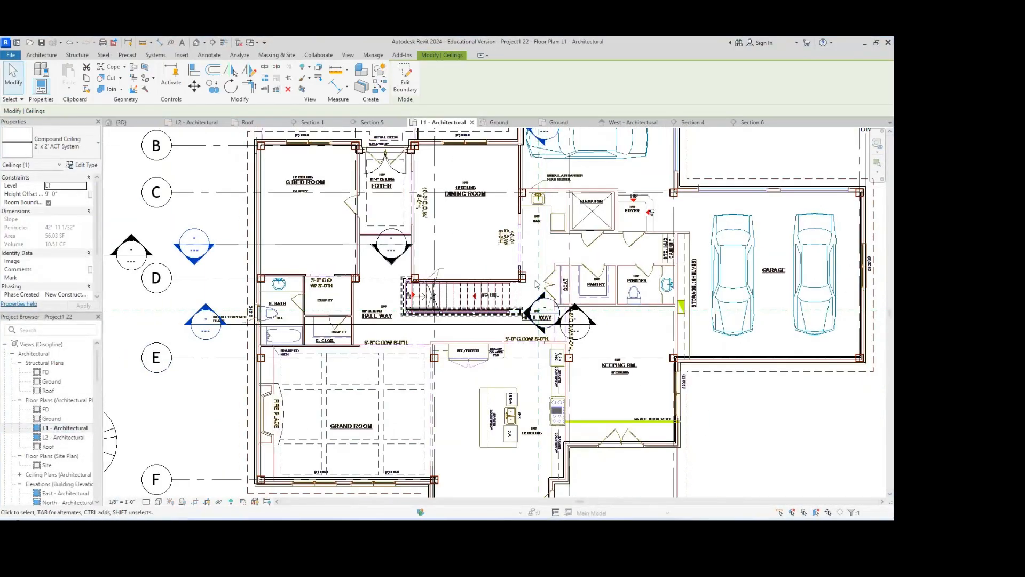
middle_click_drag(523, 238, 521, 251)
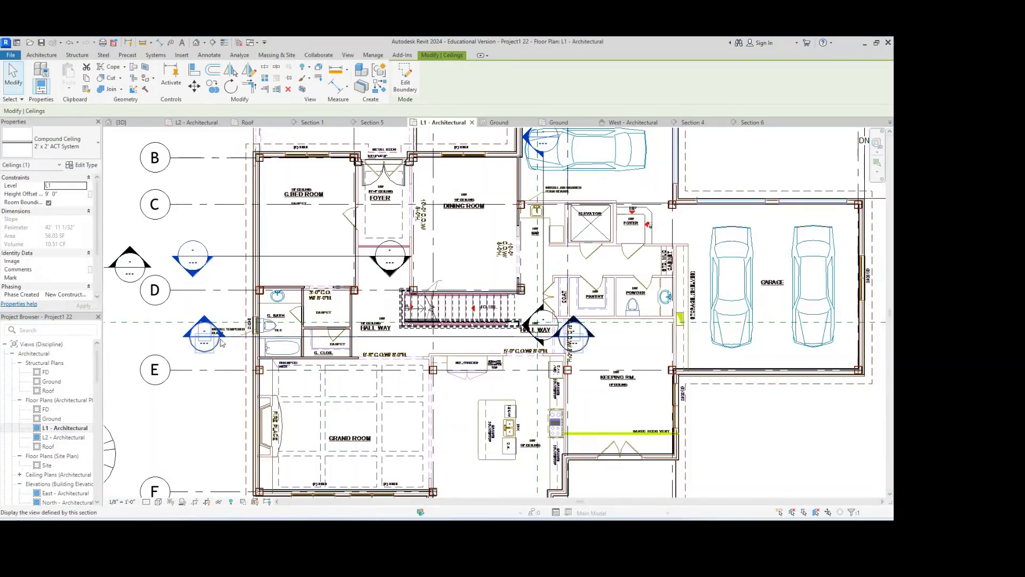
scroll(336, 328, "up", 2)
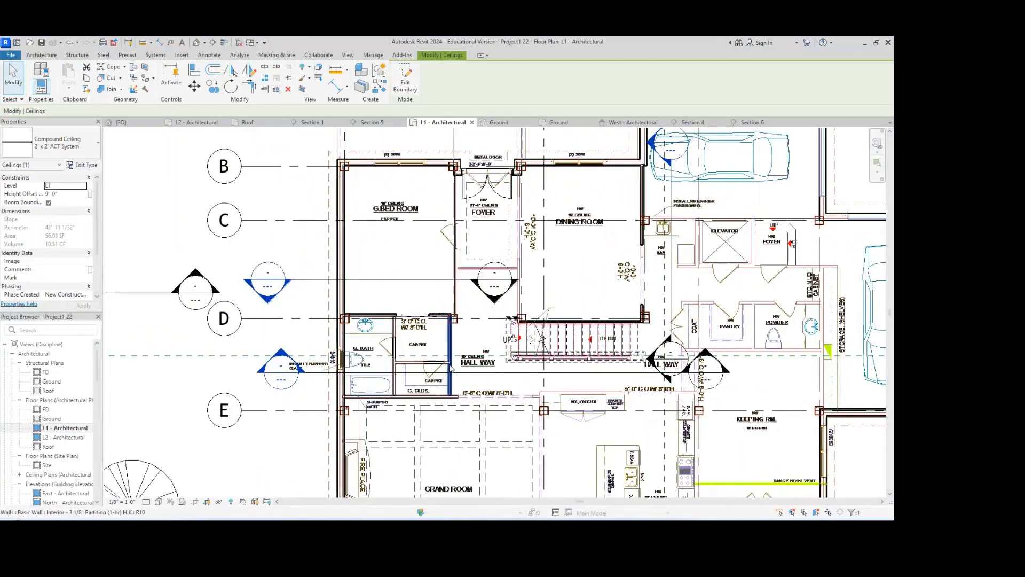
scroll(439, 381, "down", 3)
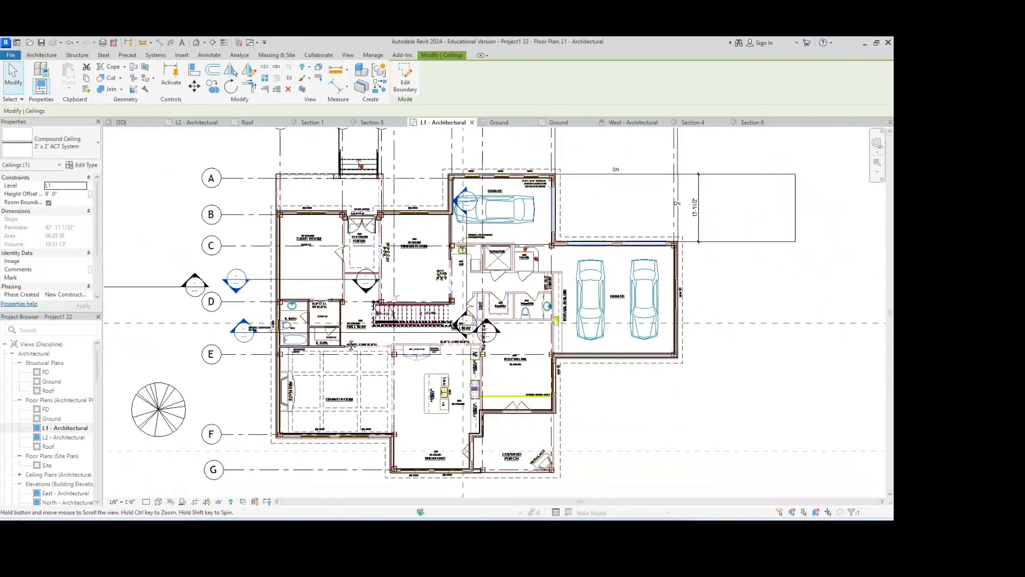
scroll(456, 381, "down", 3)
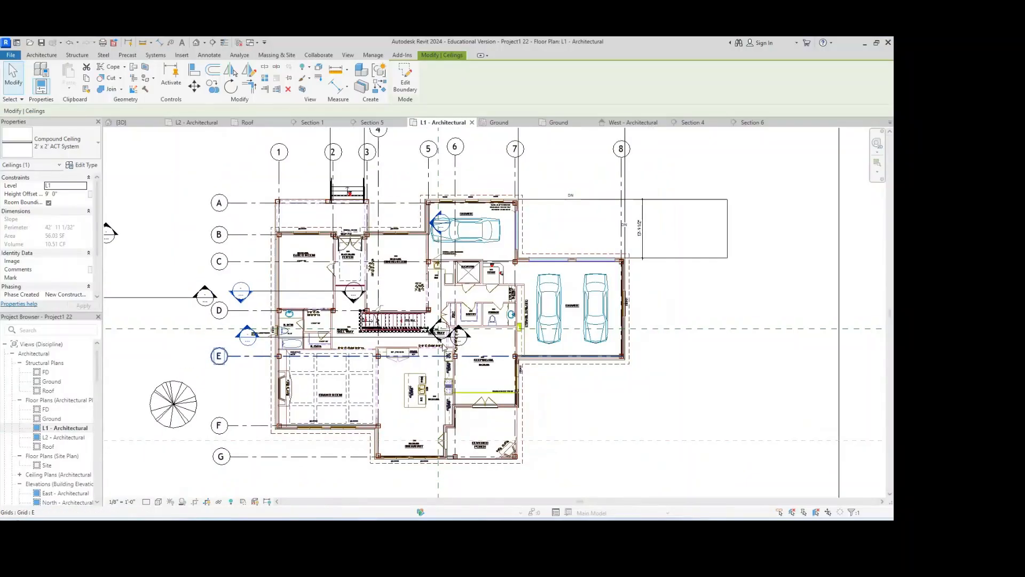
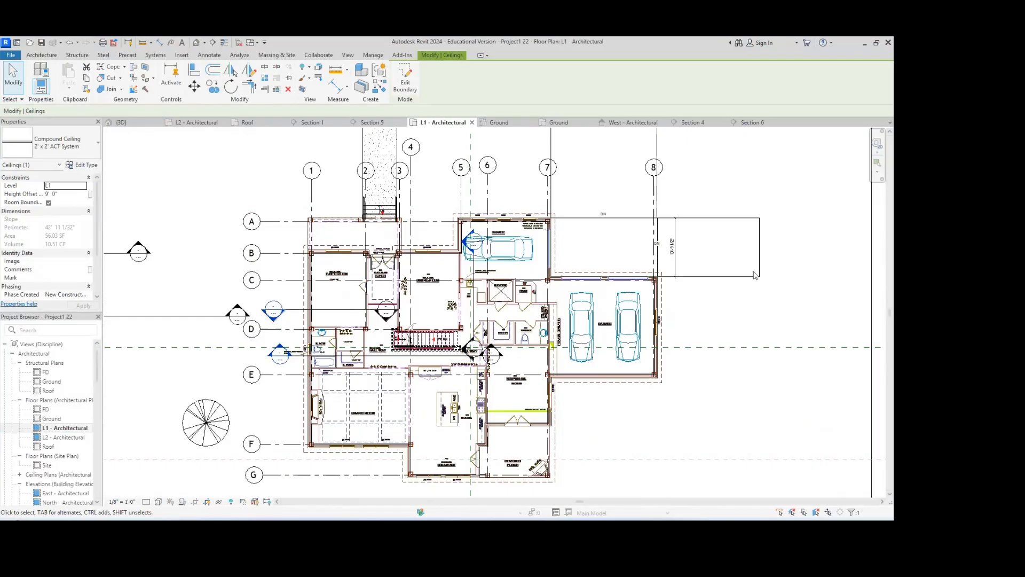
- Examine the guest bath and closet area next to the hallway in the L1 floor plan
scroll(576, 300, "up", 6)
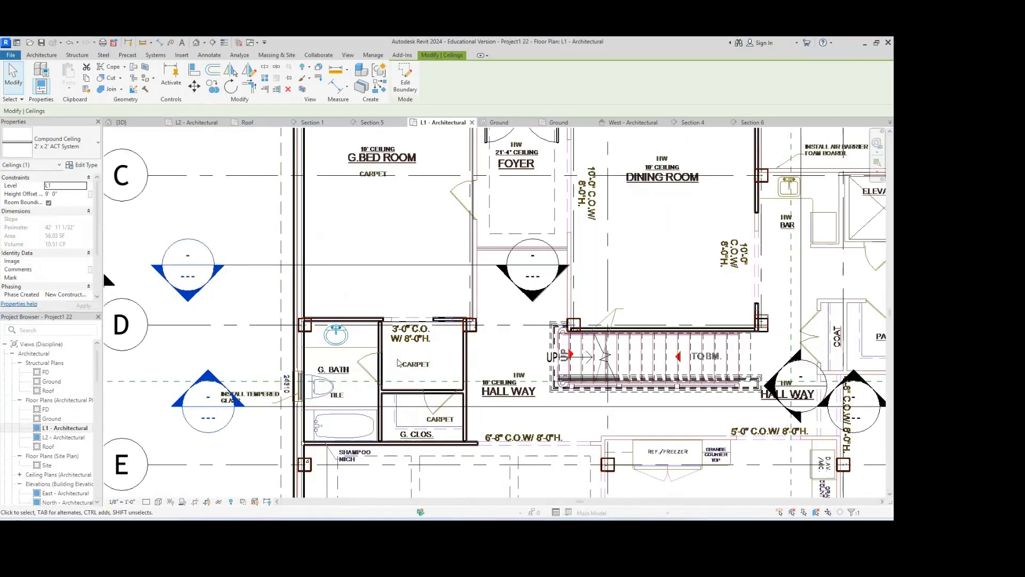
scroll(526, 353, "up", 2)
scroll(537, 346, "down", 1)
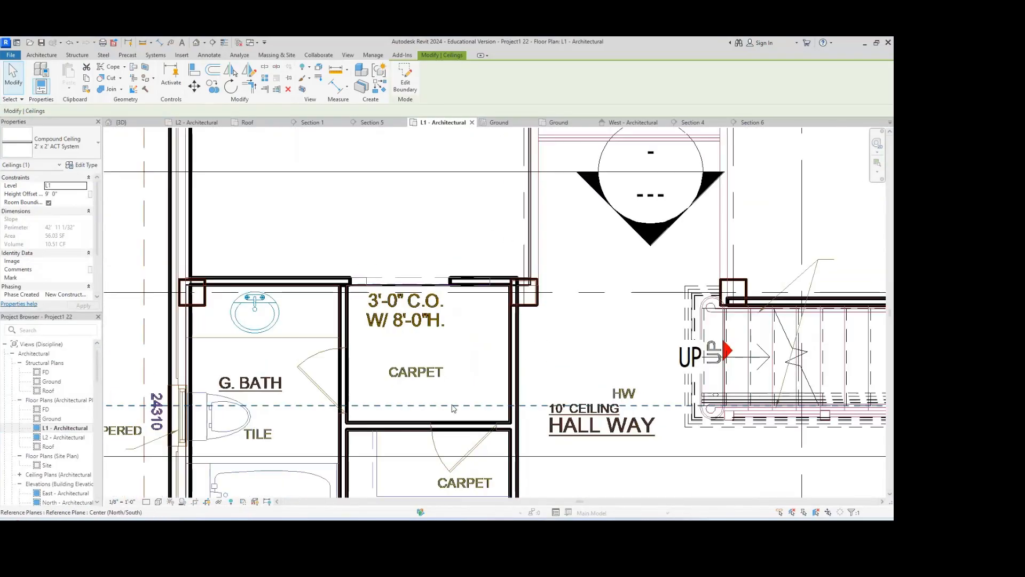
middle_click_drag(455, 396, 533, 317)
scroll(532, 318, "down", 1)
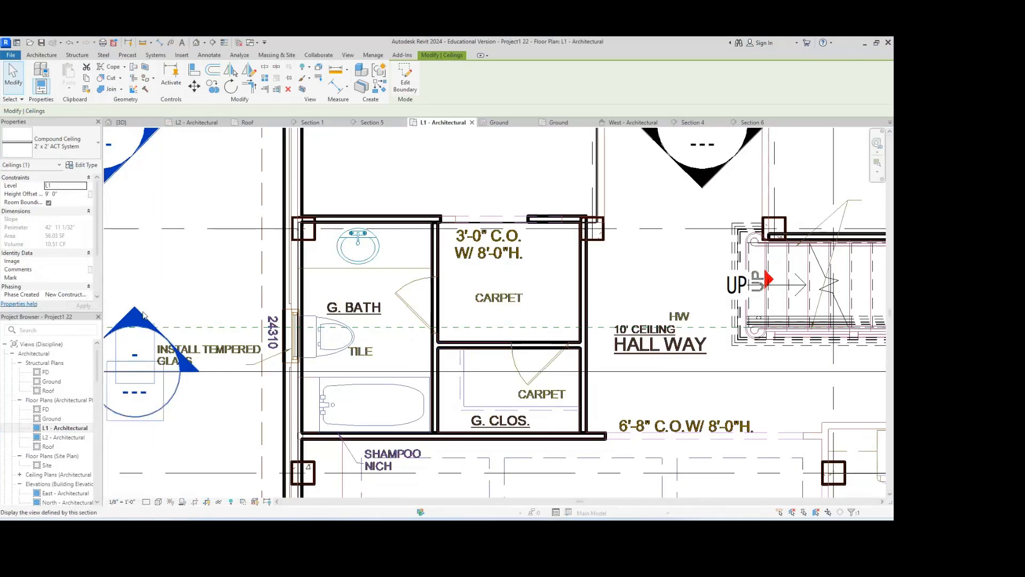
left_click(42, 55)
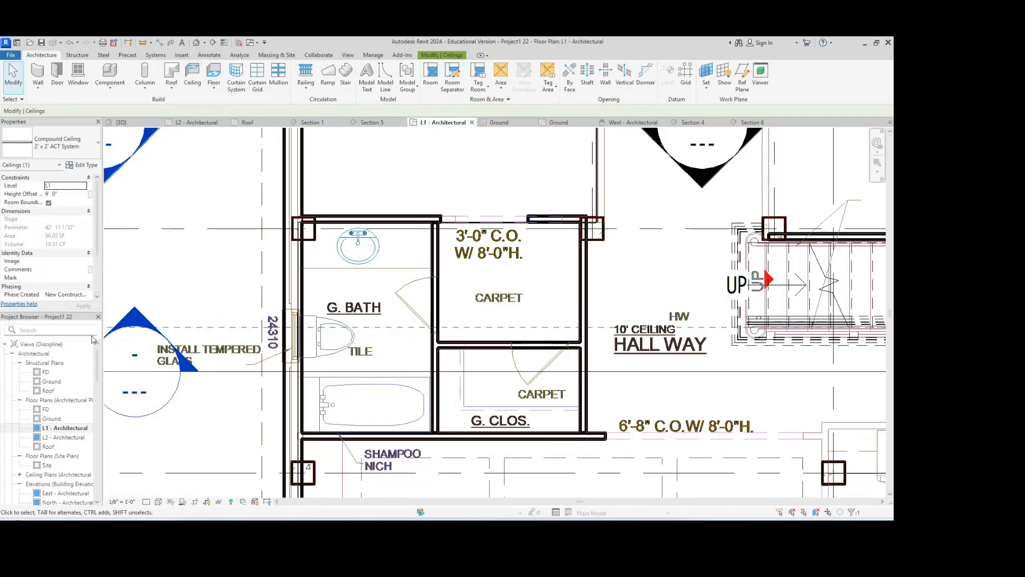
double_click(73, 432)
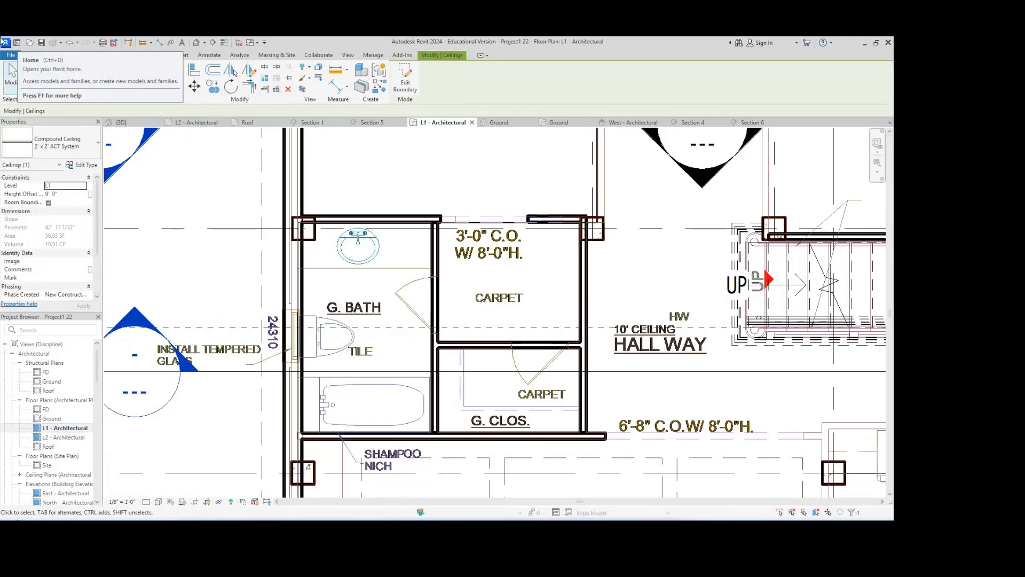
left_click(44, 55)
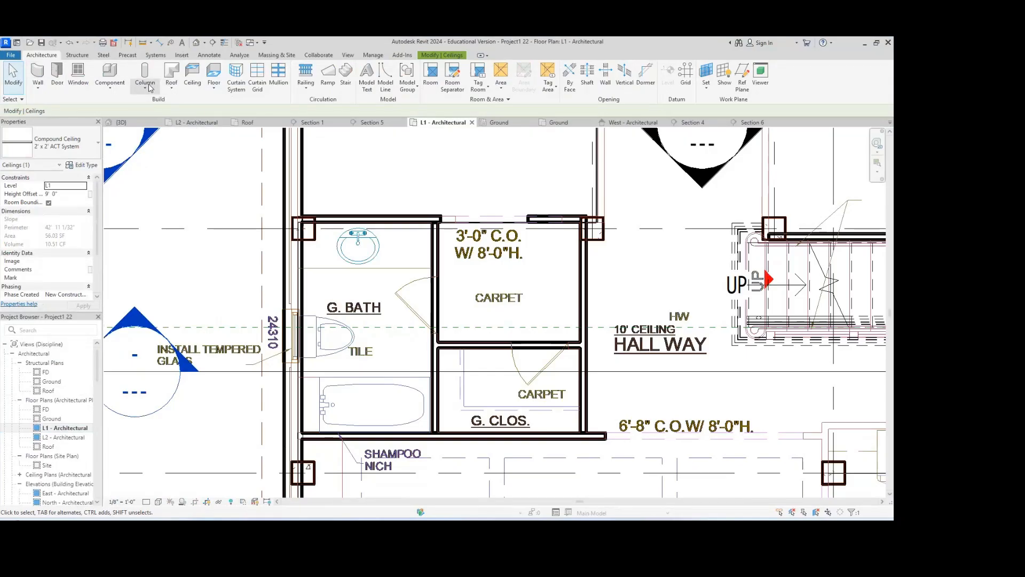
left_click(193, 77)
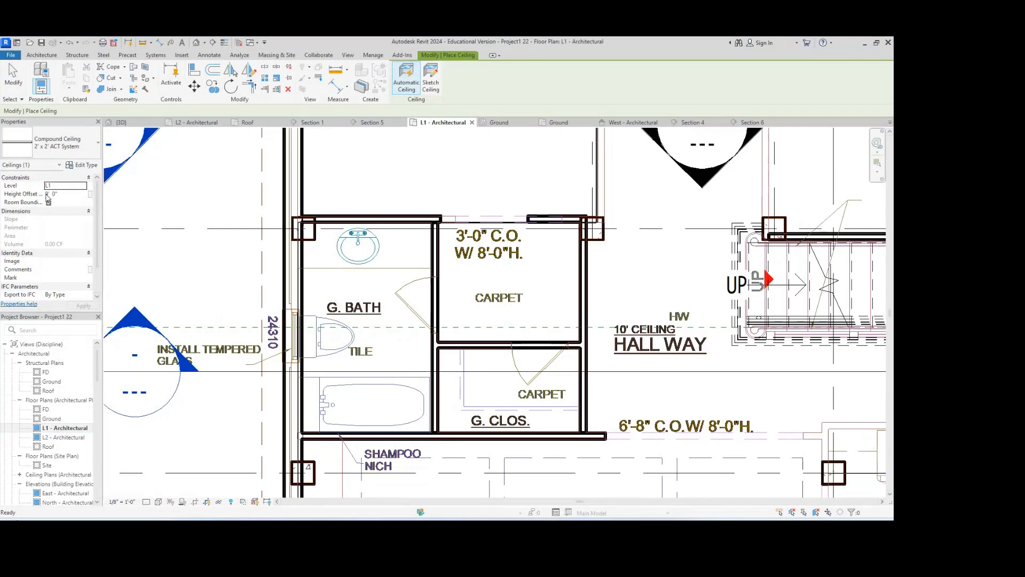
- Open the East architectural elevation and examine the house's levels, exterior stair and sloped ramp
scroll(44, 431, "down", 5)
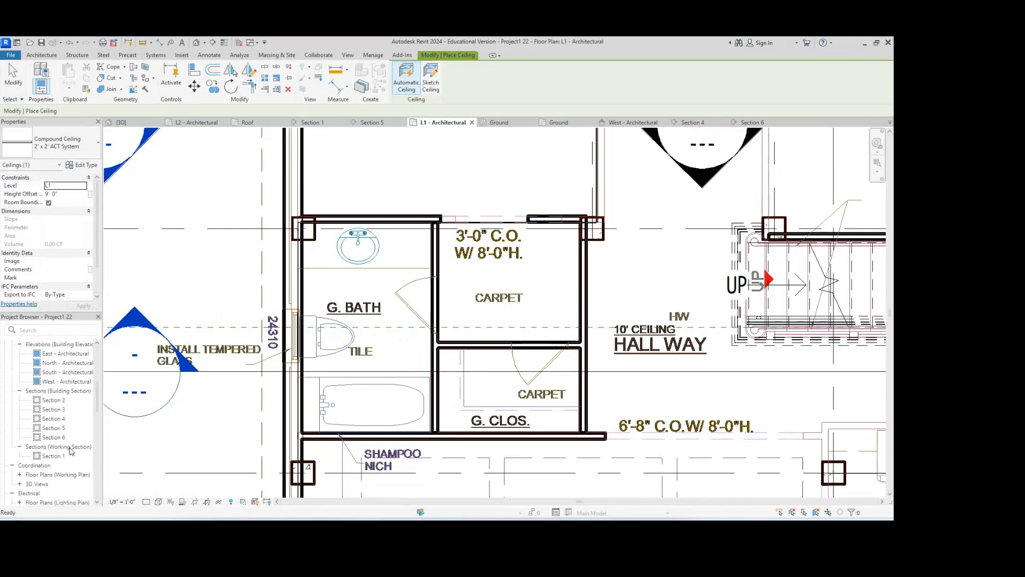
left_click(53, 402)
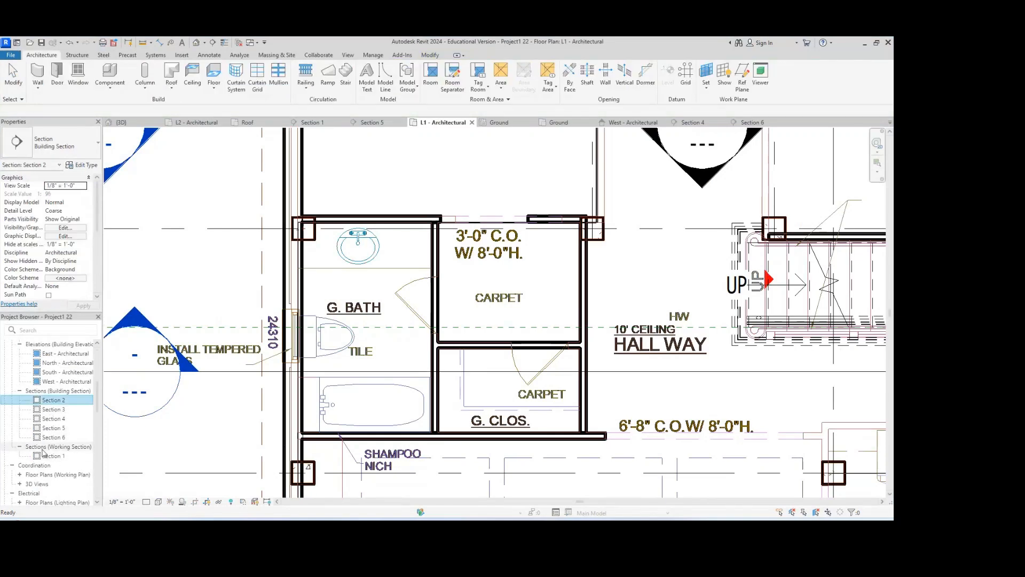
double_click(64, 353)
scroll(698, 366, "up", 4)
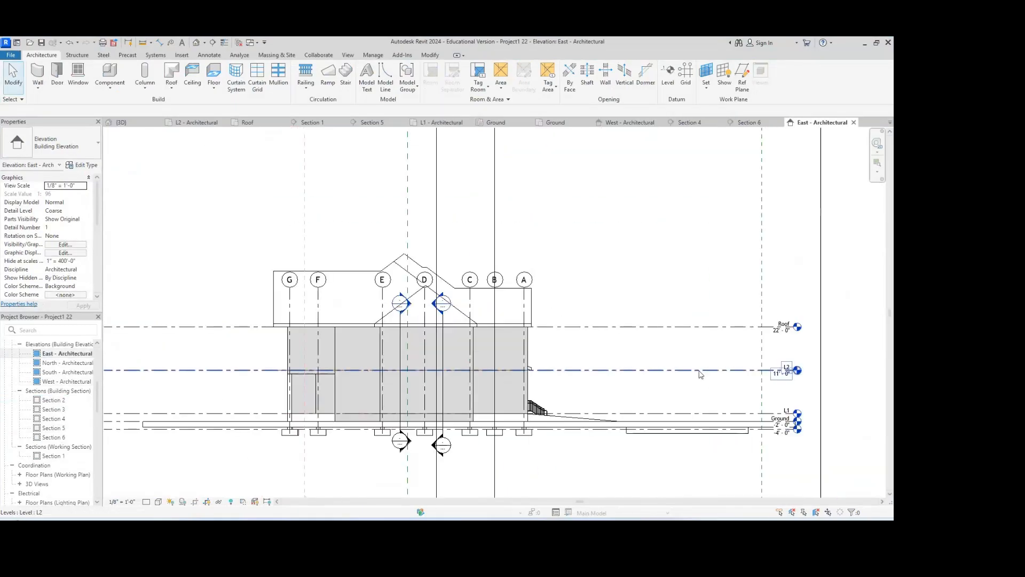
scroll(386, 405, "up", 2)
middle_click_drag(492, 405, 432, 426)
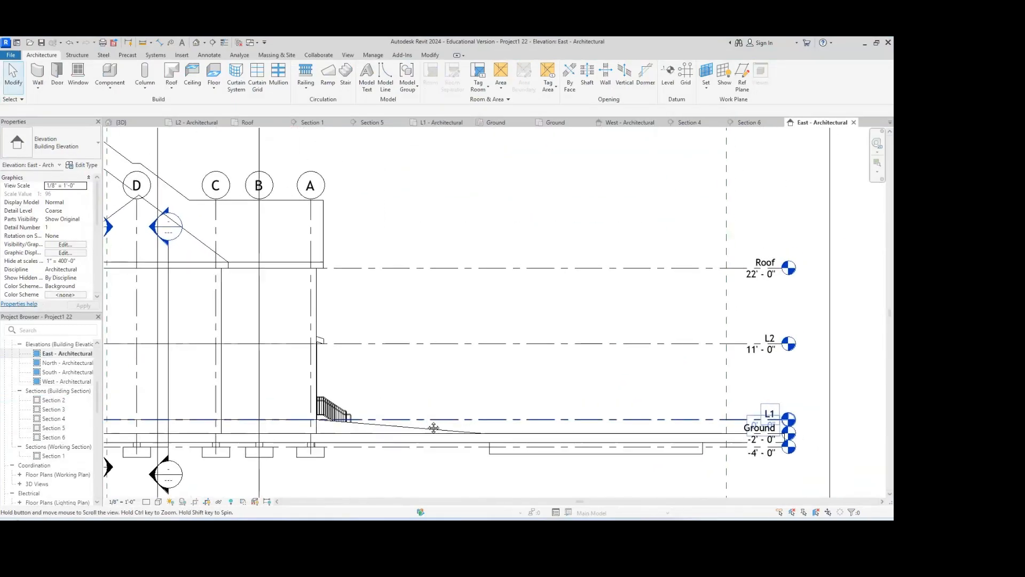
scroll(434, 423, "down", 2)
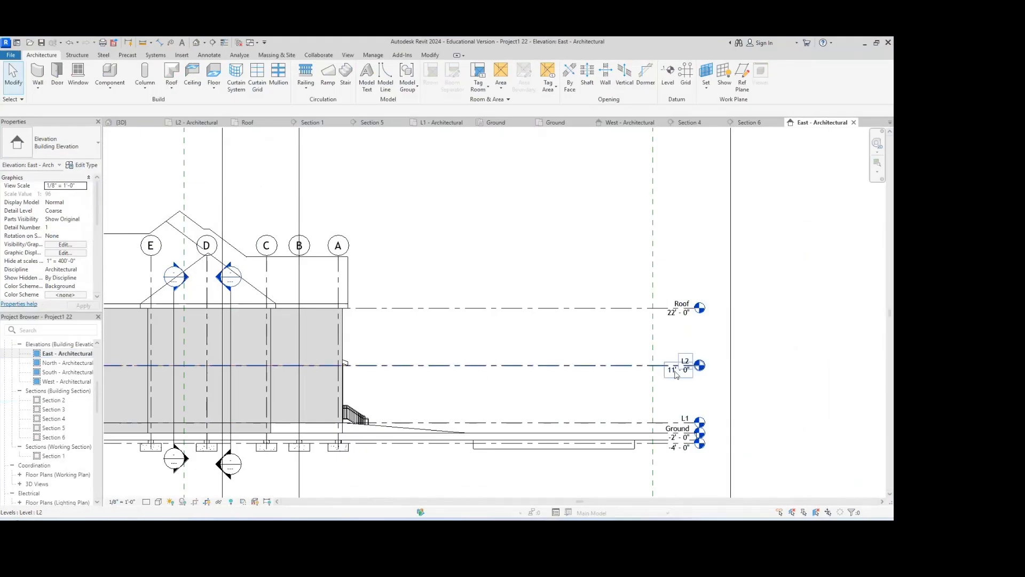
scroll(689, 370, "up", 2)
scroll(666, 373, "down", 2)
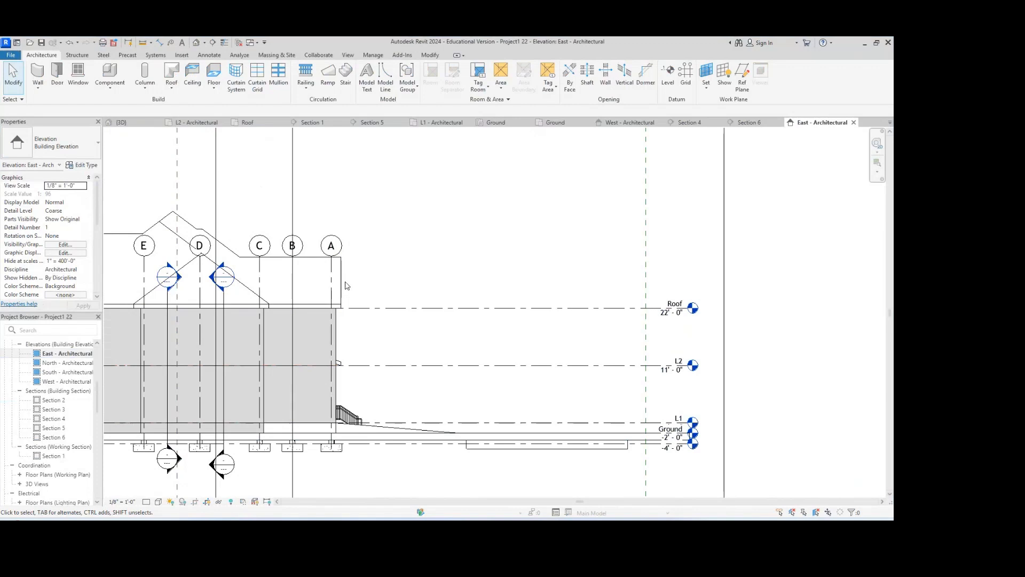
- Open building sections 3, 2 and 5 one after another to check what each one shows
scroll(59, 406, "up", 5)
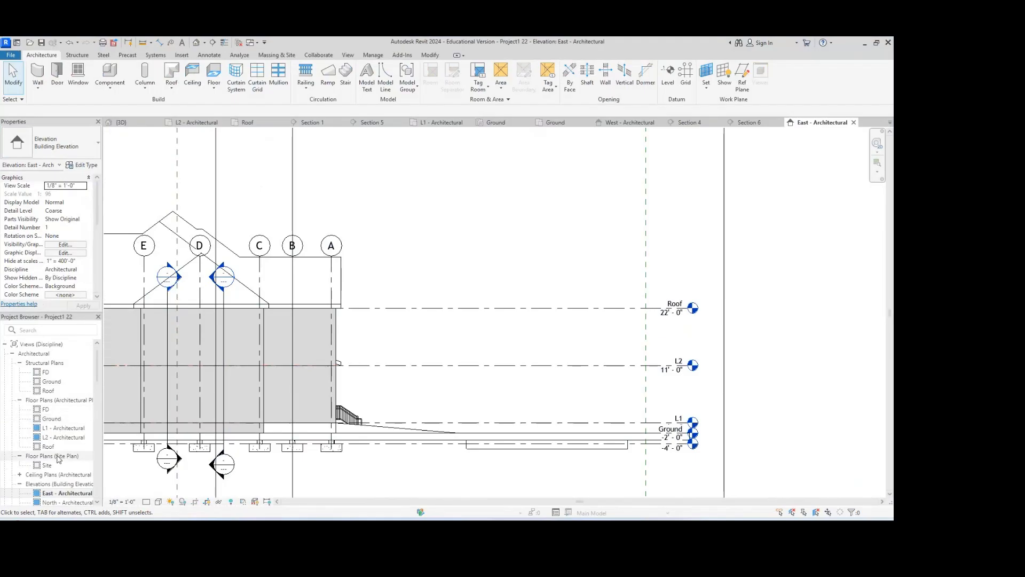
scroll(64, 472, "down", 8)
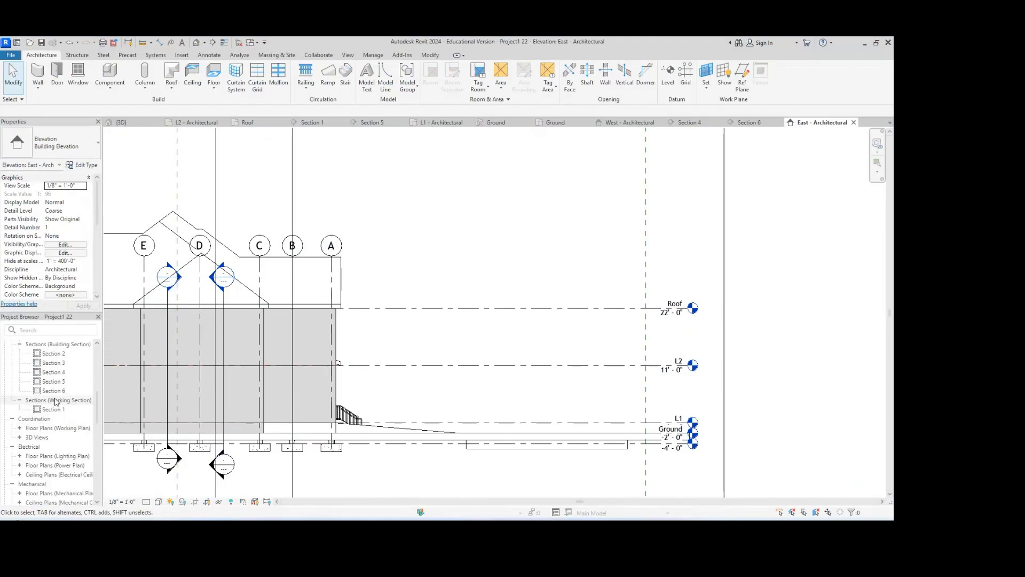
left_click(63, 363)
double_click(63, 362)
double_click(53, 354)
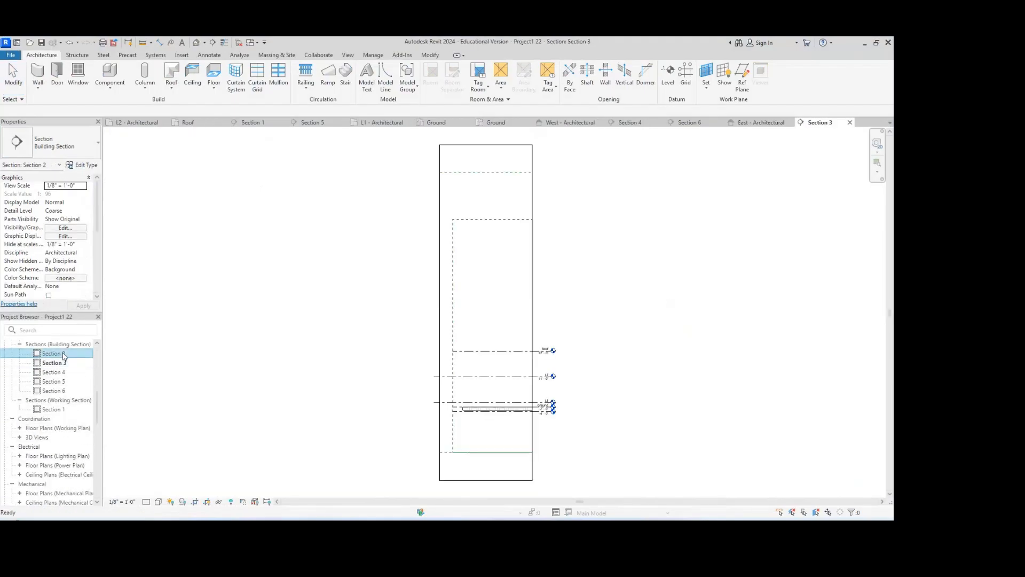
double_click(53, 381)
- Open Section 4 and examine the closet ceiling below the L2 floor and the adjacent staircase
double_click(53, 371)
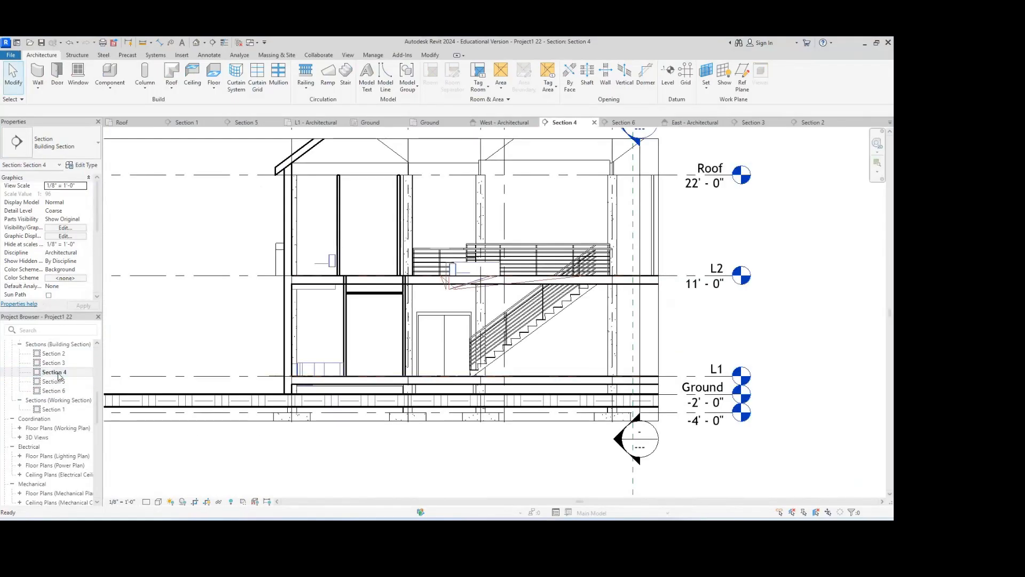
scroll(365, 296, "up", 4)
scroll(365, 294, "up", 1)
middle_click_drag(366, 294, 469, 295)
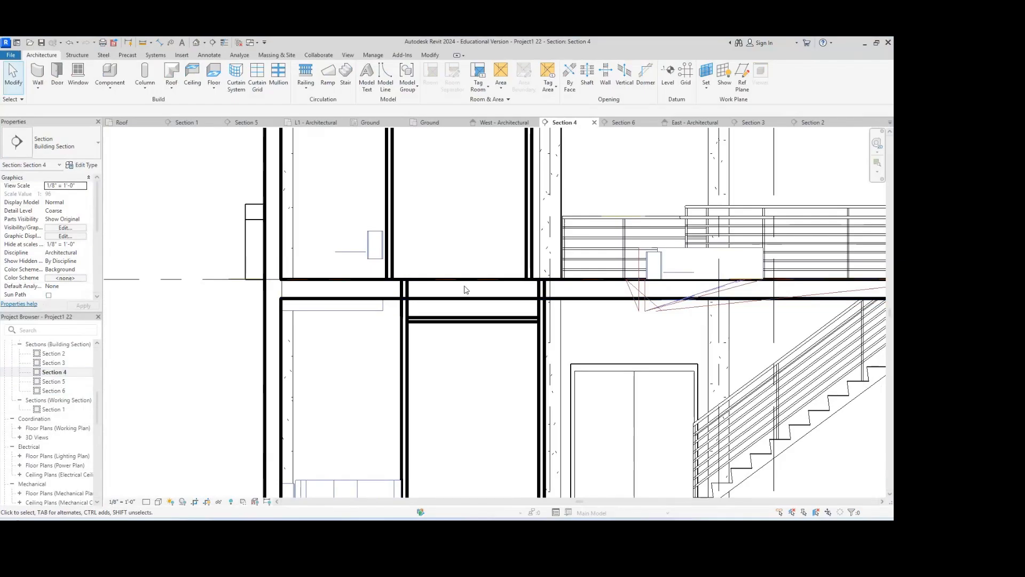
scroll(325, 286, "down", 2)
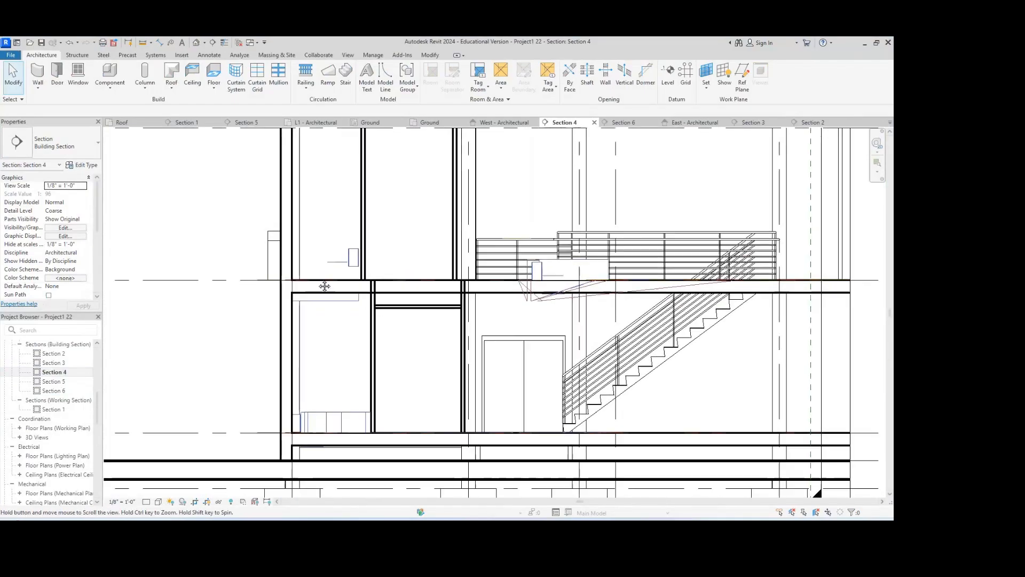
- Examine the 2' x 2' ACT ceiling between the closet walls and its position below the L2 floor in Section 4
middle_click_drag(324, 286, 334, 265)
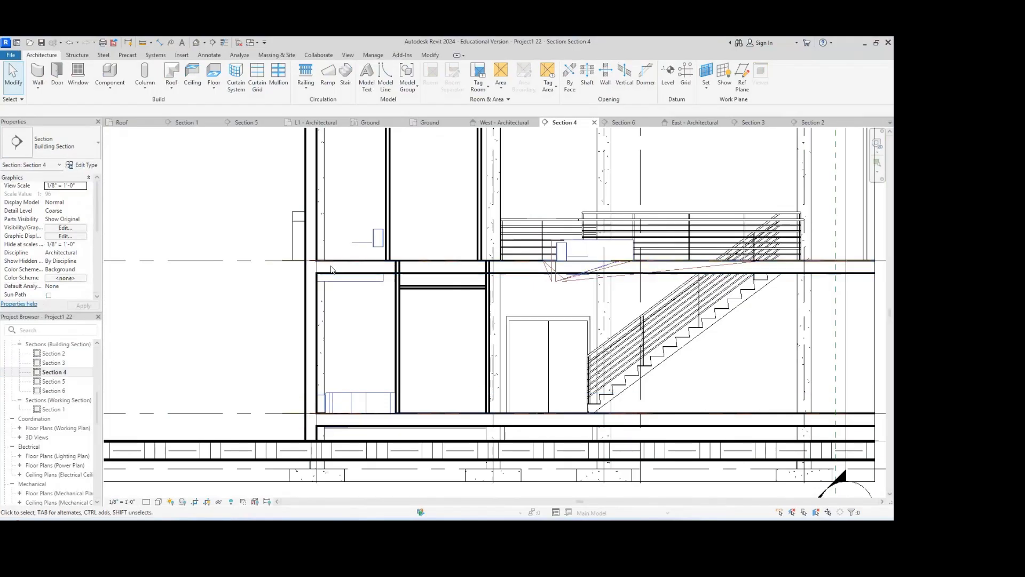
middle_click_drag(442, 293, 420, 287)
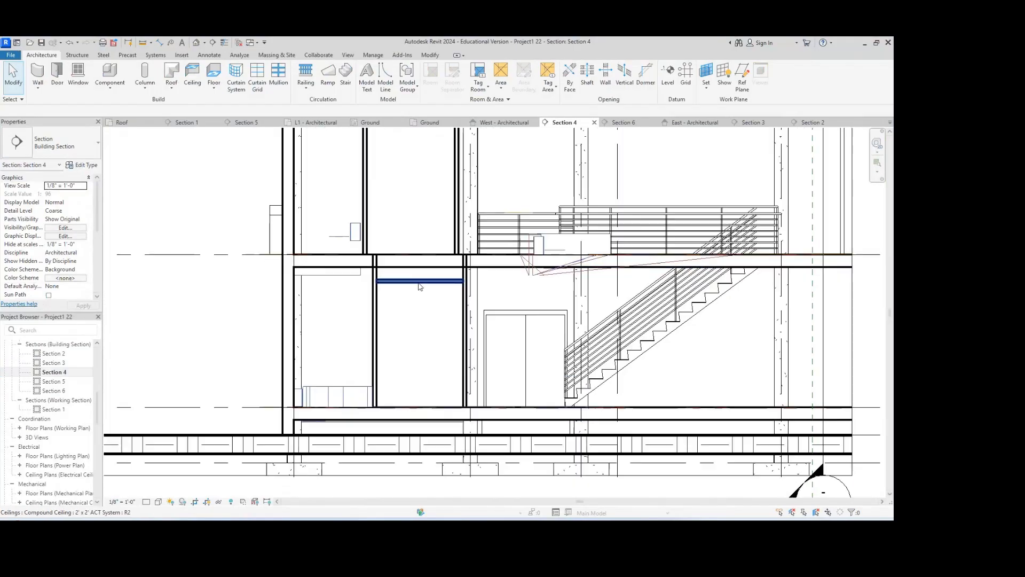
scroll(420, 287, "down", 1)
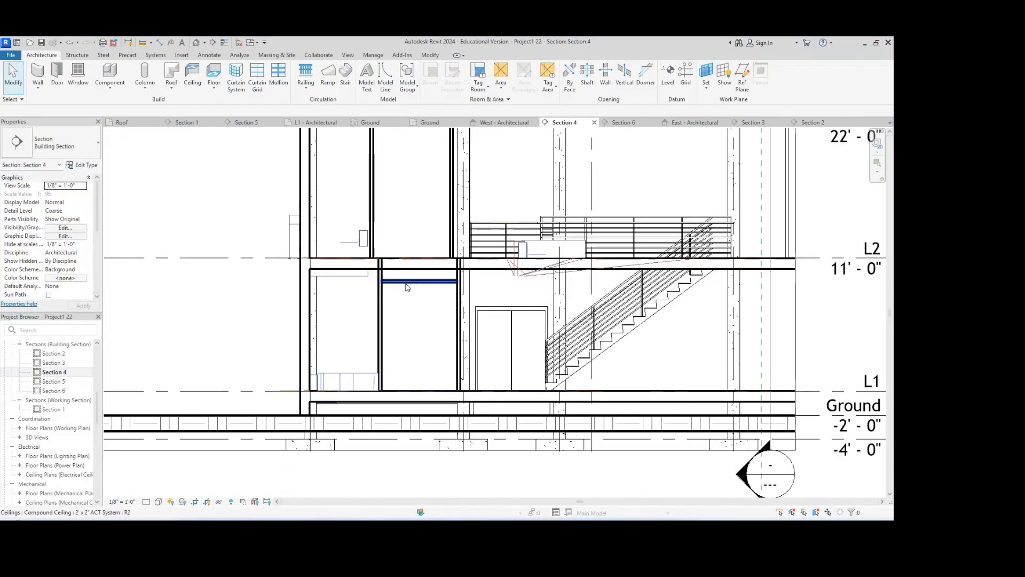
middle_click_drag(406, 283, 350, 277)
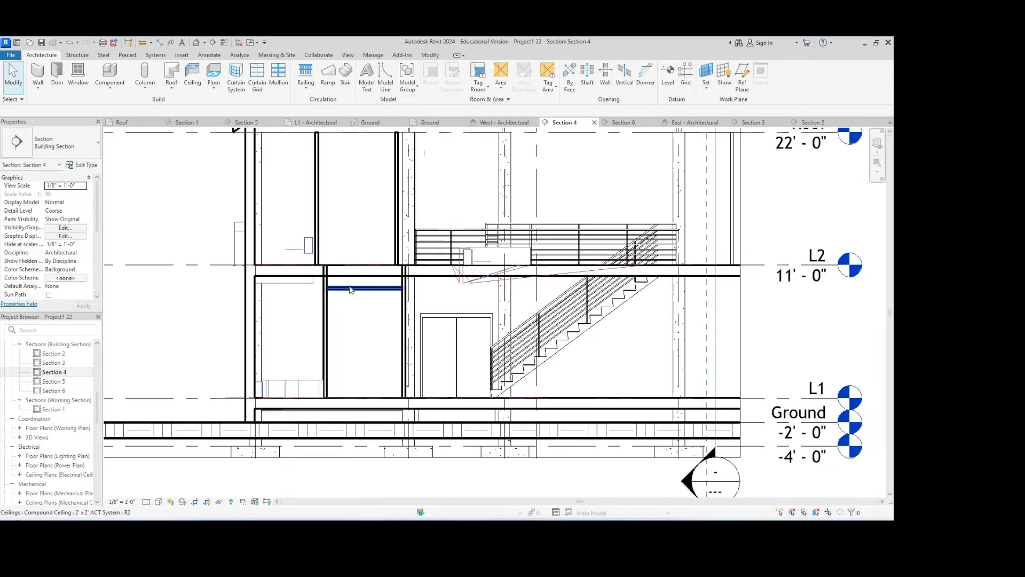
scroll(315, 280, "up", 1)
key("super+g")
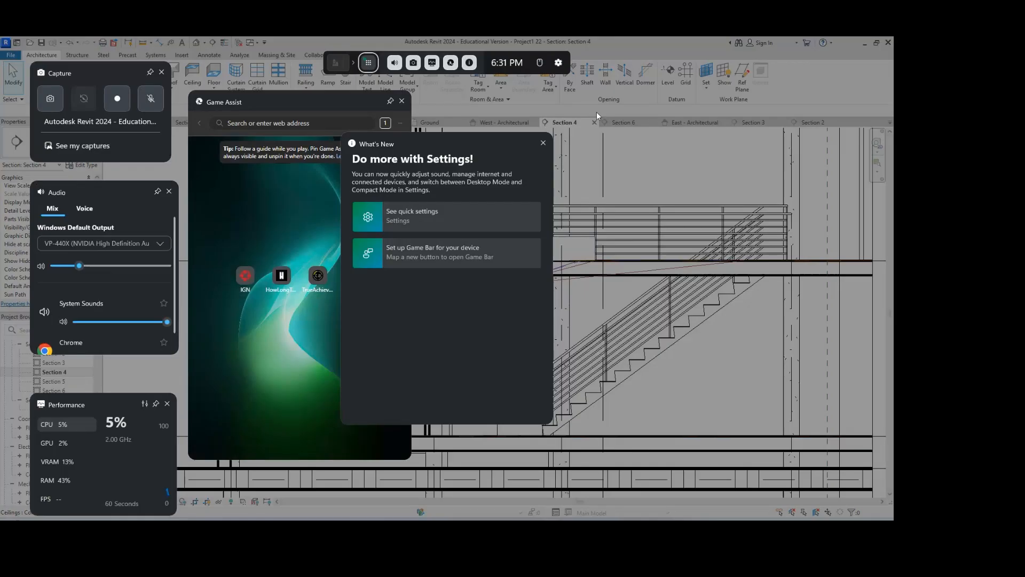
left_click(543, 144)
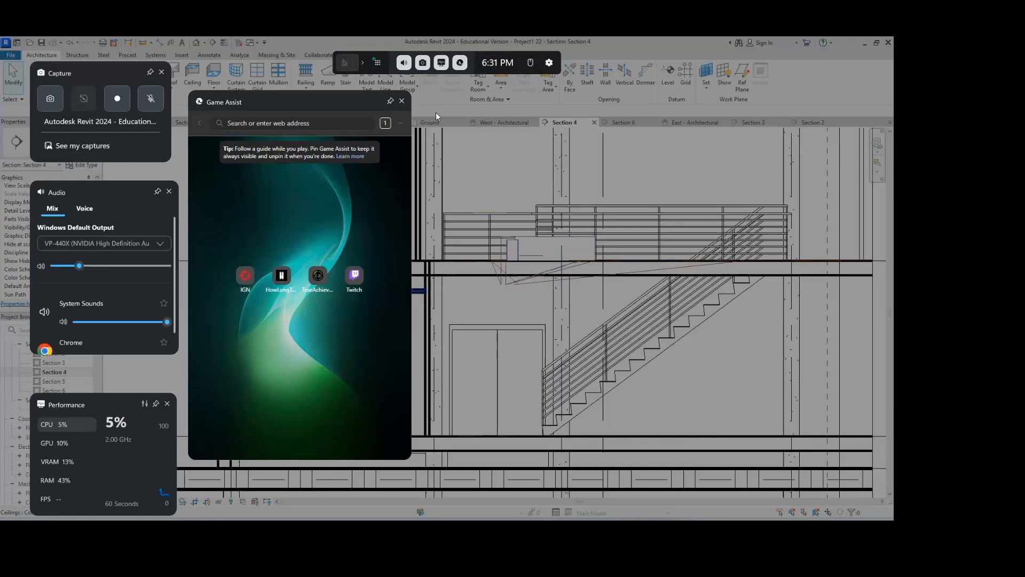
left_click(403, 101)
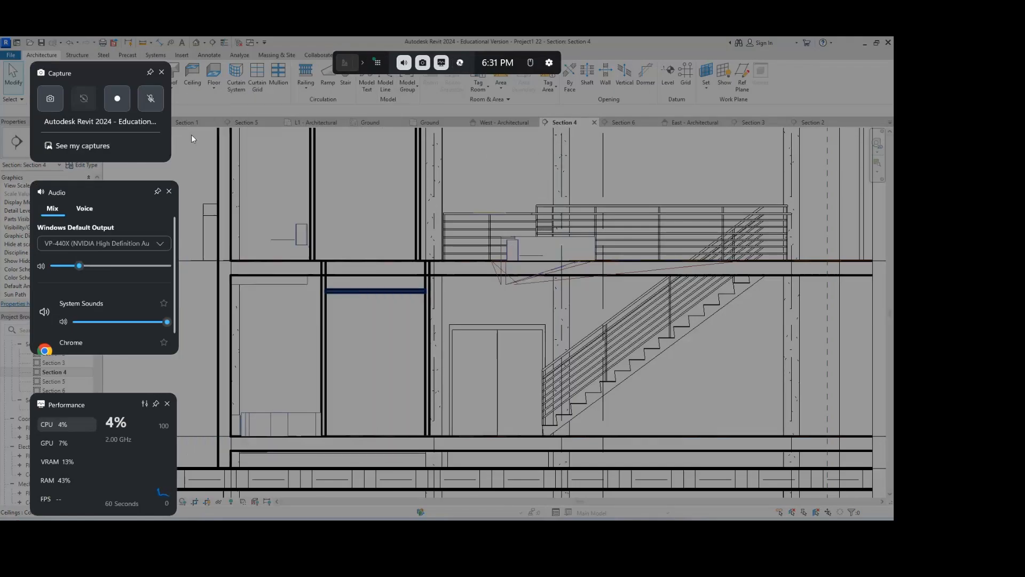
left_click(161, 72)
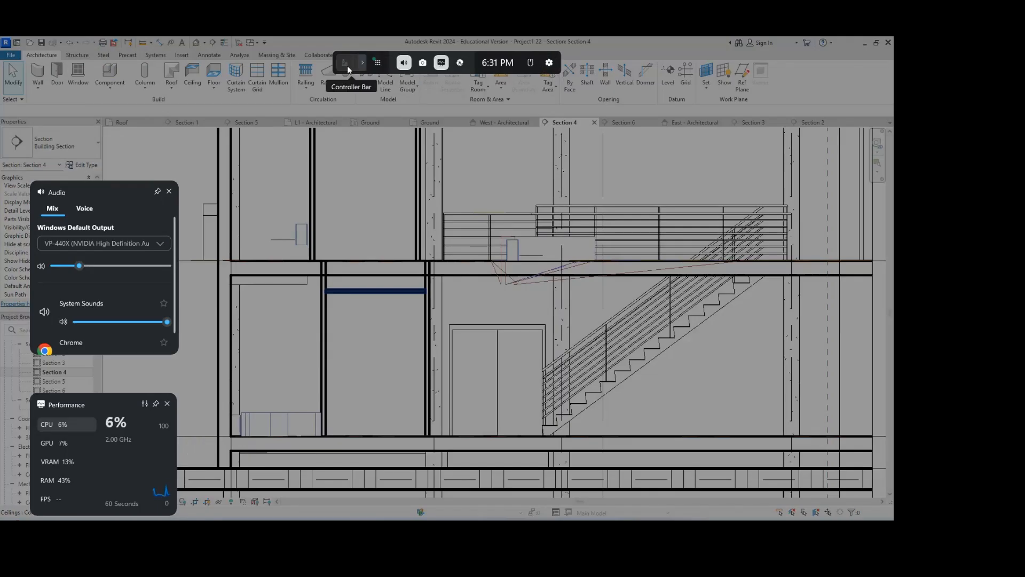
left_click(578, 297)
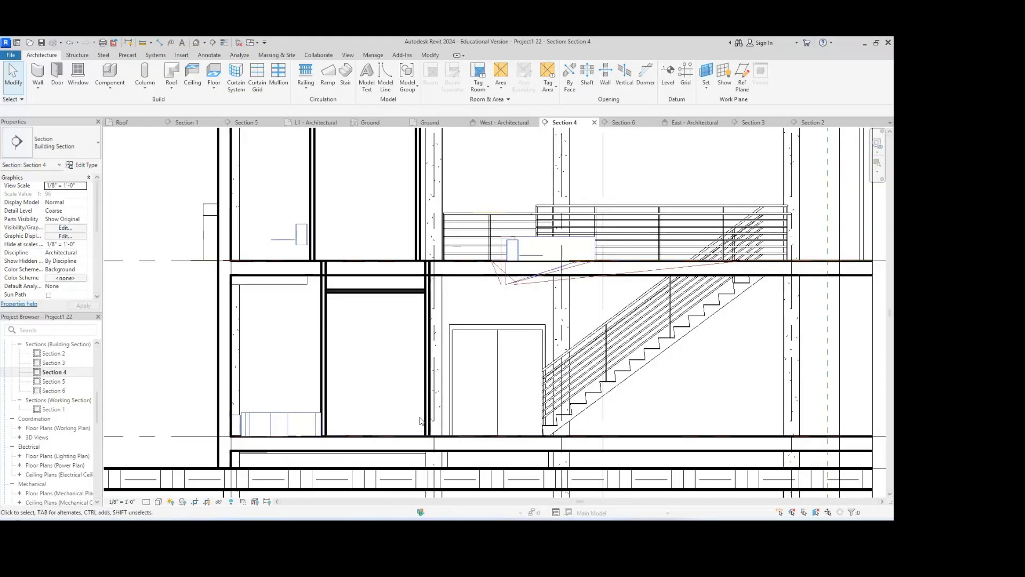
- Open the L1 architectural floor plan to show the guest bath and closet area
scroll(236, 252, "up", 1)
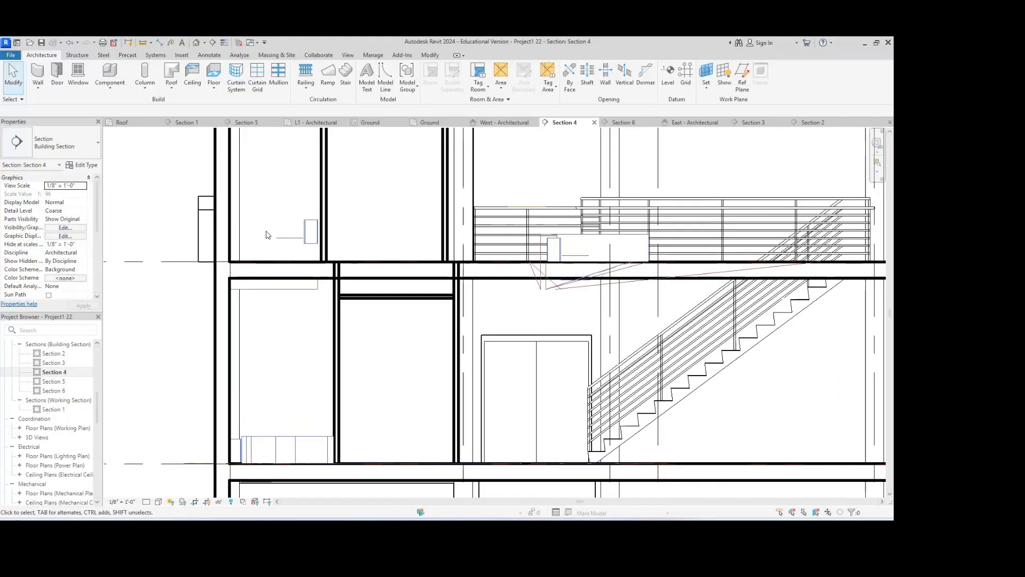
middle_click_drag(315, 226, 434, 191)
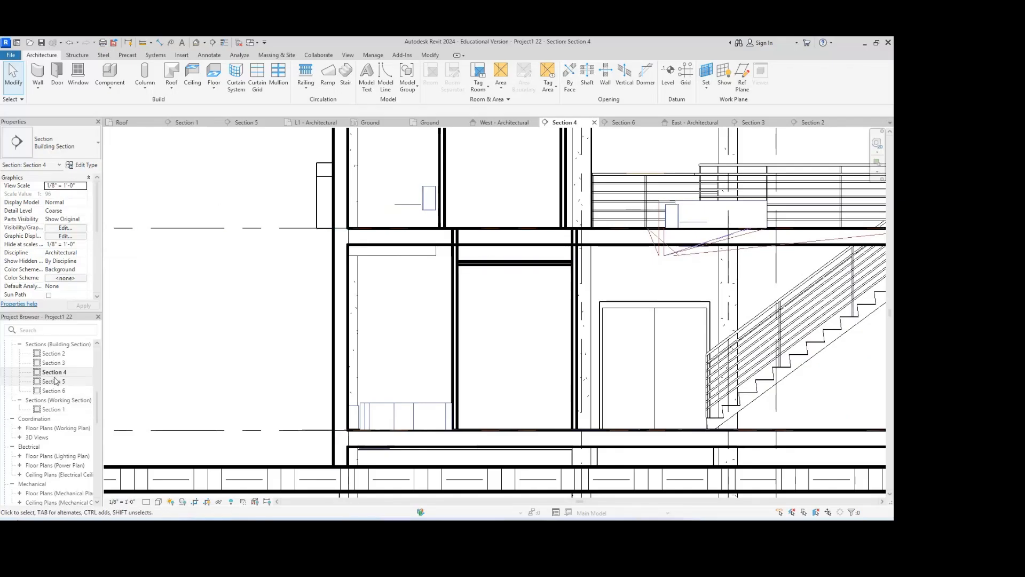
scroll(60, 383, "up", 7)
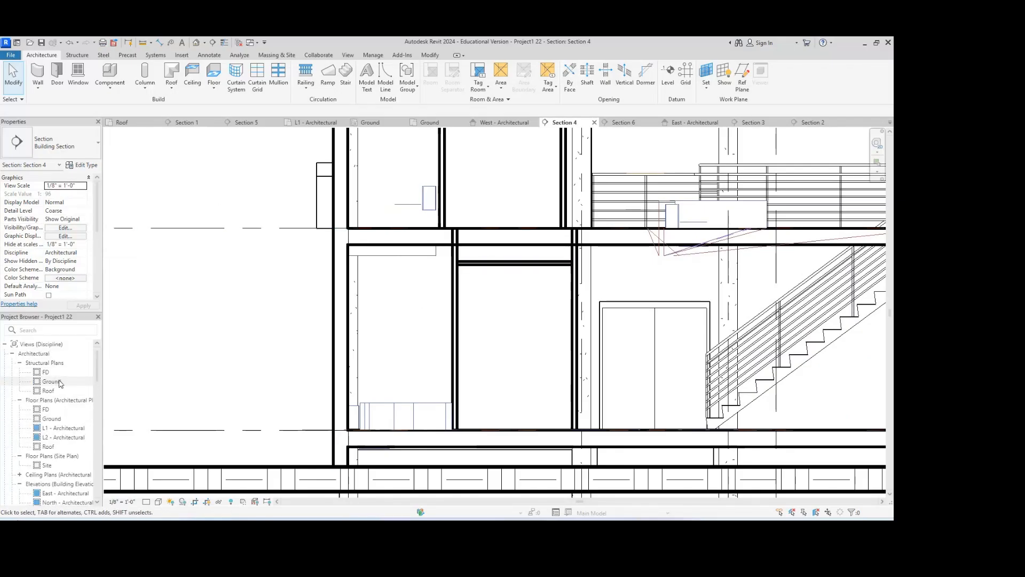
double_click(64, 428)
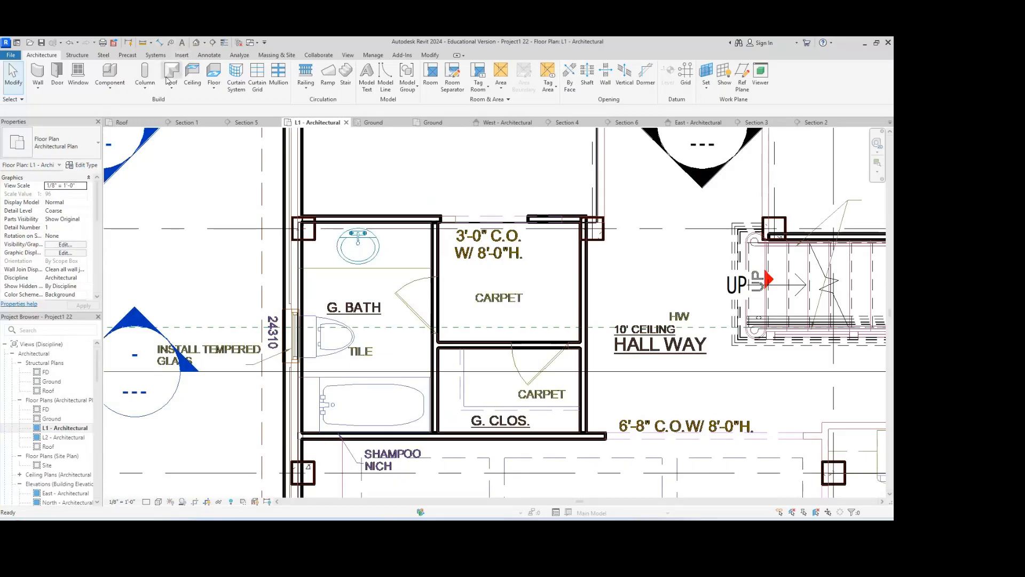
left_click(191, 75)
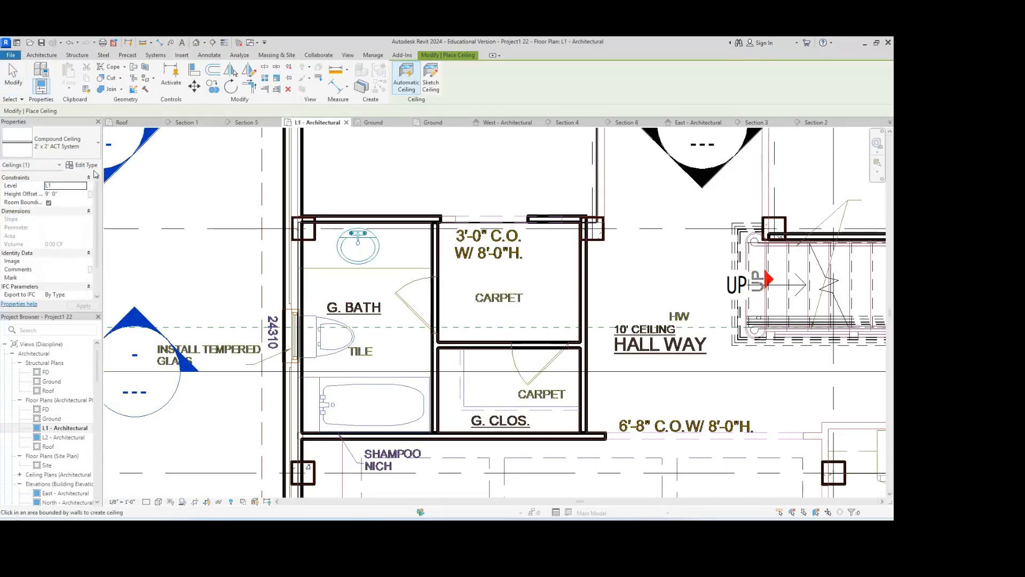
left_click(28, 144)
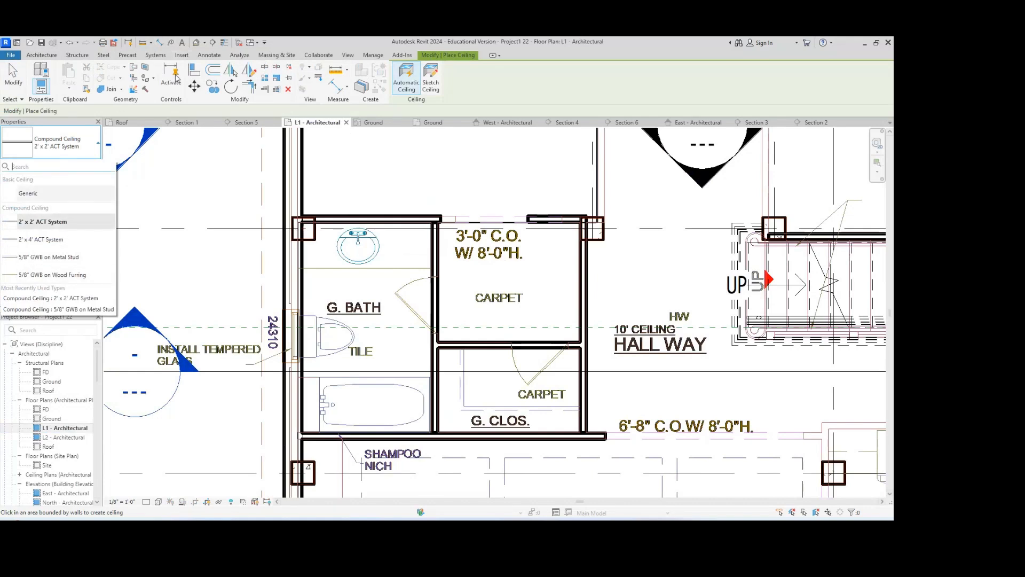
scroll(494, 391, "up", 2)
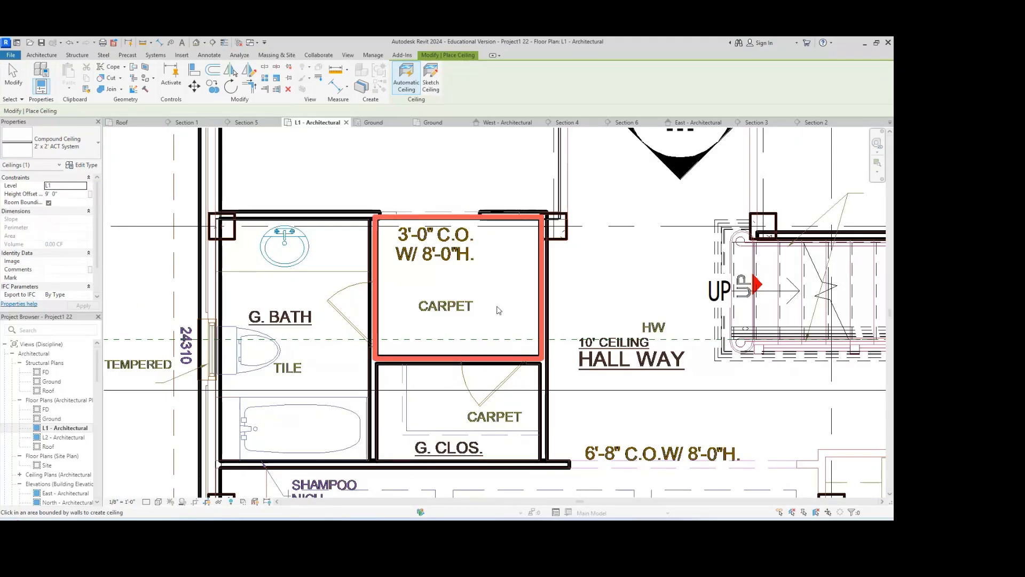
scroll(312, 350, "down", 3)
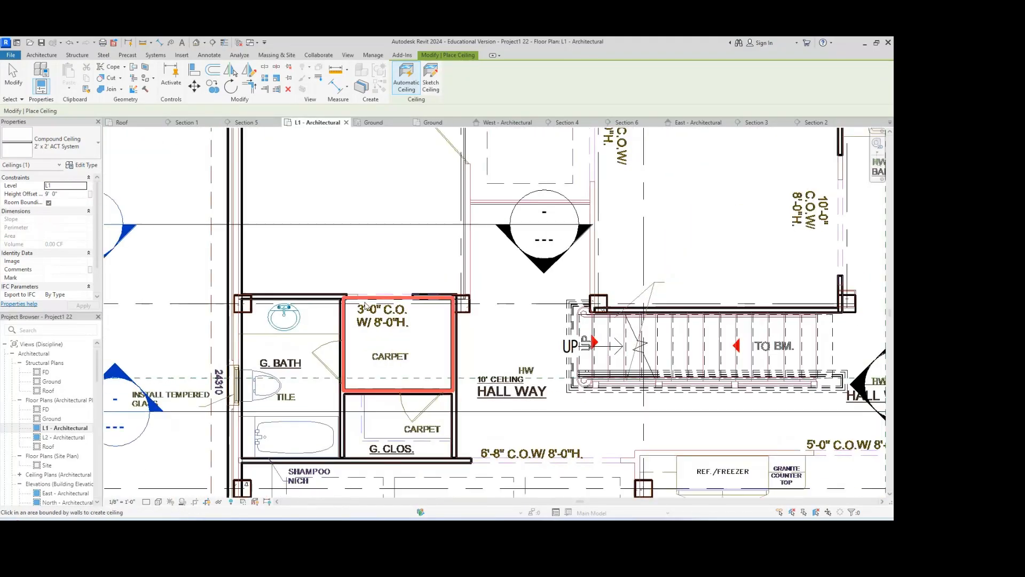
left_click(431, 84)
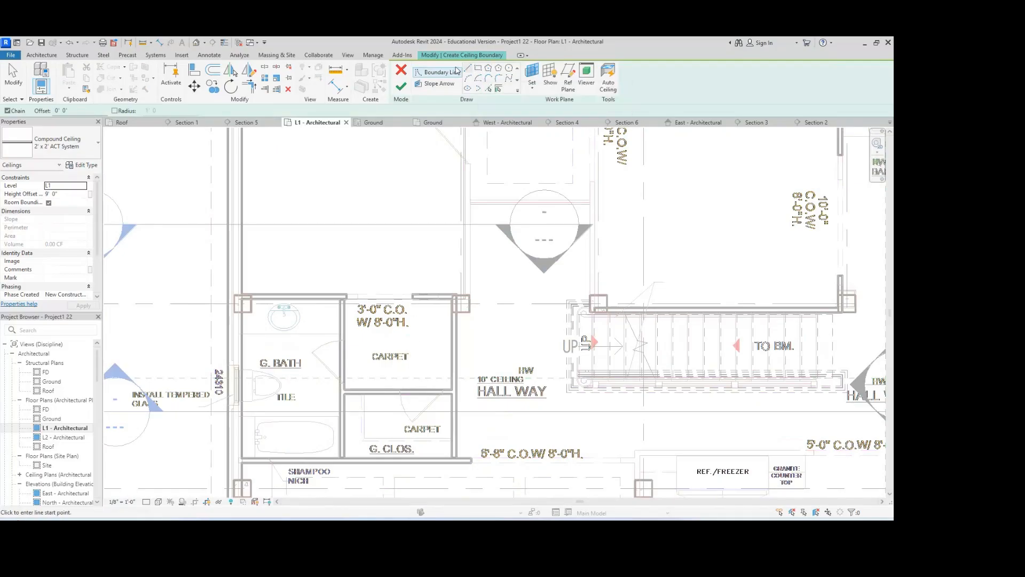
left_click(401, 71)
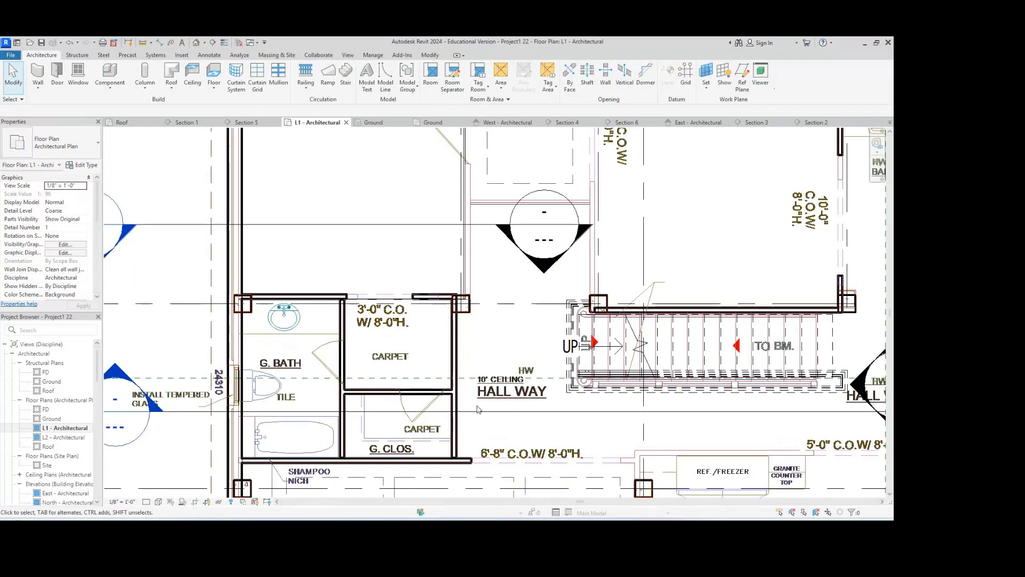
- Examine the guest closet, hallway and surrounding rooms in the L1 floor plan, including the section line crossing the closet
middle_click_drag(459, 428, 478, 383)
scroll(478, 383, "up", 1)
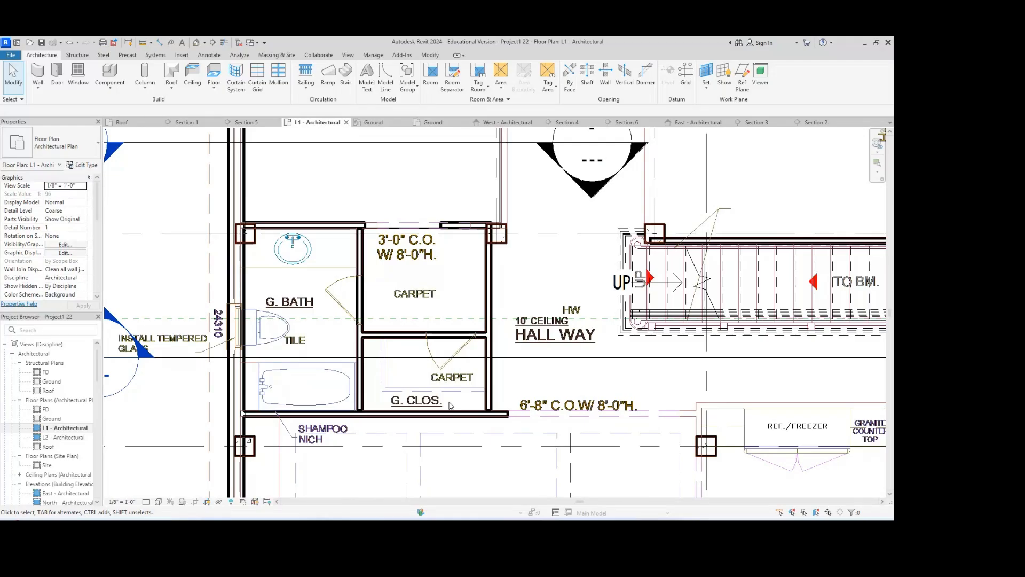
scroll(451, 406, "down", 5)
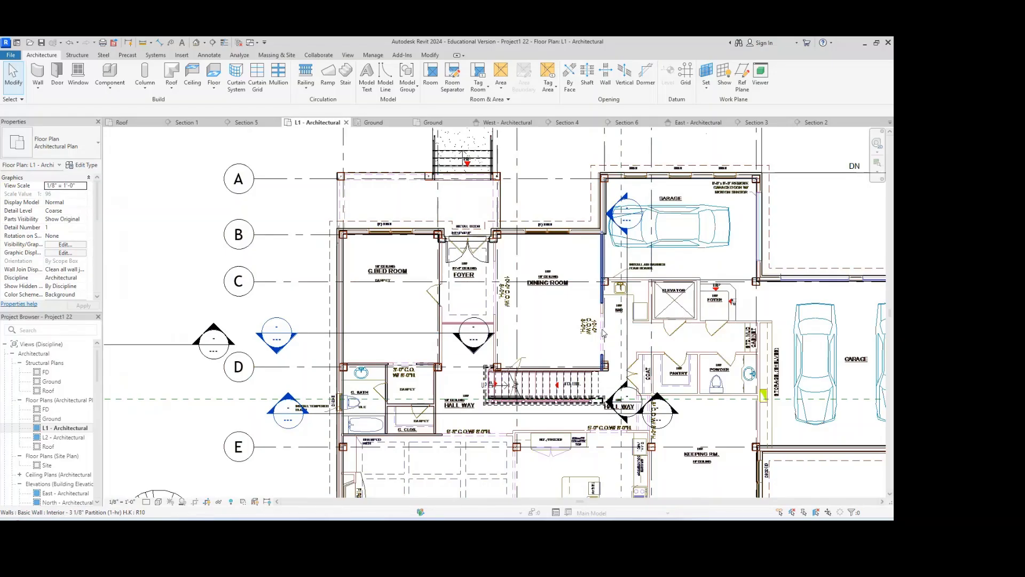
scroll(603, 350, "up", 2)
middle_click_drag(646, 309, 764, 241)
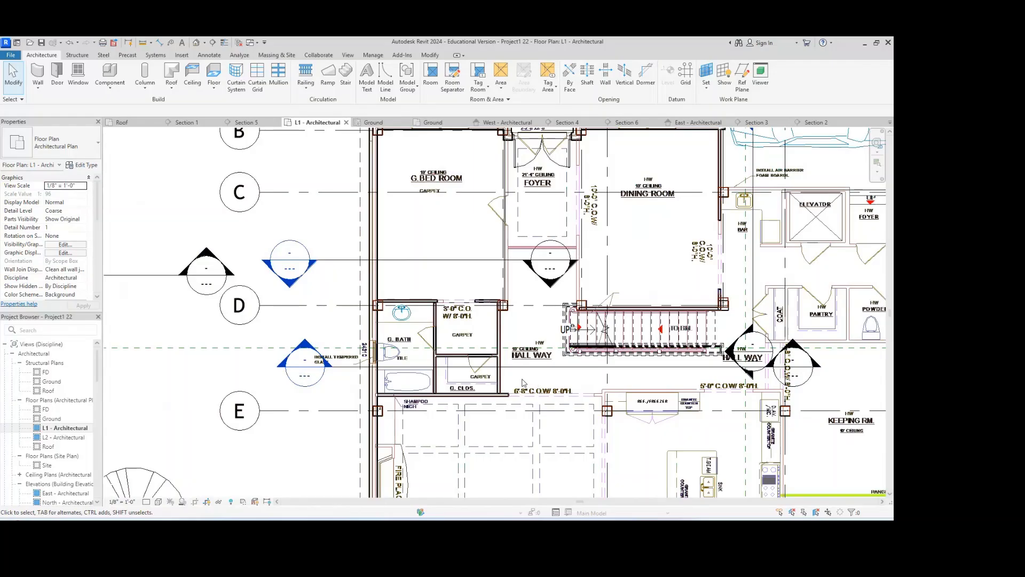
scroll(556, 371, "up", 1)
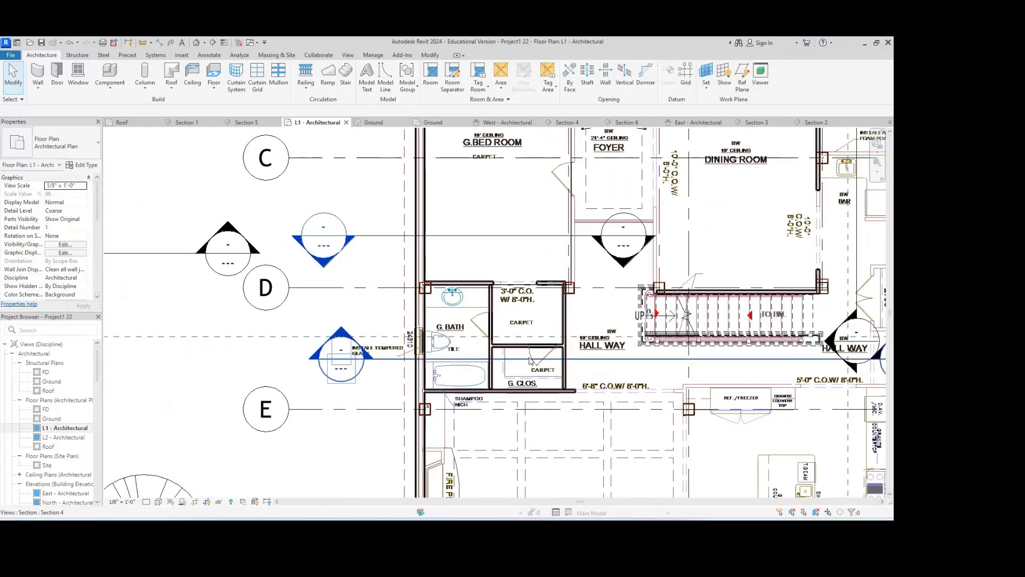
- Open Section 4 from its marker beside the guest bath and examine the staircase and level heights
double_click(343, 354)
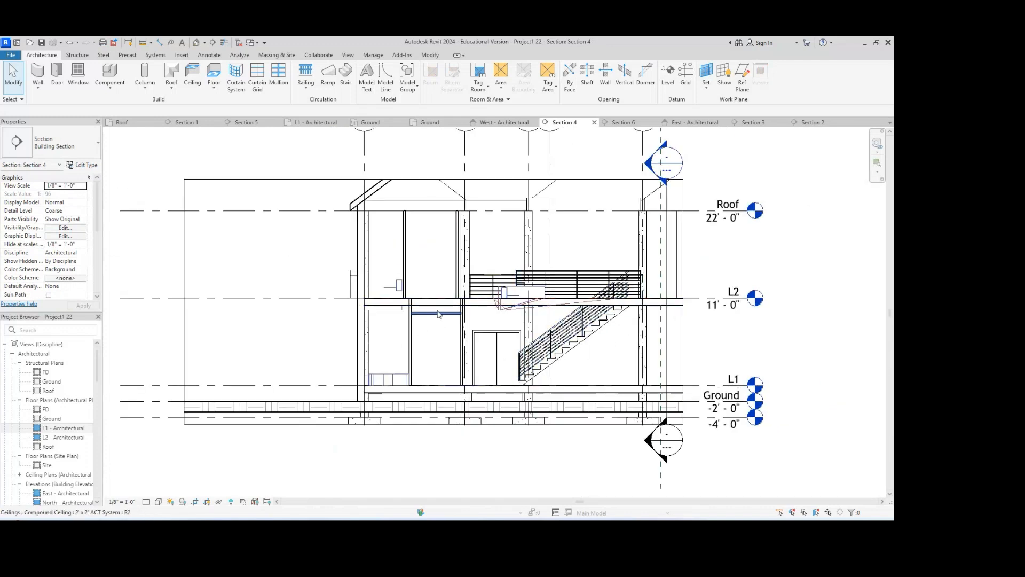
scroll(634, 290, "up", 2)
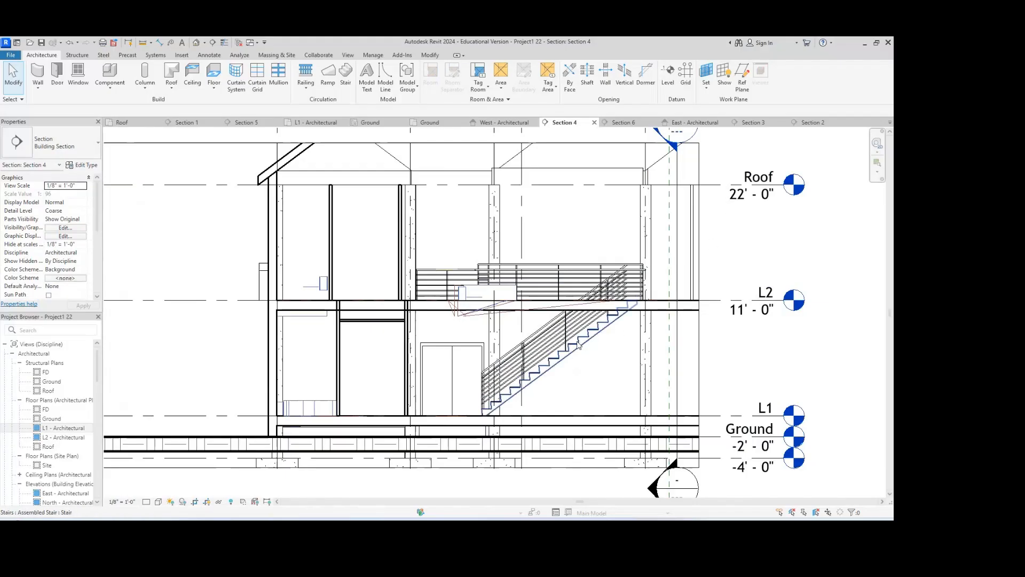
middle_click_drag(572, 357, 567, 384)
scroll(583, 395, "down", 2)
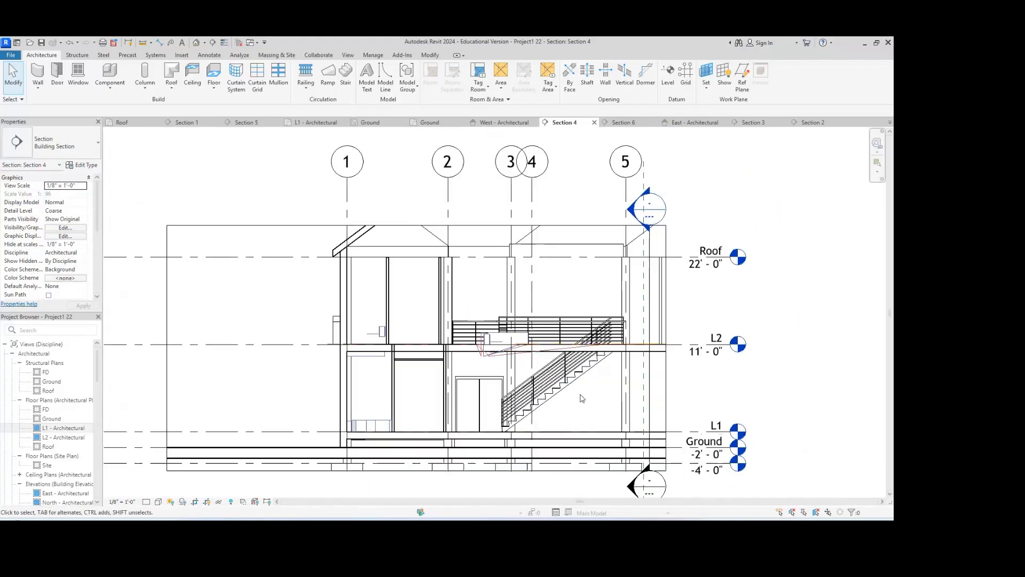
- Resize Section 4's crop region to span from just outside grid 1 to beyond grid 6, raising its upper edge to the grid bubbles
left_click(667, 326)
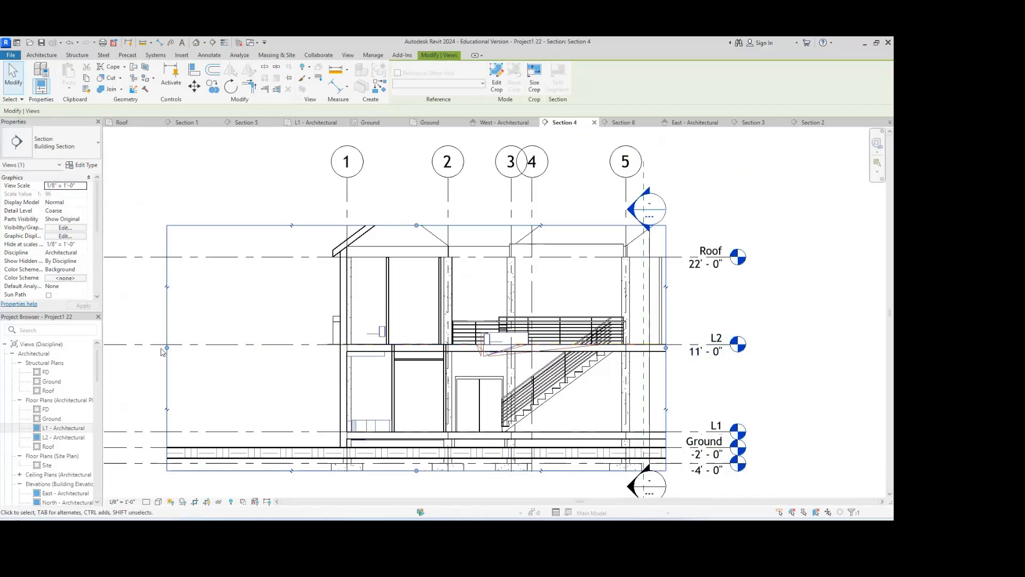
left_click_drag(167, 348, 285, 348)
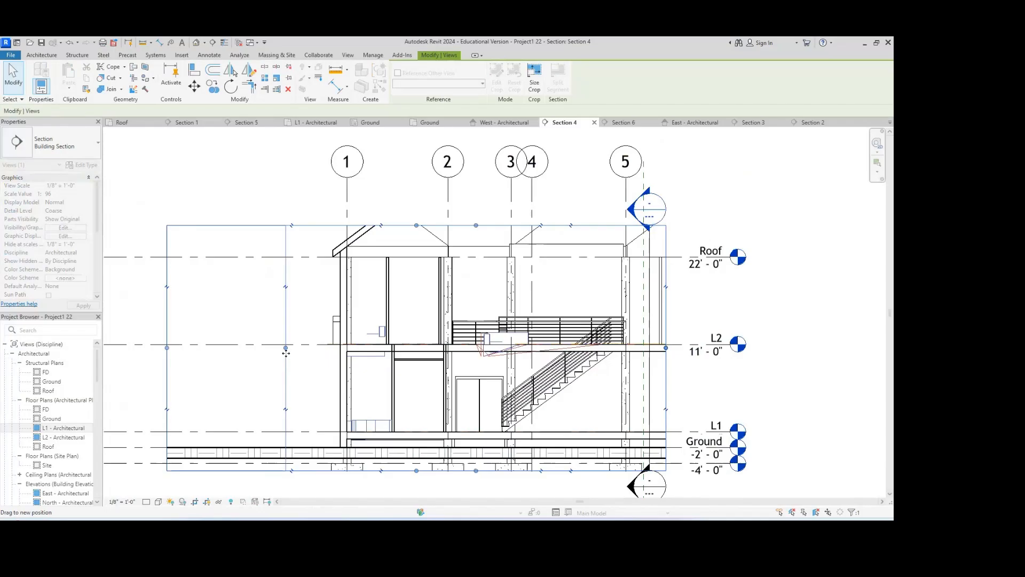
left_click_drag(666, 347, 769, 347)
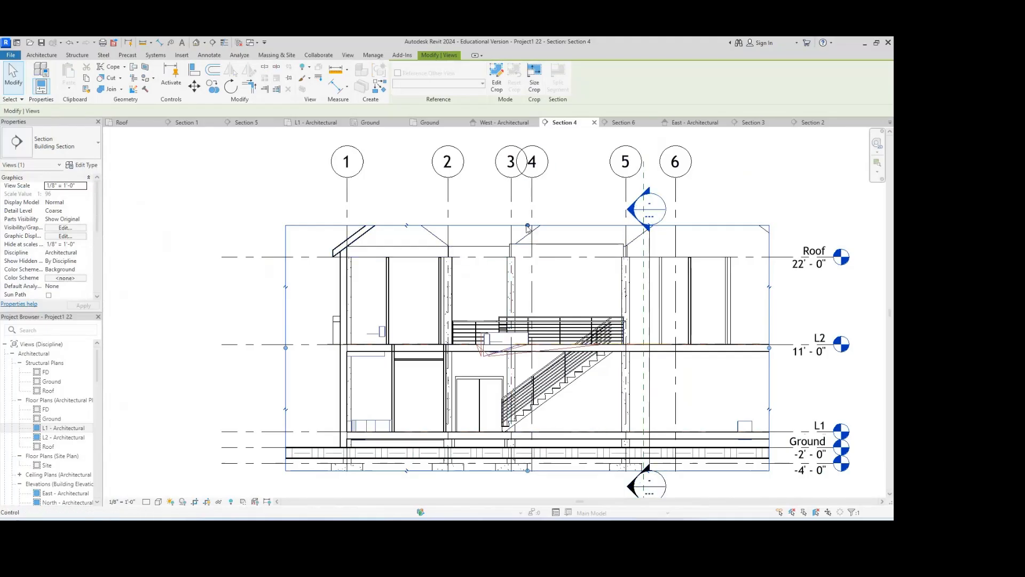
left_click_drag(527, 225, 528, 178)
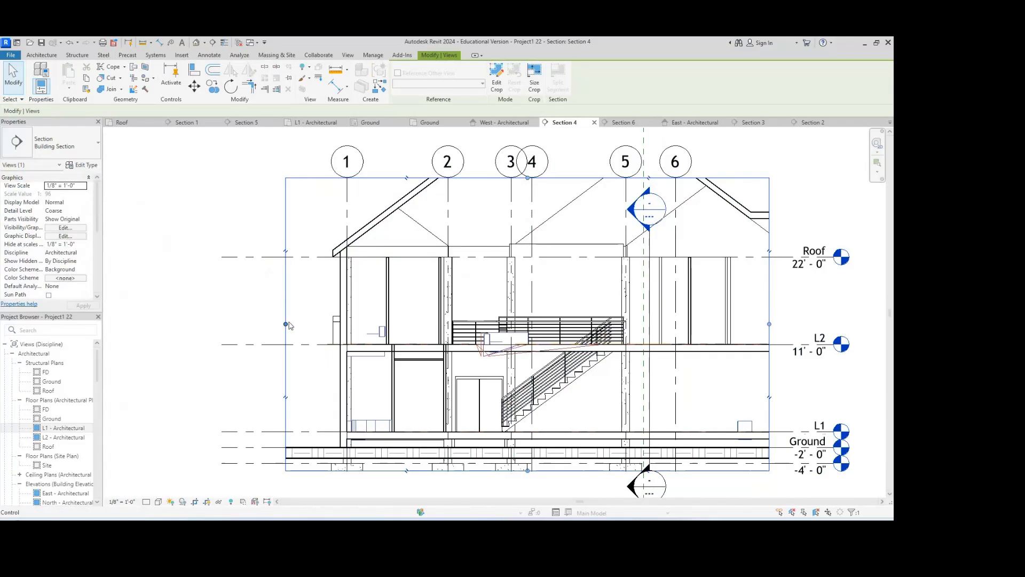
left_click_drag(285, 324, 497, 318)
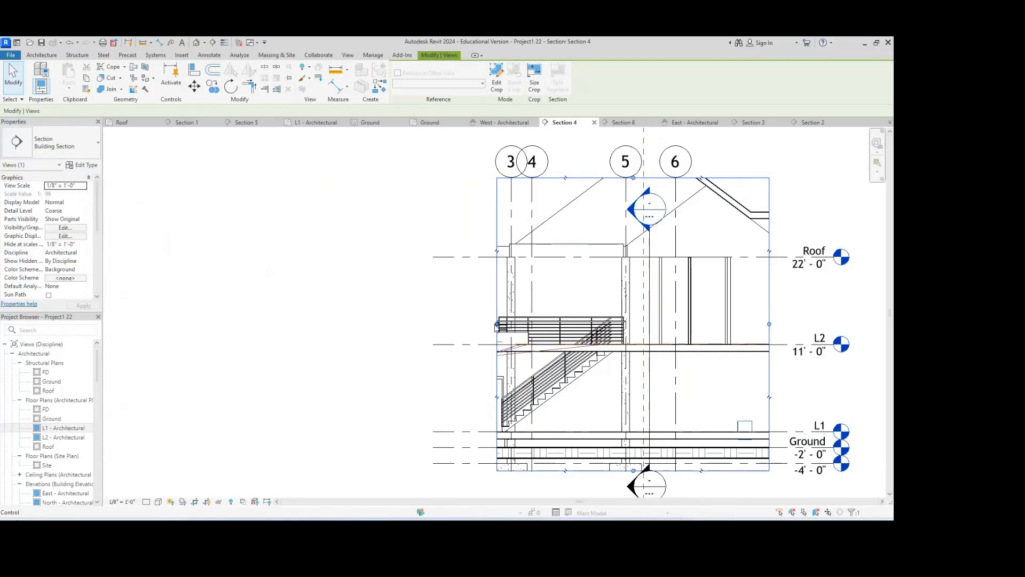
left_click_drag(497, 323, 260, 345)
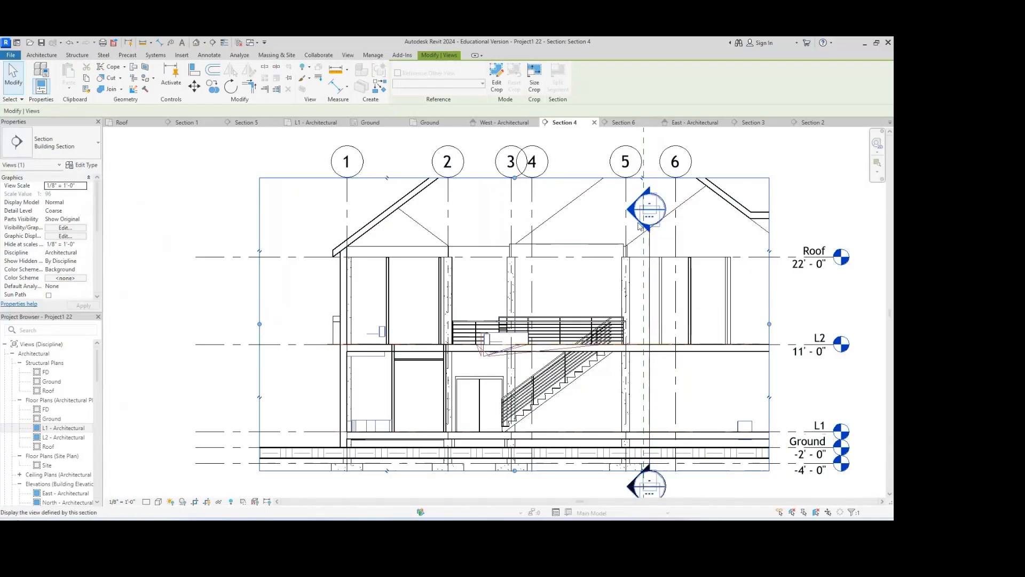
middle_click_drag(655, 417, 677, 354)
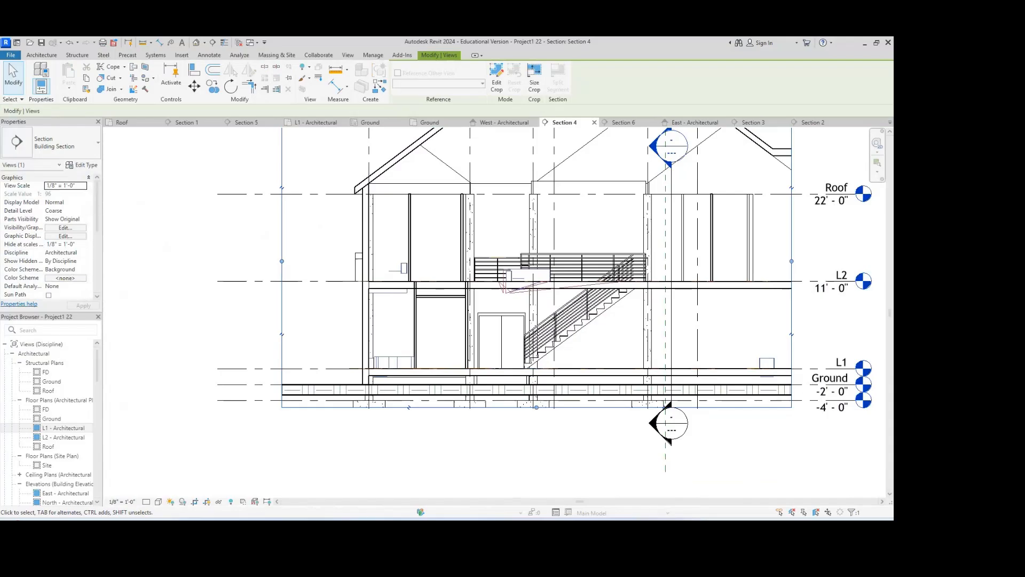
left_click(867, 527)
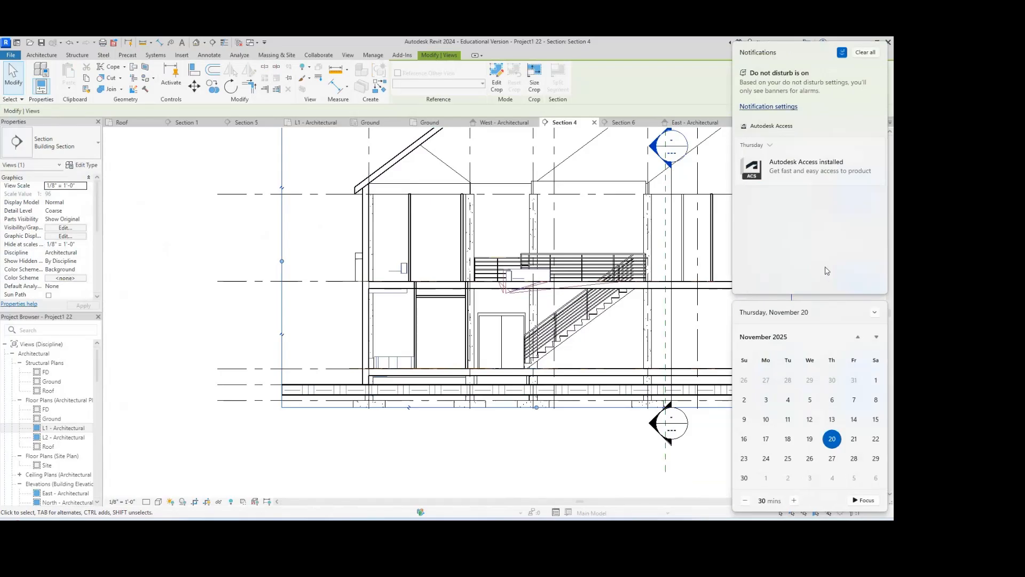
left_click(602, 441)
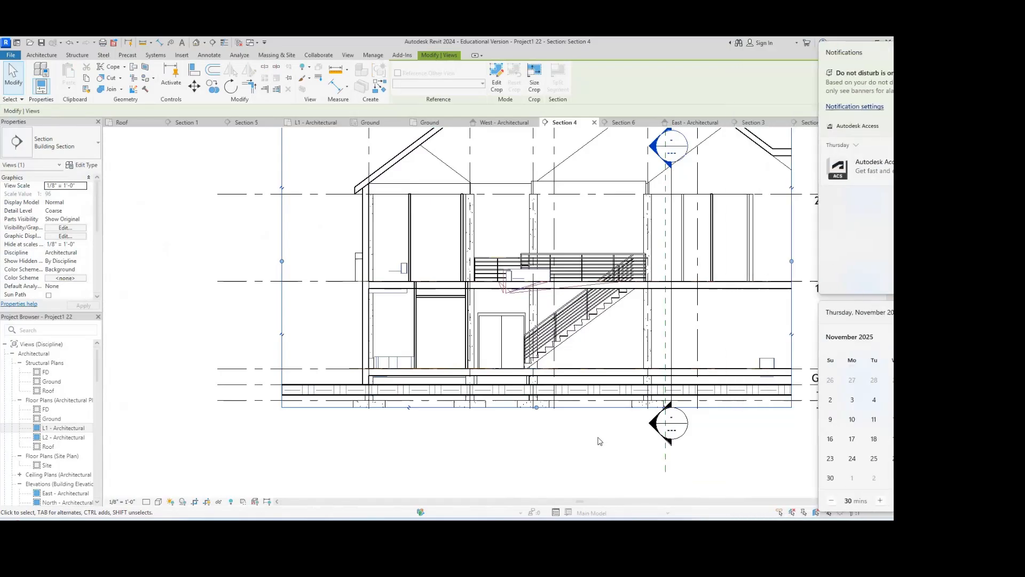
- Switch to the browser and review the Final project assignment's list of required model items and sections
scroll(582, 317, "down", 3)
middle_click_drag(556, 320, 466, 403)
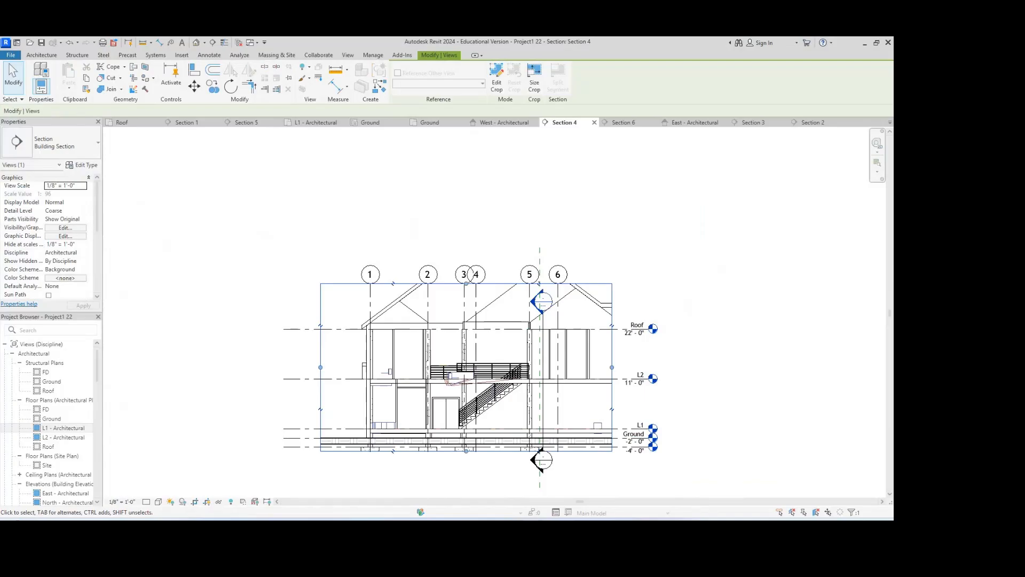
mouse_move(530, 528)
left_click(490, 504)
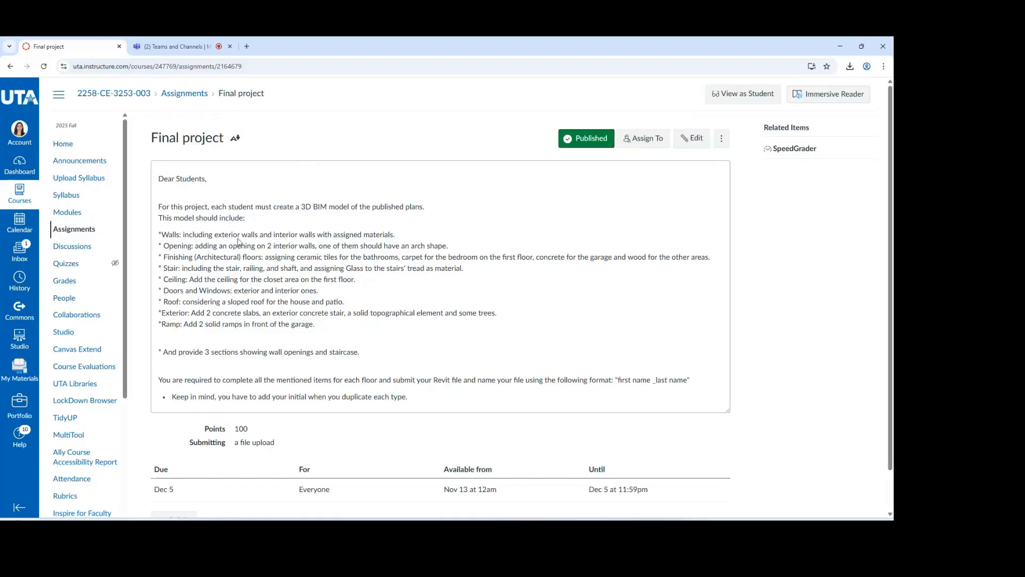
scroll(293, 323, "down", 1)
scroll(342, 179, "up", 1)
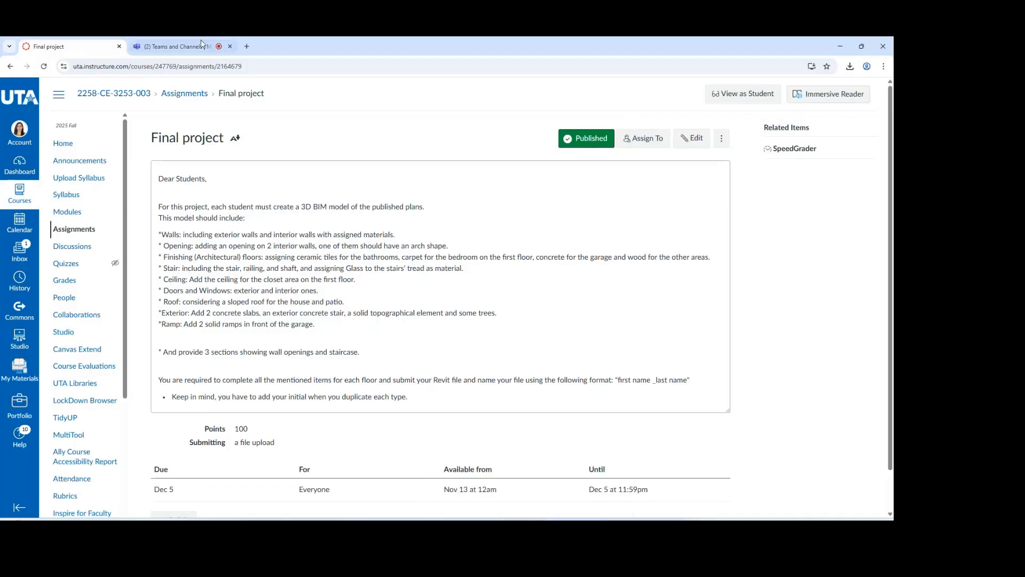
left_click(173, 47)
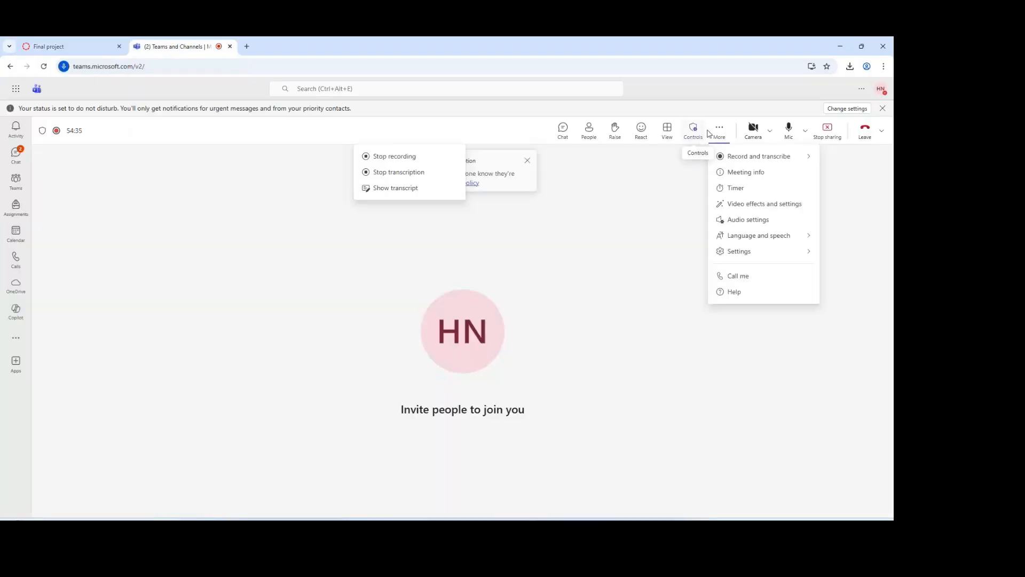
left_click(731, 160)
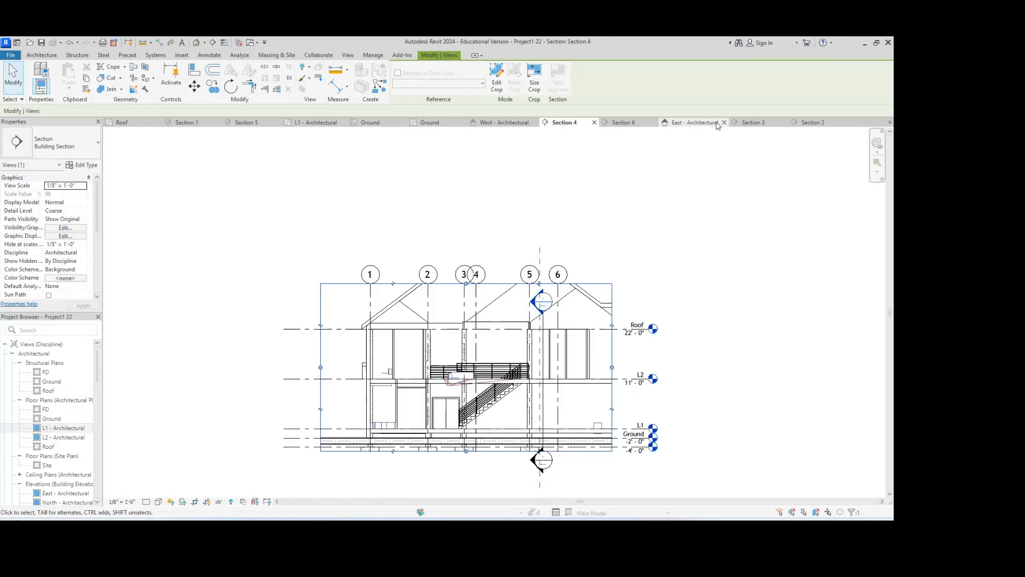
- Open the default 3D view in Revit and examine the house's exterior, including the patio, roof, ramps and entrance walkway
left_click(196, 43)
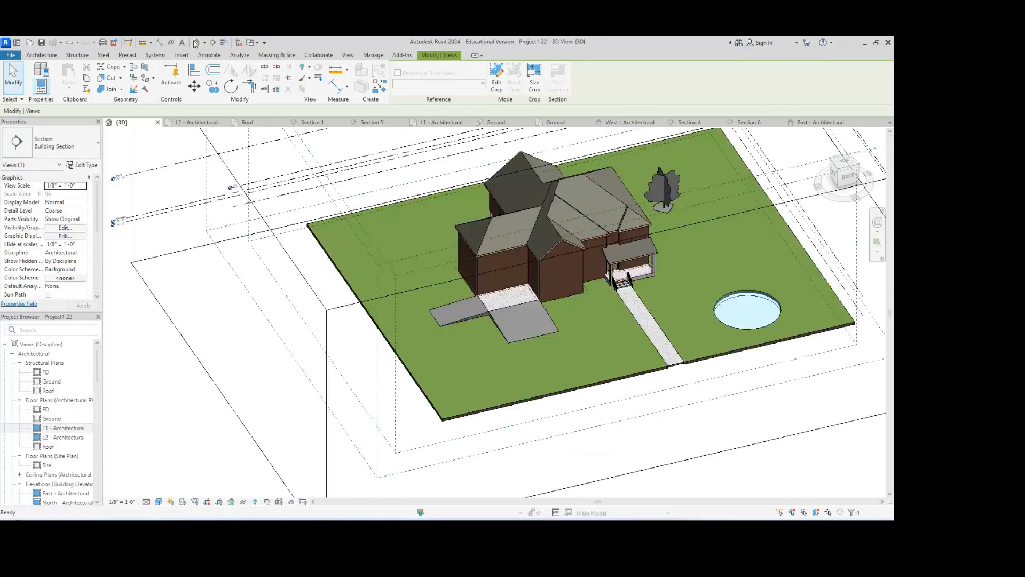
scroll(614, 246, "up", 4)
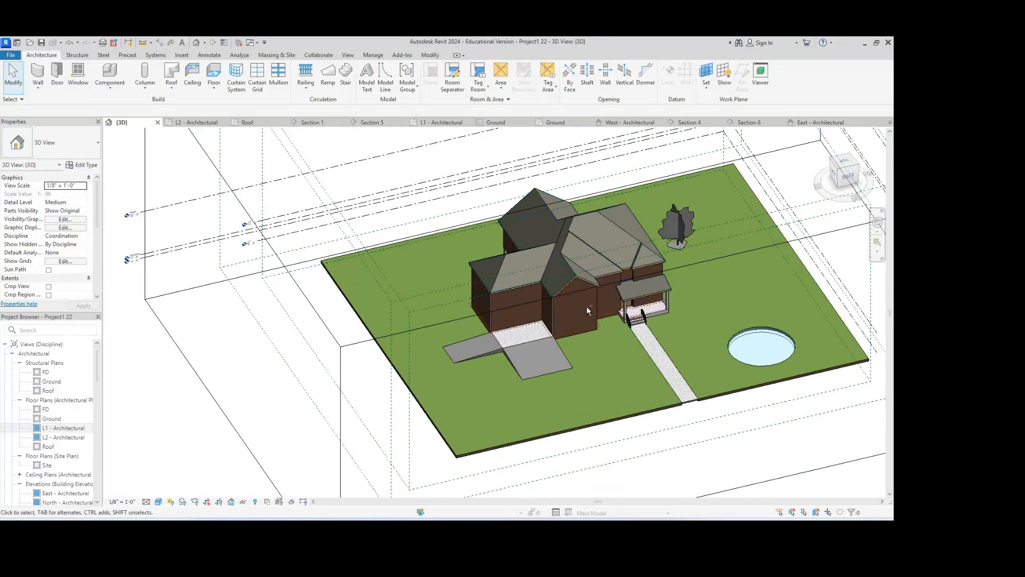
middle_click_drag(587, 306, 534, 373, "shift")
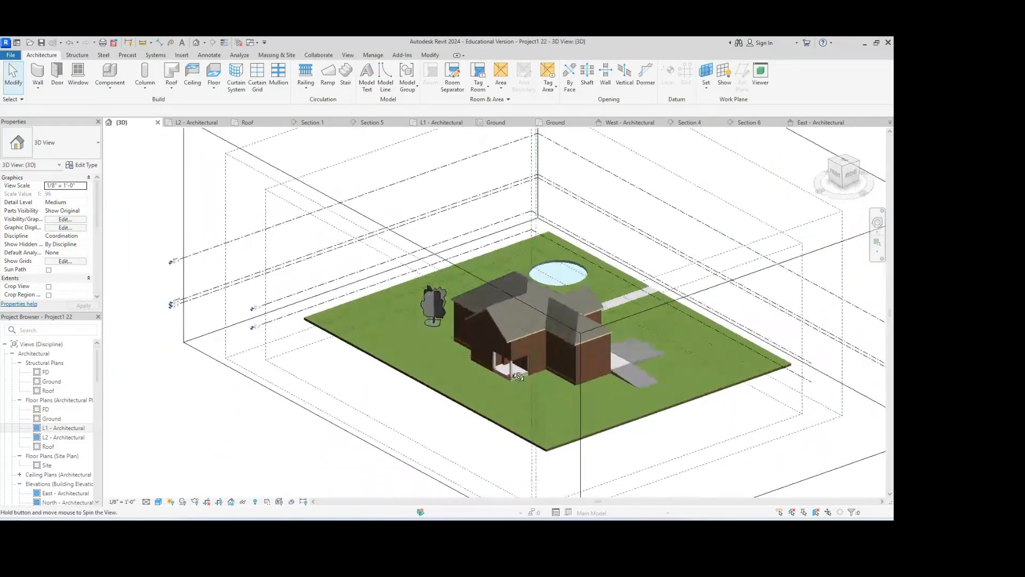
scroll(489, 344, "up", 5)
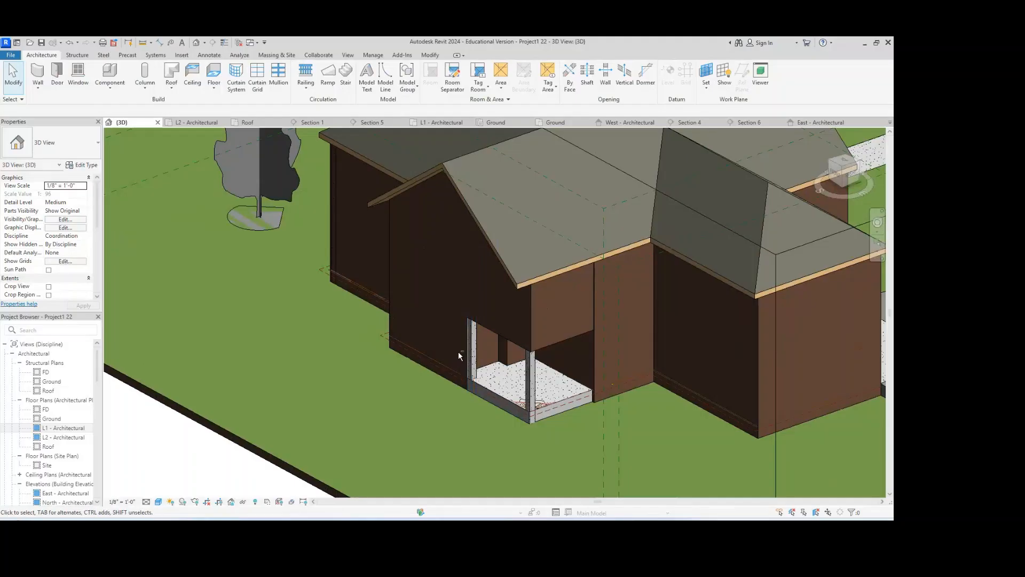
middle_click_drag(459, 351, 635, 344, "shift")
middle_click_drag(564, 350, 748, 287)
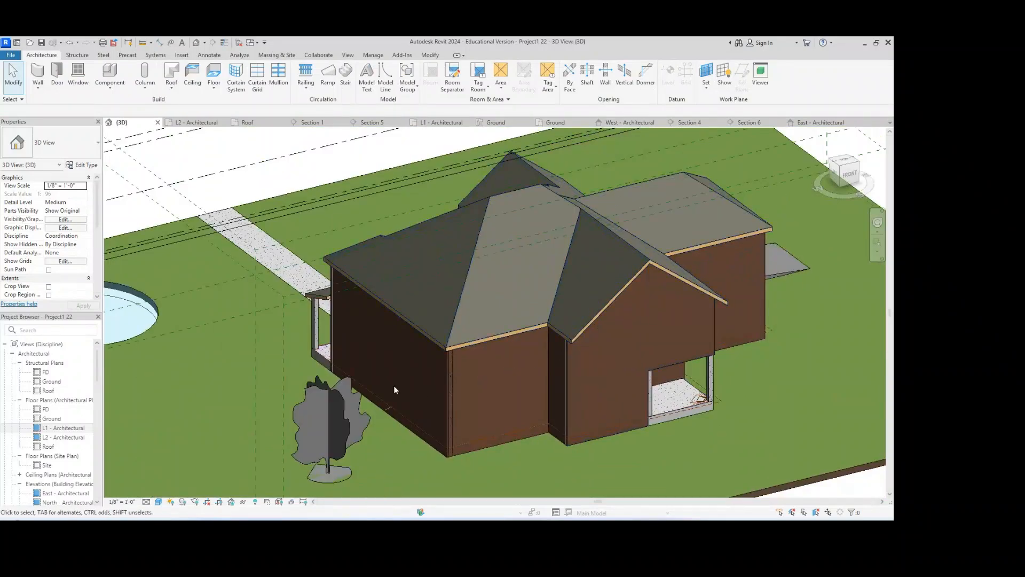
middle_click_drag(422, 368, 638, 357, "shift")
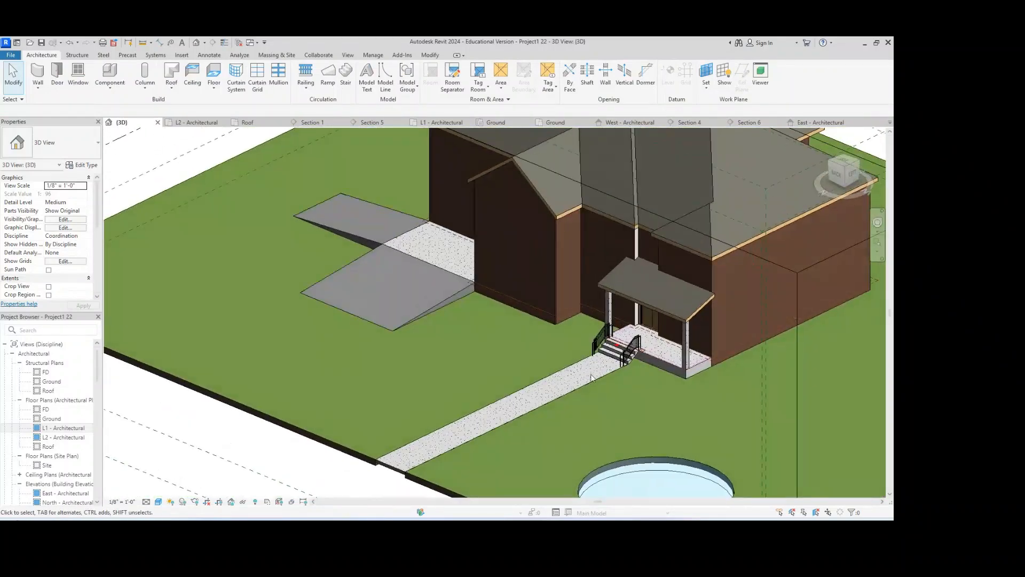
left_click(57, 73)
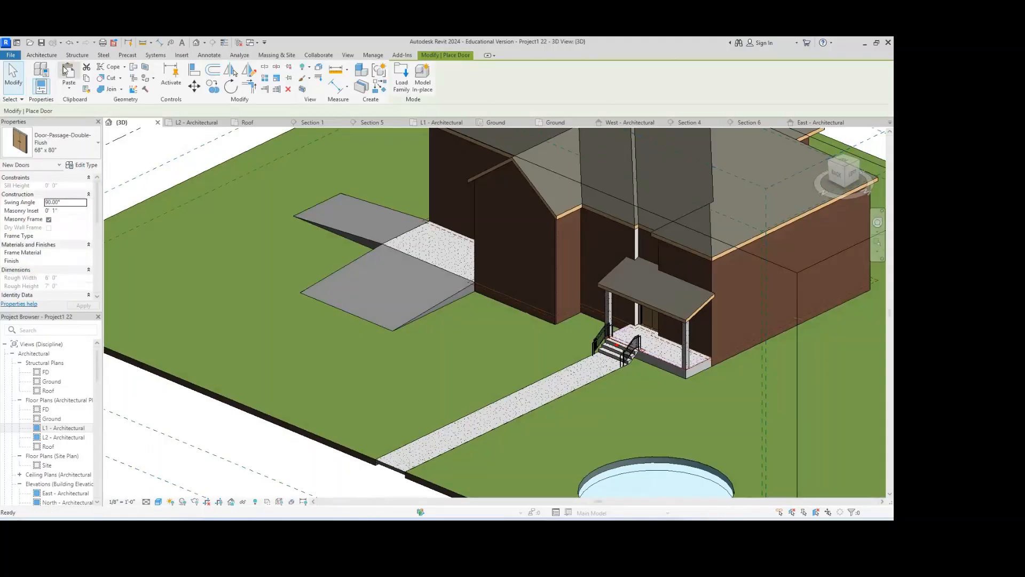
left_click(59, 143)
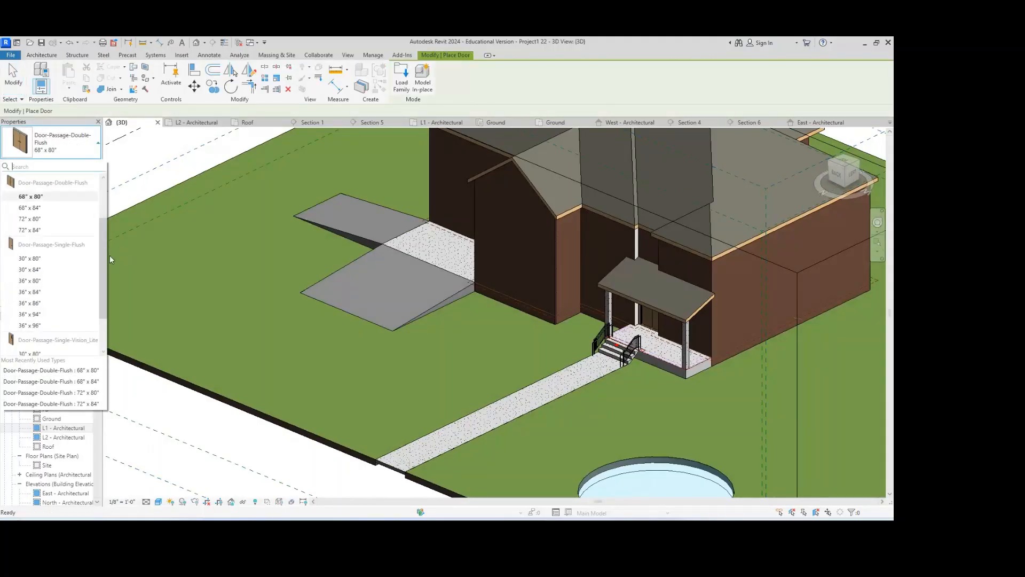
scroll(107, 241, "up", 2)
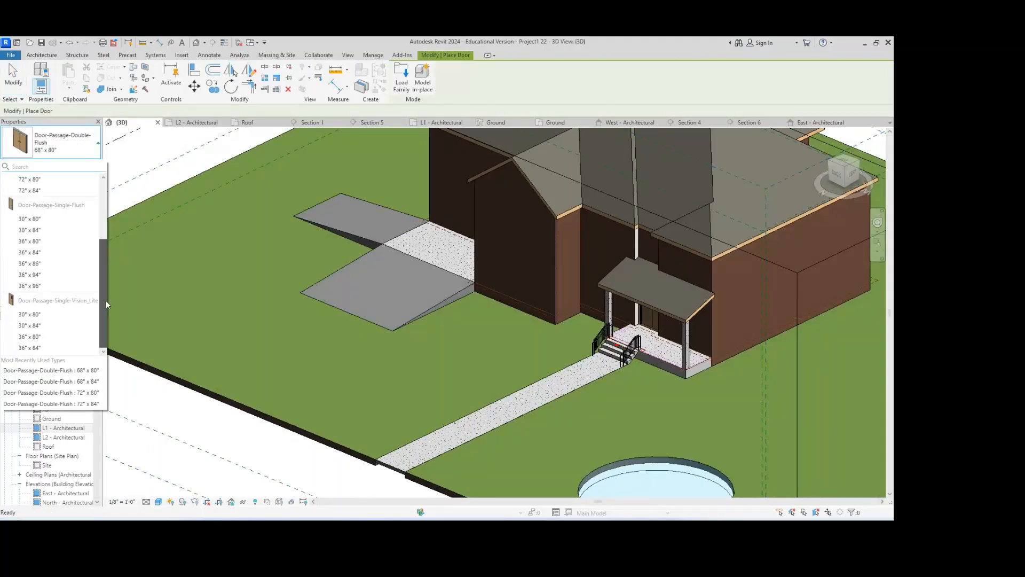
left_click(371, 41)
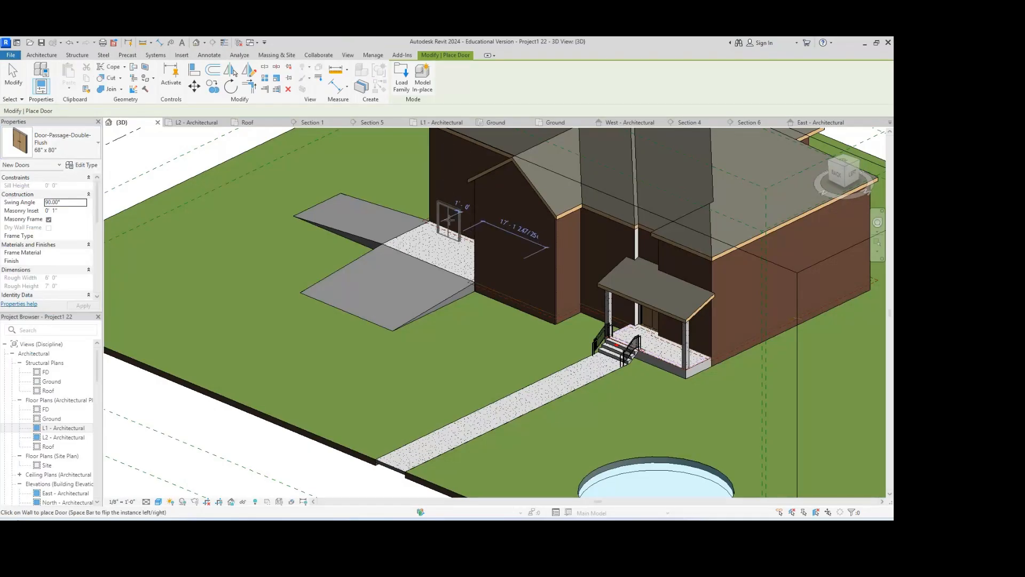
key("Escape")
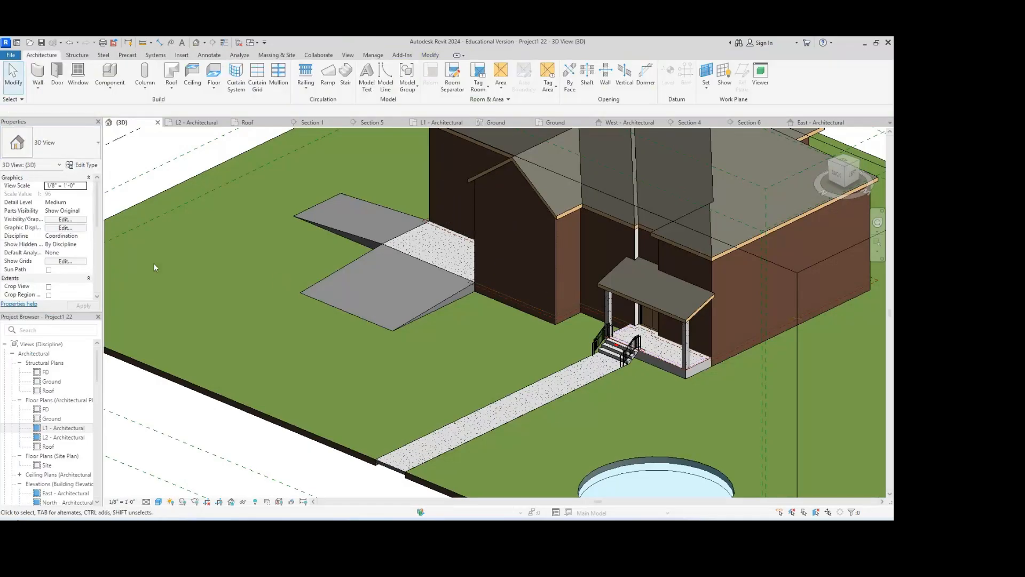
- Open the L1 architectural floor plan at the guest bath and closet area
scroll(470, 240, "down", 2)
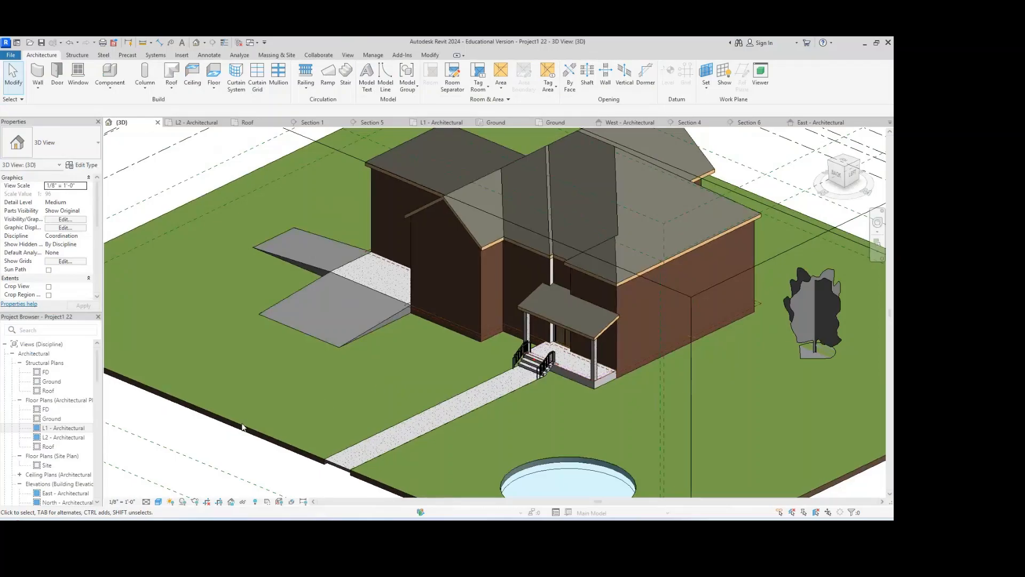
double_click(54, 428)
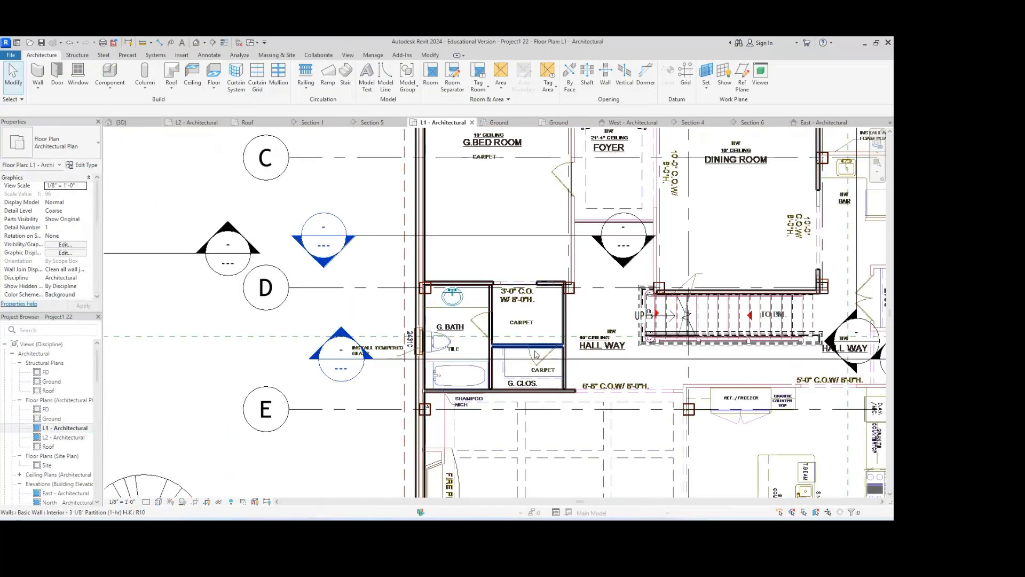
scroll(548, 356, "up", 3)
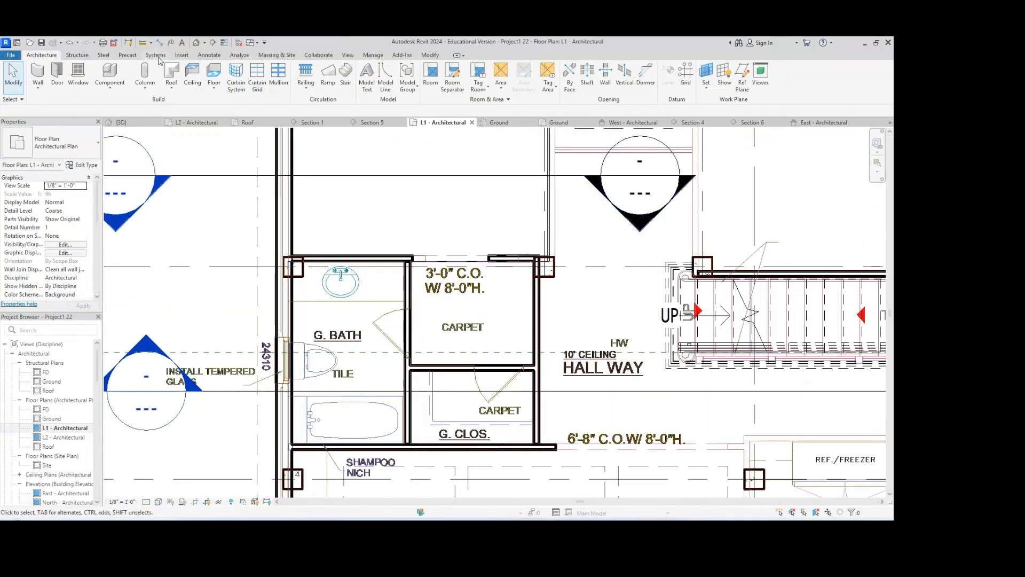
left_click(57, 75)
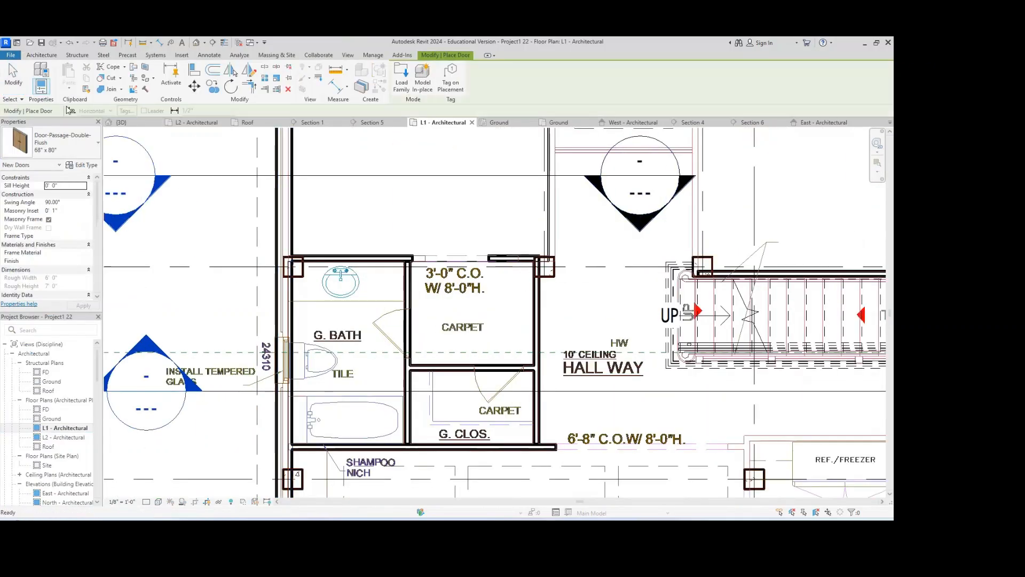
left_click(78, 158)
scroll(53, 256, "up", 3)
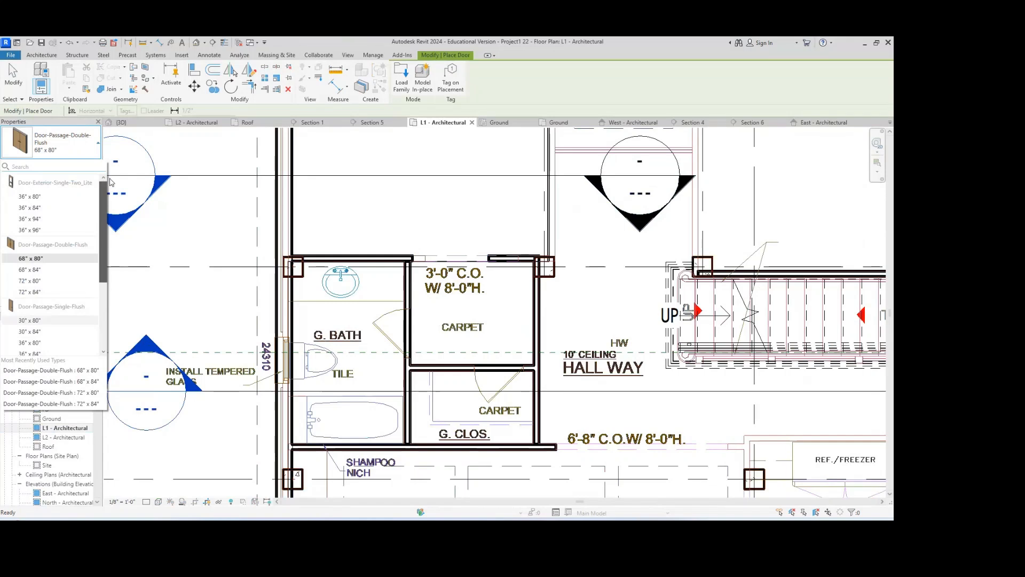
- Measure the guest bath's door opening between its two jambs with a Linear dimension
left_click(160, 43)
scroll(386, 334, "up", 3)
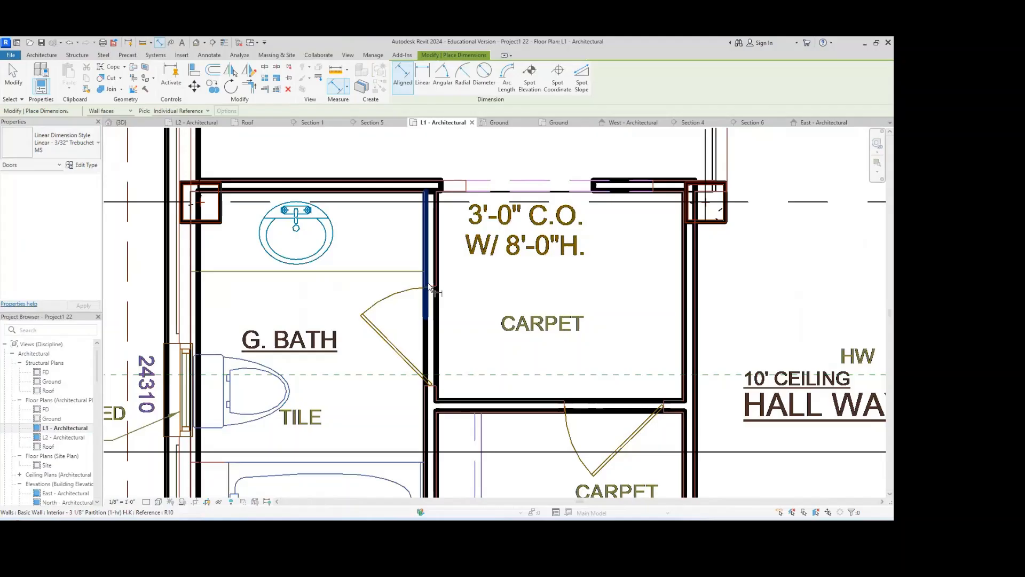
left_click(209, 55)
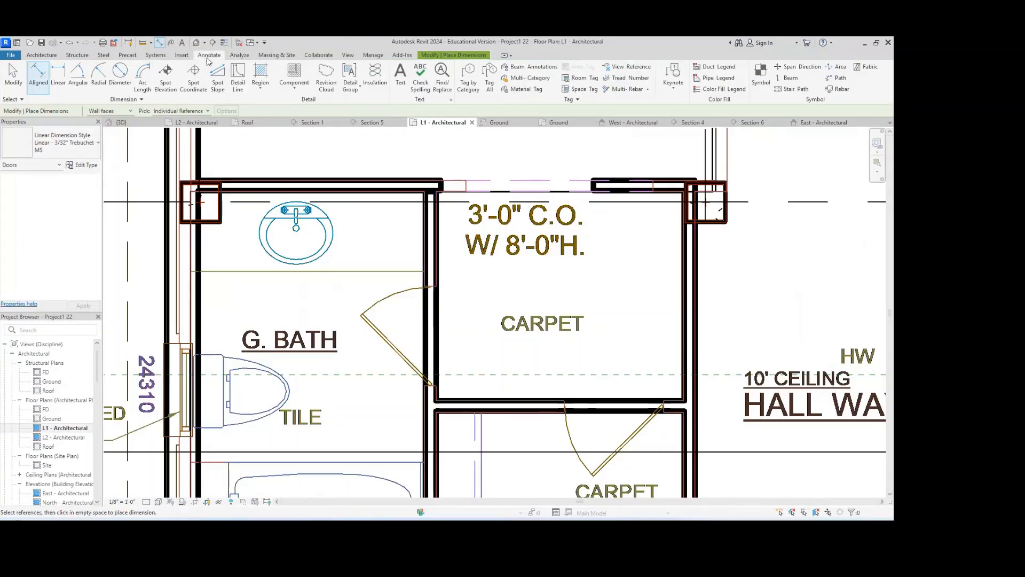
left_click(58, 75)
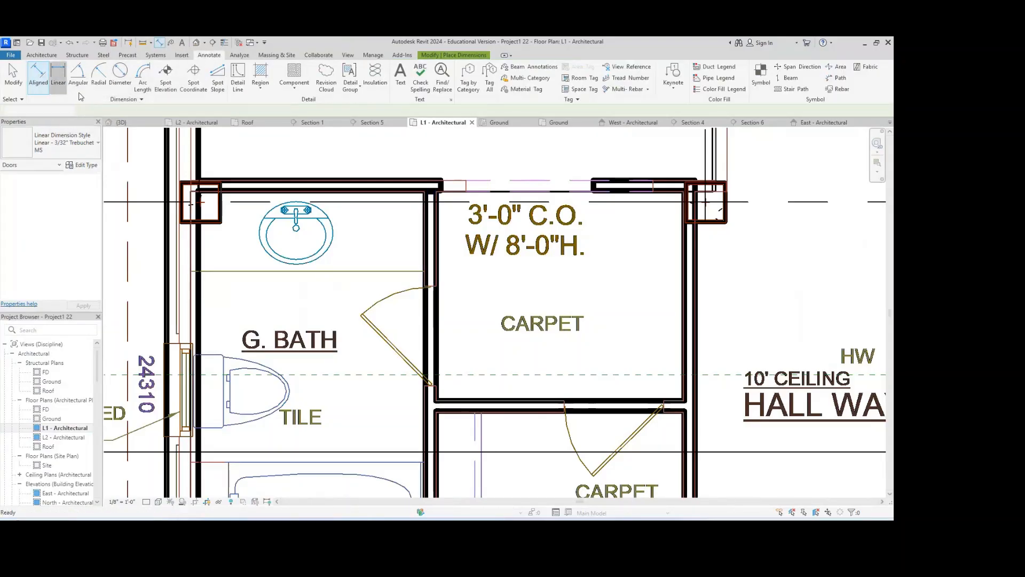
left_click(434, 289)
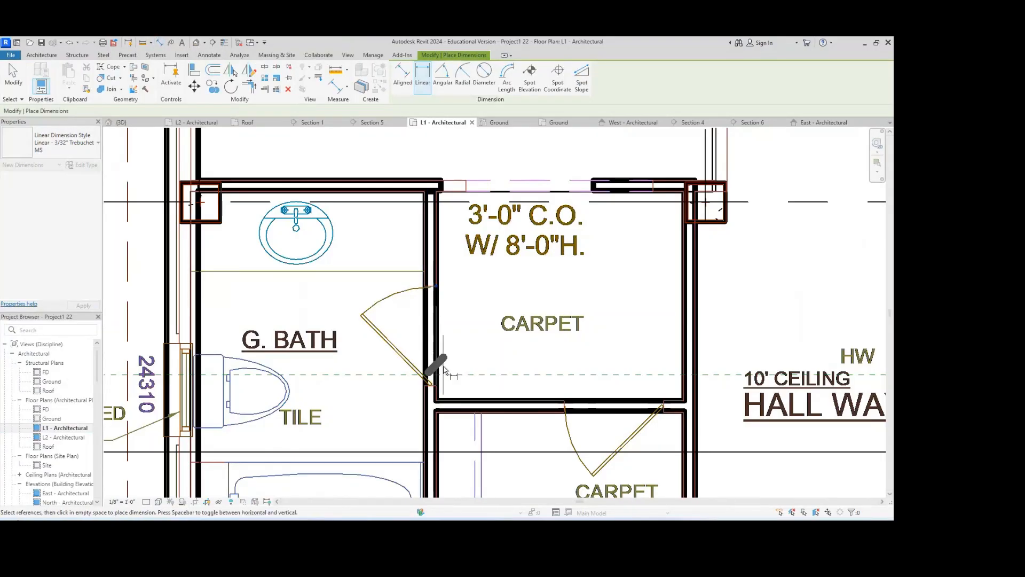
left_click(437, 390)
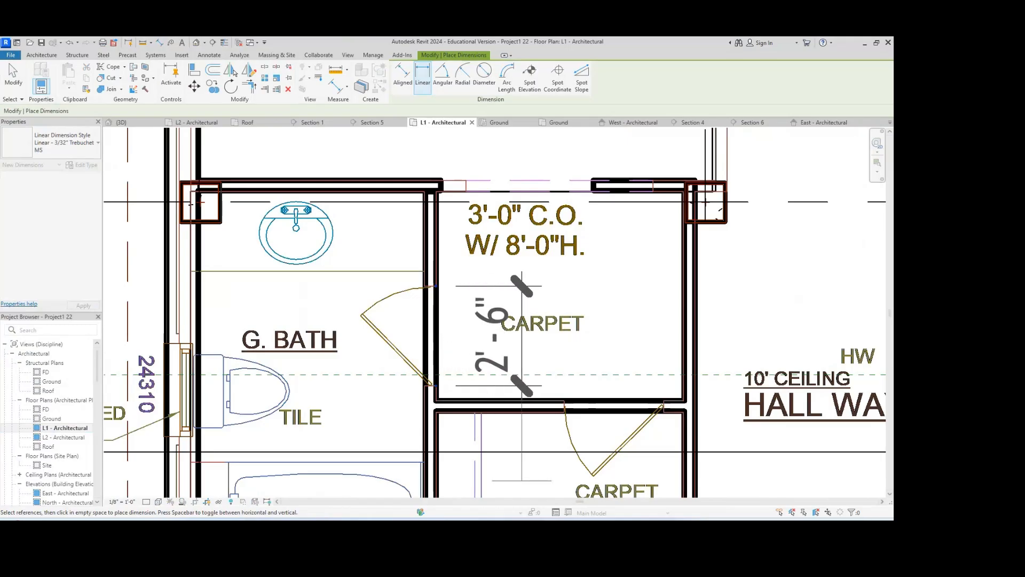
left_click(861, 528)
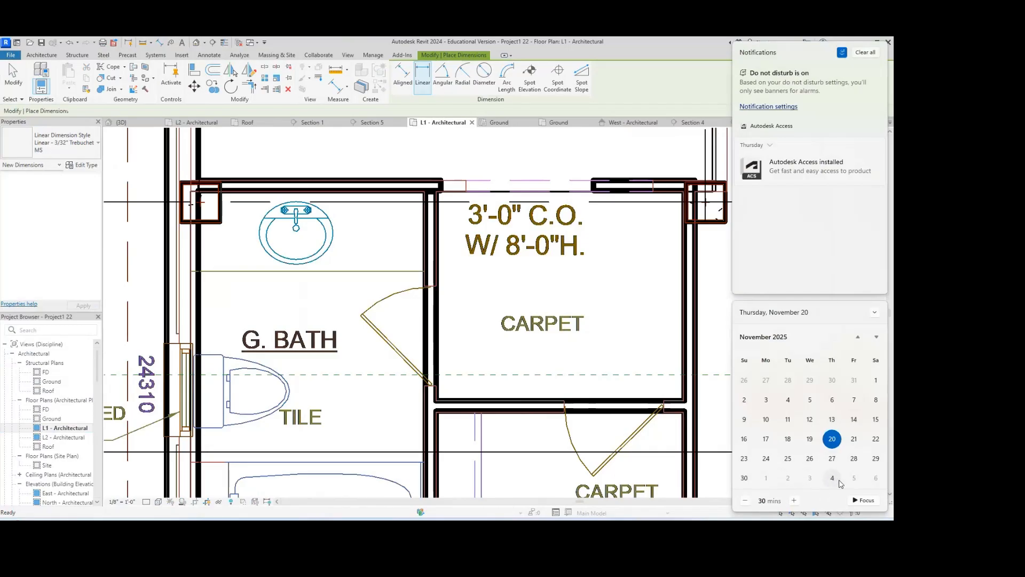
left_click(632, 152)
- Try to dimension the guest bath's door opening again, picking its upper and lower jambs in the linked plan
scroll(555, 187, "down", 1)
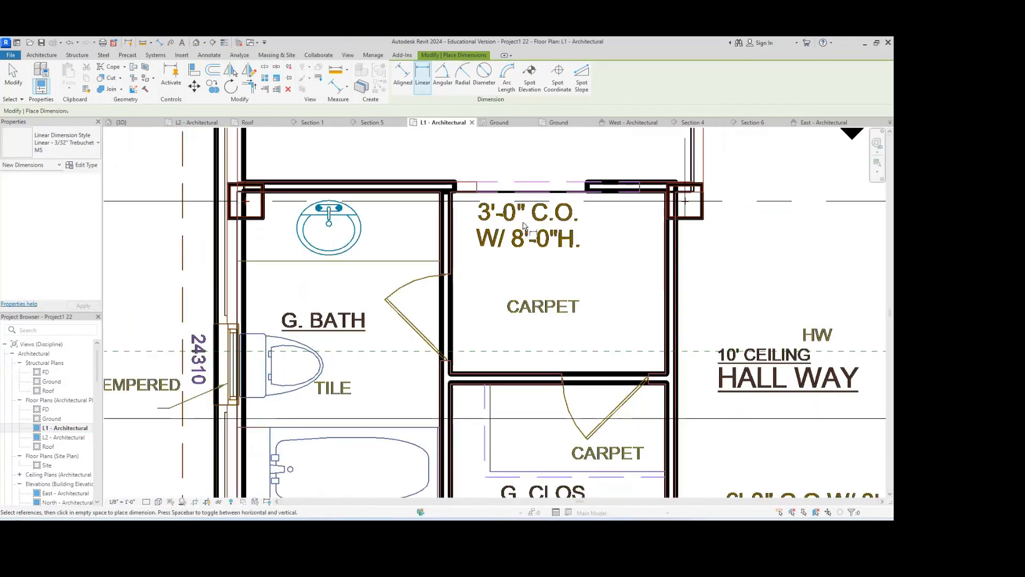
scroll(509, 213, "up", 3)
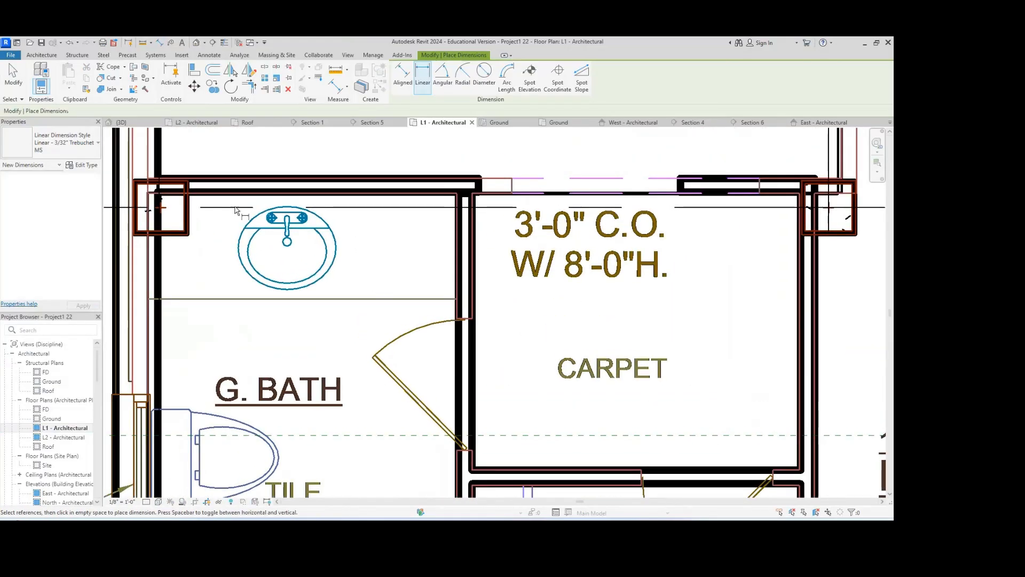
left_click(471, 320)
left_click(472, 450)
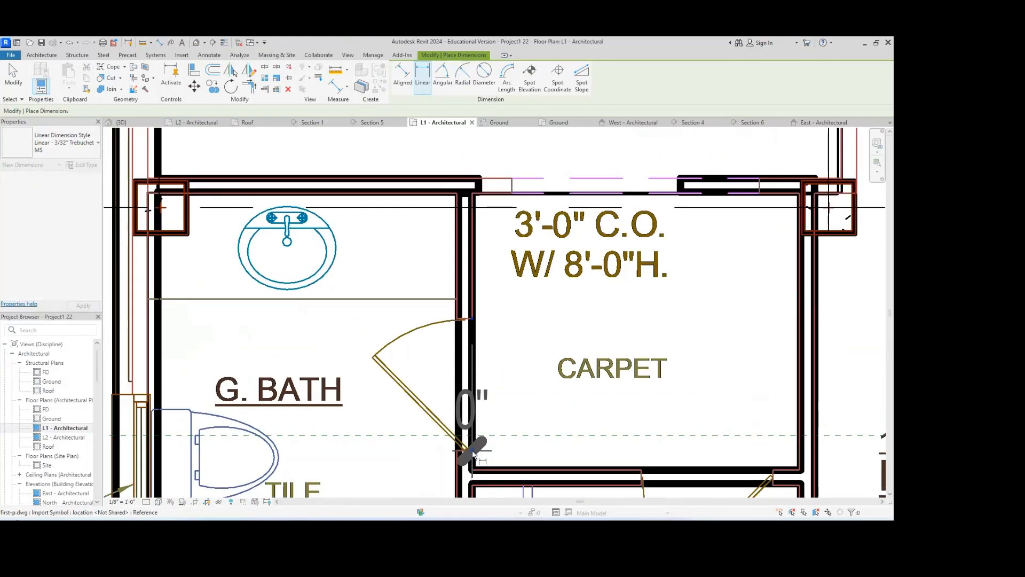
key("Escape")
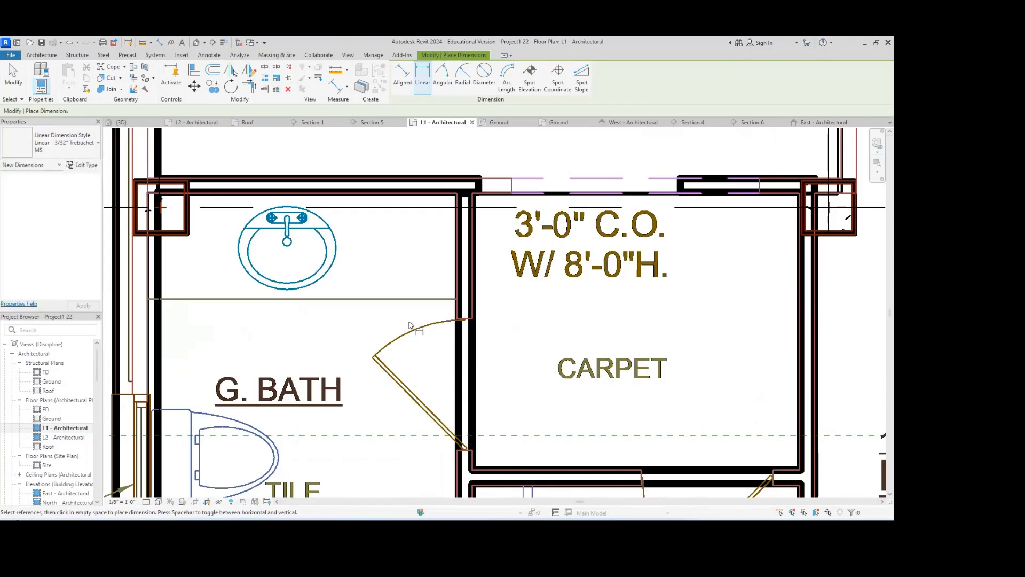
- Place 30" x 80" Door-Passage-Single-Flush doors at the guest bath's doorway and the guest closet's doorway on the L1 plan
scroll(405, 329, "down", 4)
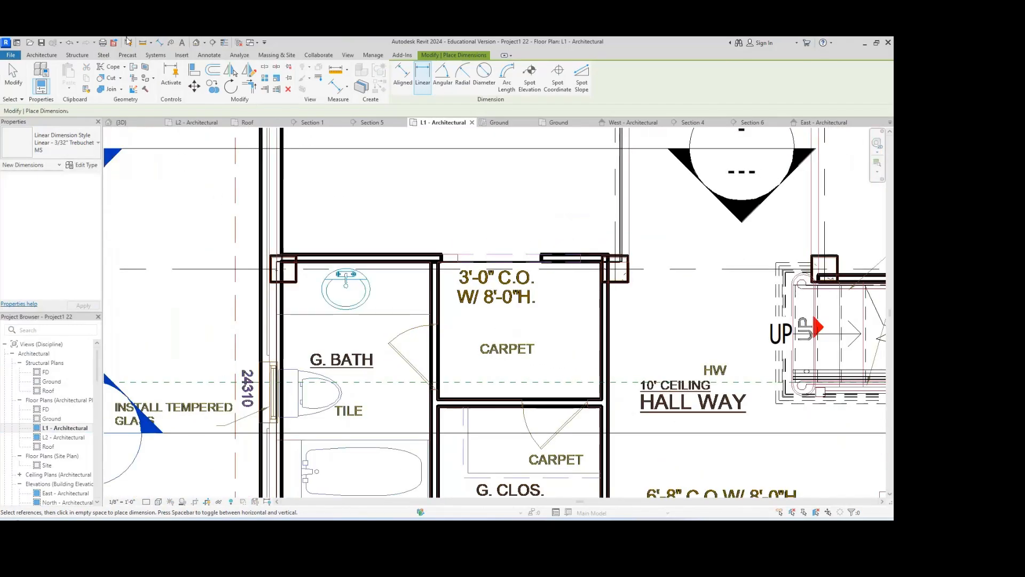
left_click(35, 55)
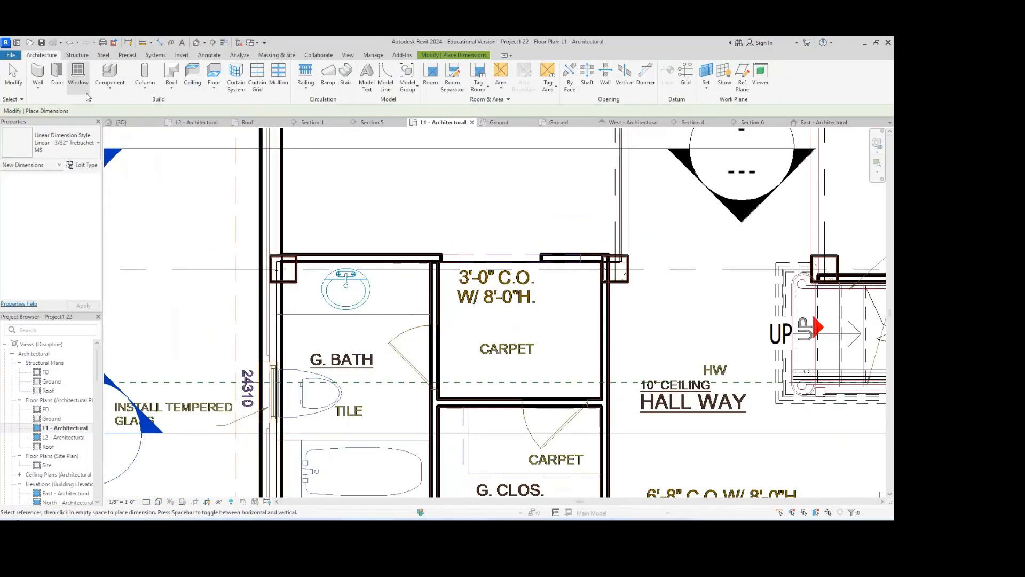
left_click(57, 72)
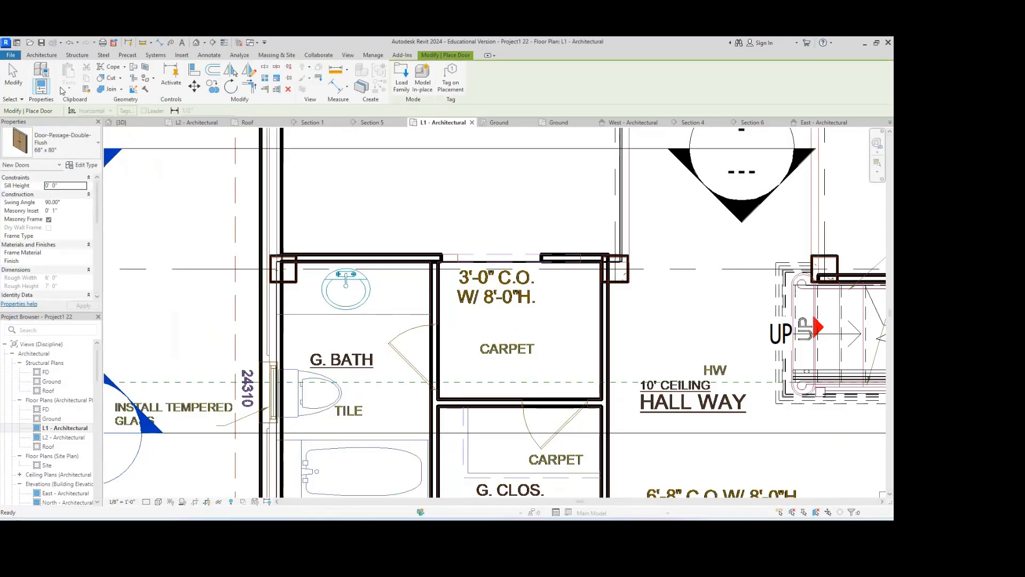
left_click(98, 146)
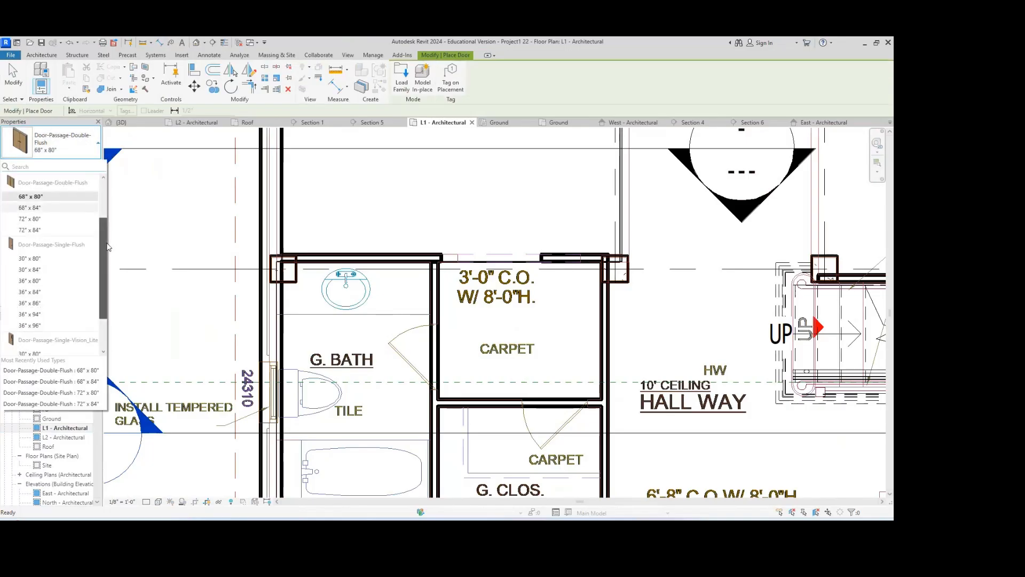
scroll(104, 251, "down", 1)
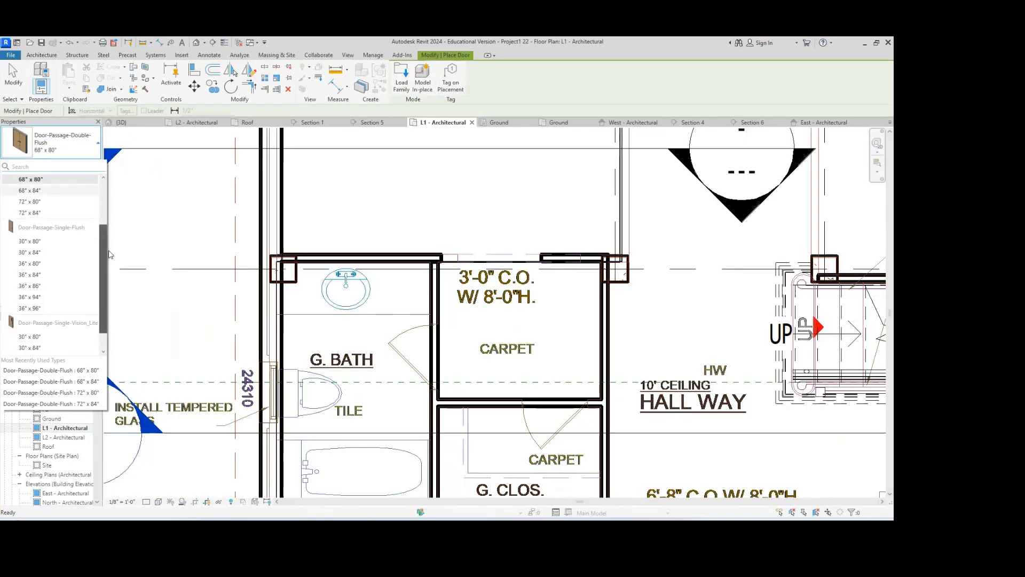
left_click(43, 243)
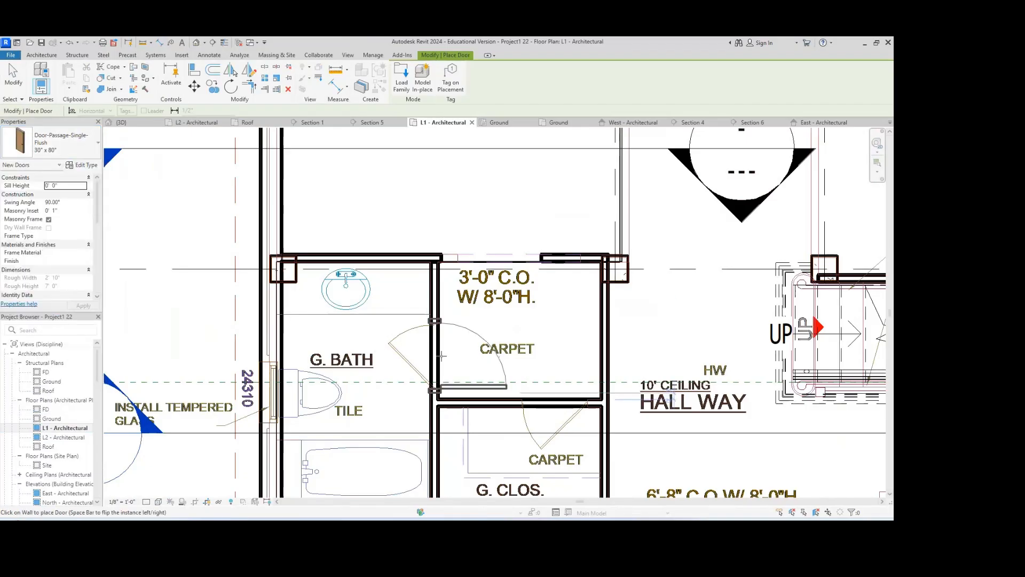
left_click(440, 356)
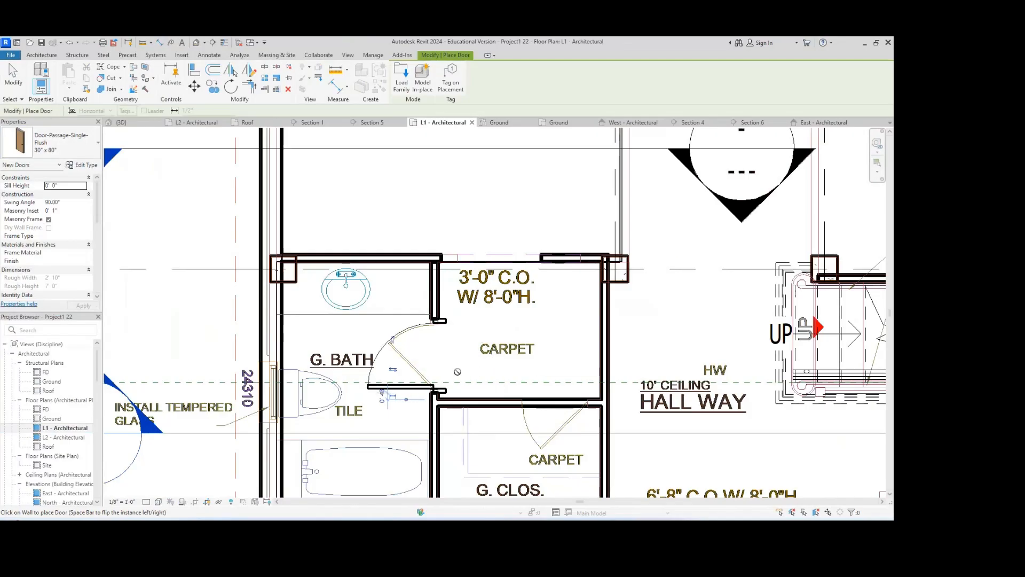
left_click(553, 409)
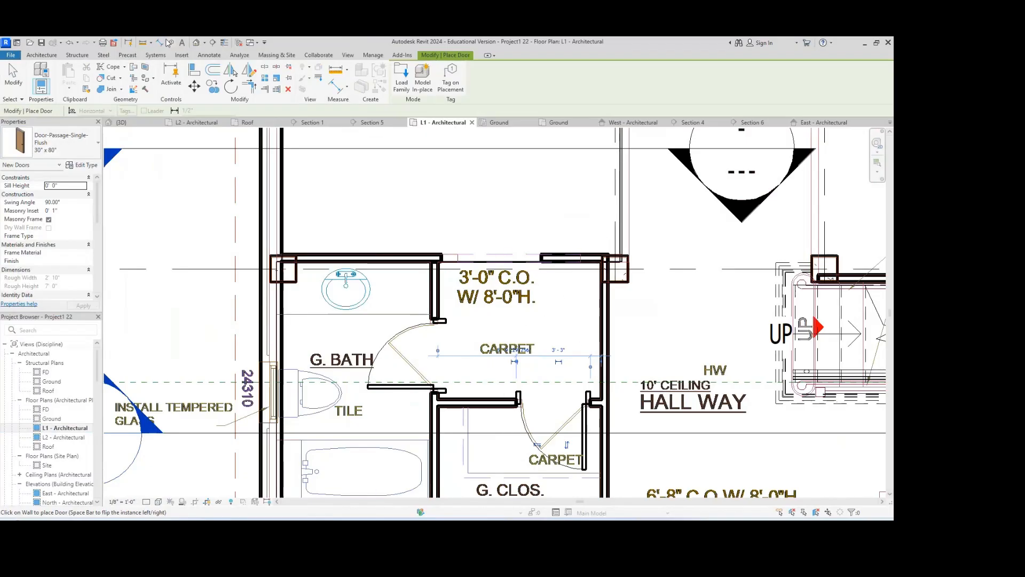
key("Escape")
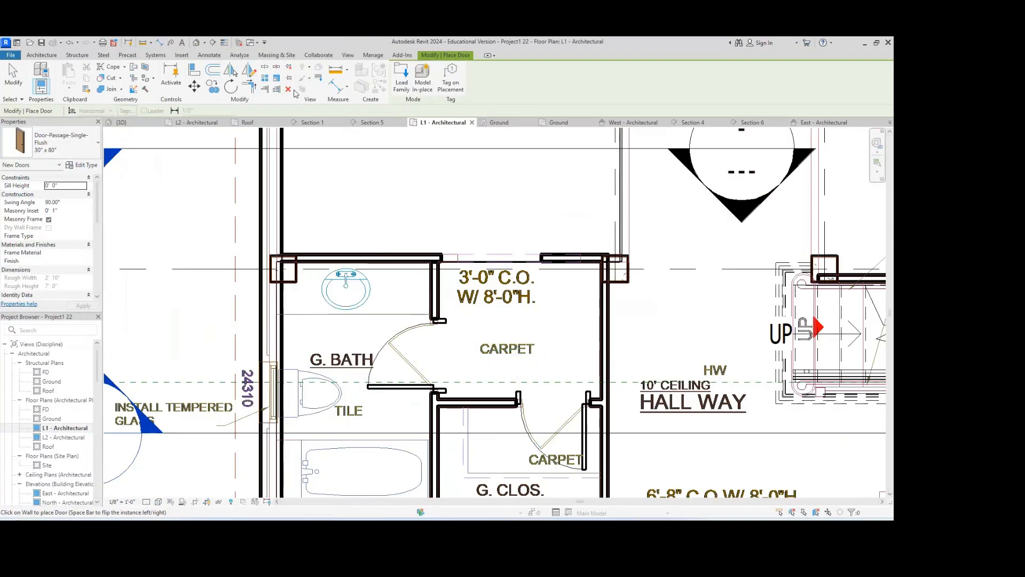
- Temporarily hide the main asphalt shingle roof in the default 3D view
left_click(147, 122)
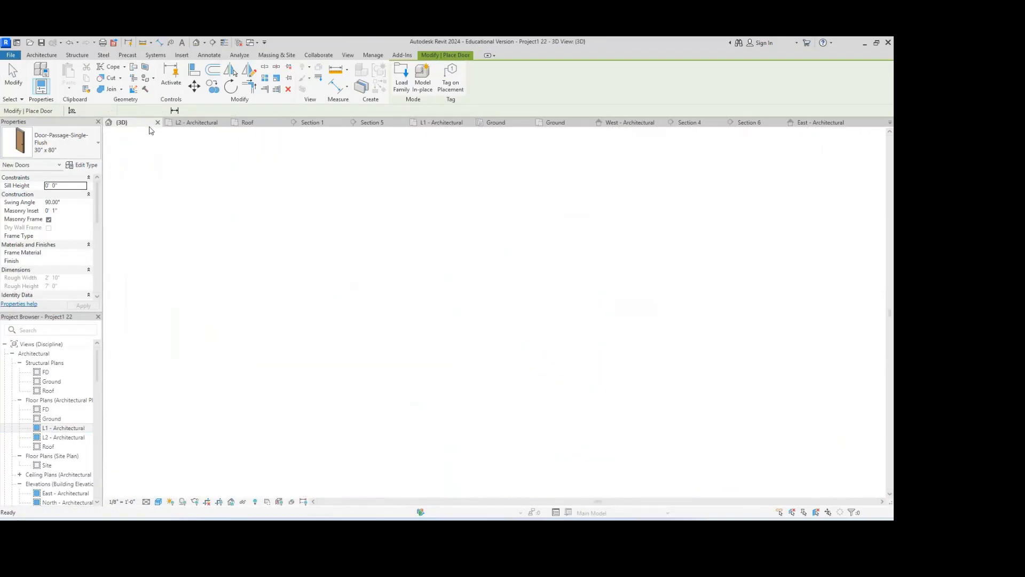
scroll(443, 298, "down", 3)
key("Escape")
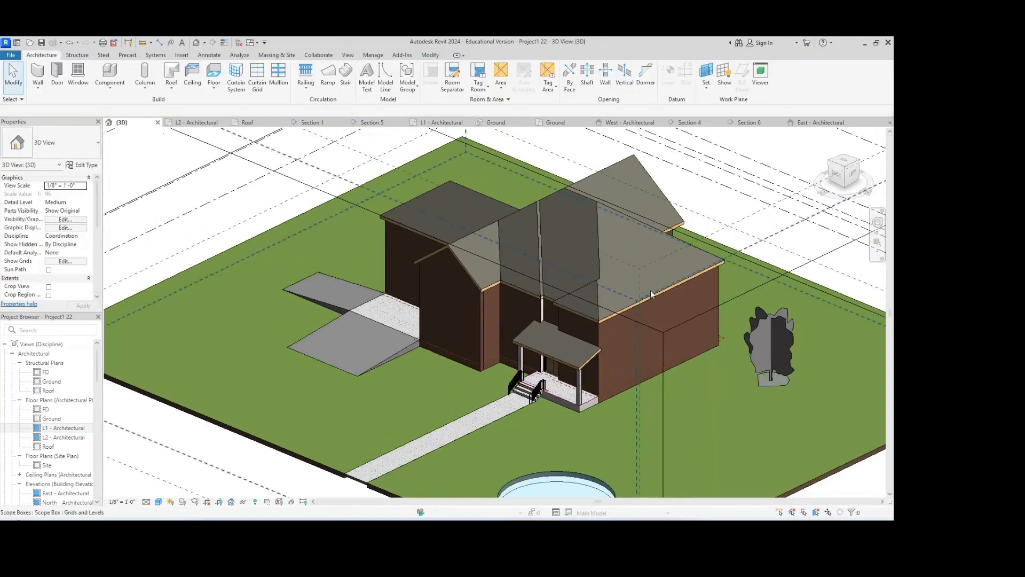
scroll(649, 290, "up", 2)
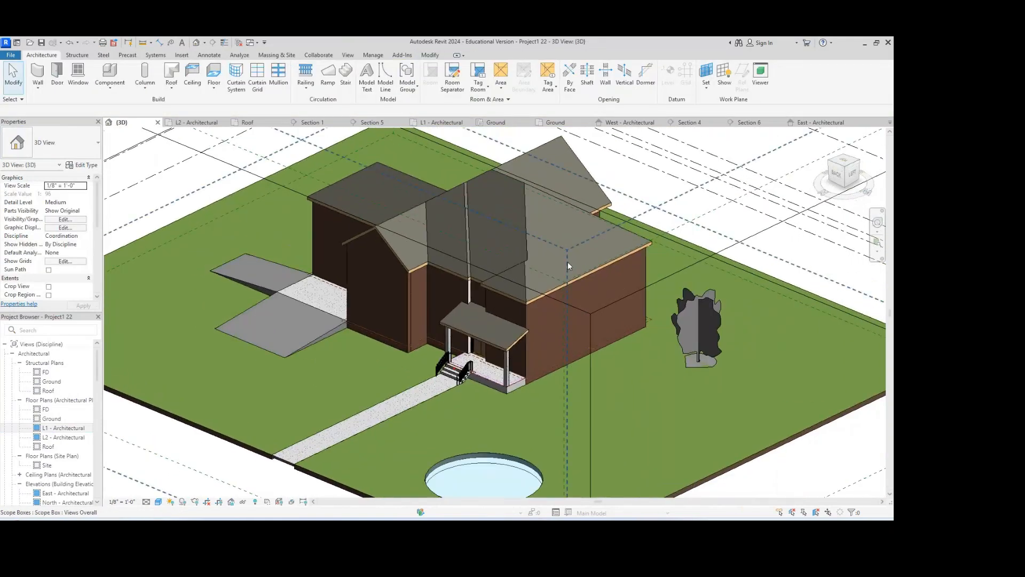
left_click(526, 204)
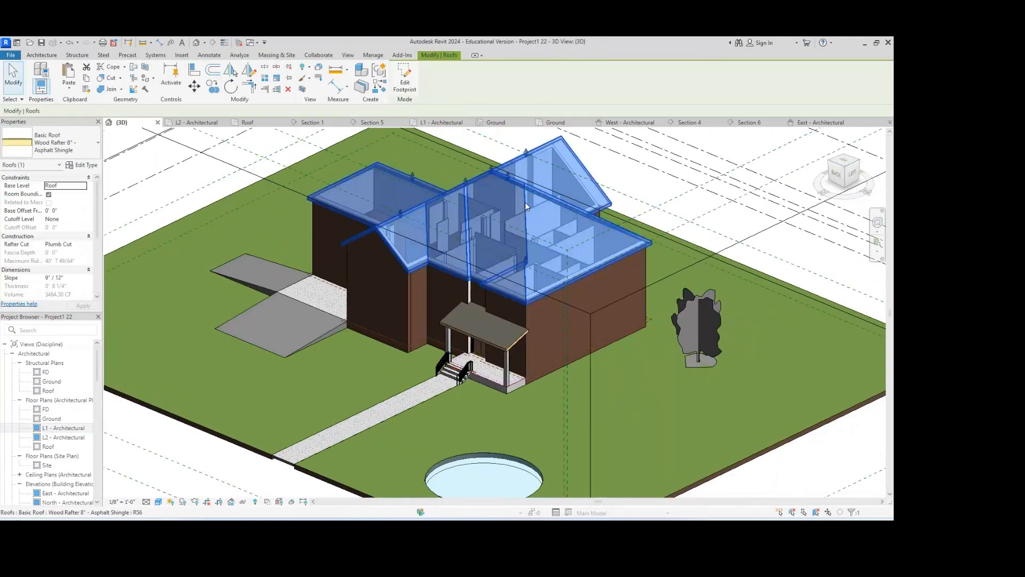
left_click(240, 504)
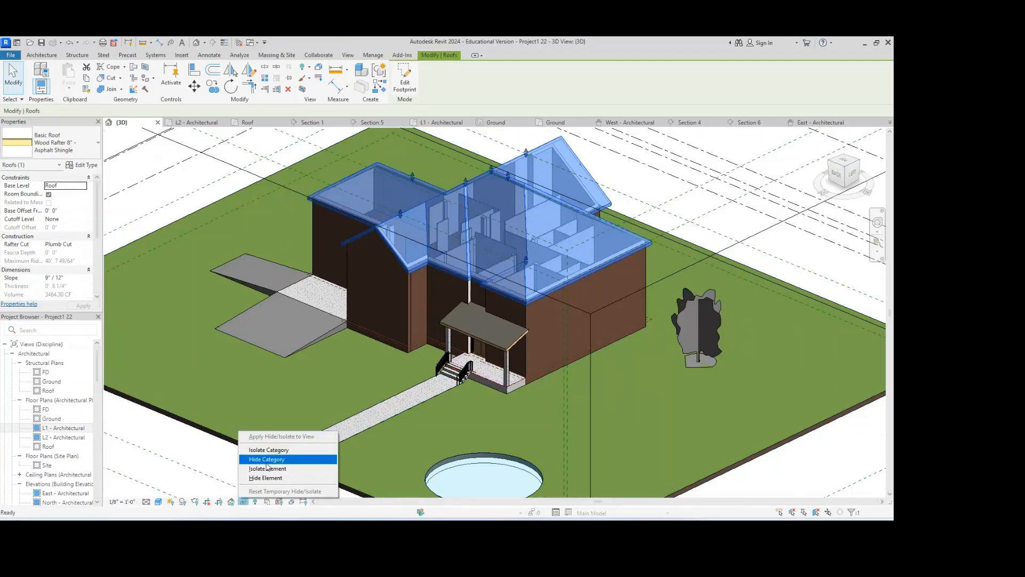
left_click(266, 478)
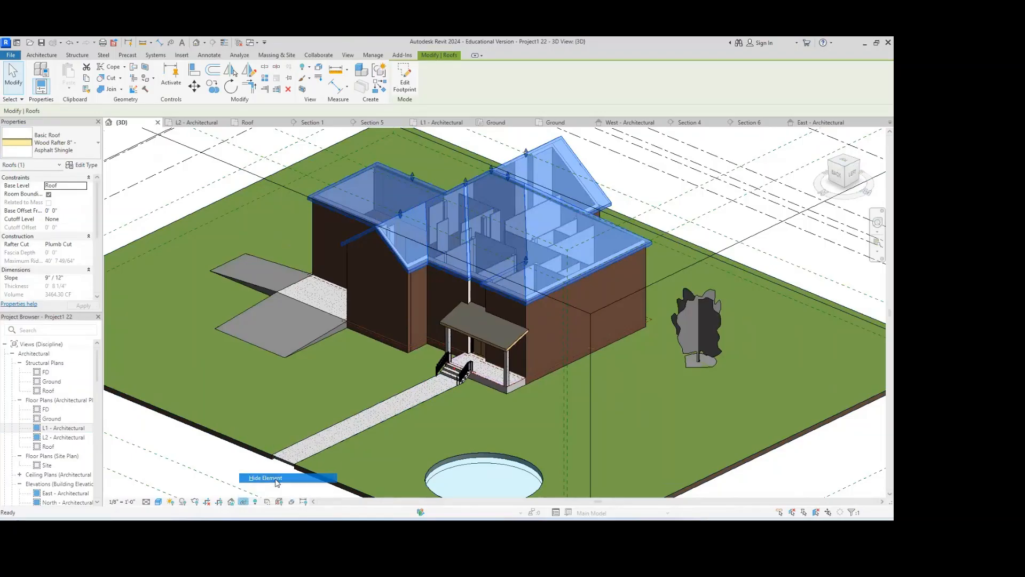
- Adjust the 3D view's section box to cut through the house and expose the guest bath and closet doors
middle_click_drag(678, 261, 692, 299, "shift")
middle_click_drag(695, 285, 721, 305, "shift")
left_click(724, 307)
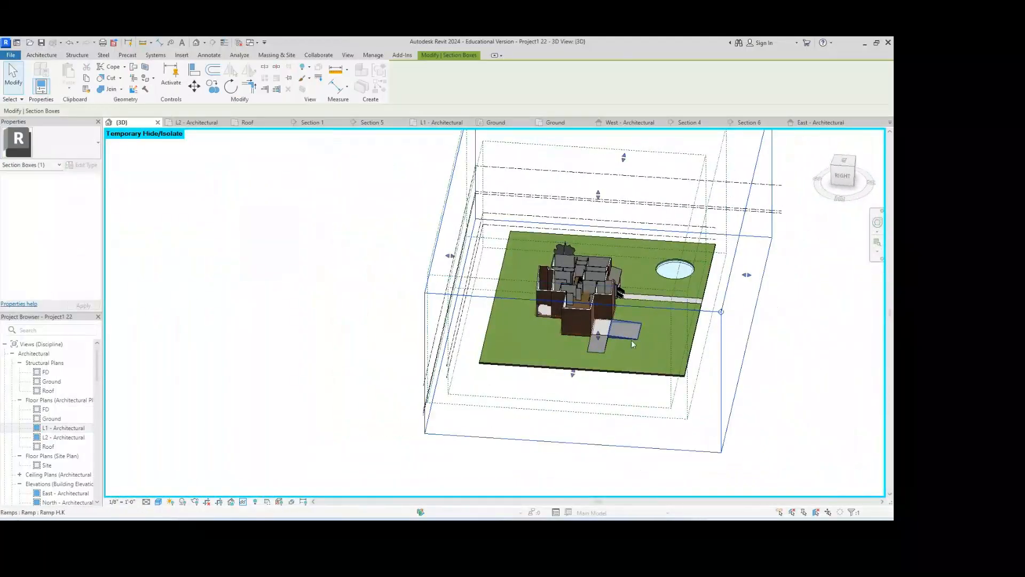
left_click_drag(573, 373, 611, 251)
scroll(610, 254, "up", 5)
scroll(581, 297, "up", 8)
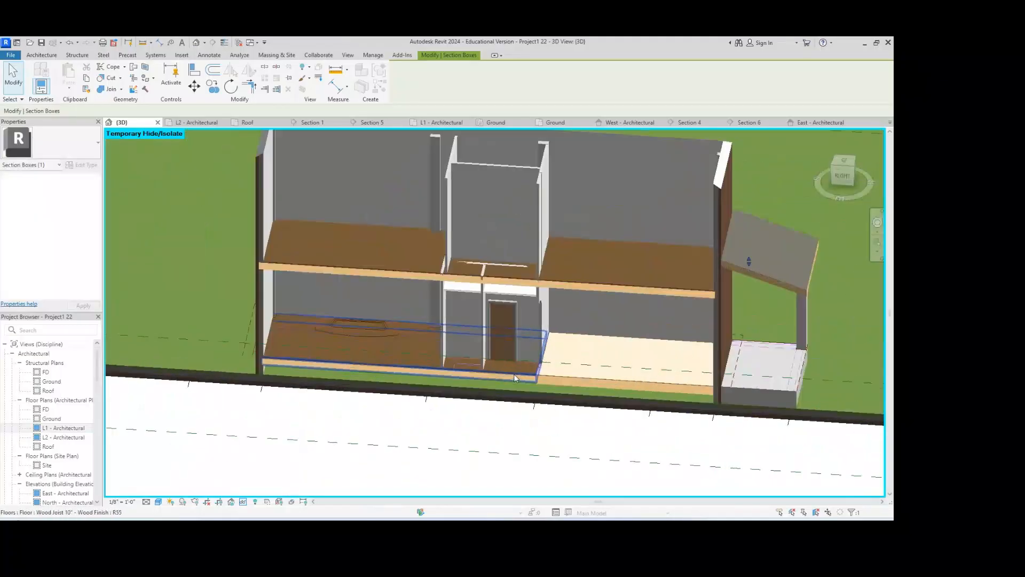
scroll(453, 282, "down", 6)
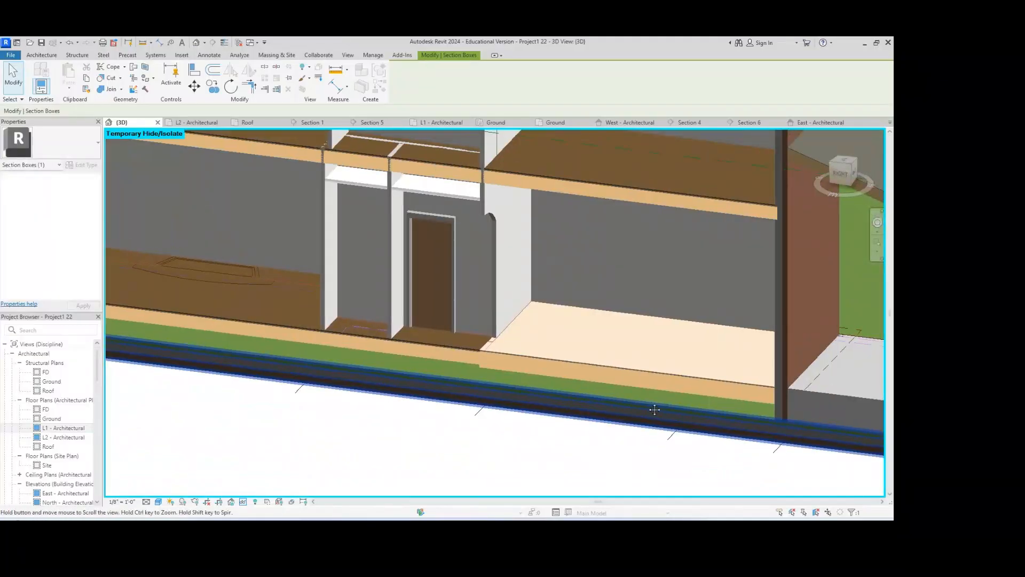
scroll(472, 323, "down", 4)
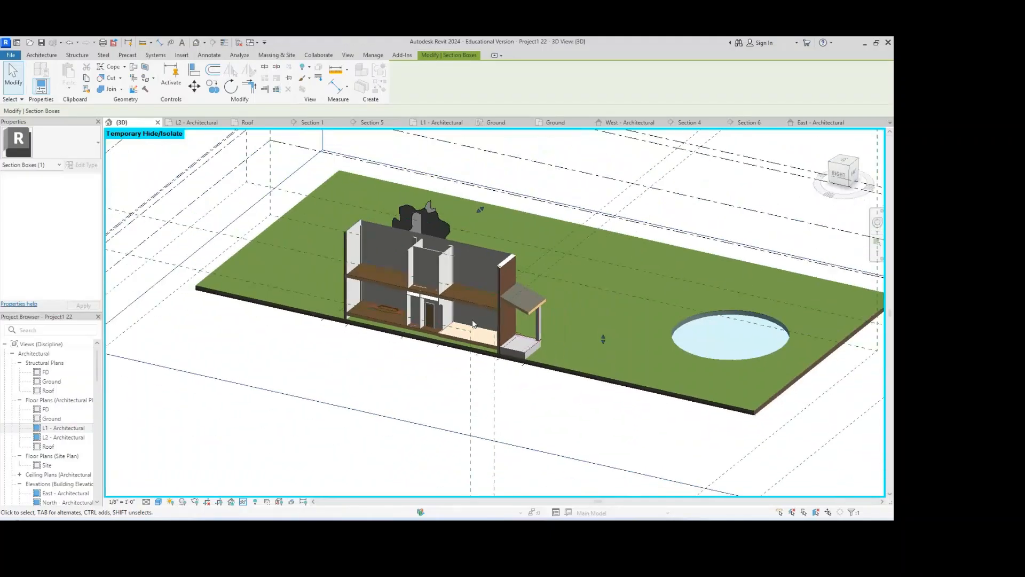
mouse_move(471, 228)
left_mouse_down()
mouse_move(466, 238)
mouse_move(471, 231)
left_mouse_up()
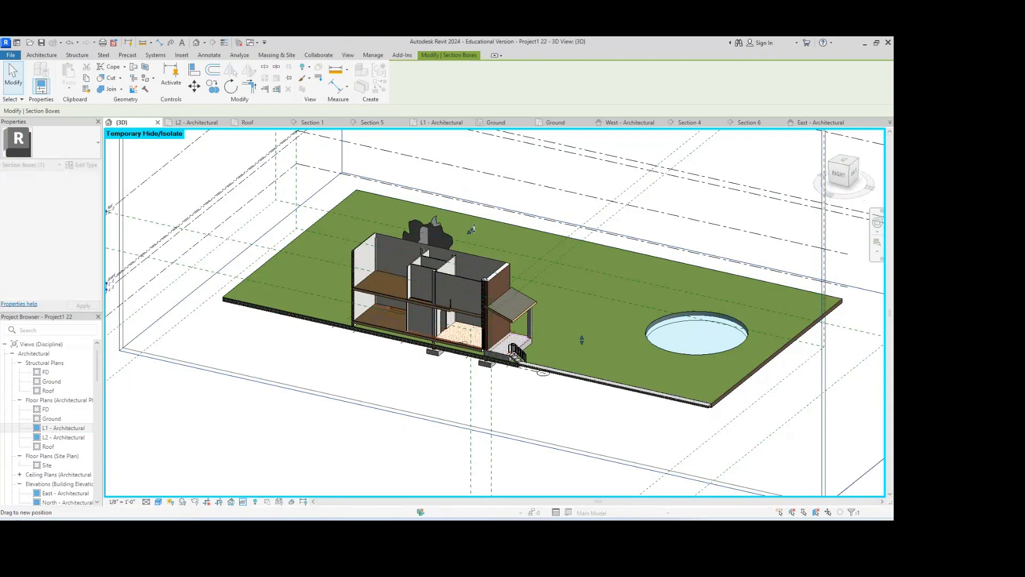
- Examine the new guest bath and closet doors and the surrounding rooms in the 3D section cut
scroll(435, 308, "up", 4)
scroll(434, 309, "up", 3)
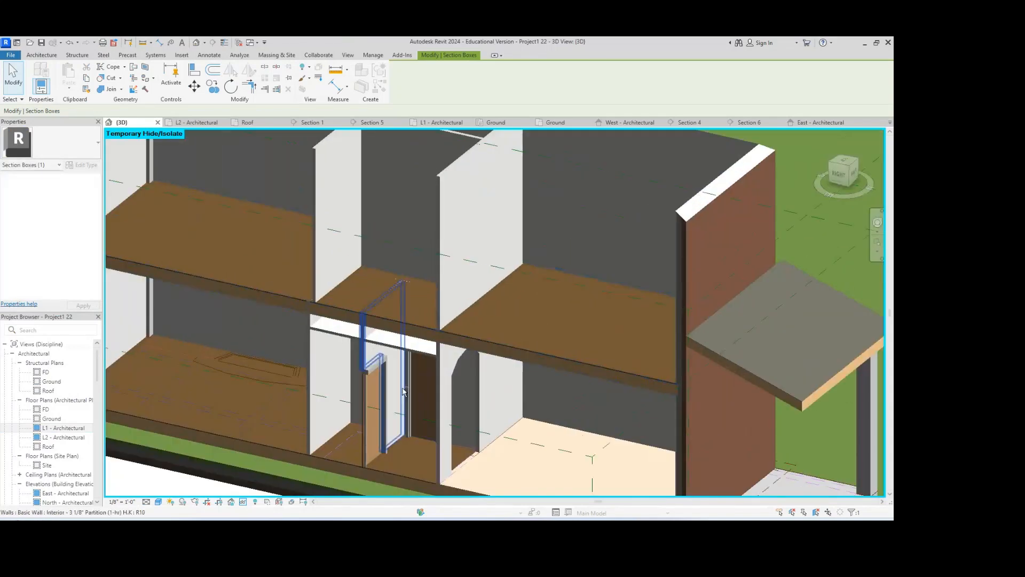
middle_click_drag(404, 389, 449, 316, "shift")
middle_click_drag(608, 281, 529, 305)
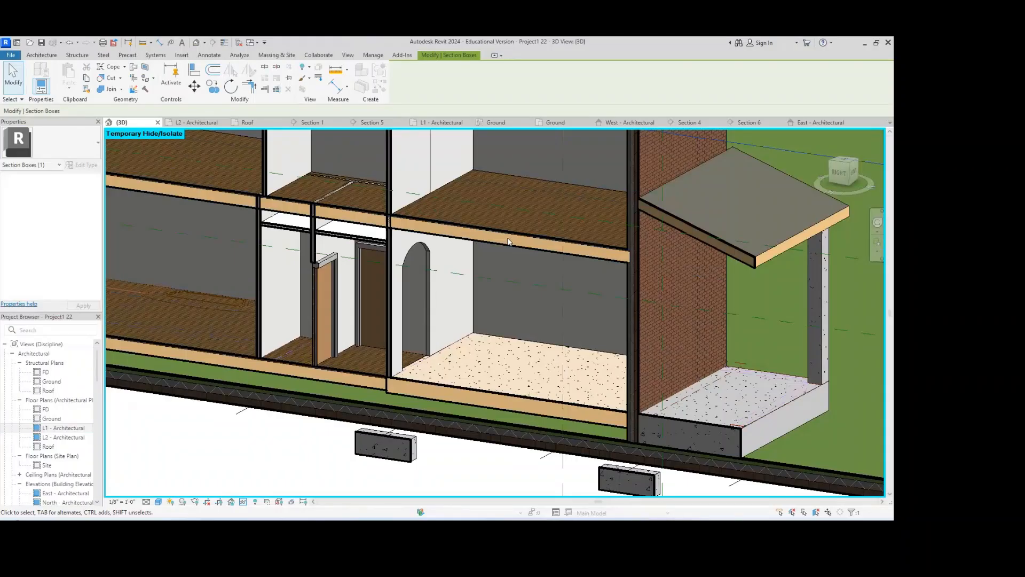
key("Escape")
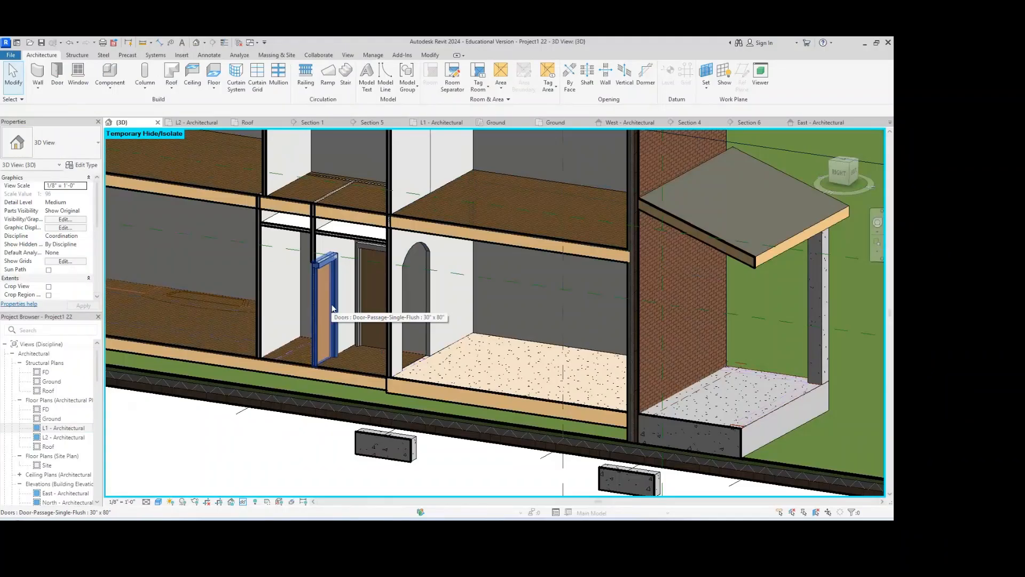
scroll(377, 203, "down", 1)
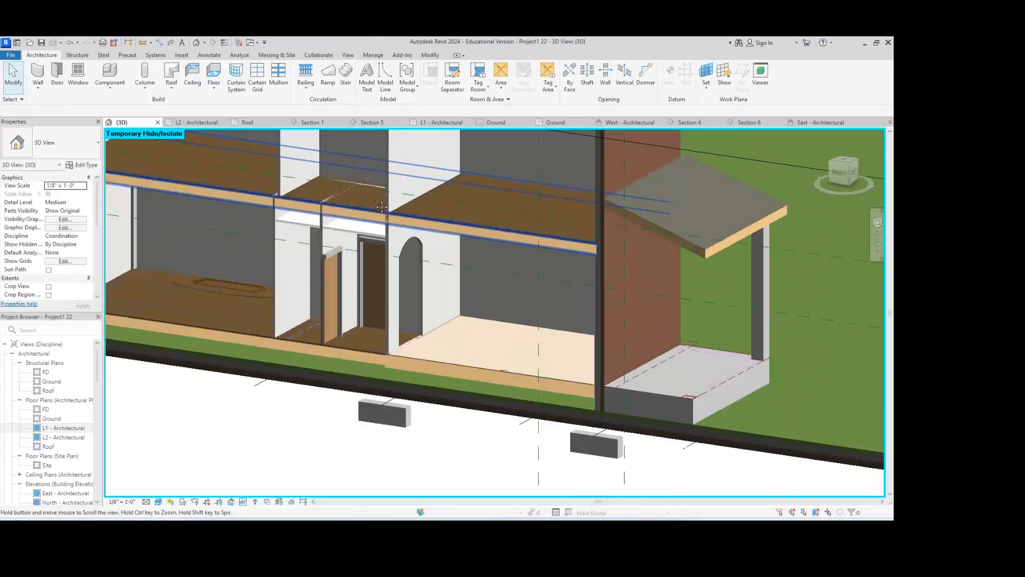
middle_click_drag(377, 203, 453, 253)
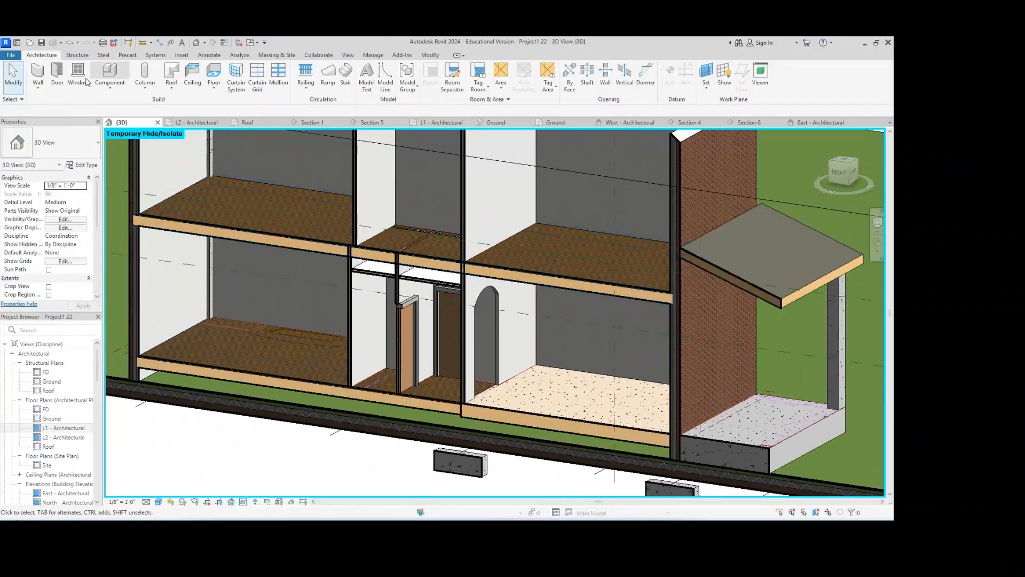
- Place a 30" x 80" single-flush door at Bedroom 5's doorway beside the loft on the L2 architectural floor plan
left_click(57, 73)
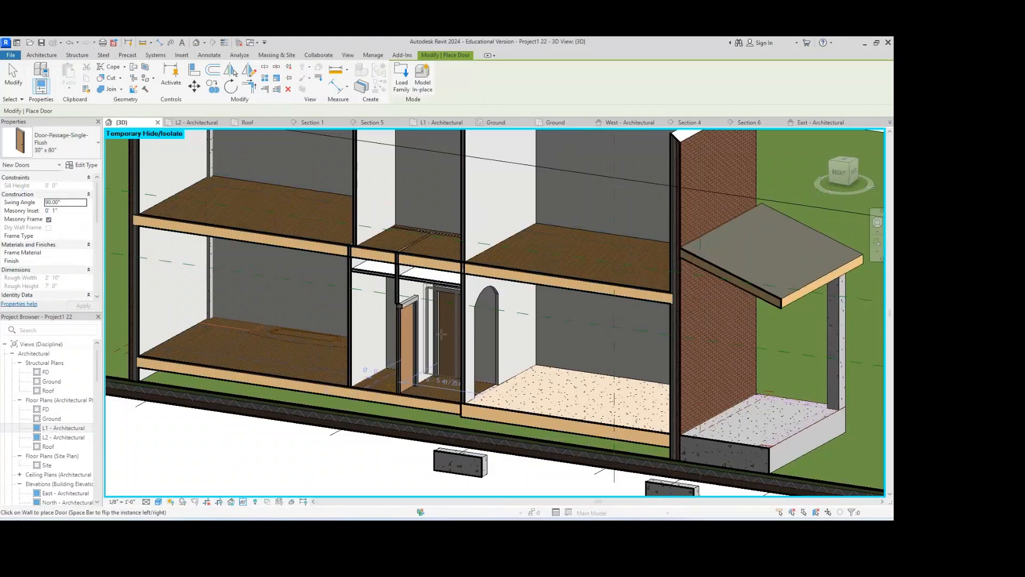
double_click(68, 428)
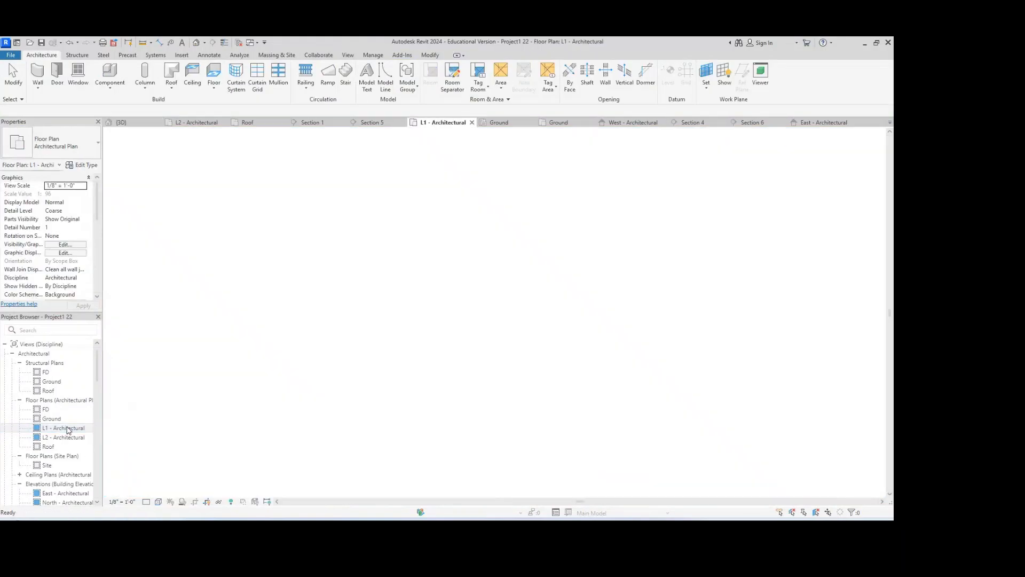
scroll(538, 320, "down", 6)
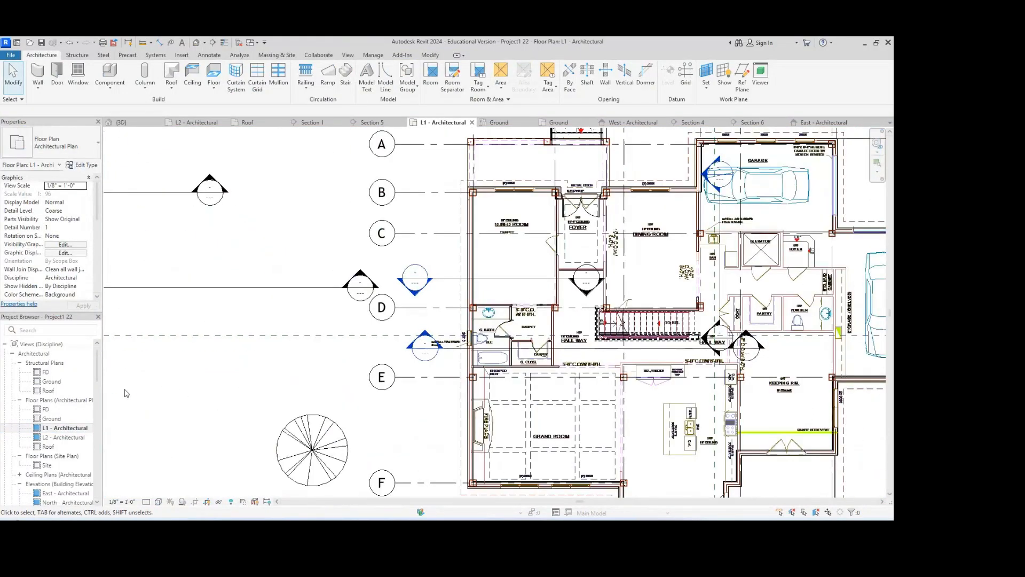
double_click(65, 437)
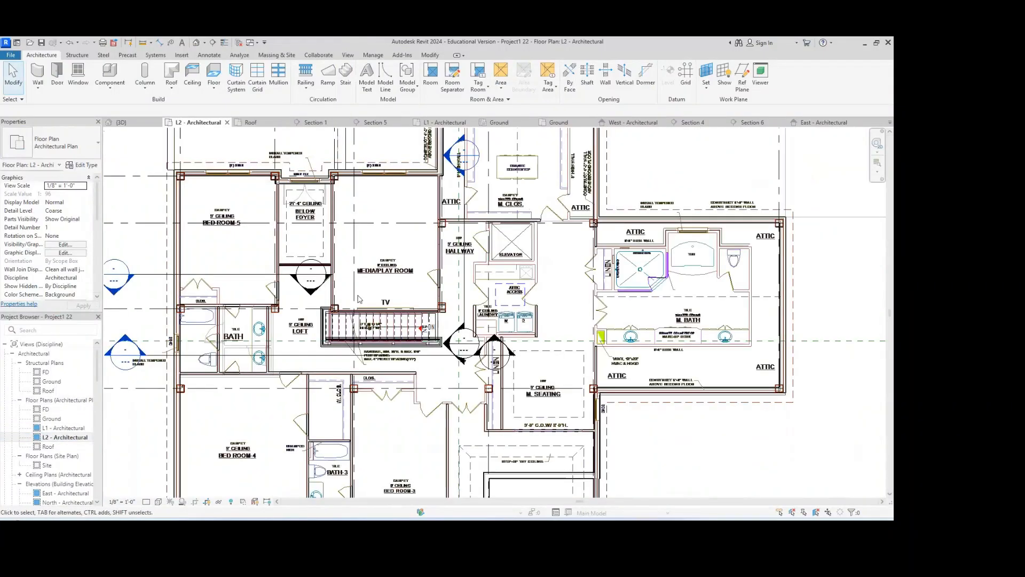
scroll(267, 307, "up", 5)
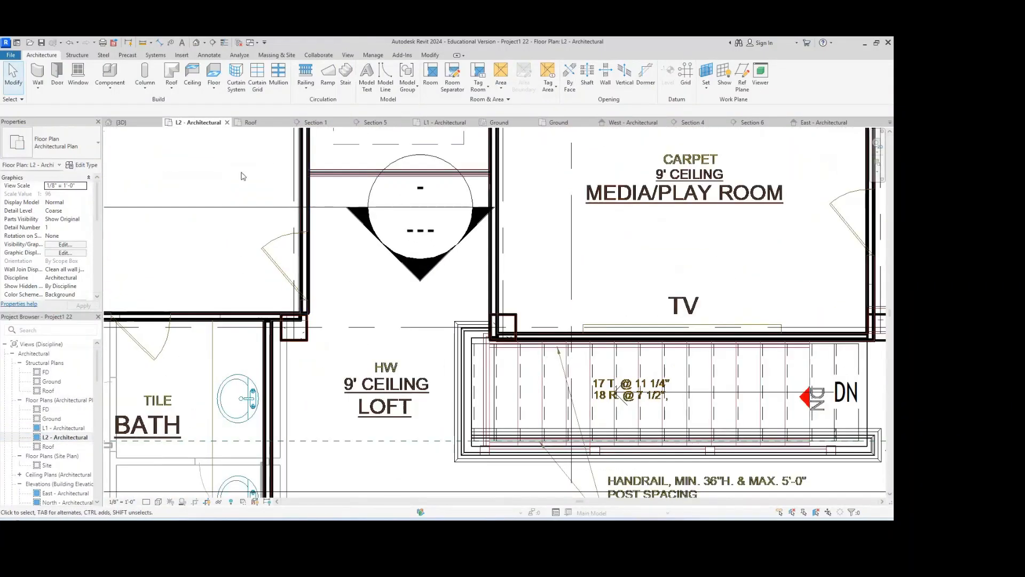
left_click(57, 73)
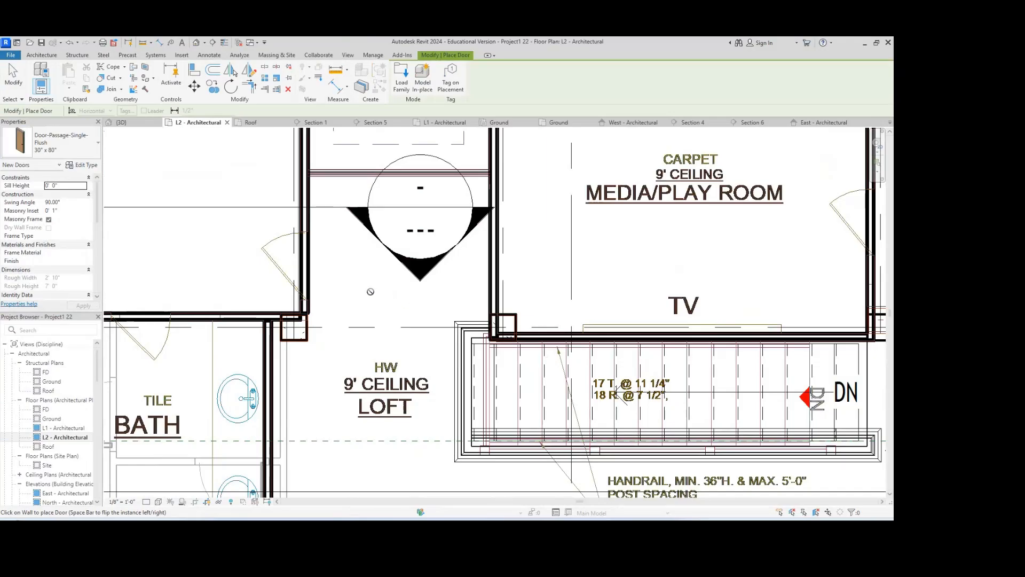
left_click(302, 262)
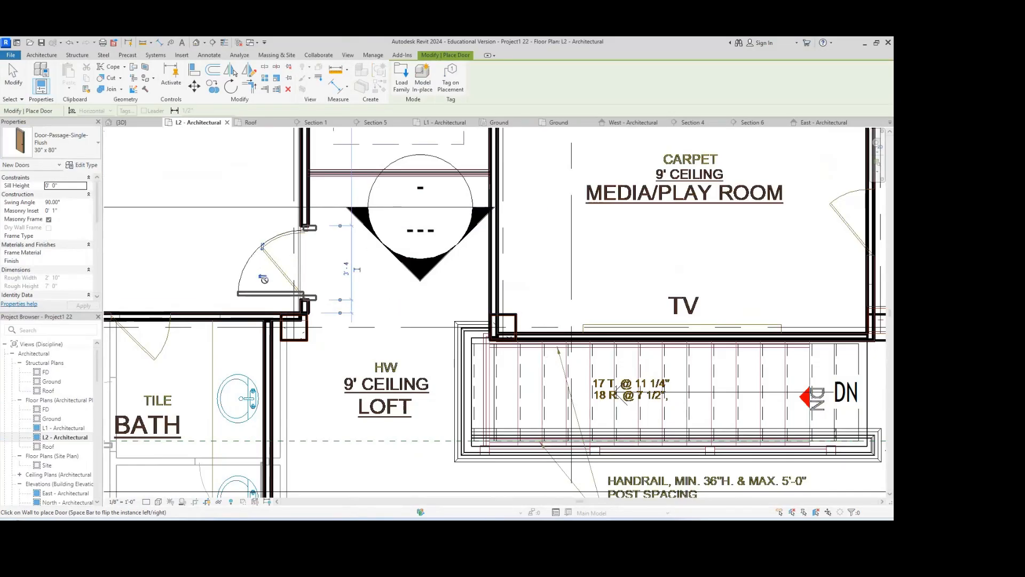
- Place a 30" x 80" single-flush door in the wall between Bedroom 5 and the adjoining bath on the L2 plan
scroll(263, 279, "down", 4)
scroll(299, 277, "up", 2)
scroll(330, 275, "up", 2)
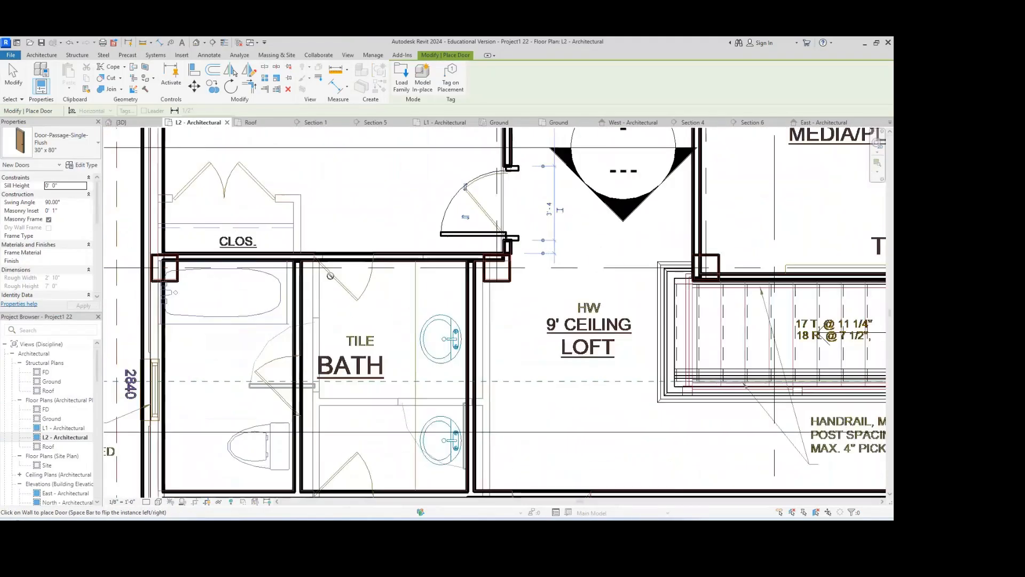
scroll(331, 275, "up", 2)
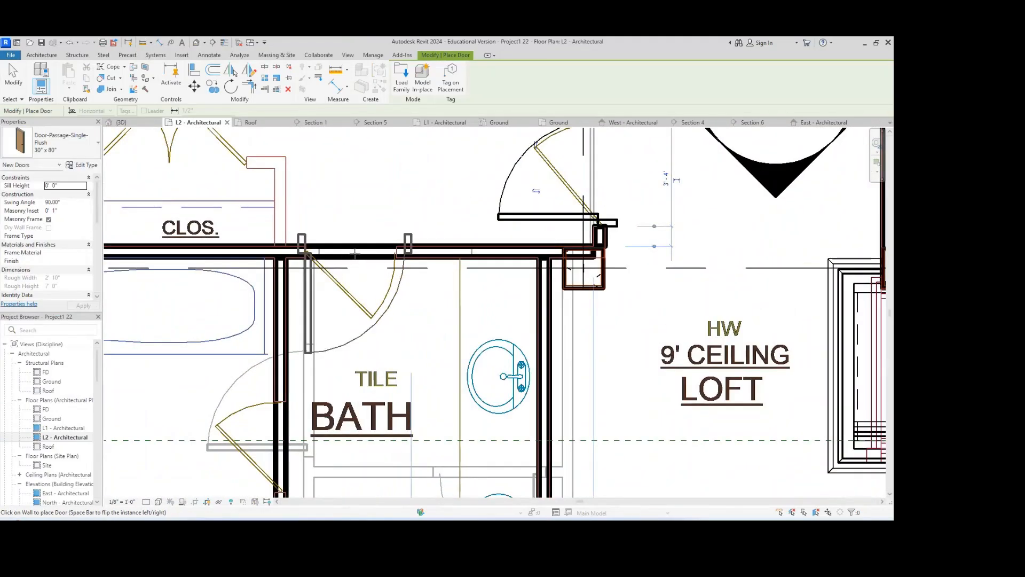
scroll(353, 256, "down", 2)
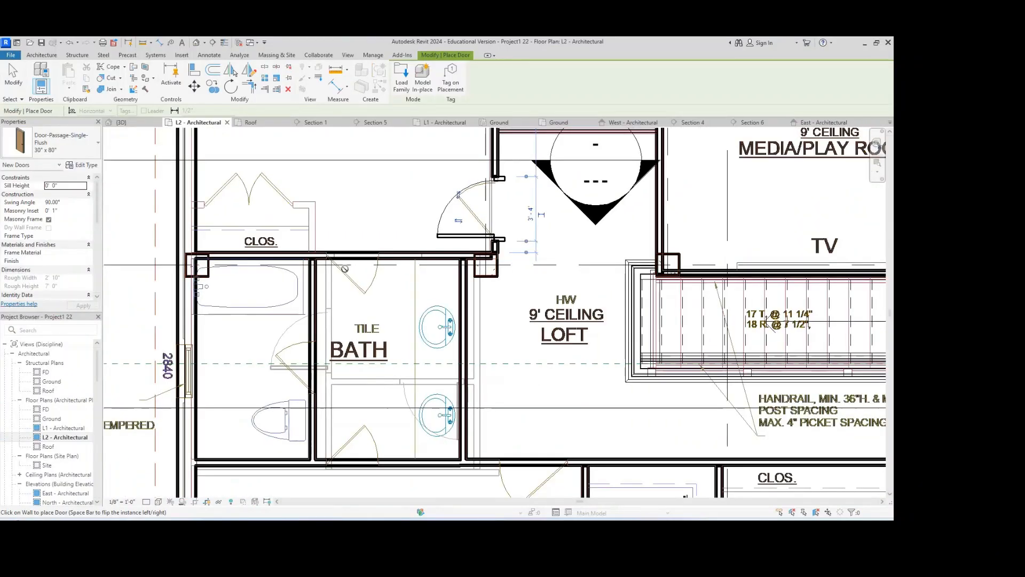
scroll(352, 261, "up", 2)
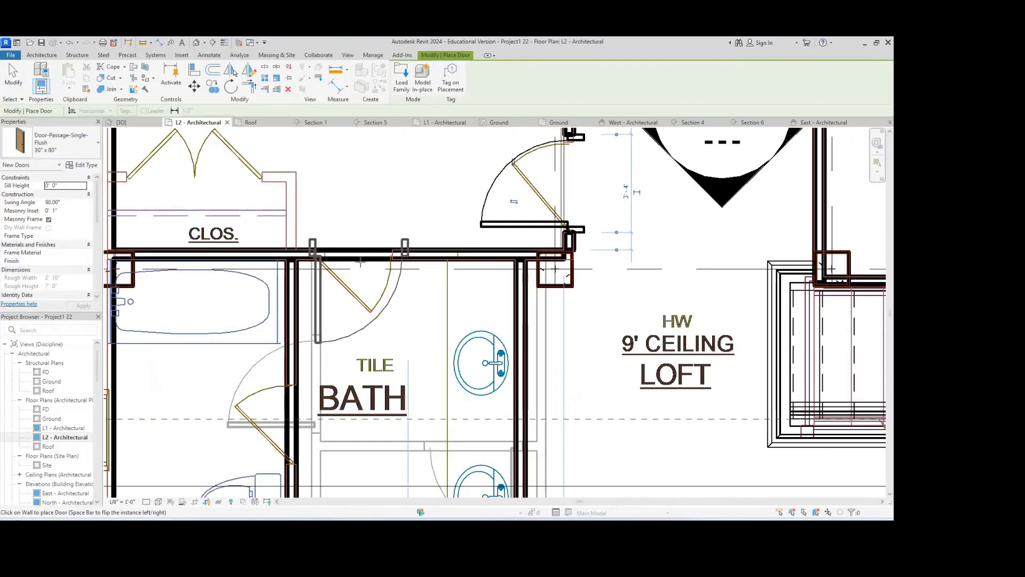
left_click(361, 262)
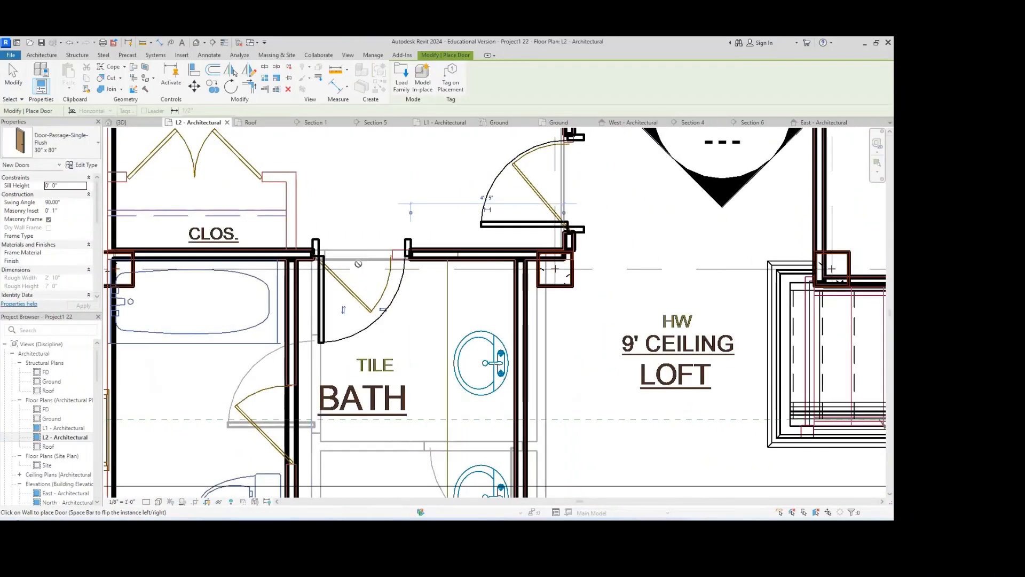
key("Escape")
key("Escape")
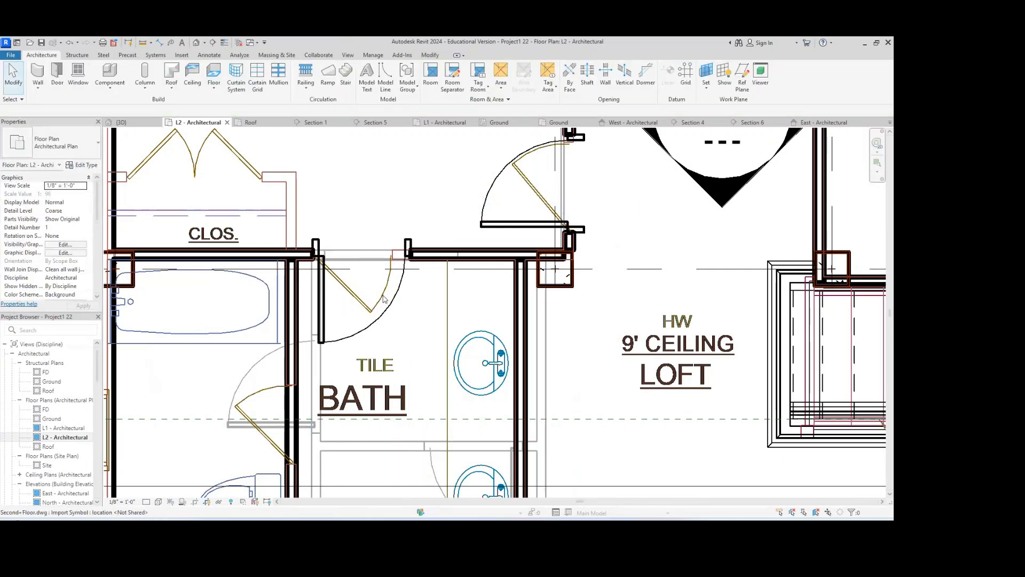
- Duplicate the new bath door's type as 24" x 80" 2 and reduce its width to match the name
left_click(394, 305)
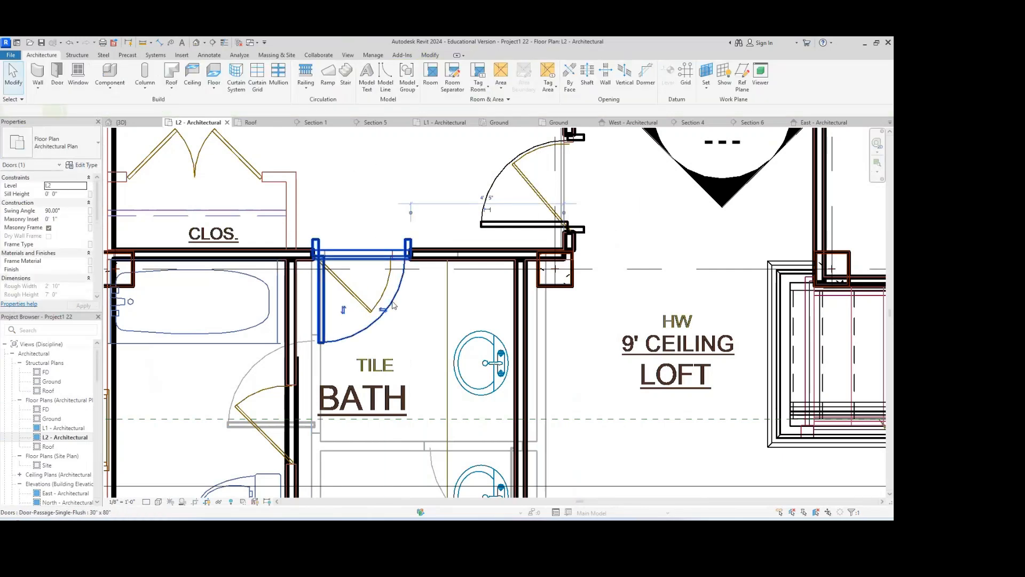
left_click(84, 166)
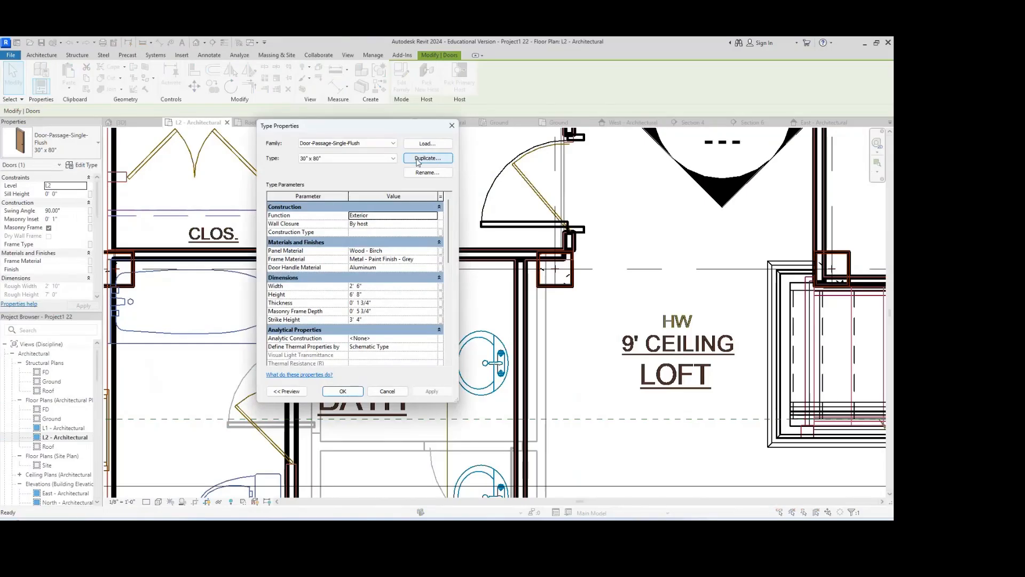
left_click(417, 159)
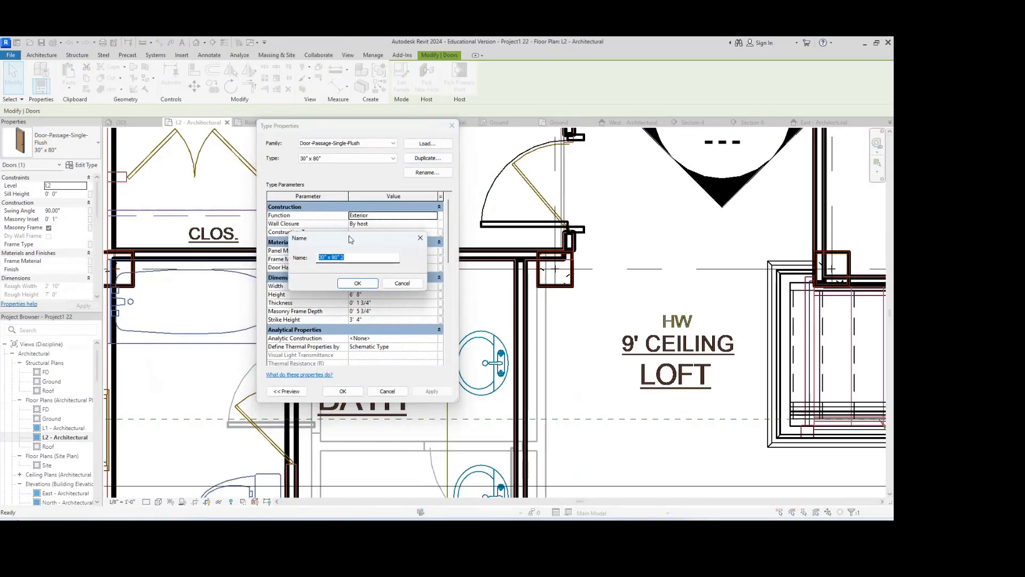
left_click_drag(351, 239, 367, 243)
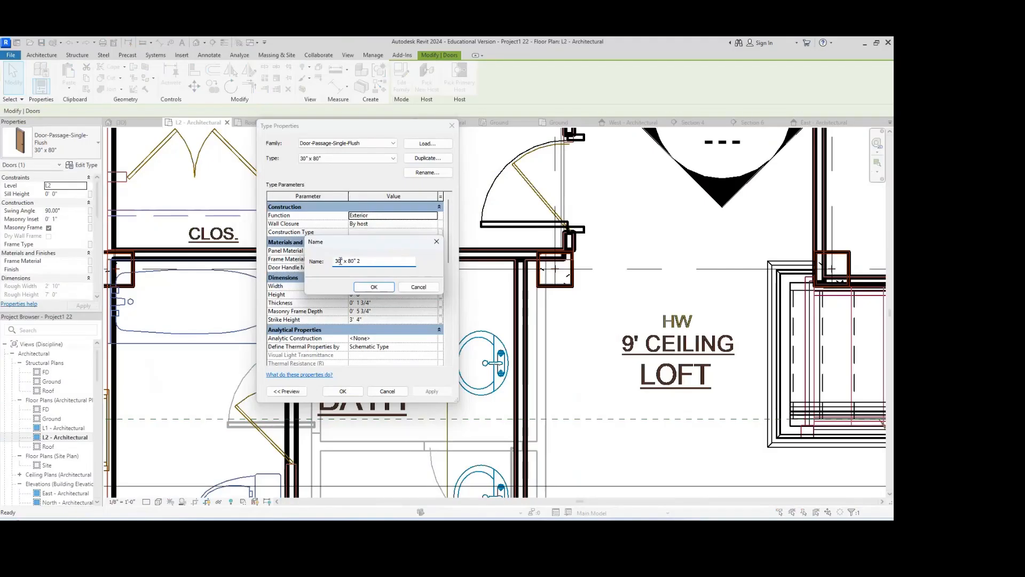
left_click(372, 288)
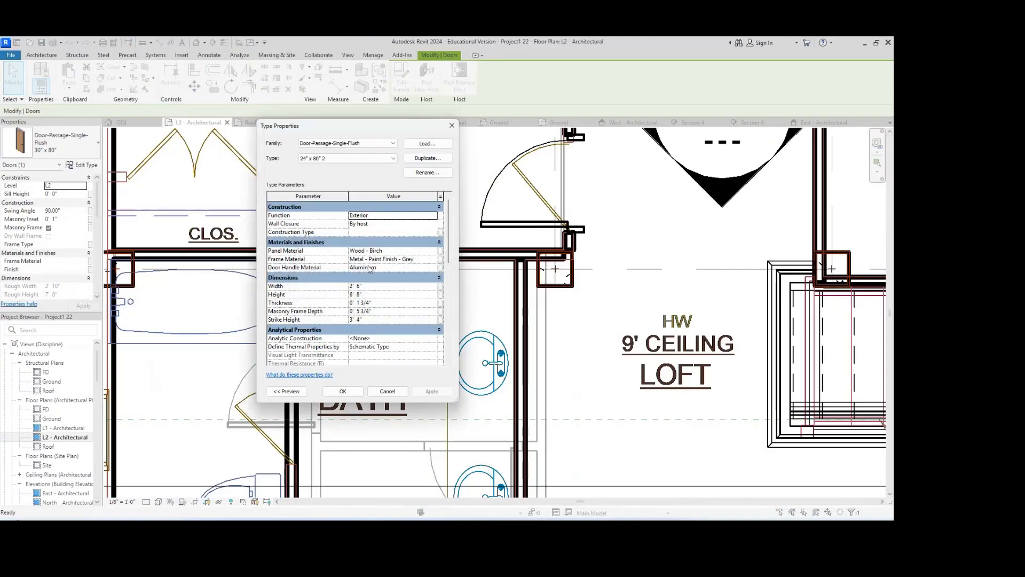
left_click(357, 287)
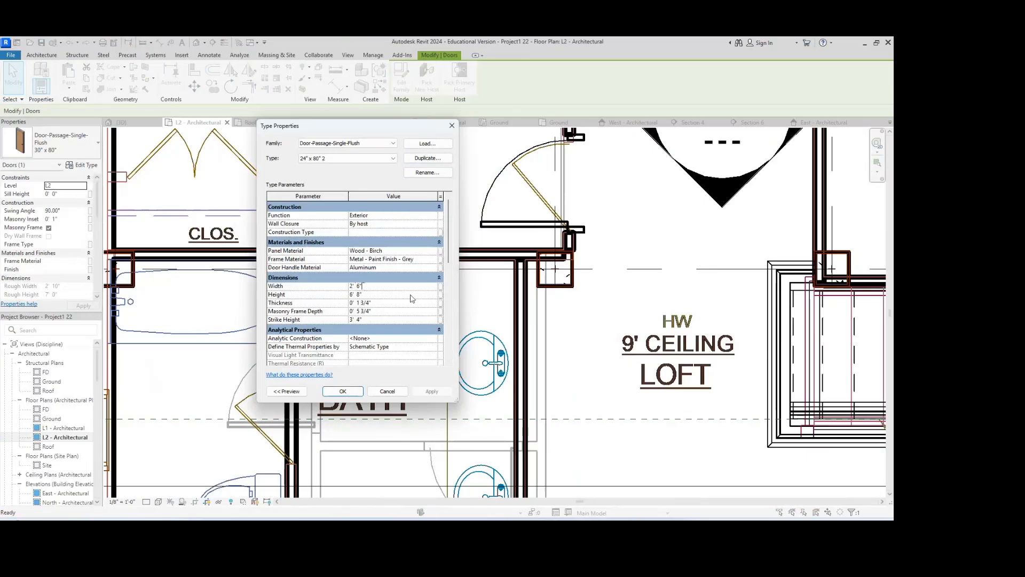
left_click(343, 391)
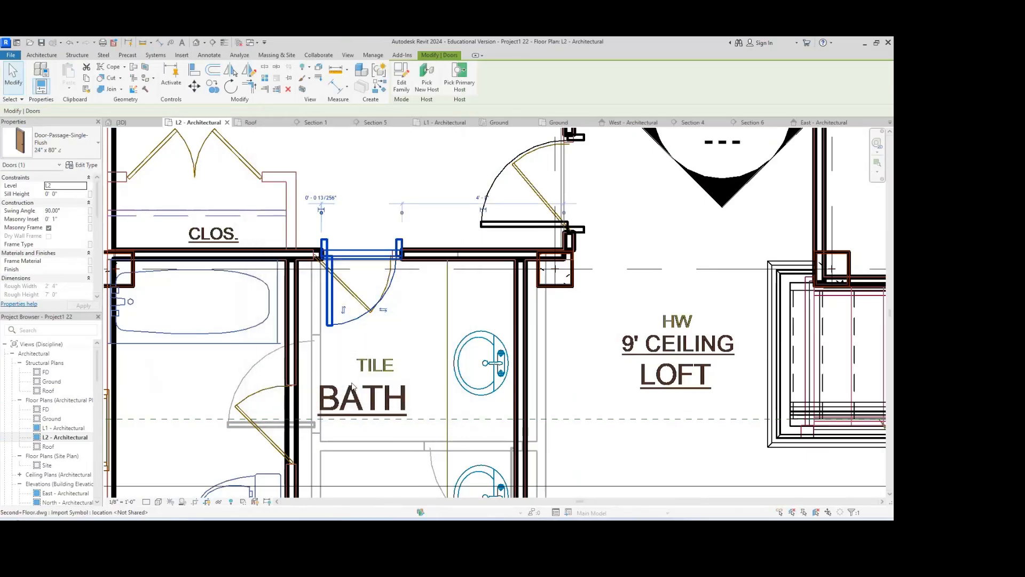
- Examine the resized bath door and the openings around Bedrooms 3 and 4, and review the available single-flush door sizes
scroll(399, 251, "up", 2)
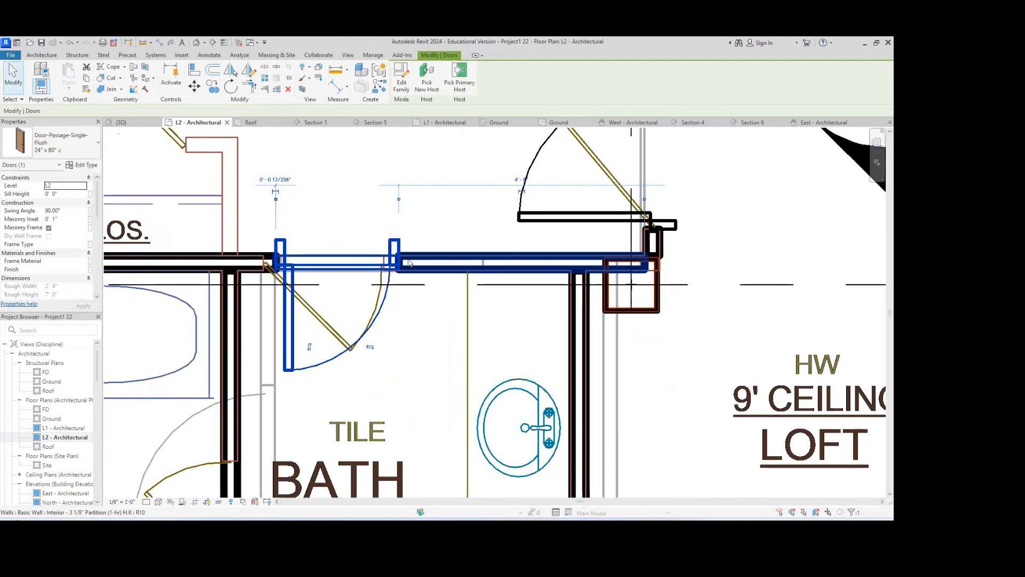
scroll(412, 270, "down", 3)
scroll(427, 267, "down", 2)
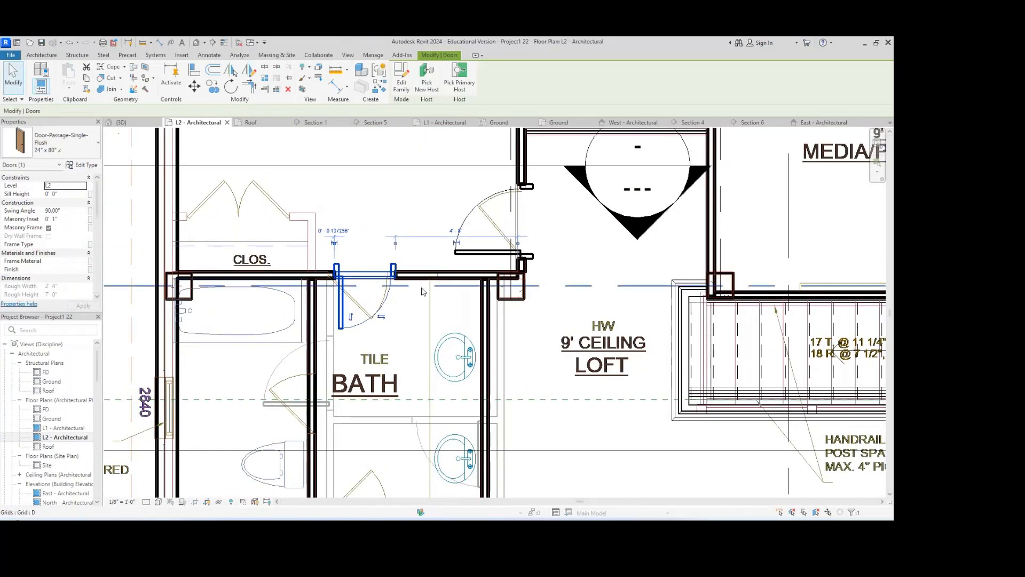
scroll(442, 264, "down", 1)
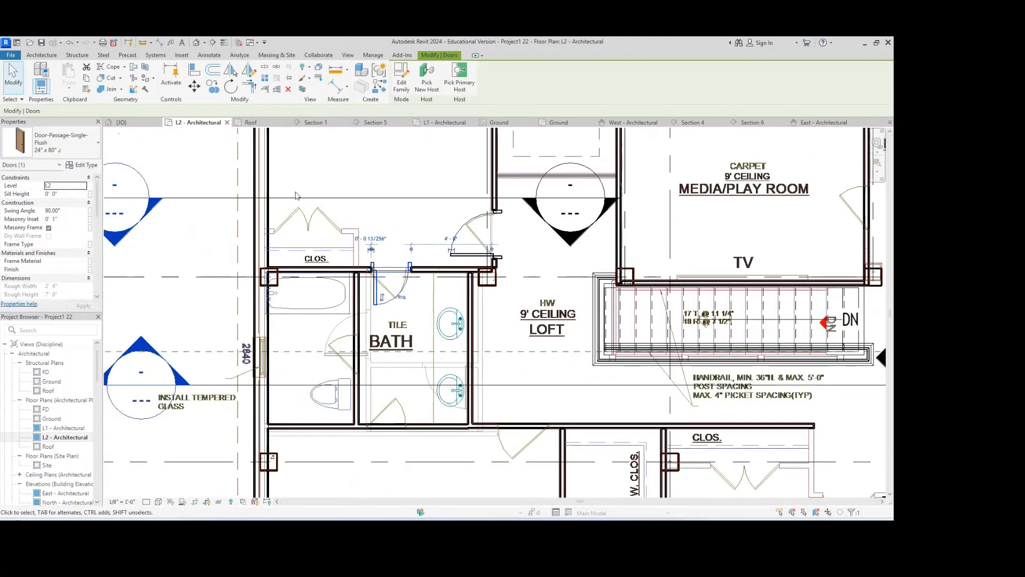
middle_click_drag(434, 297, 434, 274)
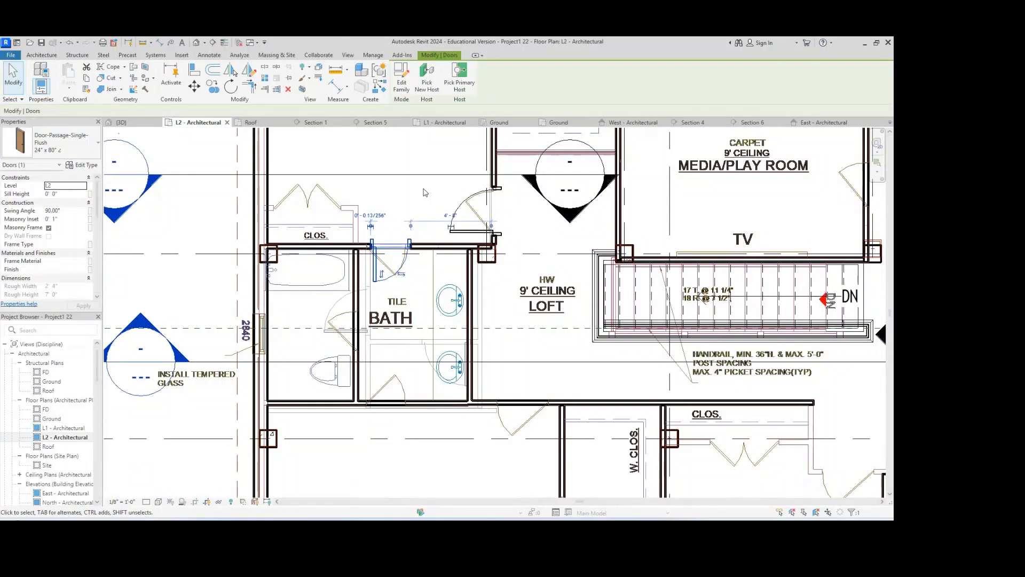
middle_click_drag(425, 192, 495, 297)
scroll(391, 279, "down", 2)
scroll(436, 292, "down", 3)
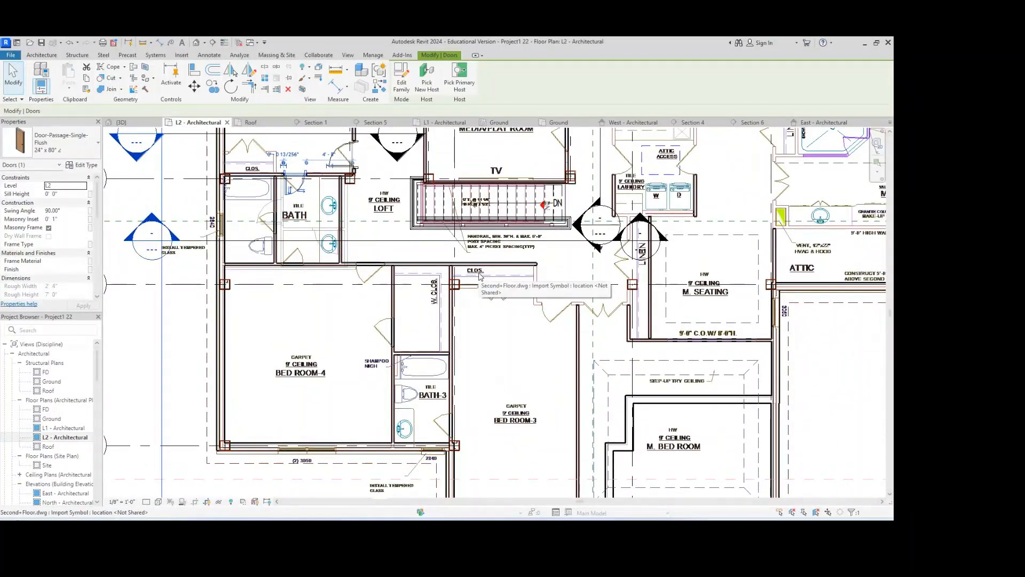
scroll(480, 276, "up", 5)
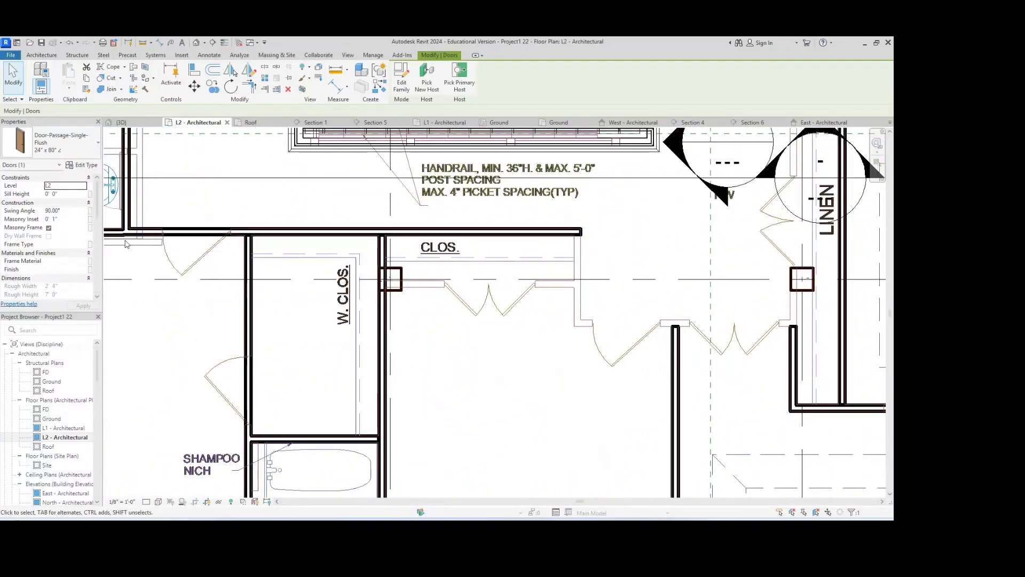
left_click(94, 150)
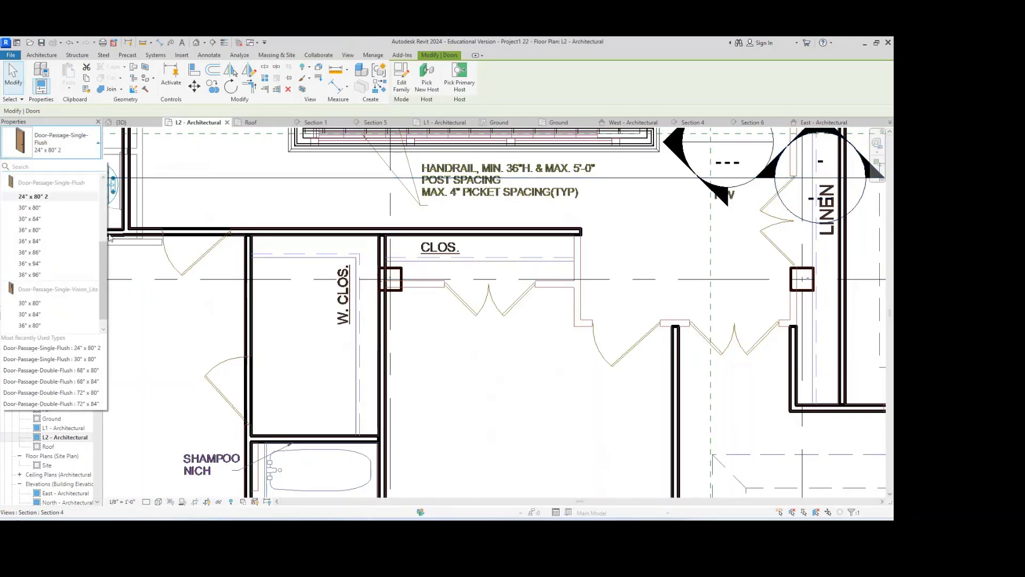
mouse_move(103, 248)
left_mouse_down()
mouse_move(105, 169)
mouse_move(98, 261)
left_mouse_up()
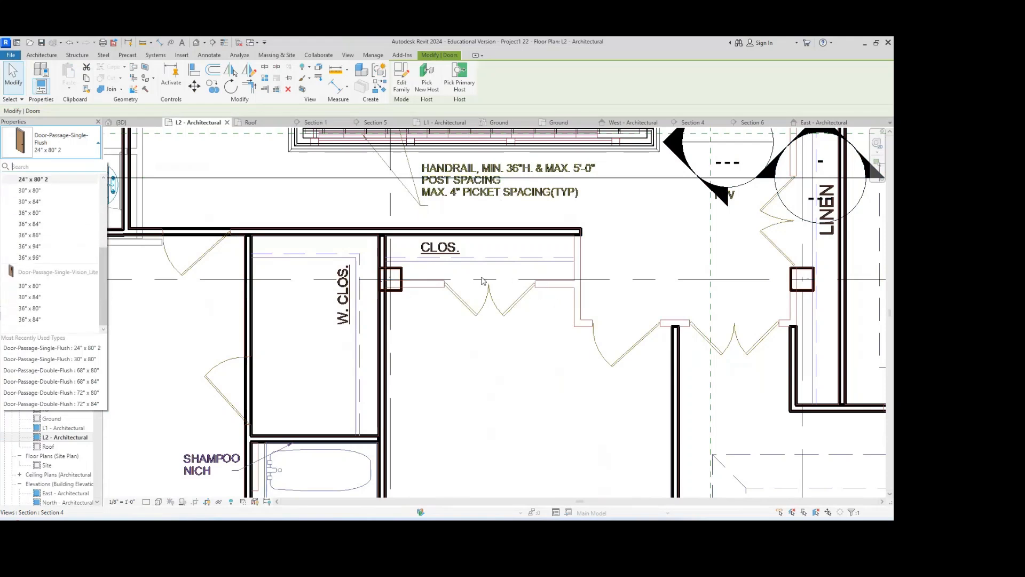
- Examine the door openings around the master bedroom, hallway, laundry and master bath, and review the available double-flush door sizes
scroll(479, 274, "down", 2)
scroll(578, 270, "down", 1)
middle_click_drag(578, 270, 424, 217)
scroll(402, 247, "down", 1)
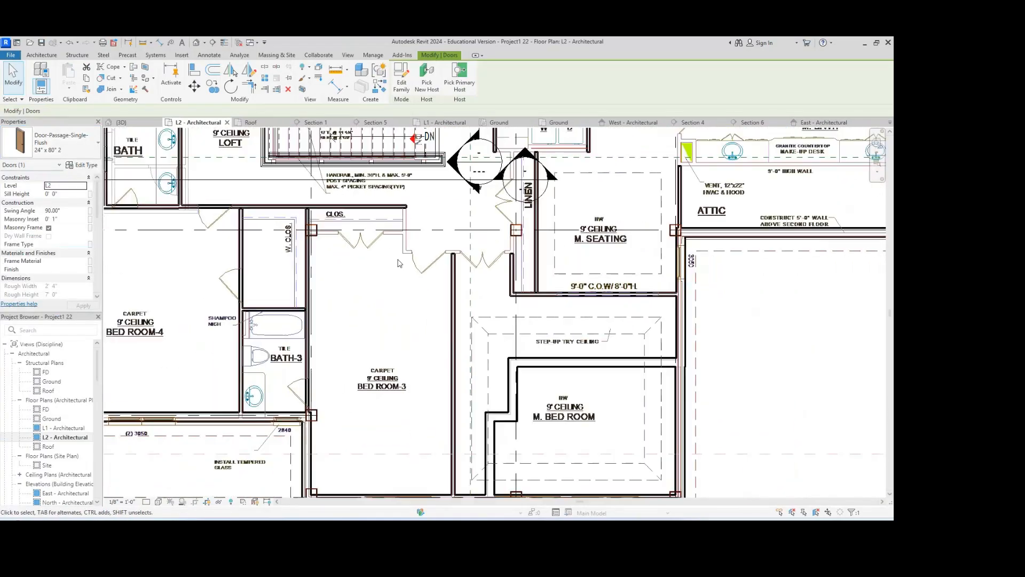
scroll(461, 267, "down", 1)
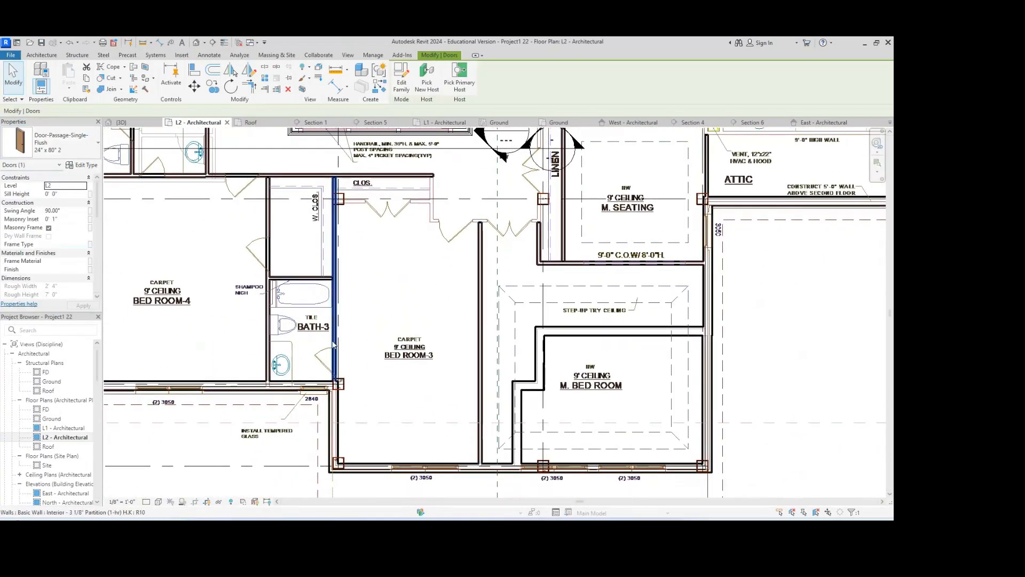
middle_click_drag(431, 243, 424, 407)
middle_click_drag(542, 220, 442, 347)
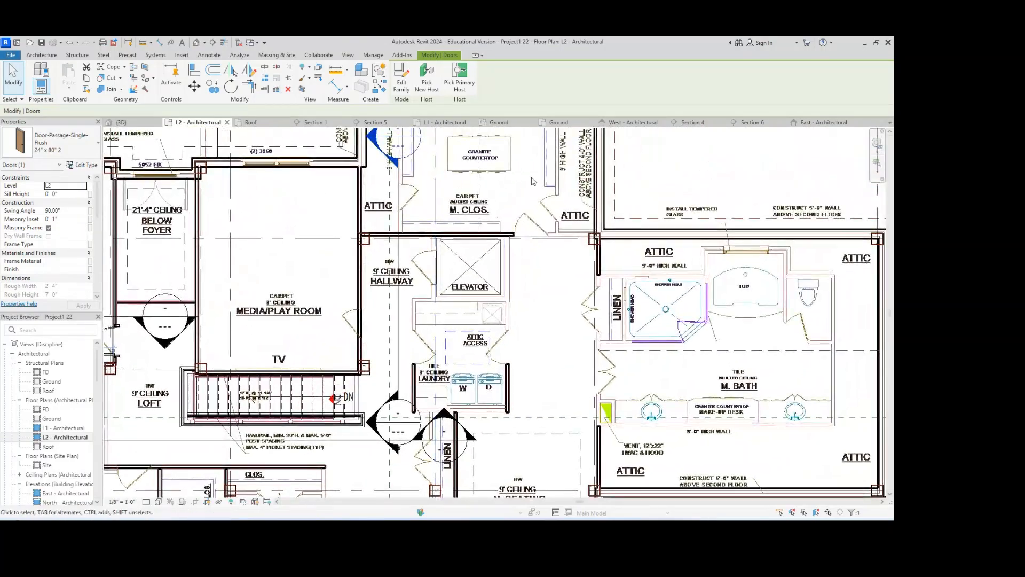
middle_click_drag(527, 215, 497, 177)
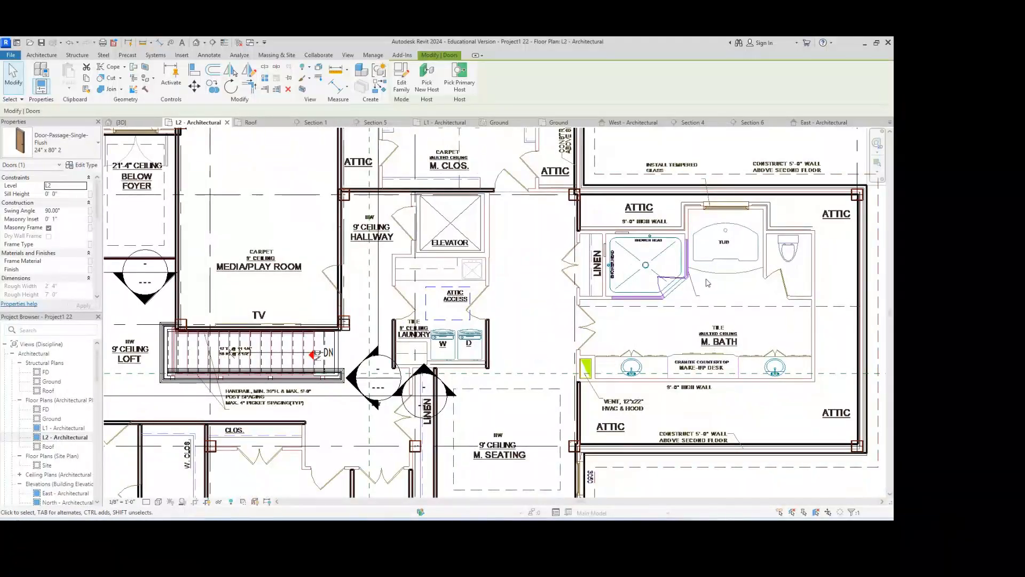
scroll(706, 280, "down", 1)
middle_click_drag(706, 280, 609, 295)
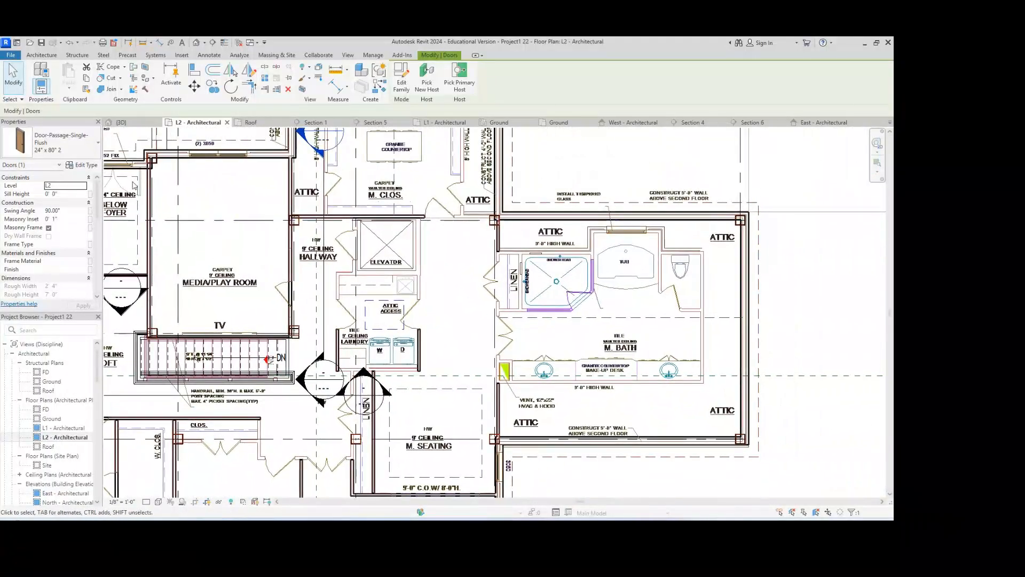
left_click(61, 143)
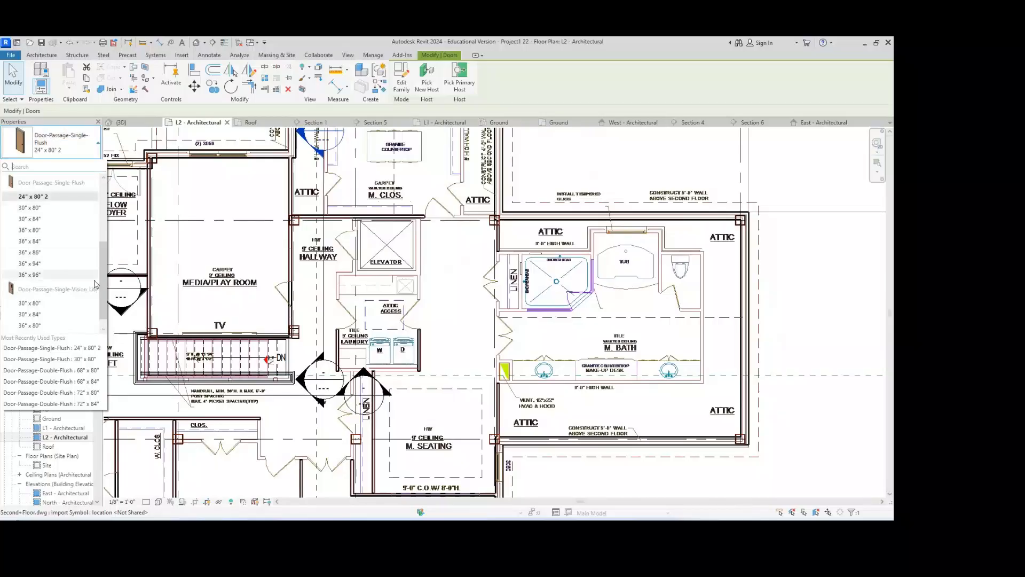
left_click_drag(104, 277, 108, 215)
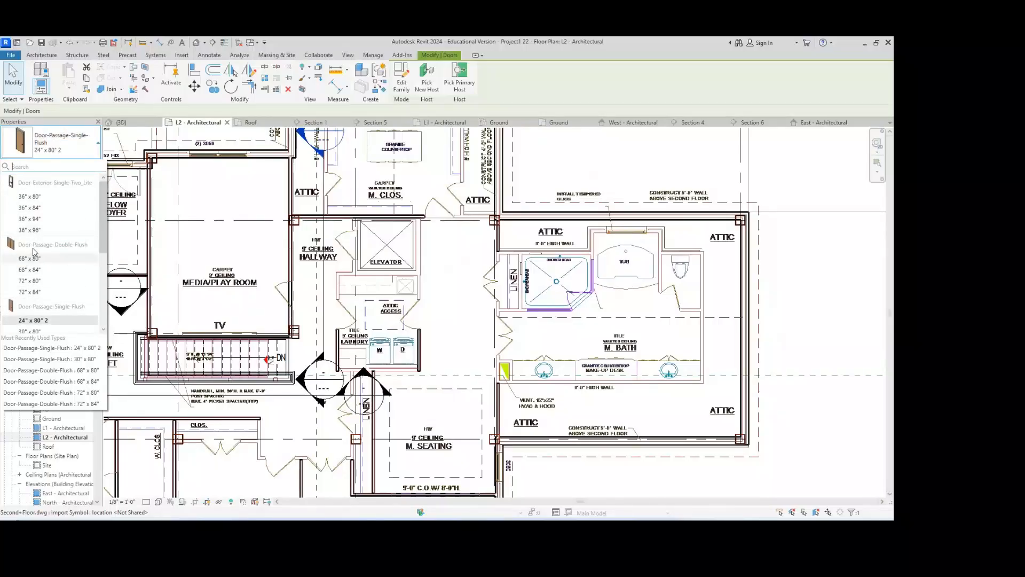
mouse_move(74, 257)
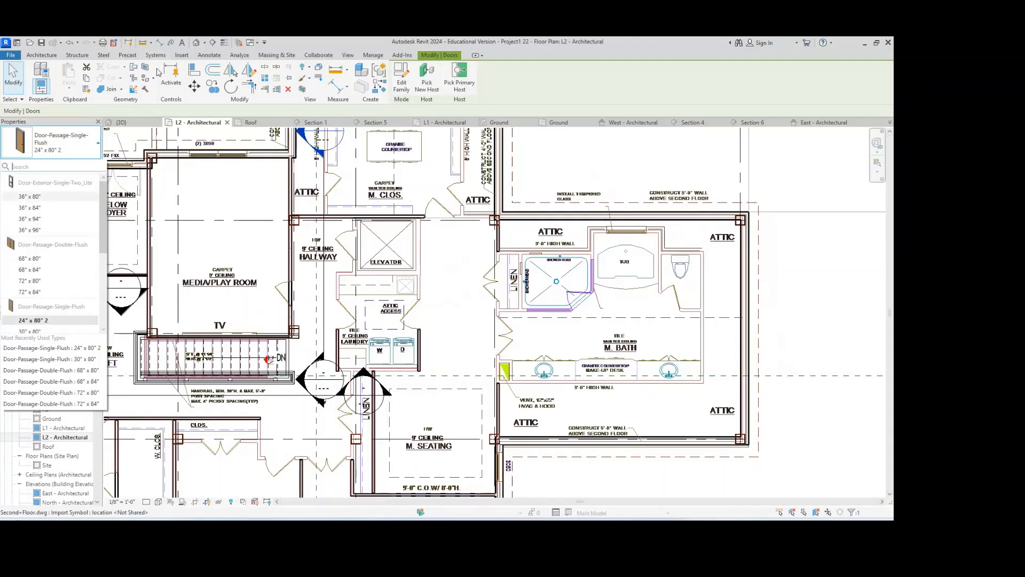
- Measure the width of the master bath's double-door opening with a temporary linear dimension
left_click(198, 55)
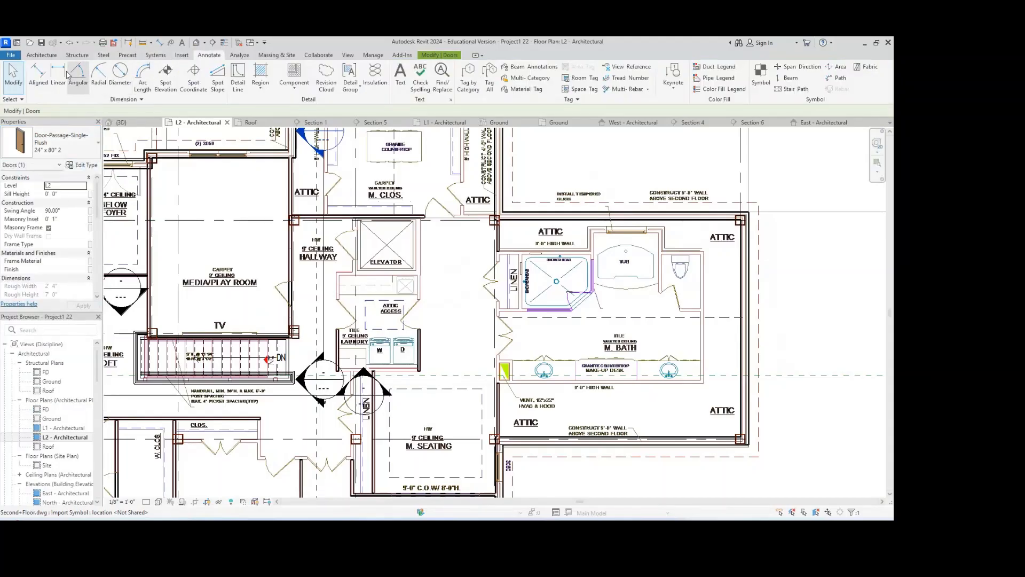
left_click(47, 75)
scroll(499, 319, "up", 6)
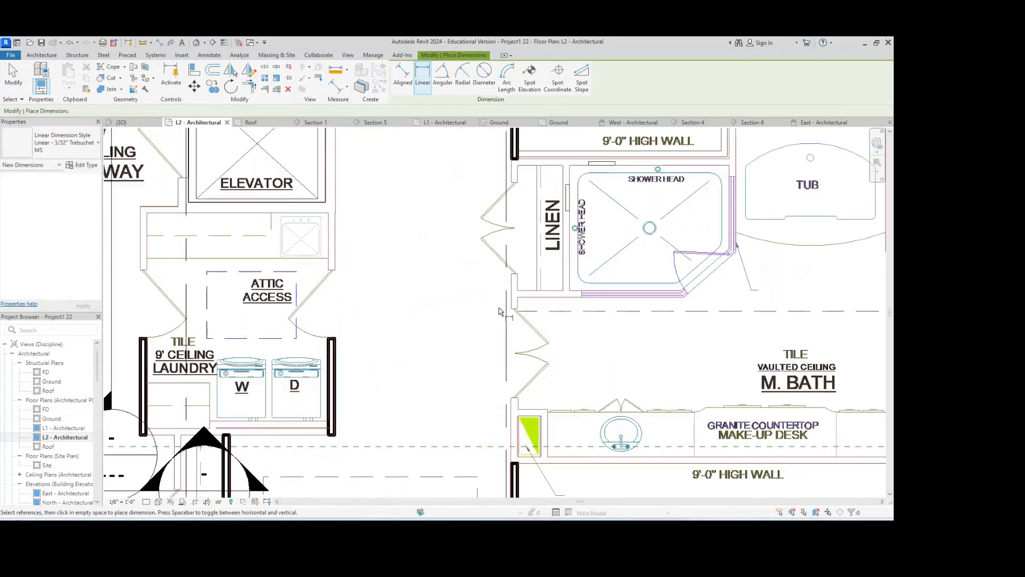
left_click(533, 310)
middle_click_drag(534, 393, 507, 244)
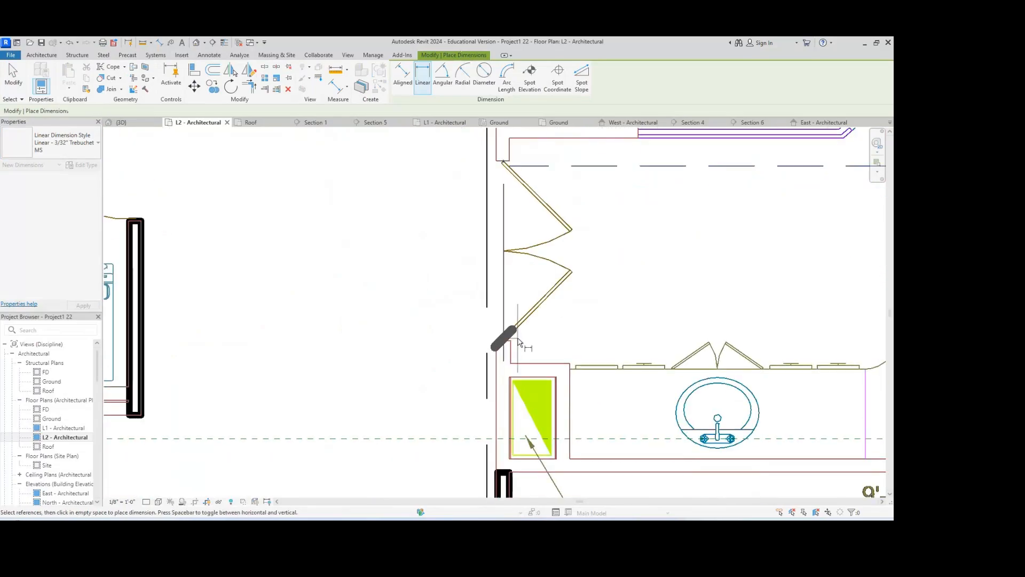
left_click(508, 342)
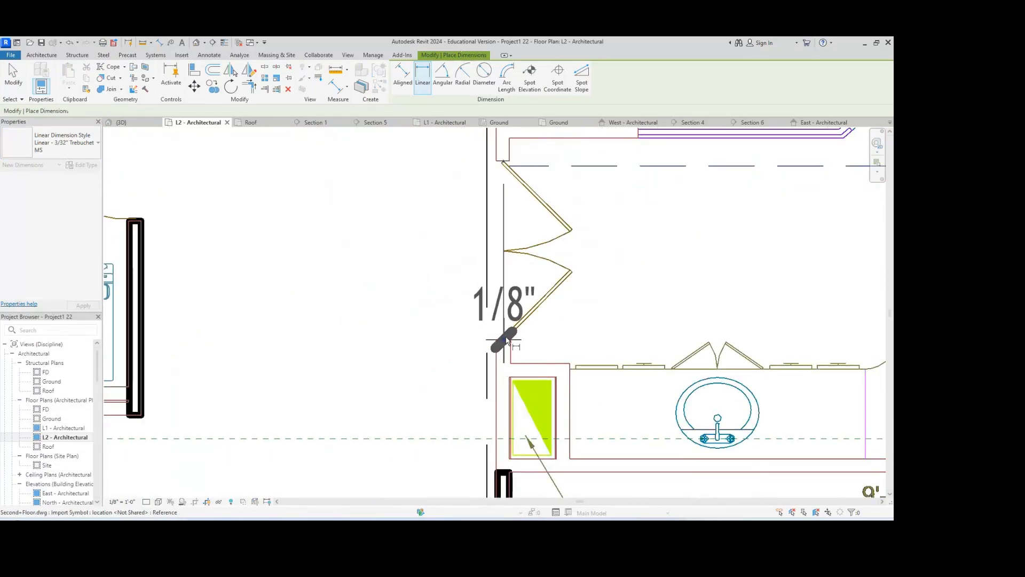
scroll(494, 319, "down", 2)
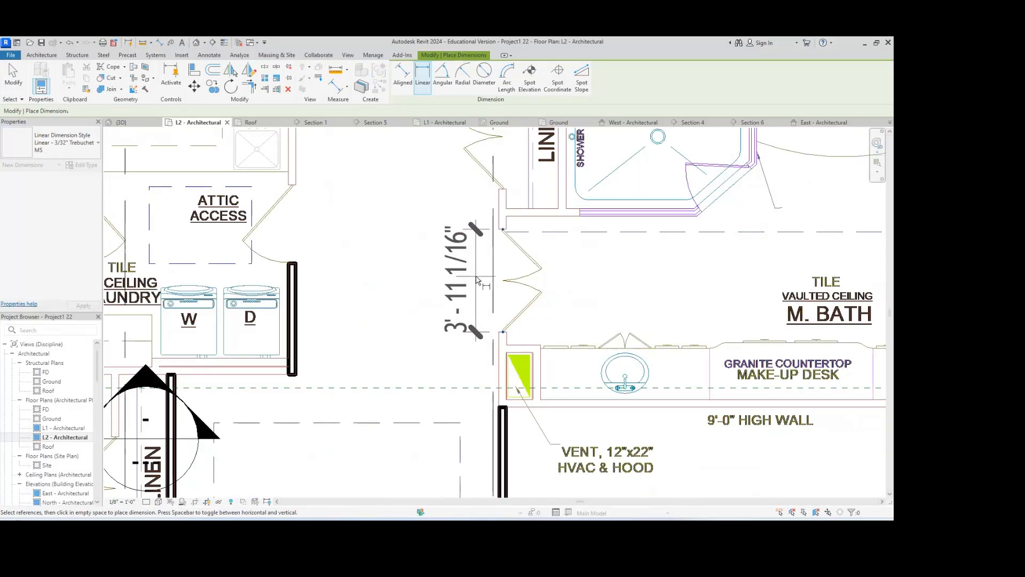
key("Escape")
scroll(382, 245, "down", 1)
scroll(382, 245, "down", 1)
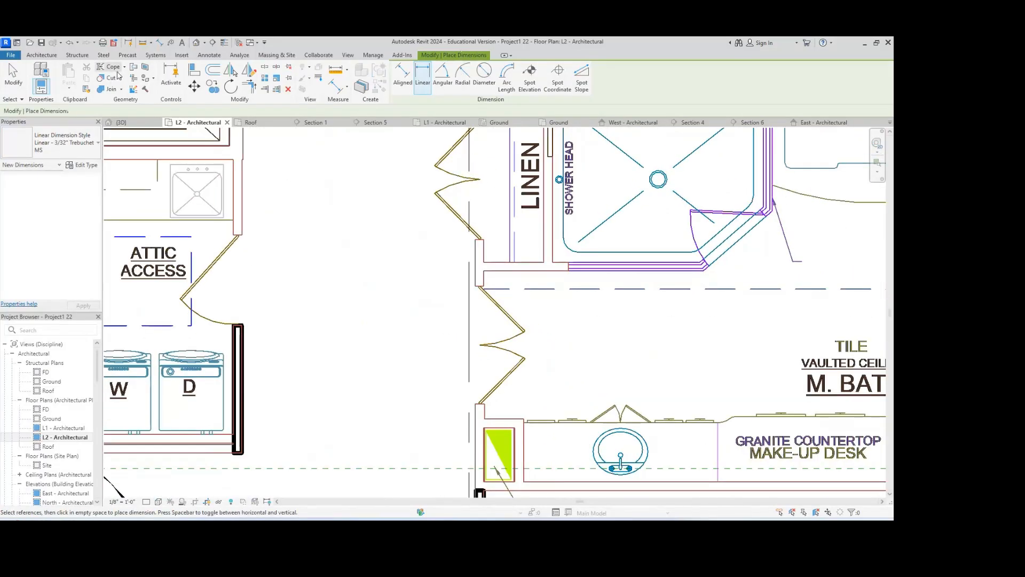
- Start placing a door using the Door-Passage-Double-Flush 68" x 80" type
left_click(57, 56)
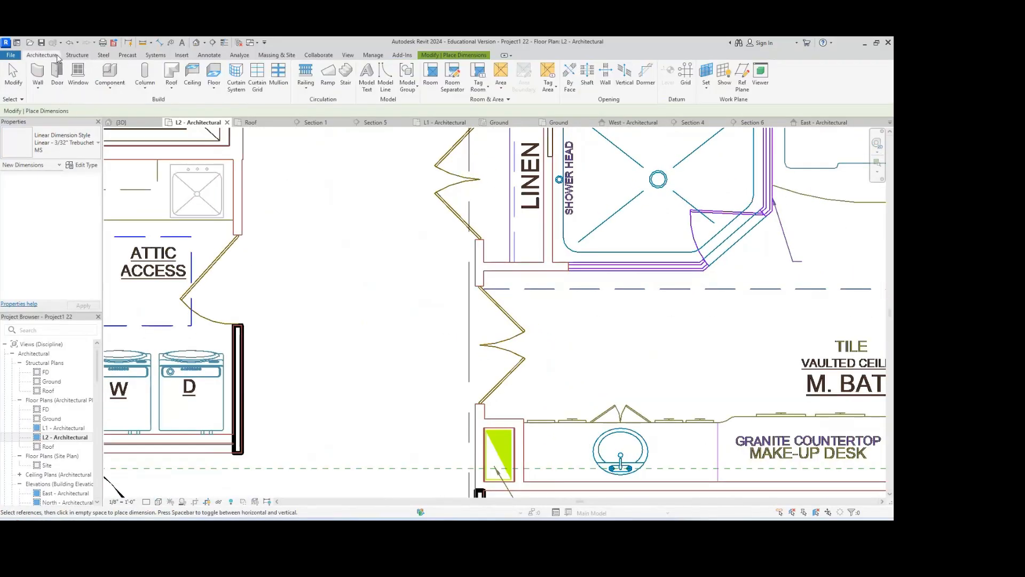
left_click(60, 80)
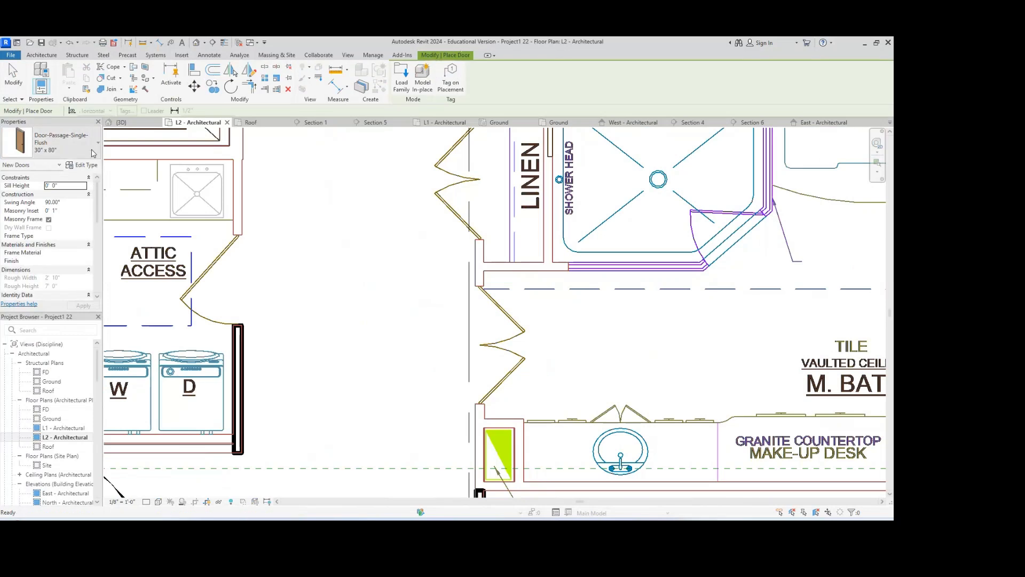
left_click(62, 143)
scroll(81, 238, "up", 4)
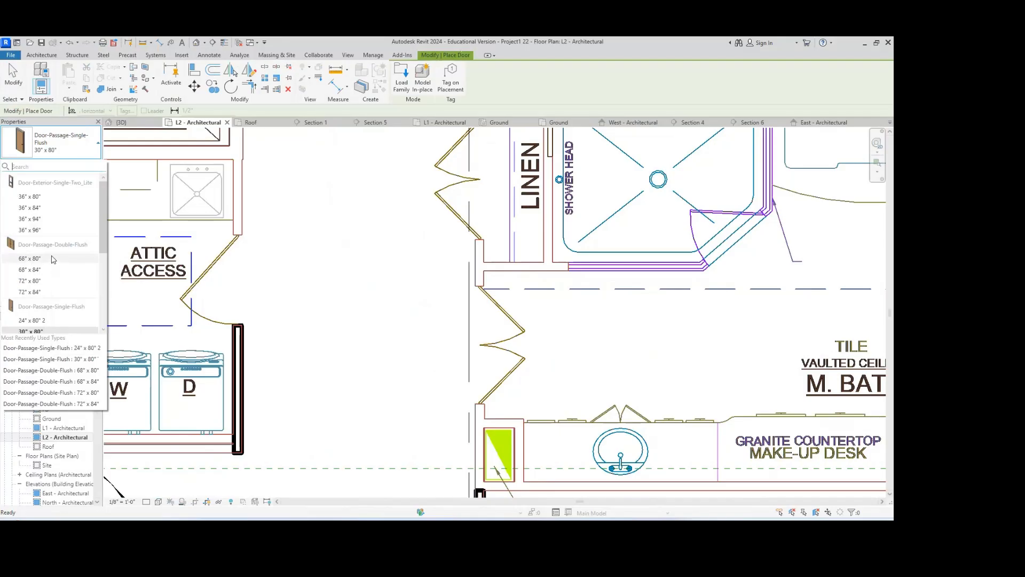
scroll(53, 260, "down", 1)
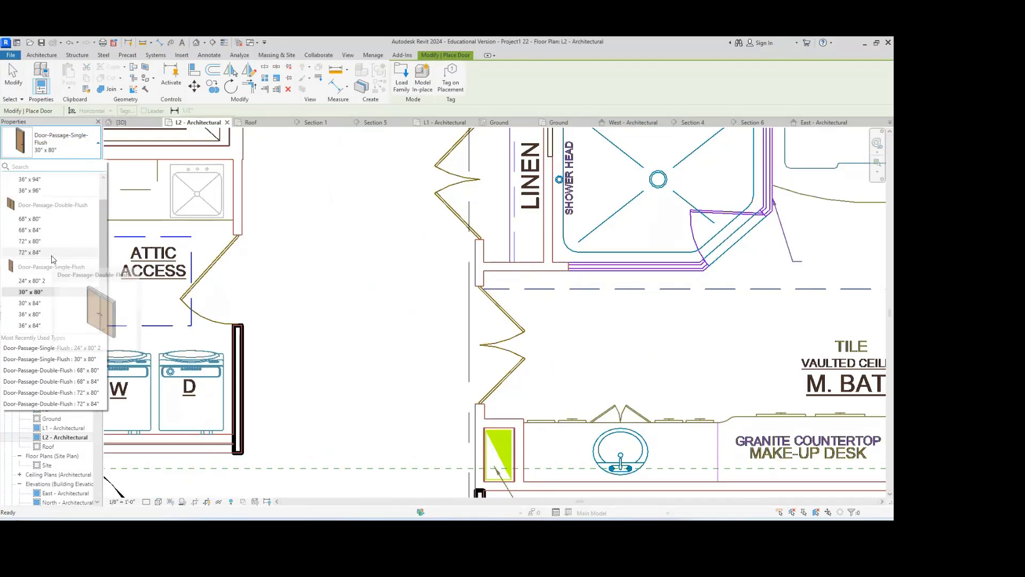
left_click(59, 220)
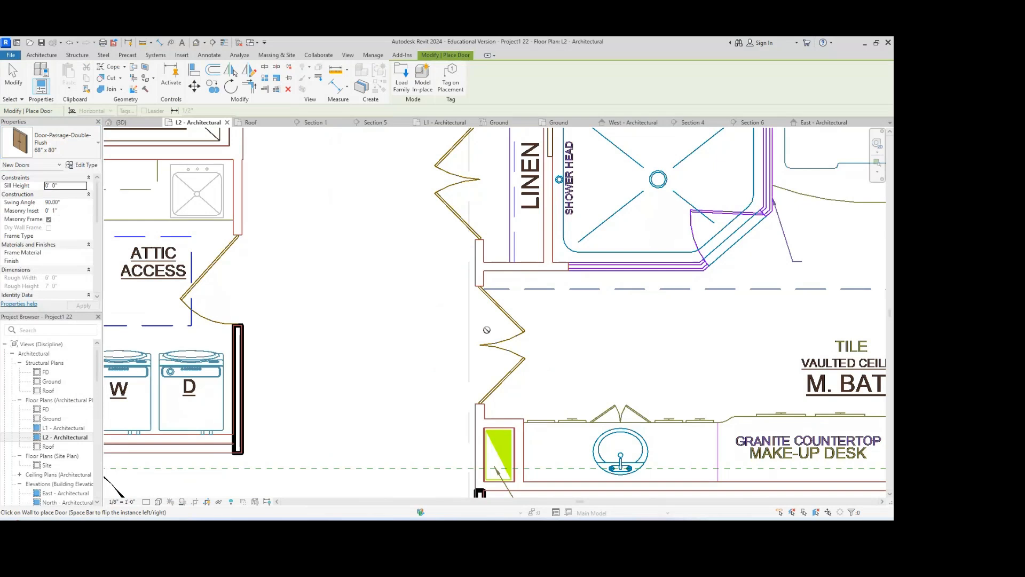
- Set the width to 48" in the type properties of the 68" x 80" double-flush door
scroll(481, 328, "down", 2)
scroll(459, 336, "down", 1)
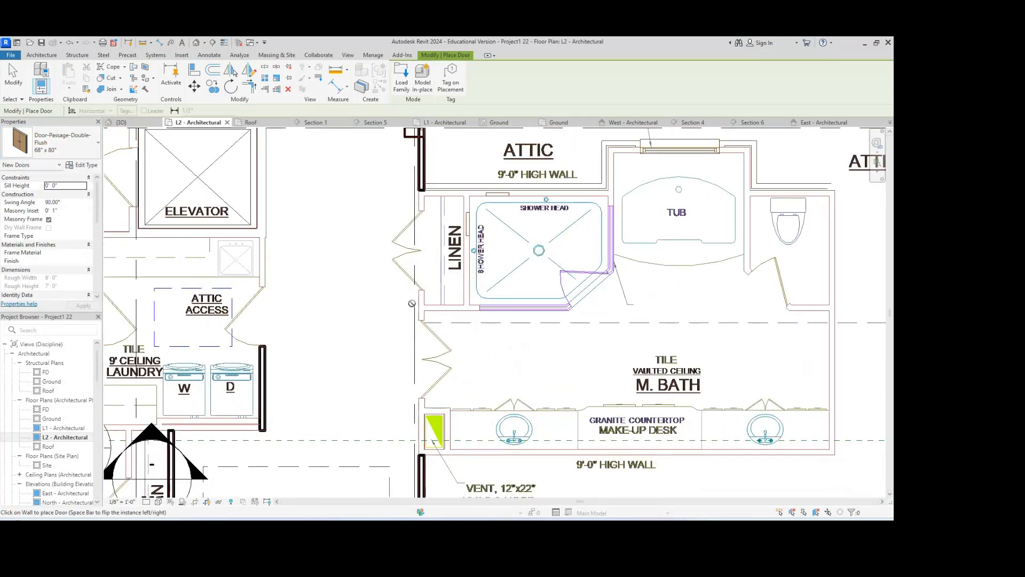
middle_click_drag(405, 231, 399, 279)
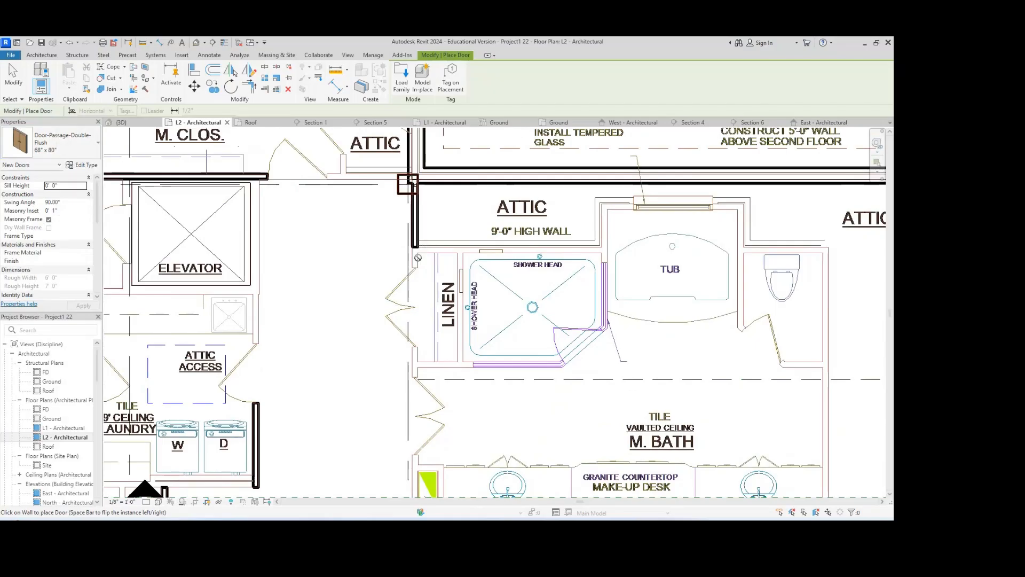
middle_click_drag(438, 404, 344, 337)
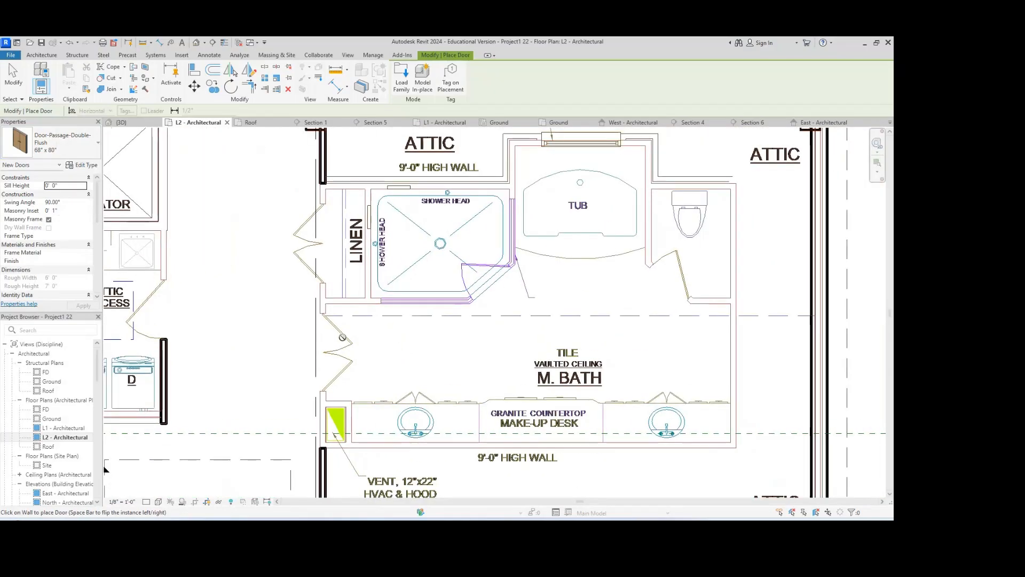
scroll(343, 337, "down", 1)
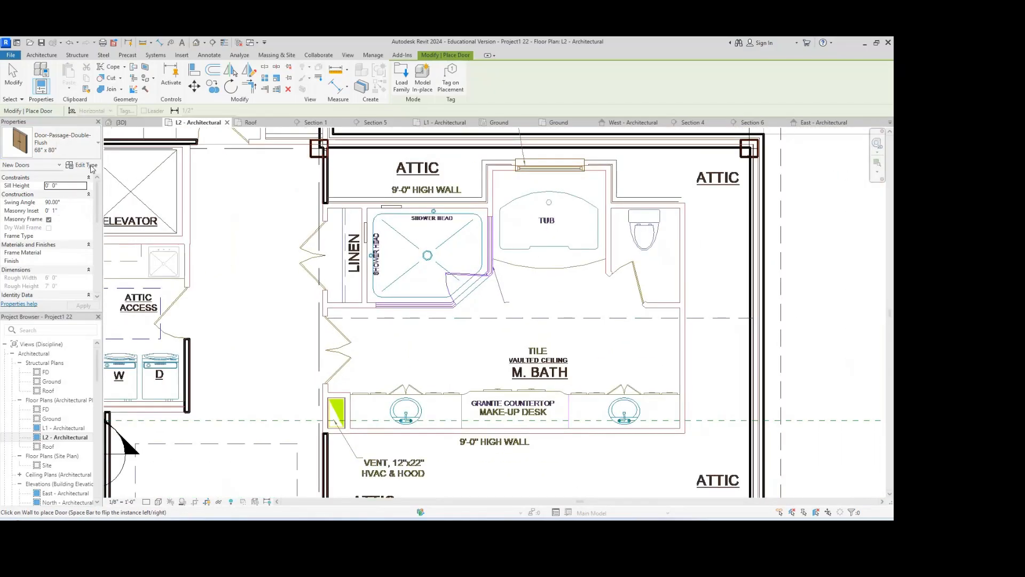
left_click(86, 166)
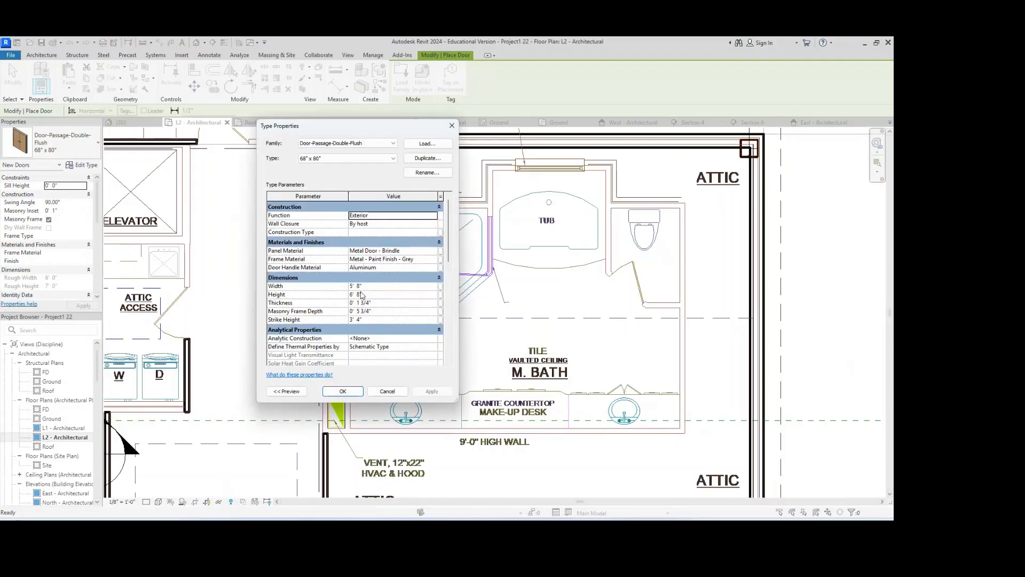
left_click(367, 286)
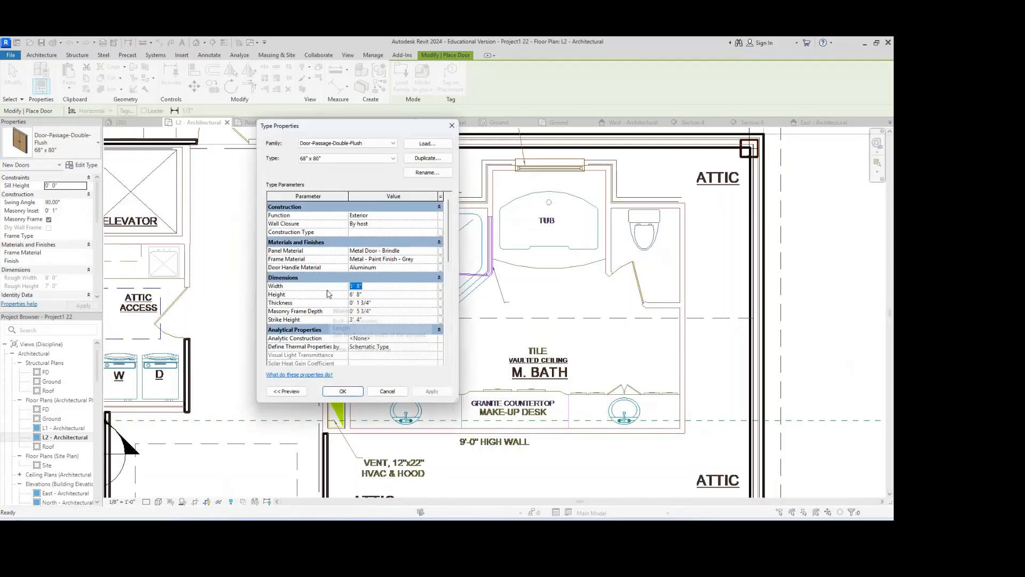
type("48")
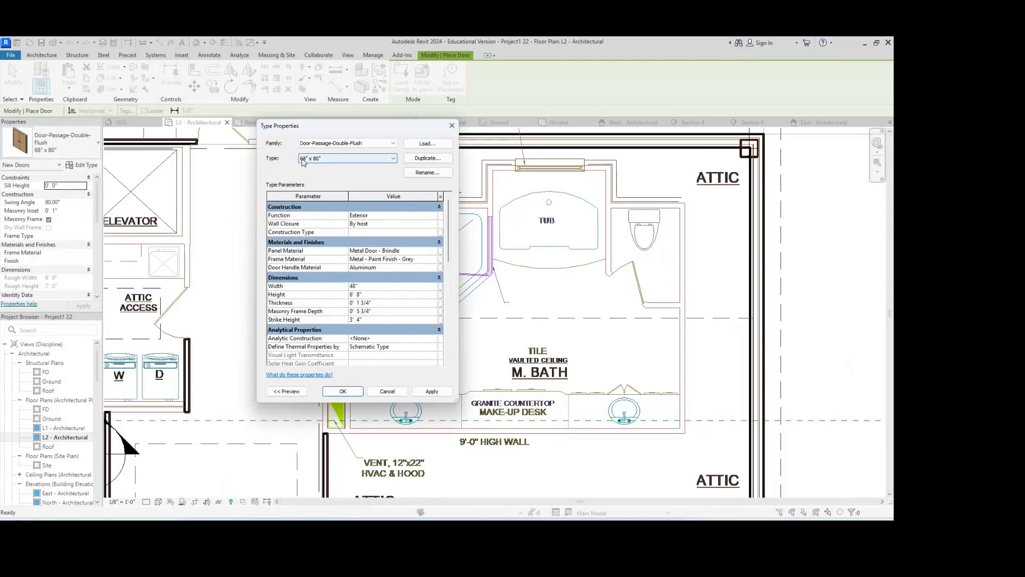
- Duplicate the double-flush door type as 48" x 80" 2, accept the type properties and end door placement without placing a door
left_click(306, 159)
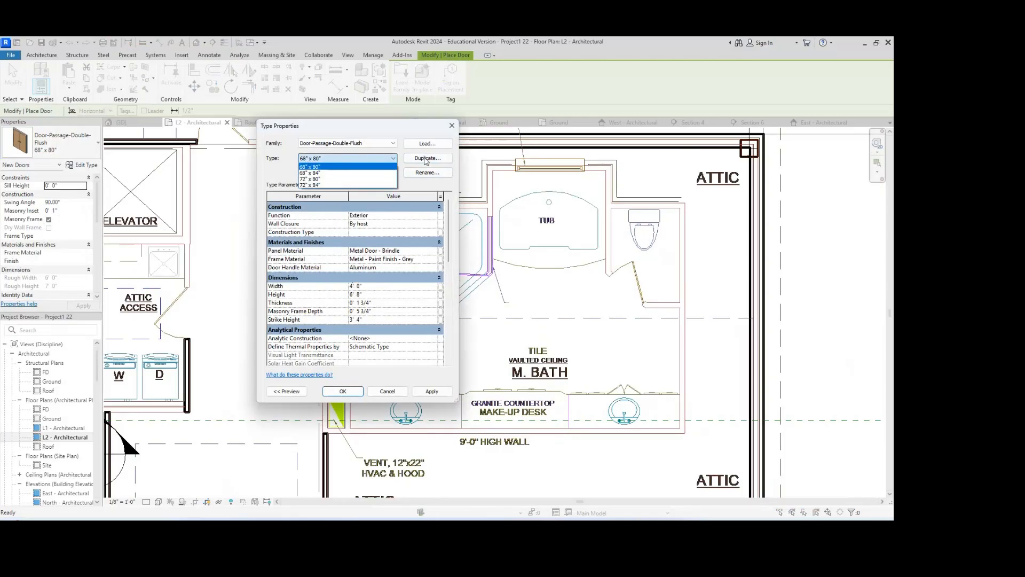
left_click(427, 159)
left_click(428, 158)
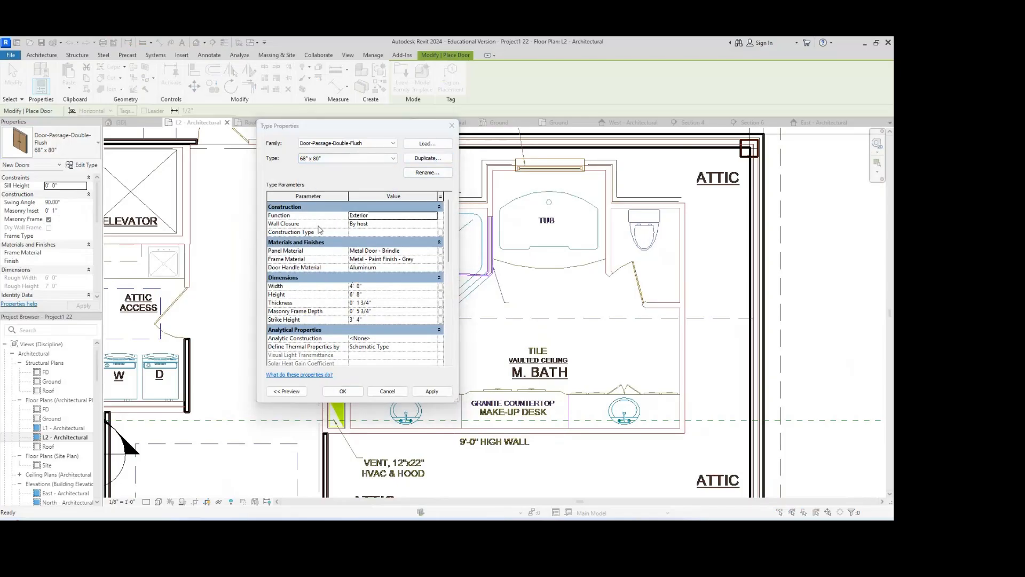
double_click(339, 261)
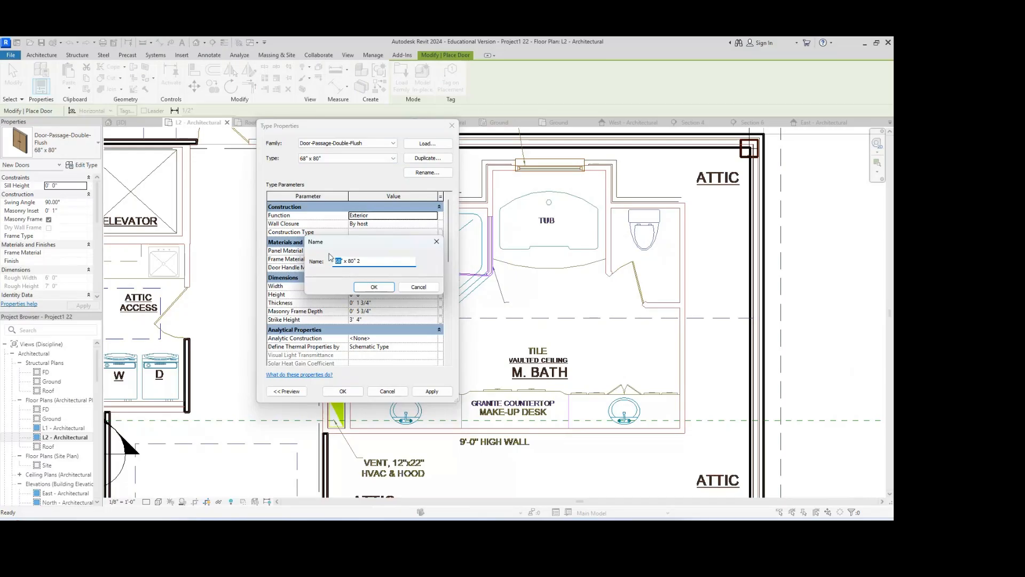
type("48")
left_click(375, 288)
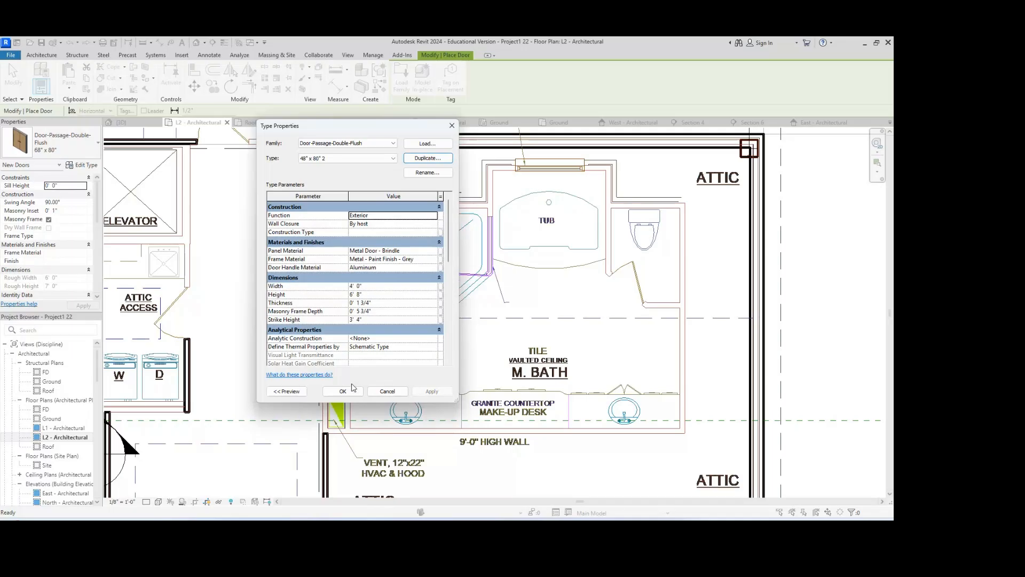
left_click(344, 391)
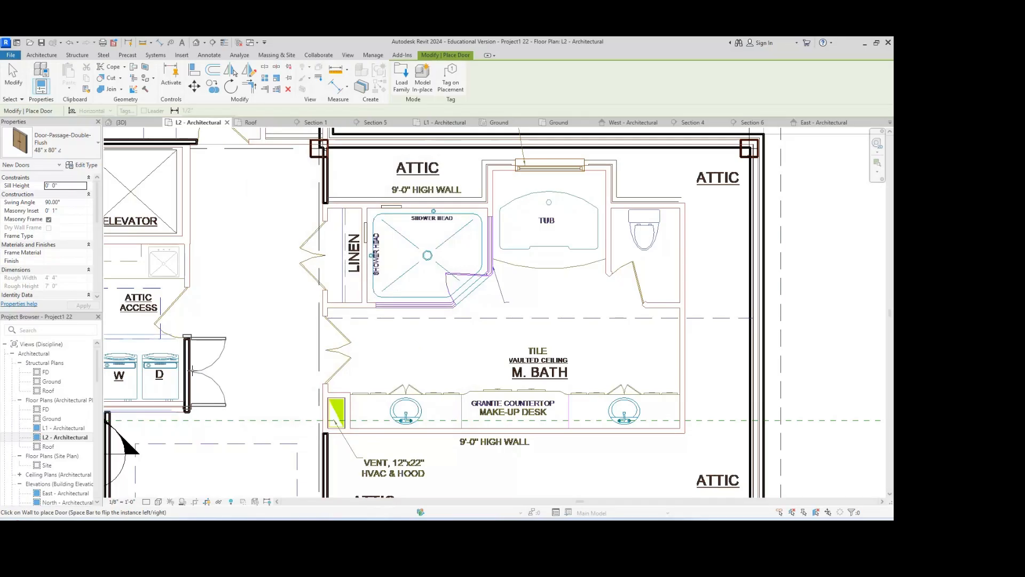
scroll(217, 358, "down", 3)
middle_click_drag(218, 358, 561, 264)
key("Escape")
key("Escape")
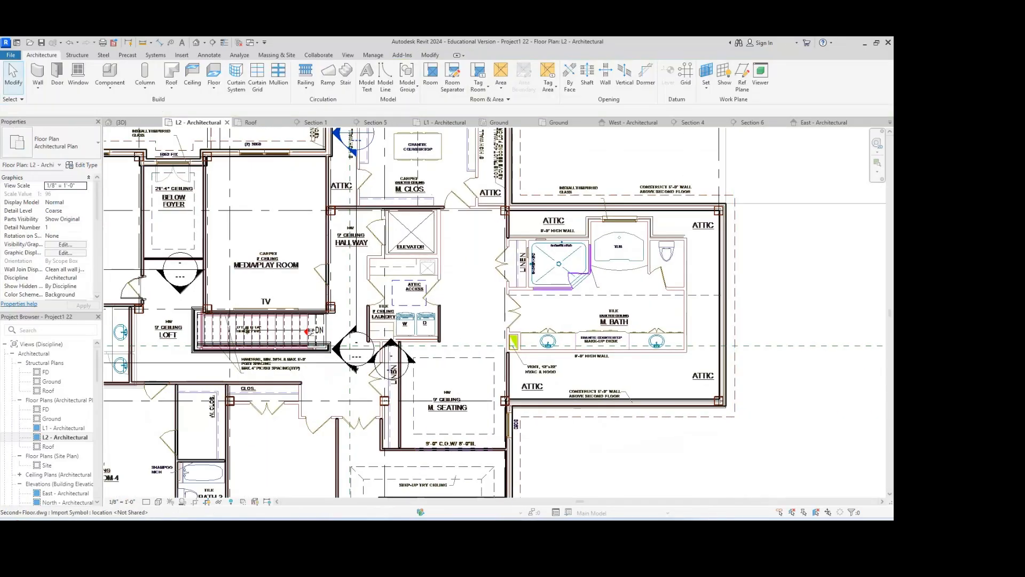
left_click(465, 484)
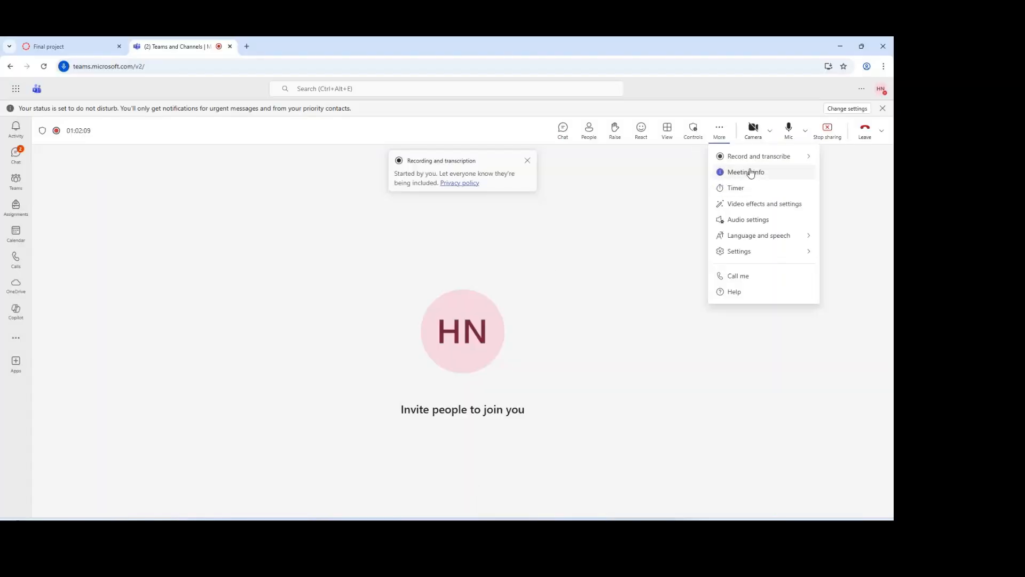
mouse_move(753, 156)
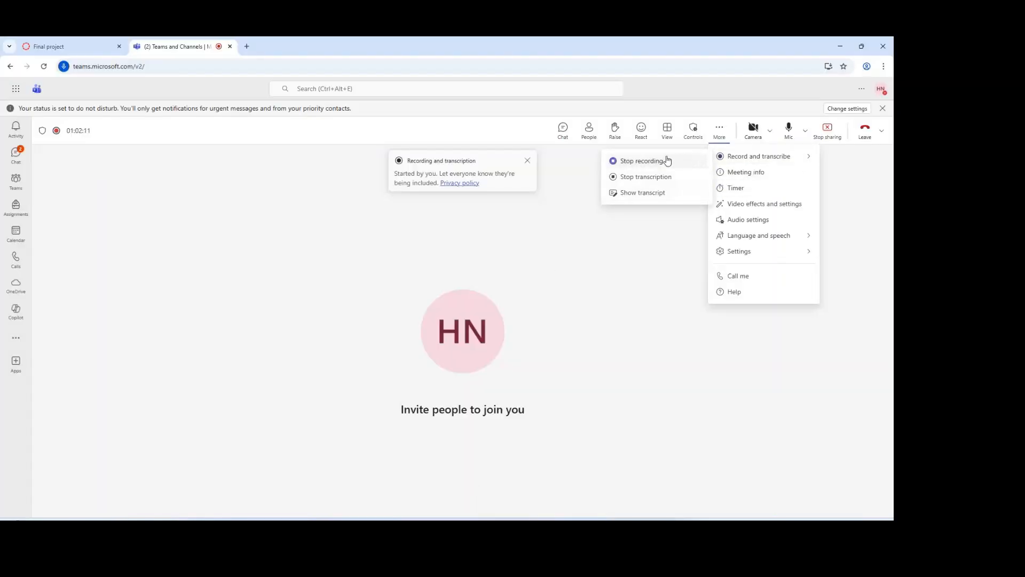